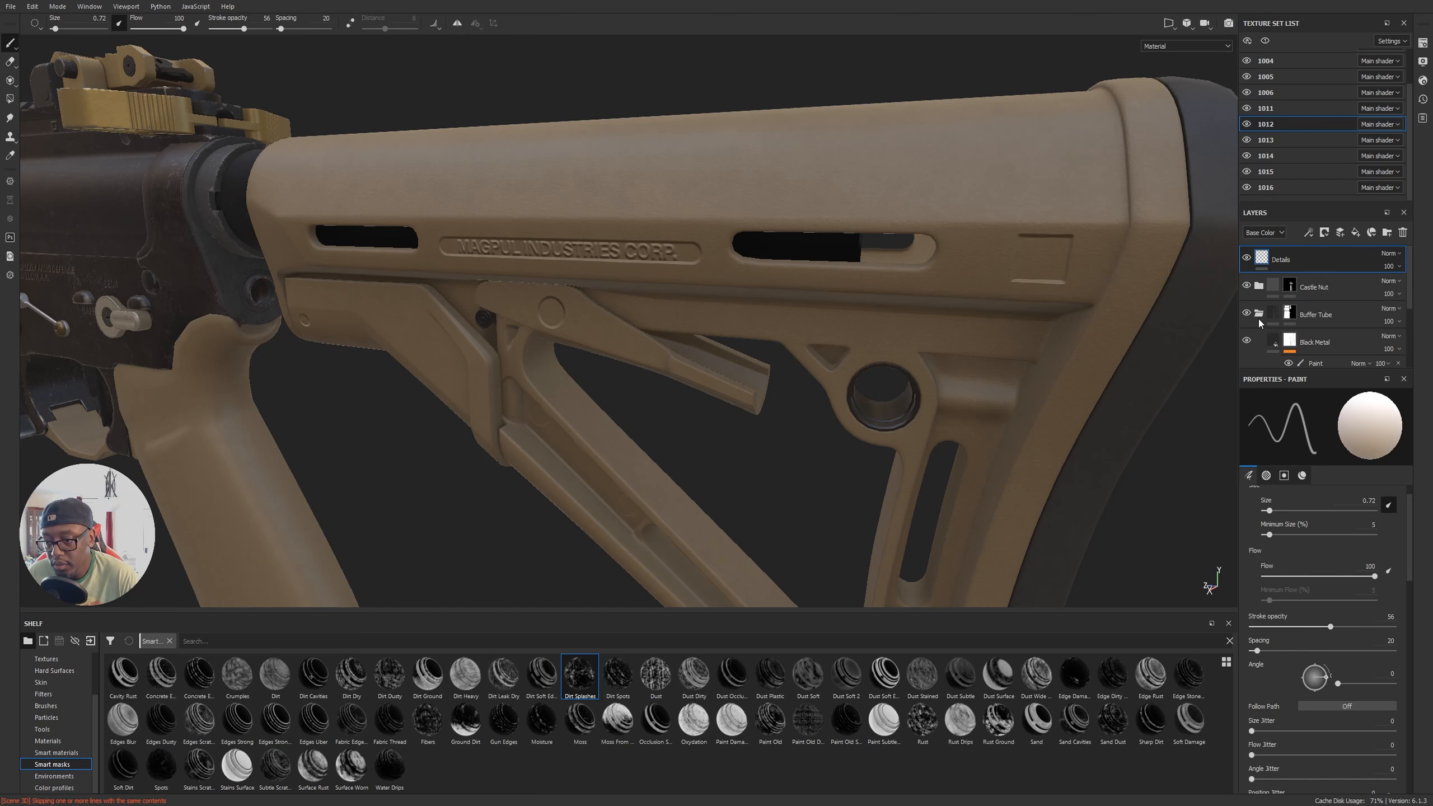
Step: Hide and reshow the FDE layer in texture set 1012 to check which stock part it covers
scroll(1317, 325, down, 1)
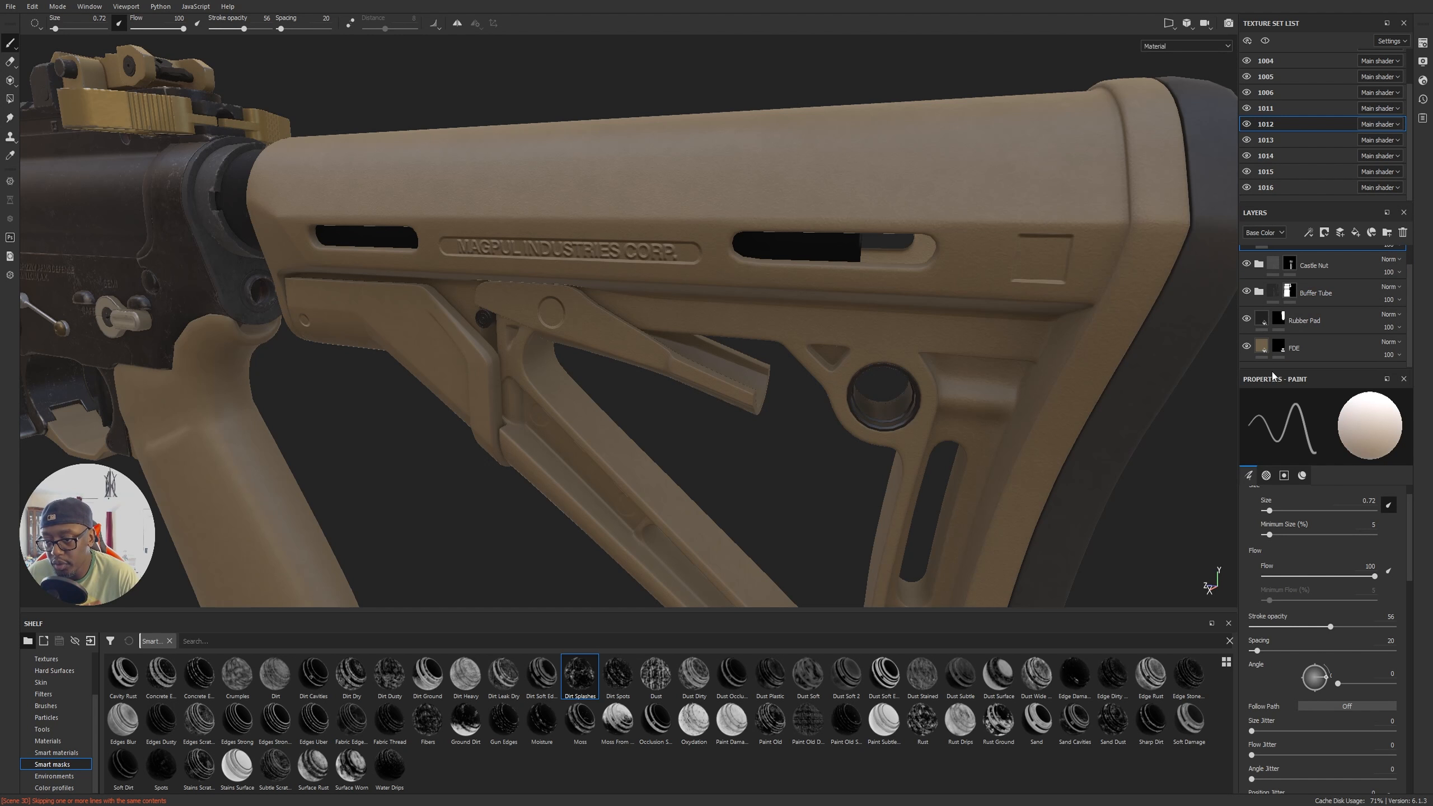
click(1246, 347)
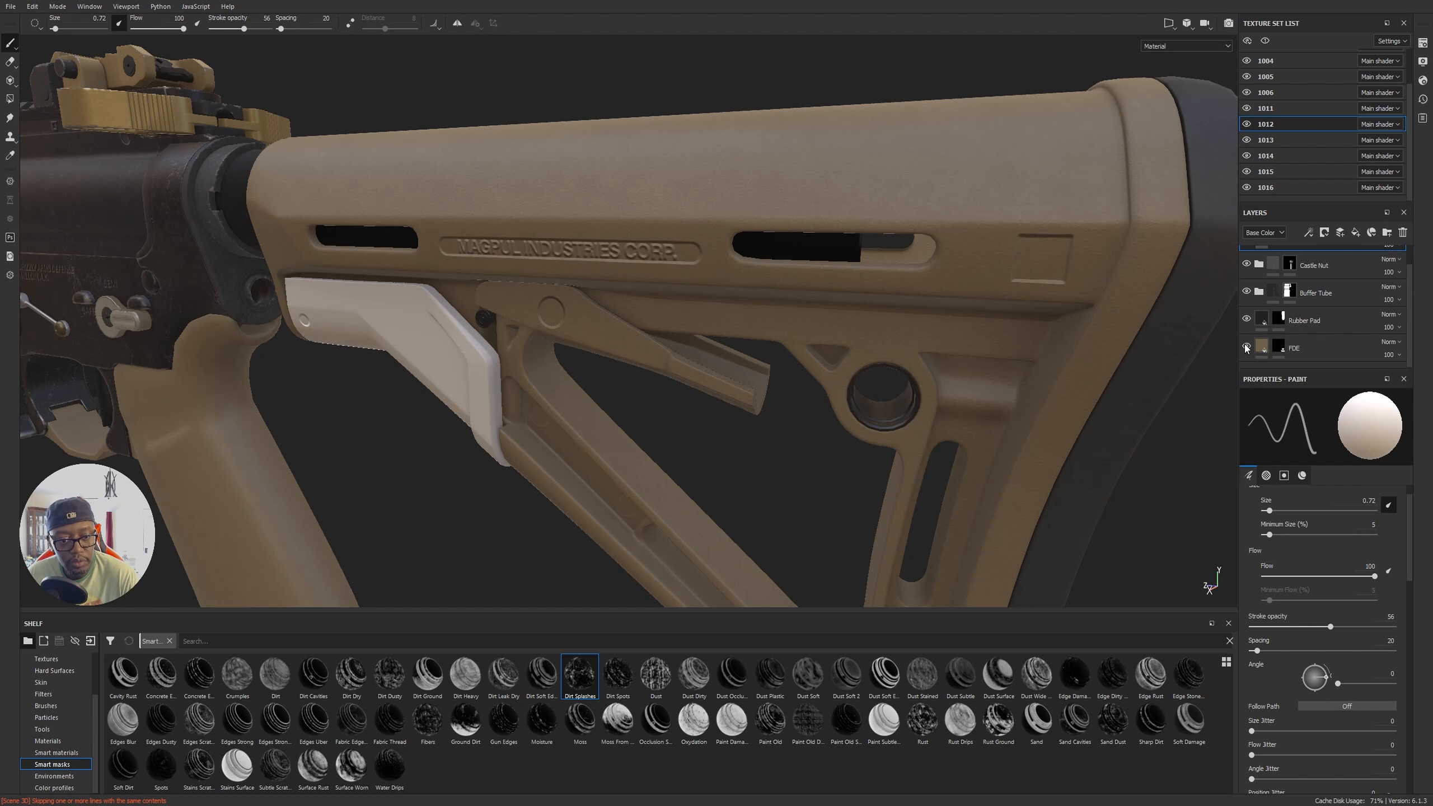
click(1246, 347)
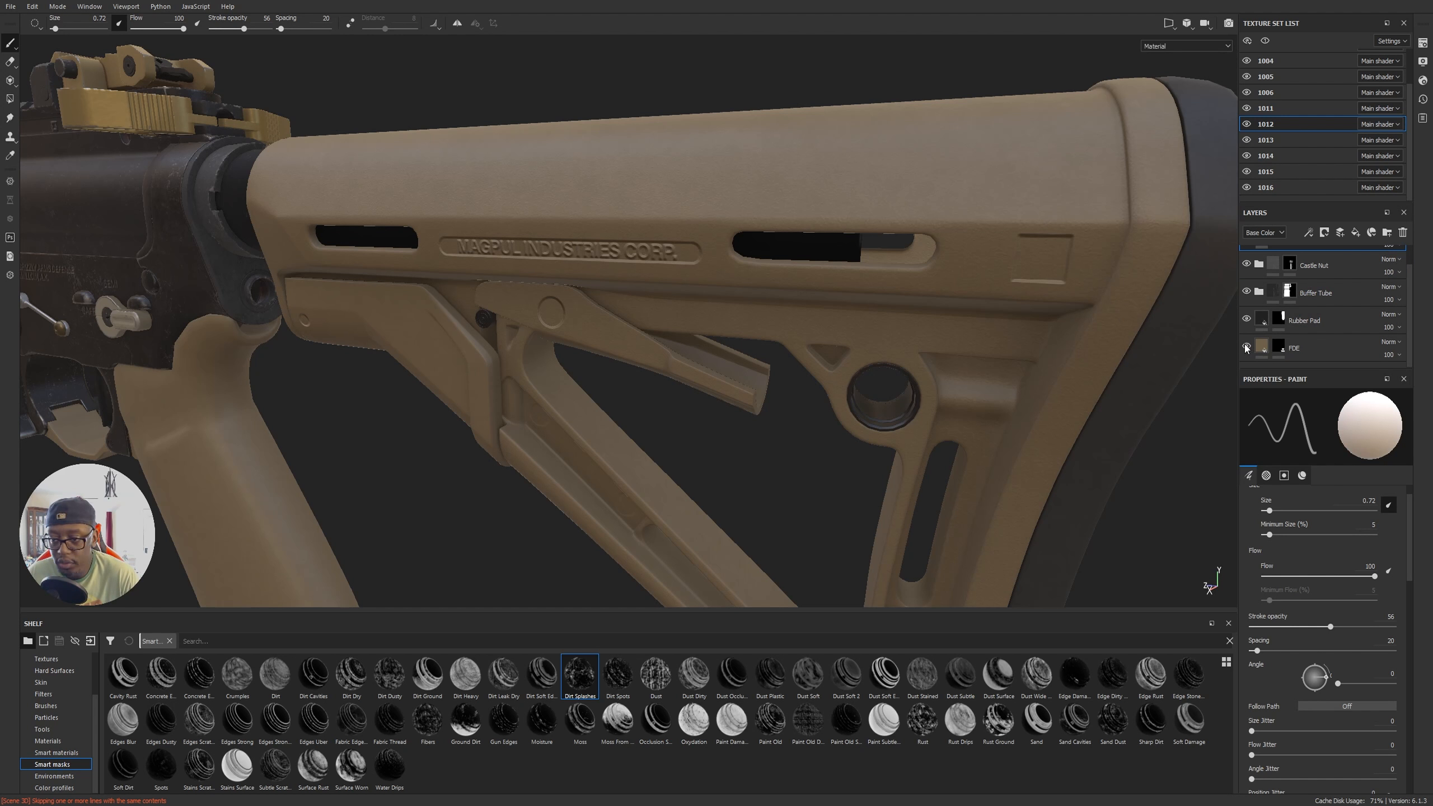
Step: In texture set 1011, group the Plastic Grainy layer into a new folder and put the mask on the folder instead of the layer
ctrl+alt+right_click(883, 194)
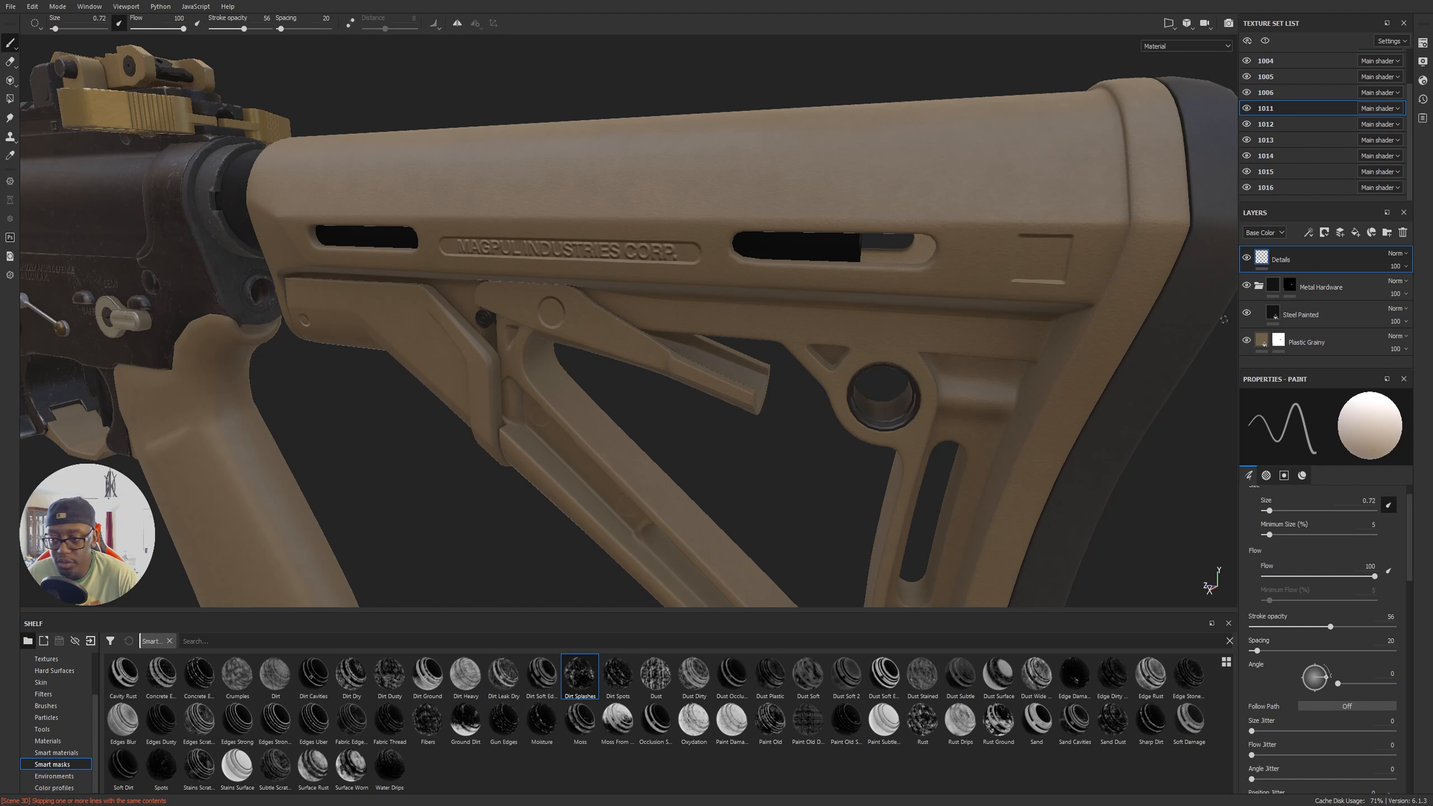
click(1258, 286)
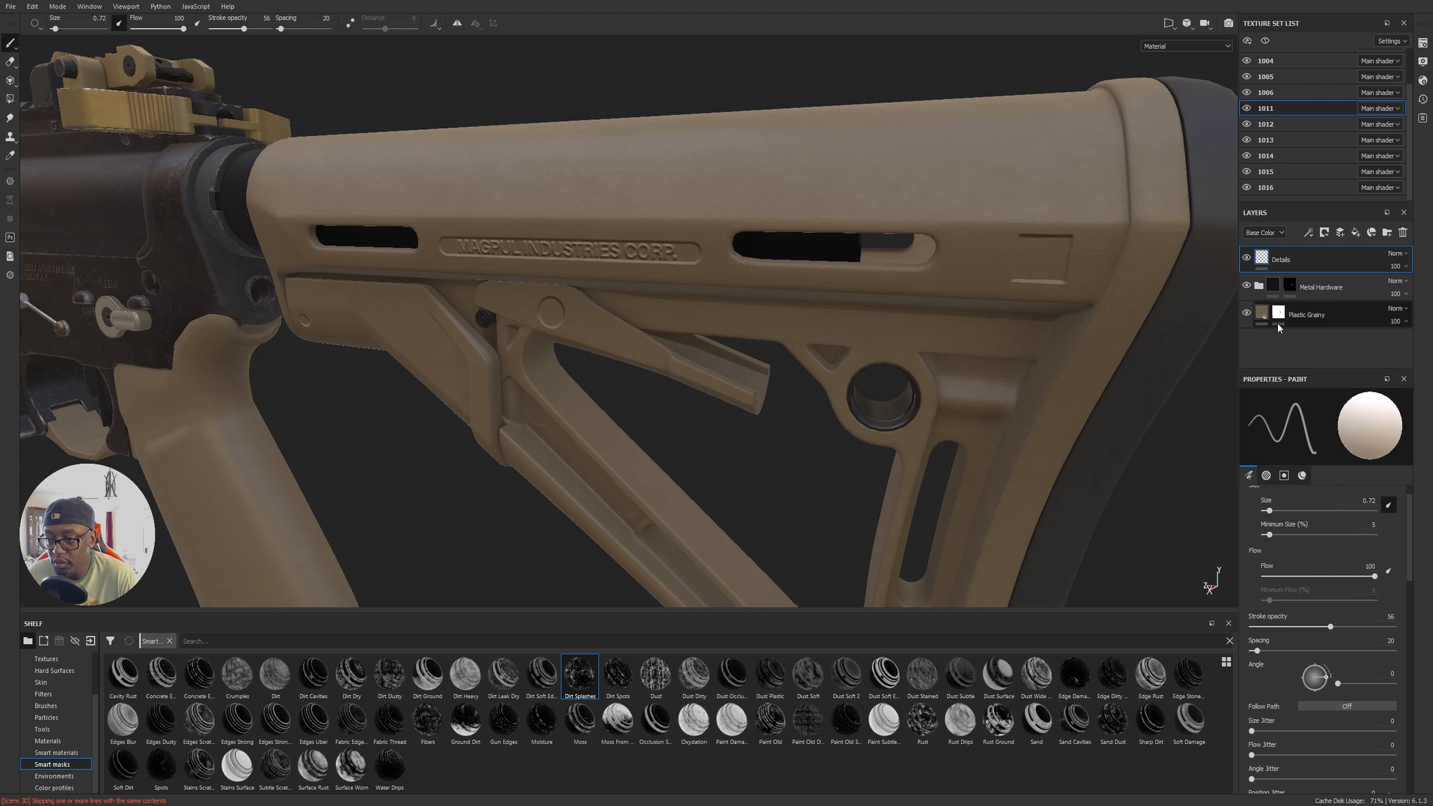
click(1244, 320)
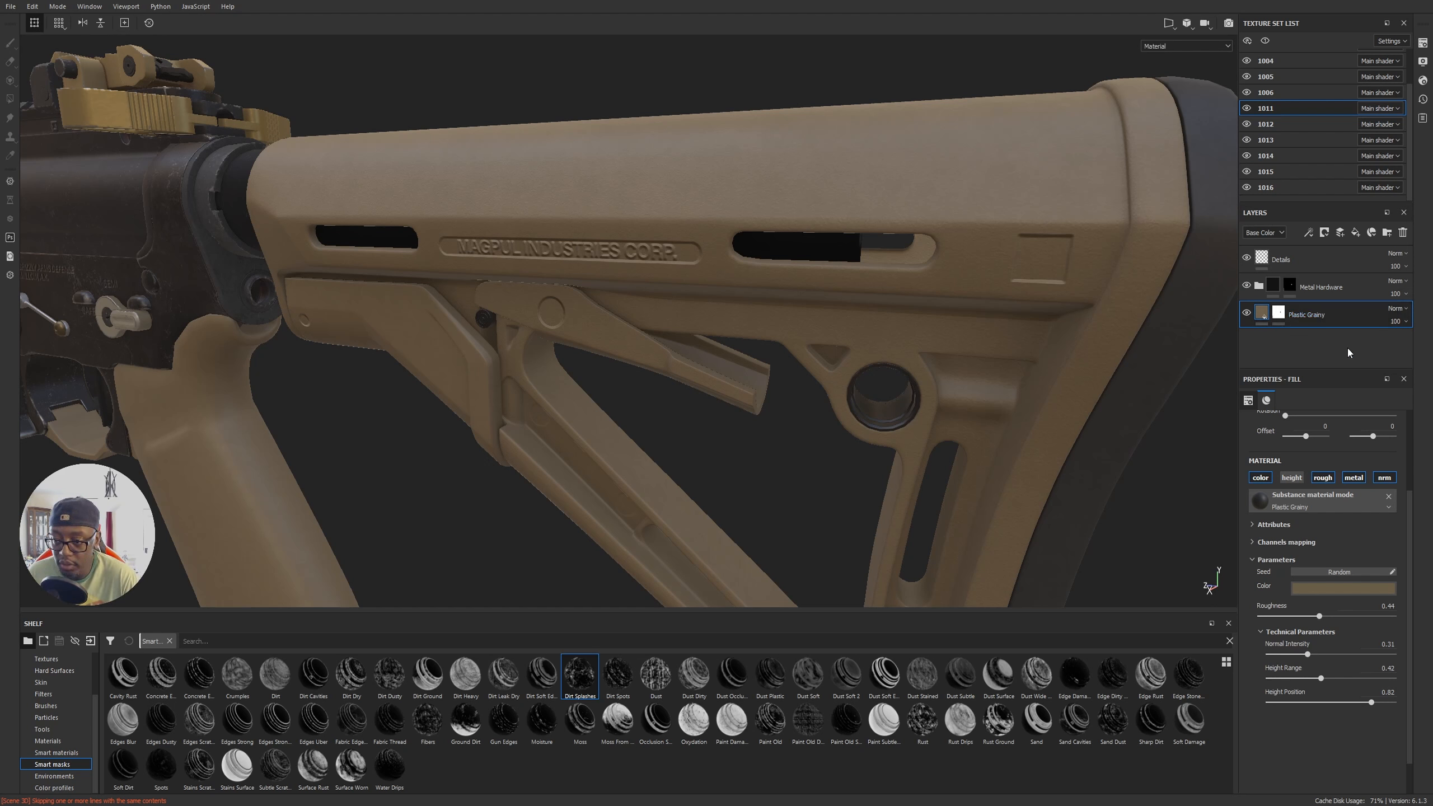
key(ctrl+g)
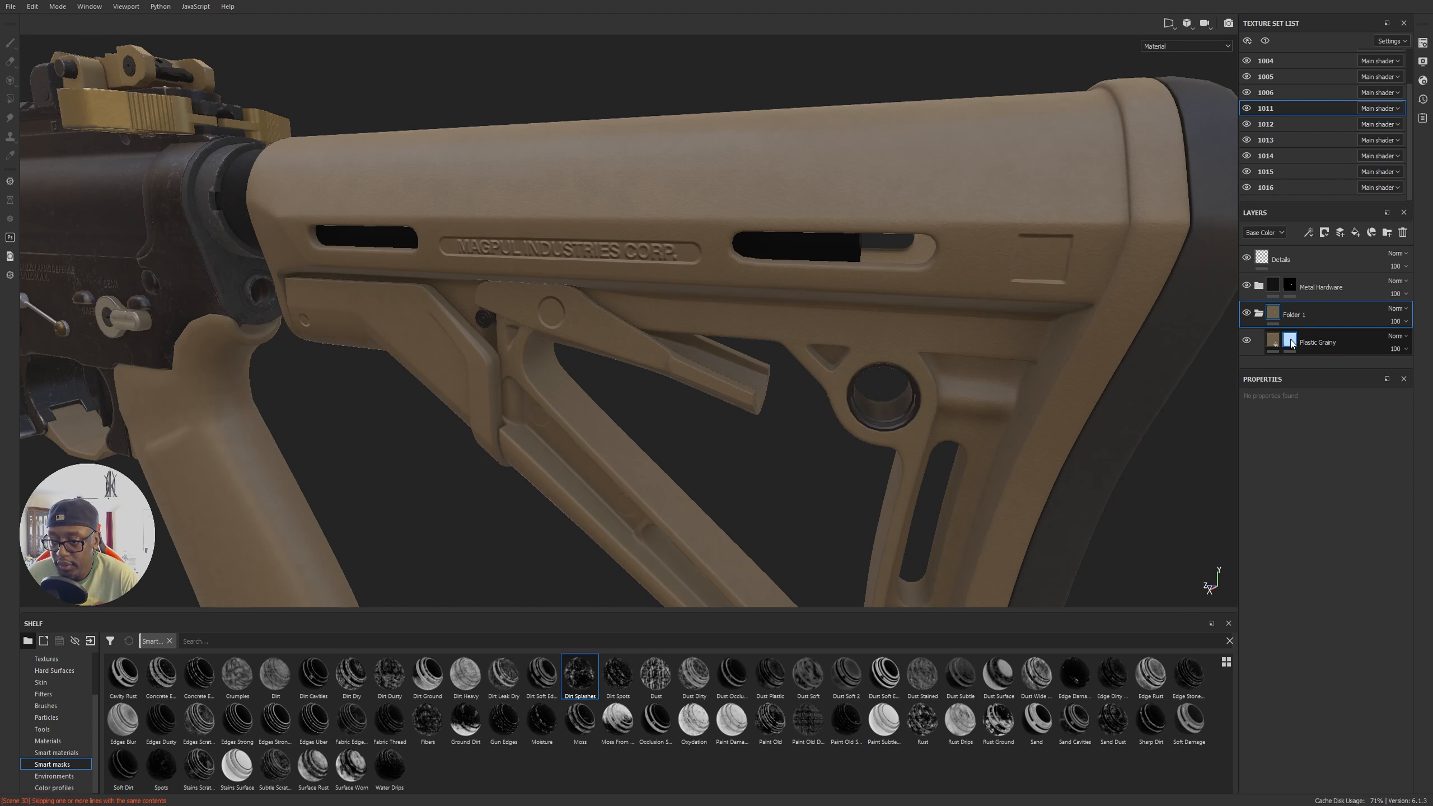
right_click(1293, 343)
right_click(1294, 315)
Step: Examine the buttstock's UV layout alongside the 3D model, and return to the 3D-only view
mouse_move(995, 294)
alt+mouse_down()
mouse_move(663, 281)
mouse_move(675, 278)
alt+mouse_up()
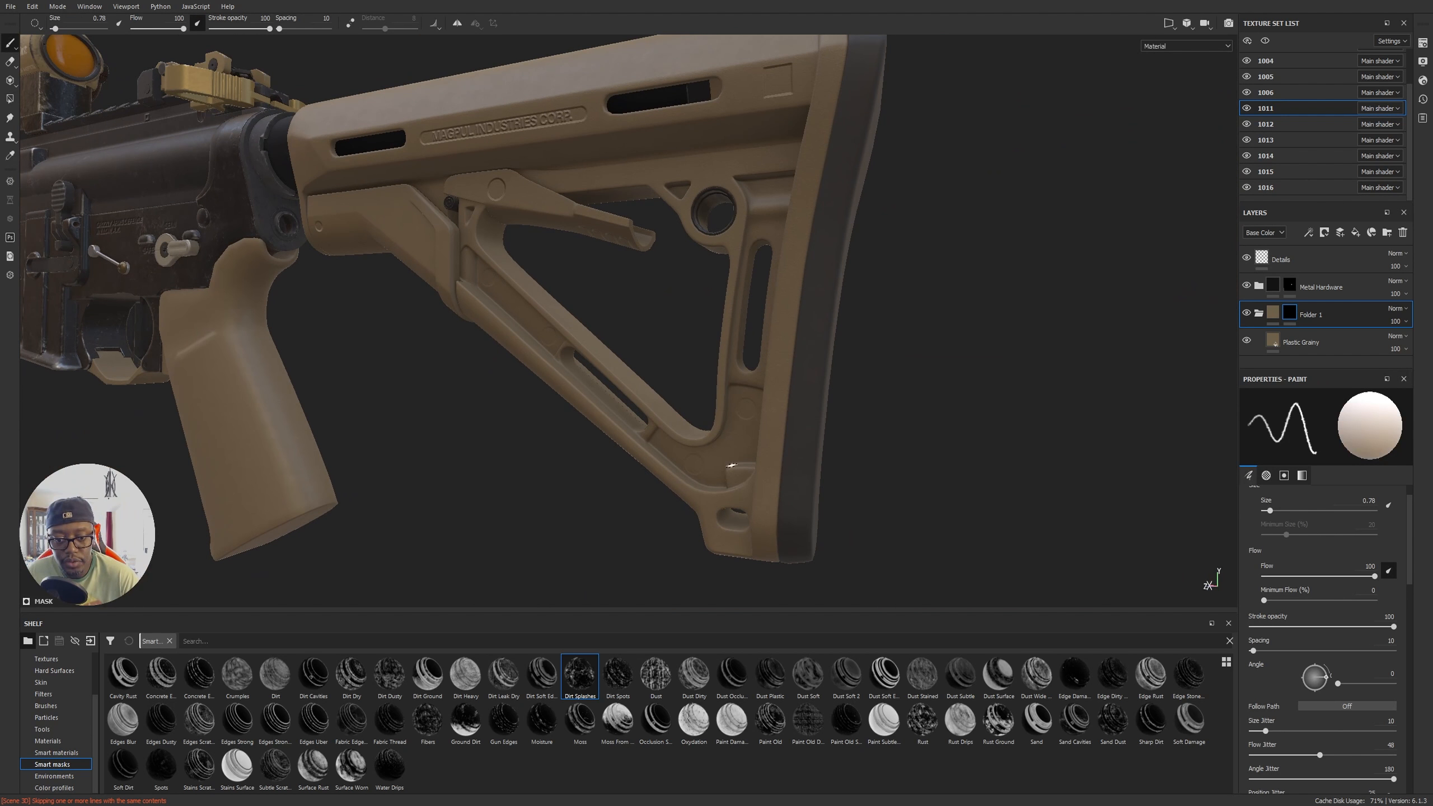
scroll(717, 361, down, 3)
key(F1)
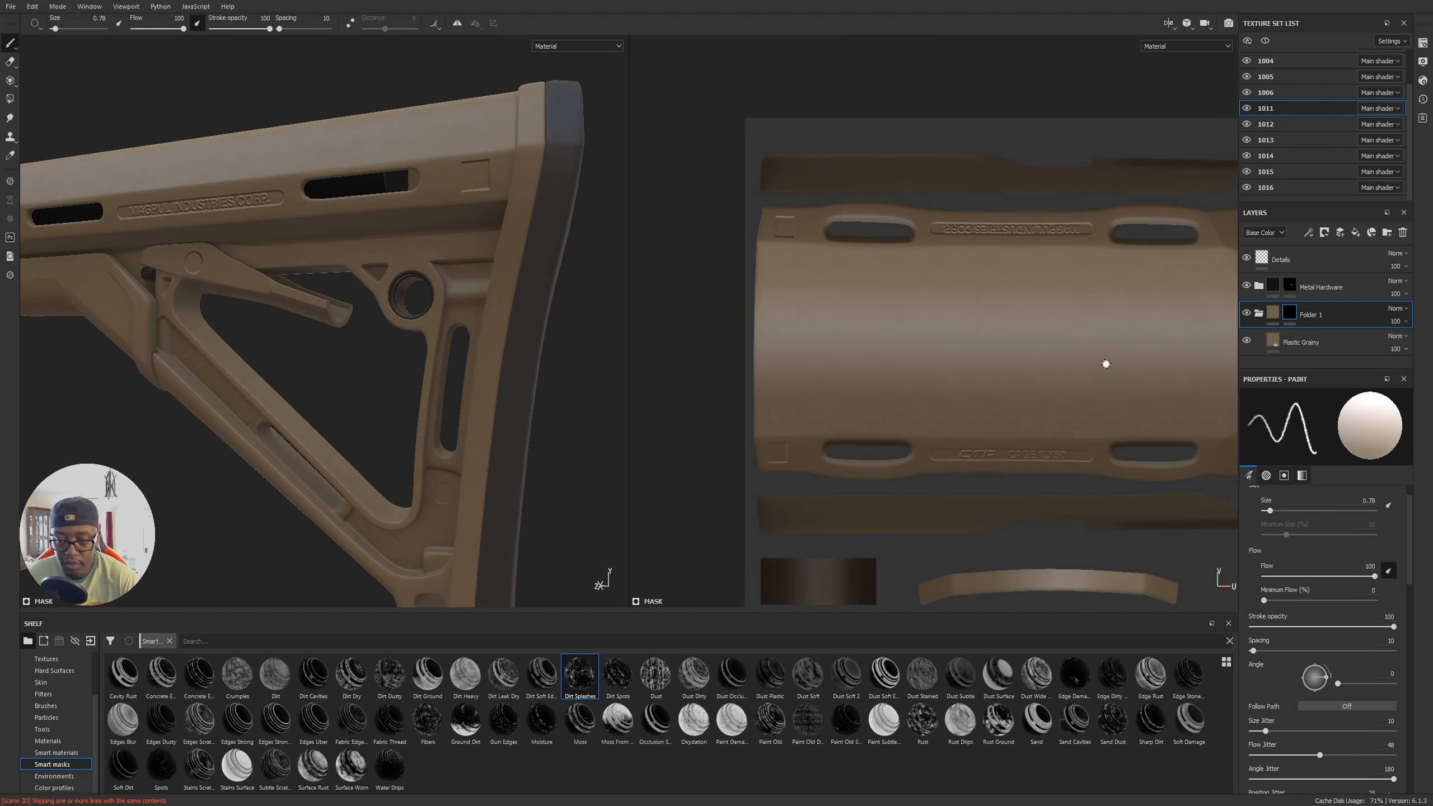
alt+middle_drag(1106, 364, 933, 328)
alt+right_drag(933, 328, 582, 262)
alt+middle_drag(1068, 378, 1135, 473)
alt+middle_drag(969, 328, 1049, 390)
alt+right_drag(852, 272, 1020, 286)
alt+middle_drag(1018, 287, 977, 241)
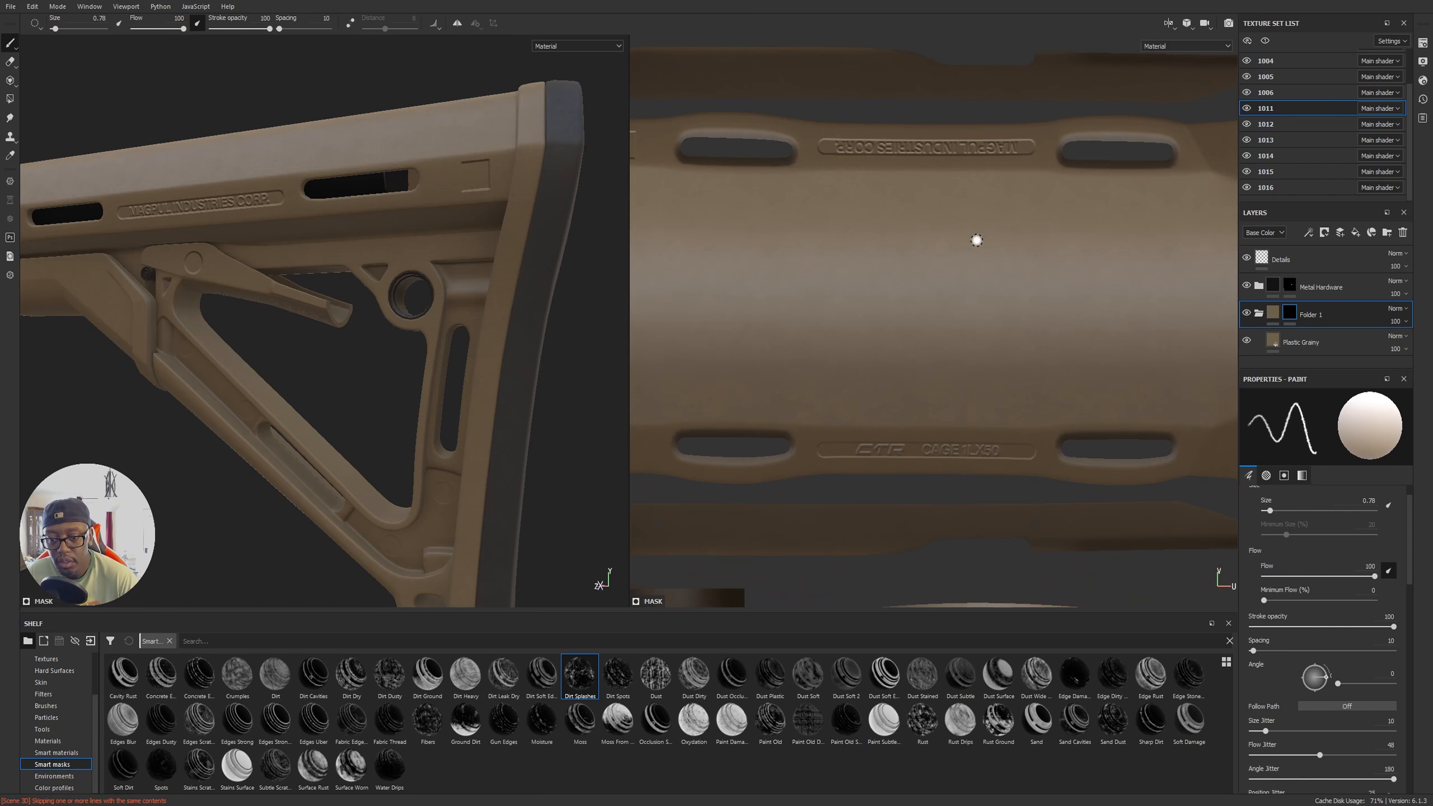
alt+right_drag(1171, 410, 694, 311)
alt+middle_drag(994, 371, 883, 306)
alt+drag(175, 357, 253, 346)
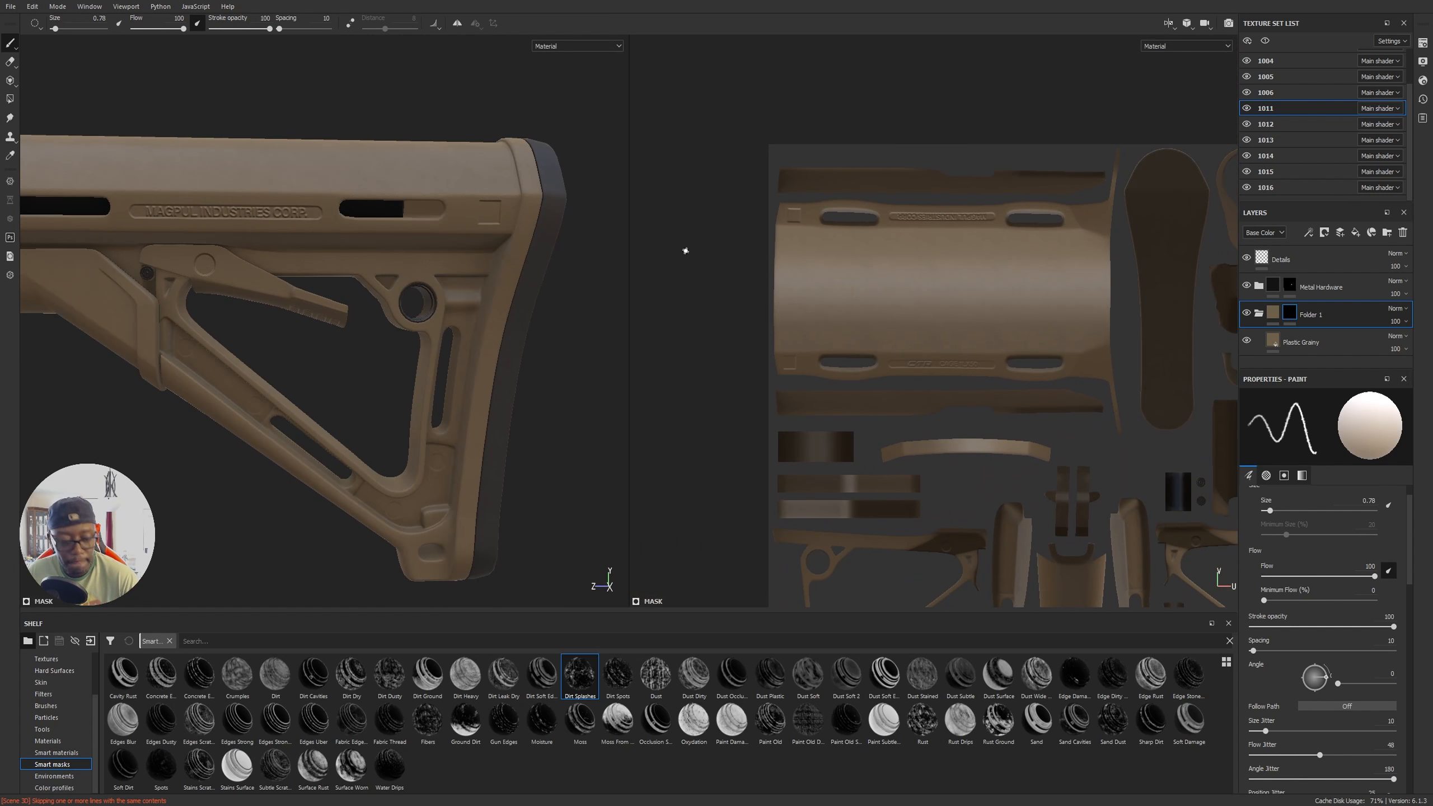
key(F2)
Step: Inspect the masked buttstock and its surroundings from several angles in the 3D view
alt+middle_drag(743, 283, 804, 294)
alt+drag(804, 295, 739, 288)
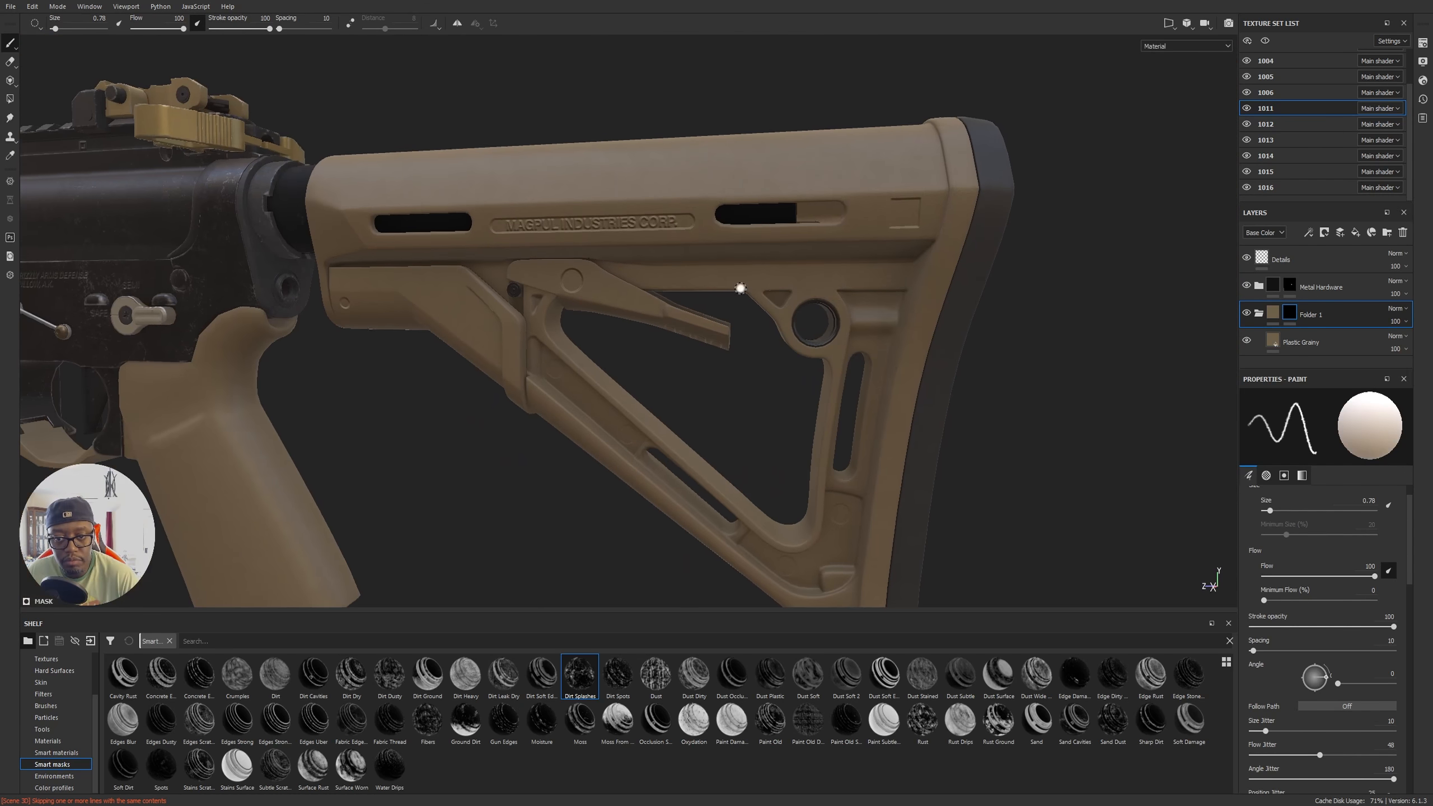
alt+middle_drag(813, 223, 844, 266)
alt+right_drag(845, 265, 871, 262)
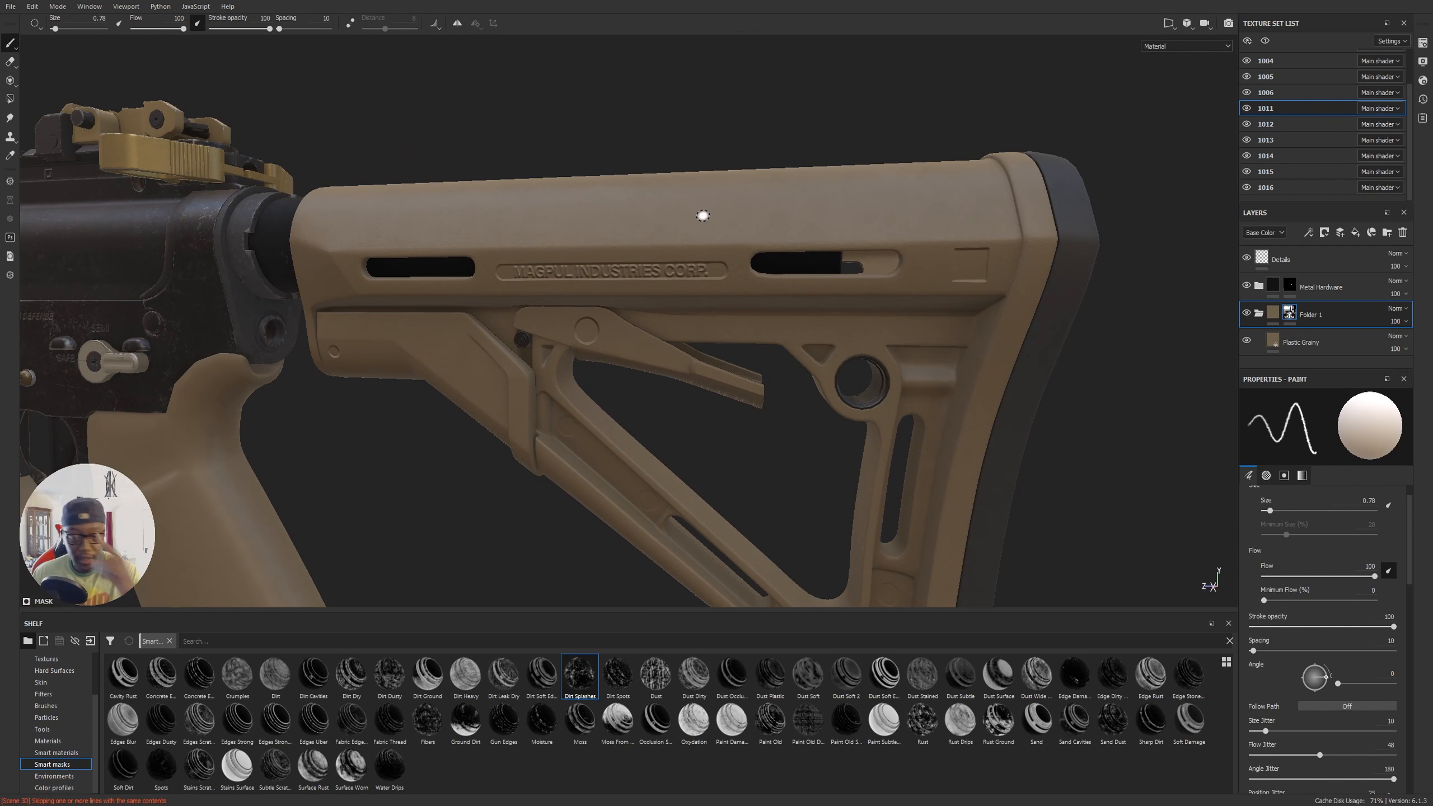
key(alt)
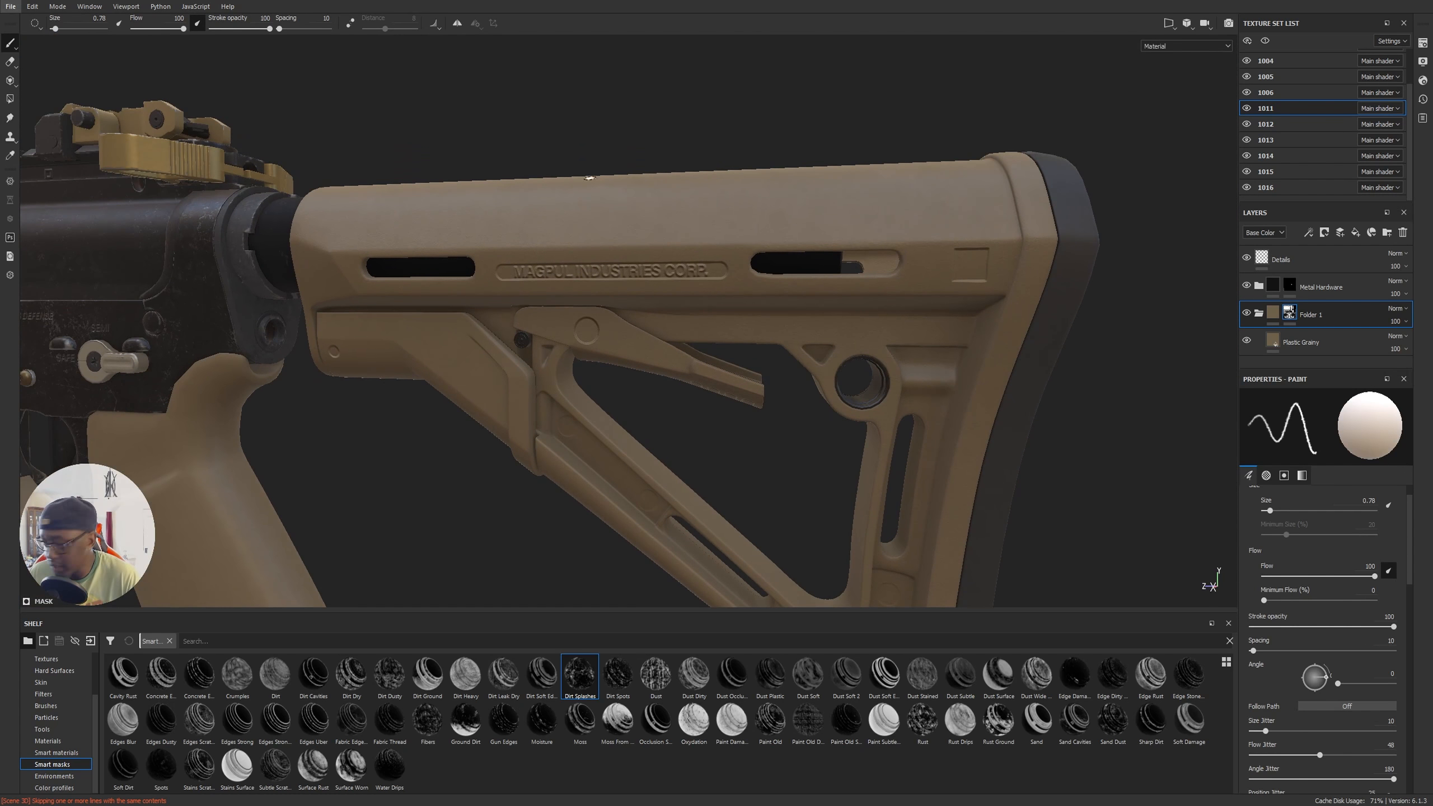
alt+middle_drag(531, 244, 759, 257)
mouse_move(759, 257)
alt+mouse_down()
mouse_move(784, 263)
mouse_move(773, 255)
alt+mouse_up()
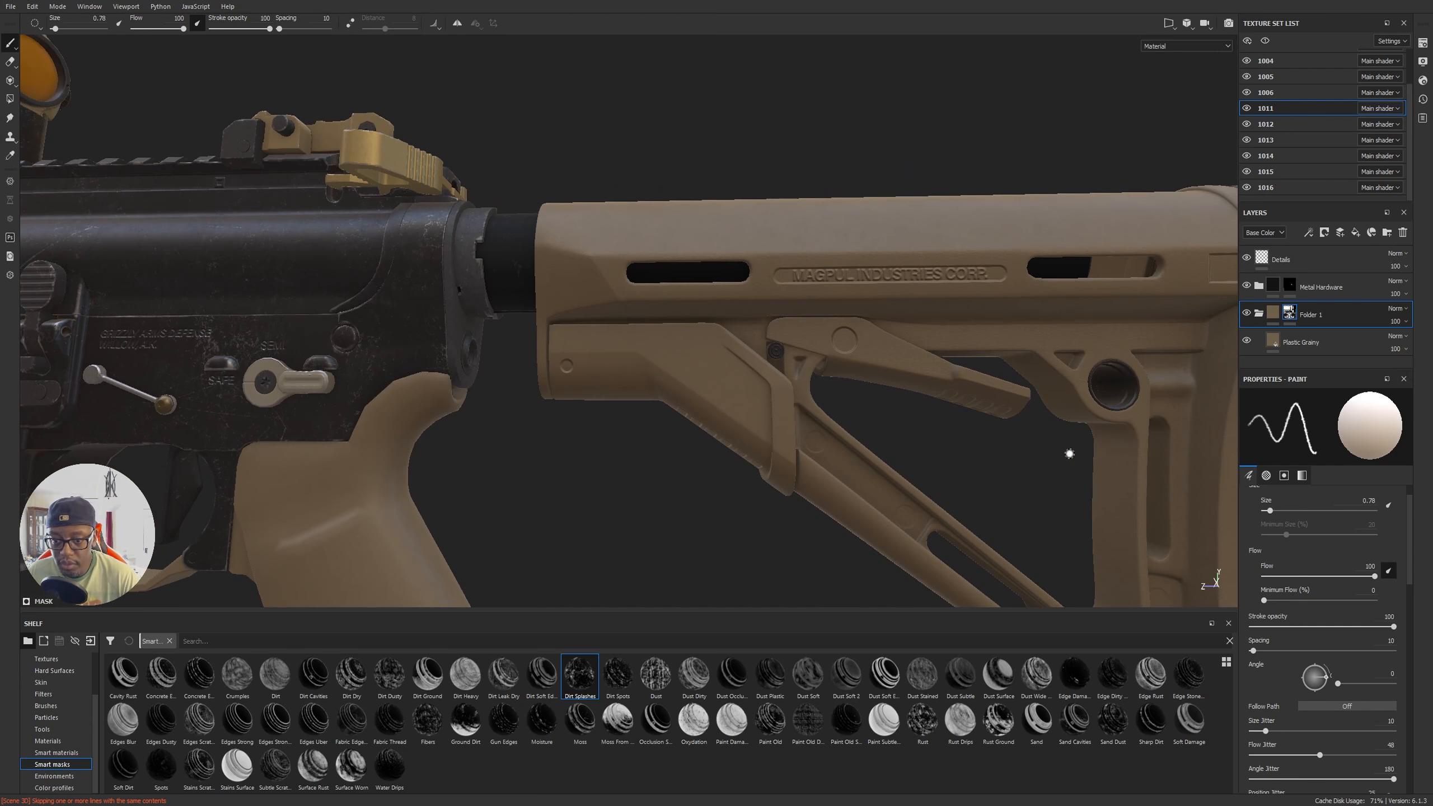
alt+middle_drag(1072, 454, 928, 403)
mouse_move(928, 403)
alt+mouse_down()
mouse_move(908, 416)
mouse_move(943, 416)
alt+mouse_up()
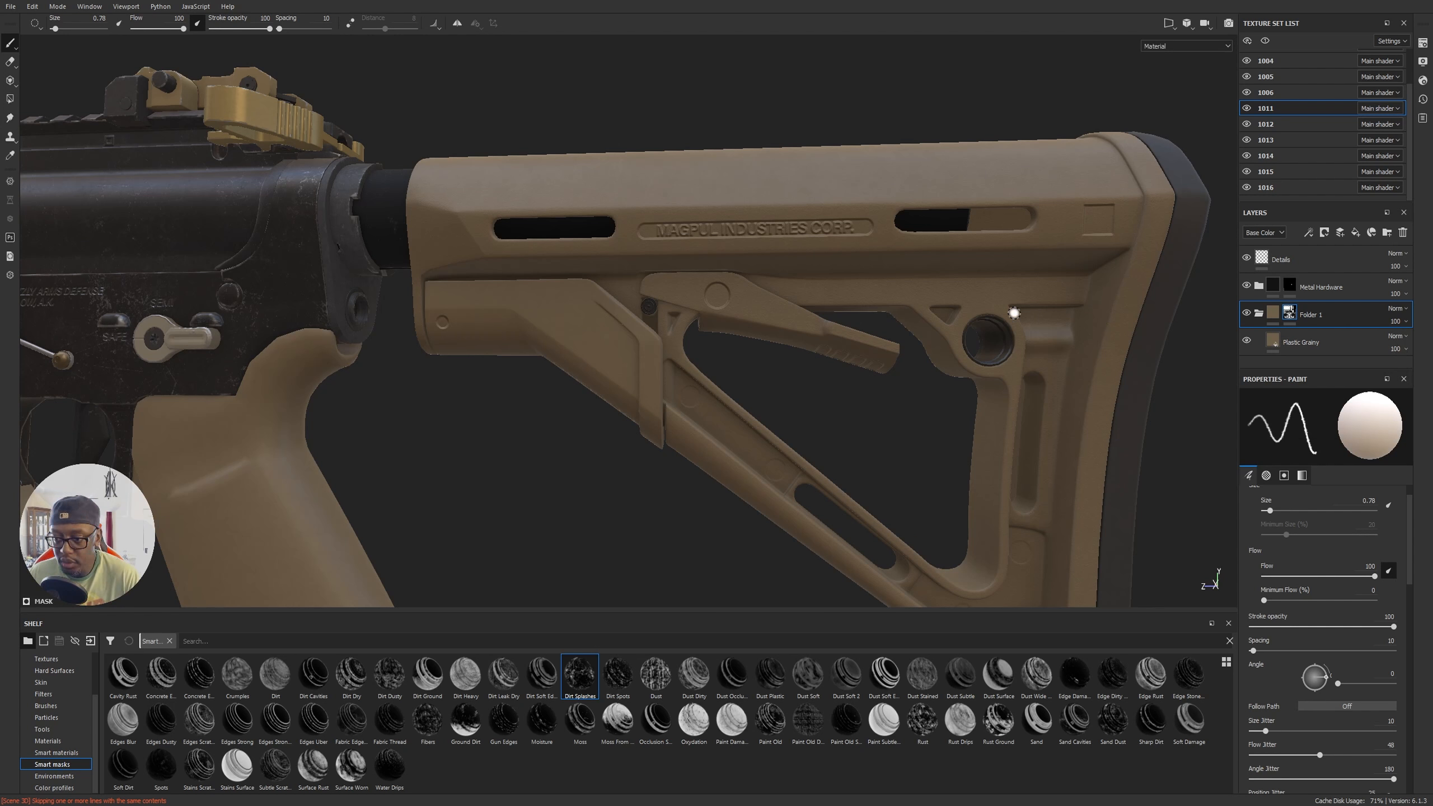
alt+drag(1017, 323, 954, 355)
alt+middle_drag(964, 365, 872, 327)
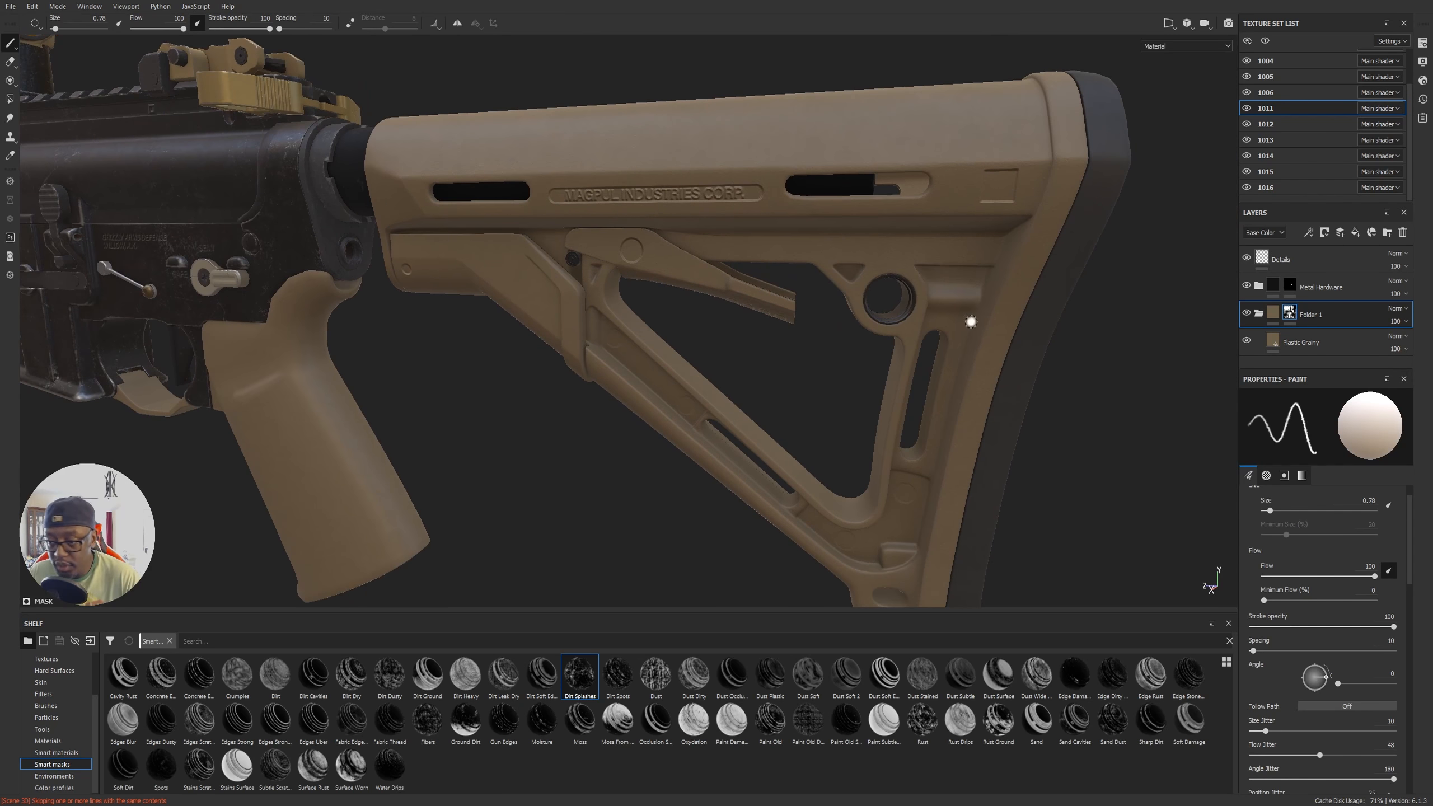
alt+drag(872, 328, 970, 352)
Step: Add the Rust Coarse material as a layer directly above Plastic Grainy inside Folder 1
click(1273, 342)
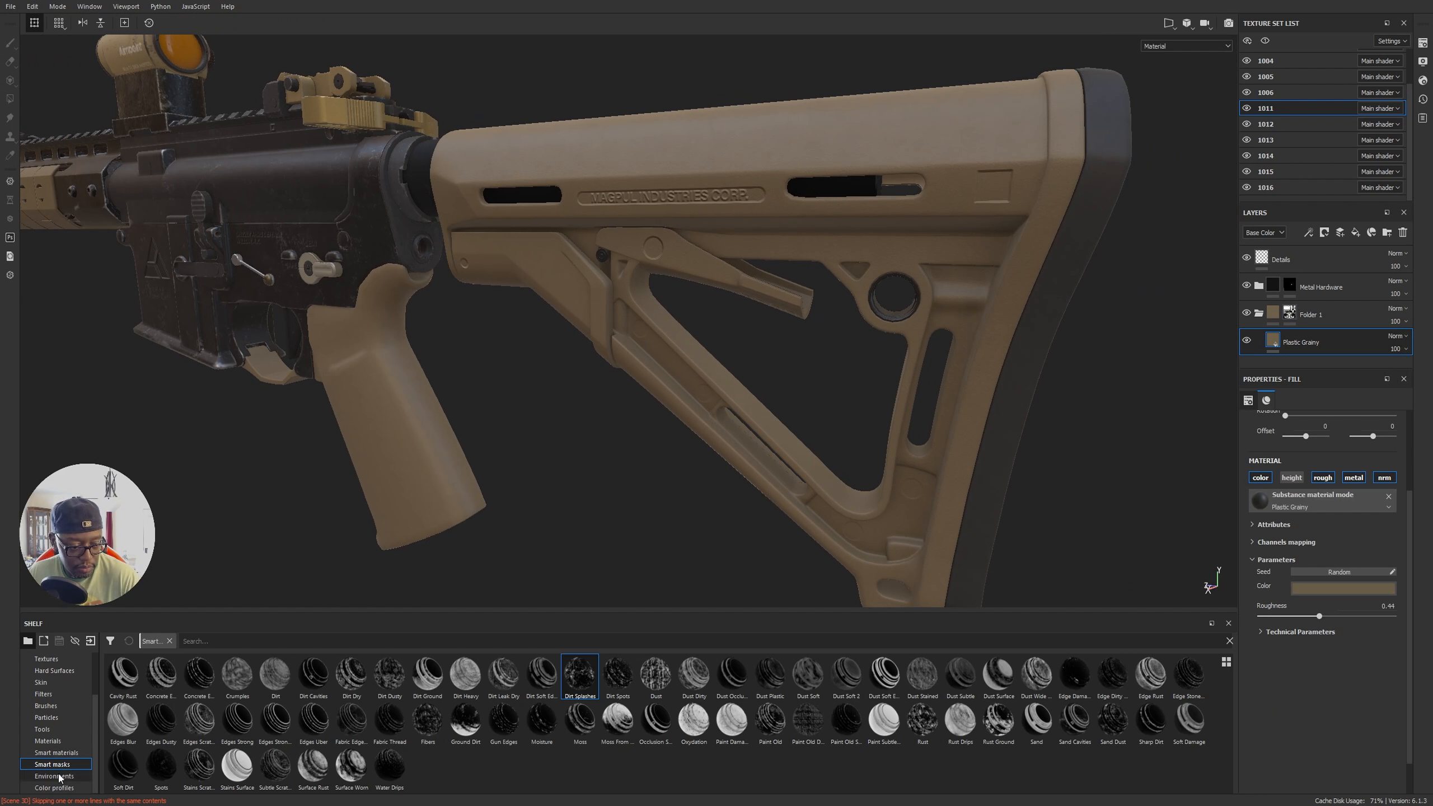
click(57, 741)
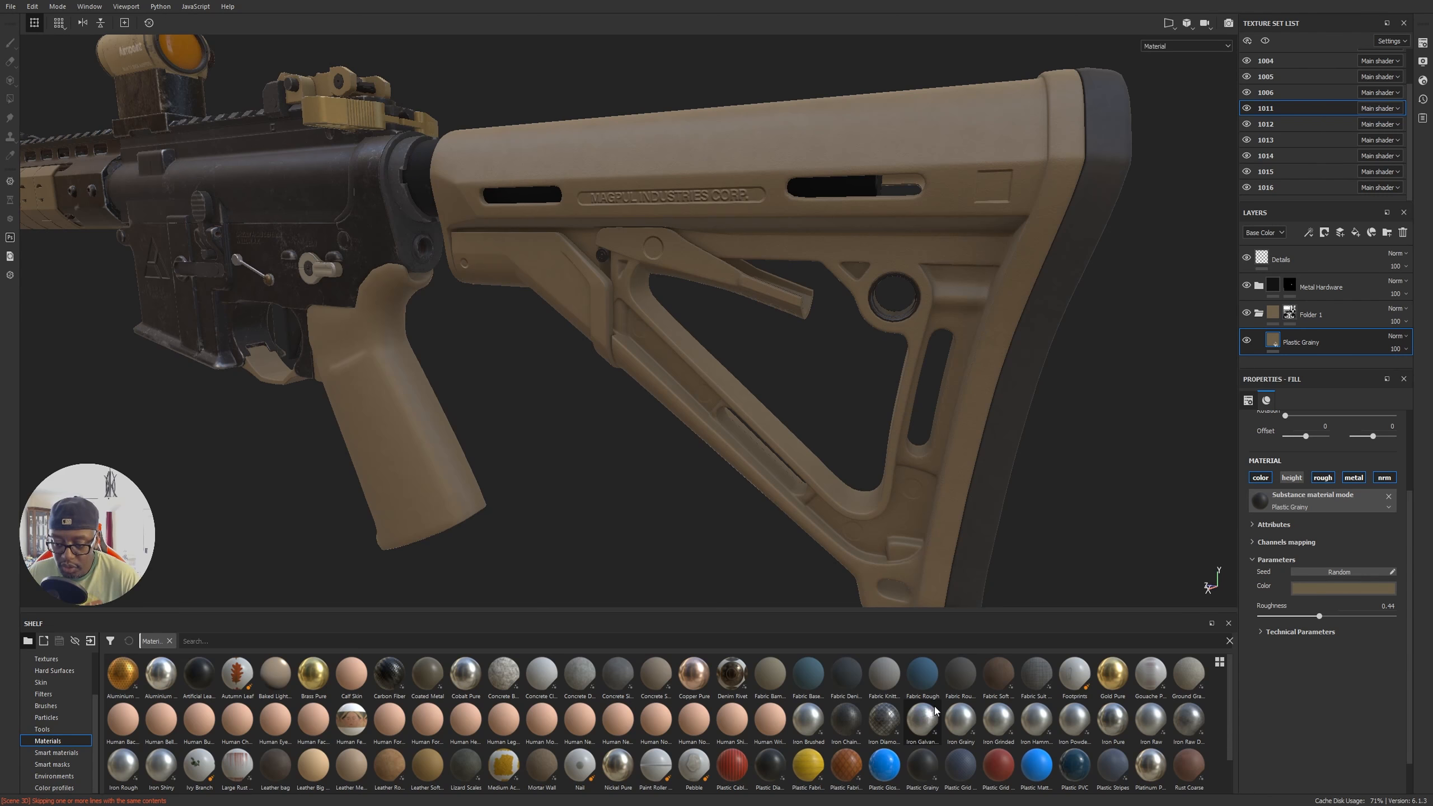
scroll(935, 711, down, 1)
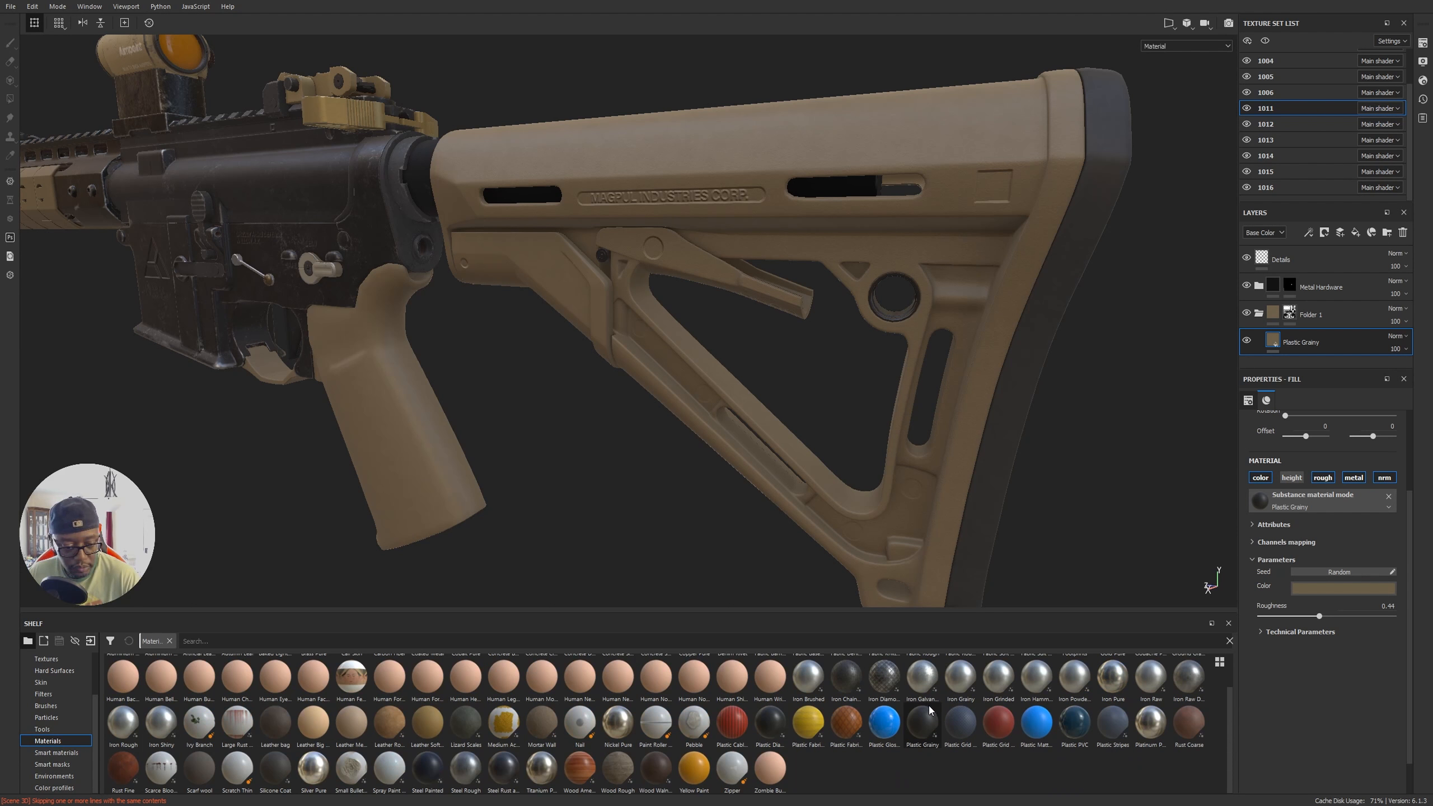
mouse_move(1191, 725)
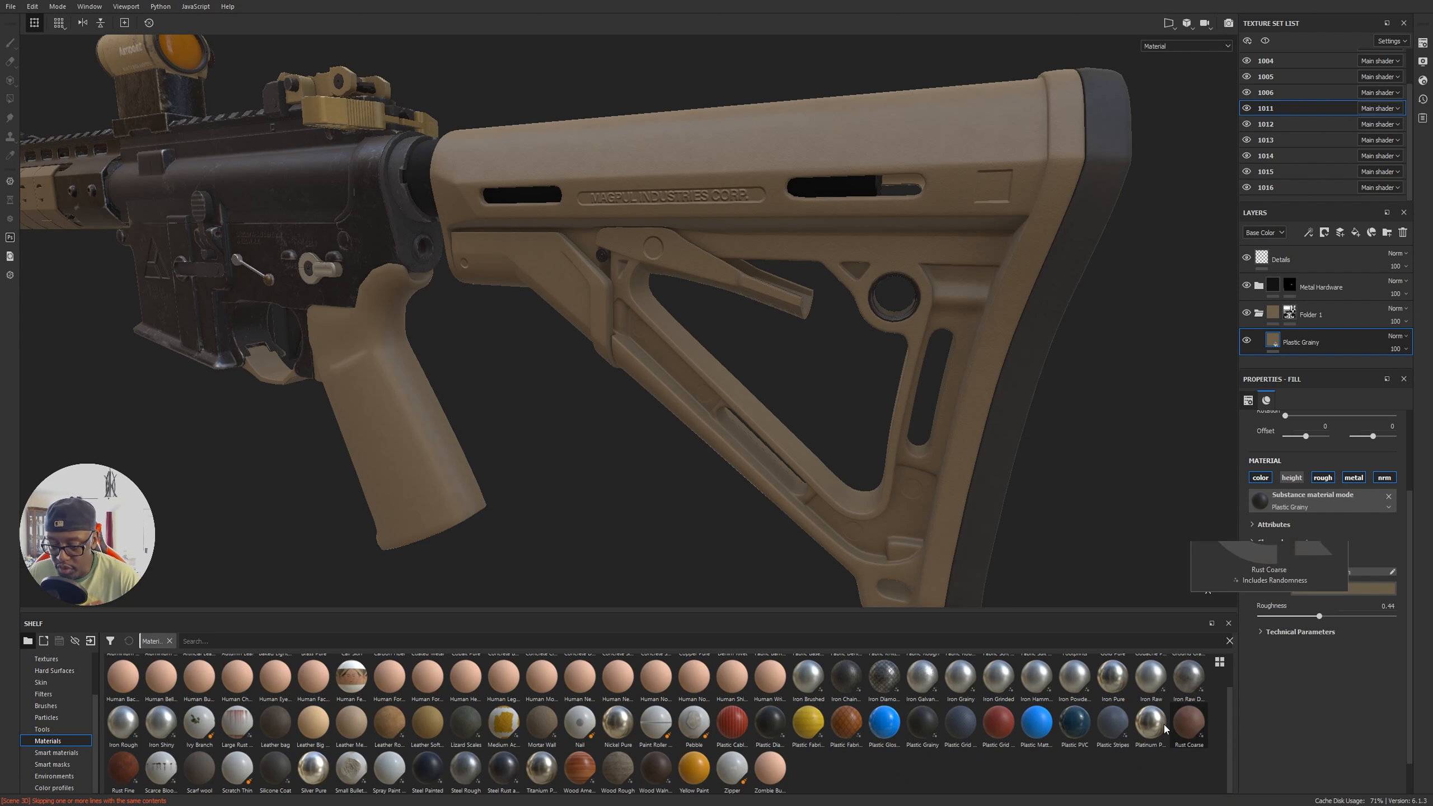
drag(1194, 721, 1312, 327)
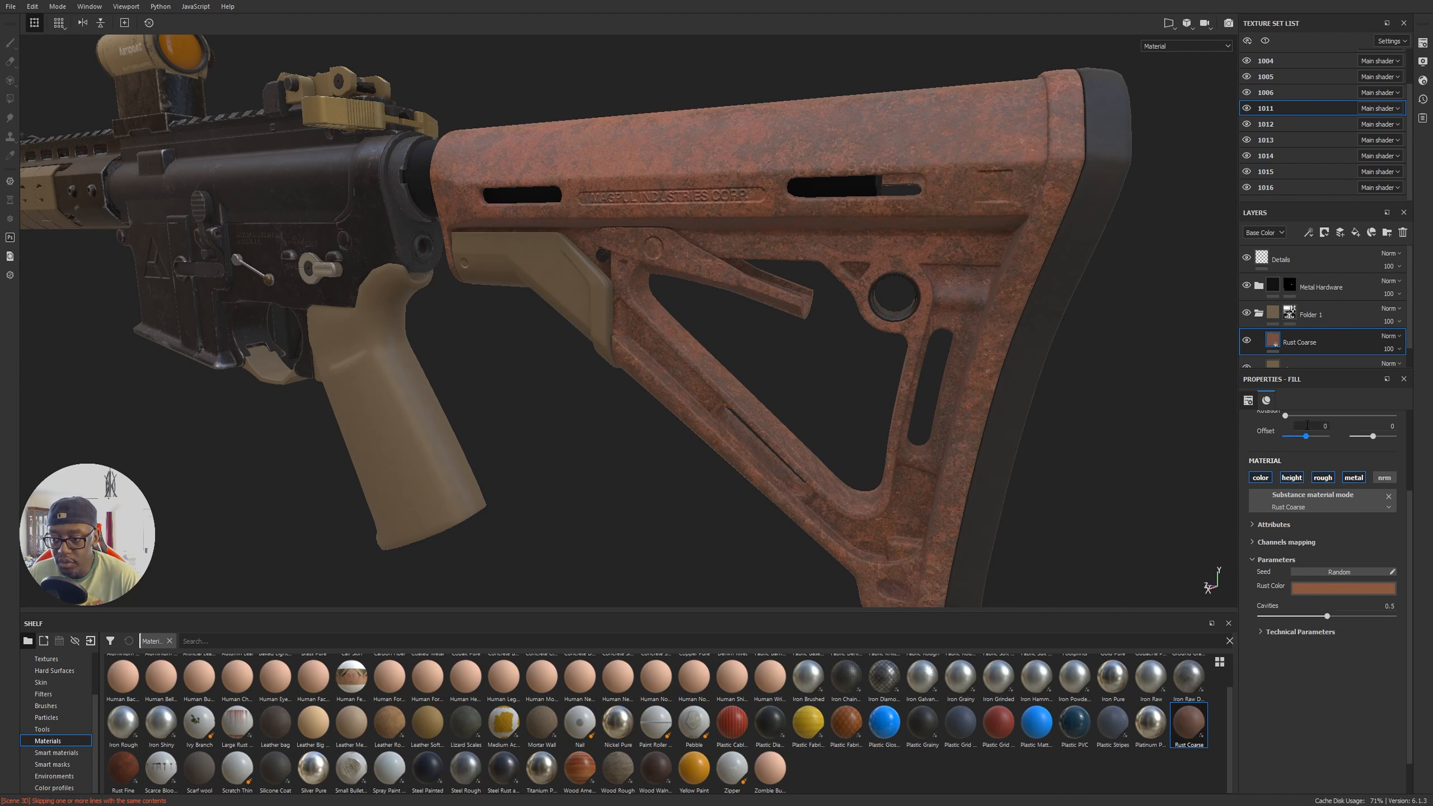
Step: Set the Rust Coarse layer's UV scale to 15 and check the tiling on the stock
scroll(1335, 440, up, 2)
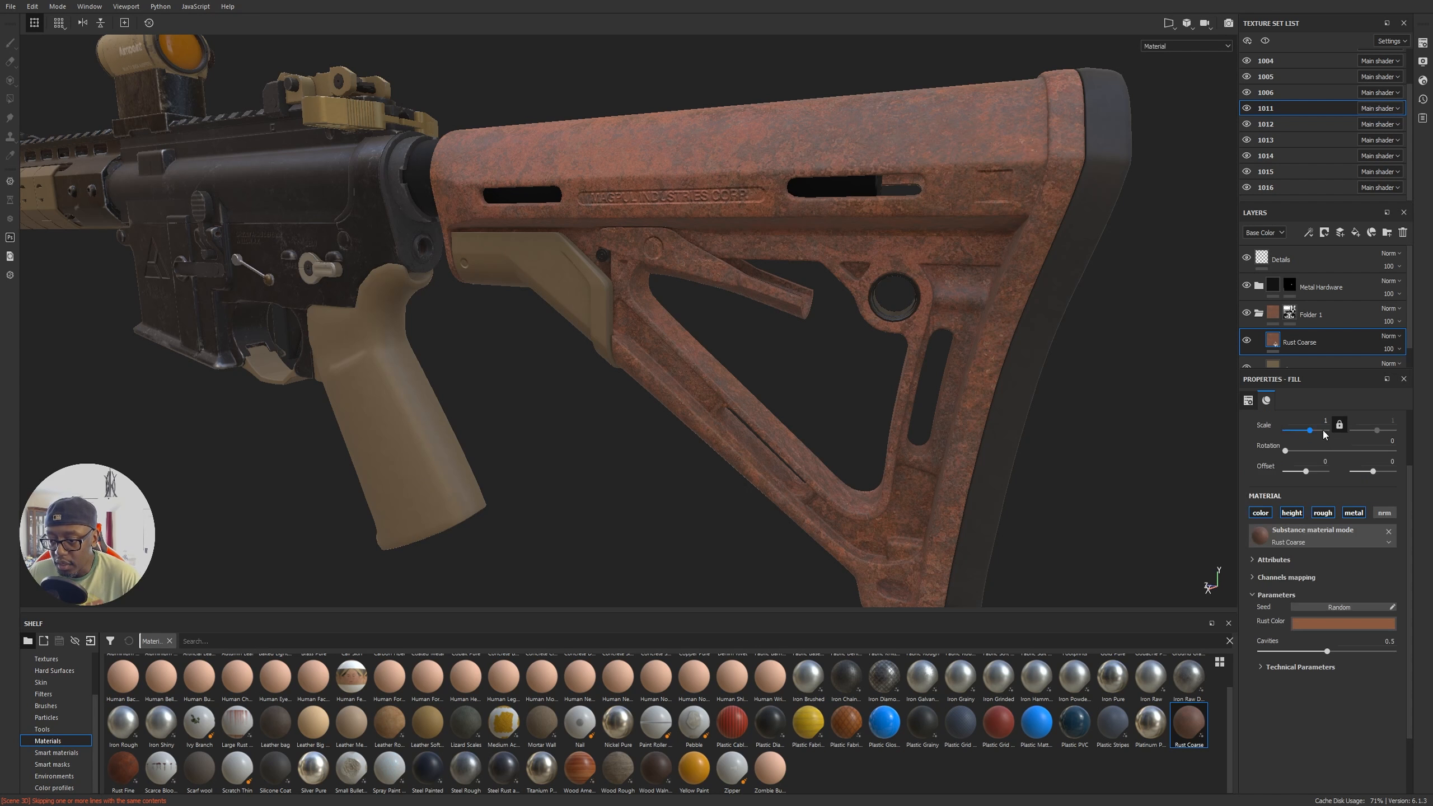
click(1326, 420)
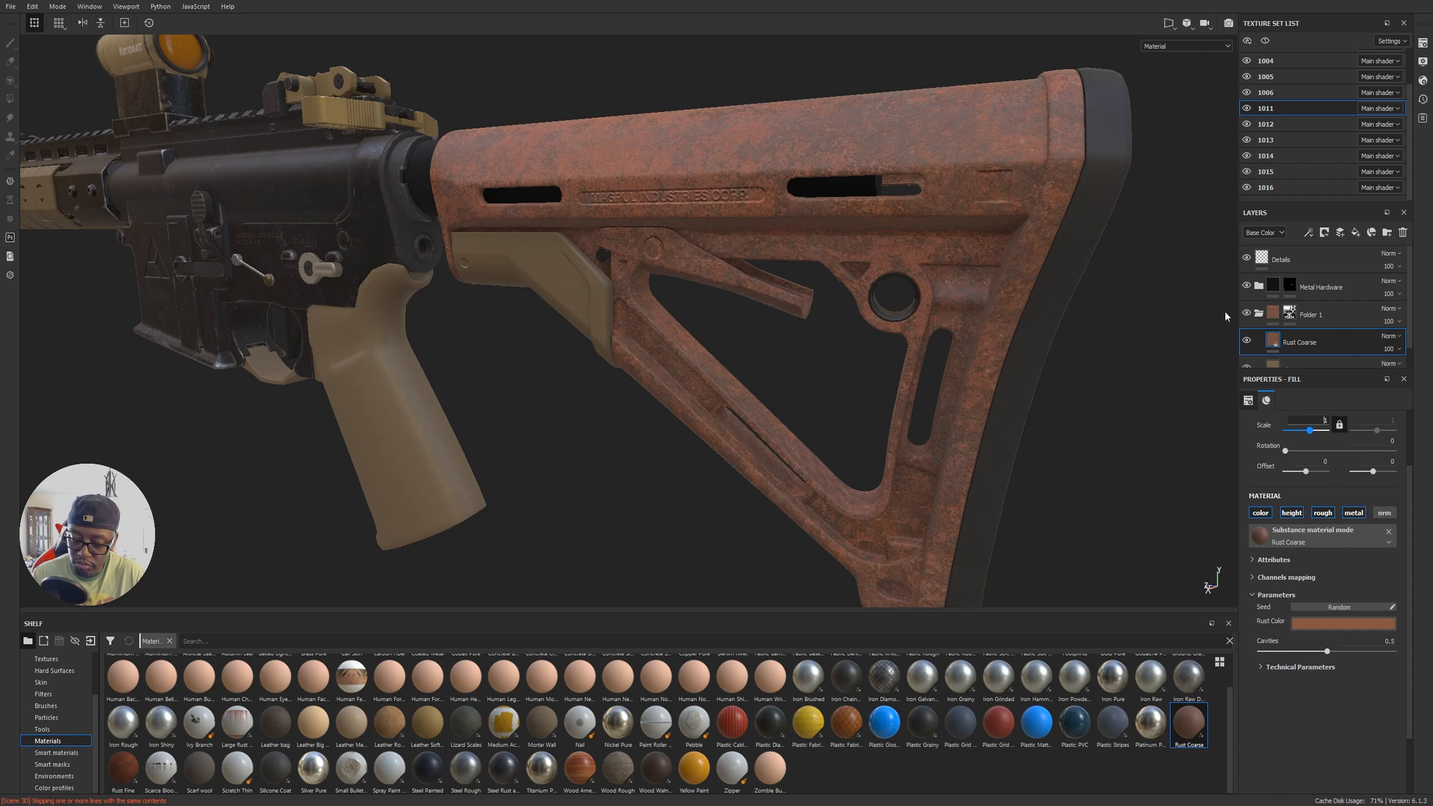
key(Return)
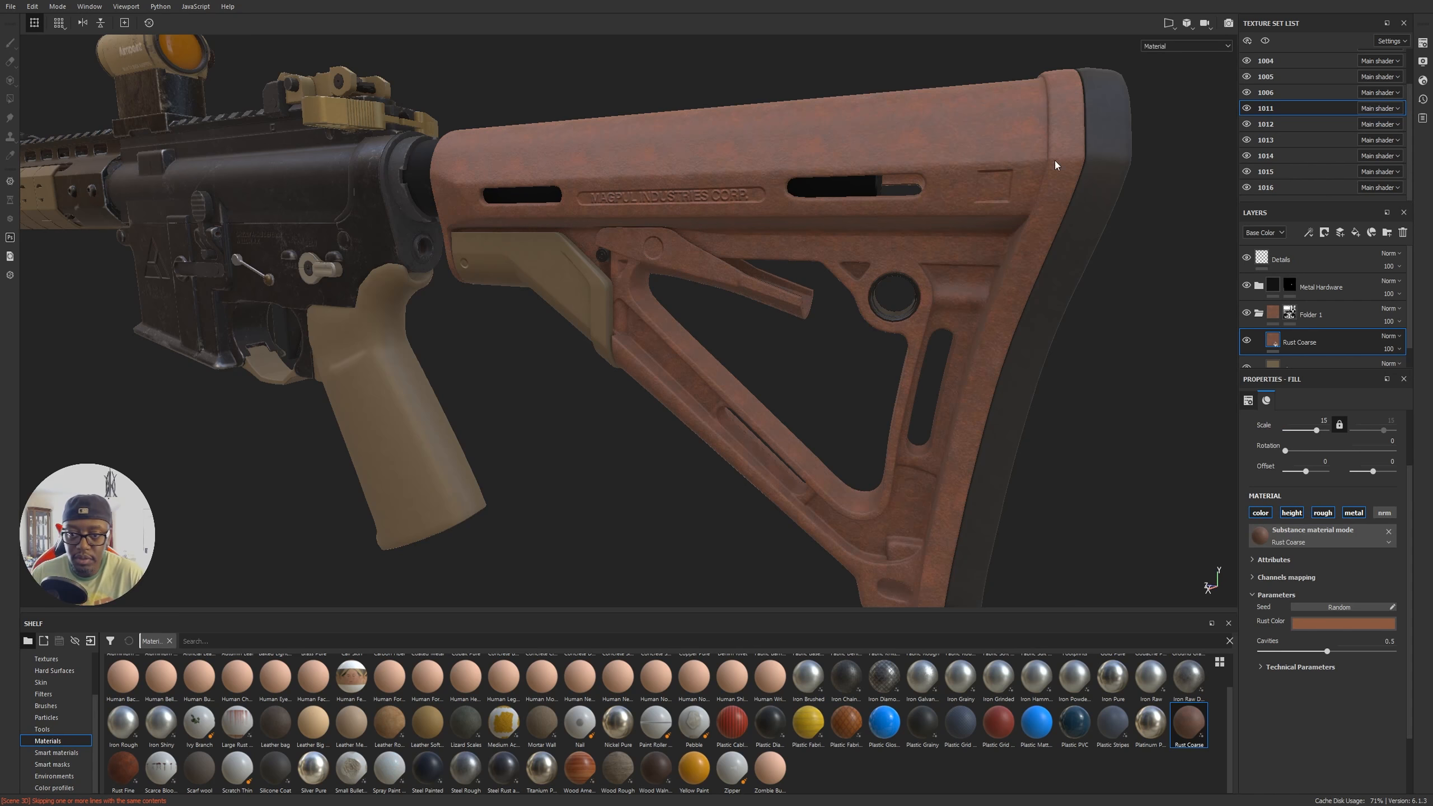
alt+drag(926, 363, 871, 288)
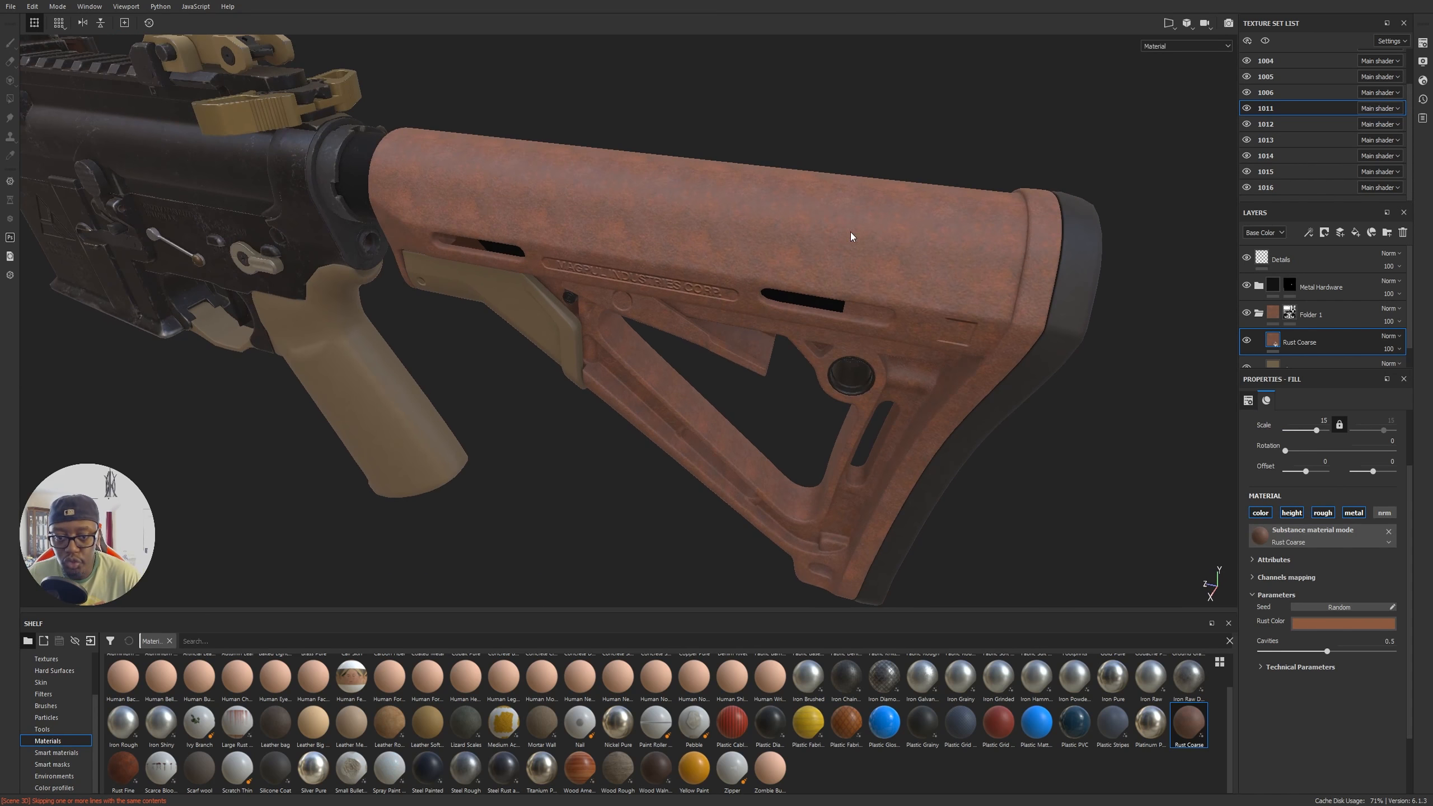
alt+drag(646, 238, 588, 220)
alt+drag(698, 339, 686, 339)
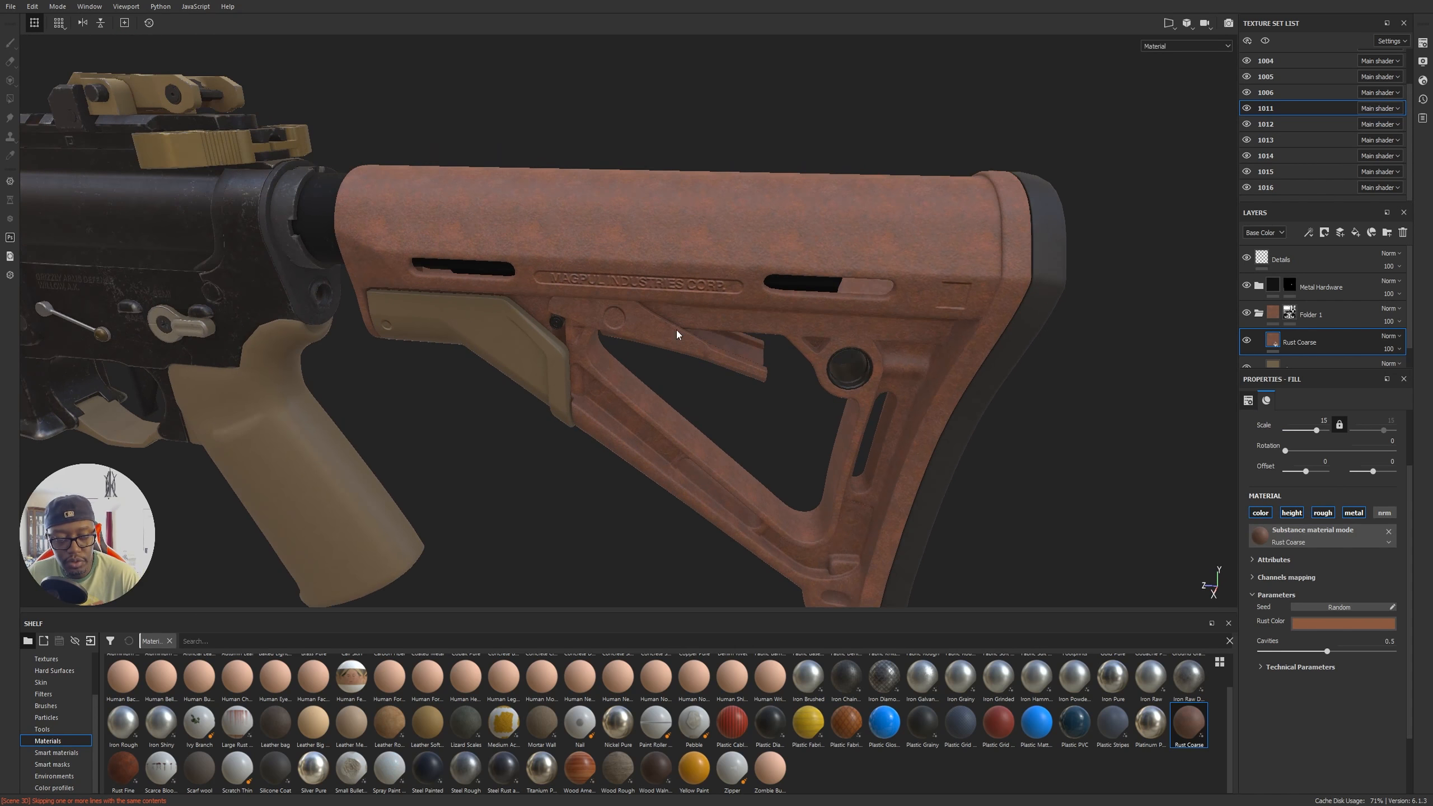
alt+drag(594, 386, 610, 271)
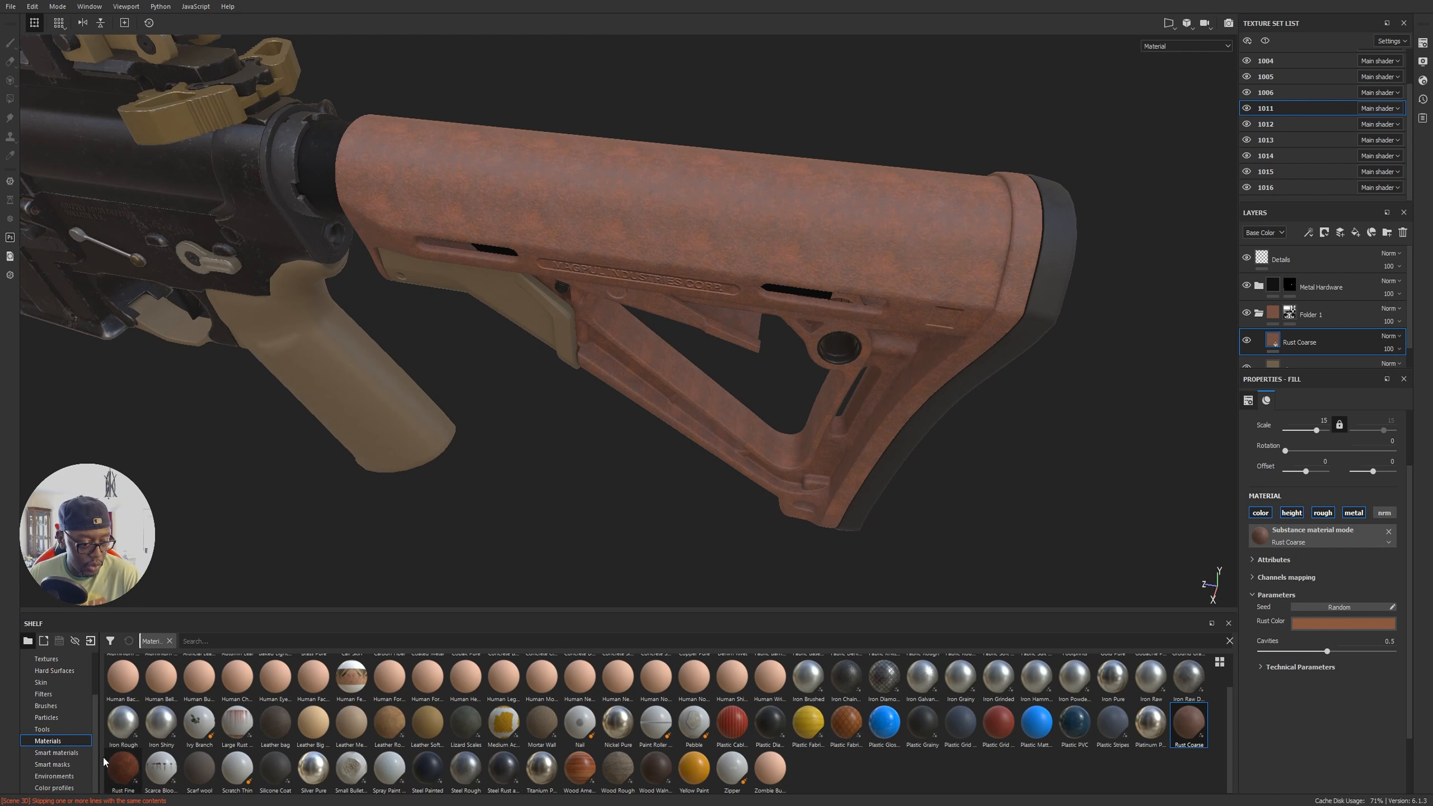
Step: Apply the Surface Worn smart mask to the Rust Coarse layer
click(78, 768)
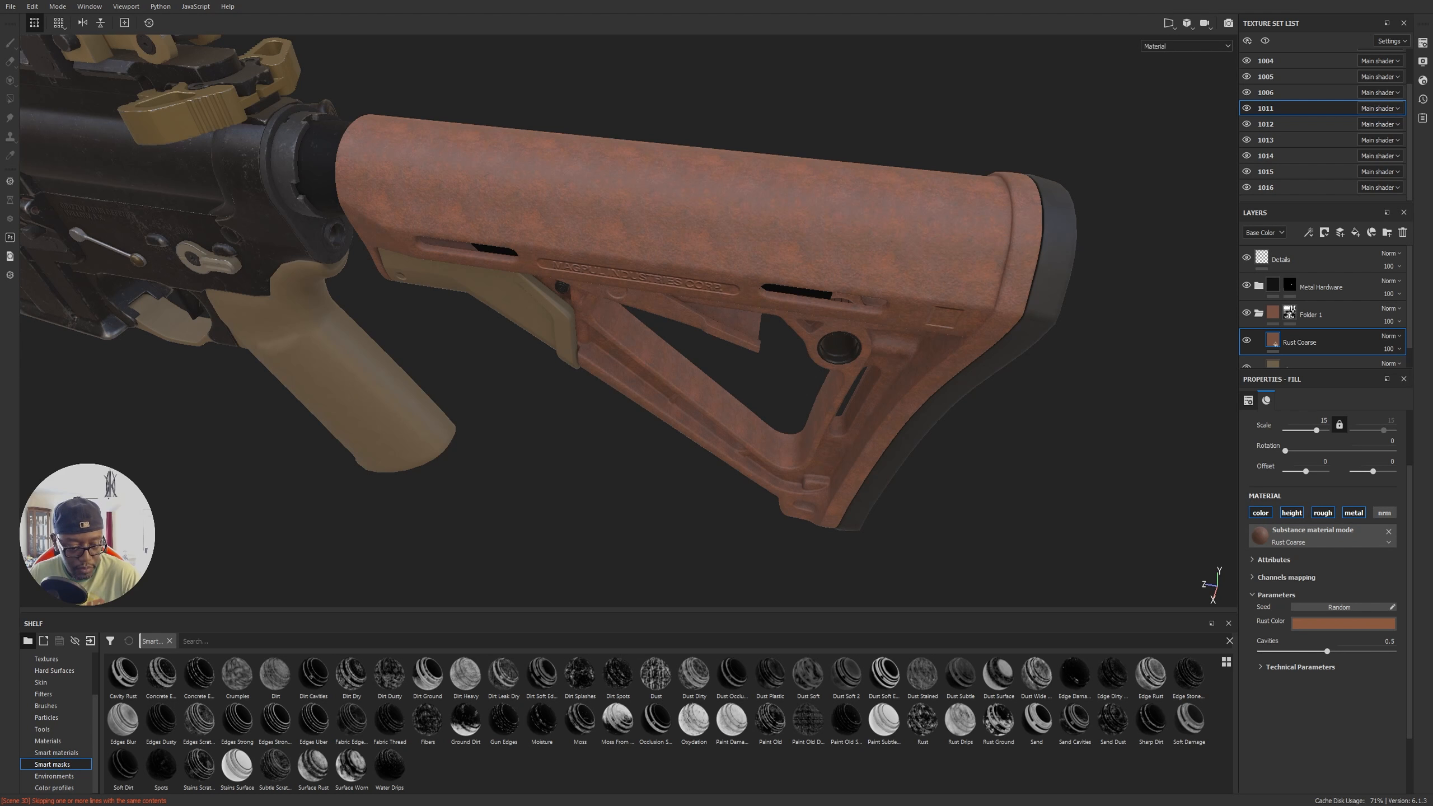
drag(351, 765, 1293, 340)
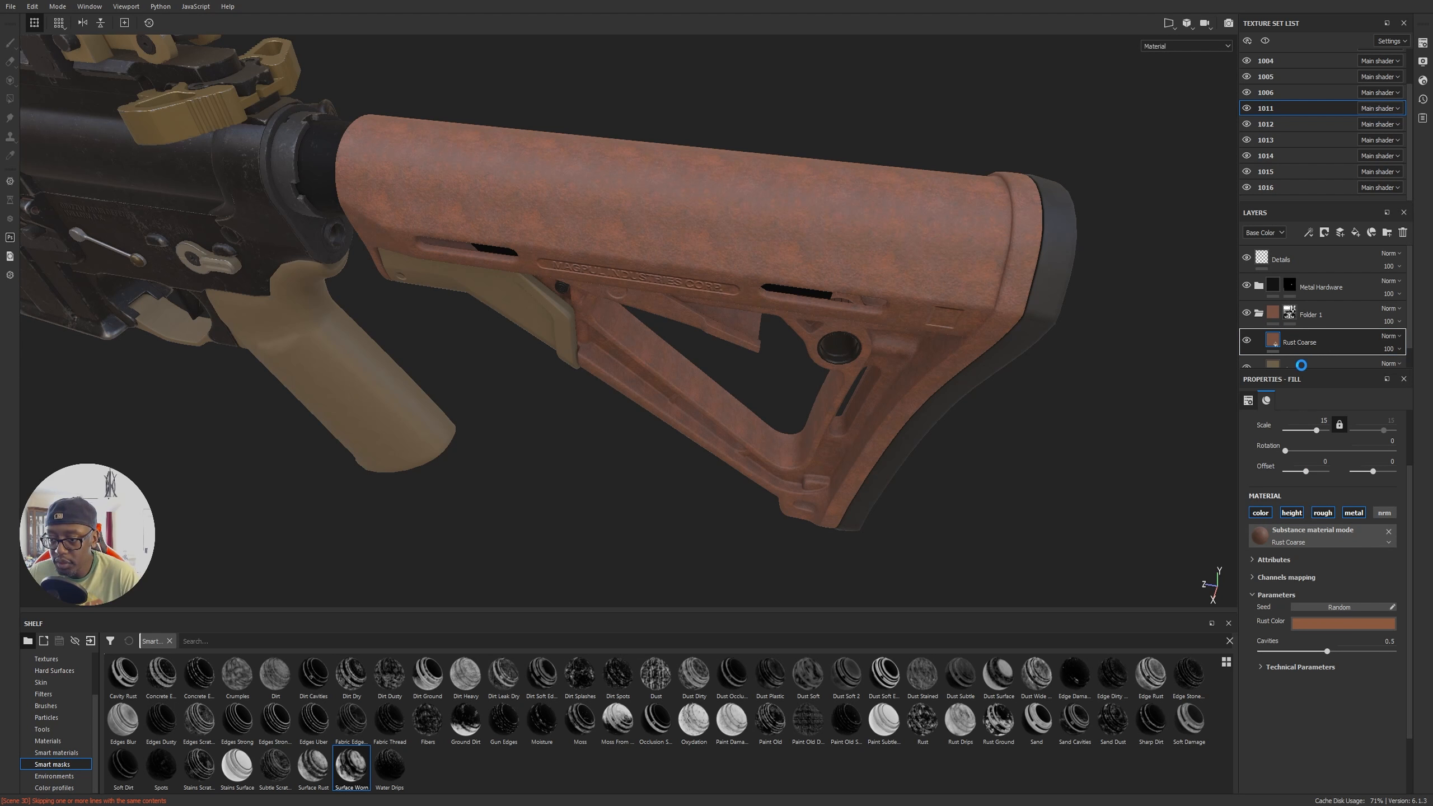
alt+drag(1186, 338, 889, 339)
alt+right_drag(889, 339, 585, 244)
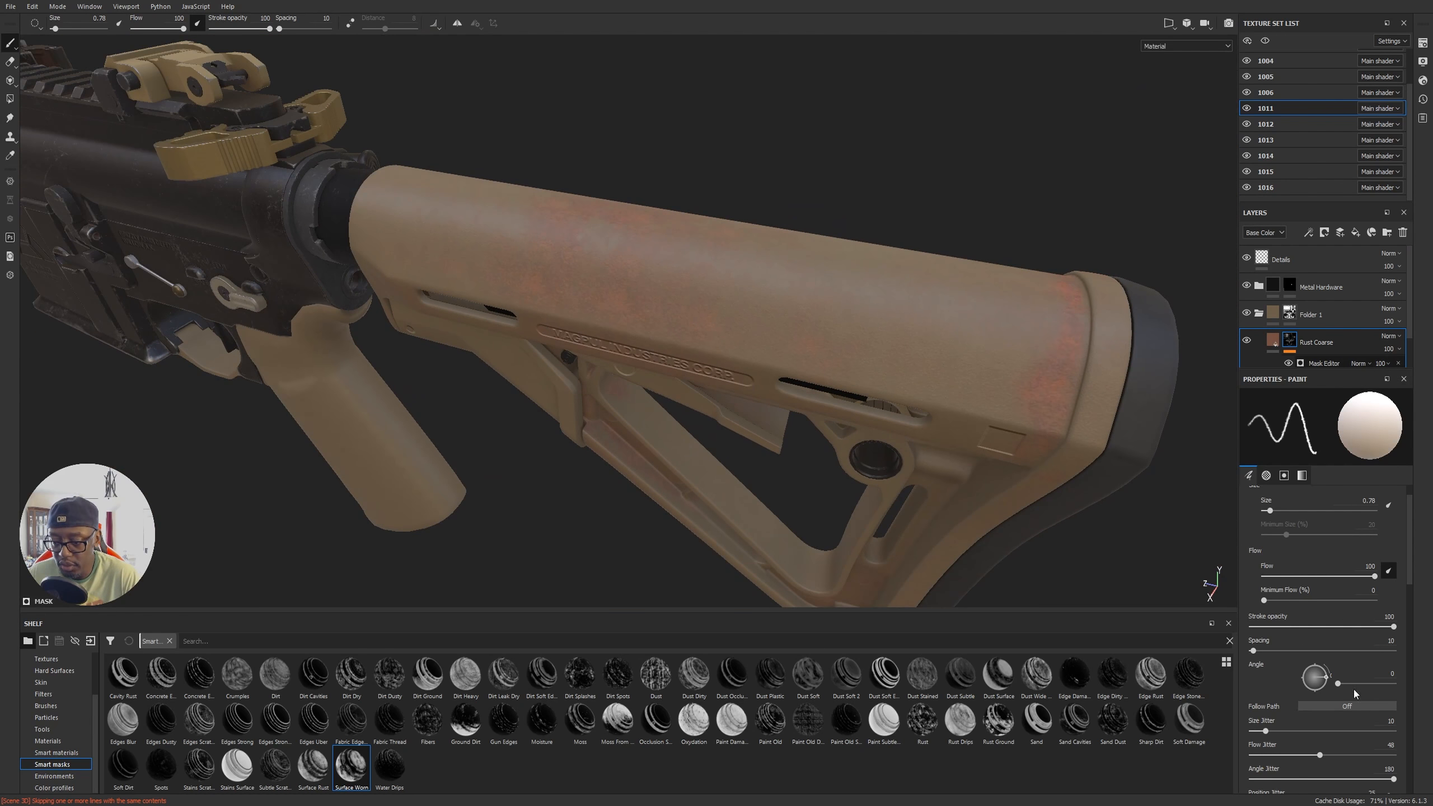
Step: In the Rust Coarse mask's Mask Editor generator, set Texture 2 to 0.29 and Curvature to 0.15, and check the wear on the stock
click(1323, 362)
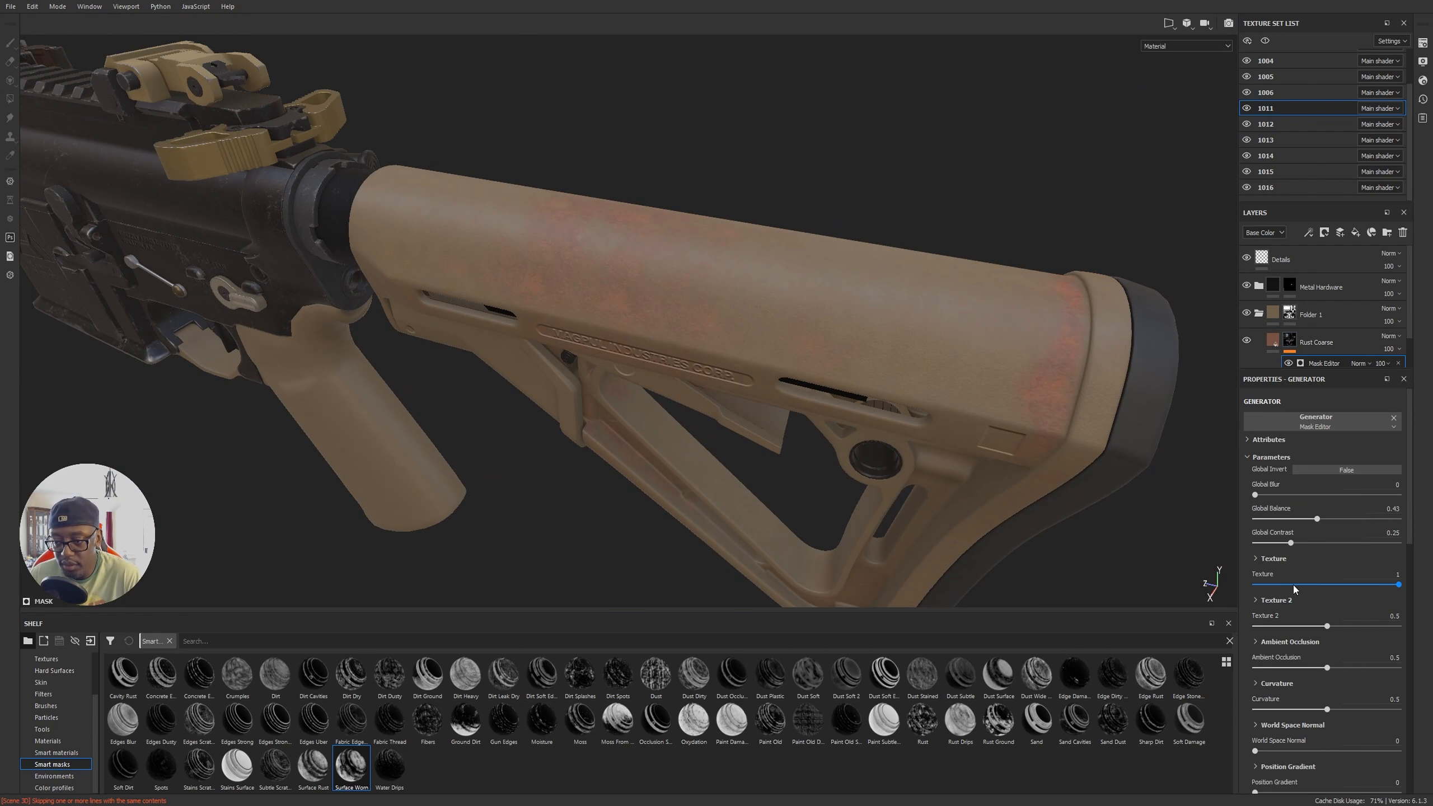
click(1339, 469)
click(1333, 469)
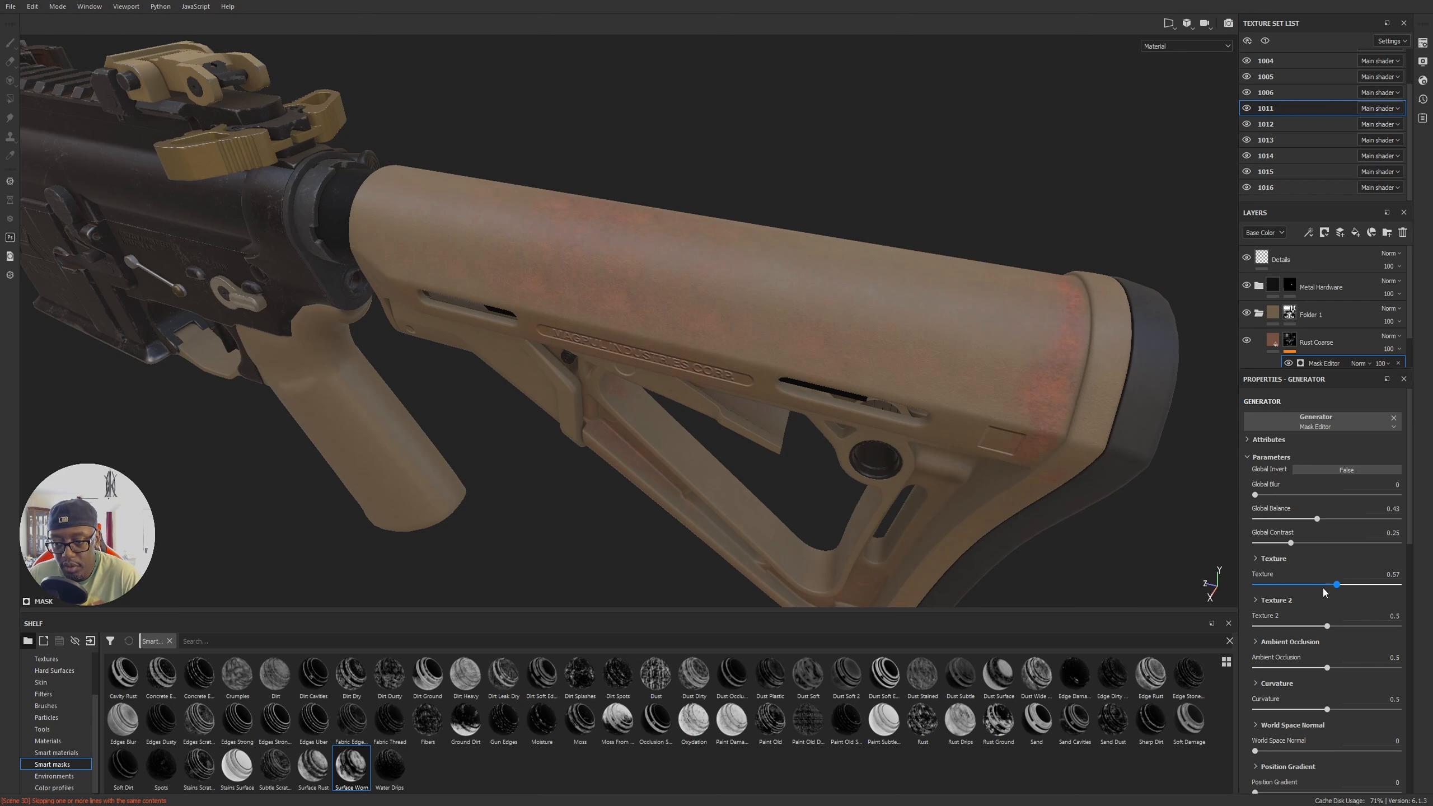
drag(1322, 590, 1296, 626)
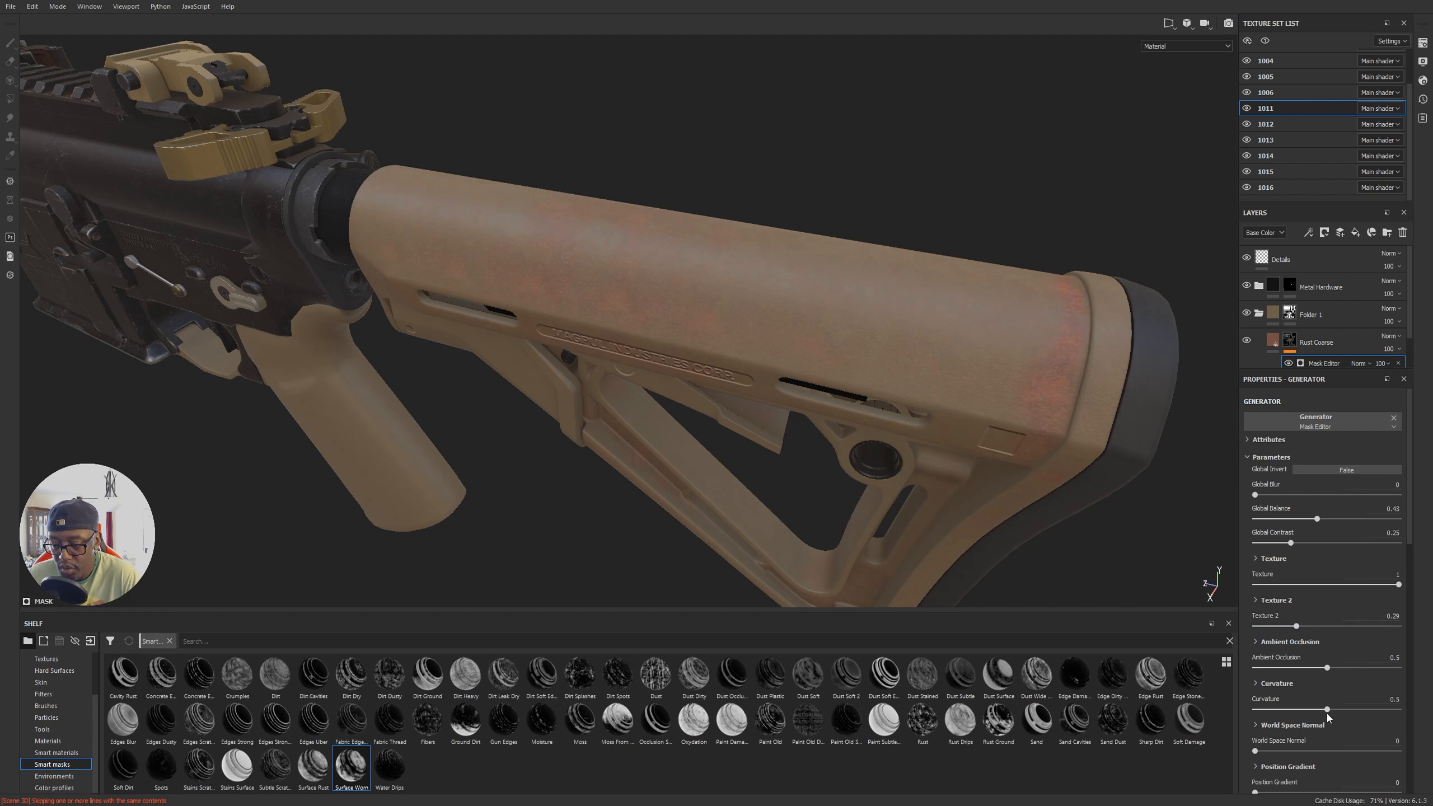
drag(1313, 712, 1277, 710)
alt+drag(1010, 530, 243, 310)
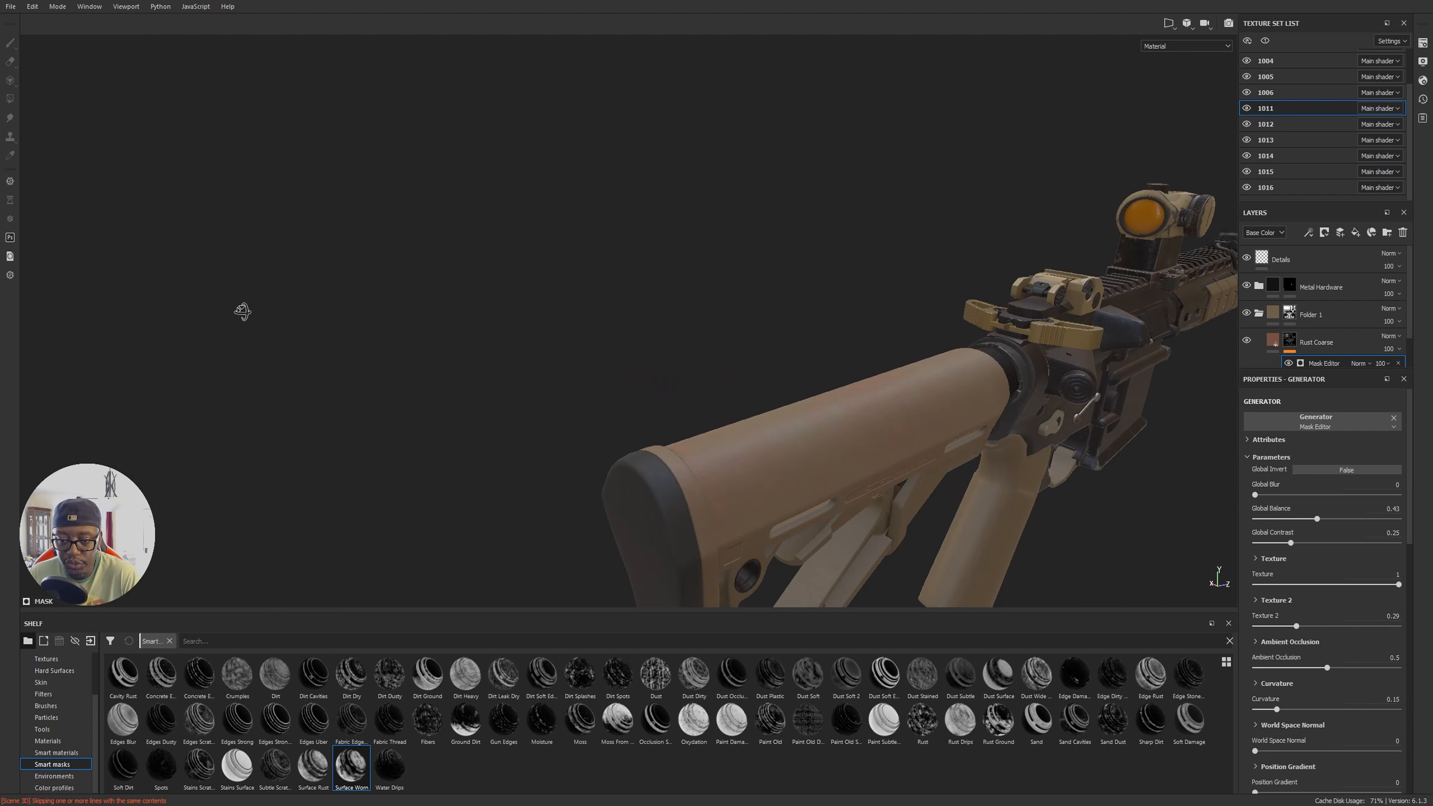
Step: Darken the Rust Coarse layer's rust color to a value of 0.437, slightly reduce its saturation, and check the stock
click(1274, 341)
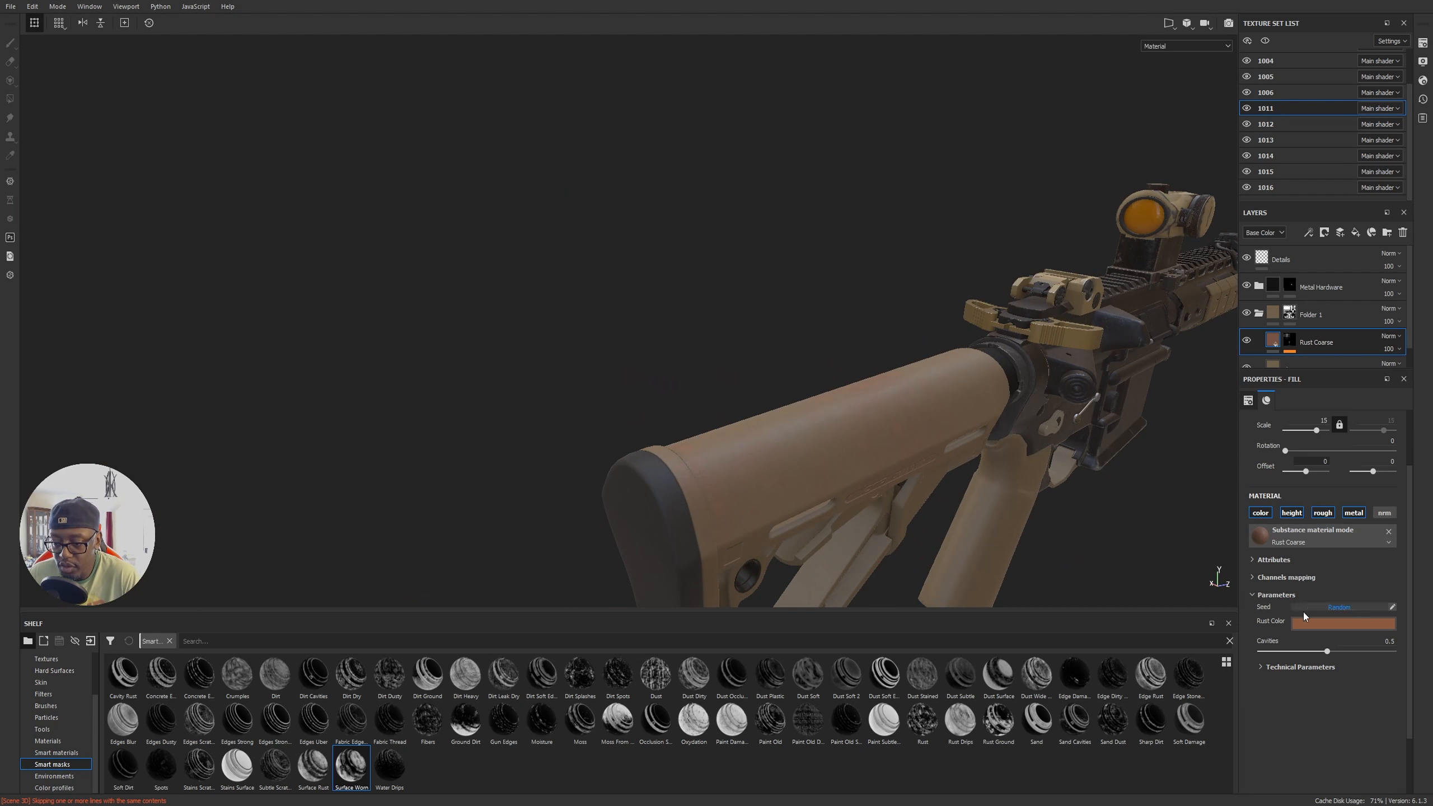
click(1340, 625)
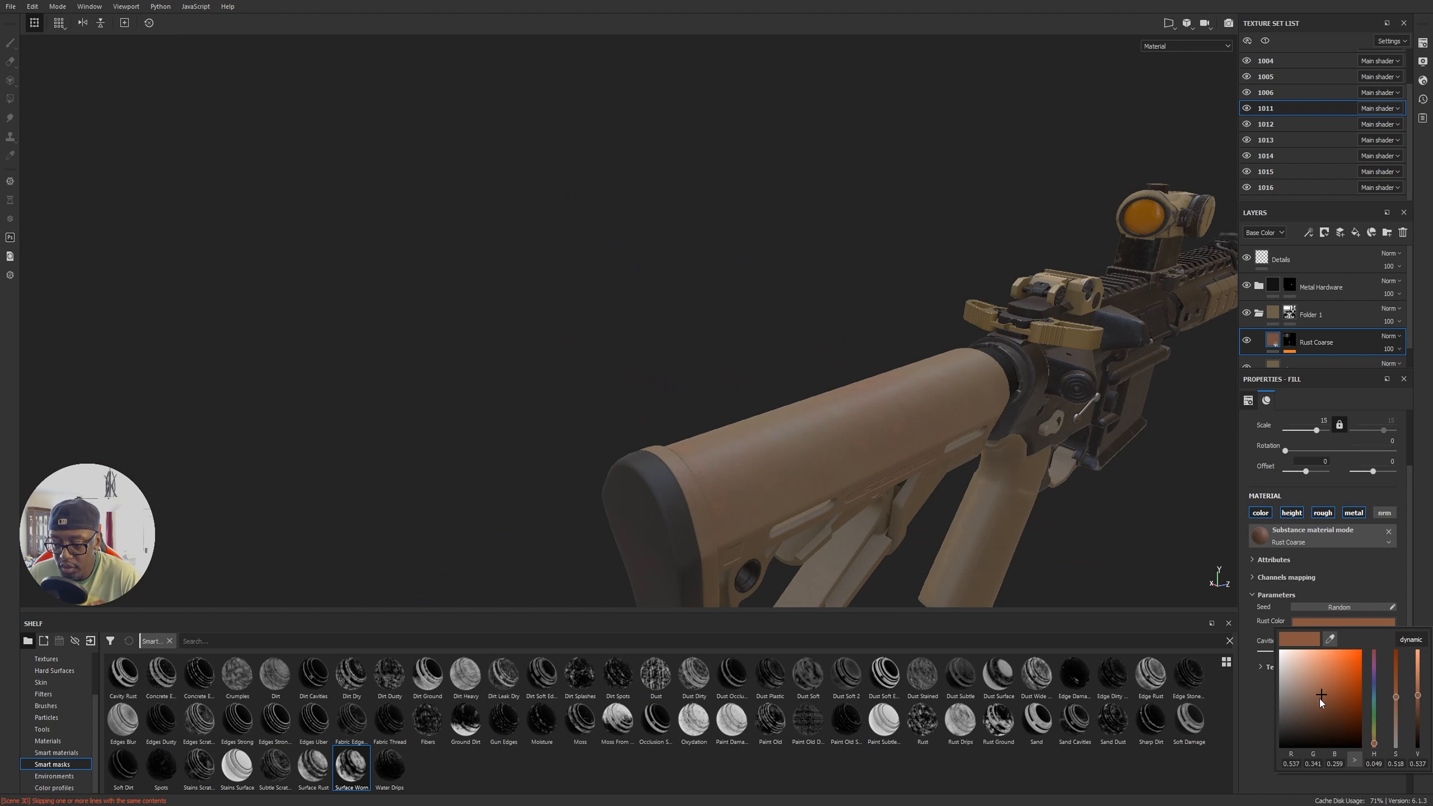
drag(1419, 696, 1419, 710)
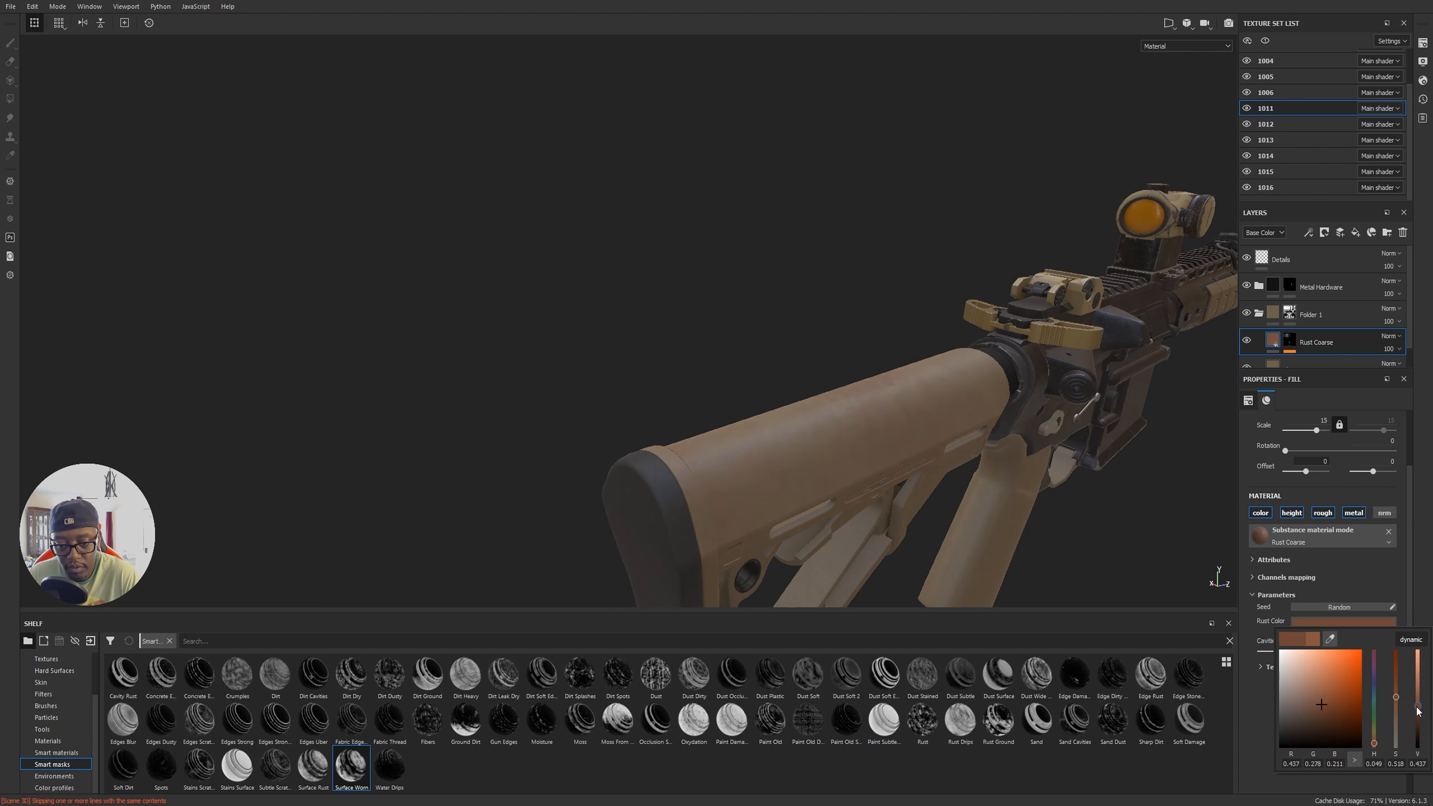
drag(1396, 698, 1398, 708)
alt+drag(738, 403, 921, 342)
alt+right_drag(958, 384, 1238, 458)
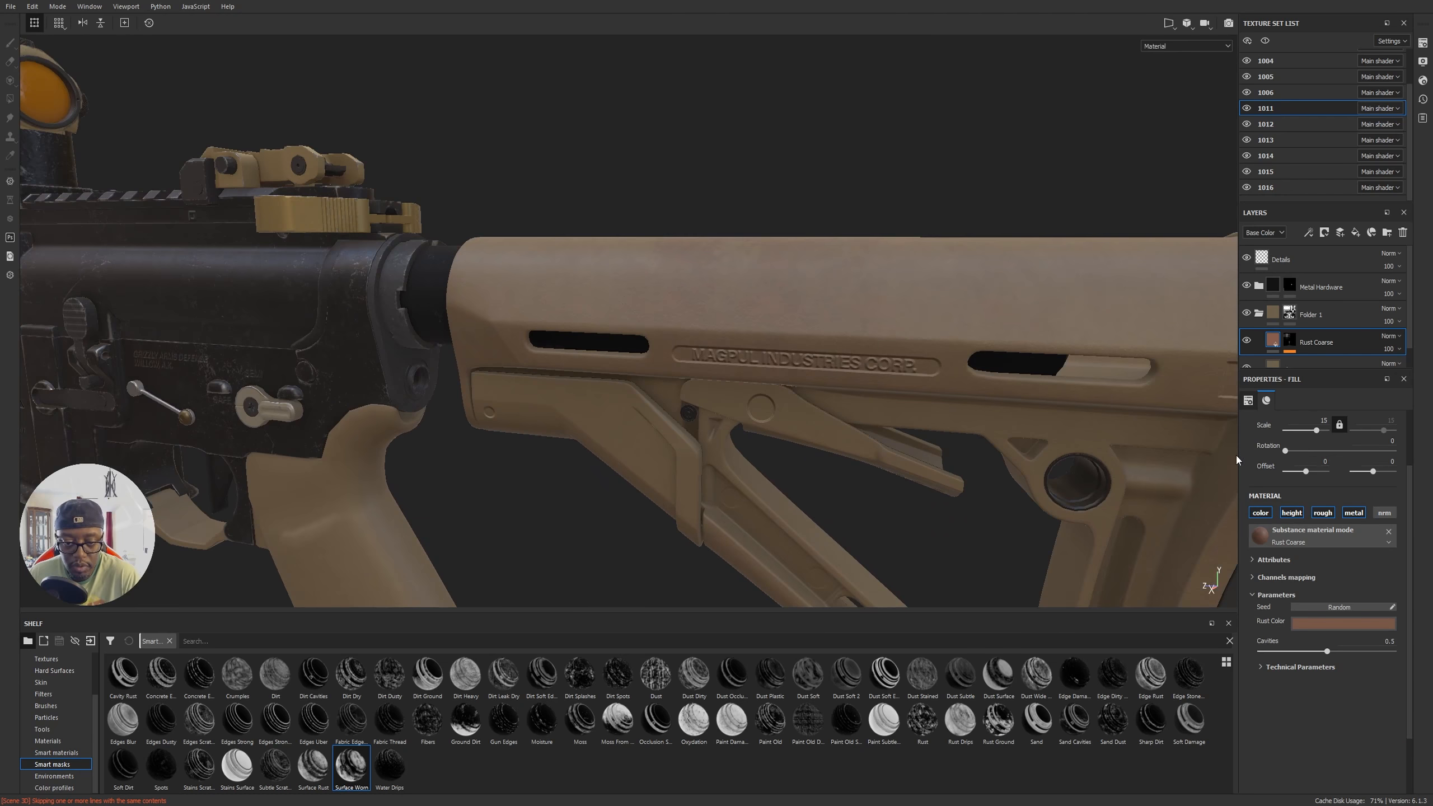
alt+middle_drag(773, 397, 671, 422)
alt+drag(672, 422, 786, 403)
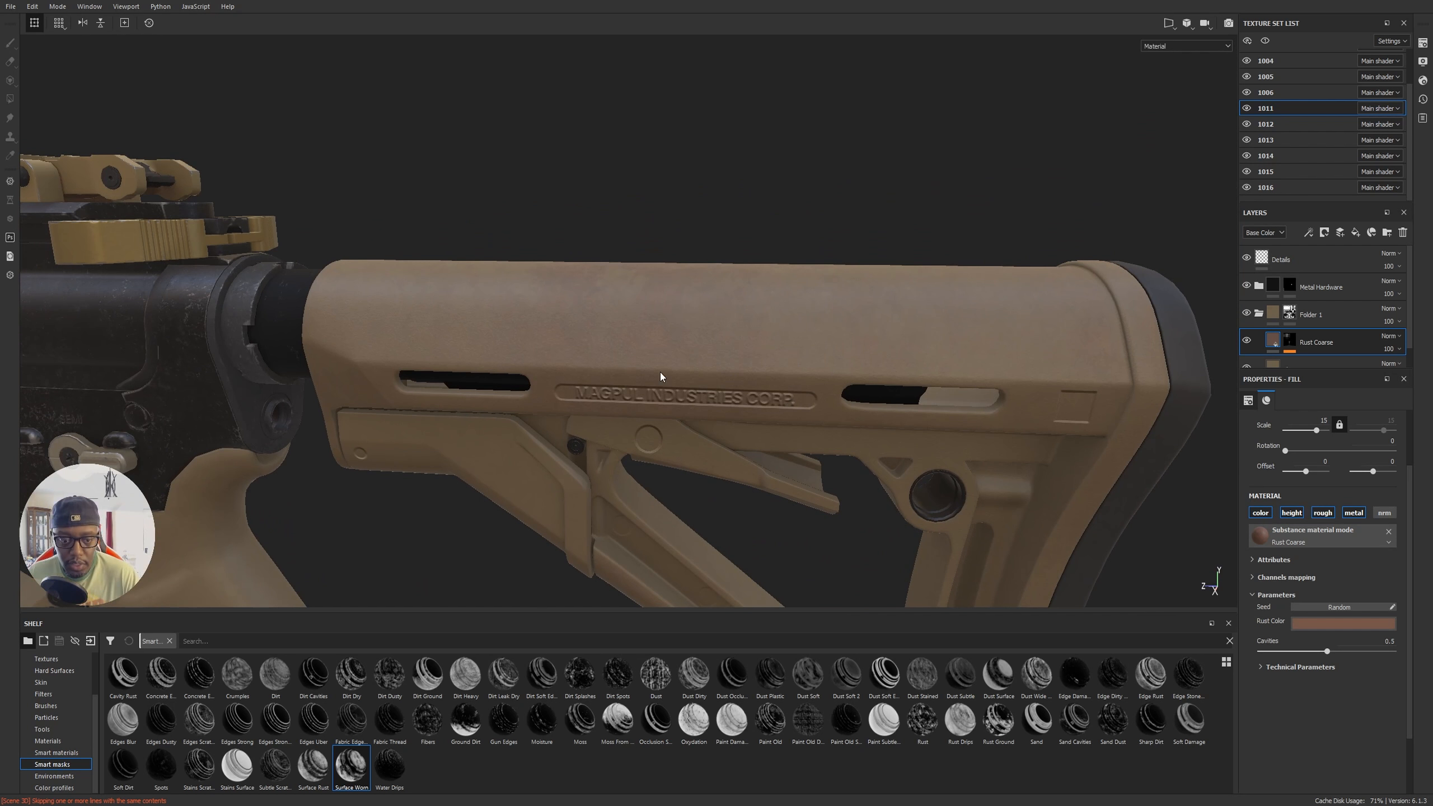
alt+middle_drag(661, 378, 860, 311)
alt+drag(861, 311, 897, 272)
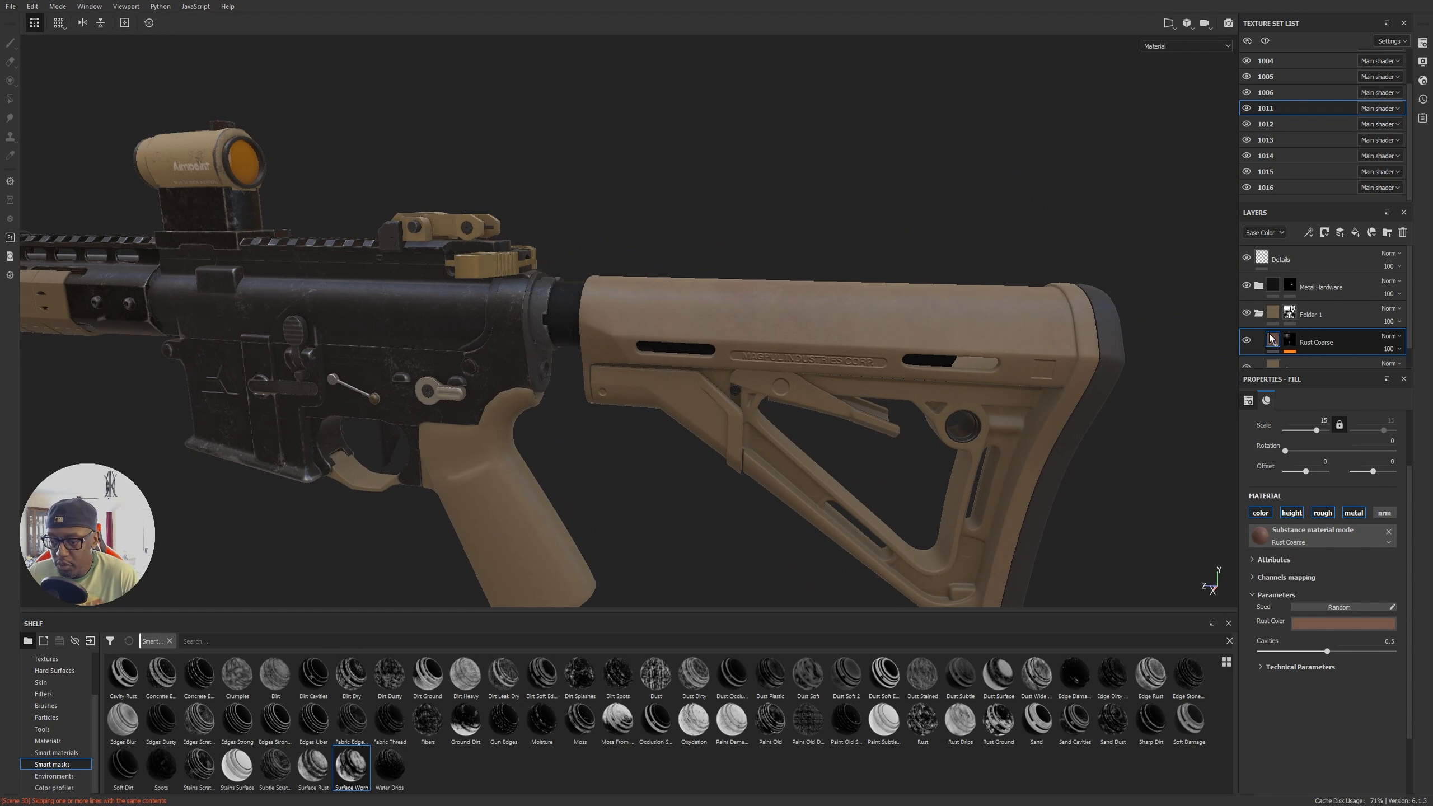
Step: Add a Levels effect to the Rust Coarse layer's material and set its affected channel to Roughness
click(1266, 669)
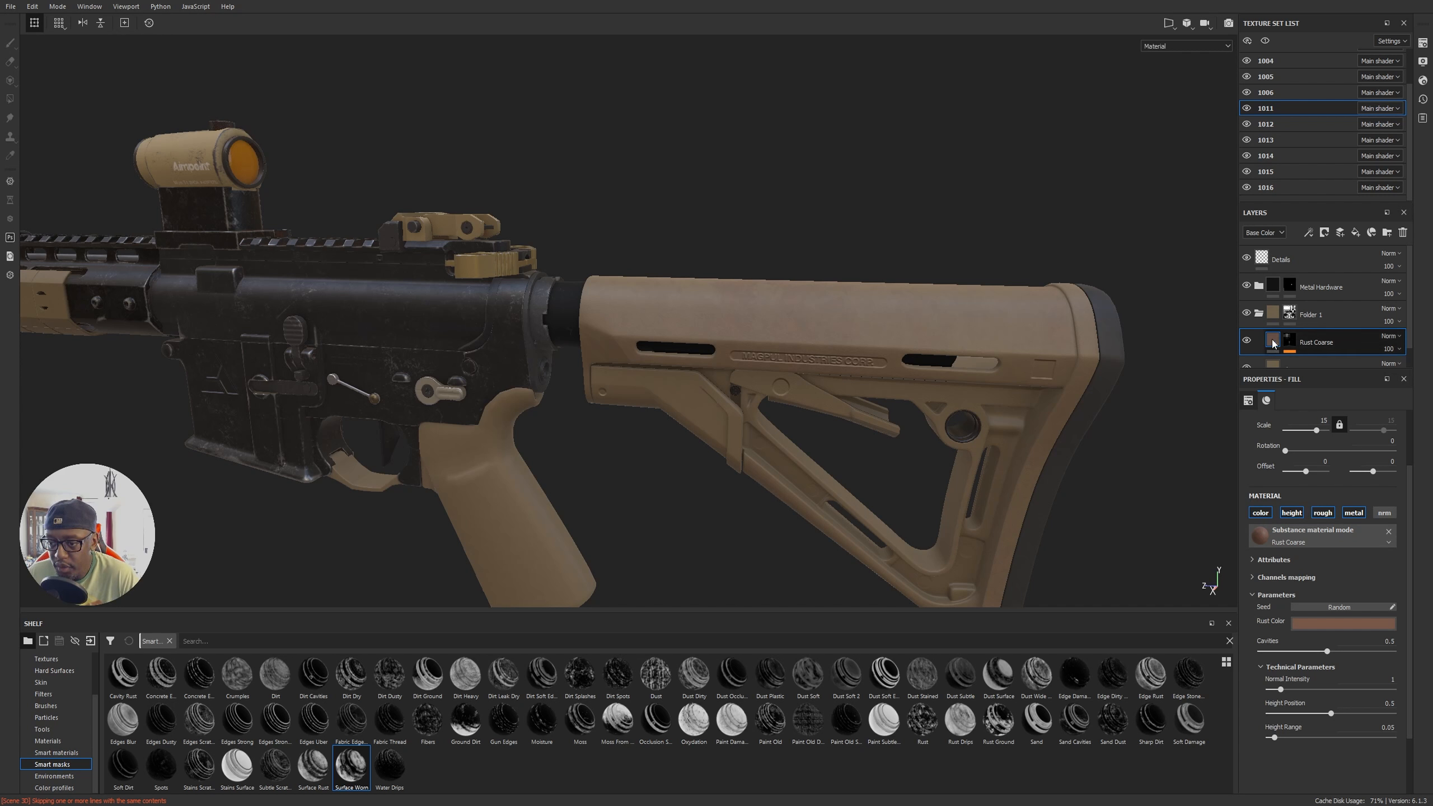
click(1307, 232)
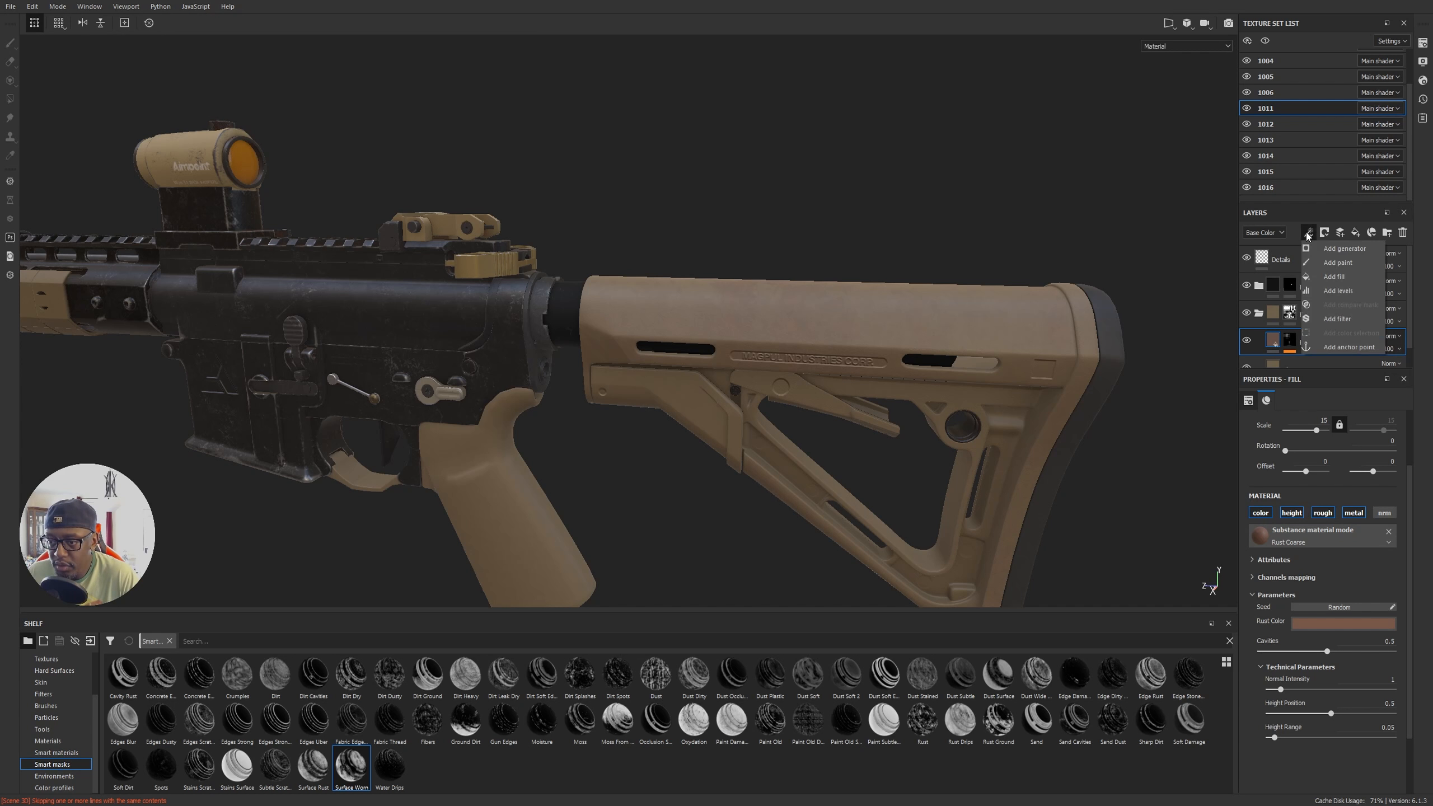
click(1337, 291)
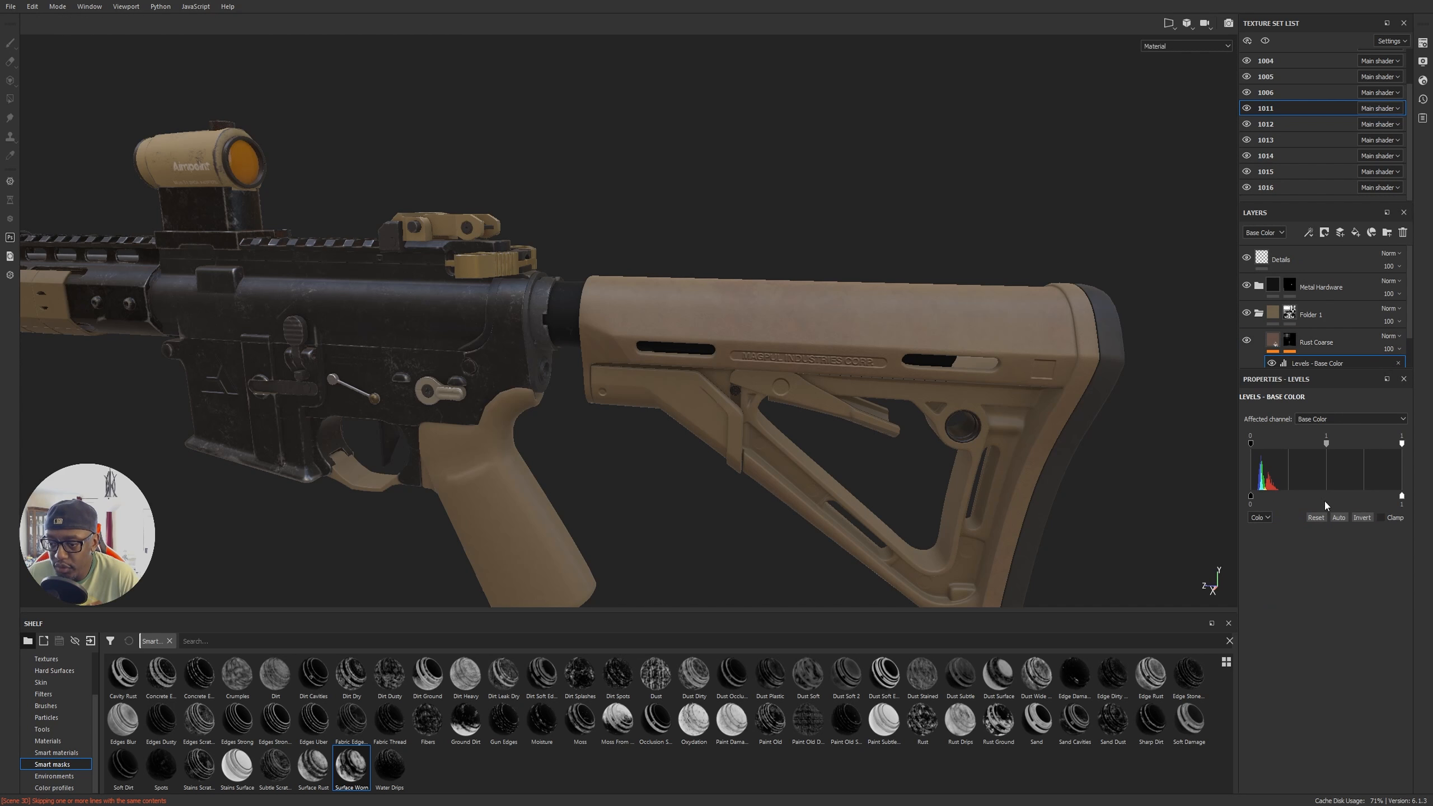
click(1343, 416)
click(1311, 445)
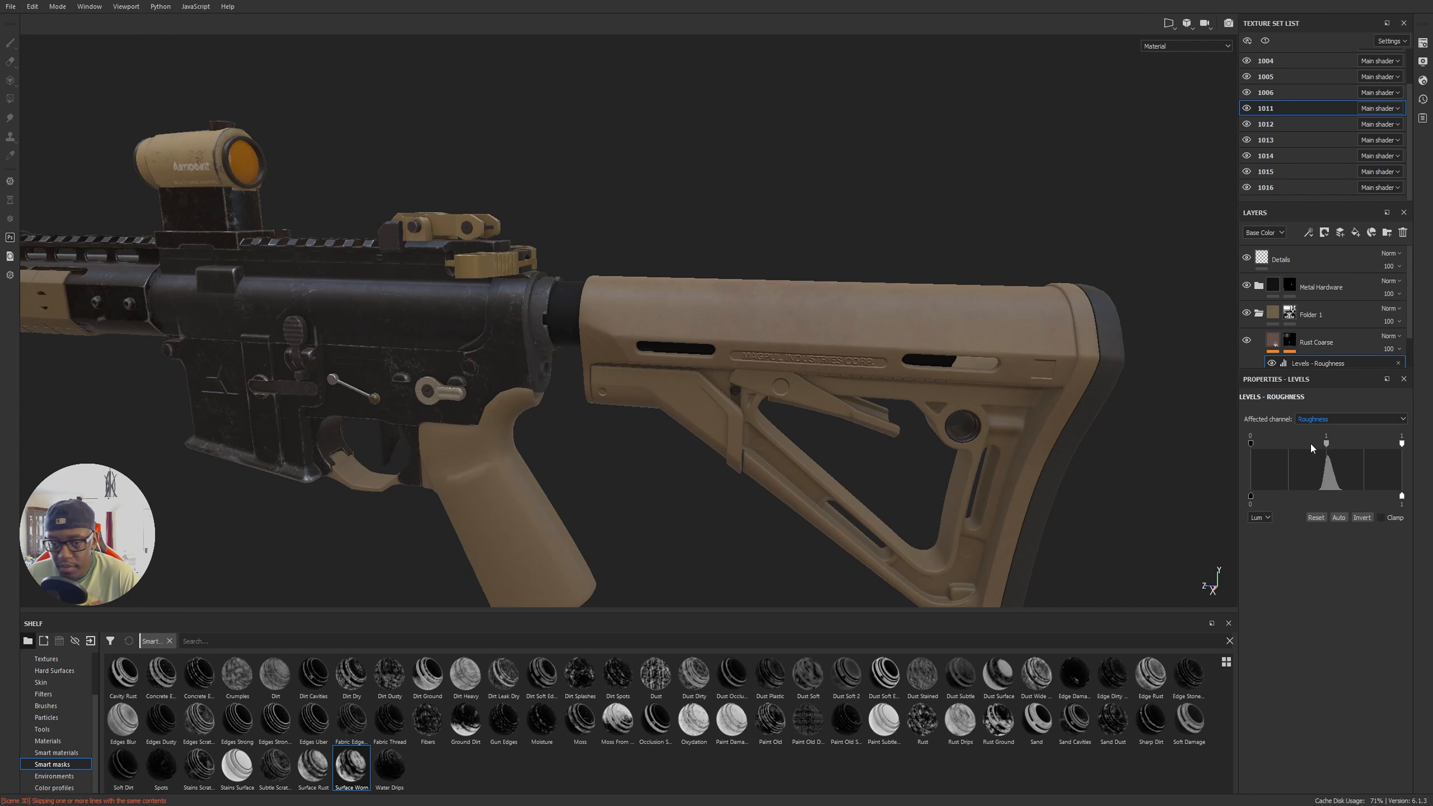
alt+drag(1021, 389, 1151, 497)
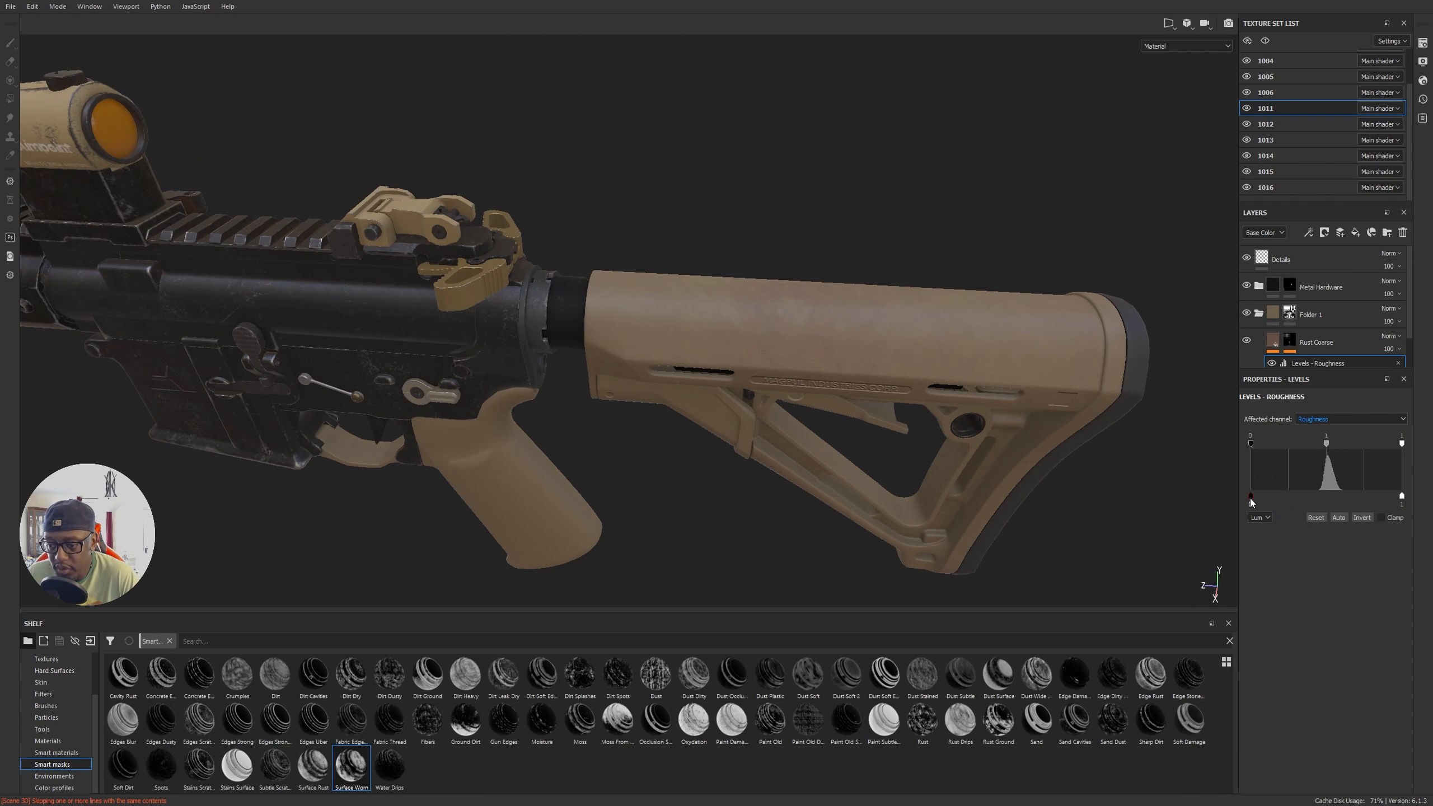
Step: Raise the roughness Levels input minimum to 0.407 and inspect the stock in the Roughness channel view
drag(1252, 445, 1312, 440)
alt+drag(880, 260, 772, 281)
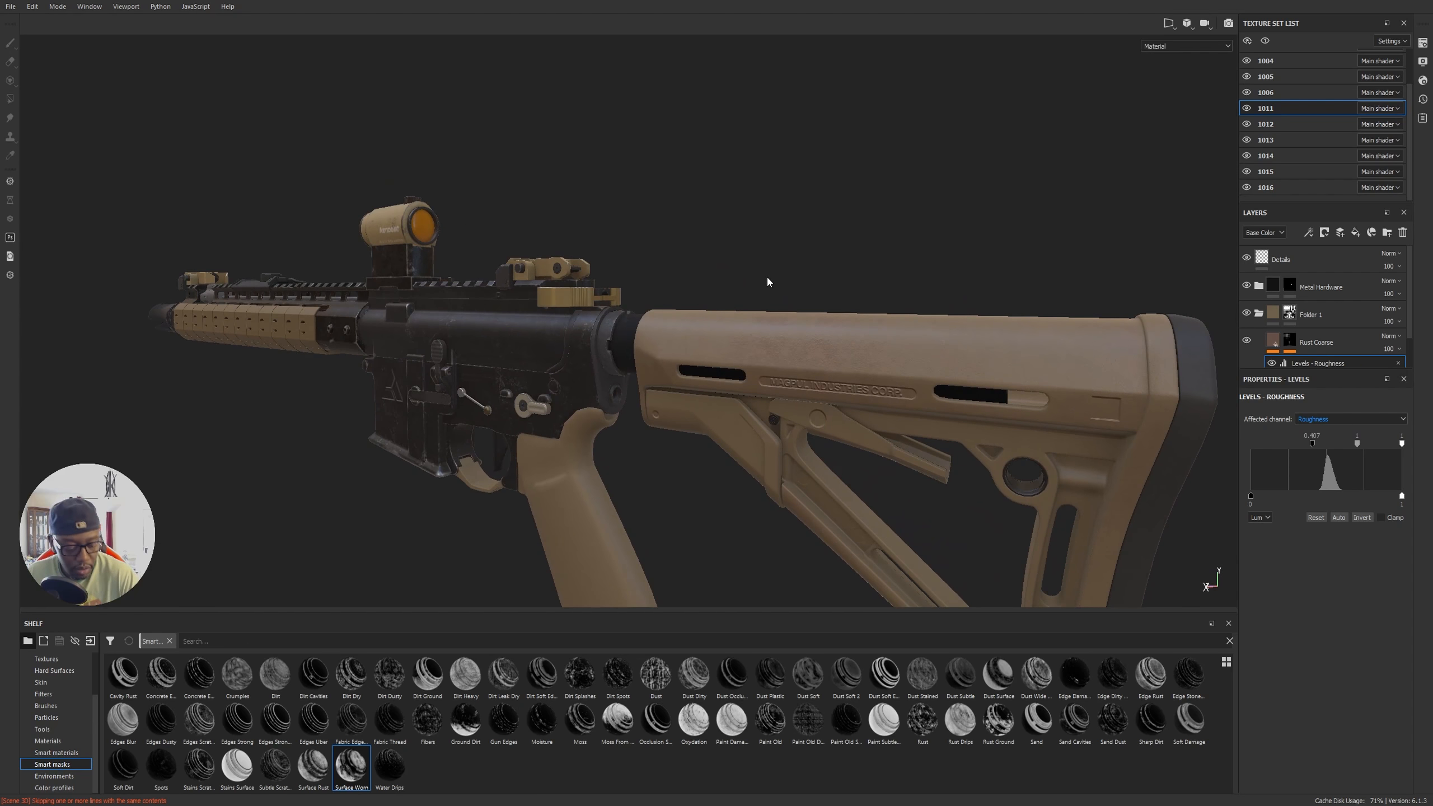
key(c)
key(c)
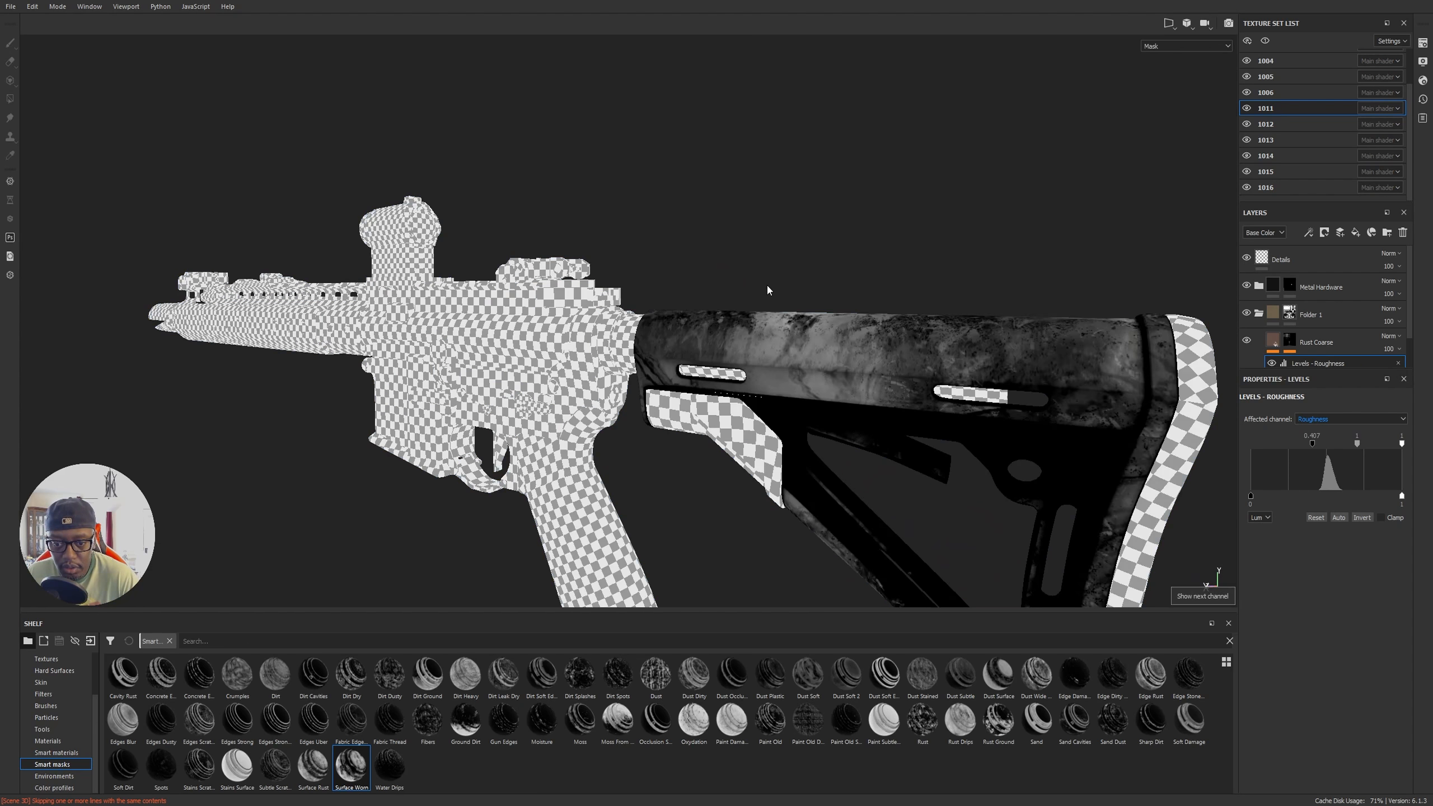
alt+drag(969, 308, 797, 345)
key(c)
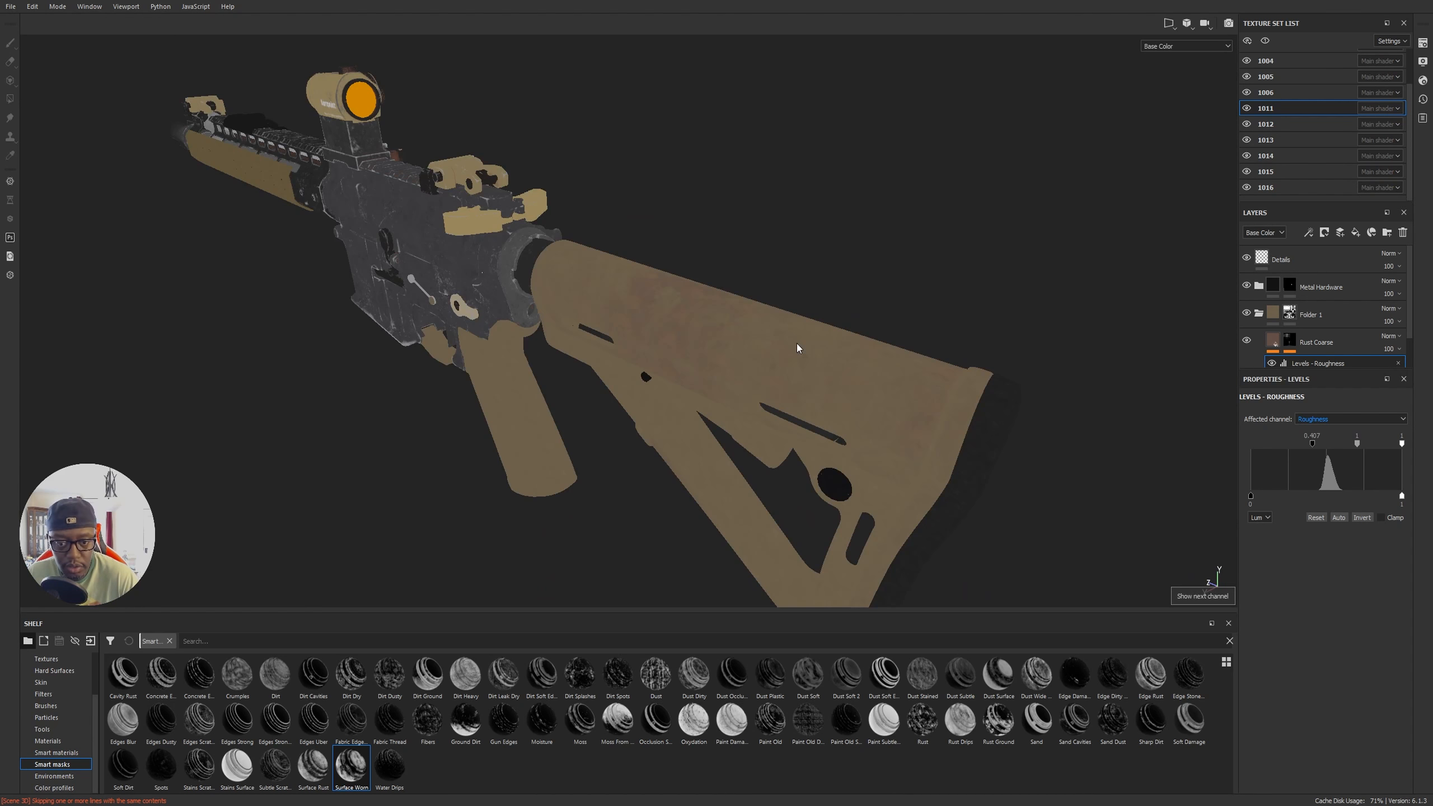
key(c)
key(c)
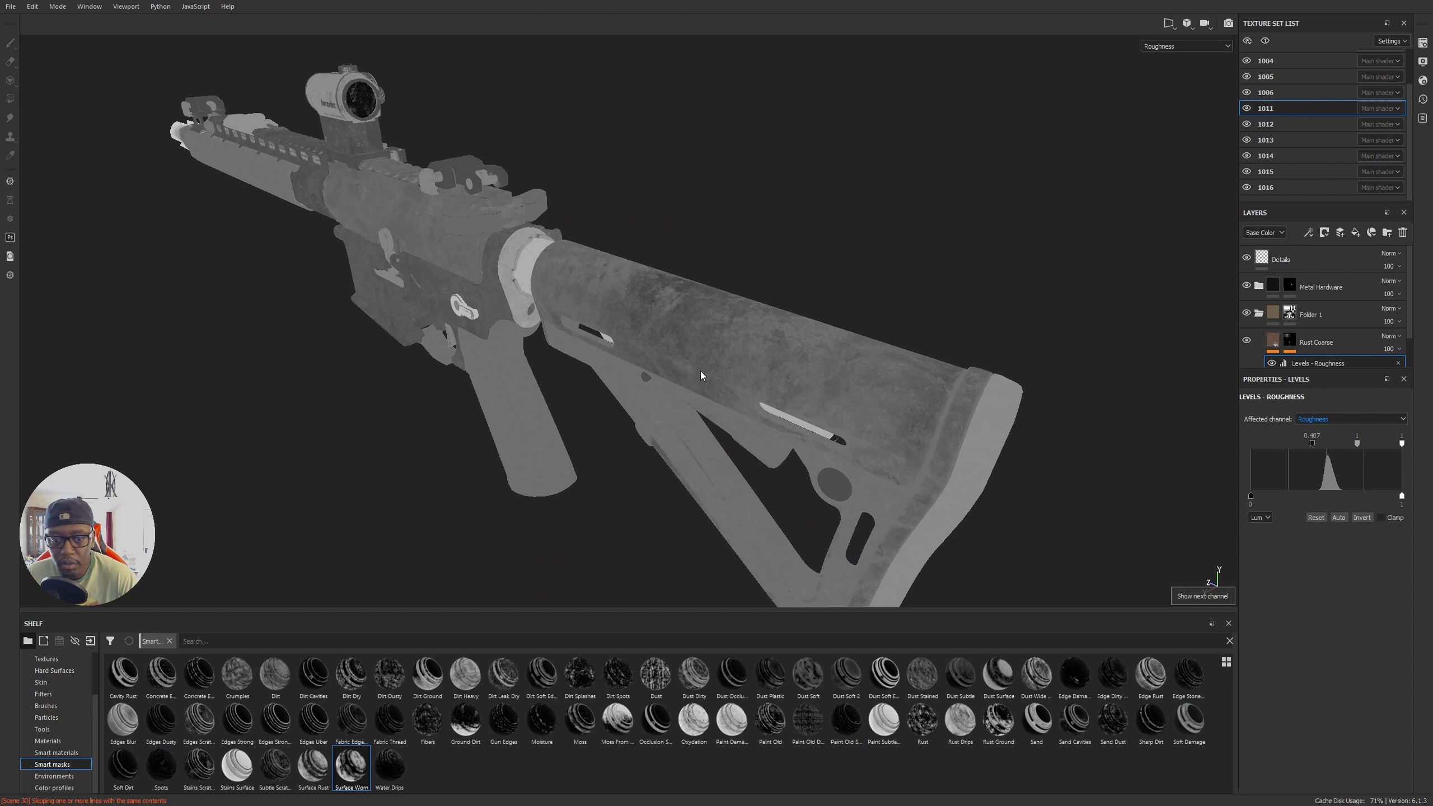
alt+right_drag(701, 371, 926, 384)
alt+drag(815, 340, 939, 330)
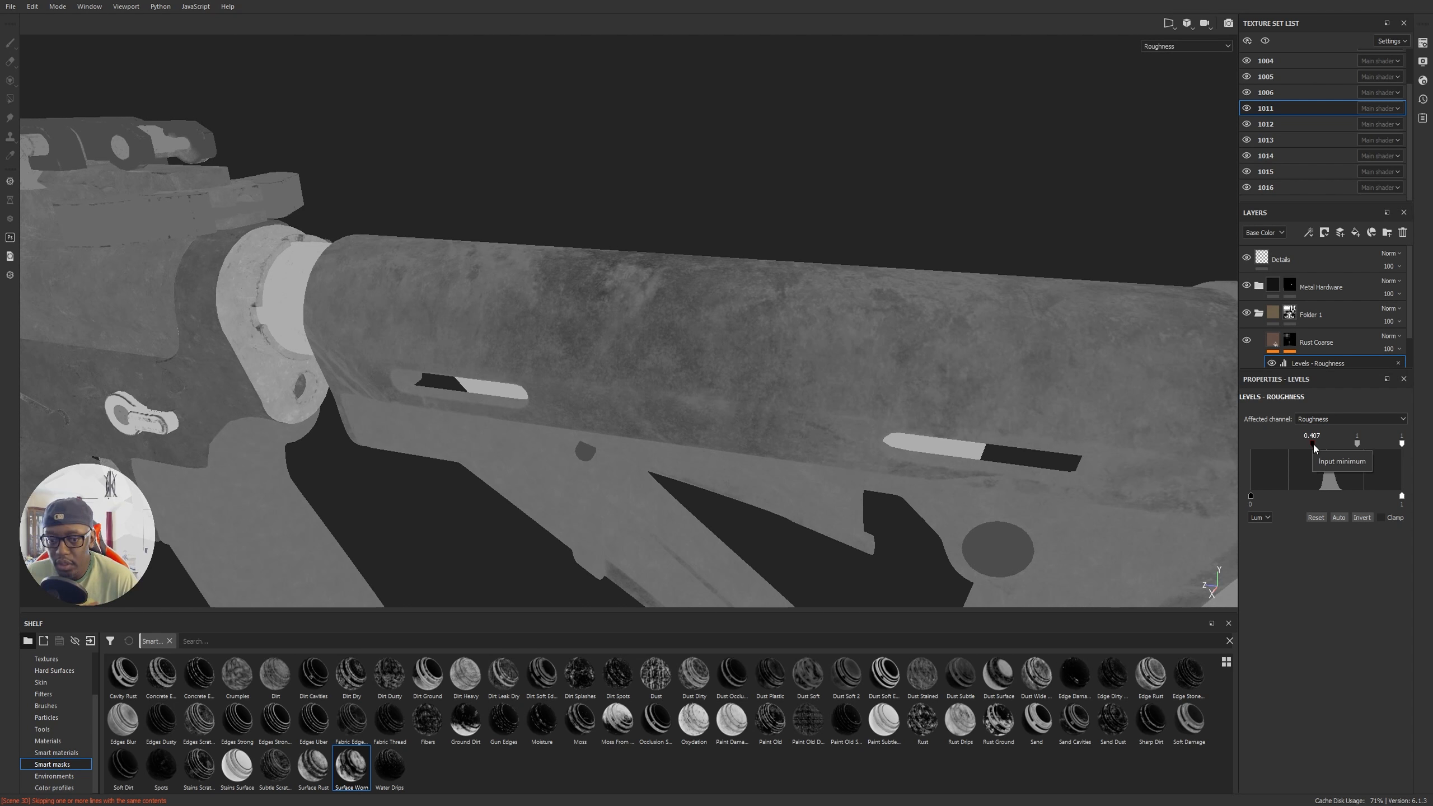
Step: Set the roughness Levels input minimum to 0.433 and check the stock's sheen in the full Material view
drag(1314, 446, 1313, 446)
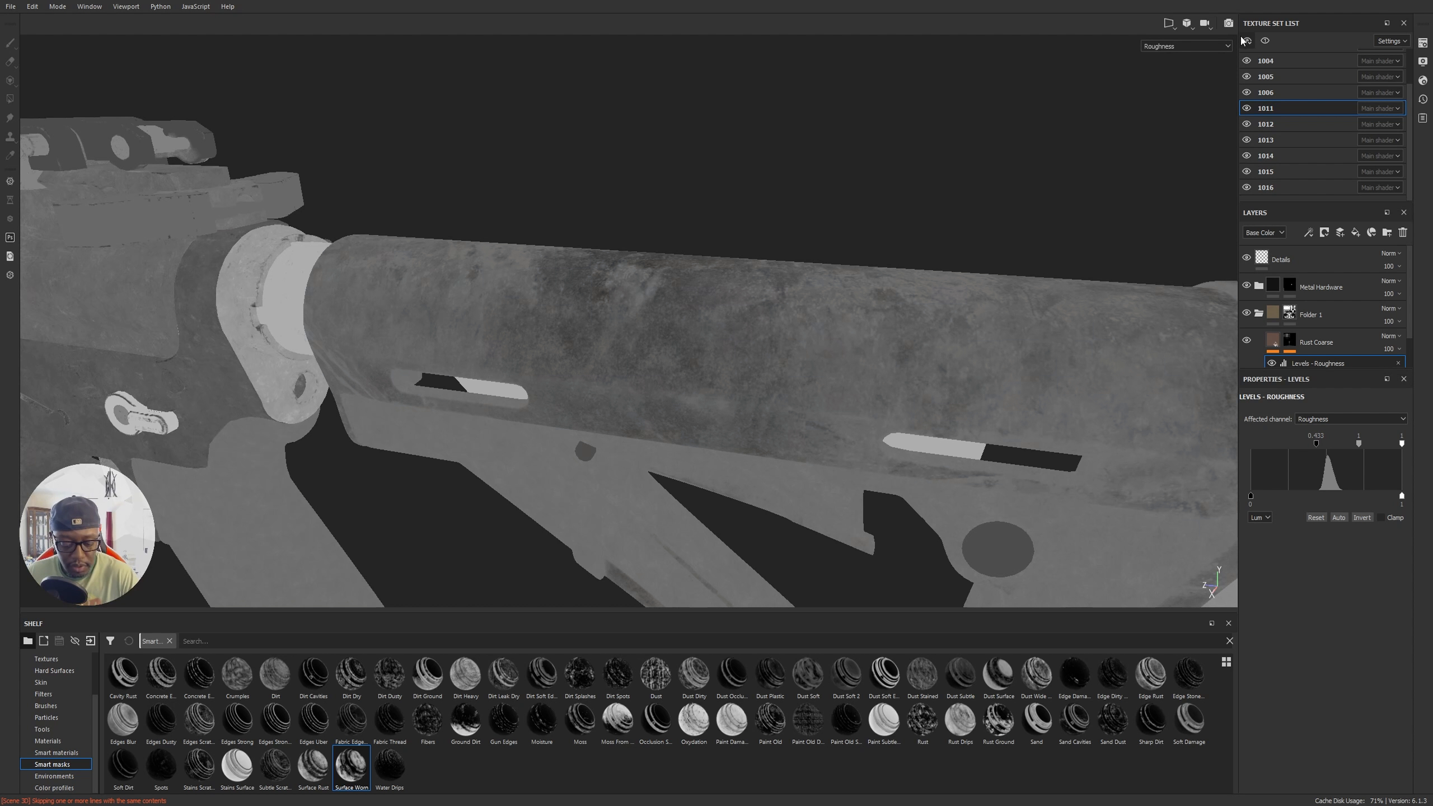
key(m)
alt+drag(675, 330, 559, 346)
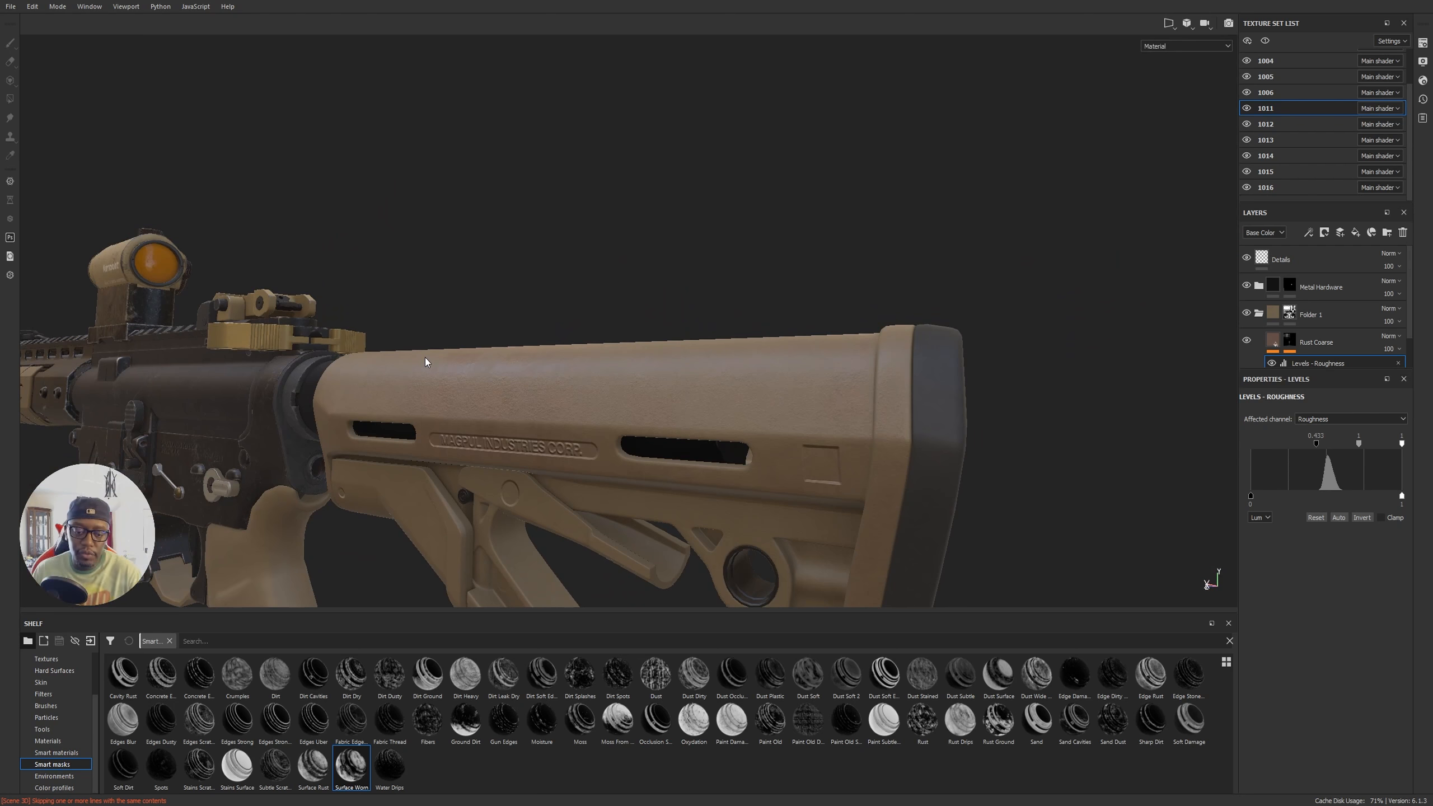
alt+drag(539, 362, 713, 343)
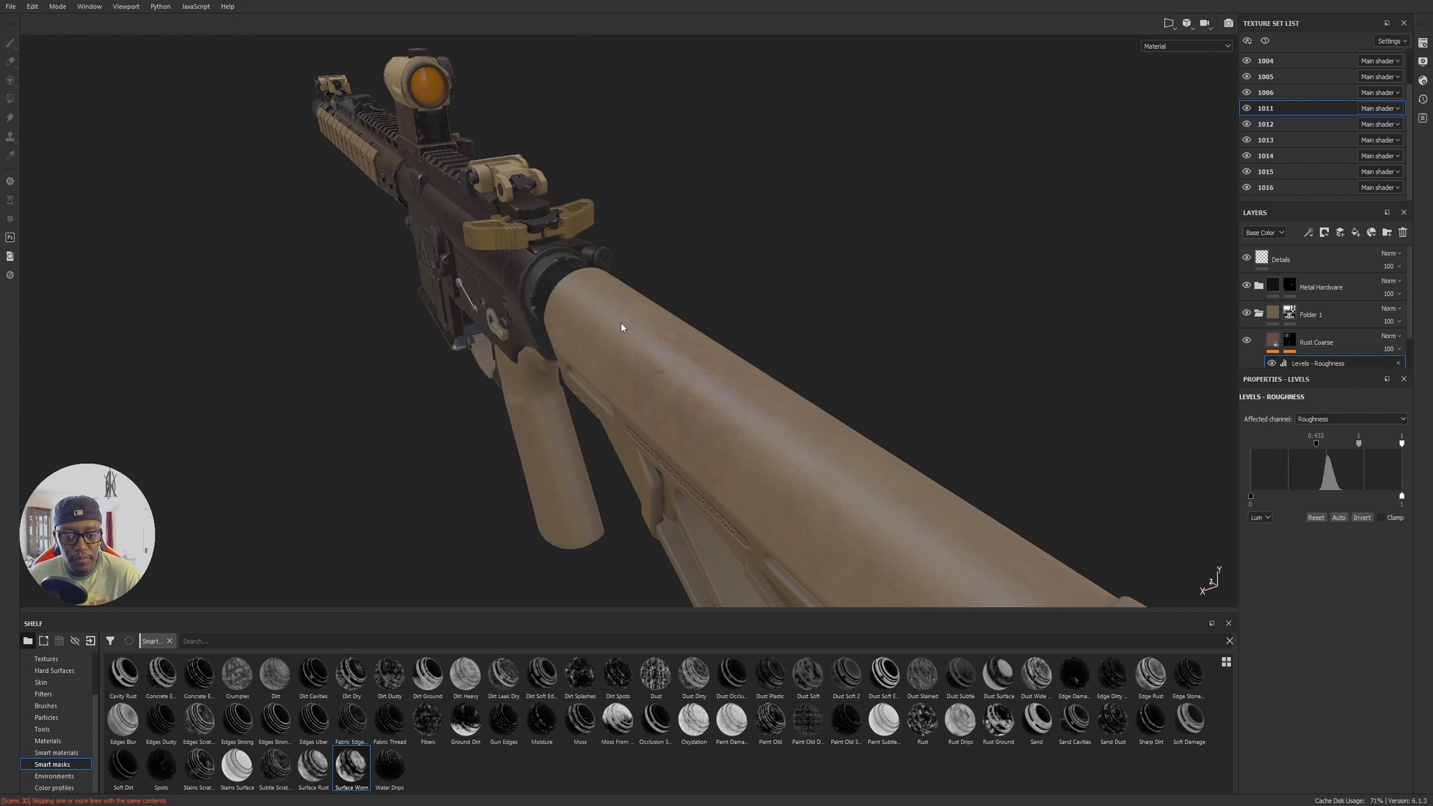
alt+drag(677, 445, 768, 345)
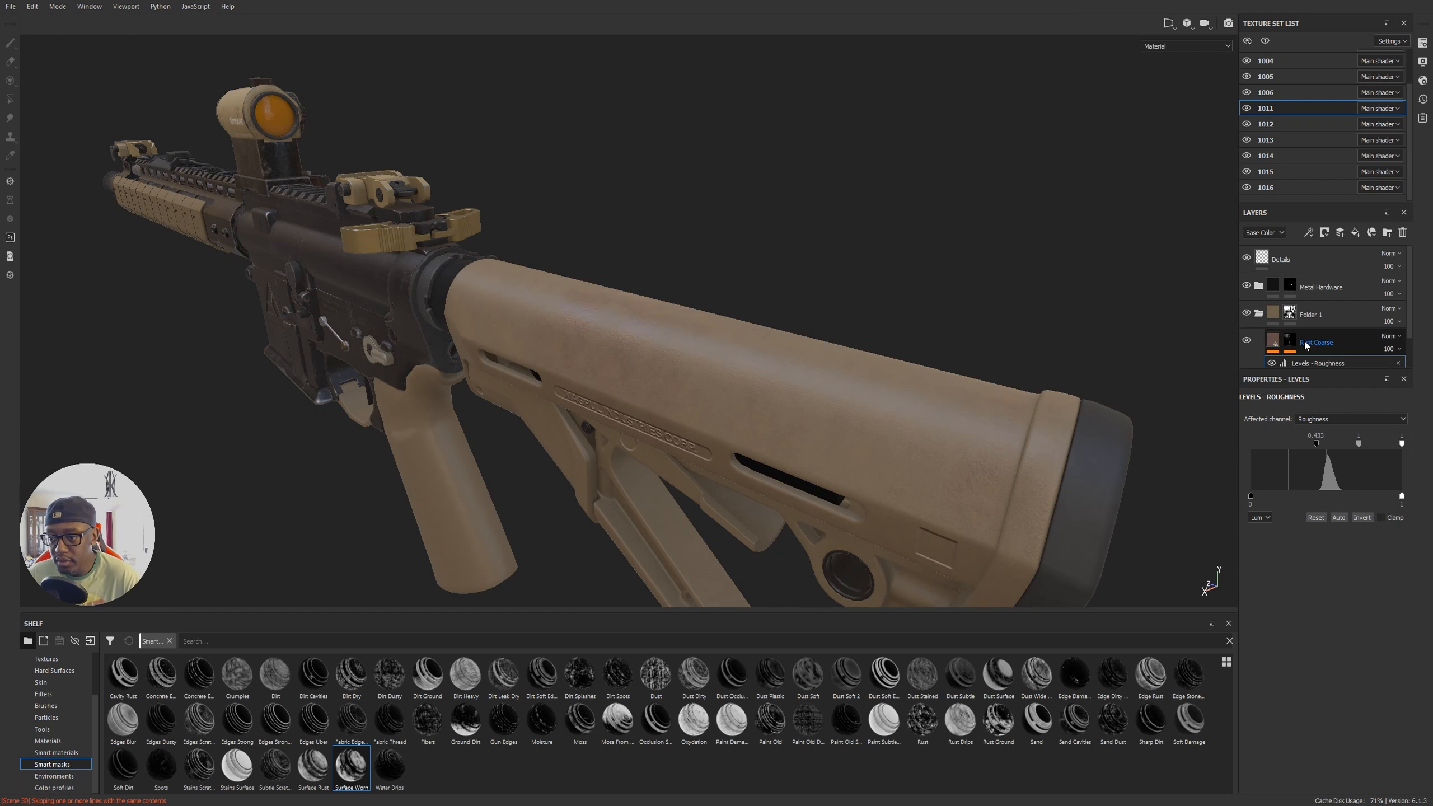
alt+drag(699, 319, 981, 375)
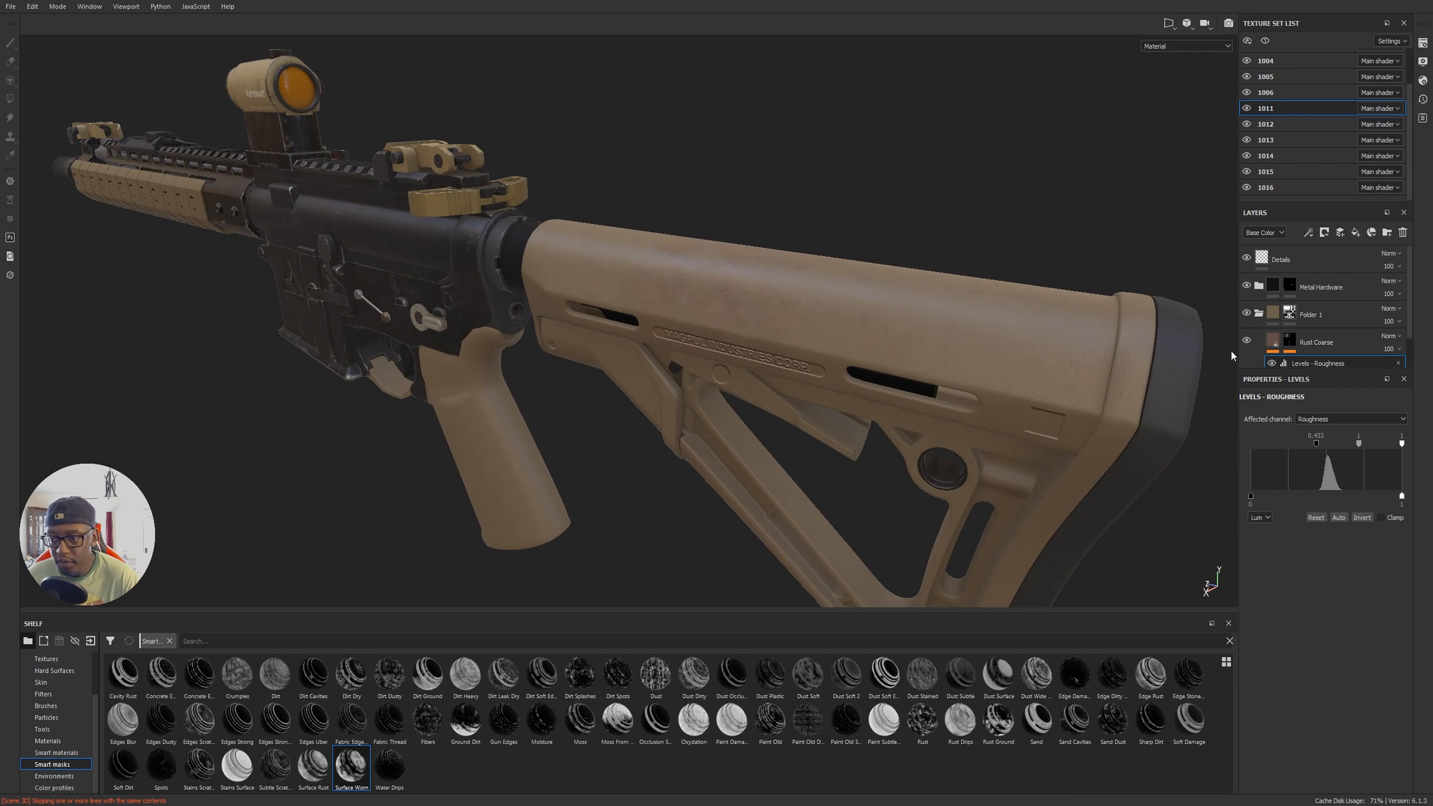
Step: Rename the Rust Coarse layer as Light Dirt
click(1273, 339)
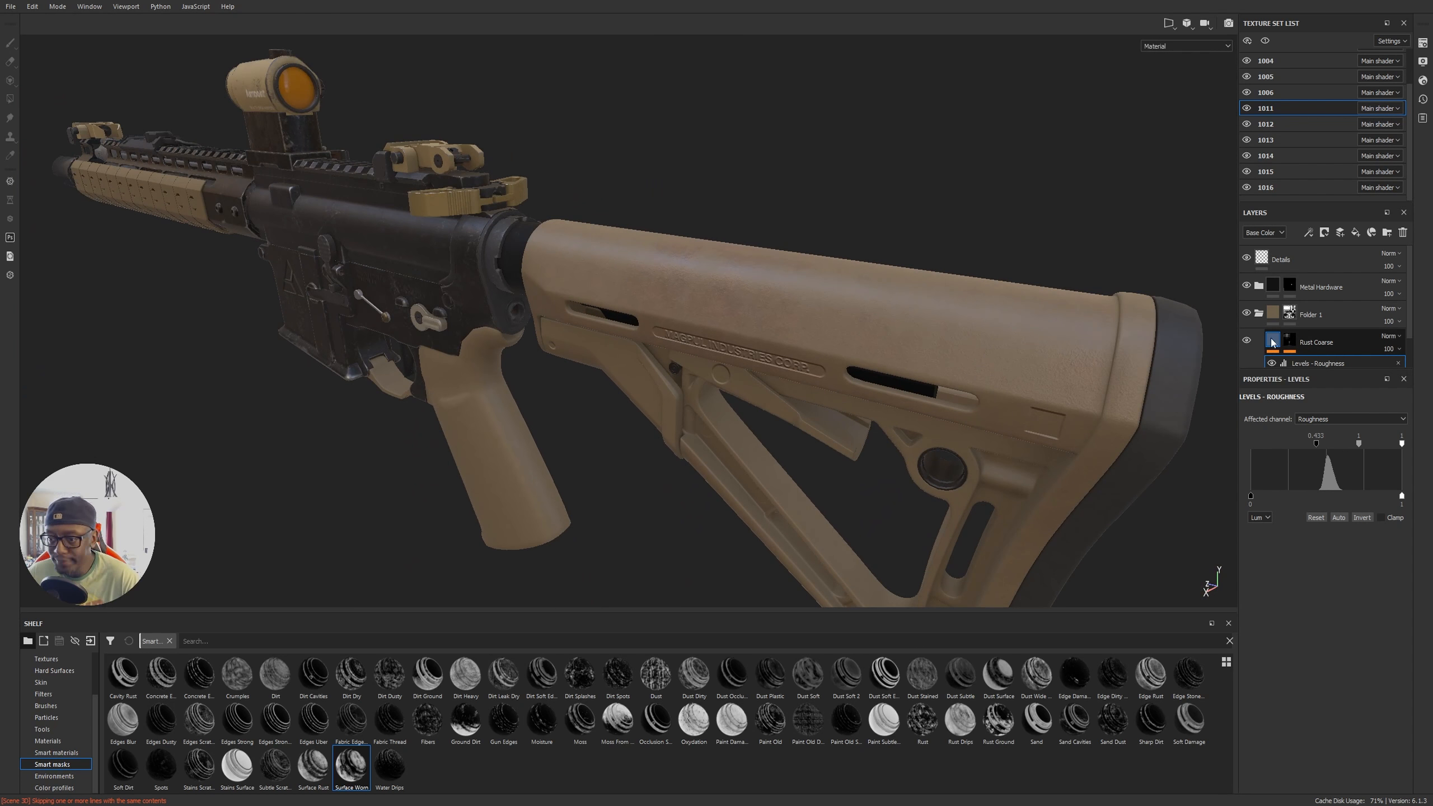
double_click(1320, 343)
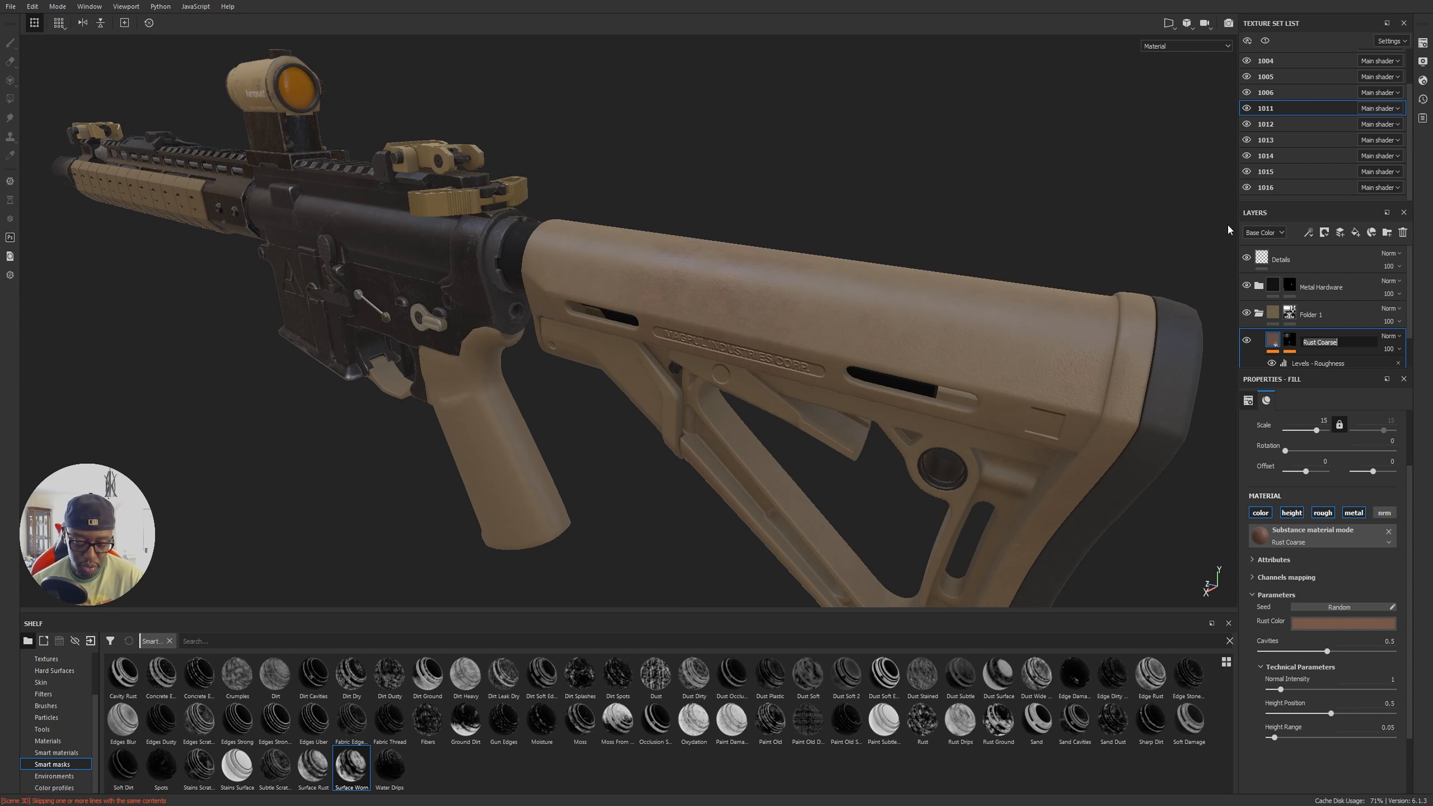
text(Light)
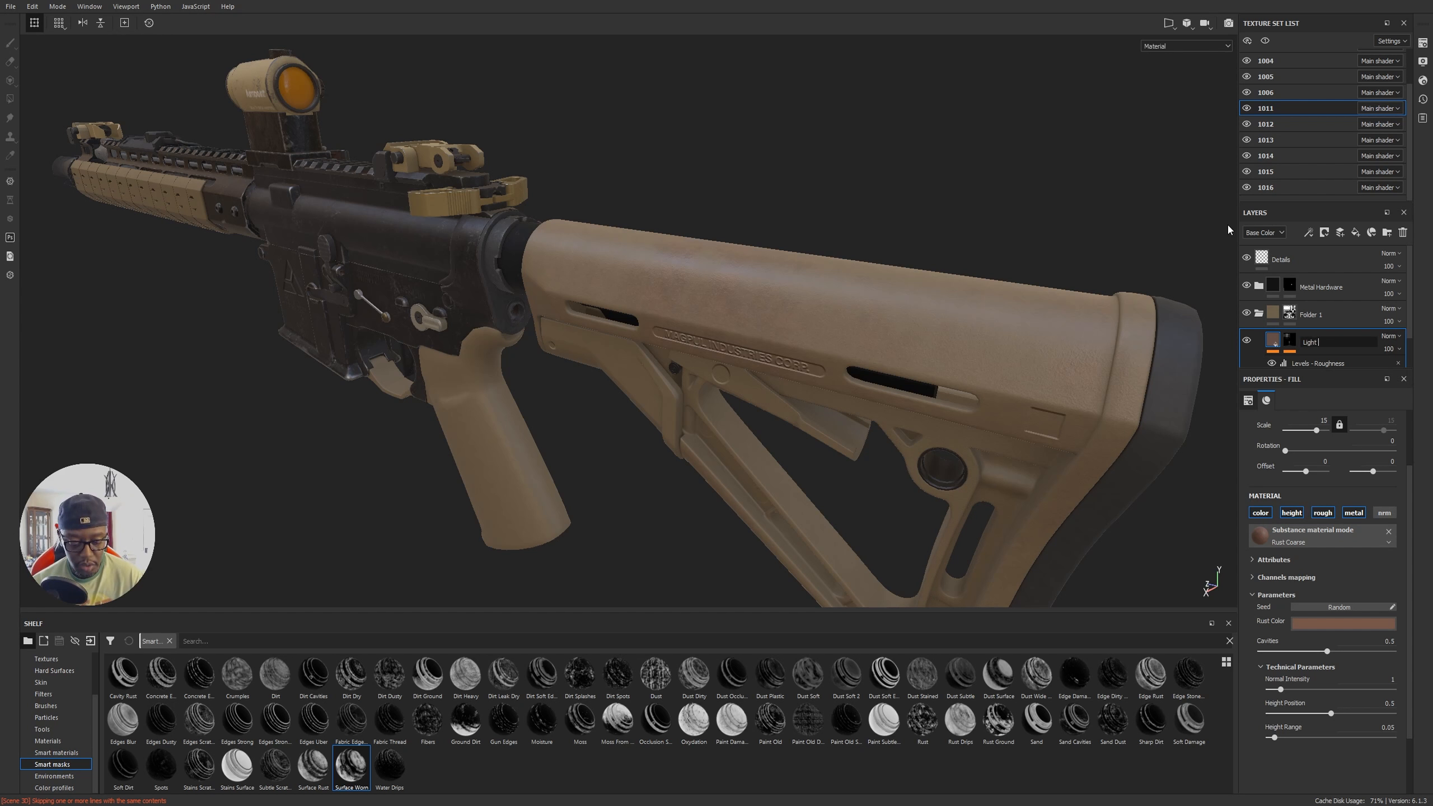
key(Return)
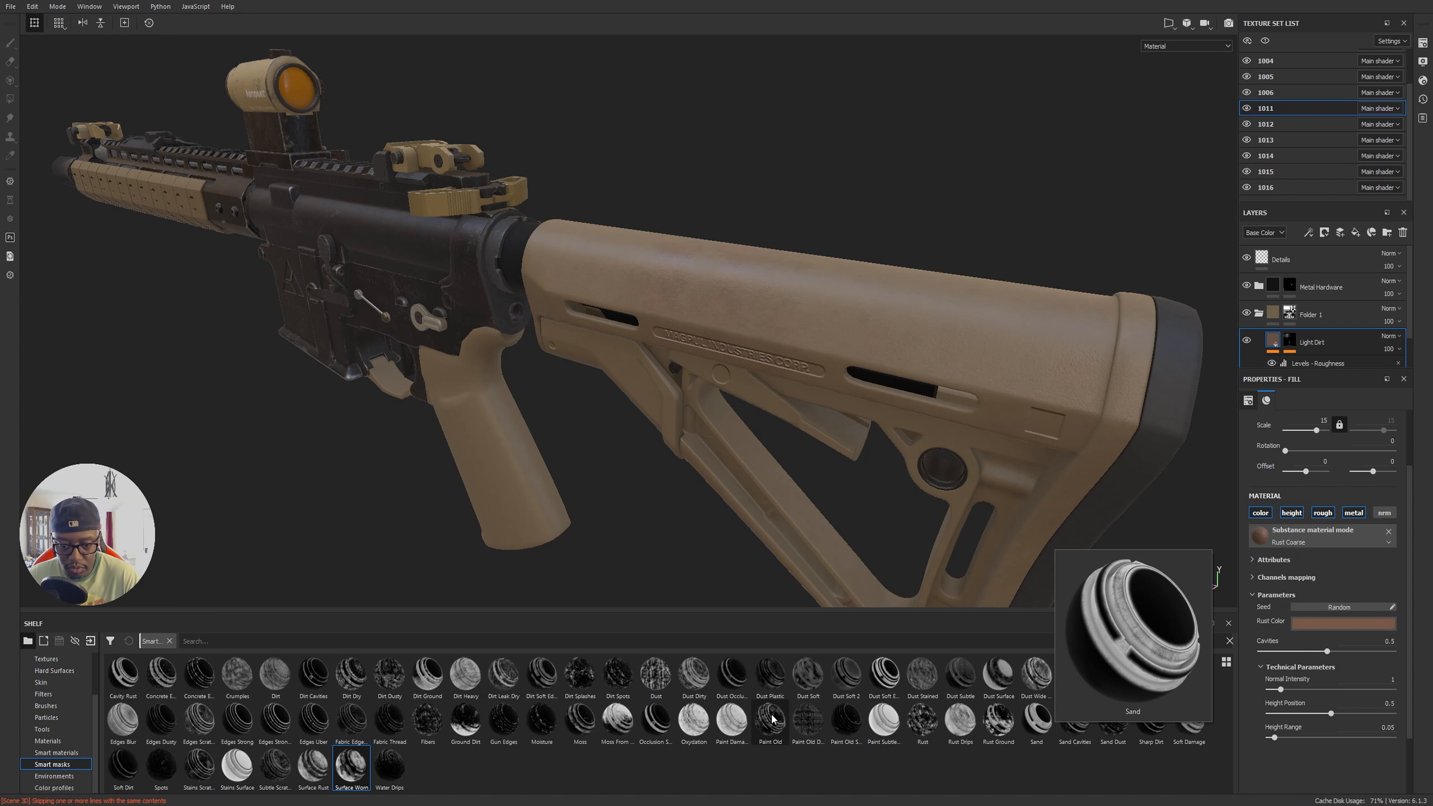
Step: Add the Rust Fine material as a layer directly above Light Dirt inside Folder 1
mouse_move(776, 716)
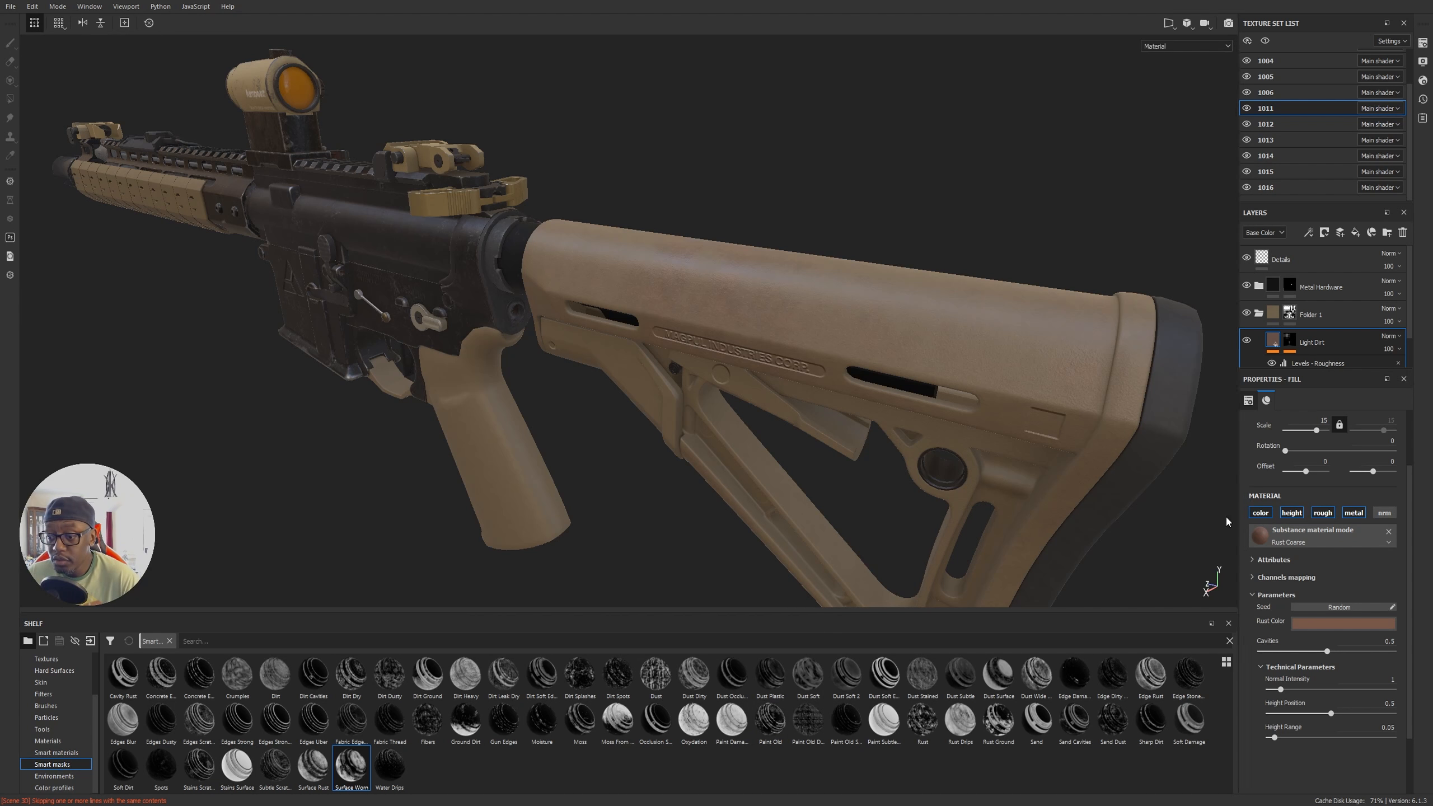
click(48, 741)
scroll(428, 756, down, 1)
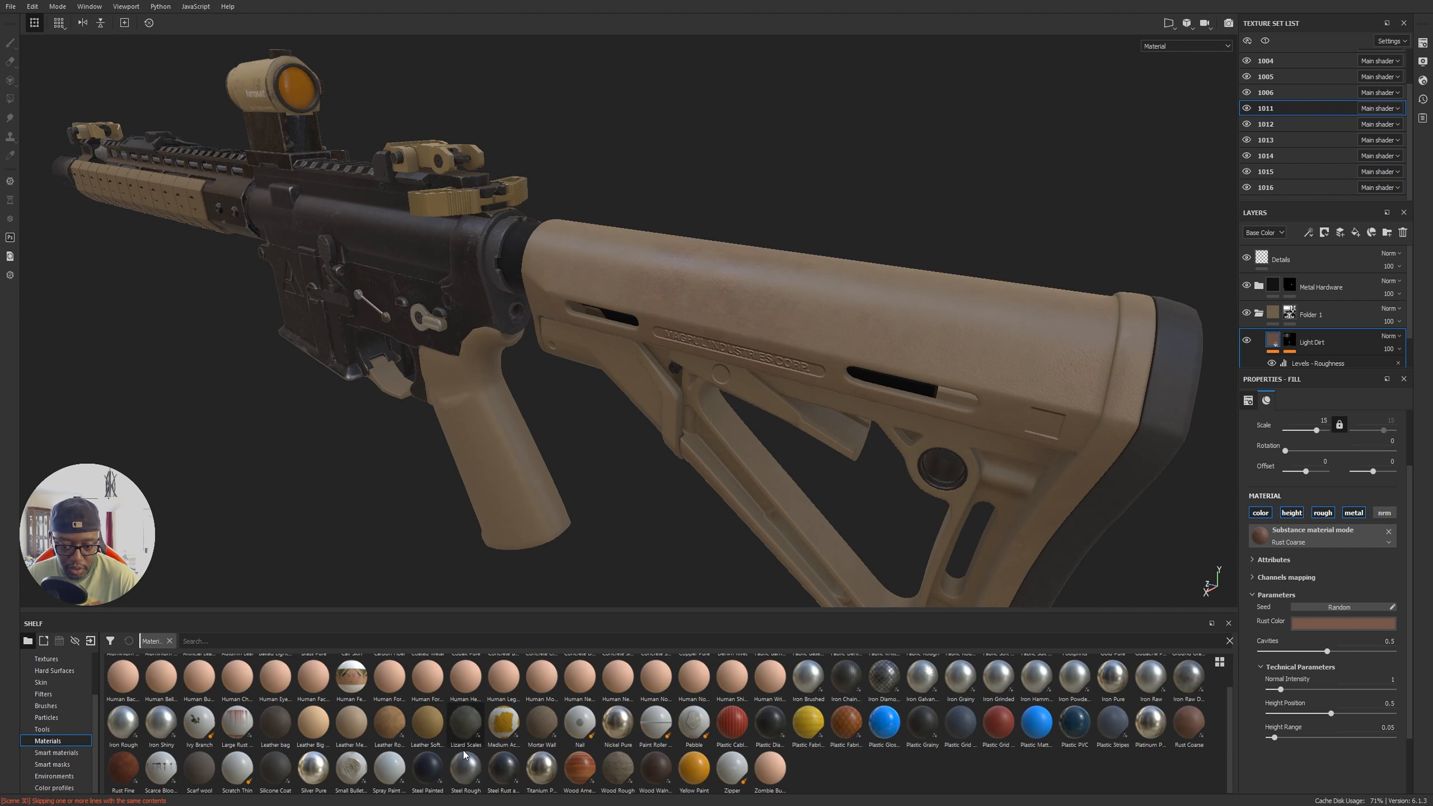
drag(113, 777, 1302, 333)
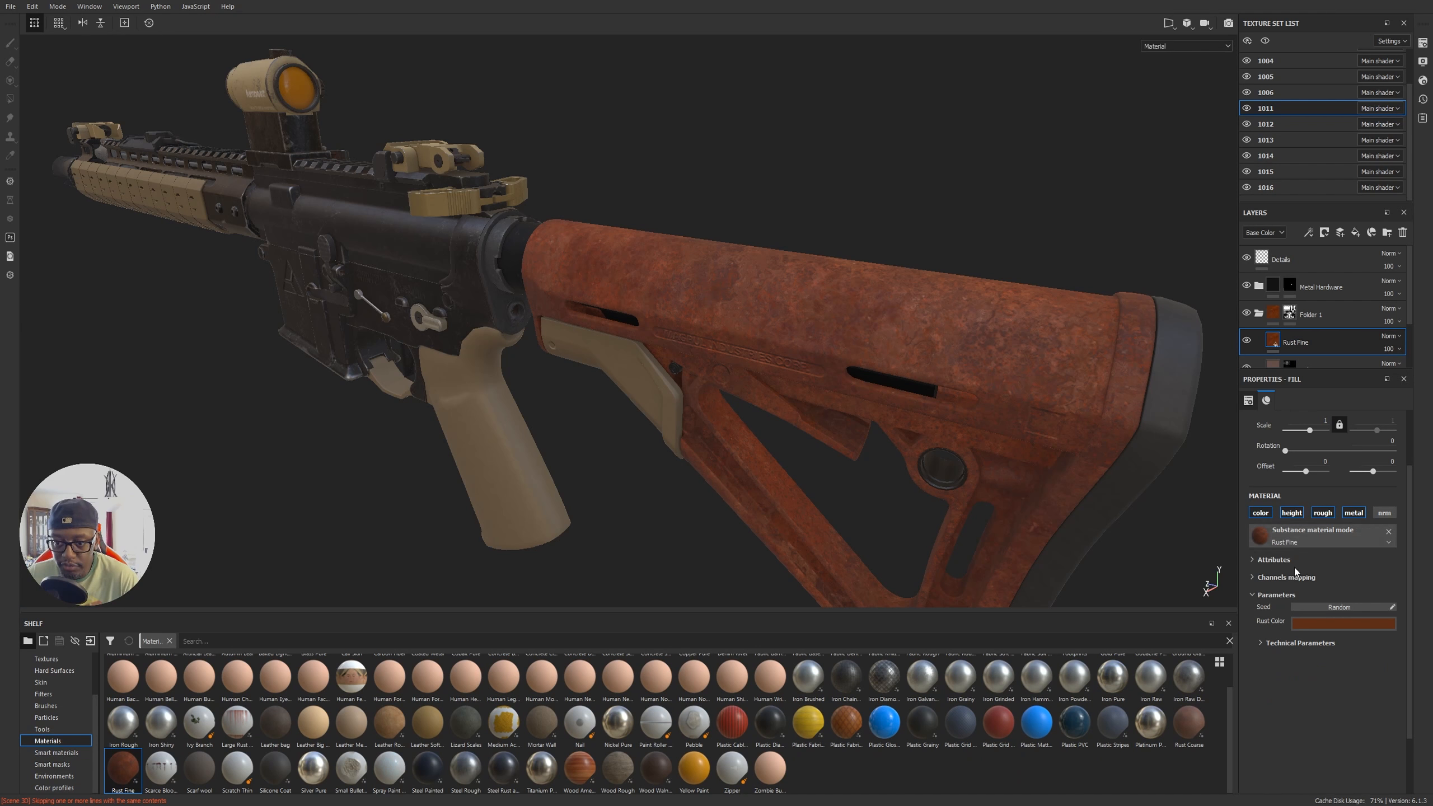
Step: Set the Rust Fine layer's UV scale to 10
click(1317, 422)
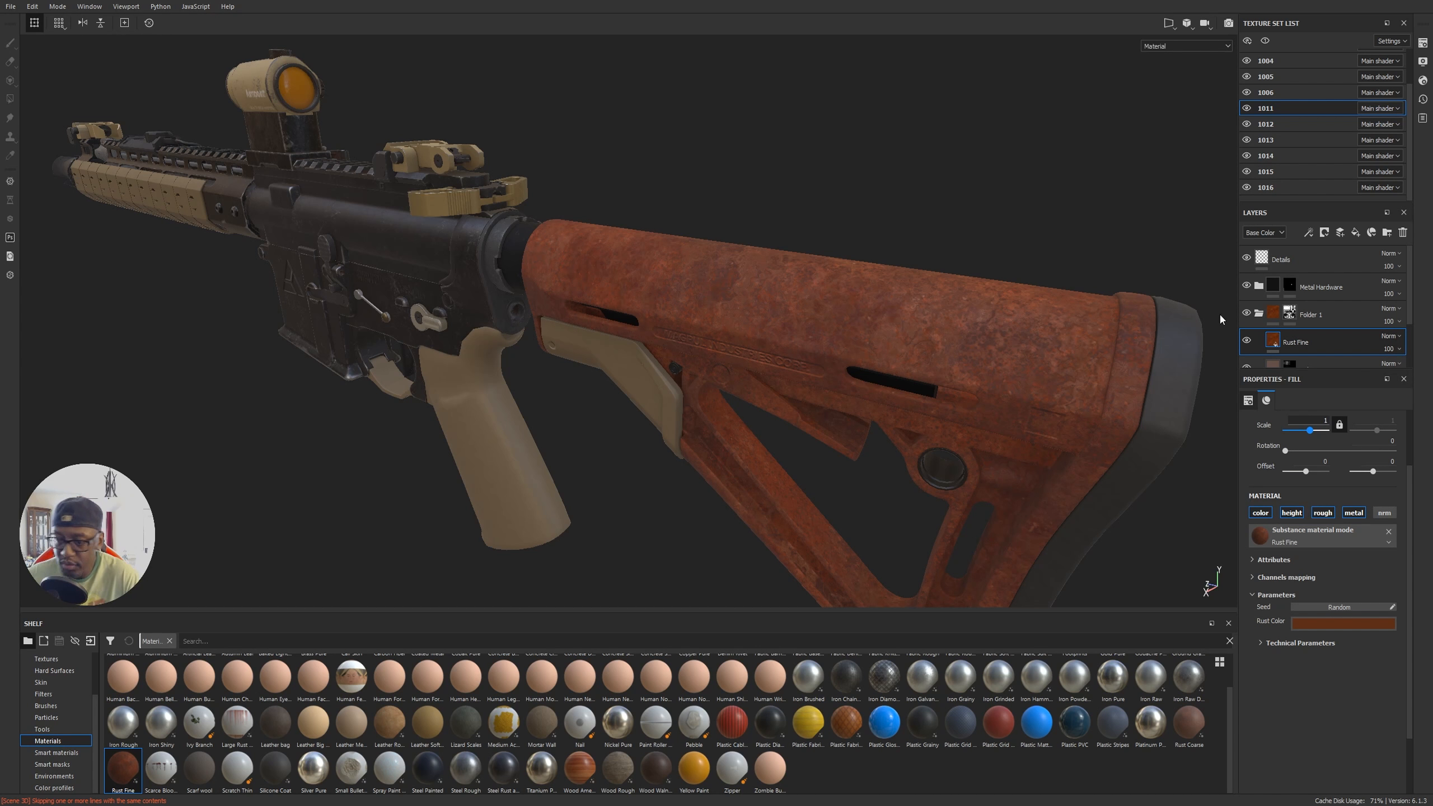
text(0)
key(Return)
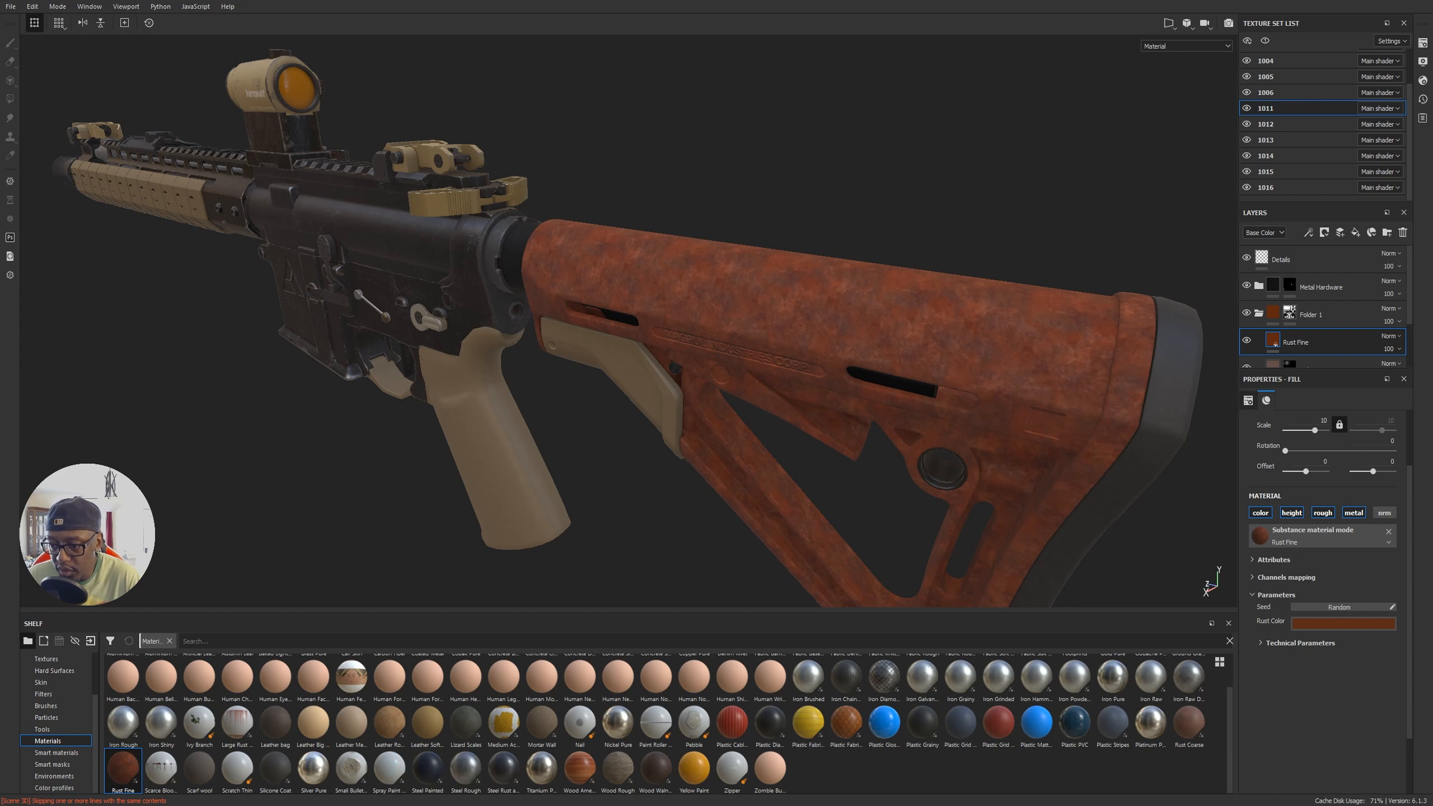
Step: Mute the Rust Fine layer's rust color to a dark brown with saturation about 0.36 and value about 0.27
click(1347, 624)
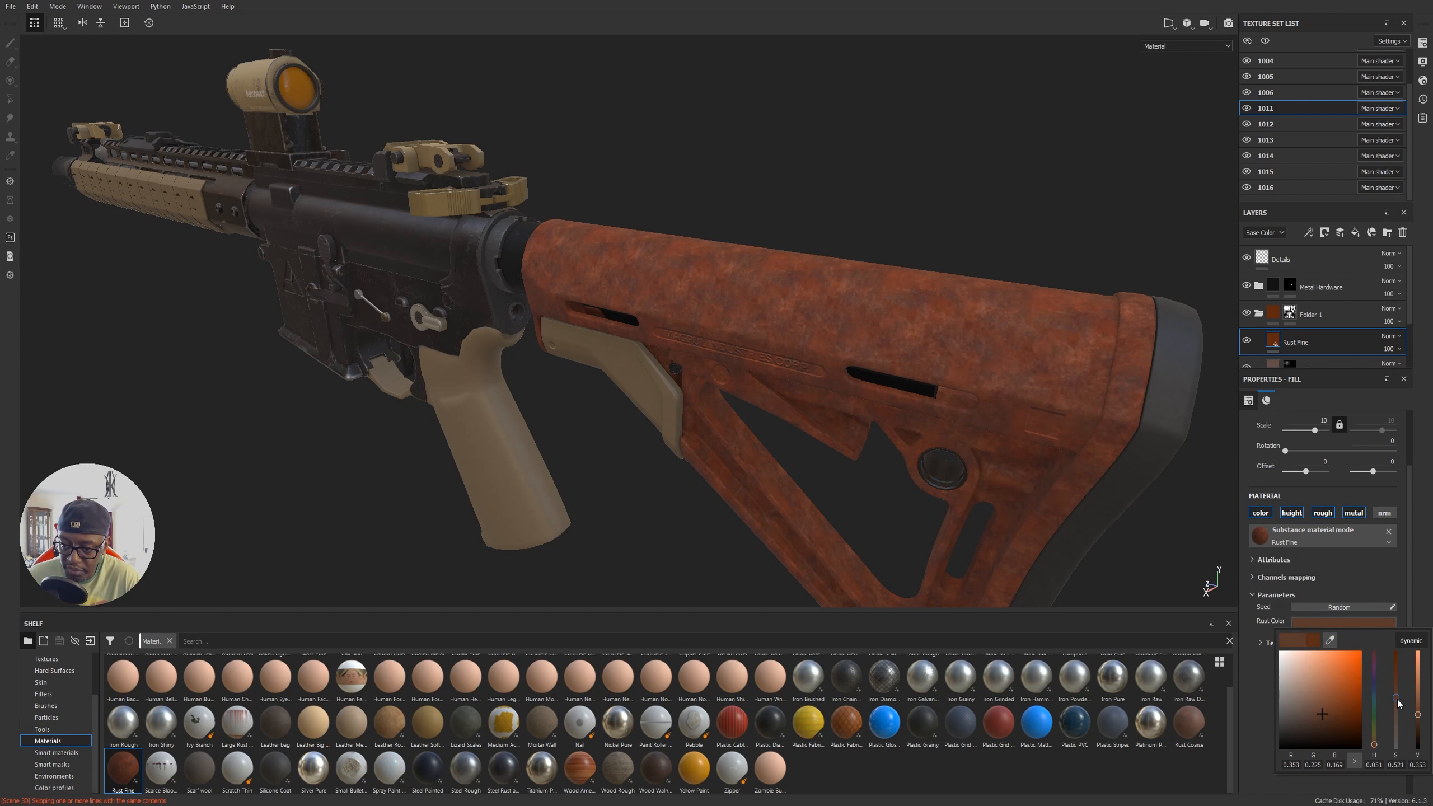
drag(1397, 699, 1397, 712)
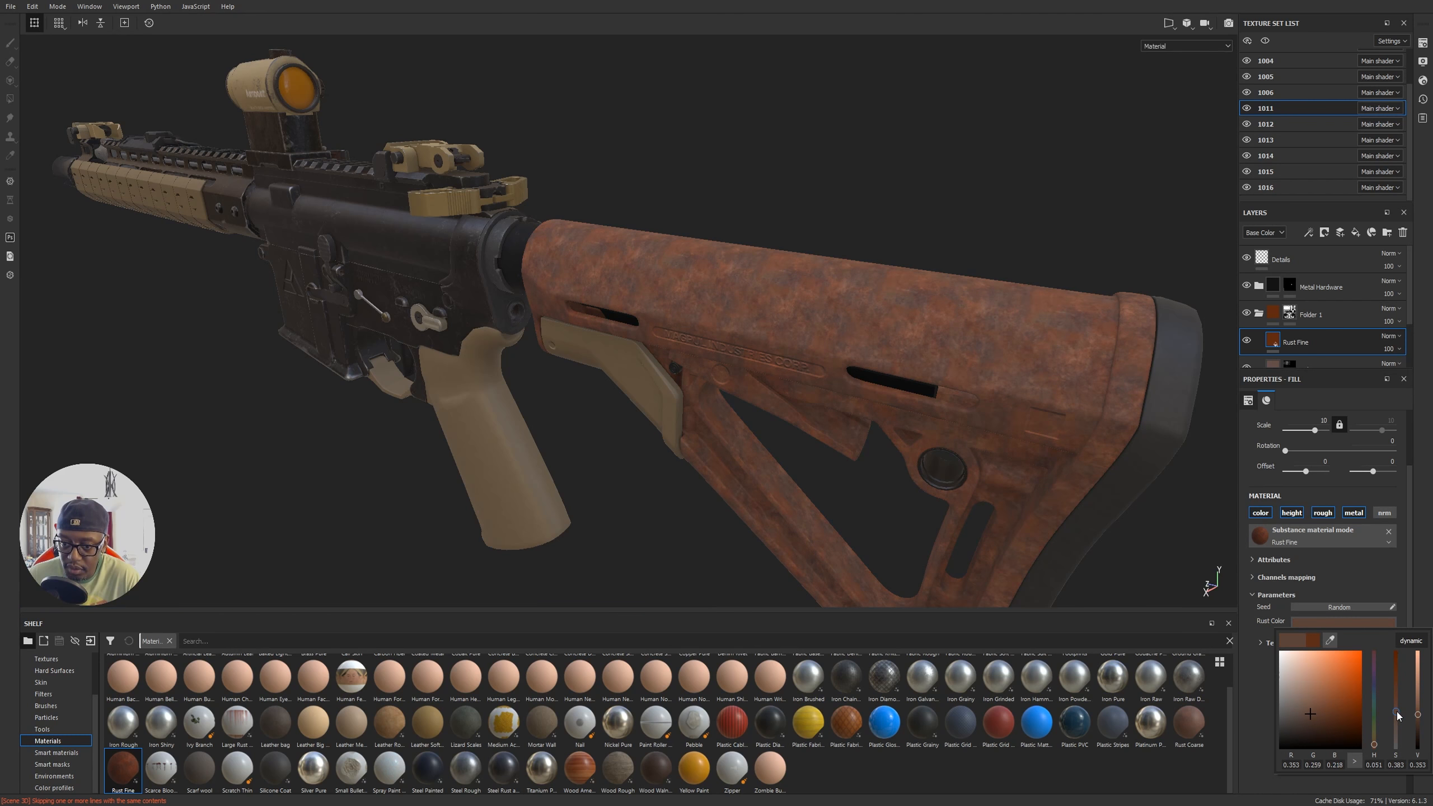
mouse_move(1419, 721)
mouse_down()
mouse_move(1421, 710)
mouse_move(1421, 729)
mouse_up()
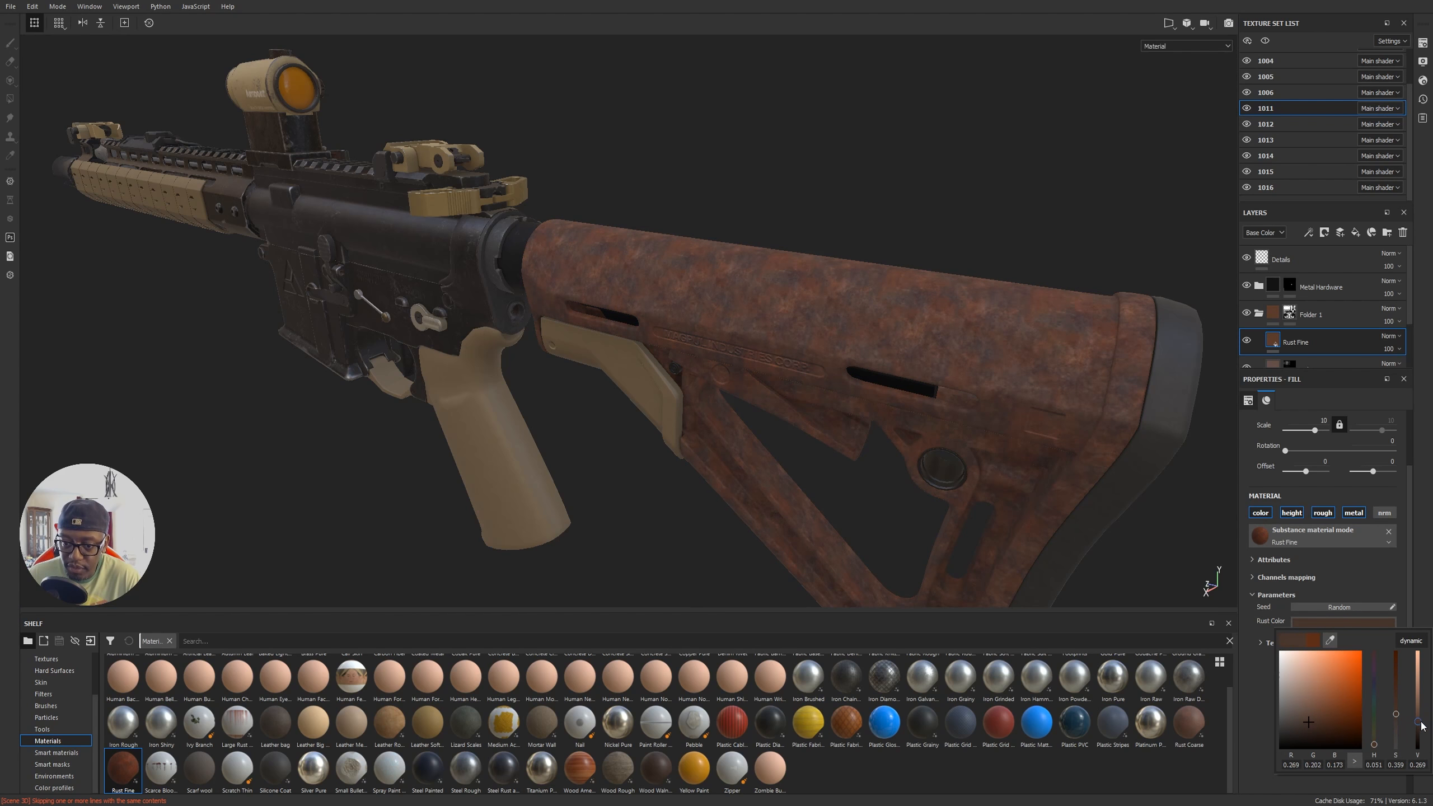
alt+drag(966, 373, 945, 391)
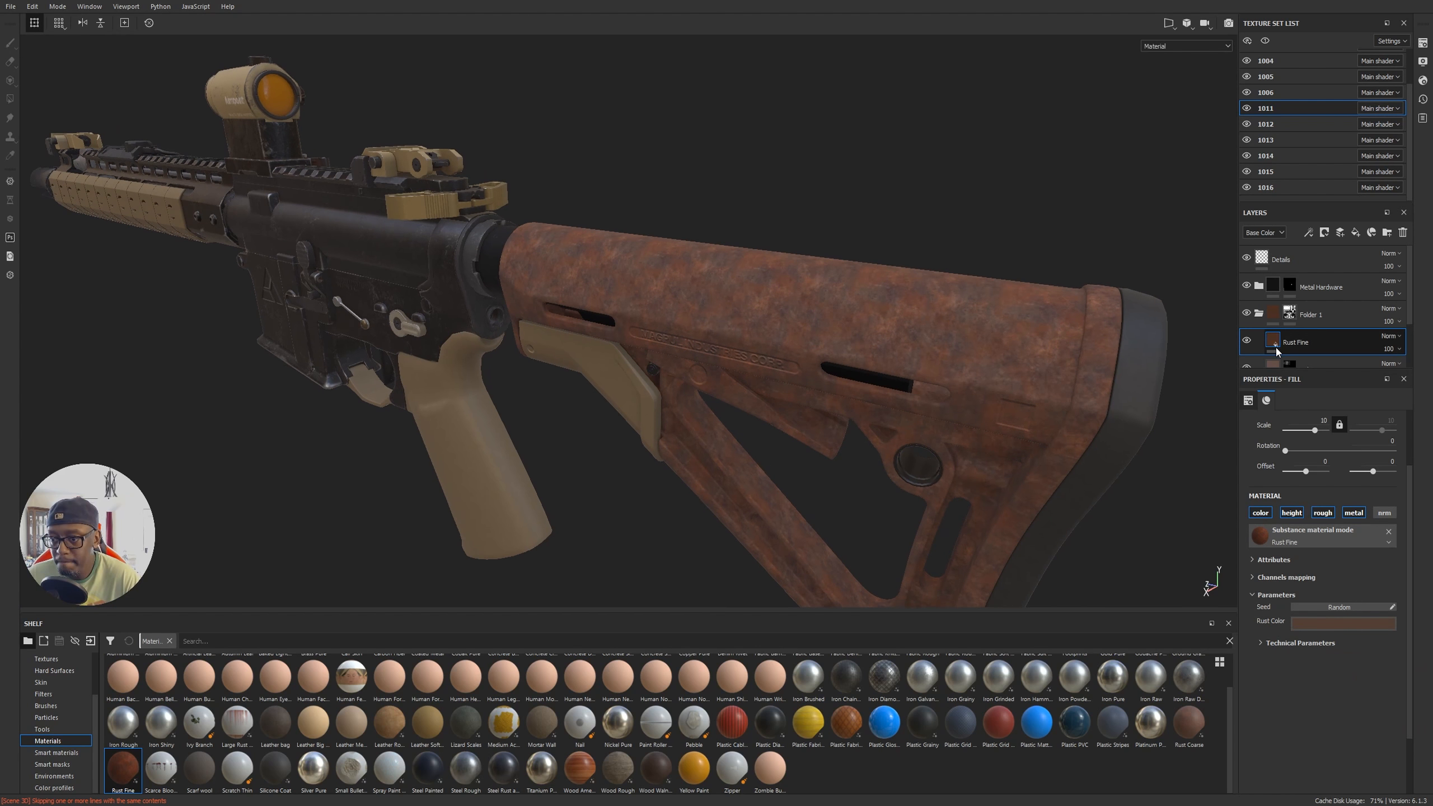
Step: Mask the Rust Fine layer with the Stains Scratches smart mask
click(62, 765)
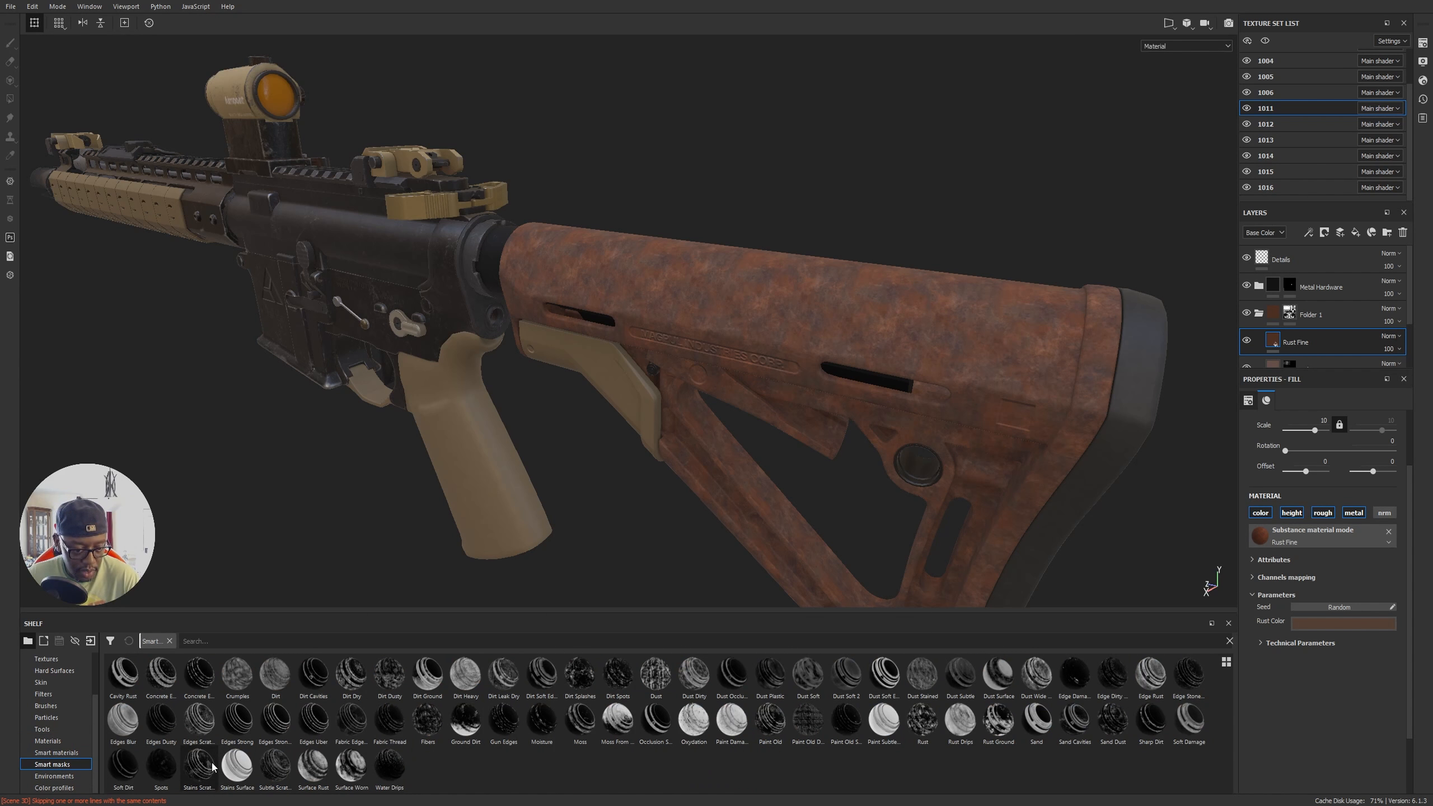
drag(203, 774, 1294, 350)
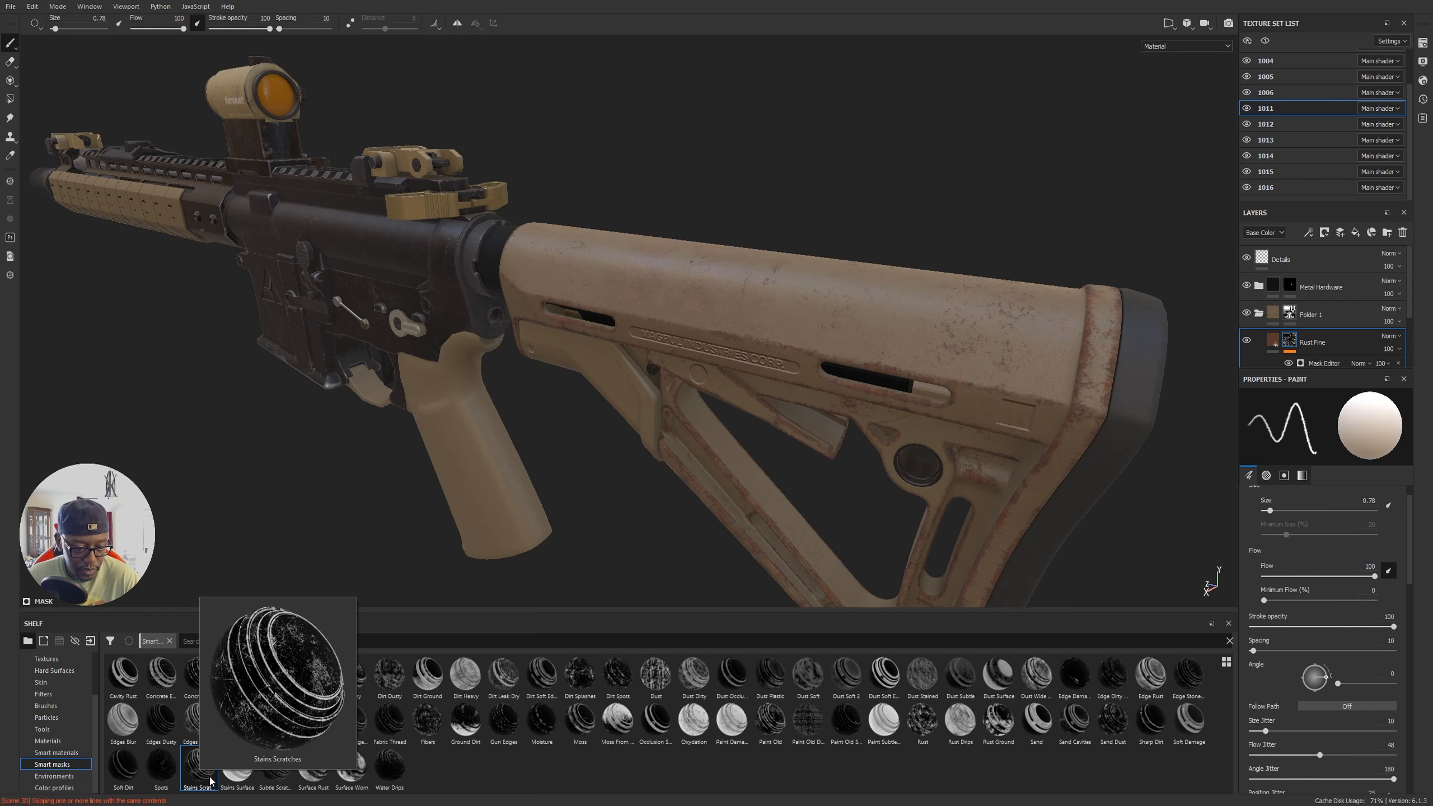
alt+drag(865, 425, 948, 361)
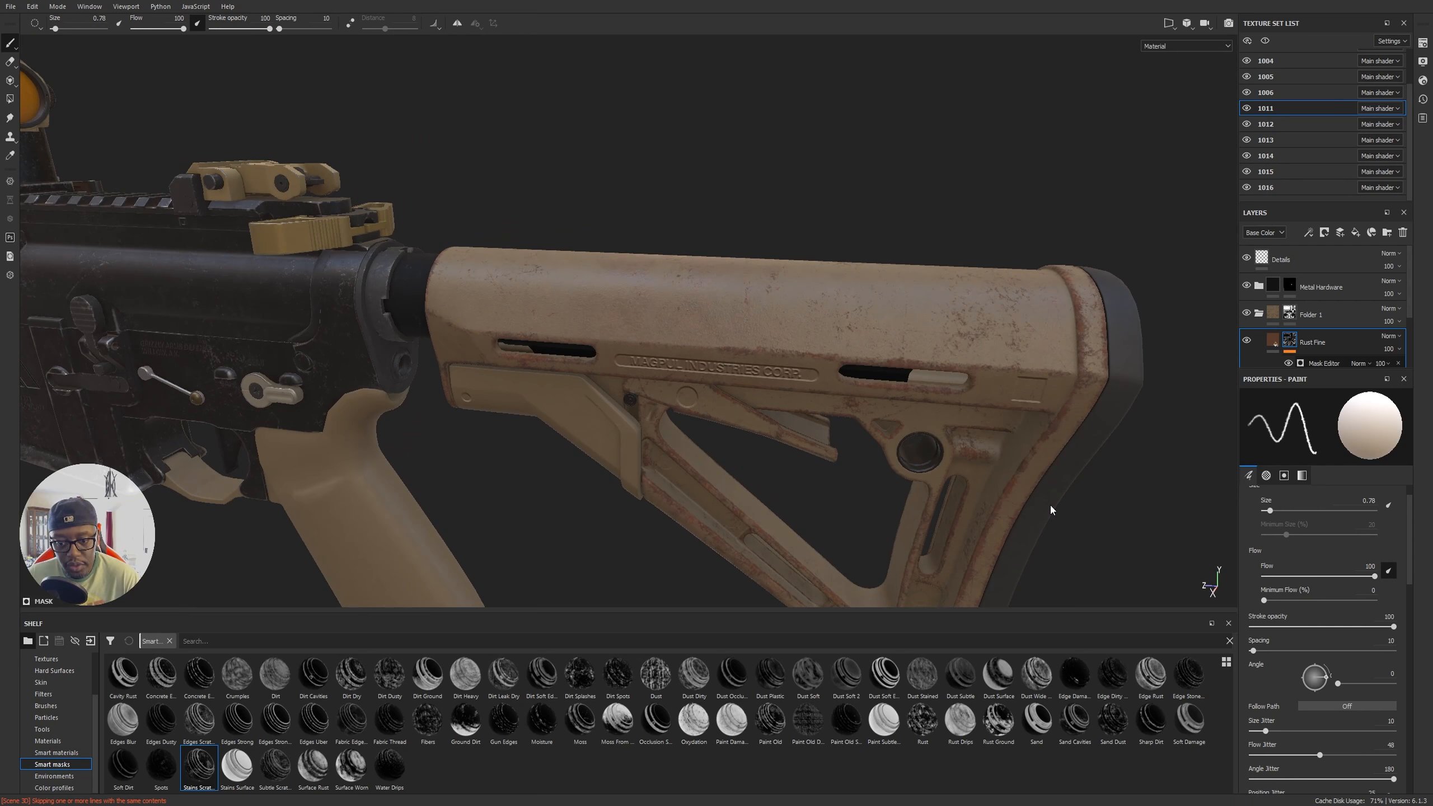
Step: Reduce the curvature in the Rust Fine mask's Mask Editor generator to 0.35 and check the wear on both sides of the stock
alt+drag(1051, 530, 987, 506)
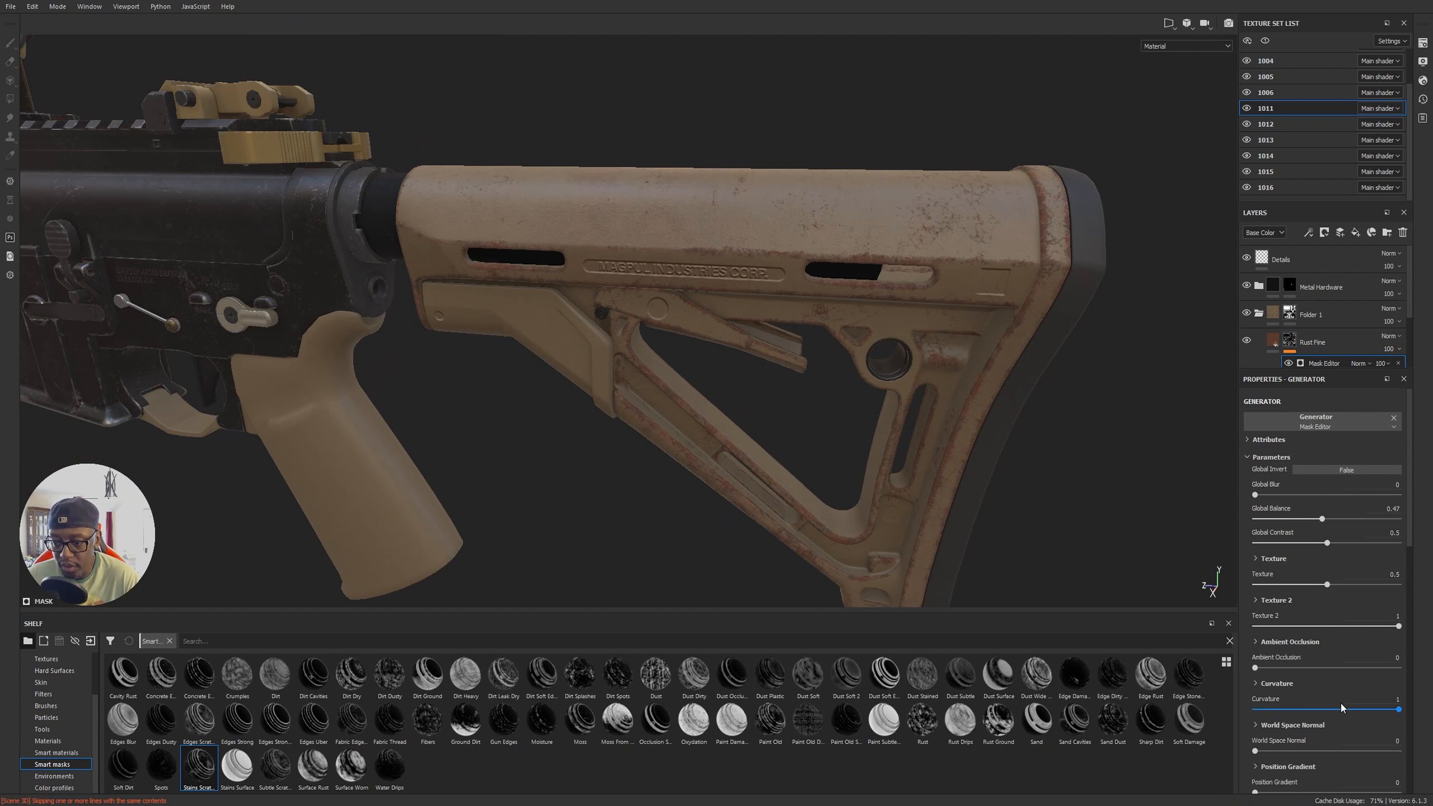
drag(1391, 711, 1301, 703)
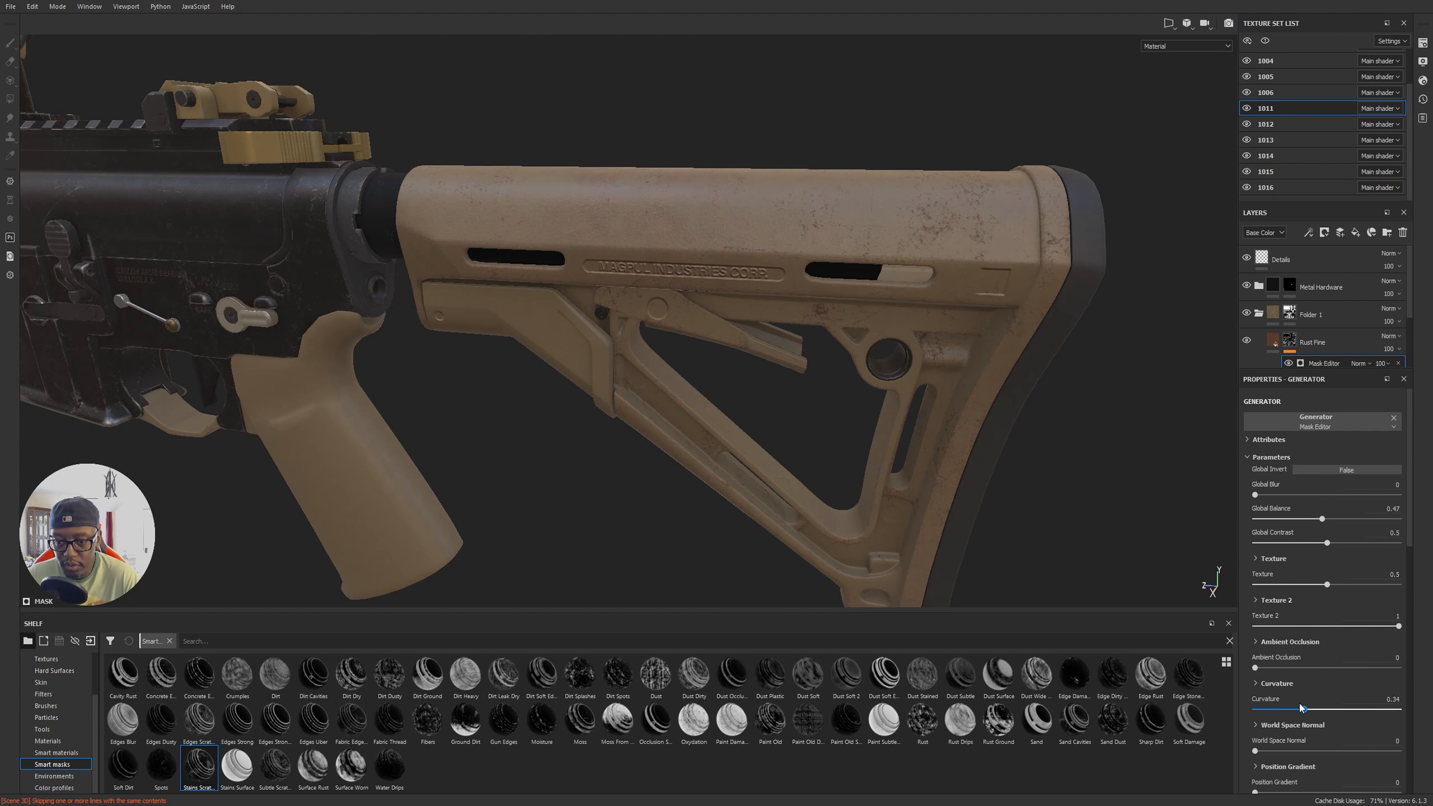
alt+drag(1032, 454, 688, 439)
alt+right_drag(688, 439, 825, 376)
alt+drag(825, 376, 790, 359)
alt+drag(732, 378, 837, 351)
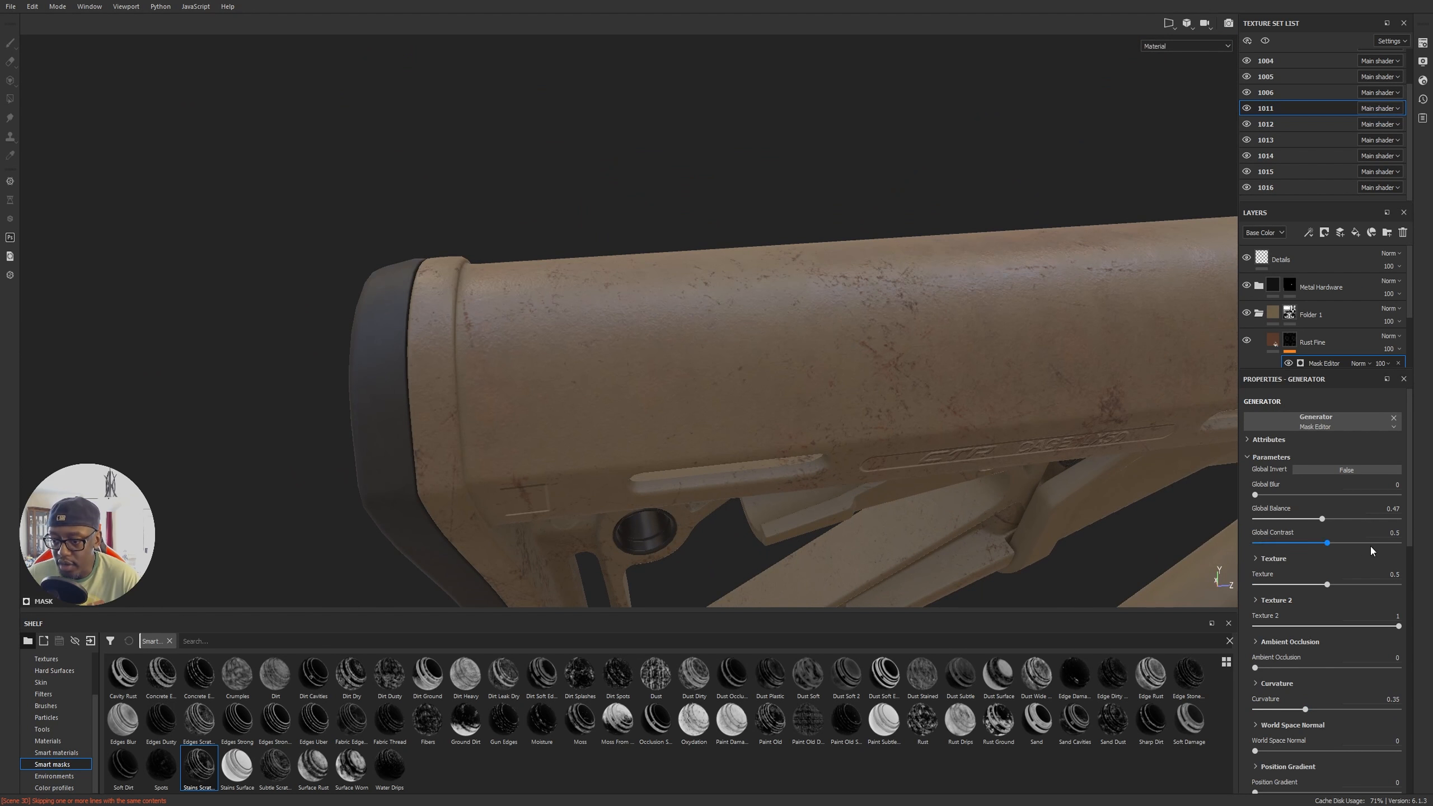
Step: Set the Rust Fine material's normal intensity to 0.9, height range to 0.1 and height position to 0.45
click(1272, 343)
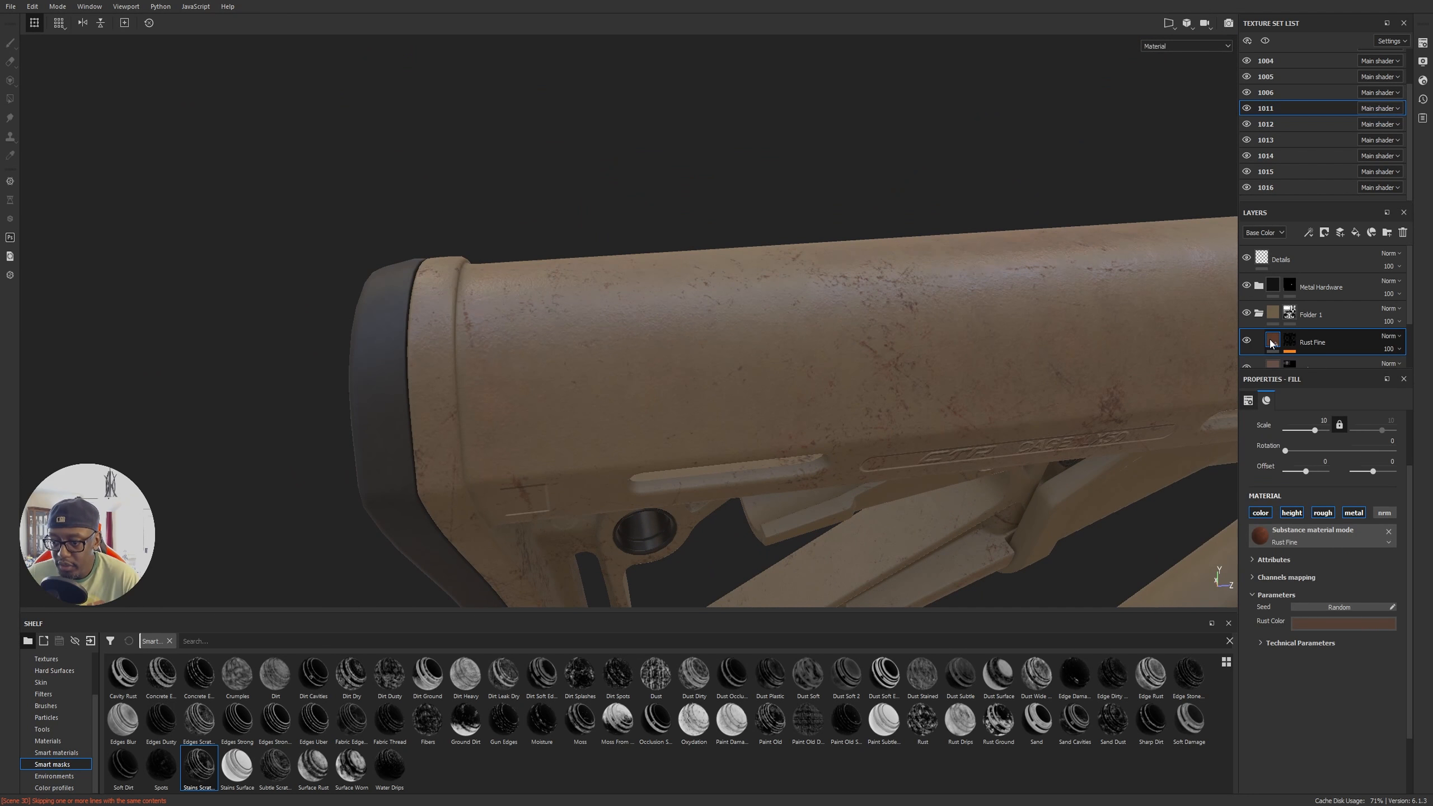
click(1261, 644)
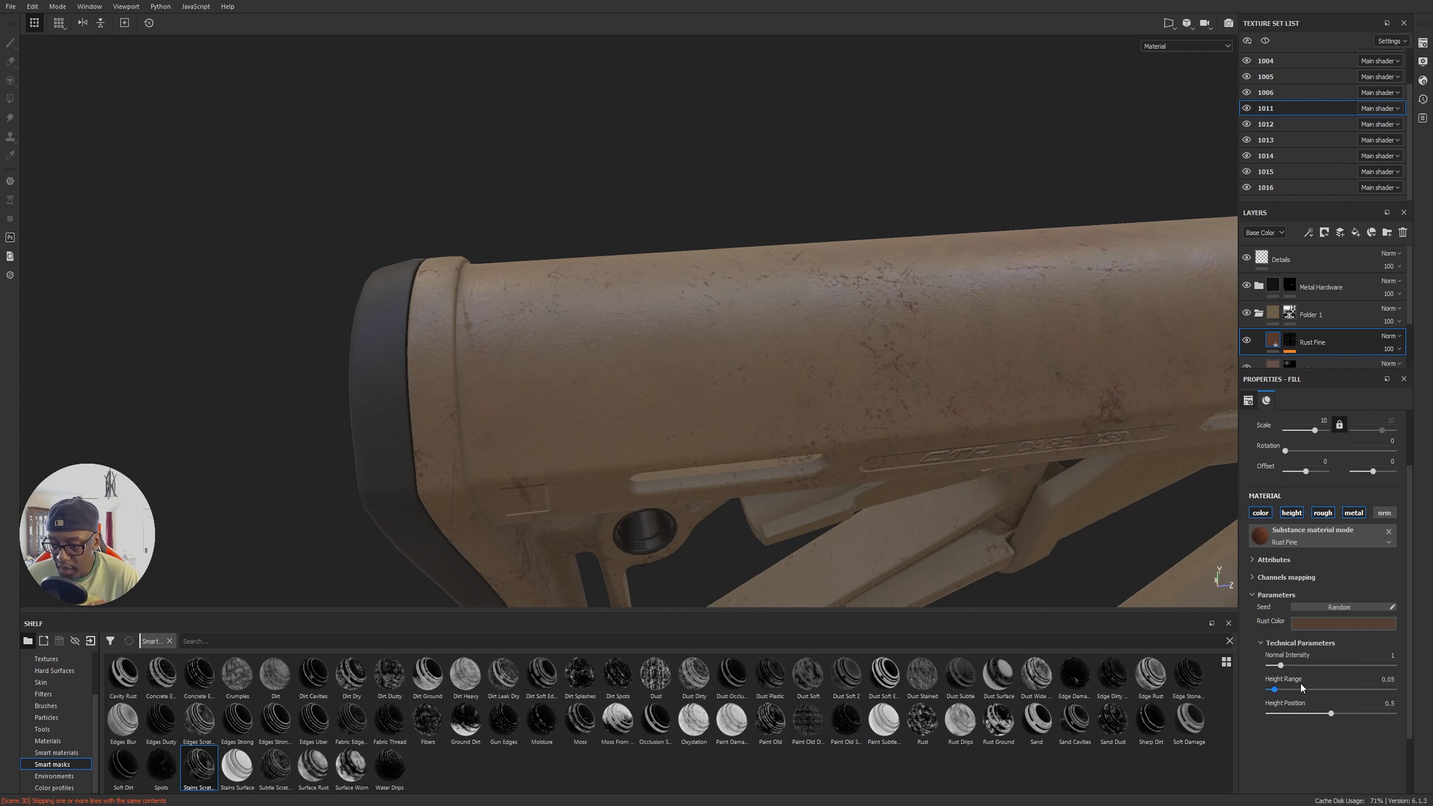
drag(1281, 666, 1384, 692)
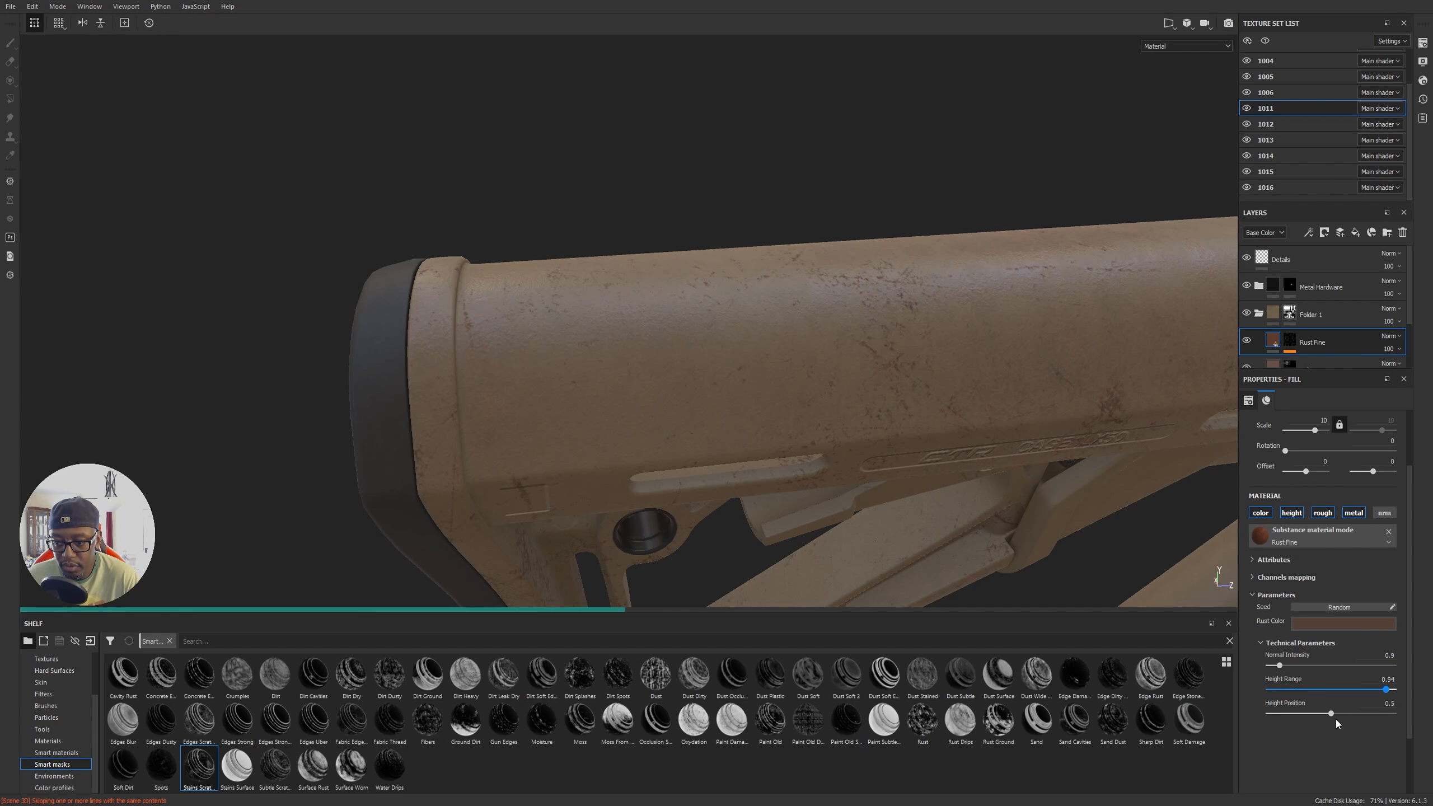
drag(1380, 690, 1327, 714)
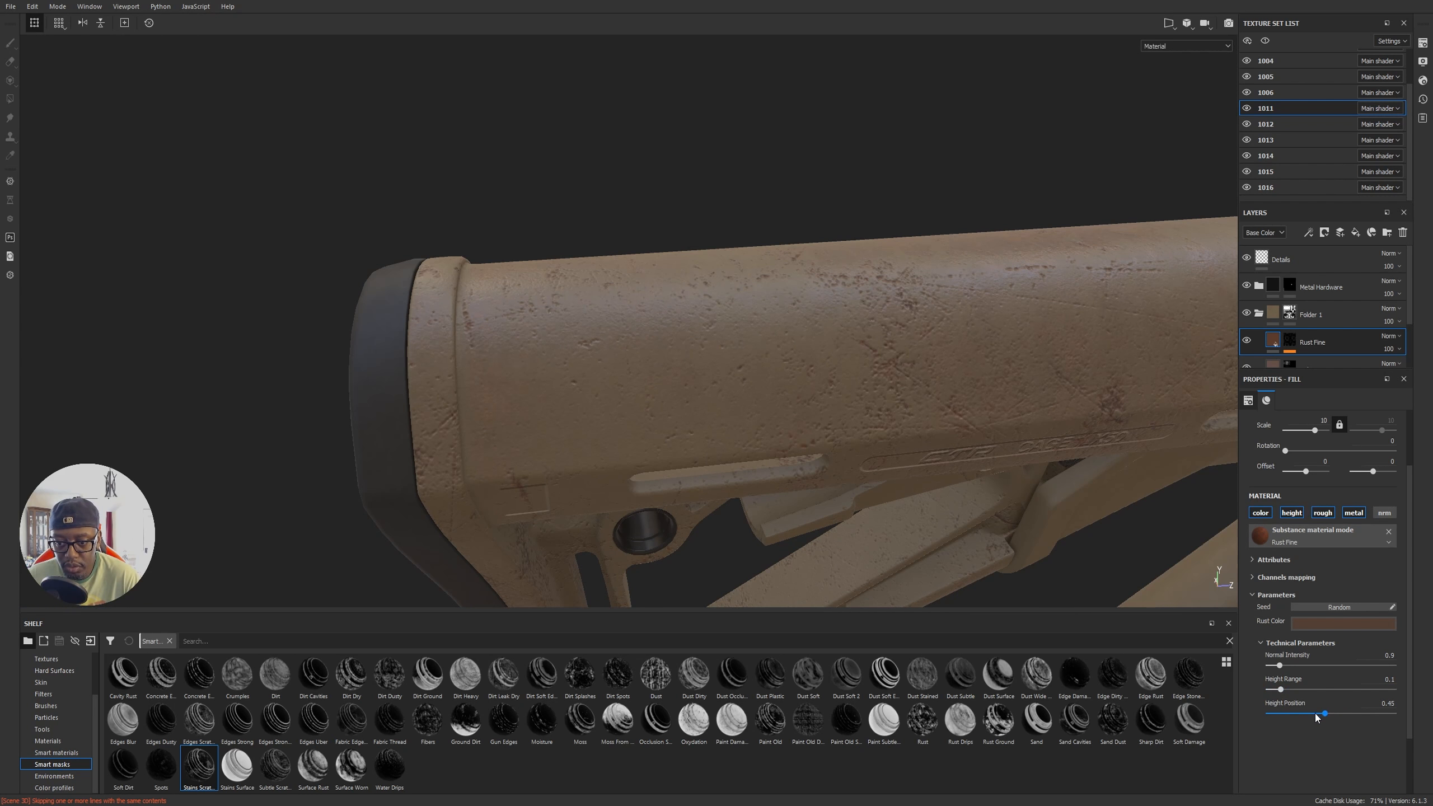
Step: Fine-tune the Rust Fine material's height position to about 0.48 to soften the surface scratches
alt+drag(928, 501, 853, 424)
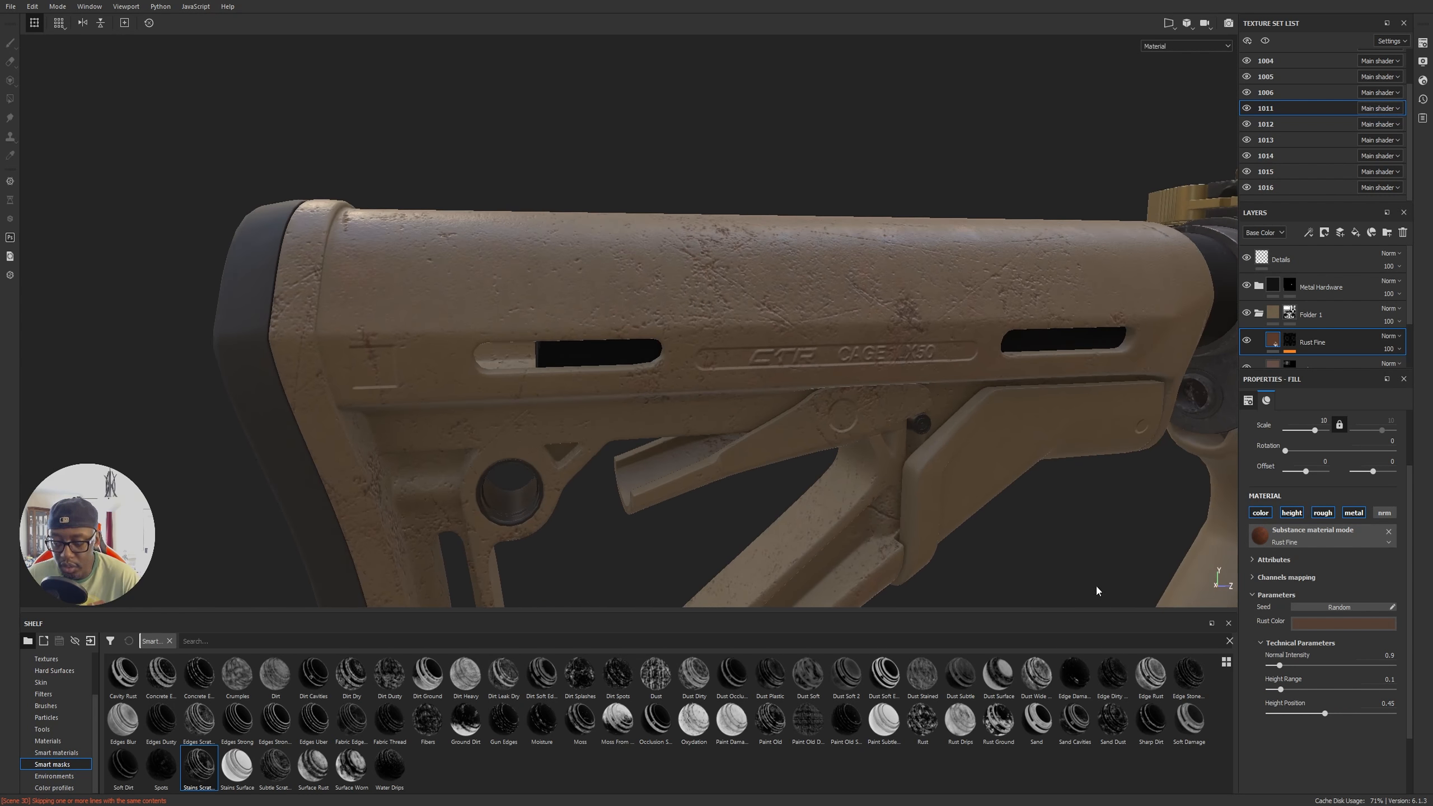
mouse_move(1325, 715)
mouse_down()
mouse_move(1311, 717)
mouse_move(1330, 718)
mouse_up()
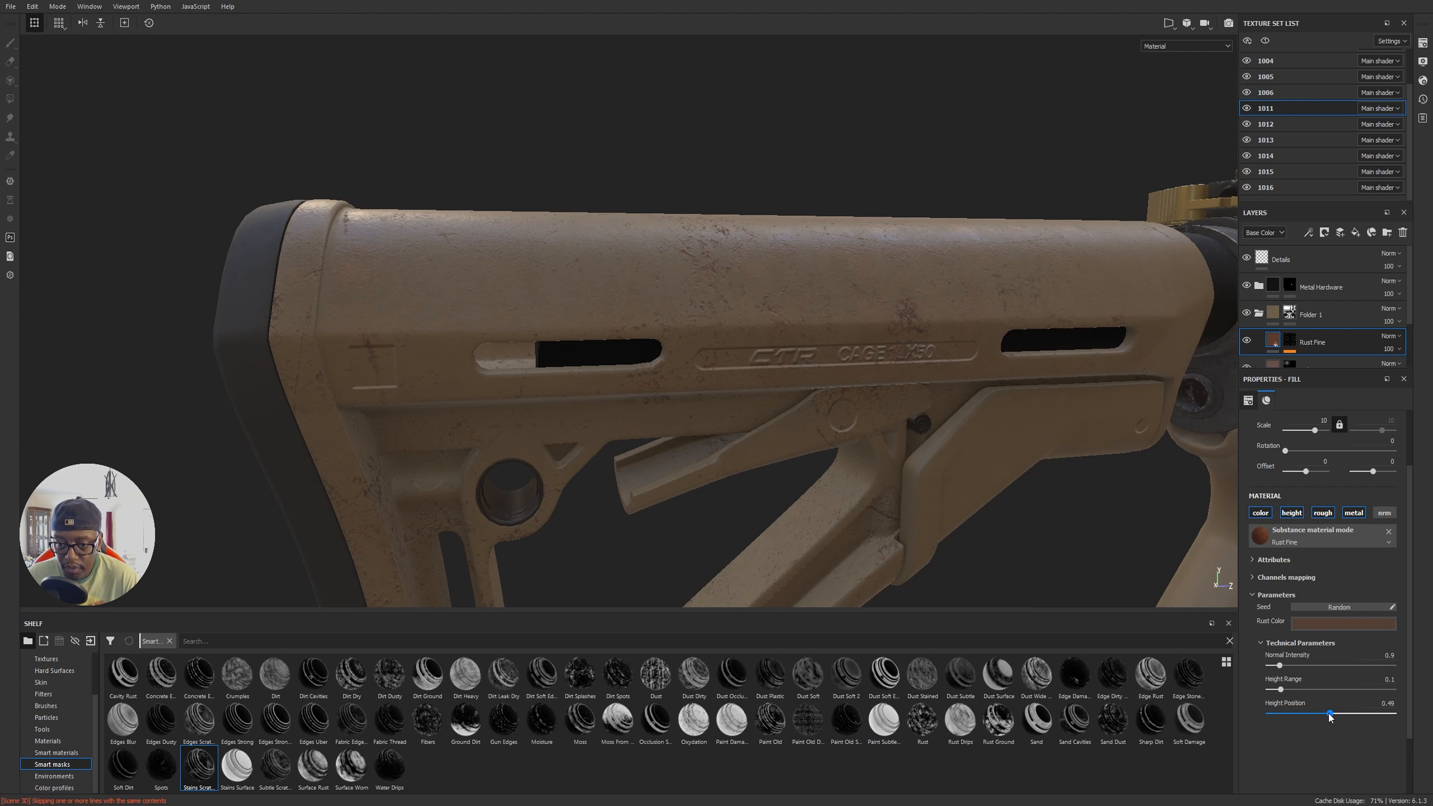
alt+drag(906, 337, 738, 442)
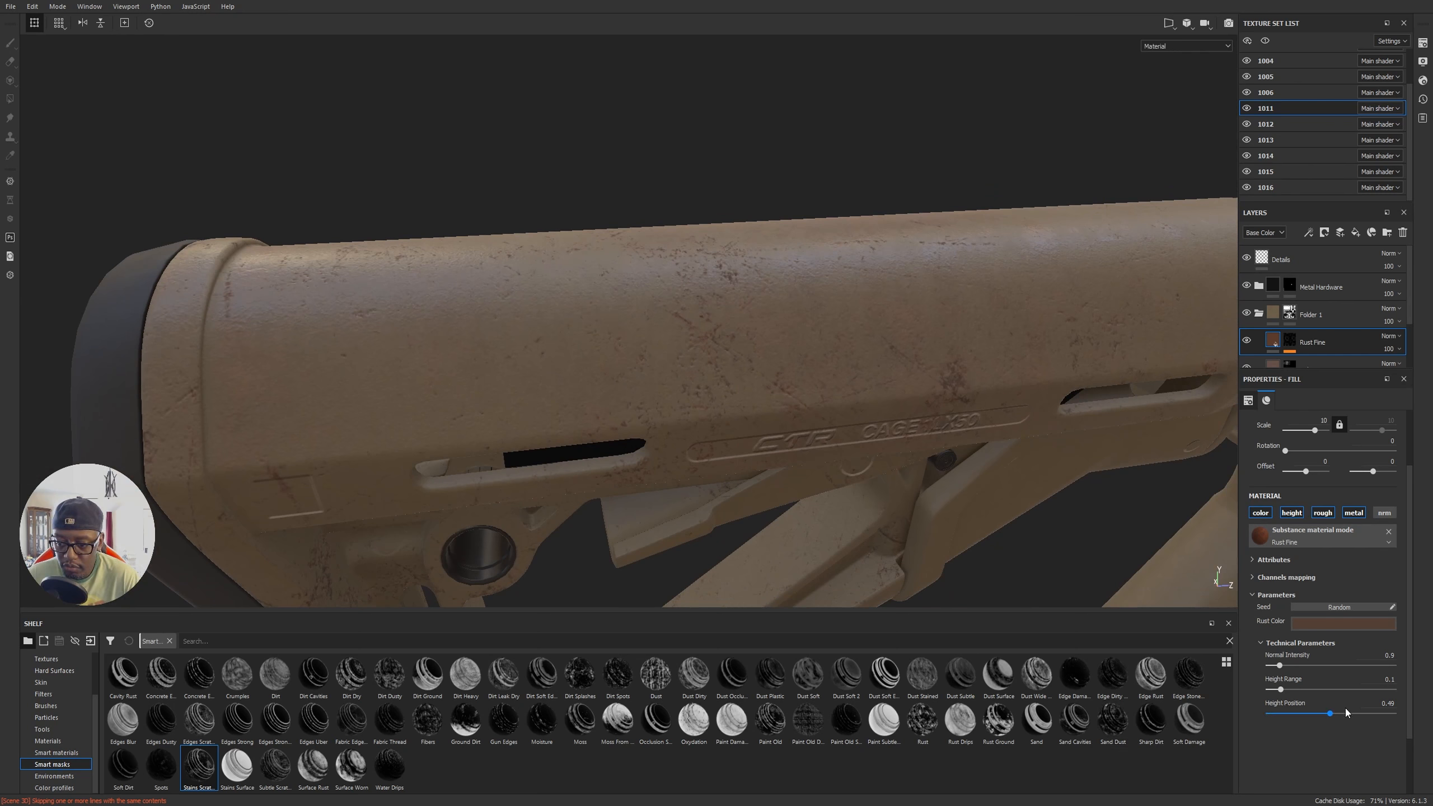
drag(1329, 721, 1329, 717)
alt+drag(585, 359, 620, 395)
Step: Set Texture 2 to 0.82 and Texture to 0.85 in the Rust Fine mask's Mask Editor generator
scroll(1304, 338, down, 2)
click(1290, 275)
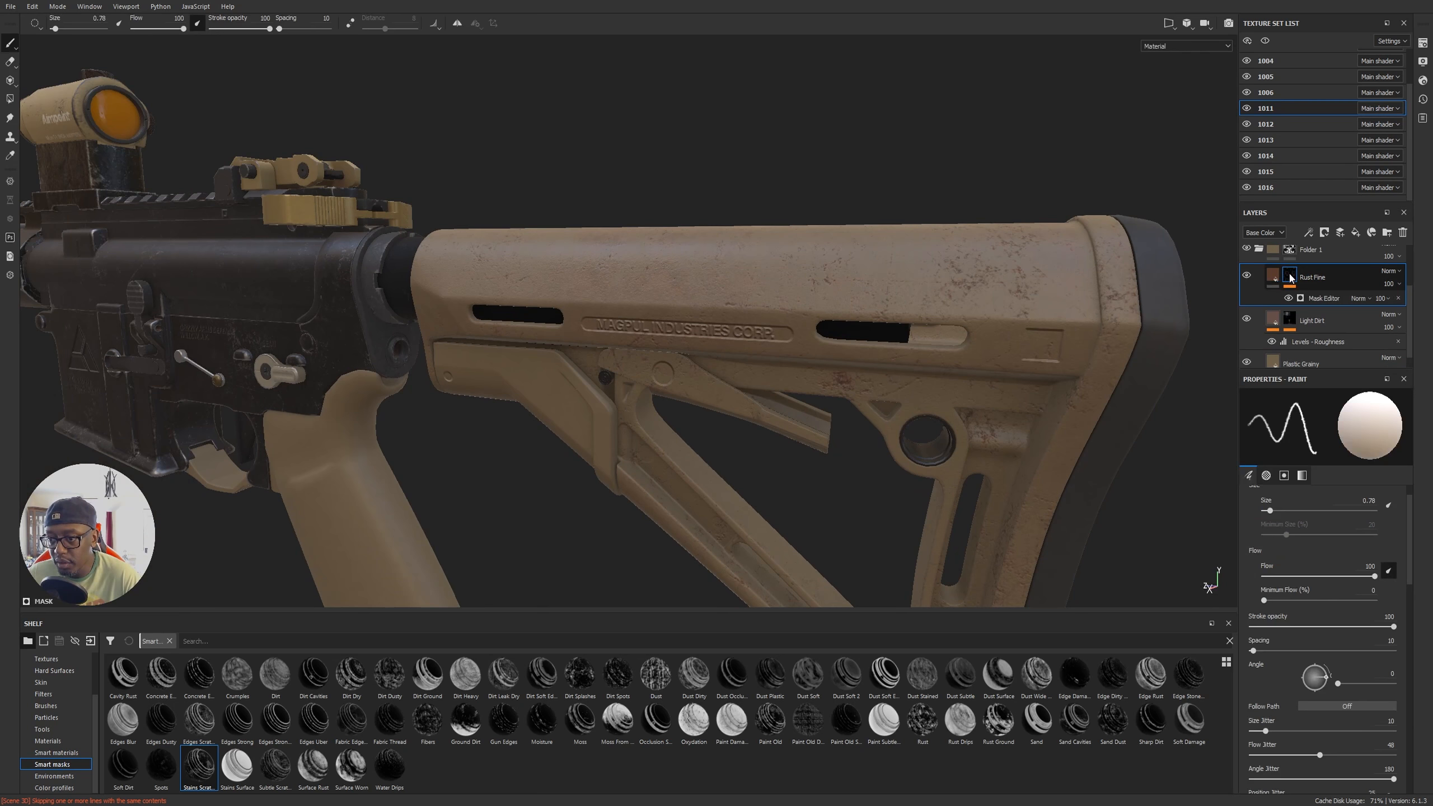
click(1330, 299)
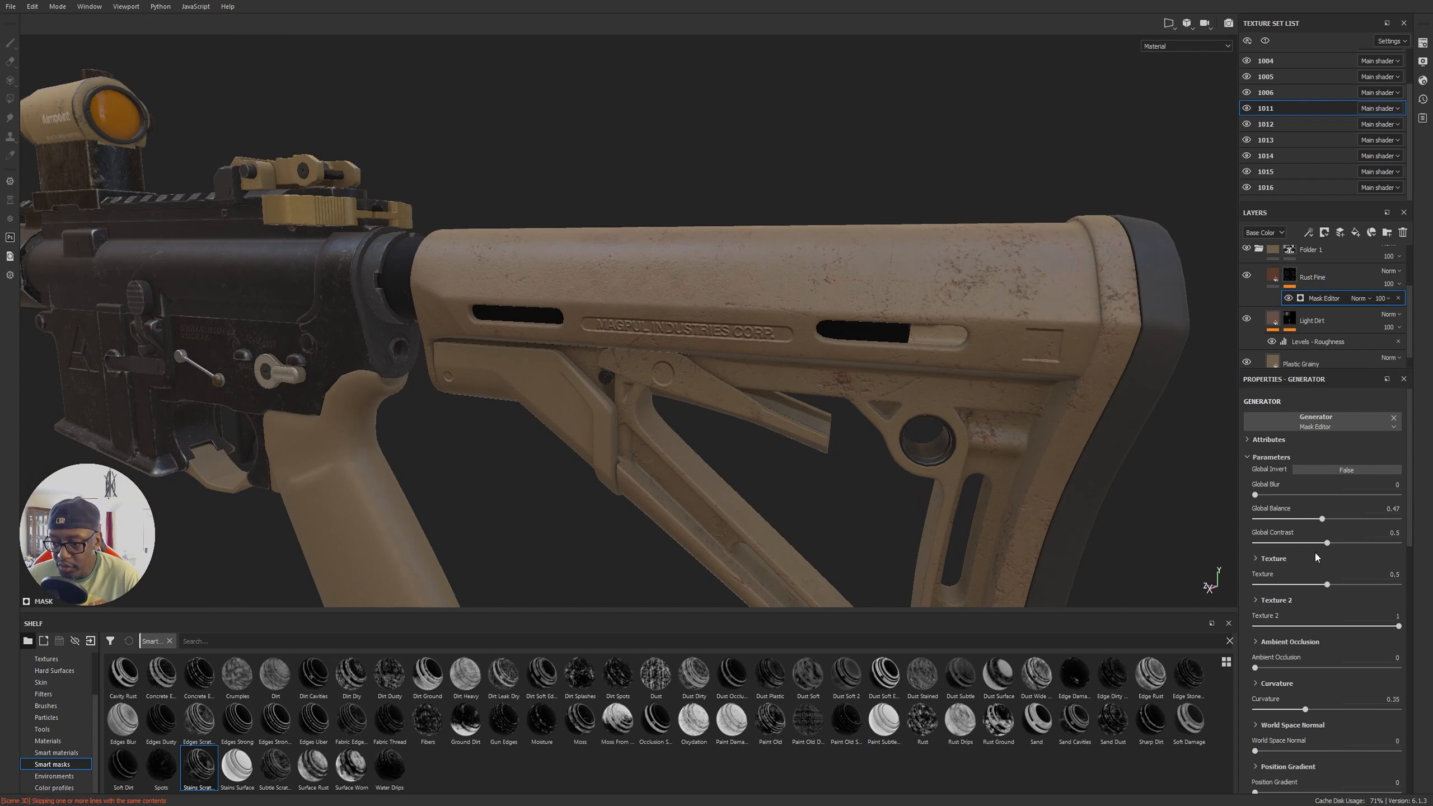
drag(1341, 629, 1381, 631)
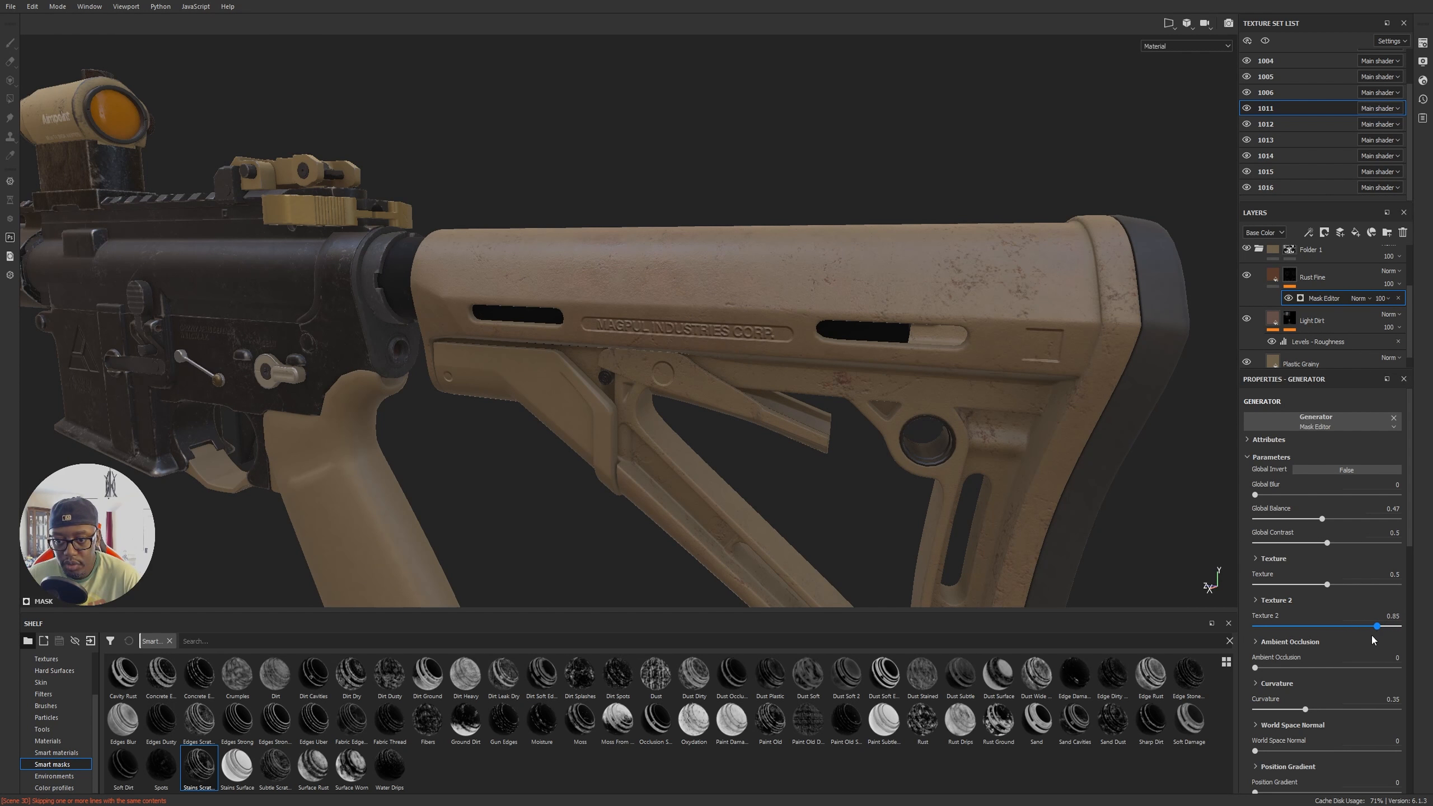
click(1366, 633)
alt+drag(771, 358, 934, 544)
alt+middle_drag(943, 361, 790, 445)
alt+drag(790, 445, 1016, 321)
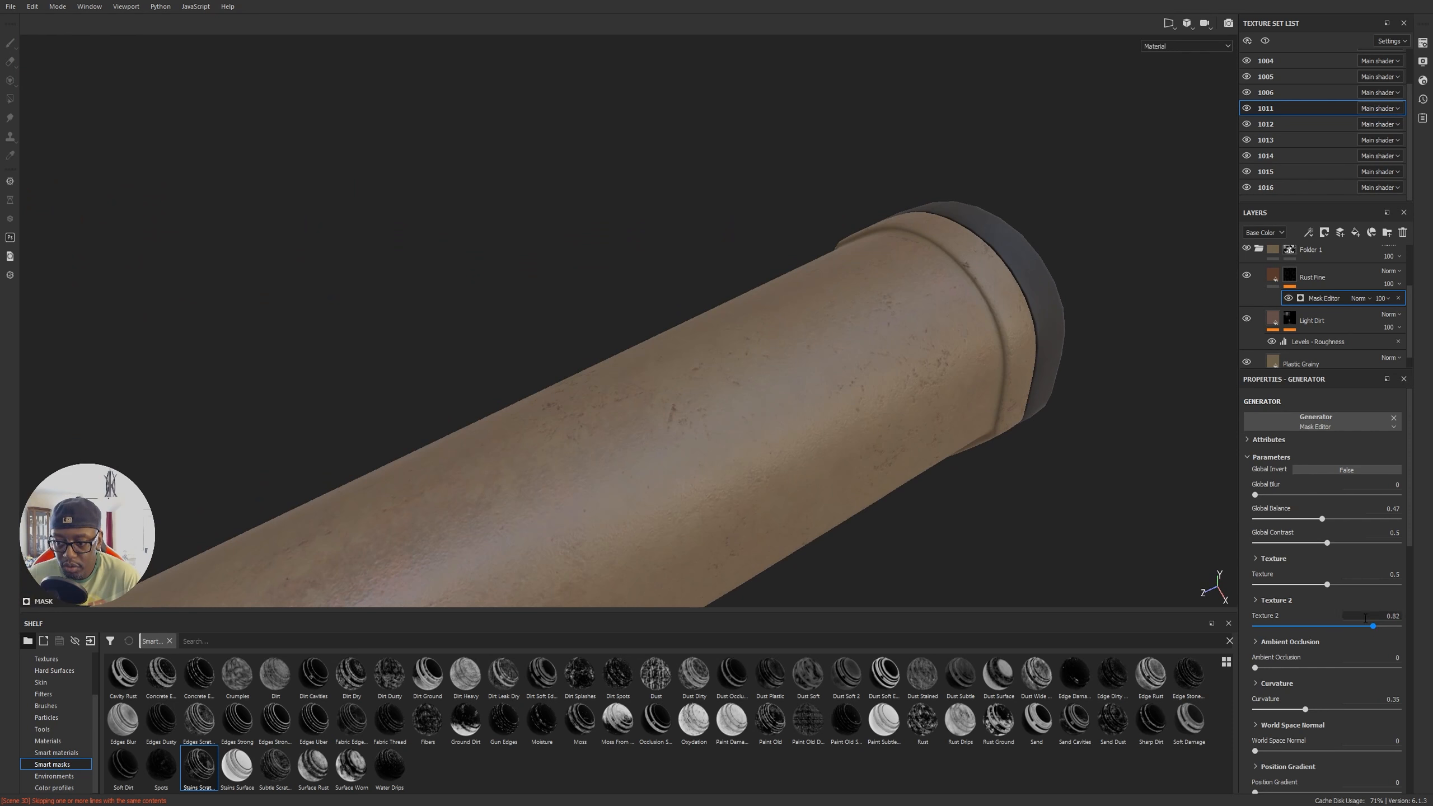
click(1376, 585)
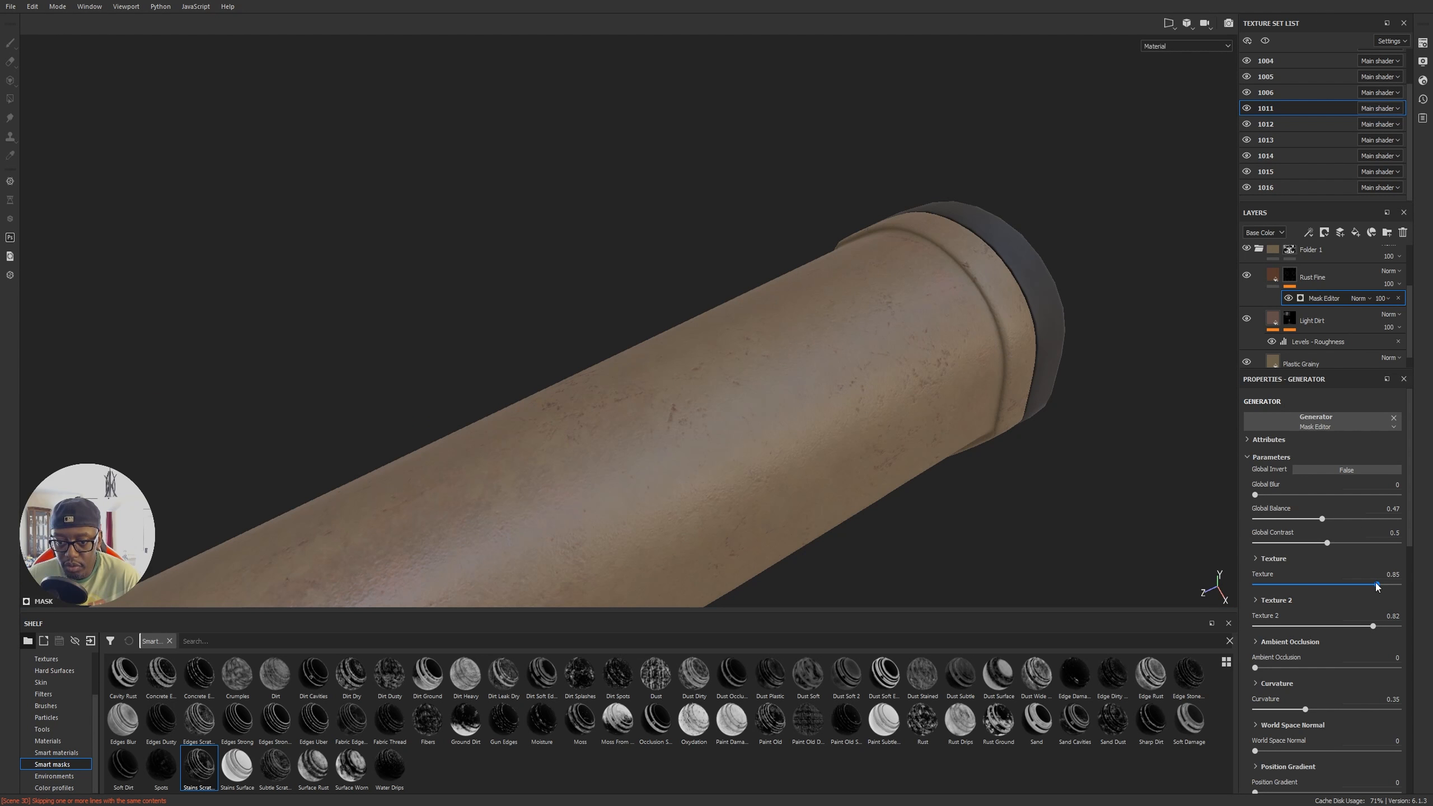
alt+drag(1005, 550, 955, 262)
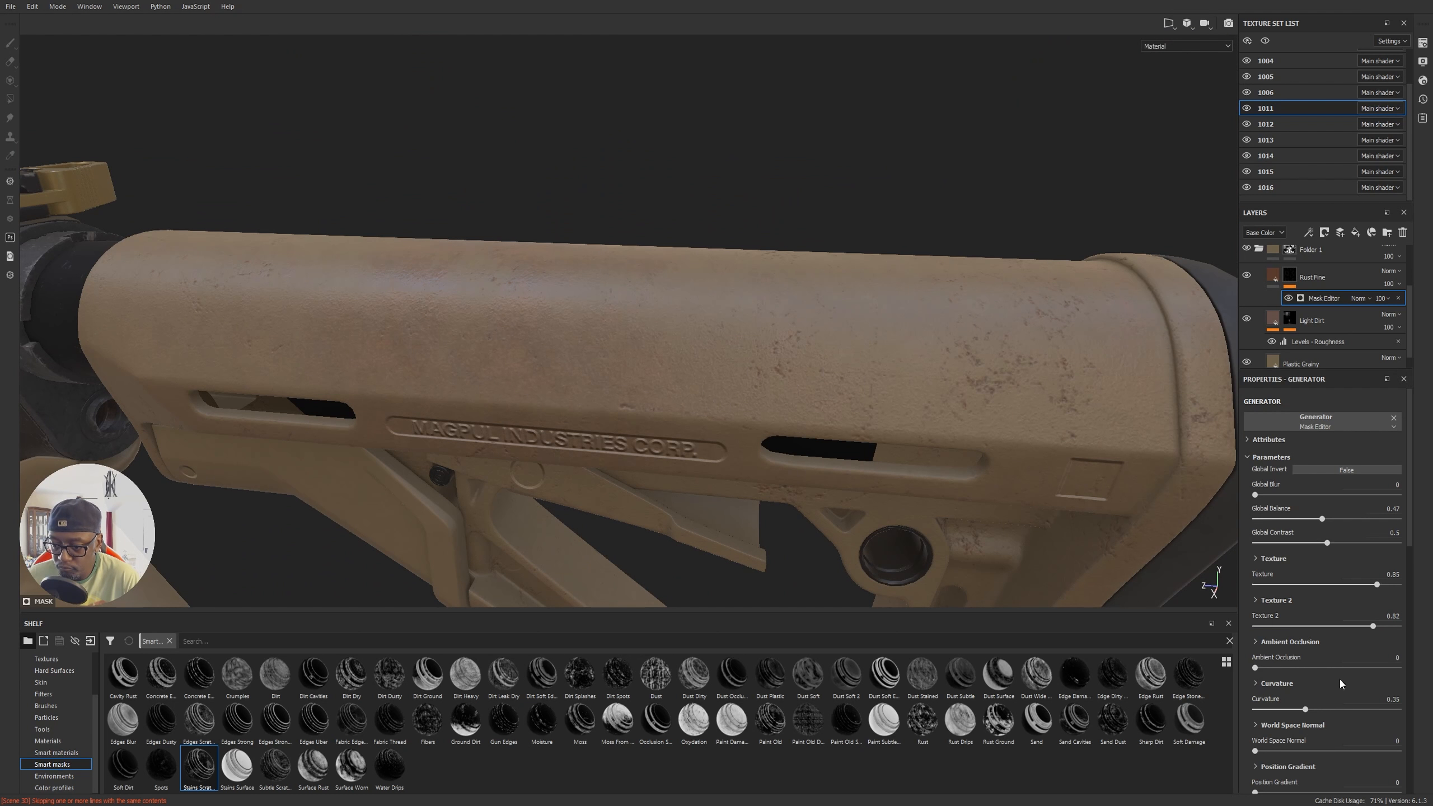
Step: Review the mask generator's texture image inputs and examine the scratches on all sides of the buttstock
scroll(1339, 680, down, 3)
scroll(1339, 683, down, 6)
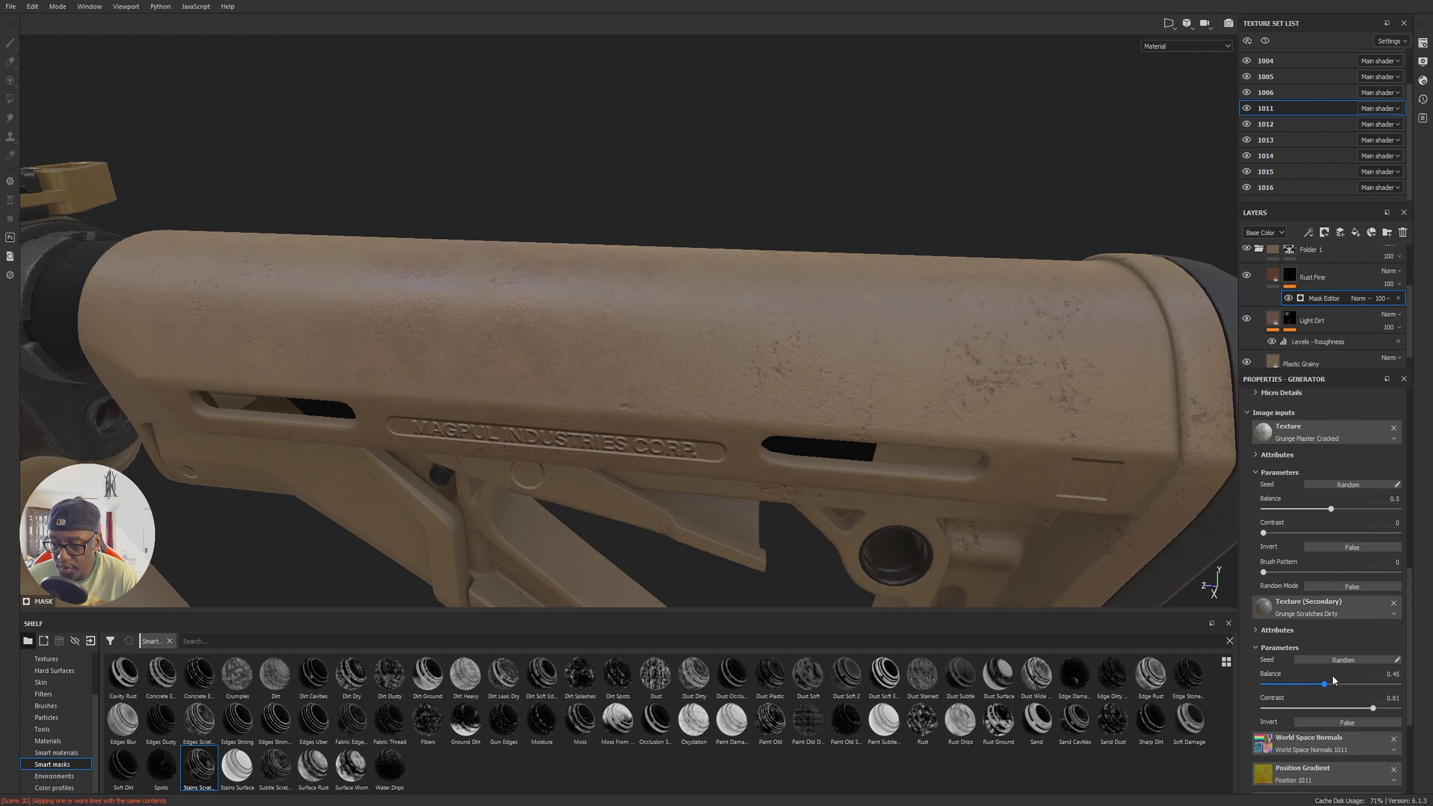
alt+drag(662, 320, 845, 400)
alt+right_drag(845, 400, 570, 225)
alt+drag(1016, 338, 861, 283)
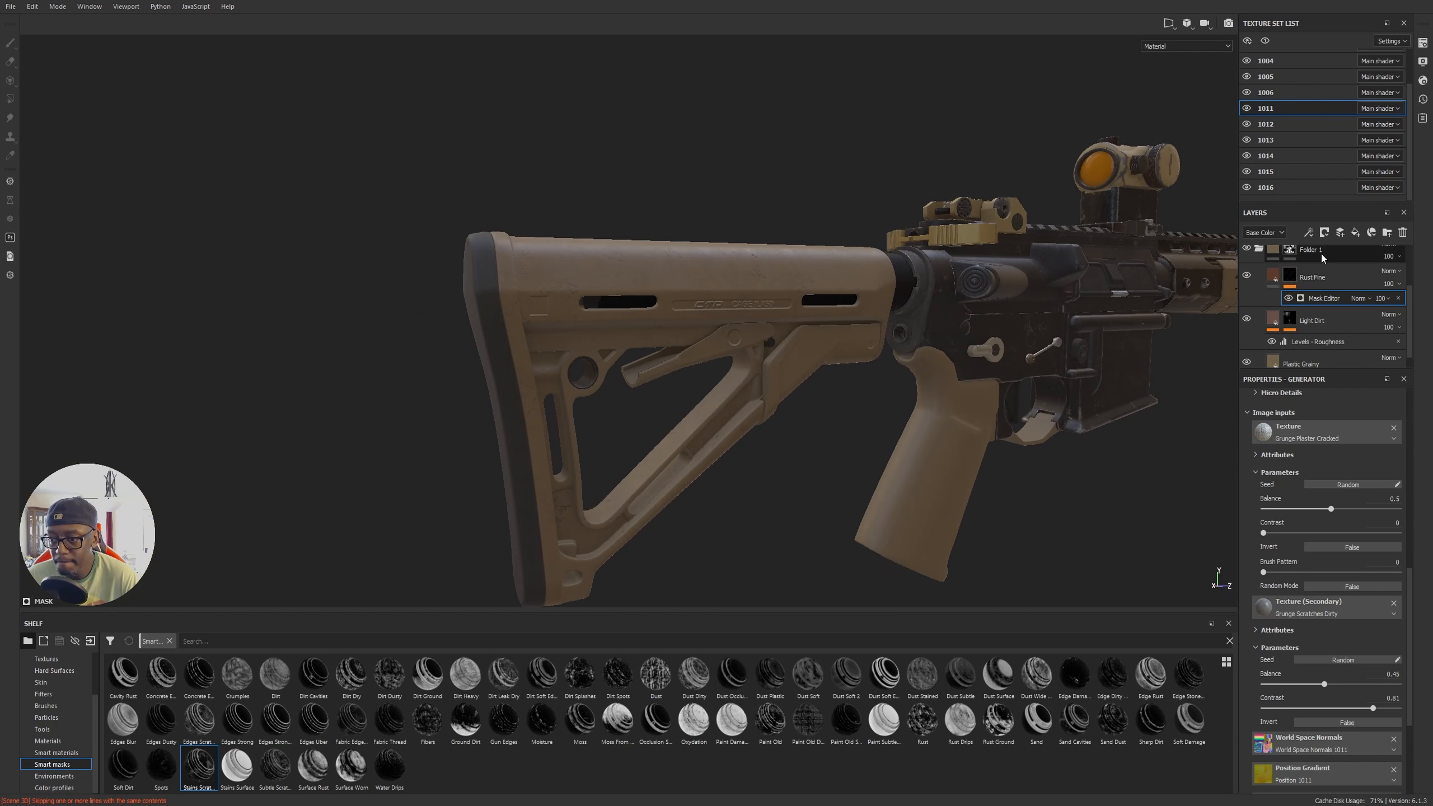
alt+drag(594, 251, 1281, 390)
alt+middle_drag(745, 442, 846, 466)
alt+right_drag(847, 466, 1138, 477)
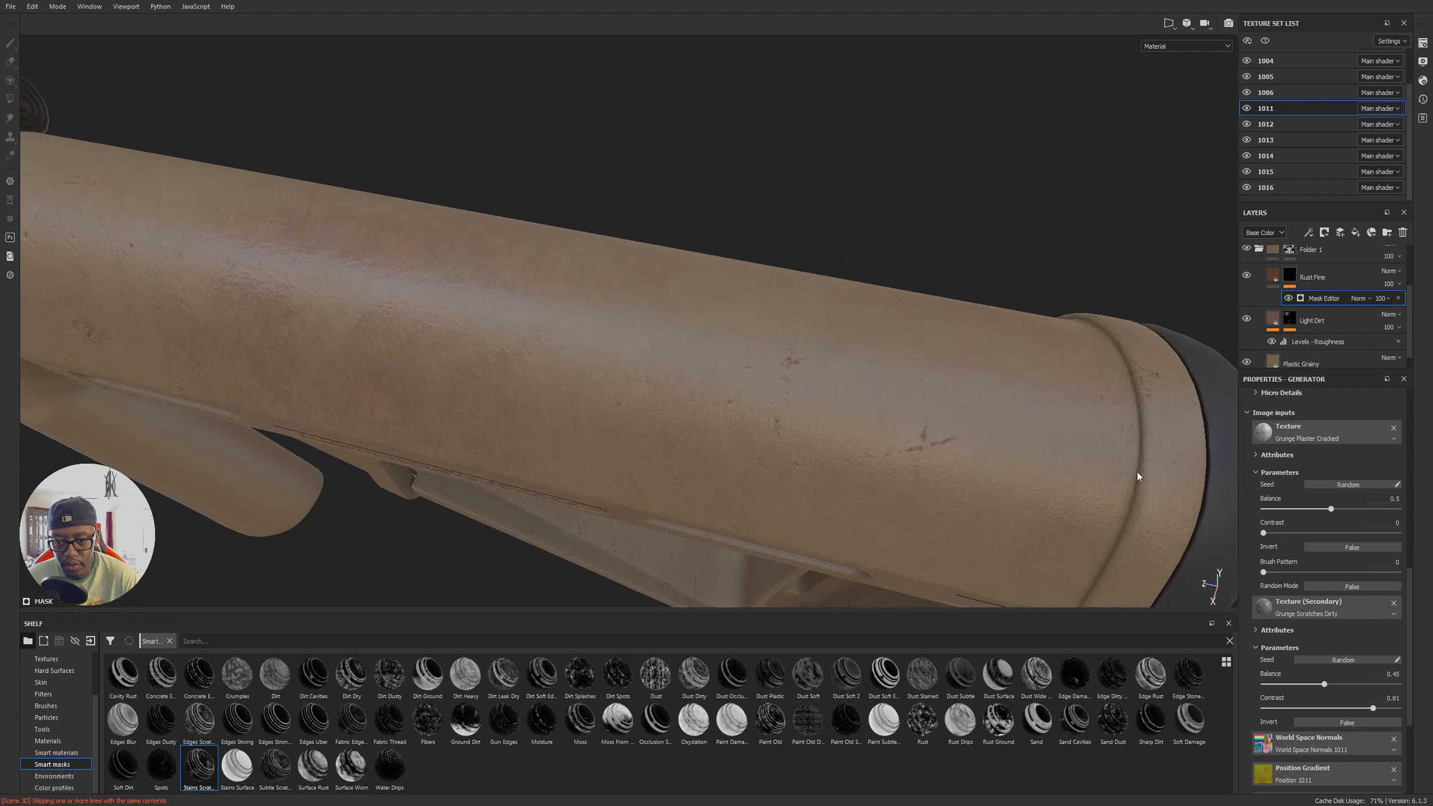
alt+middle_drag(1138, 477, 1100, 432)
click(1314, 277)
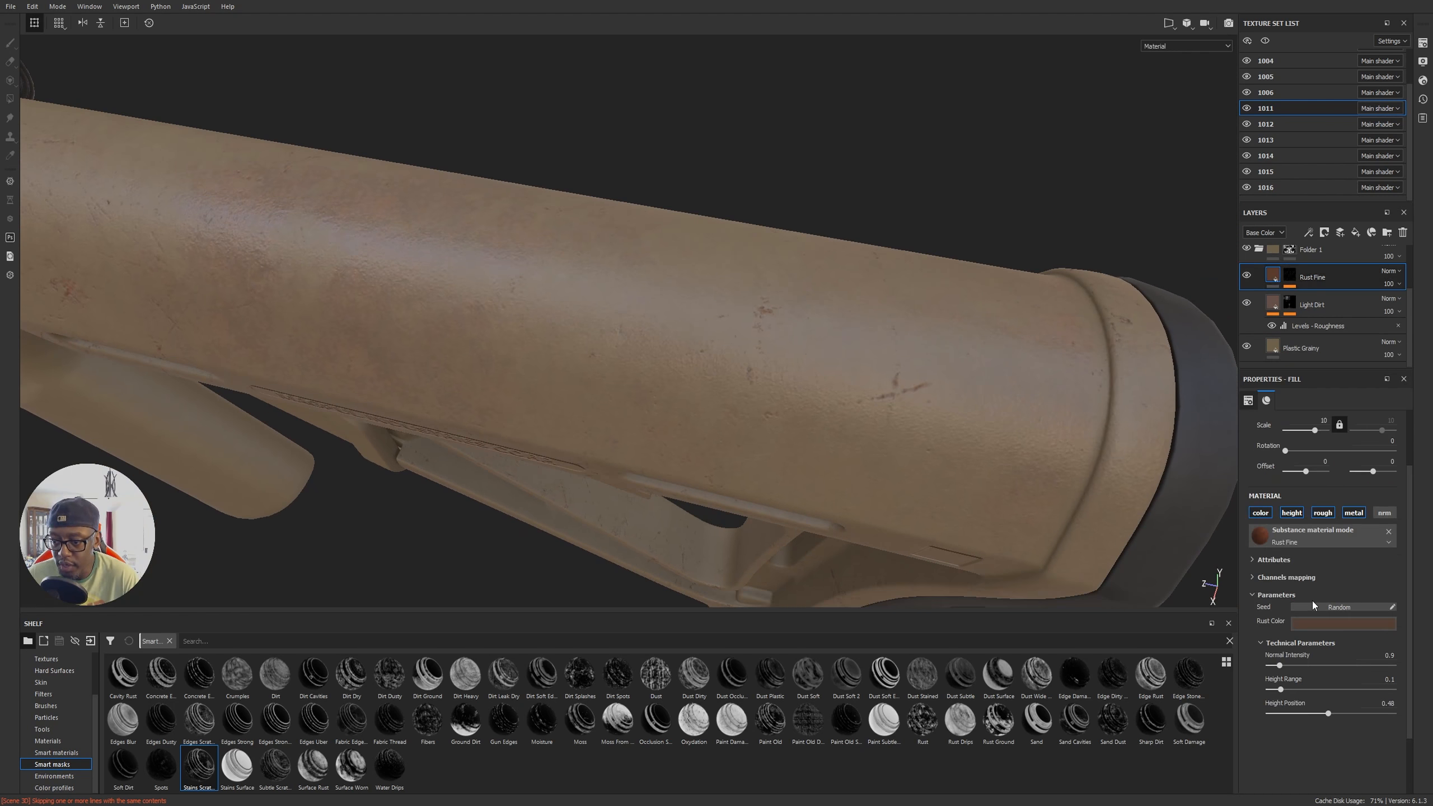
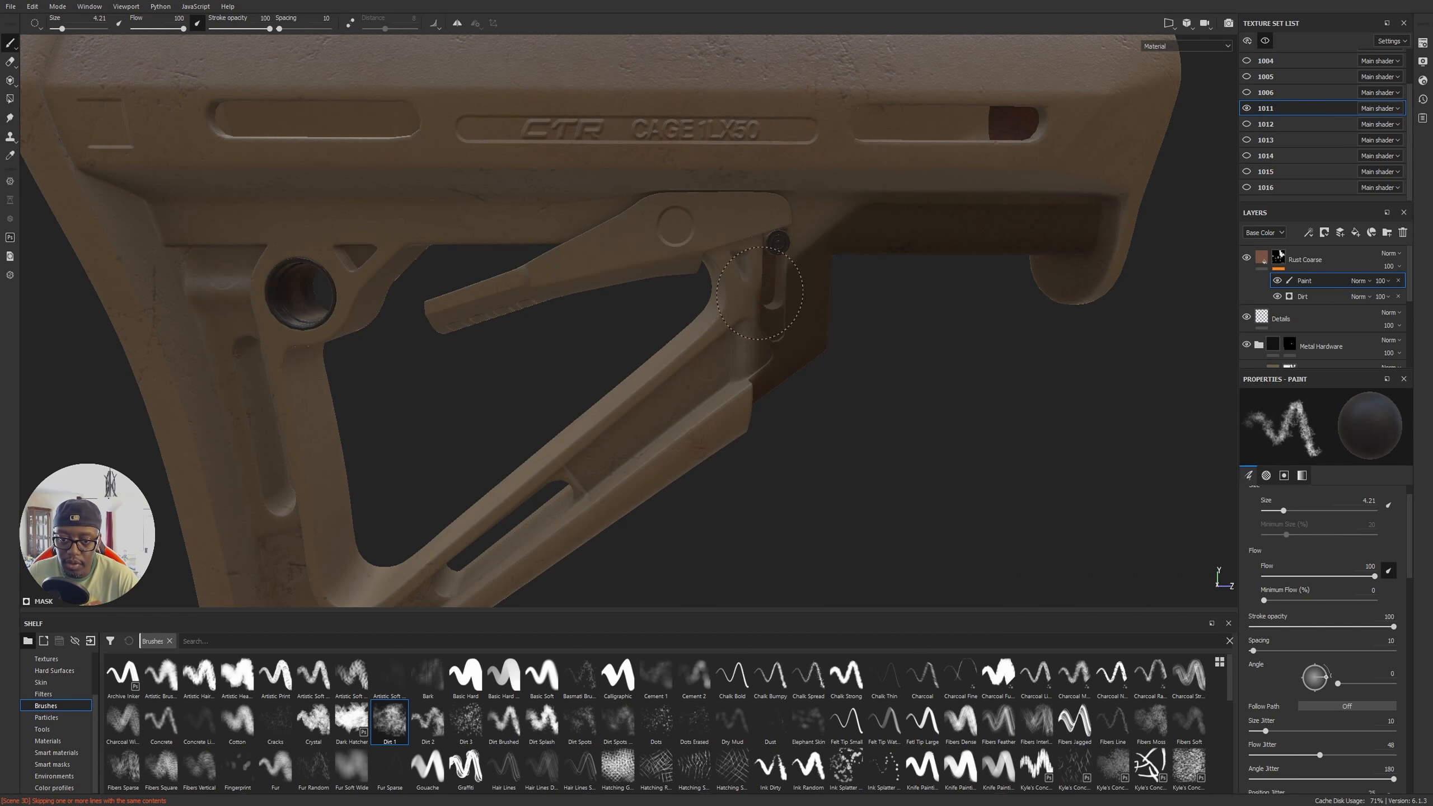
Step: Examine the isolated buttstock's inner channel, struts and underside for the painted Rust Coarse dirt coverage
mouse_move(898, 418)
alt+mouse_down()
mouse_move(944, 412)
mouse_move(1134, 463)
alt+mouse_up()
mouse_move(835, 361)
alt+mouse_down()
mouse_move(982, 306)
mouse_move(880, 372)
alt+mouse_up()
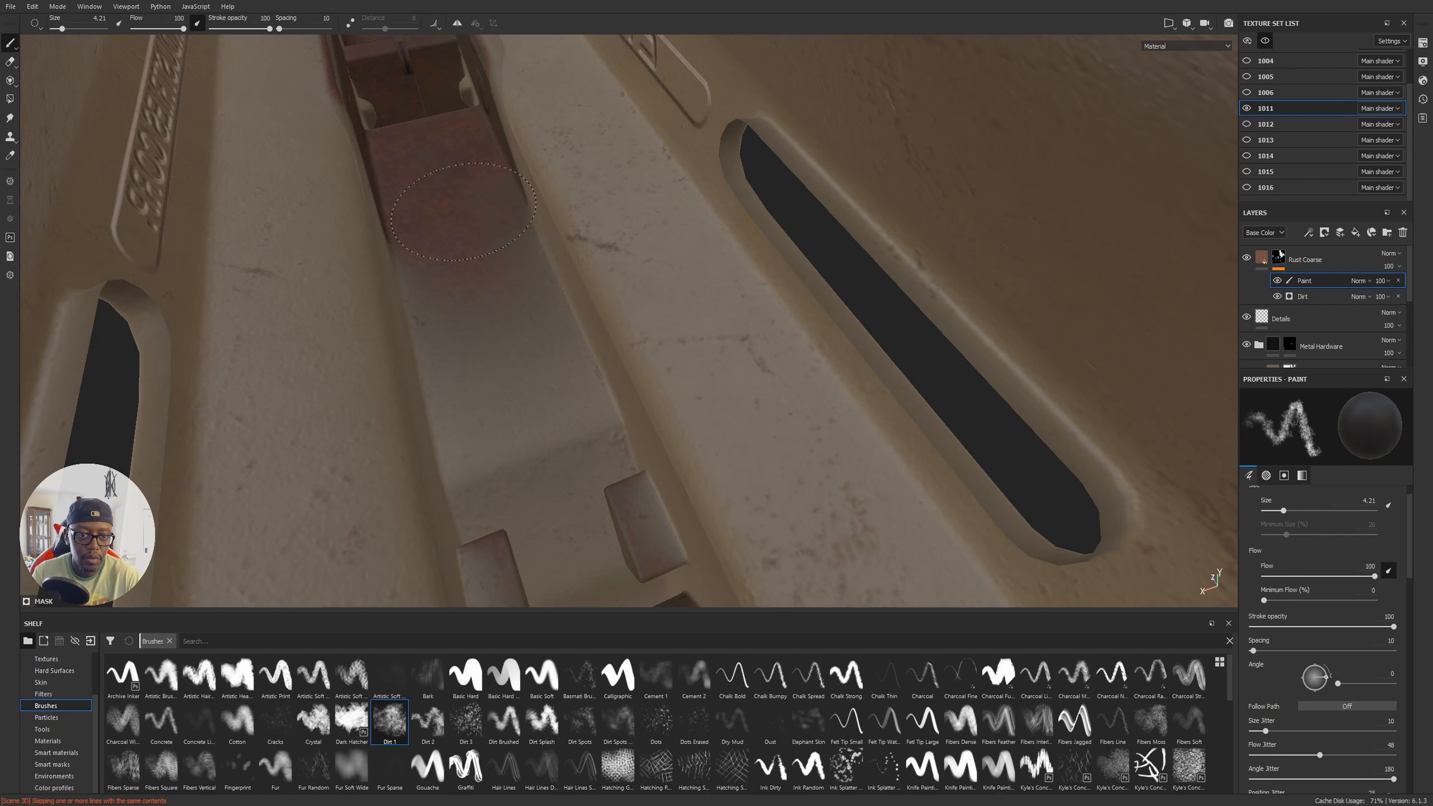
mouse_move(550, 272)
alt+mouse_down()
mouse_move(739, 125)
mouse_move(826, 234)
mouse_move(708, 346)
mouse_move(604, 25)
alt+mouse_up()
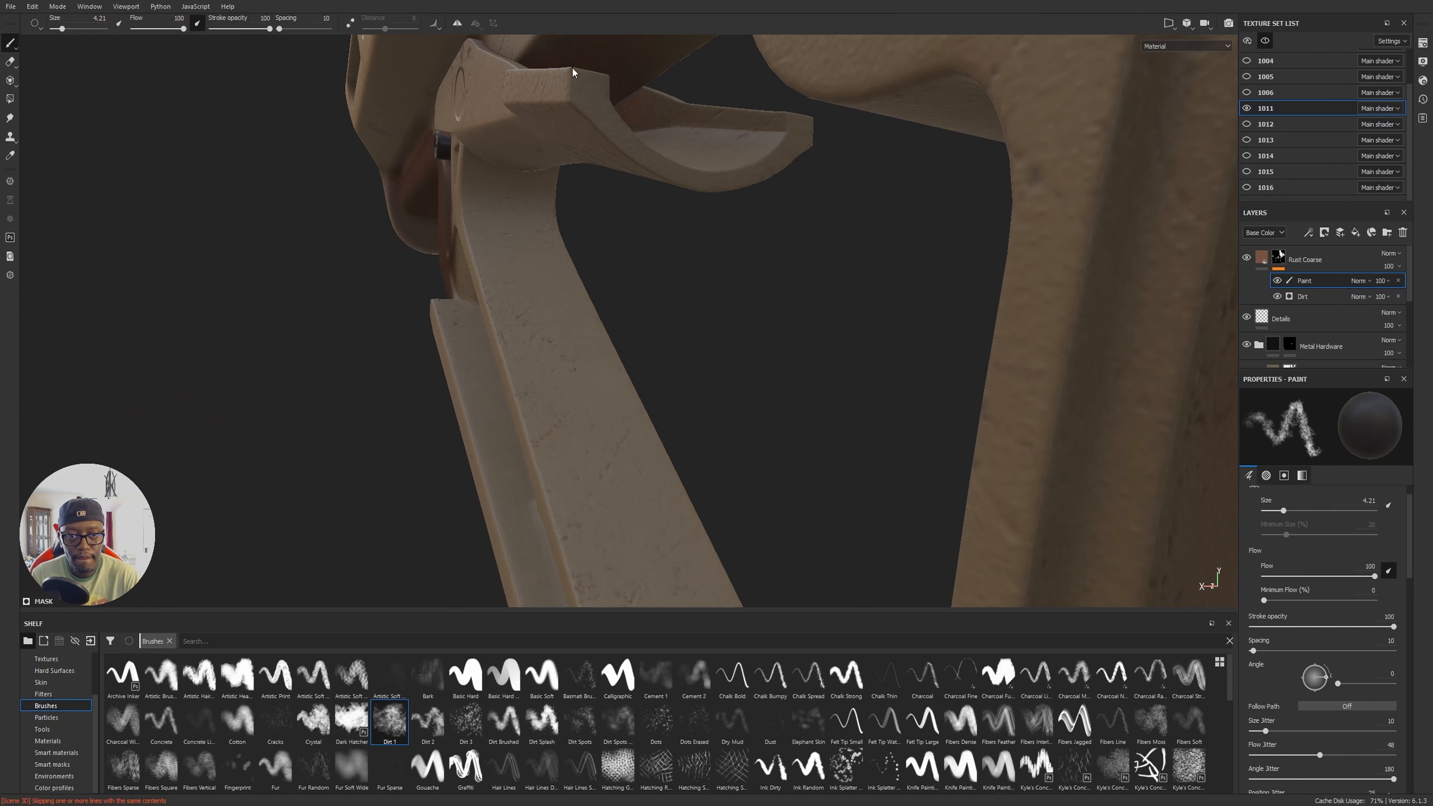
mouse_move(565, 76)
alt+mouse_down()
mouse_move(805, 293)
mouse_move(544, 397)
mouse_move(778, 416)
mouse_move(733, 365)
mouse_move(799, 287)
mouse_move(773, 319)
alt+mouse_up()
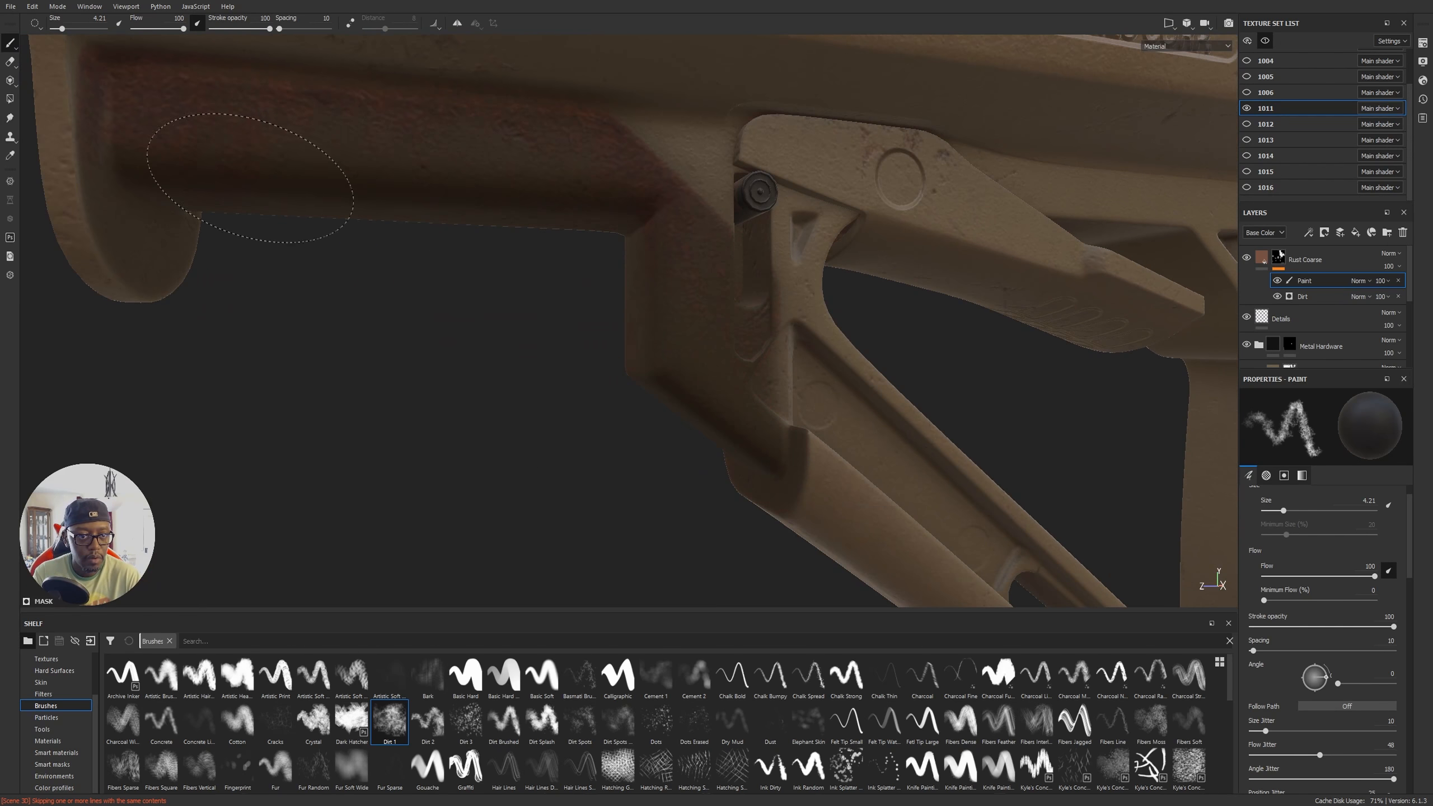
scroll(632, 271, down, 6)
alt+drag(576, 237, 801, 165)
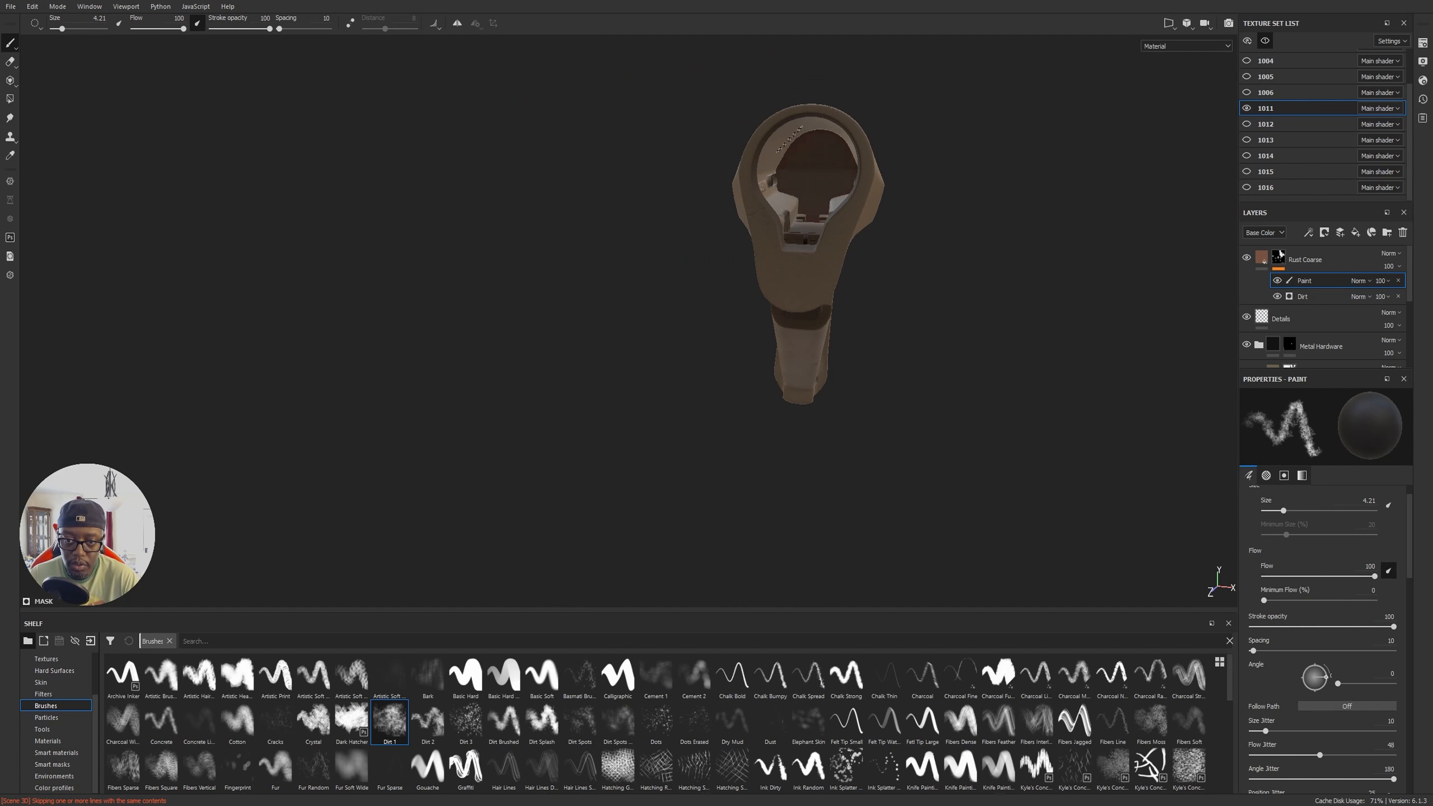
mouse_move(826, 233)
alt+mouse_down()
mouse_move(927, 304)
mouse_move(1088, 305)
alt+mouse_up()
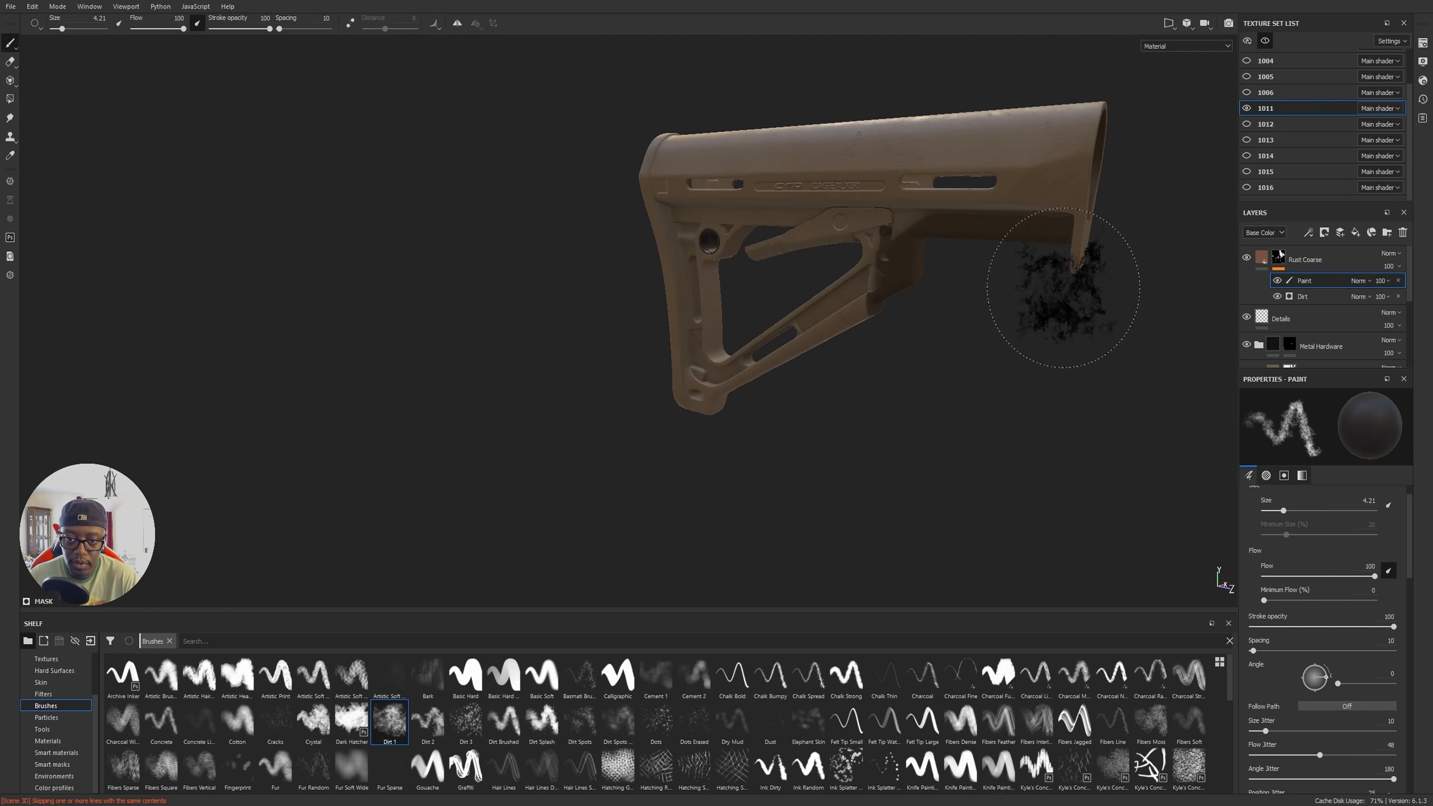
alt+drag(894, 227, 835, 248)
Step: Show all texture sets again and set the dirt level of the Rust Coarse mask's Dirt generator to 0.22
click(1265, 41)
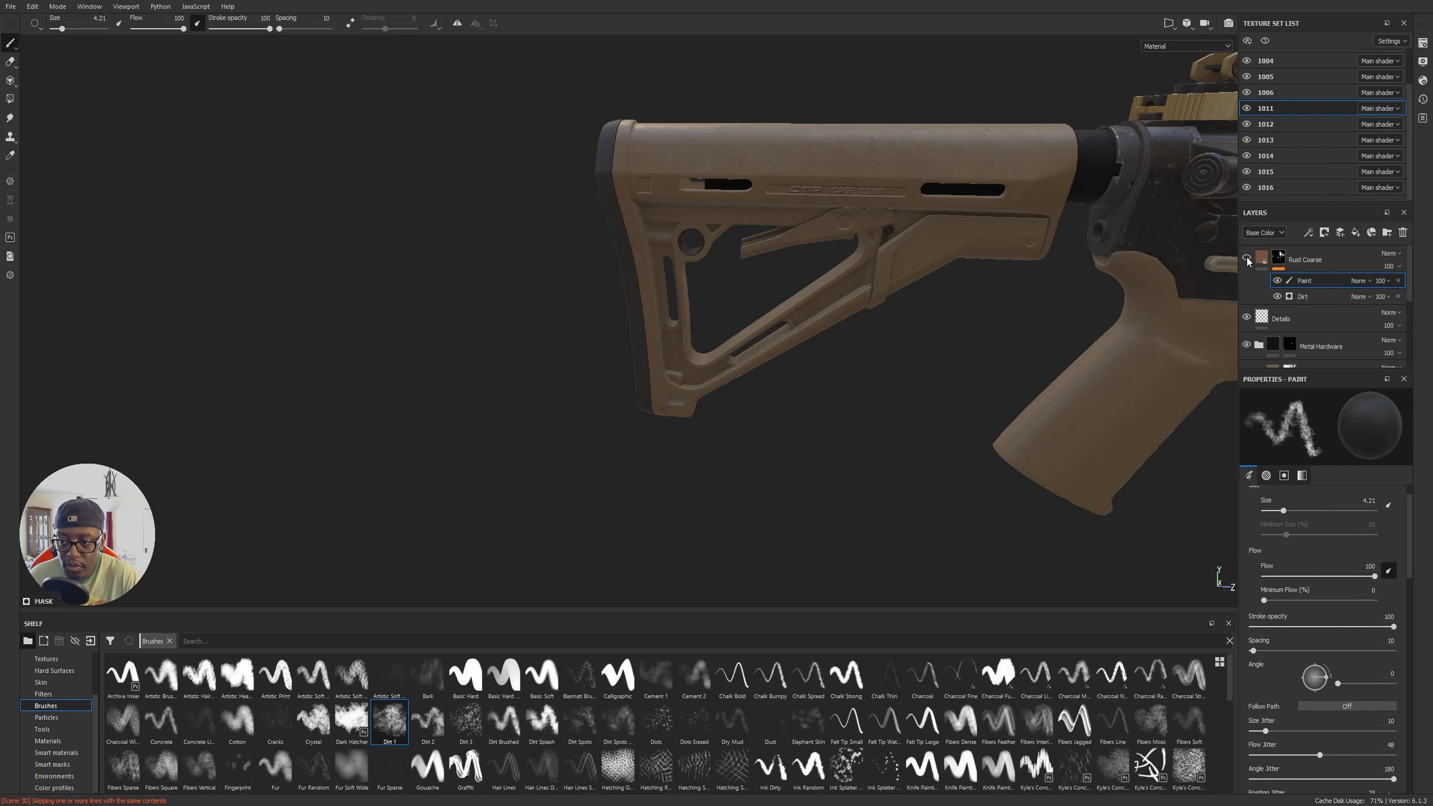
click(1309, 294)
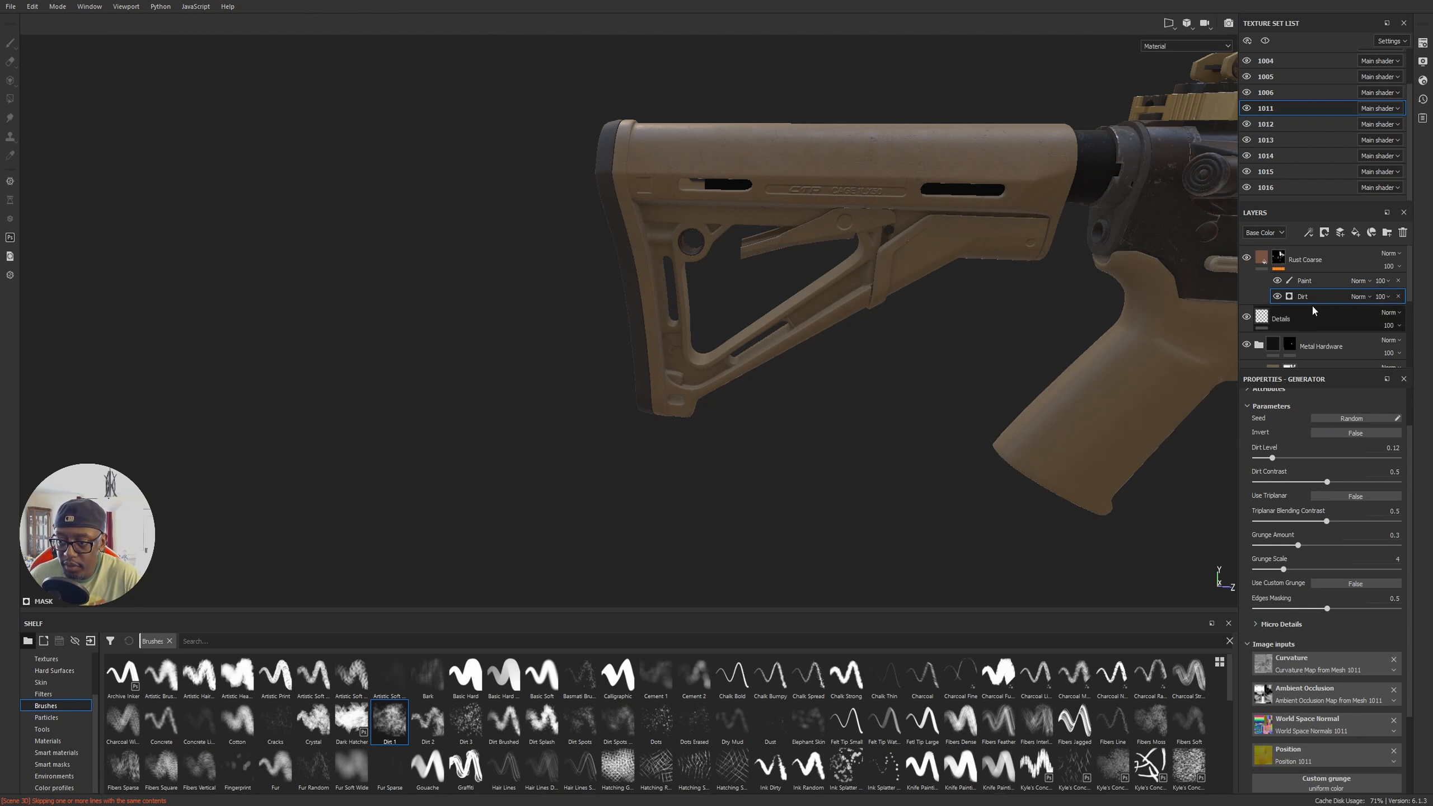
mouse_move(1274, 459)
mouse_down()
mouse_move(1298, 459)
mouse_move(1288, 467)
mouse_up()
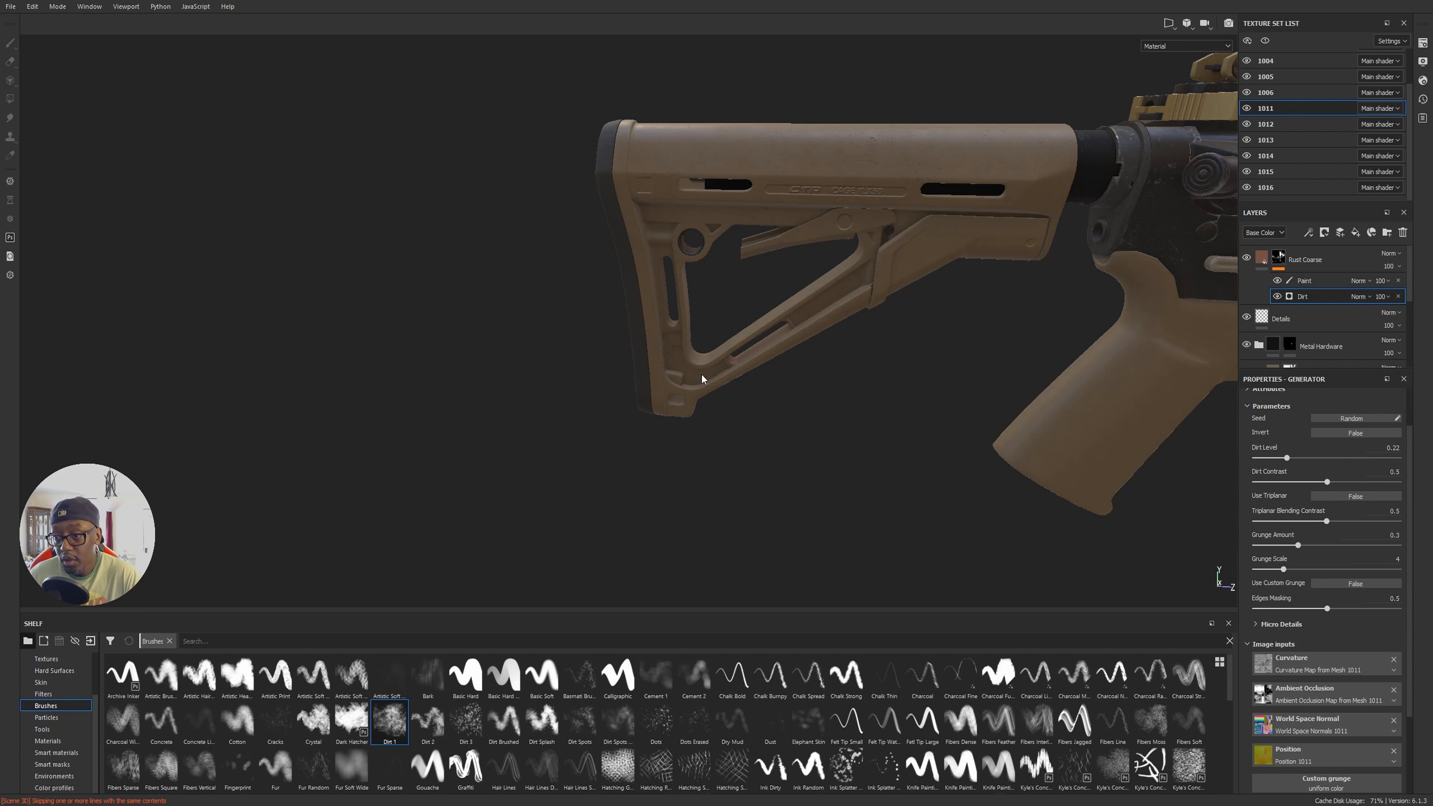
Step: Adjust the Rust Coarse layer's rust color to a muted brown
click(1259, 259)
click(1308, 622)
drag(1418, 694, 1396, 717)
alt+drag(563, 240, 740, 392)
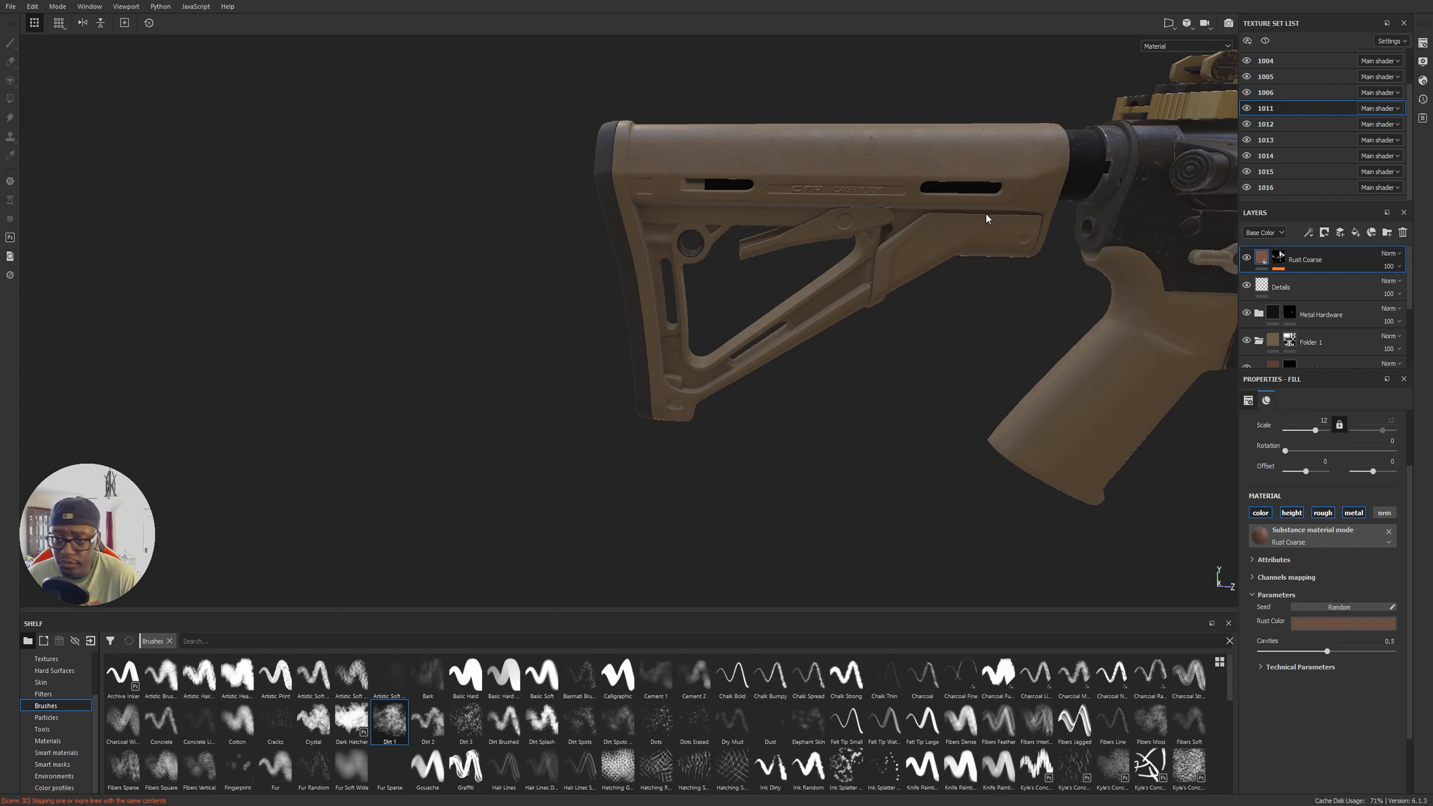
Step: Copy the Scratches and Light Dirt layers from Folder 1 of the buttstock's texture set 1011
alt+drag(835, 107, 790, 147)
alt+right_drag(789, 226, 880, 237)
alt+middle_drag(1173, 327, 937, 304)
scroll(1287, 281, down, 5)
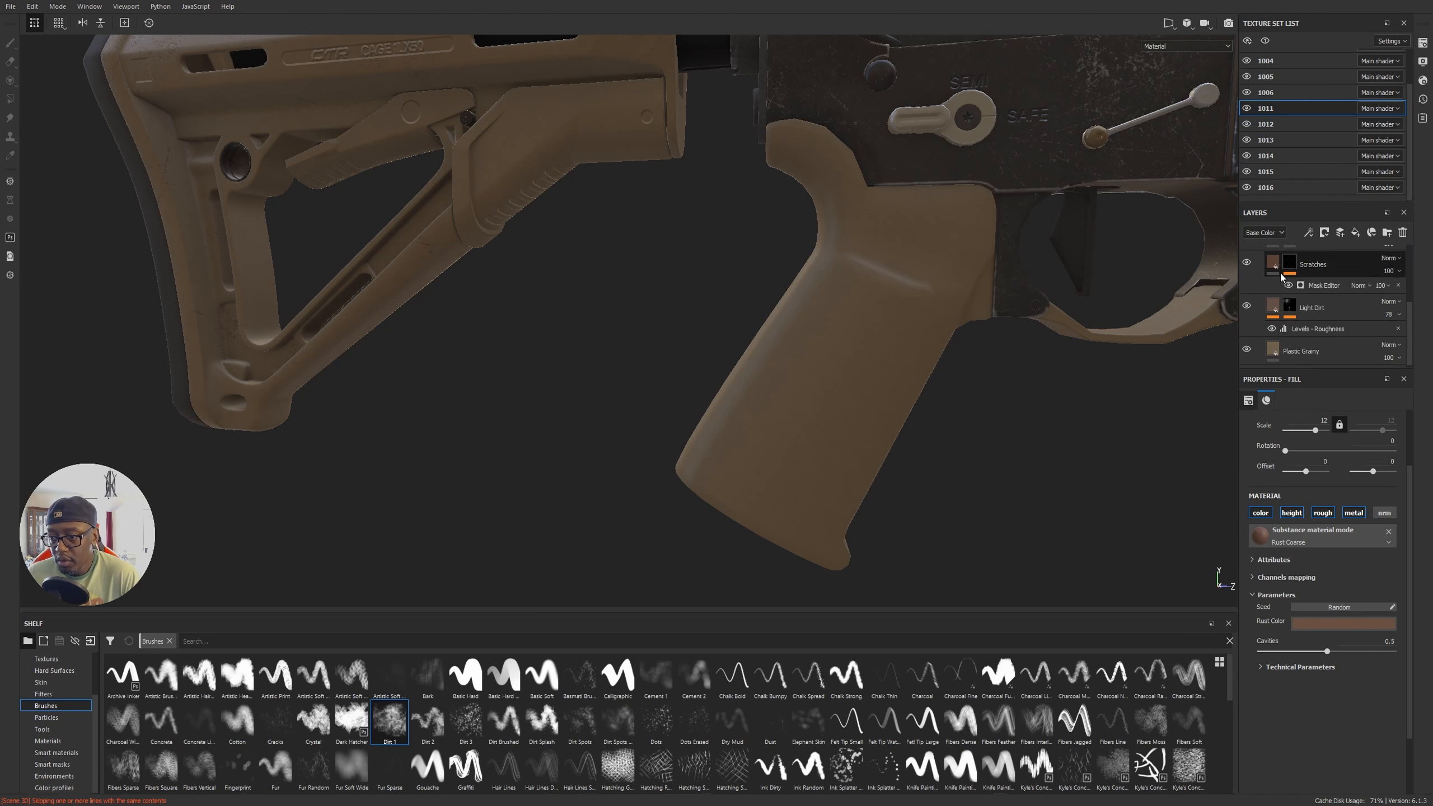
scroll(1339, 304, up, 1)
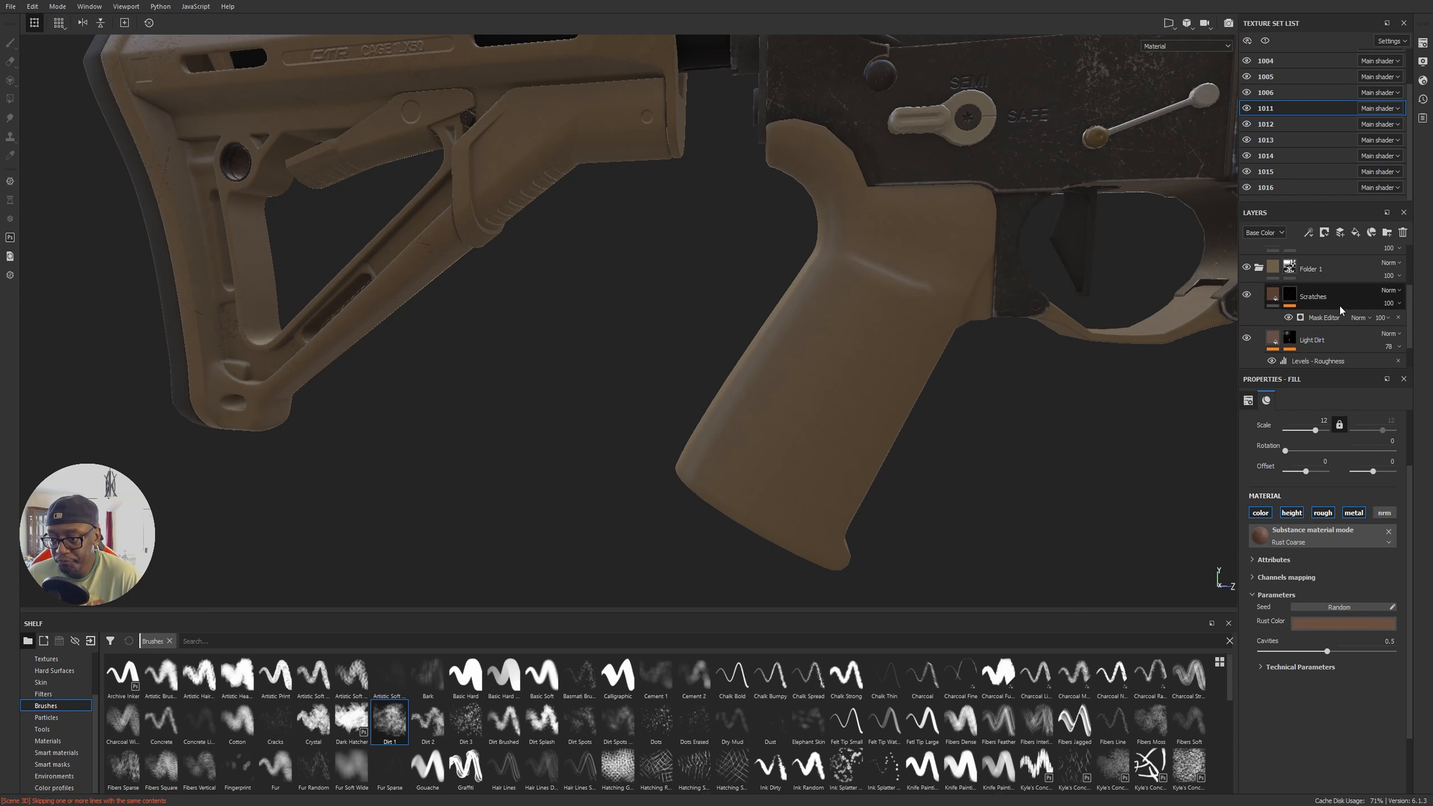
click(1288, 298)
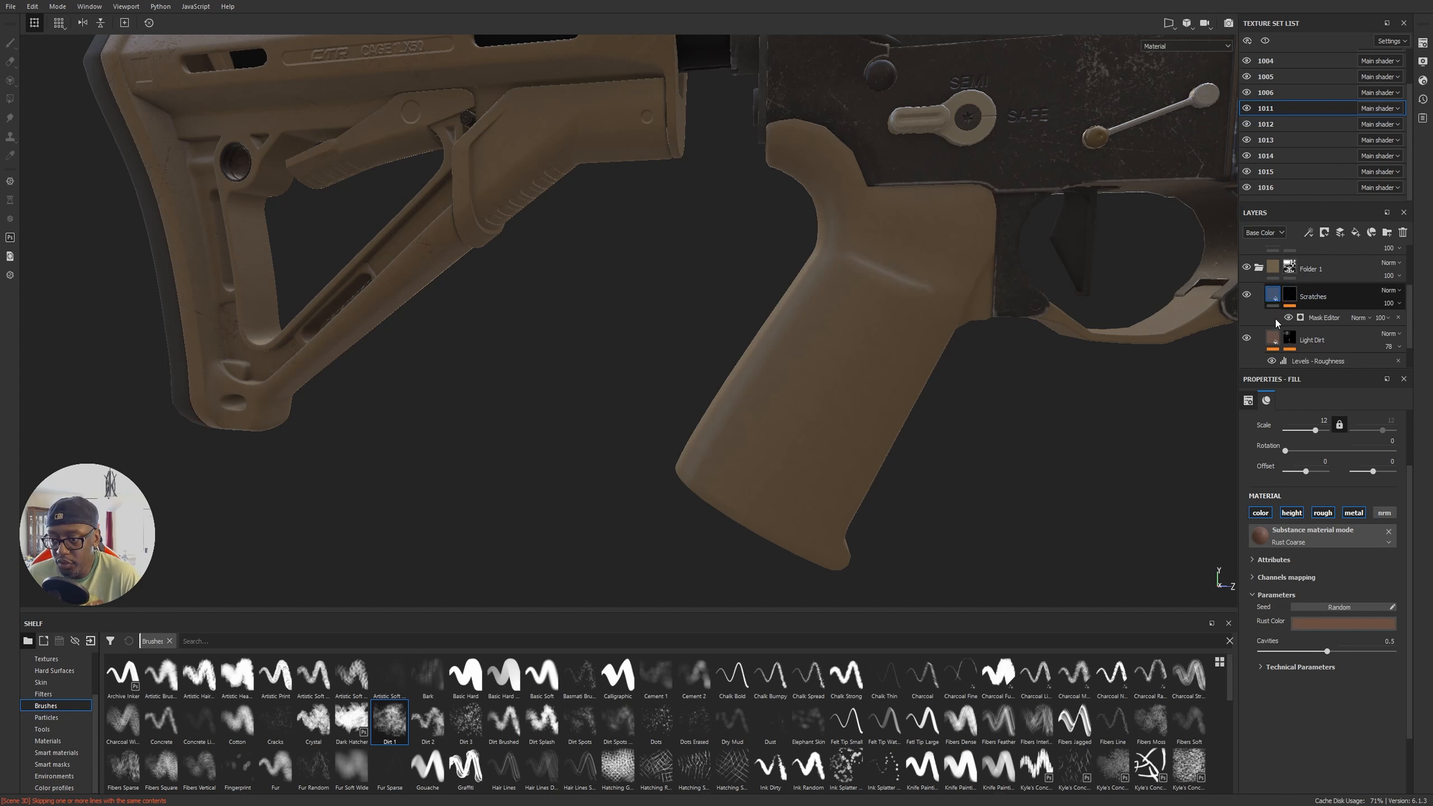
click(1274, 296)
click(1273, 322)
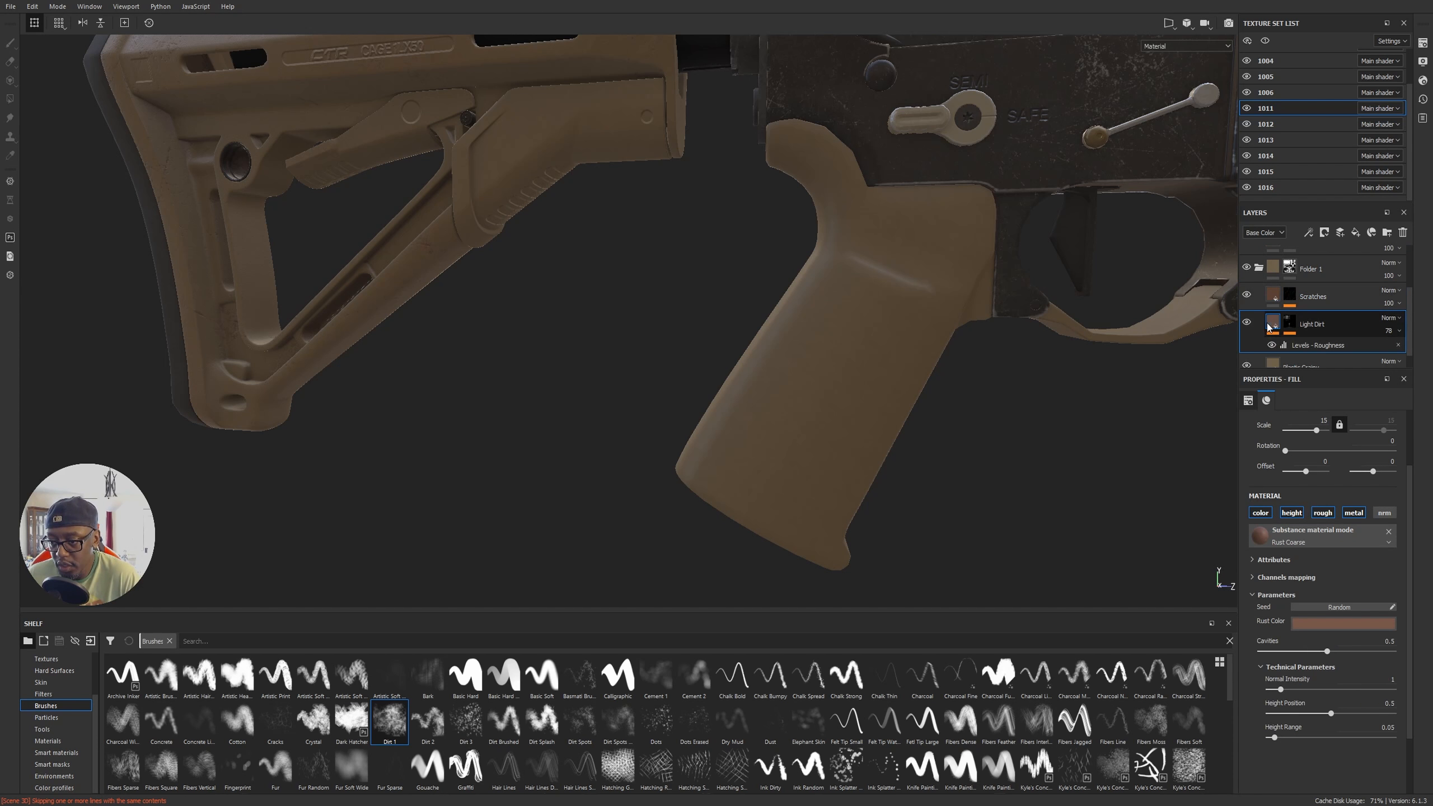
click(1273, 297)
click(1273, 325)
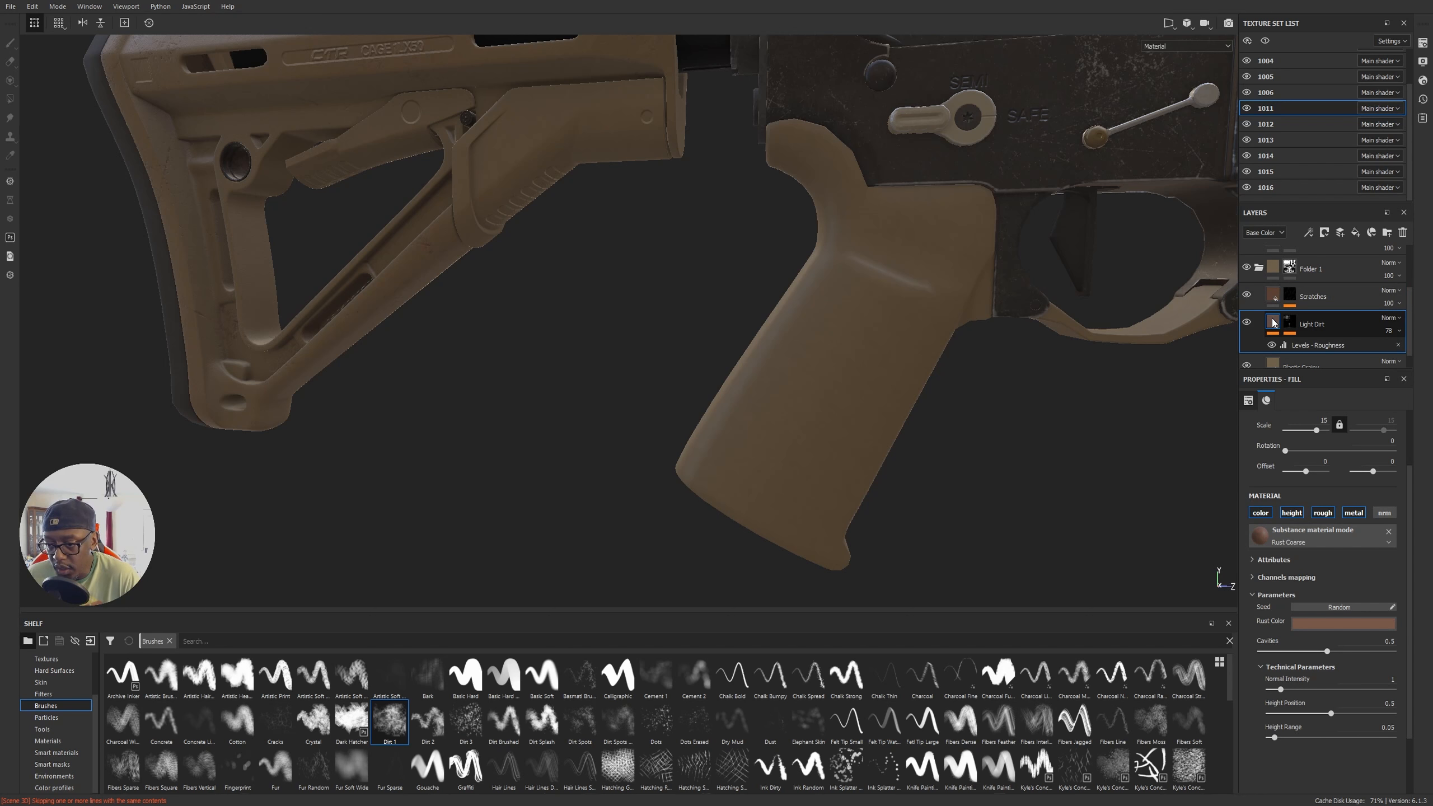
scroll(1292, 314, down, 1)
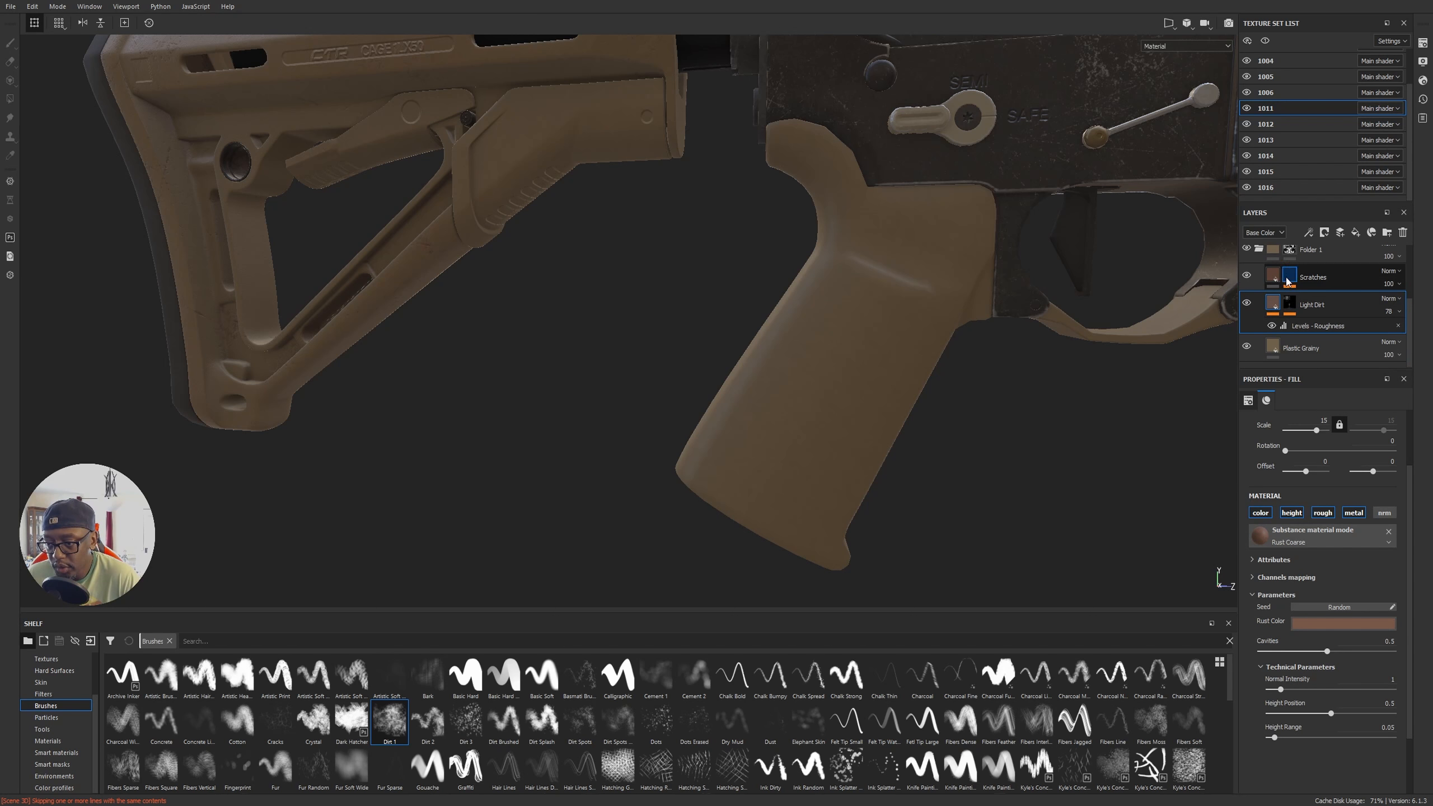
ctrl+click(1380, 287)
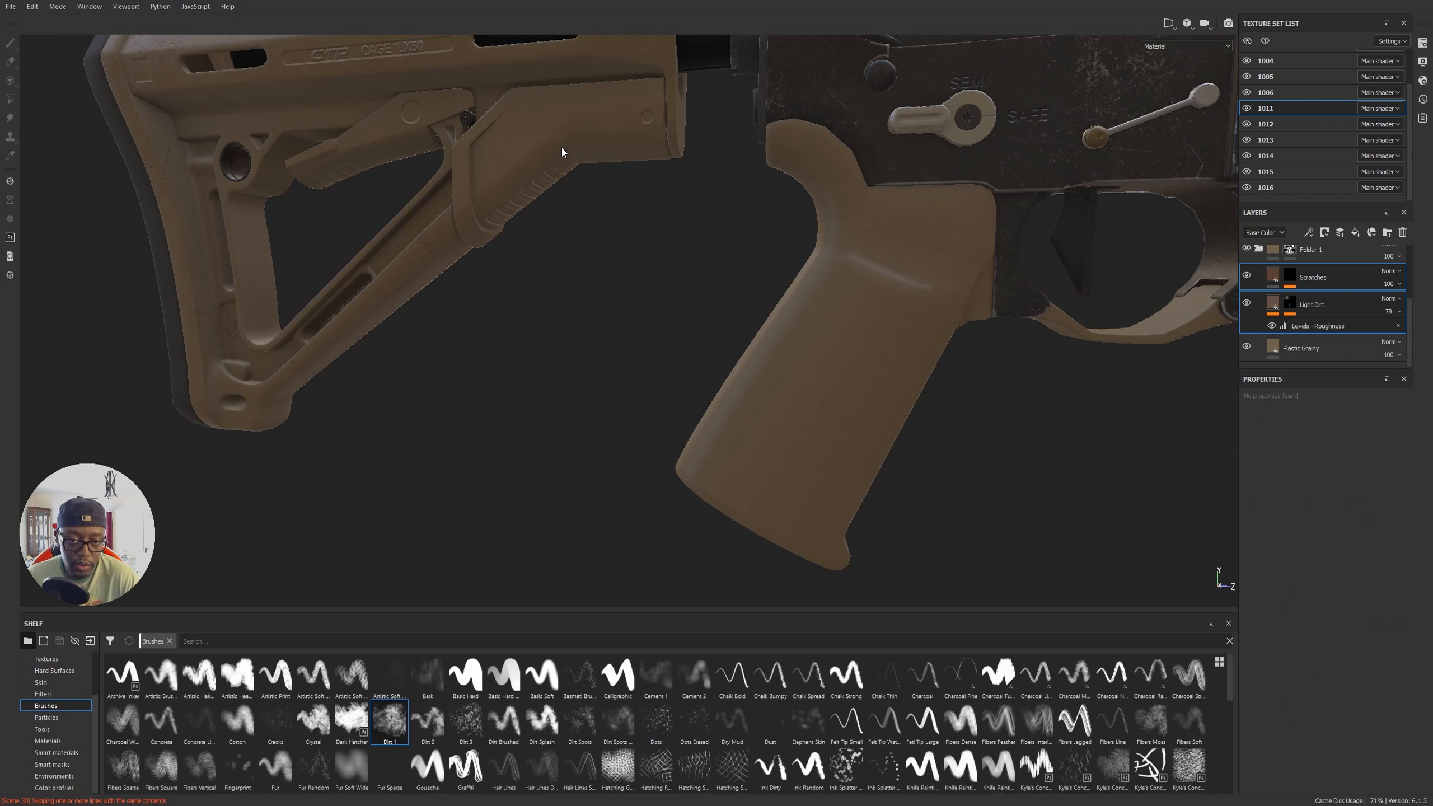
Step: In texture set 1012, check what the FDE layer covers by toggling its visibility and group that layer into a new folder
scroll(558, 153, down, 5)
click(1265, 125)
scroll(1320, 316, down, 5)
click(1247, 346)
click(1247, 346)
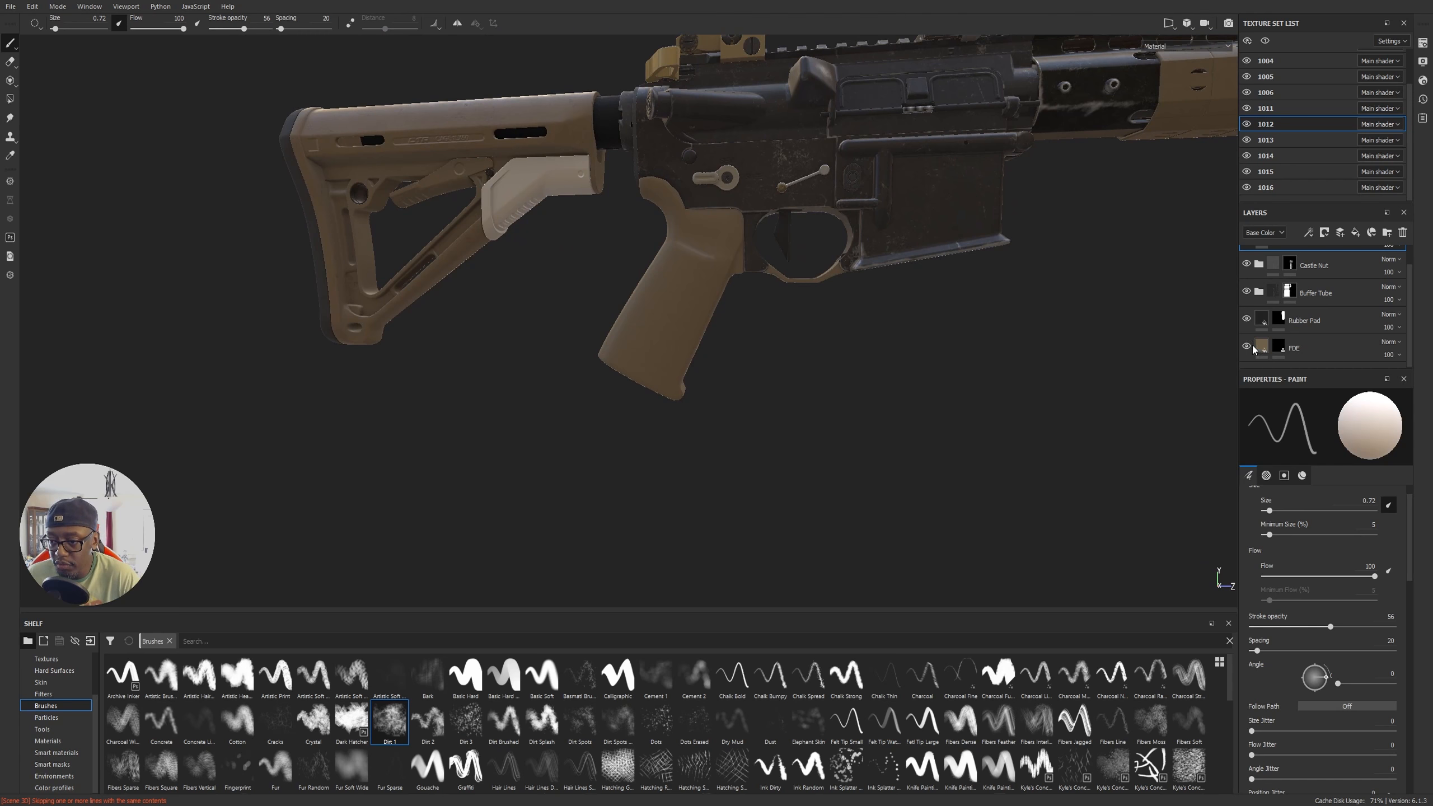
click(1330, 345)
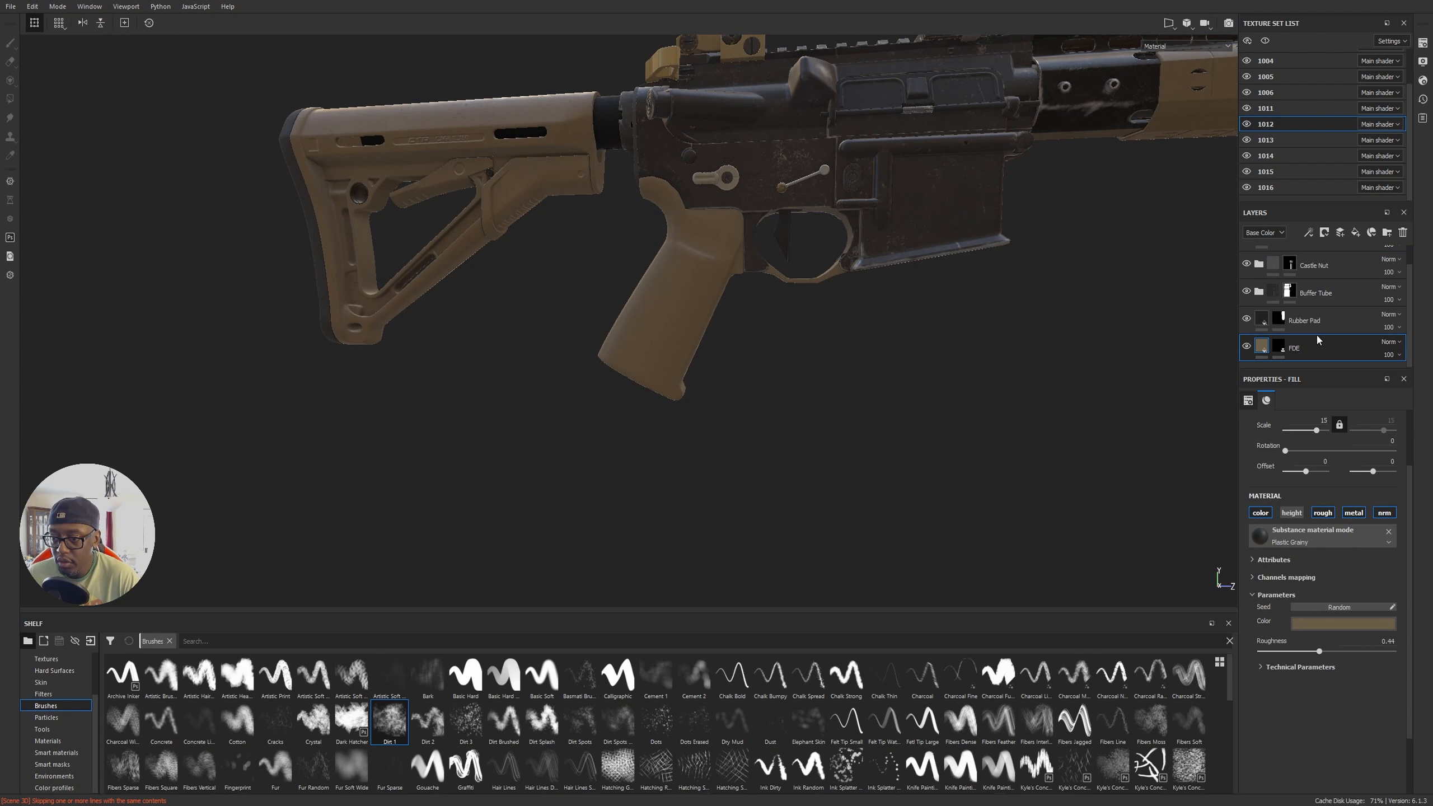
key(ctrl+g)
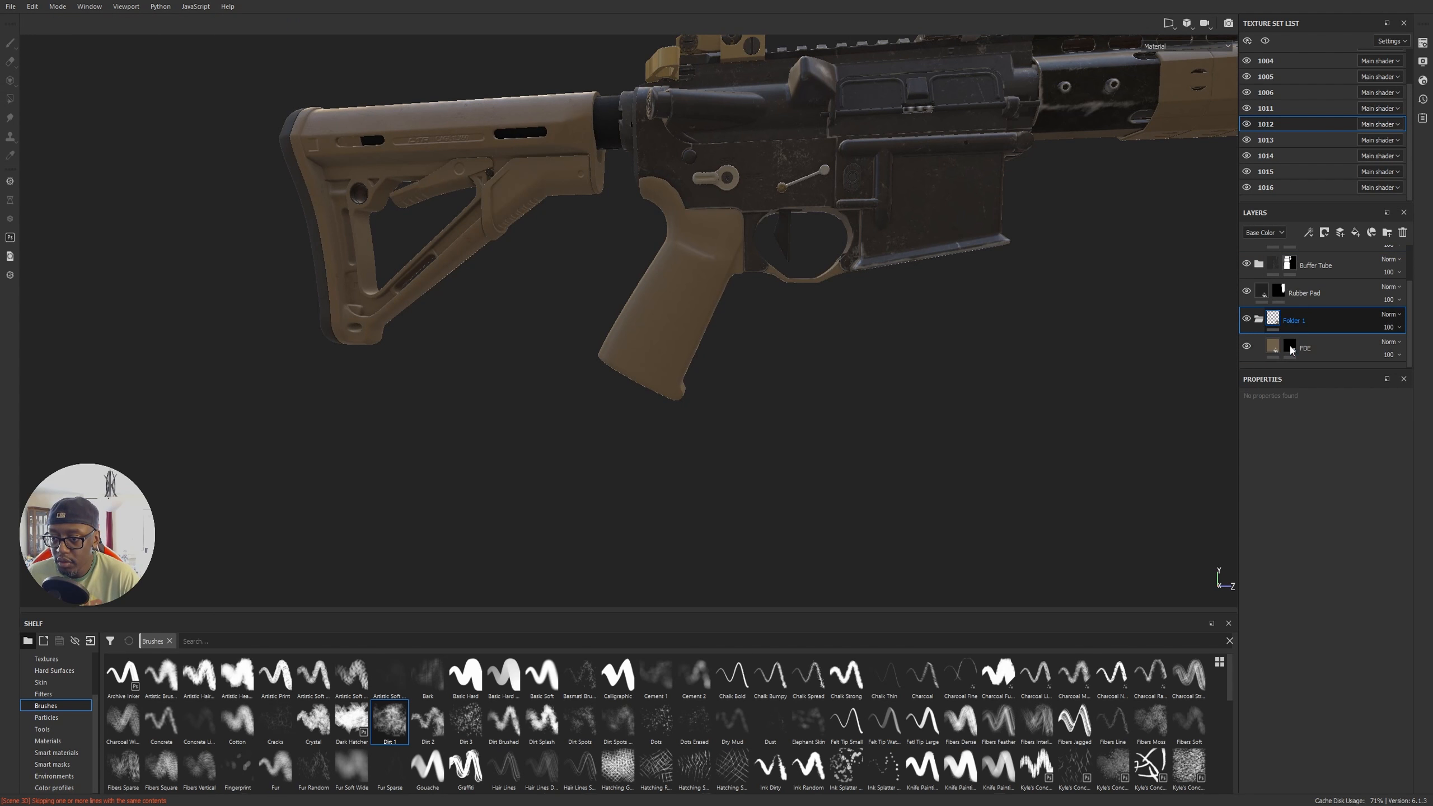
Step: Rename the folder containing the FDE layer to "Friction Lock"
double_click(1294, 321)
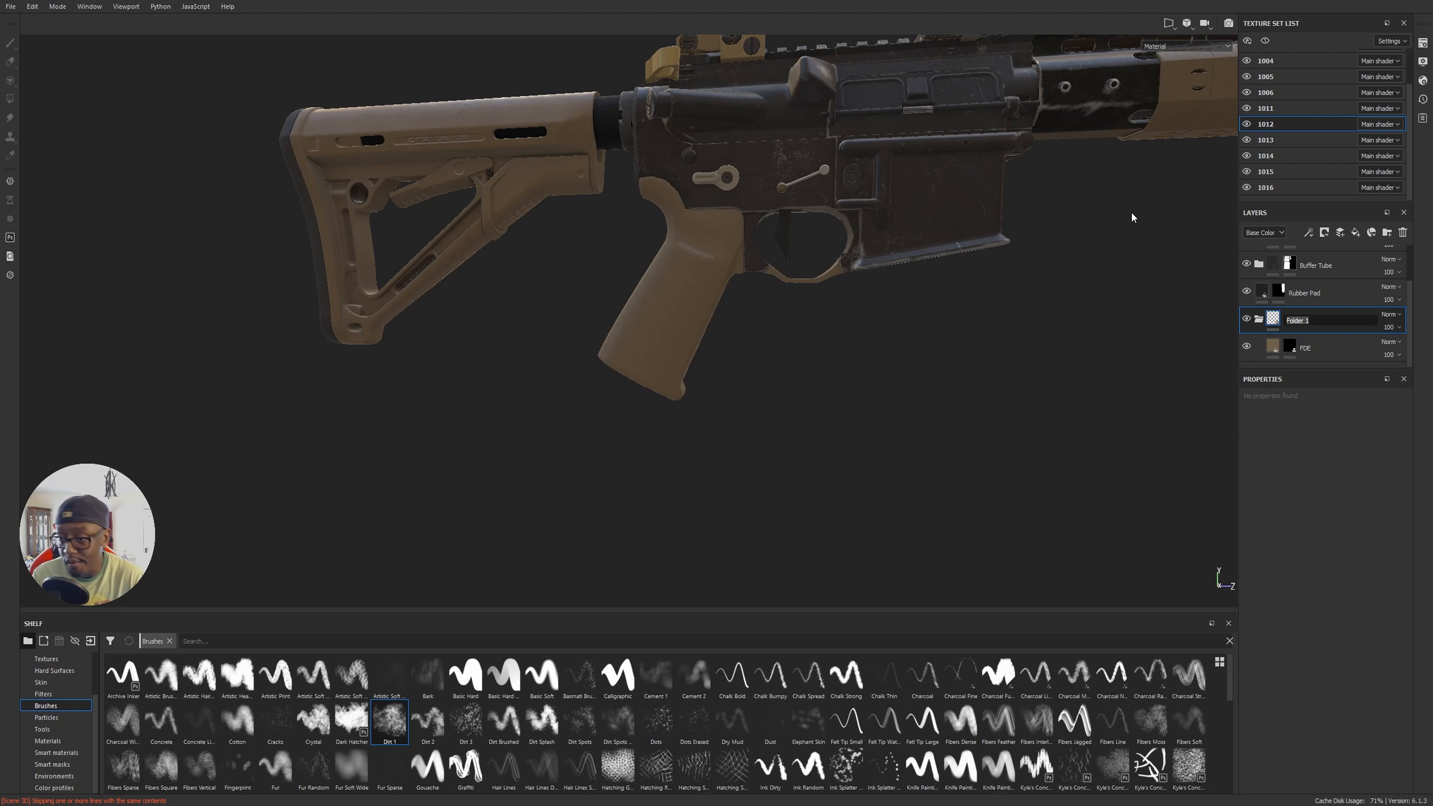
text(FR)
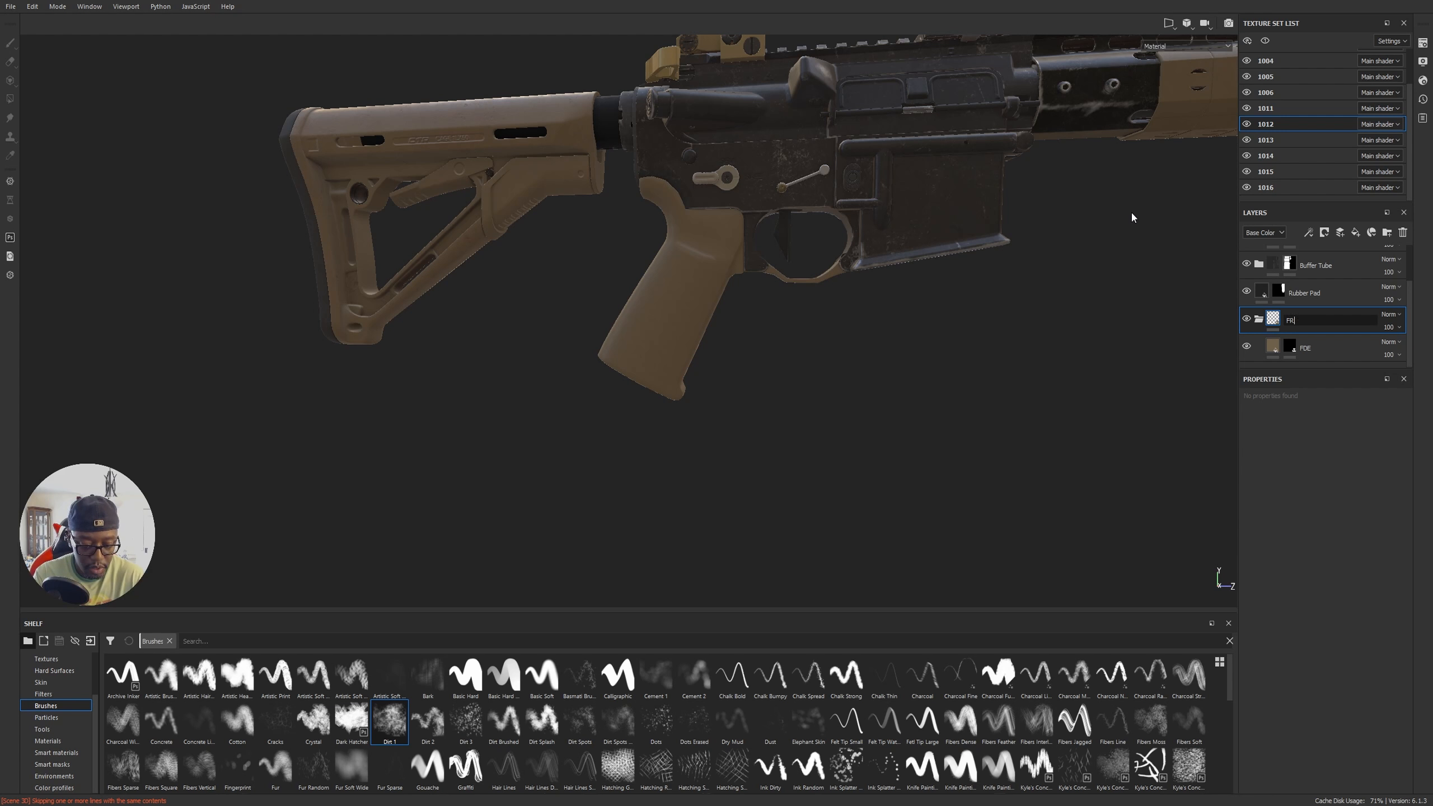
key(BackSpace)
key(BackSpace)
key(BackSpace)
key(BackSpace)
key(BackSpace)
key(BackSpace)
text(ri)
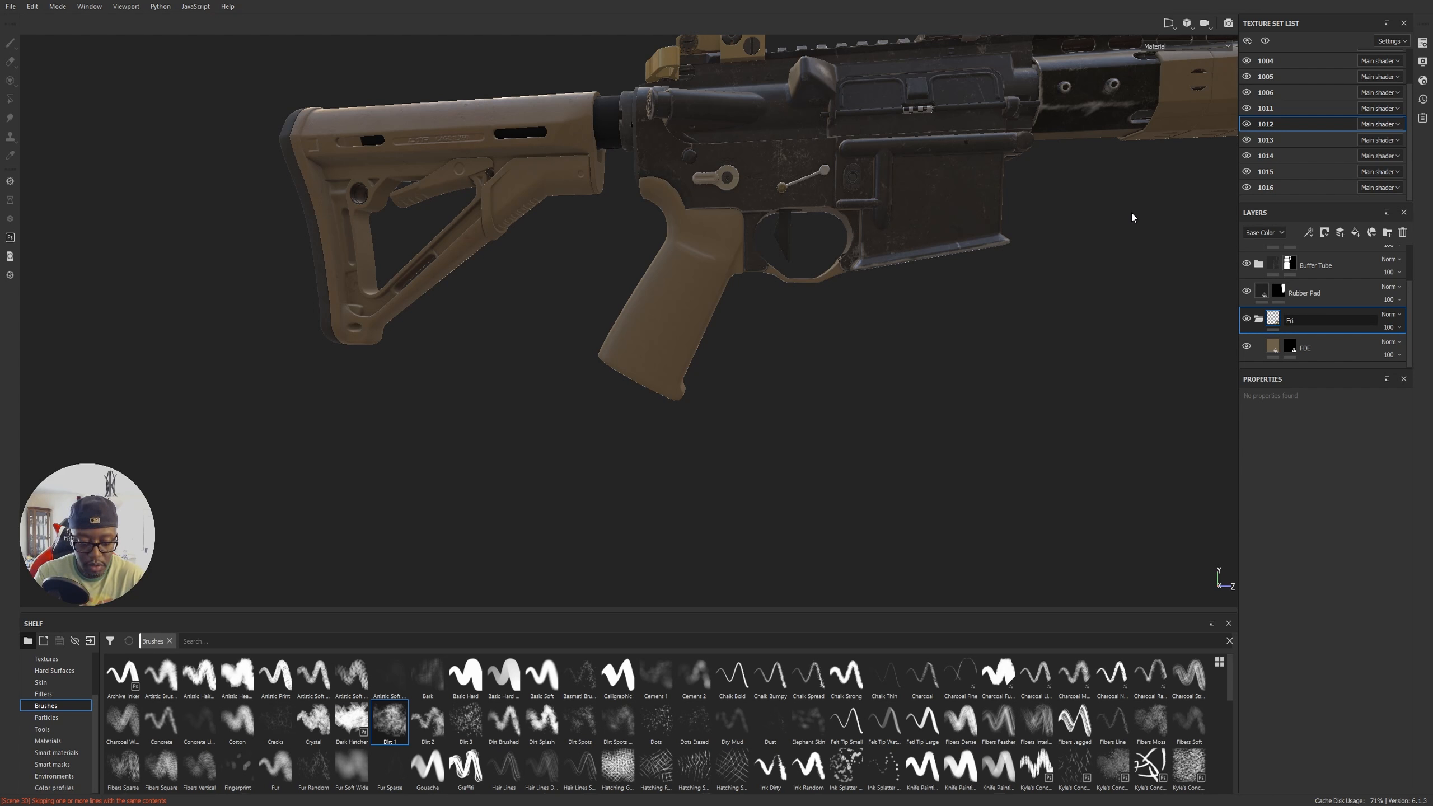
text(ction Lock)
key(Return)
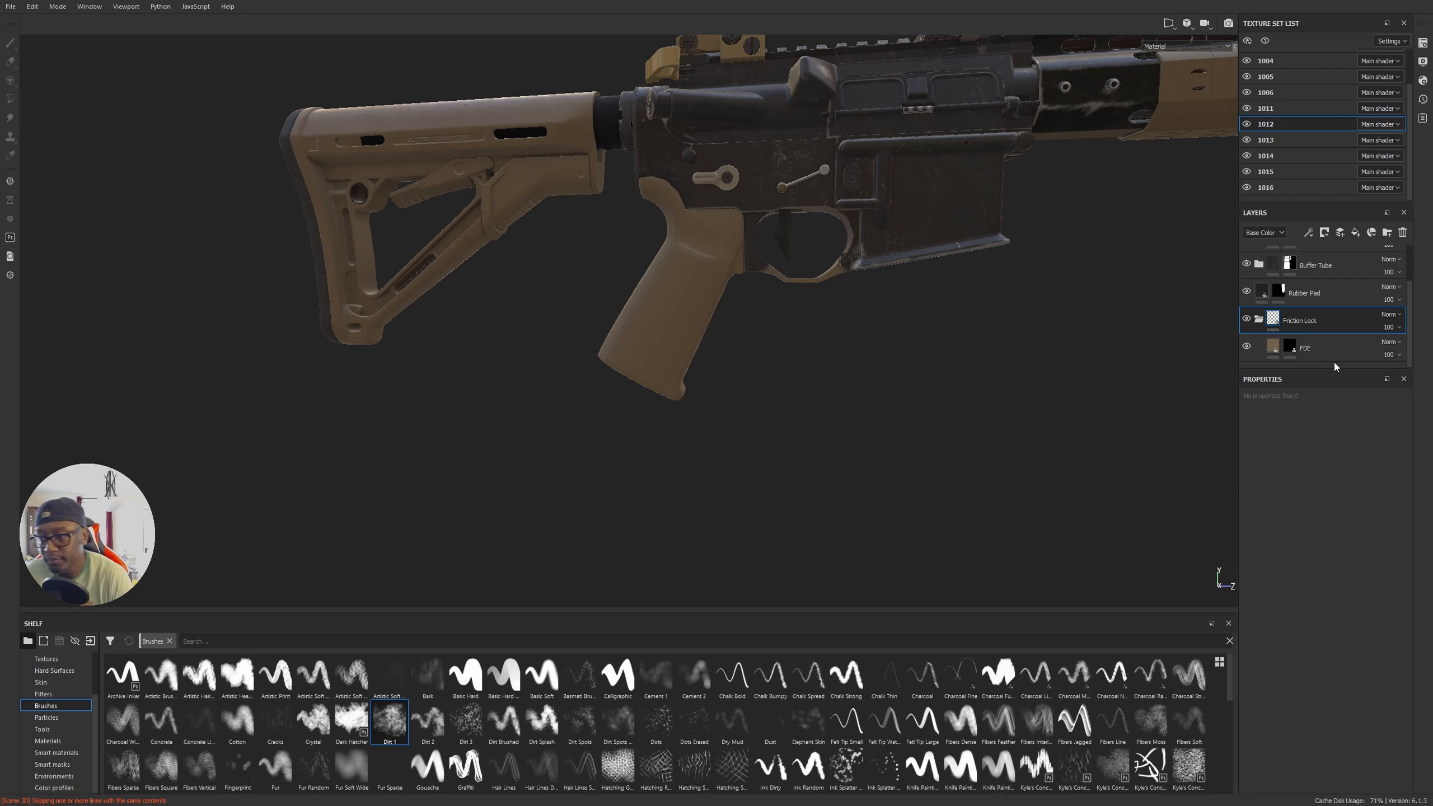
Step: Paste the copied Scratches and Light Dirt layers above FDE inside the Friction Lock folder
click(1279, 340)
key(ctrl+v)
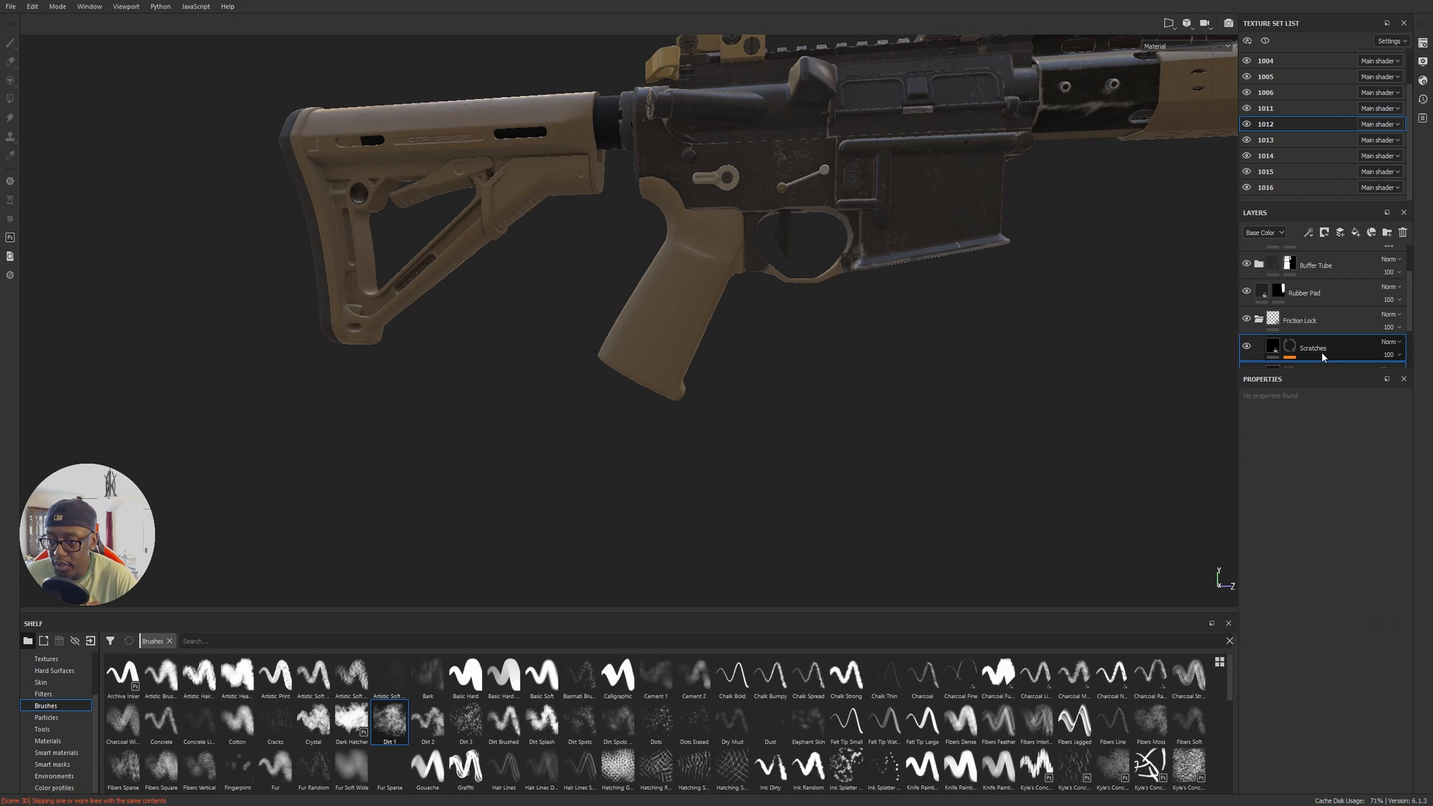
scroll(1319, 329, down, 2)
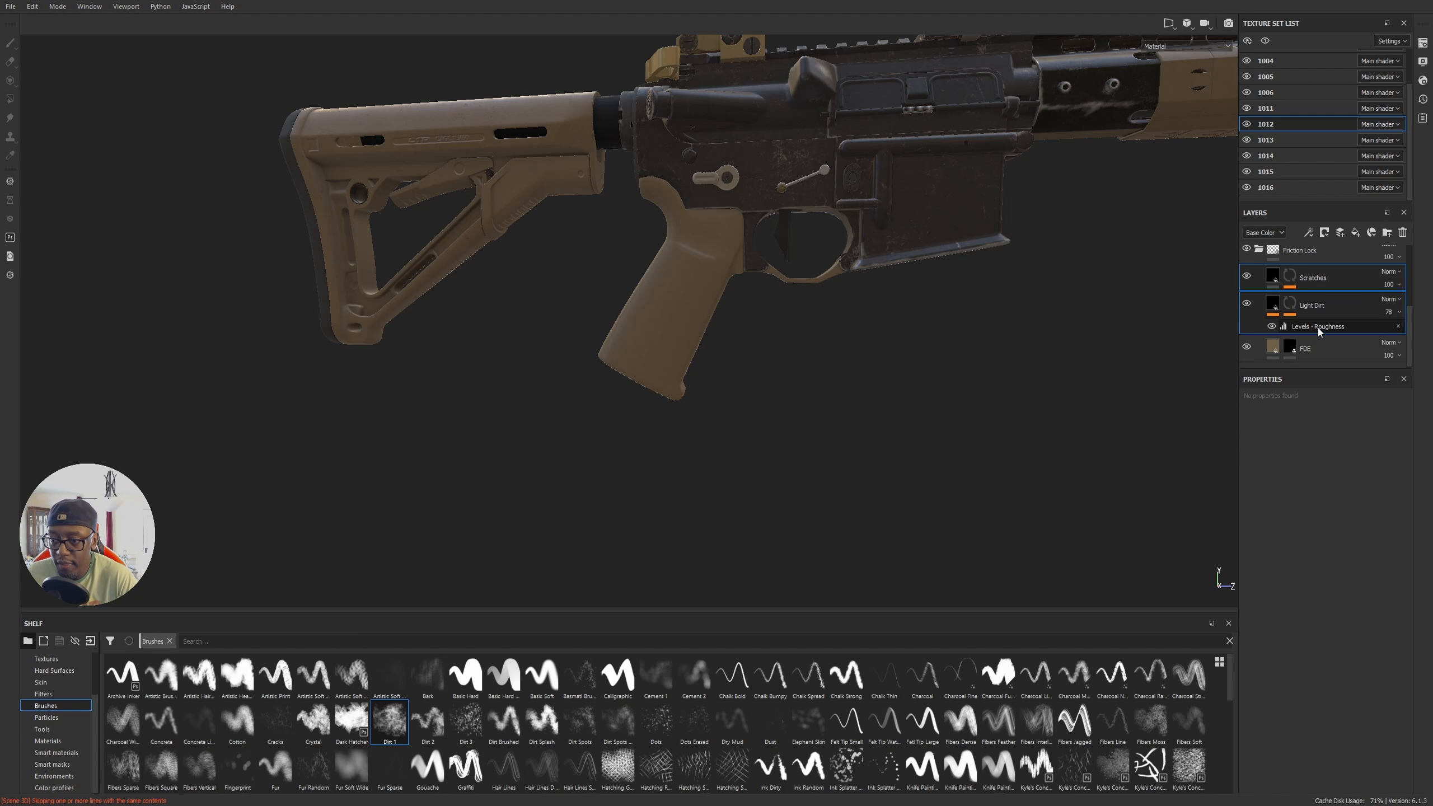
scroll(760, 309, up, 5)
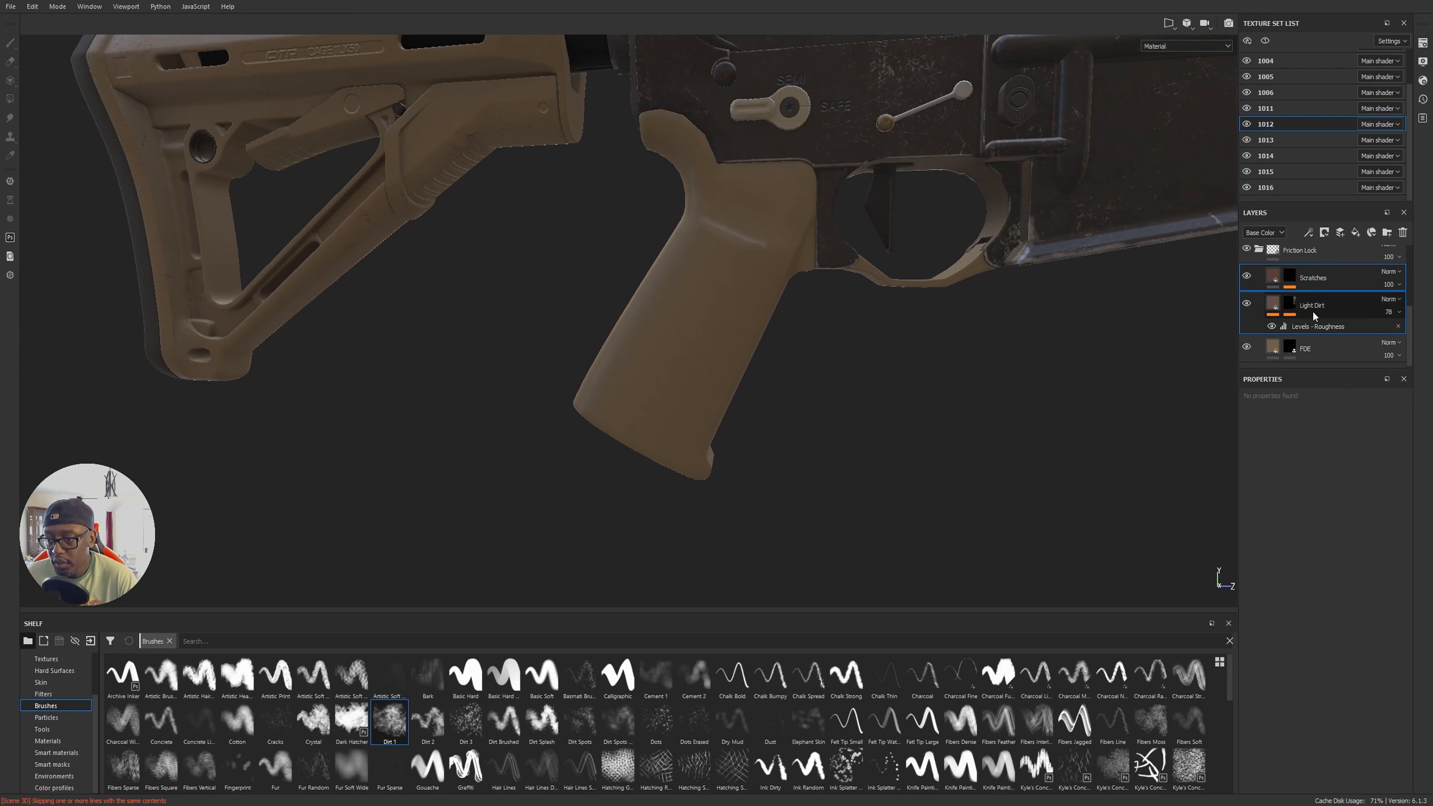
Step: Remove the FDE layer's own mask and add a black mask to the Friction Lock folder
scroll(1312, 310, up, 1)
click(1288, 313)
scroll(1289, 327, down, 1)
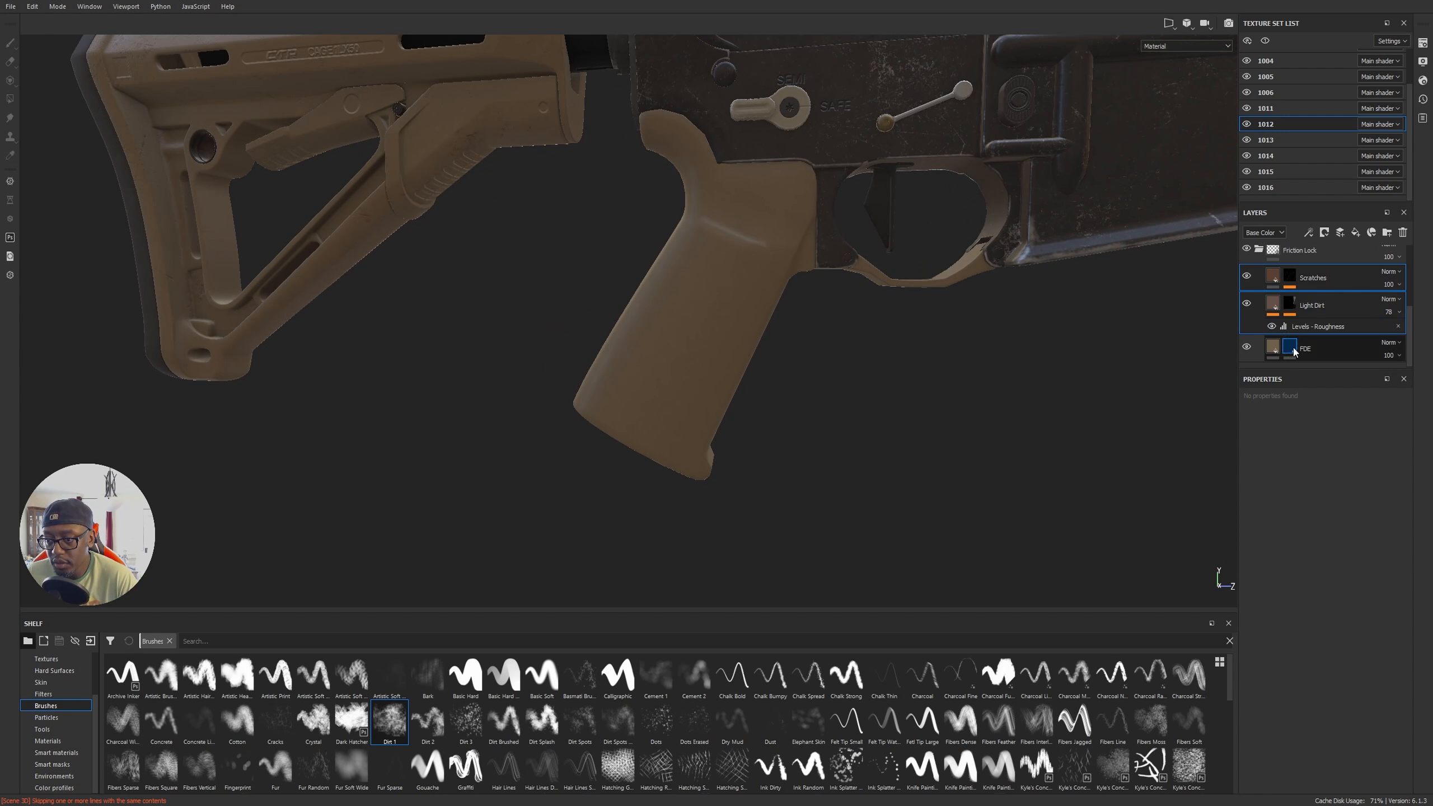
right_click(1292, 347)
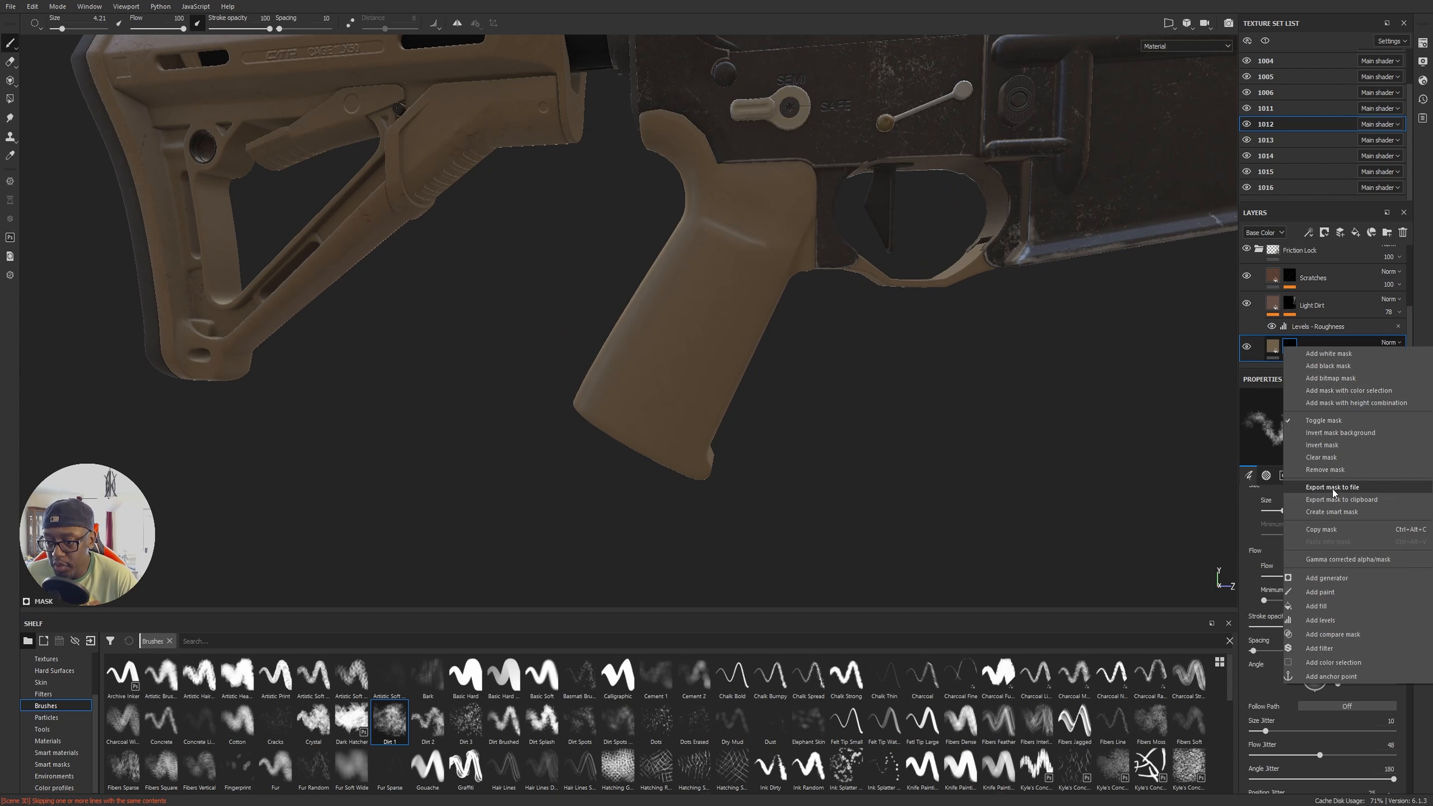
click(1333, 470)
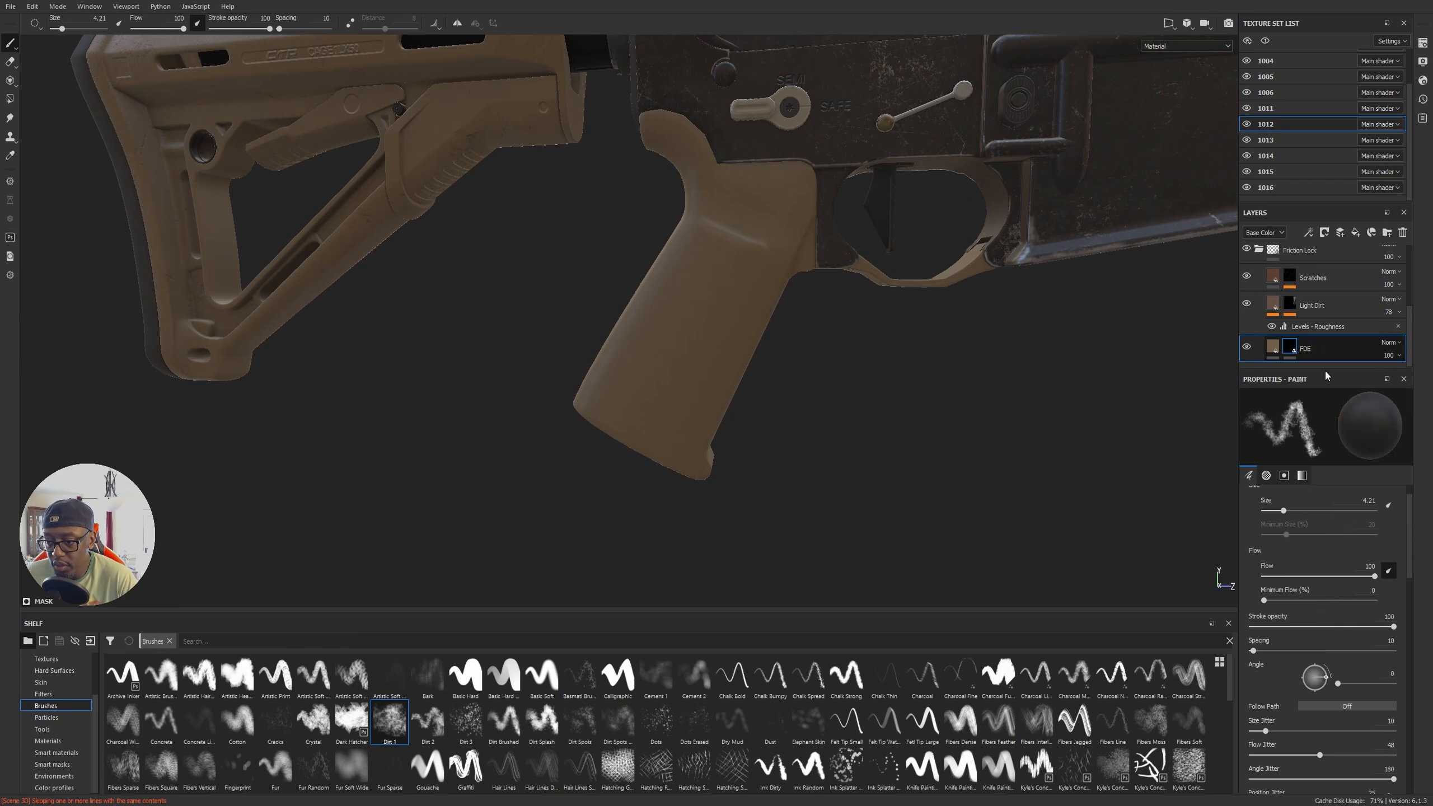
right_click(1273, 253)
click(1309, 269)
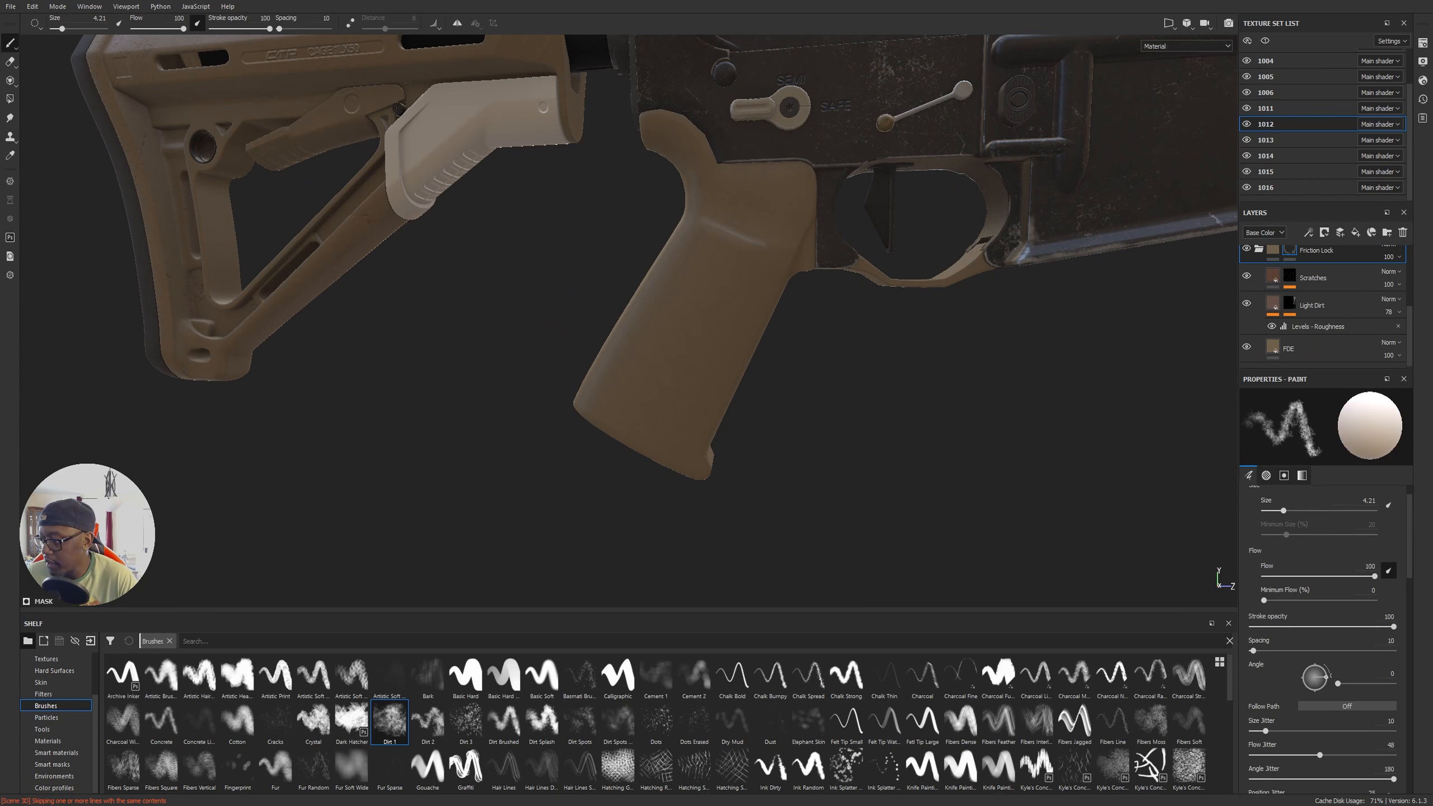
Step: Show the 3D and UV views together and fill the friction lock mesh white in the Friction Lock folder's mask using Polygon Fill
key(F1)
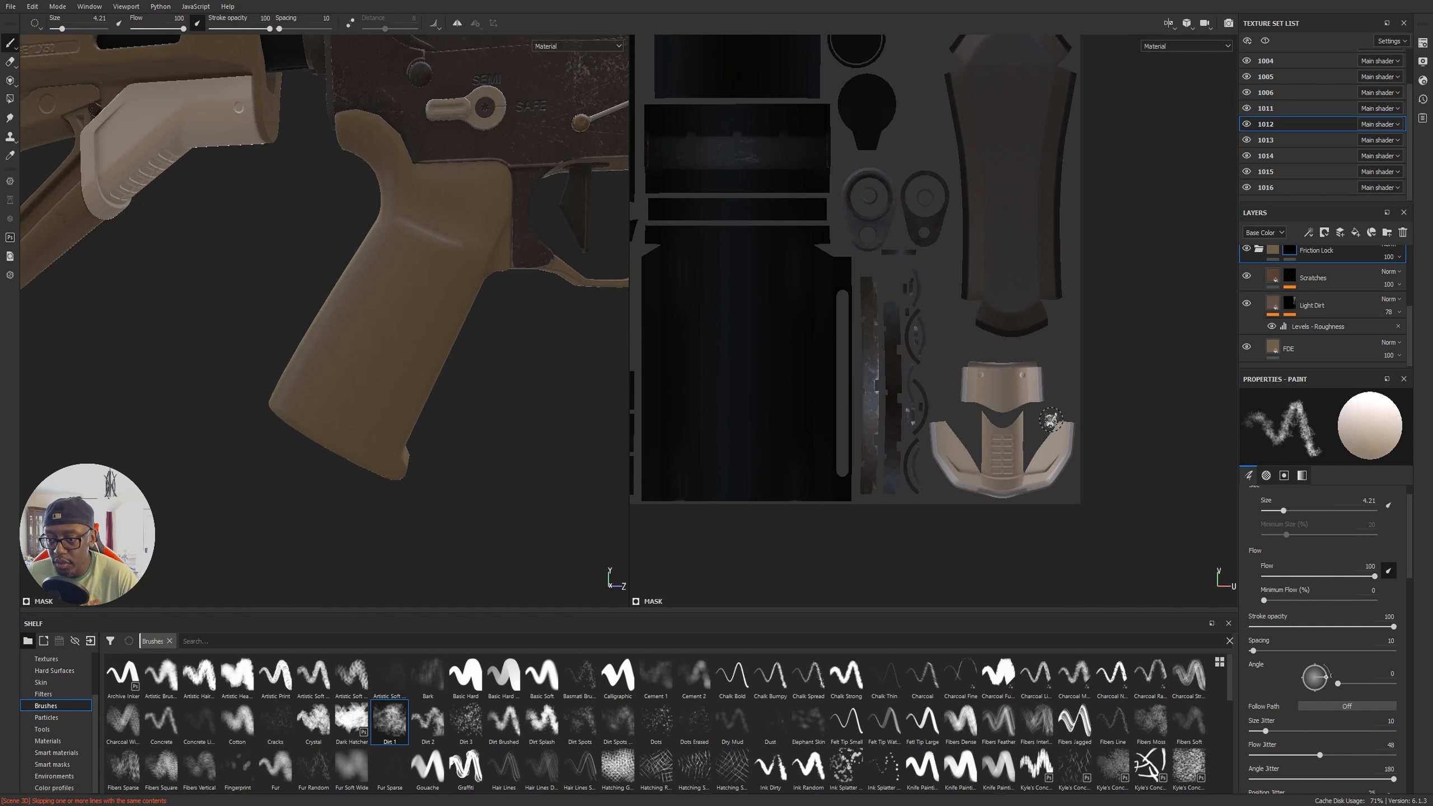
key(4)
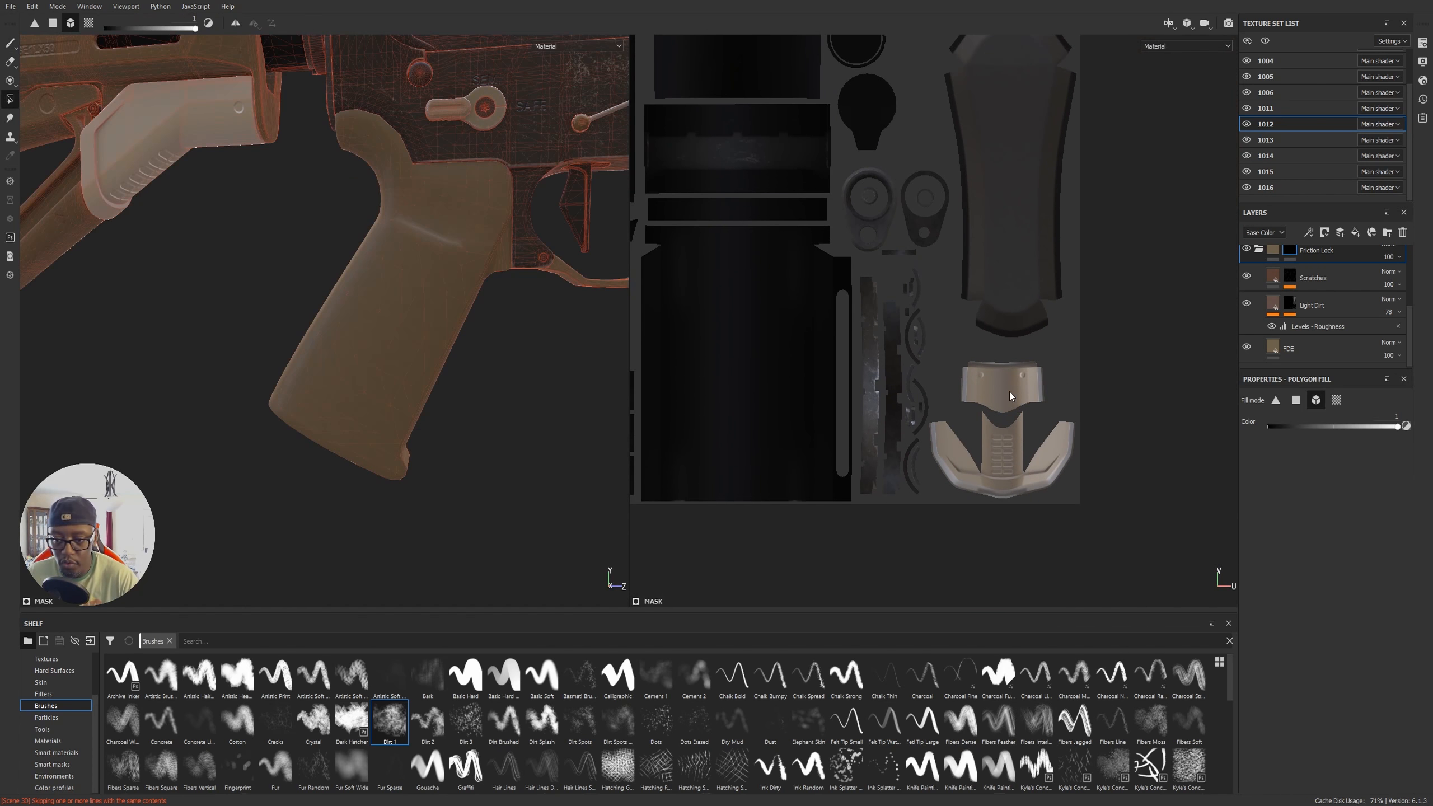
alt+middle_drag(948, 370, 941, 366)
click(217, 125)
alt+middle_drag(217, 124, 441, 361)
scroll(442, 361, up, 1)
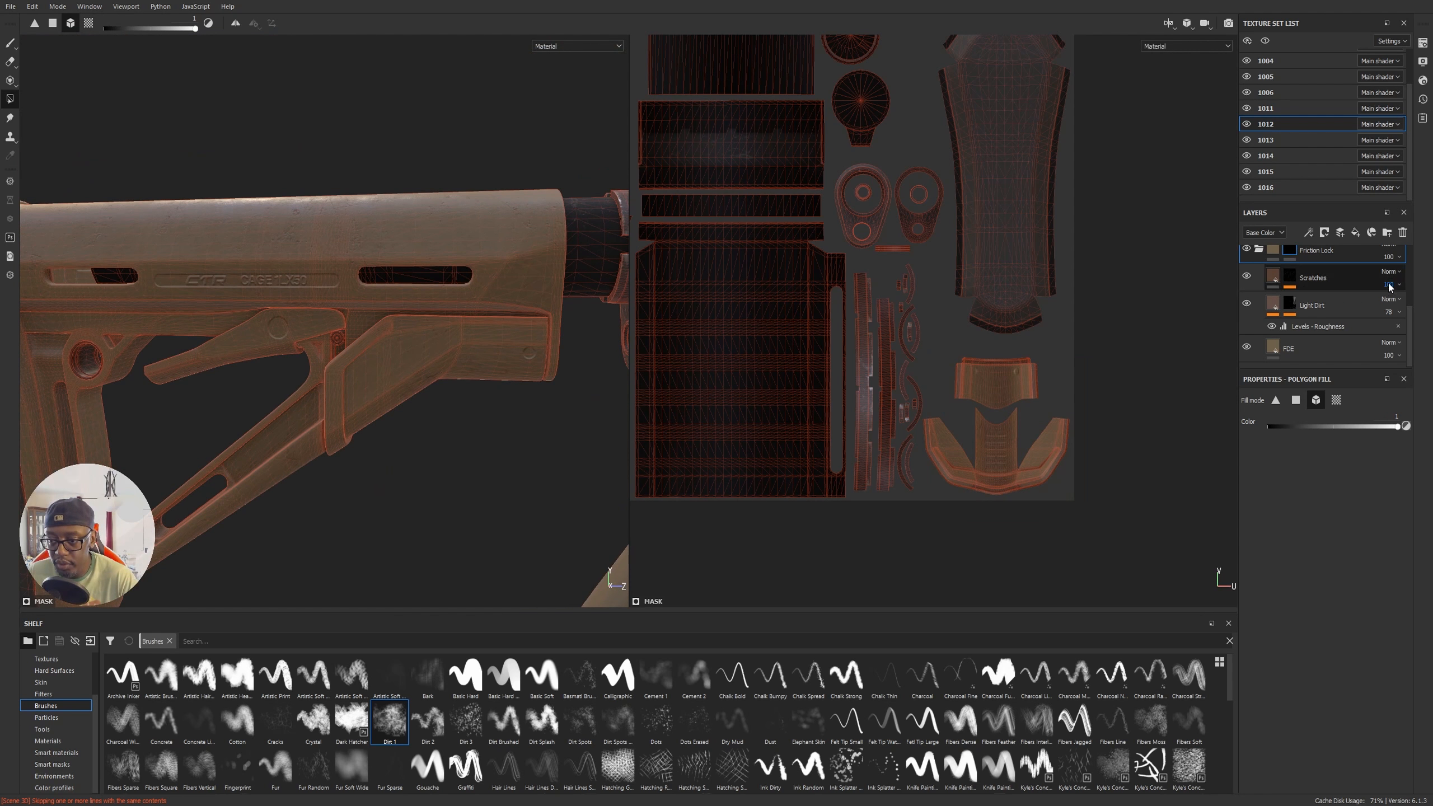
Step: Select the Scratches layer's fill and examine the friction lock against the surrounding buttstock and receiver
key(1)
click(1273, 276)
alt+drag(255, 407, 369, 425)
alt+middle_drag(369, 425, 542, 468)
alt+right_drag(542, 469, 451, 457)
alt+drag(564, 463, 480, 460)
alt+middle_drag(525, 463, 310, 414)
alt+drag(311, 414, 431, 397)
alt+right_drag(432, 397, 765, 438)
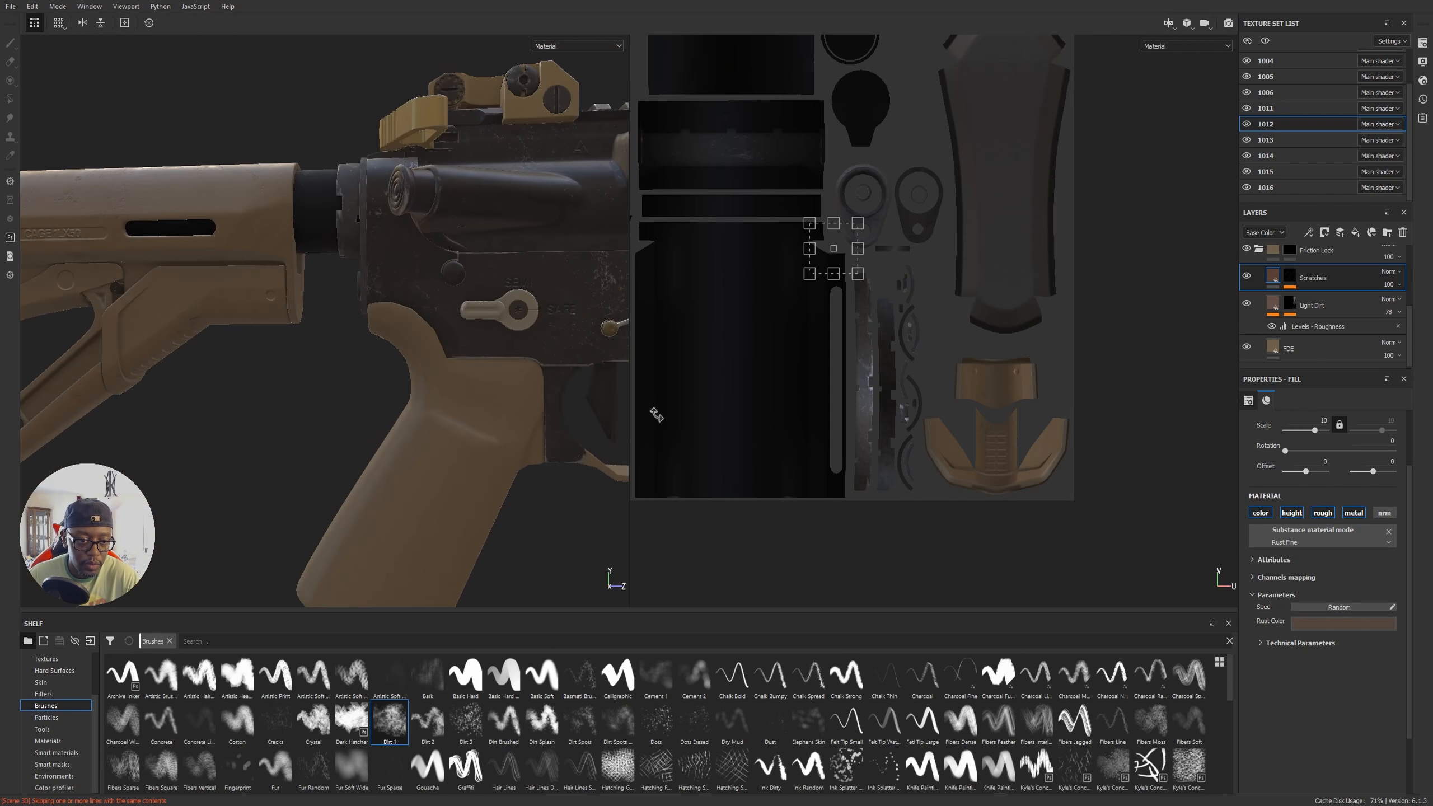
alt+middle_drag(264, 368, 598, 413)
alt+drag(271, 322, 875, 338)
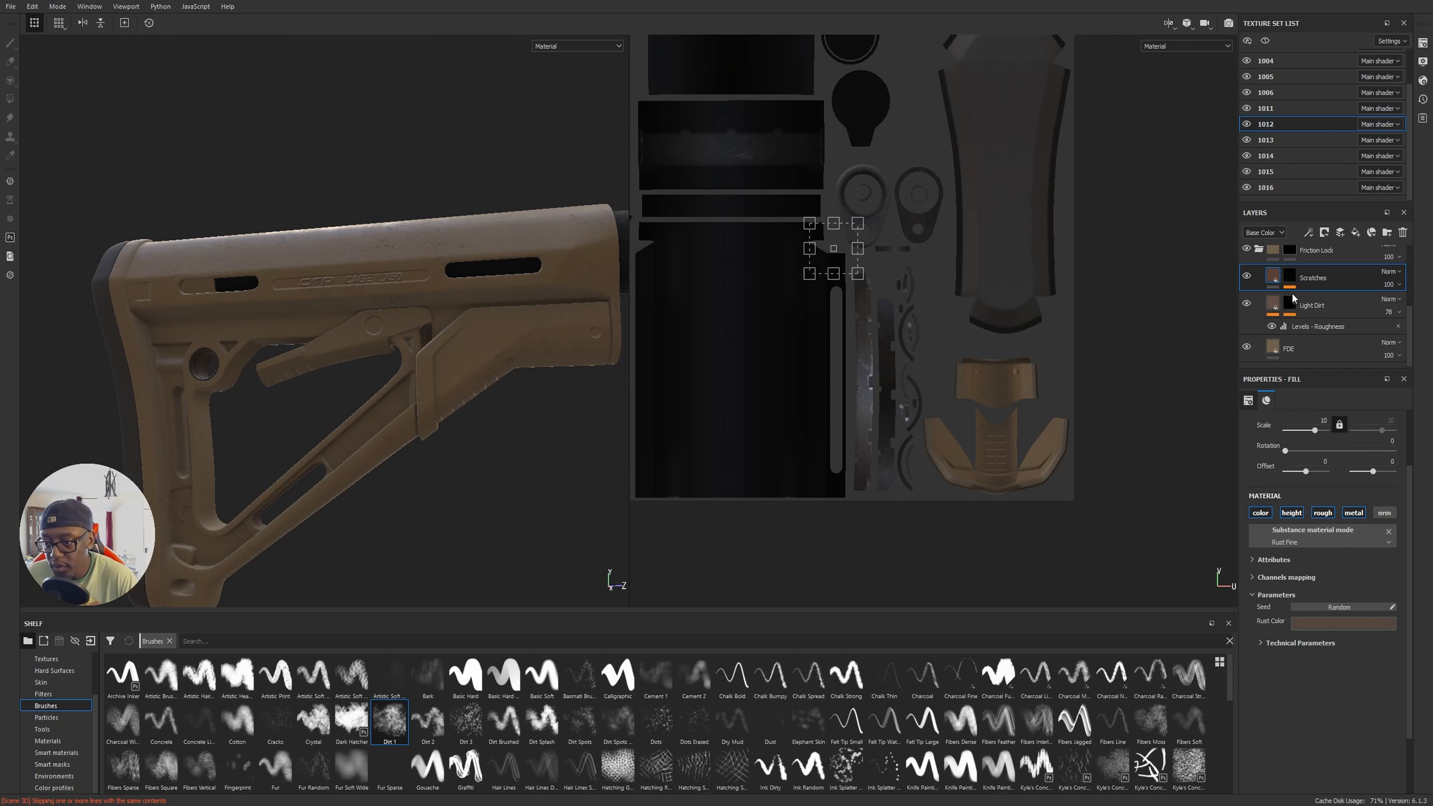
Step: Select the Scratches layer's mask and examine the wear on the opposite side of the stock
click(1291, 277)
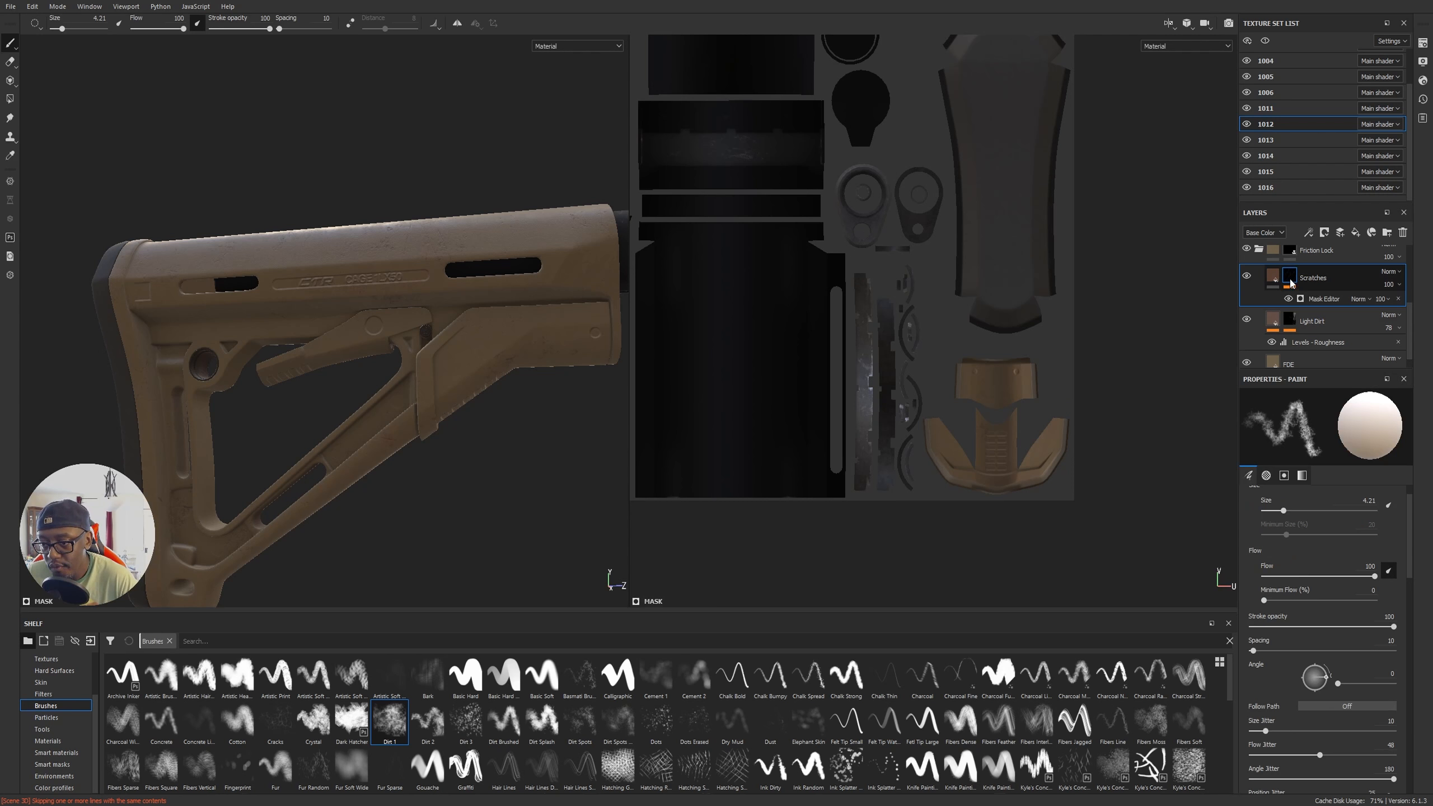
alt+middle_drag(570, 351, 386, 358)
alt+drag(387, 358, 598, 310)
alt+middle_drag(281, 378, 442, 386)
scroll(438, 374, down, 5)
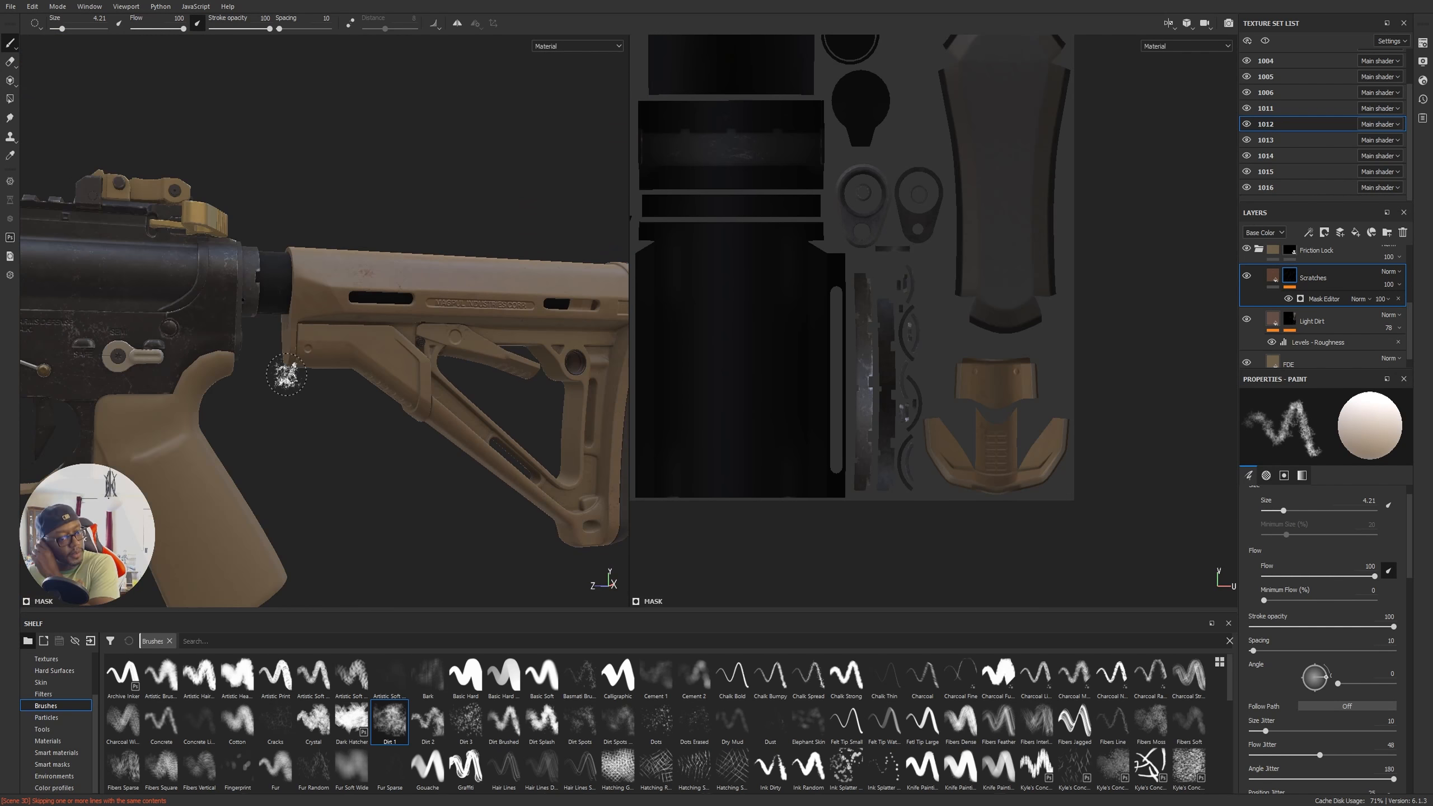
mouse_move(361, 469)
alt+mouse_down()
mouse_move(316, 454)
mouse_move(339, 448)
alt+mouse_up()
alt+middle_drag(339, 448, 437, 396)
alt+right_drag(437, 396, 349, 391)
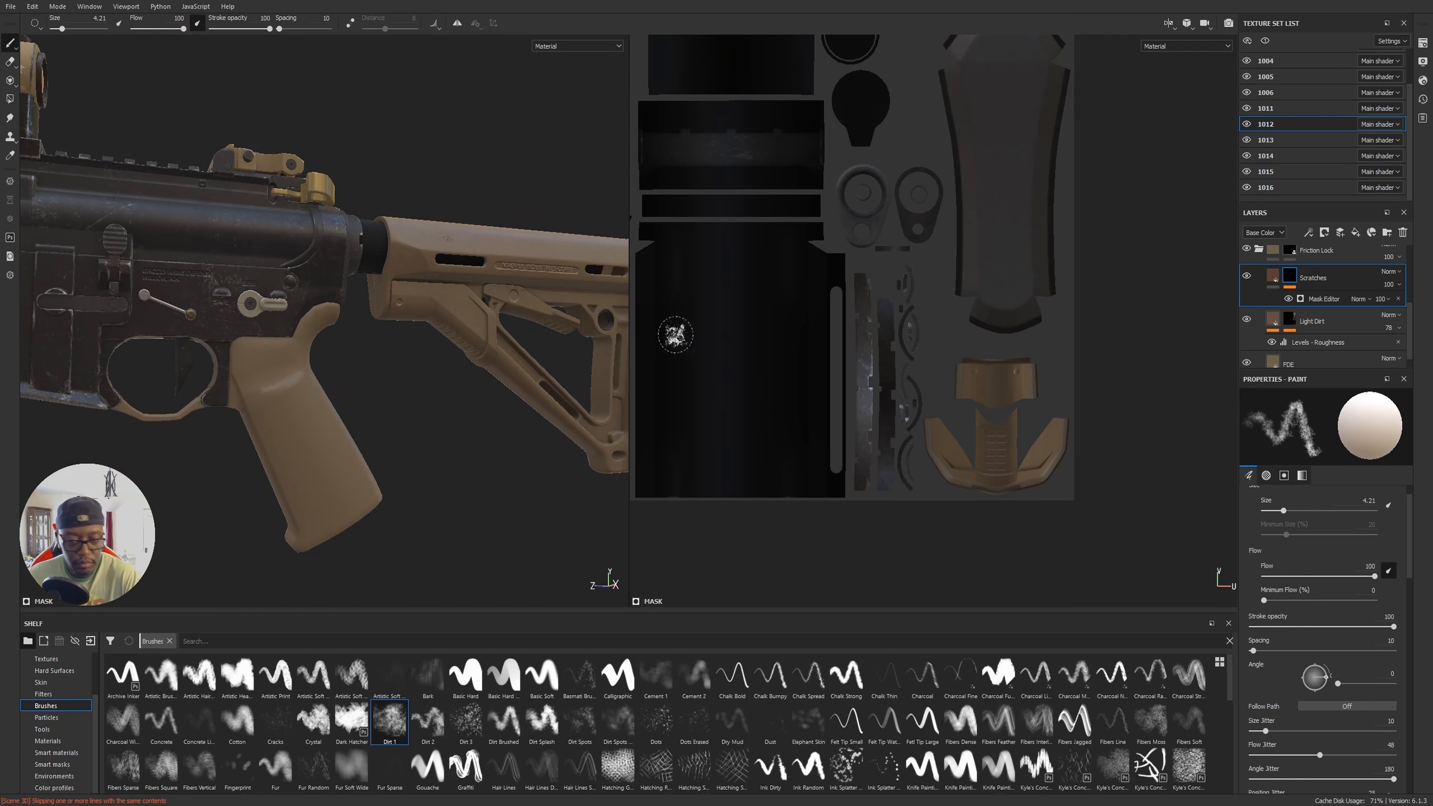
Step: Return to the 3D-only view, inspect the friction lock and grip from below, and collapse the Friction Lock folder
key(F2)
alt+drag(669, 375, 977, 402)
alt+drag(737, 367, 790, 316)
alt+middle_drag(676, 509, 745, 387)
alt+drag(745, 388, 1184, 296)
click(1259, 250)
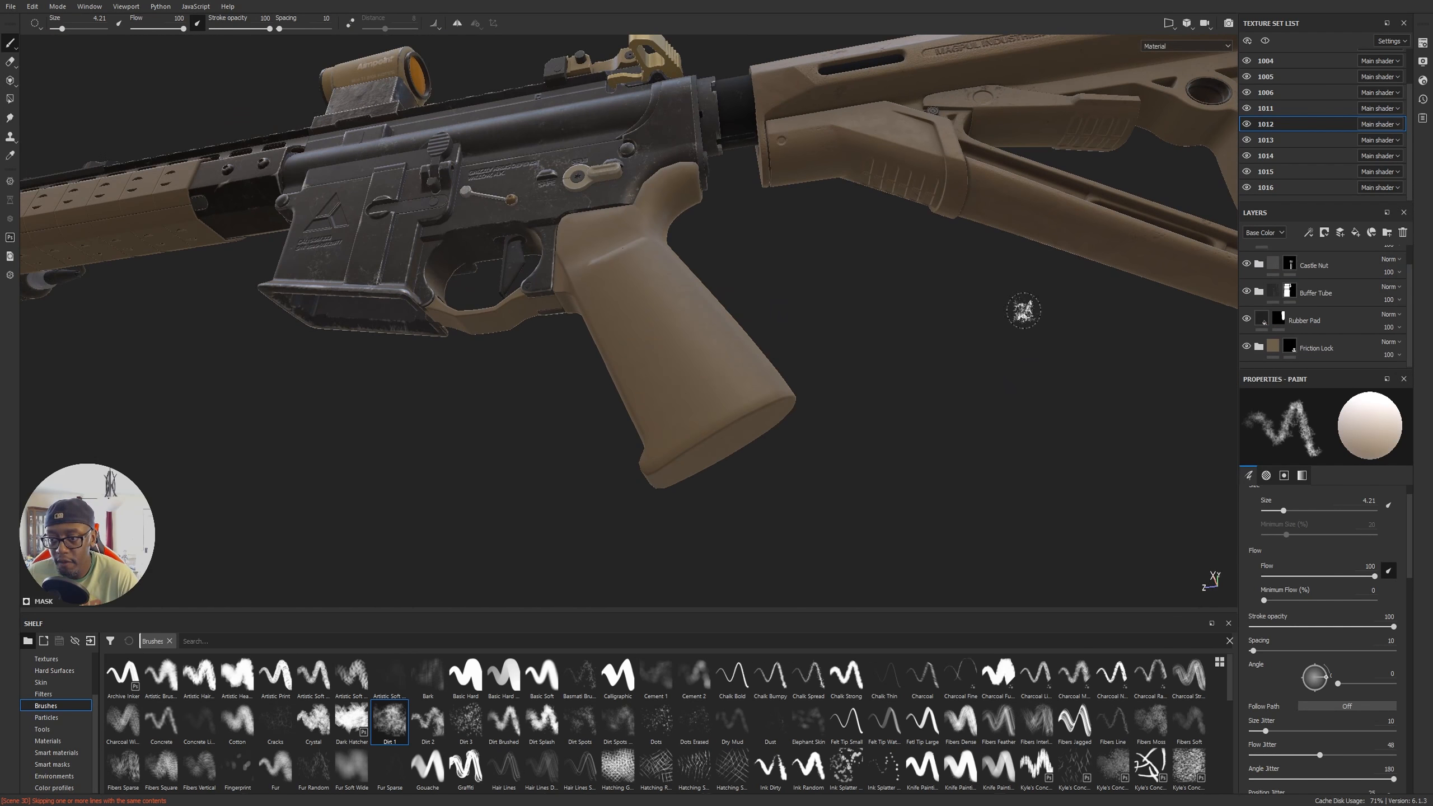
Step: Switch to the pistol grip's texture set 1013, collapse the Charging Handles folder, and toggle Fill layer 1 and FDE to identify their parts
ctrl+alt+right_click(682, 326)
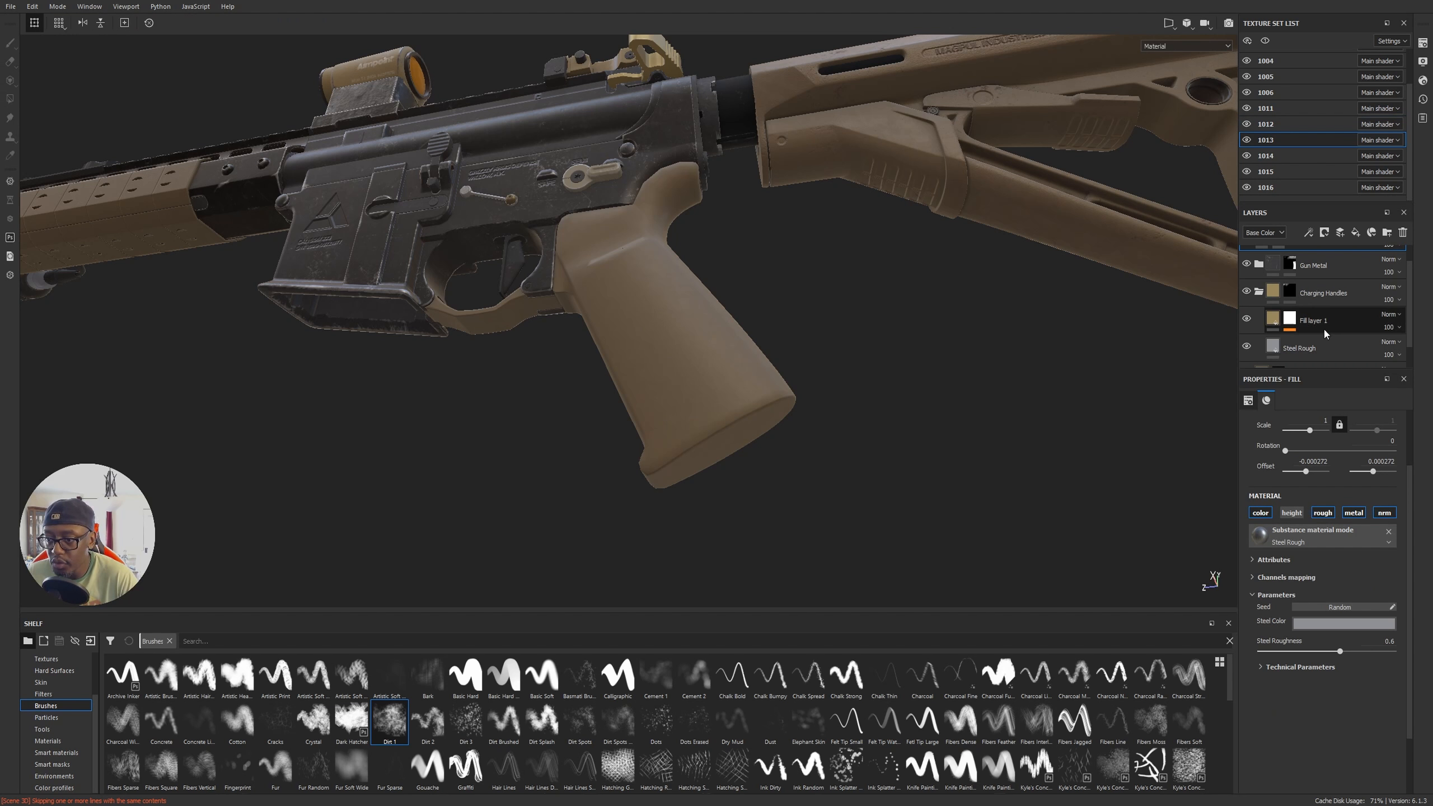
click(1246, 320)
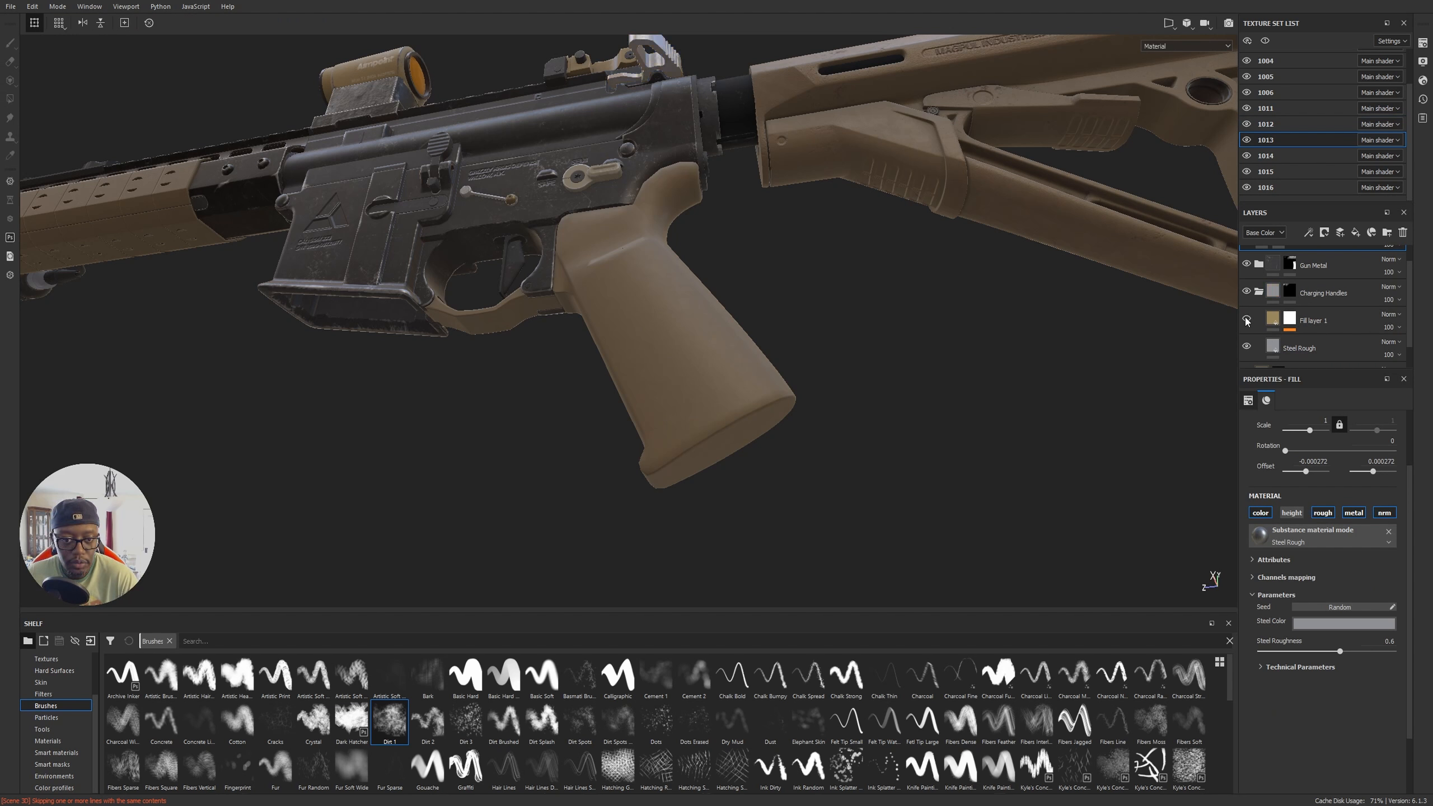
click(1246, 320)
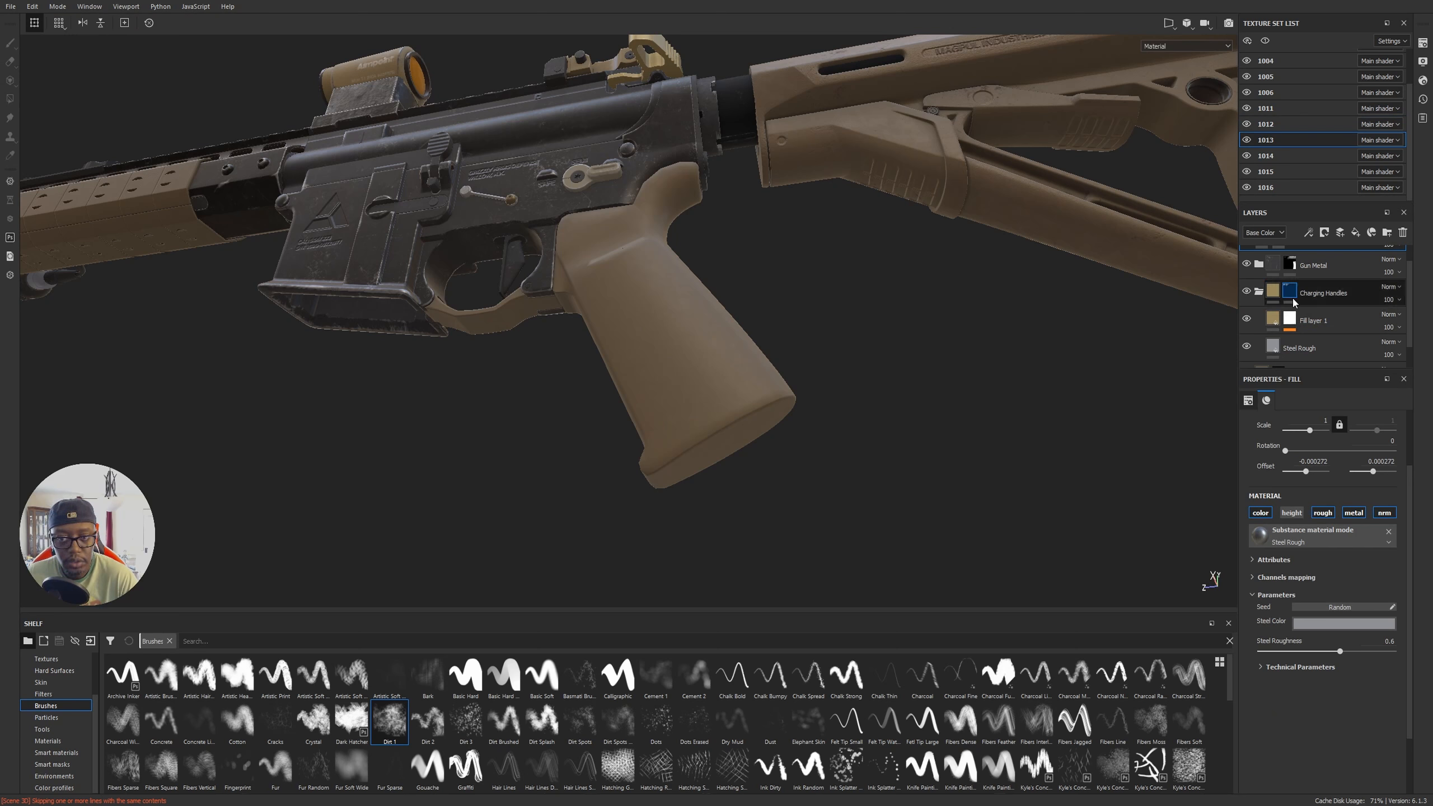
click(1259, 292)
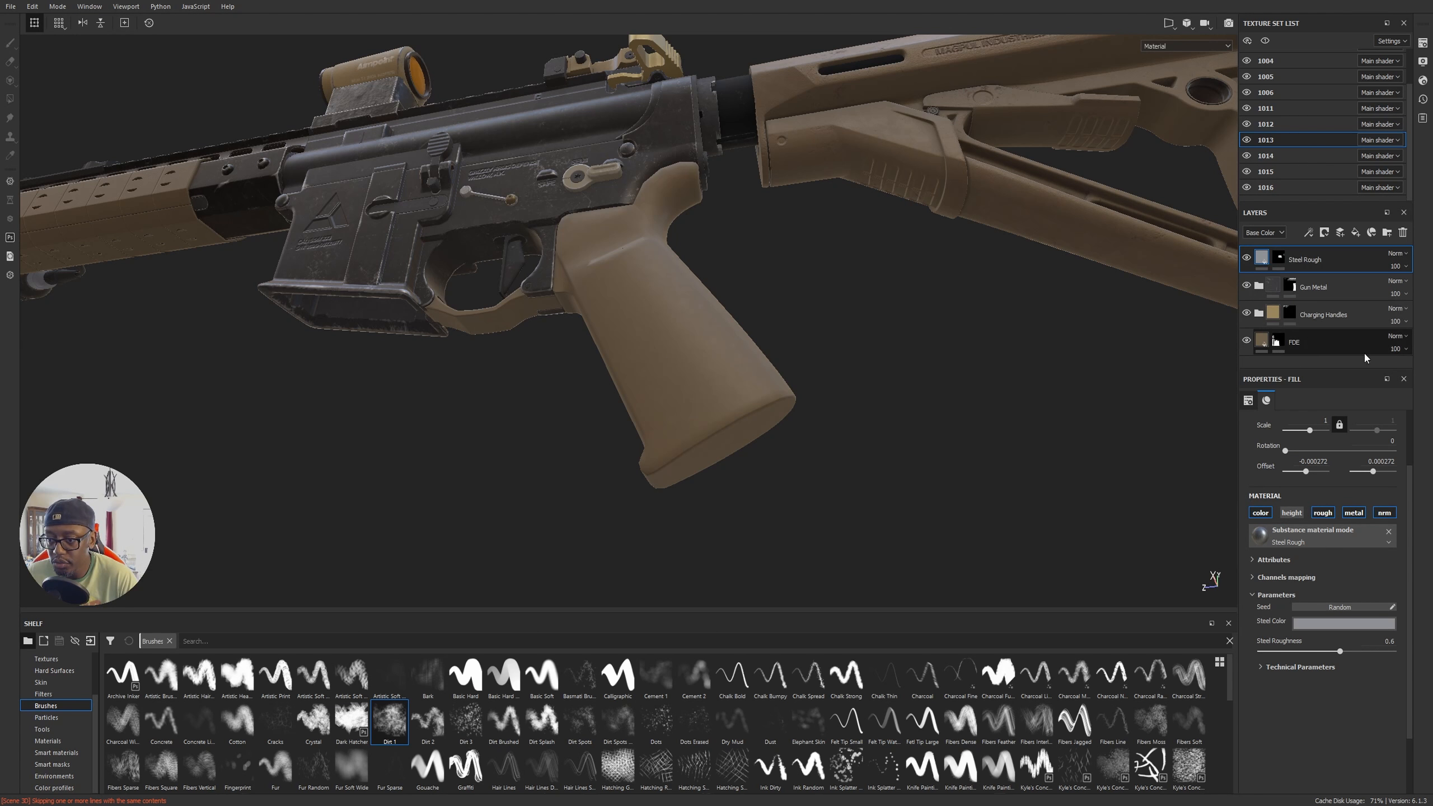
click(1247, 340)
click(1246, 340)
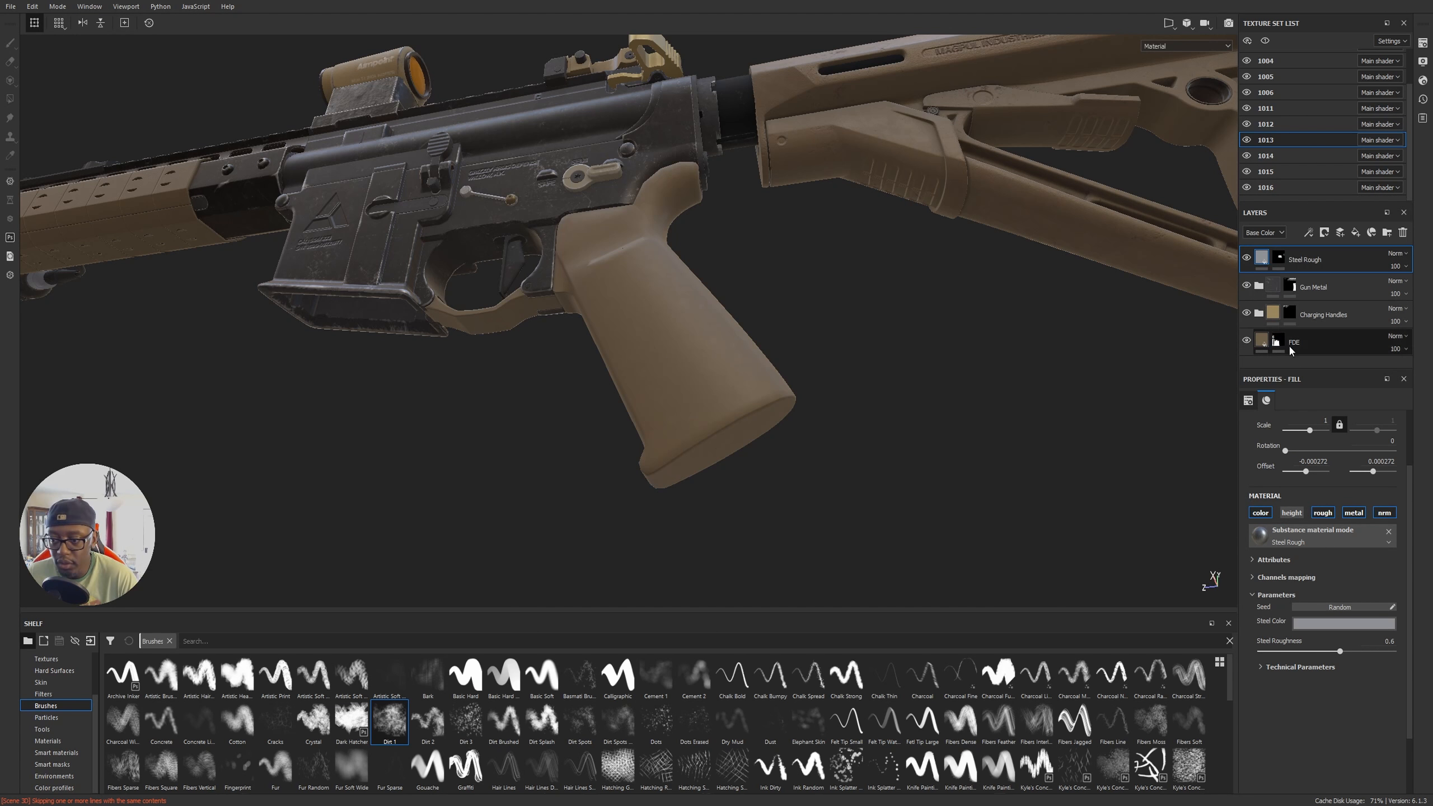
Step: Group the FDE layer into a new folder and clear the painted mask on that layer
click(1302, 343)
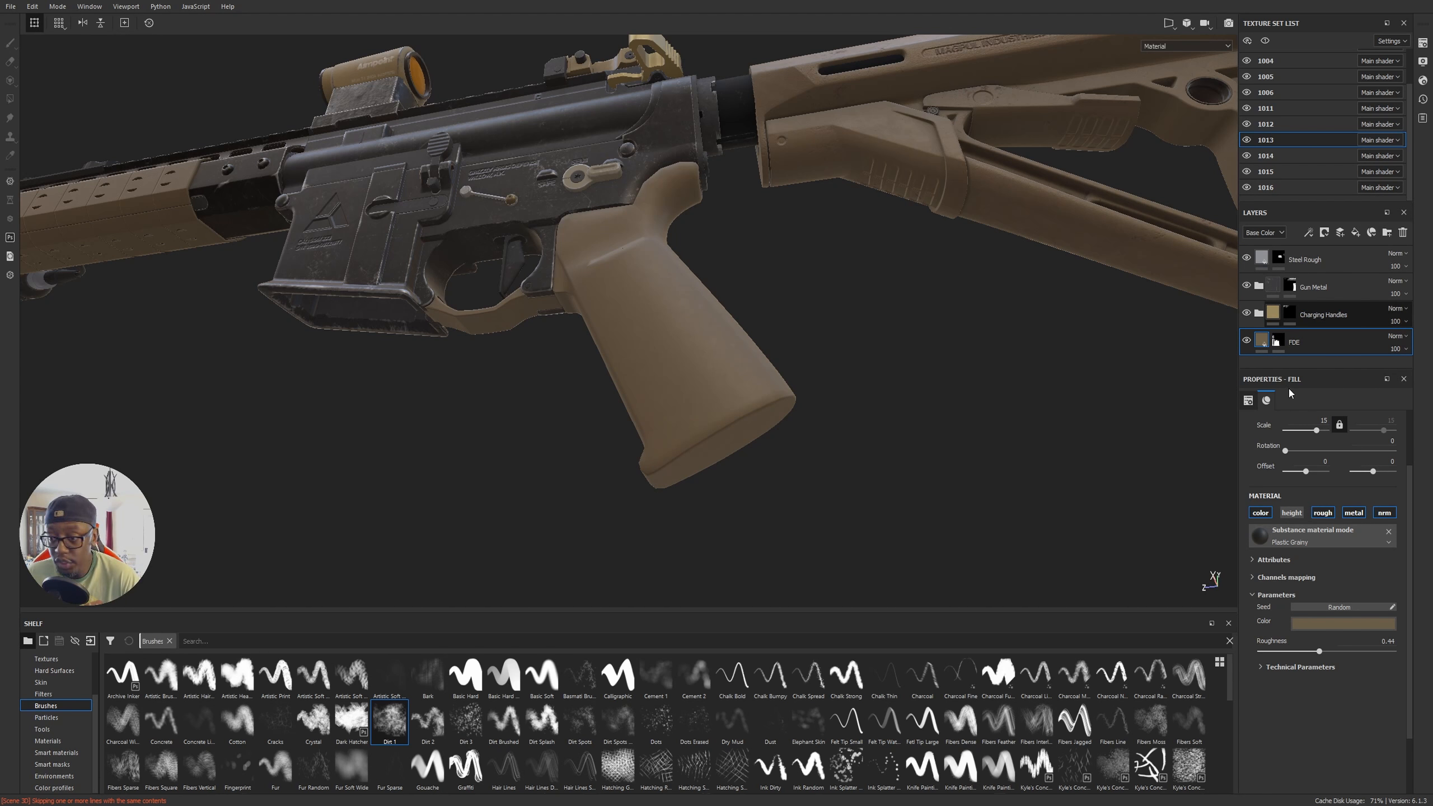
key(ctrl+g)
scroll(1292, 359, down, 1)
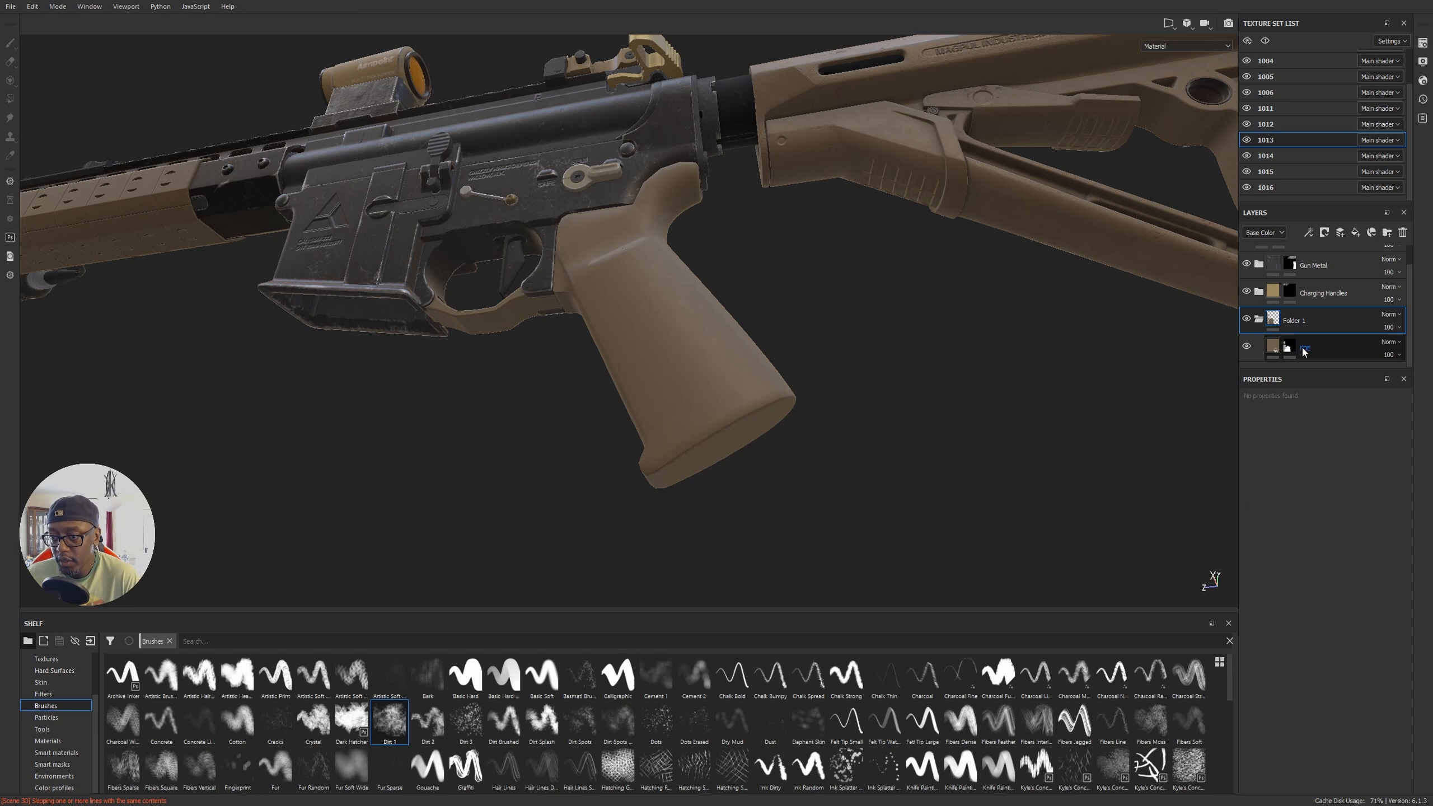
click(1294, 352)
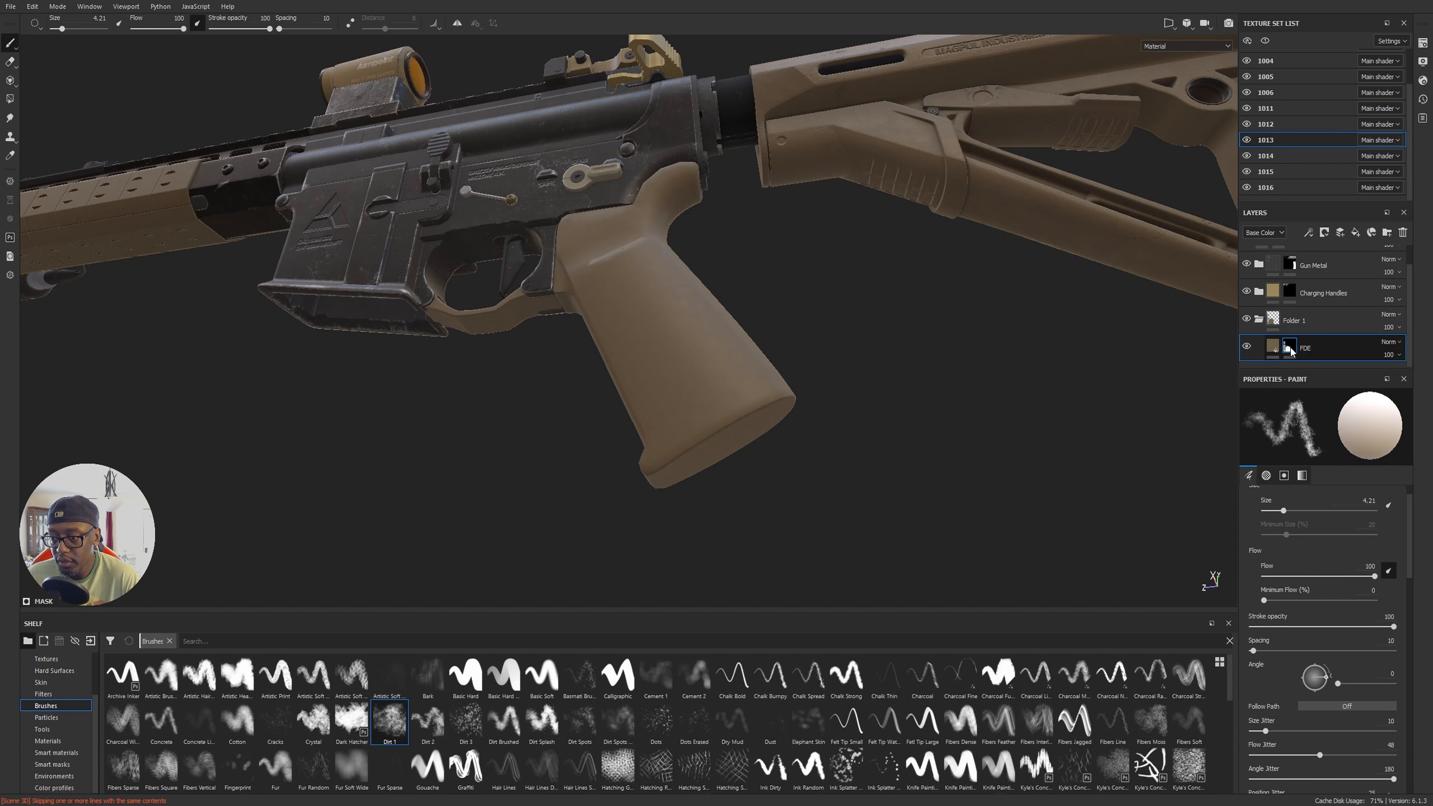
right_click(1289, 347)
click(1326, 457)
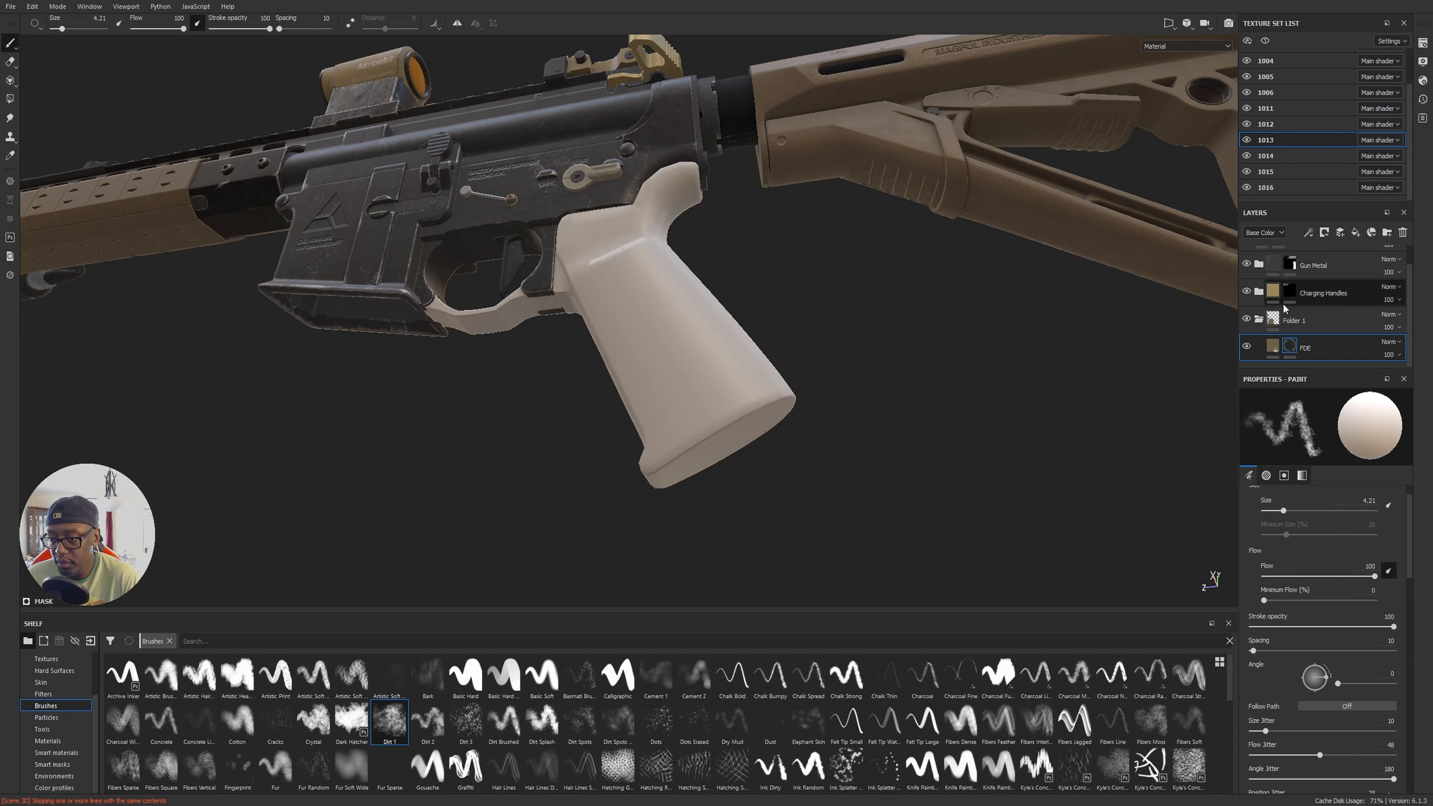
Step: Add a black mask to Folder 1 and fill the pistol grip into it with Polygon Fill
right_click(1277, 322)
click(1317, 336)
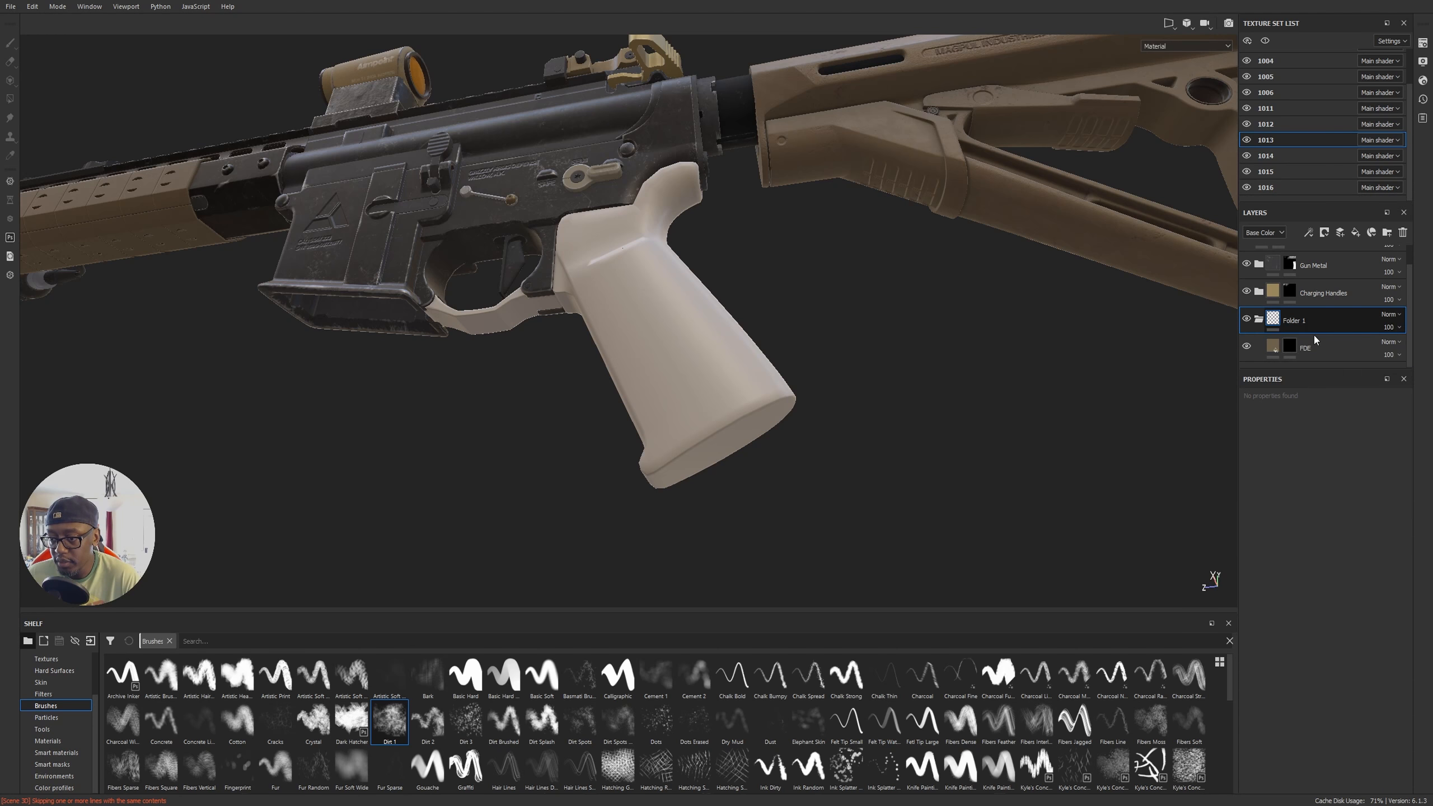
key(4)
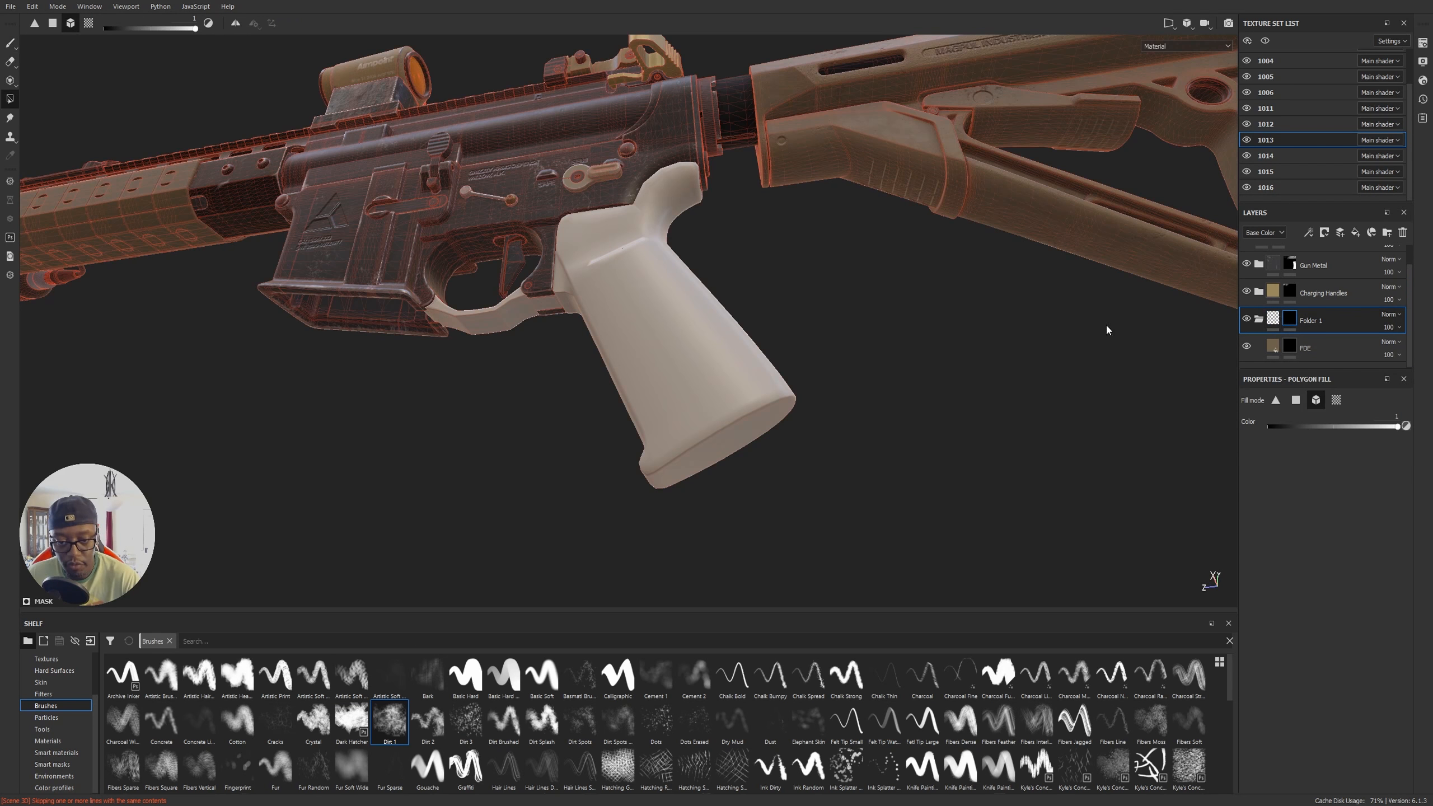
click(758, 358)
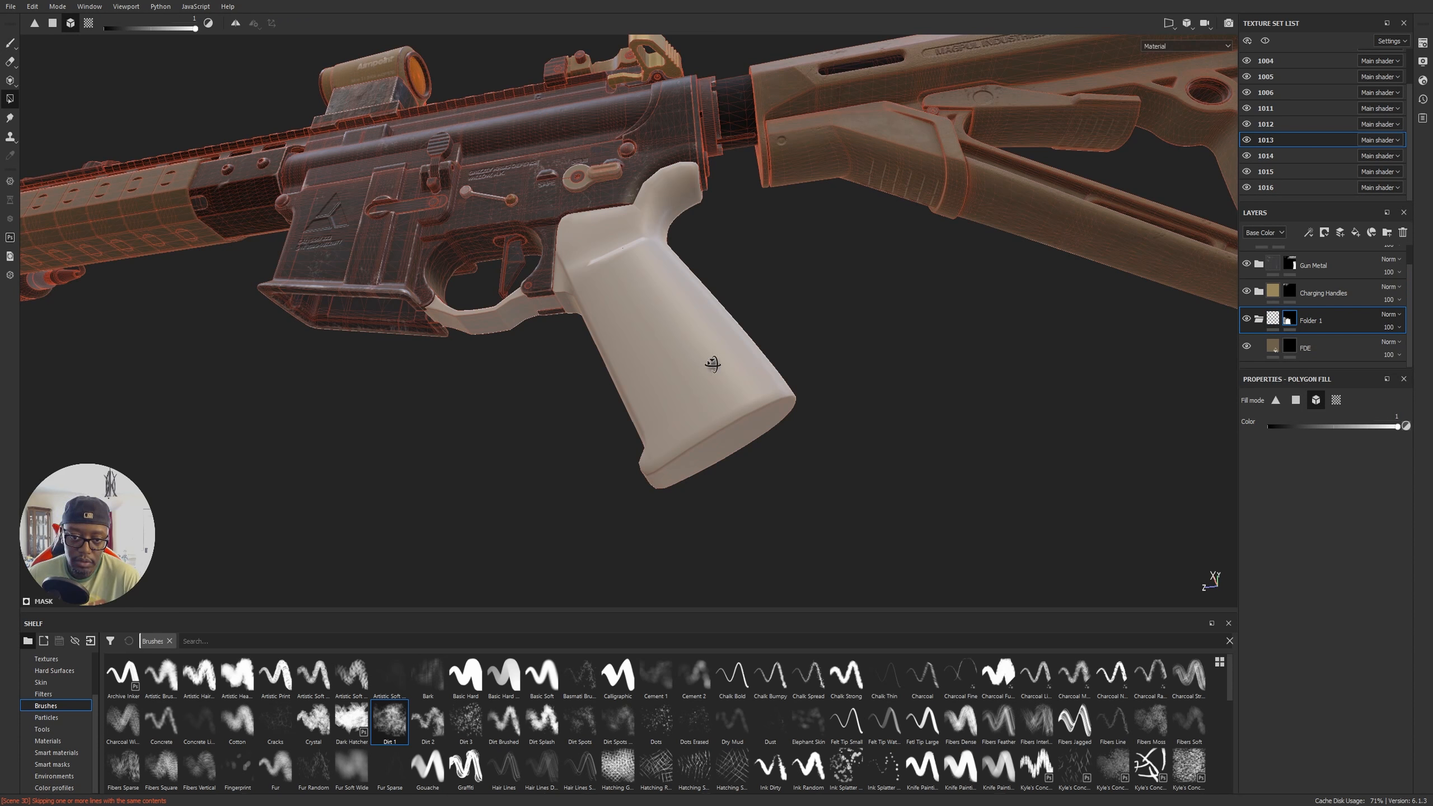
Step: Remove the FDE layer's mask and paste the Scratches and Light Dirt layers above it inside Folder 1
alt+drag(704, 355, 730, 376)
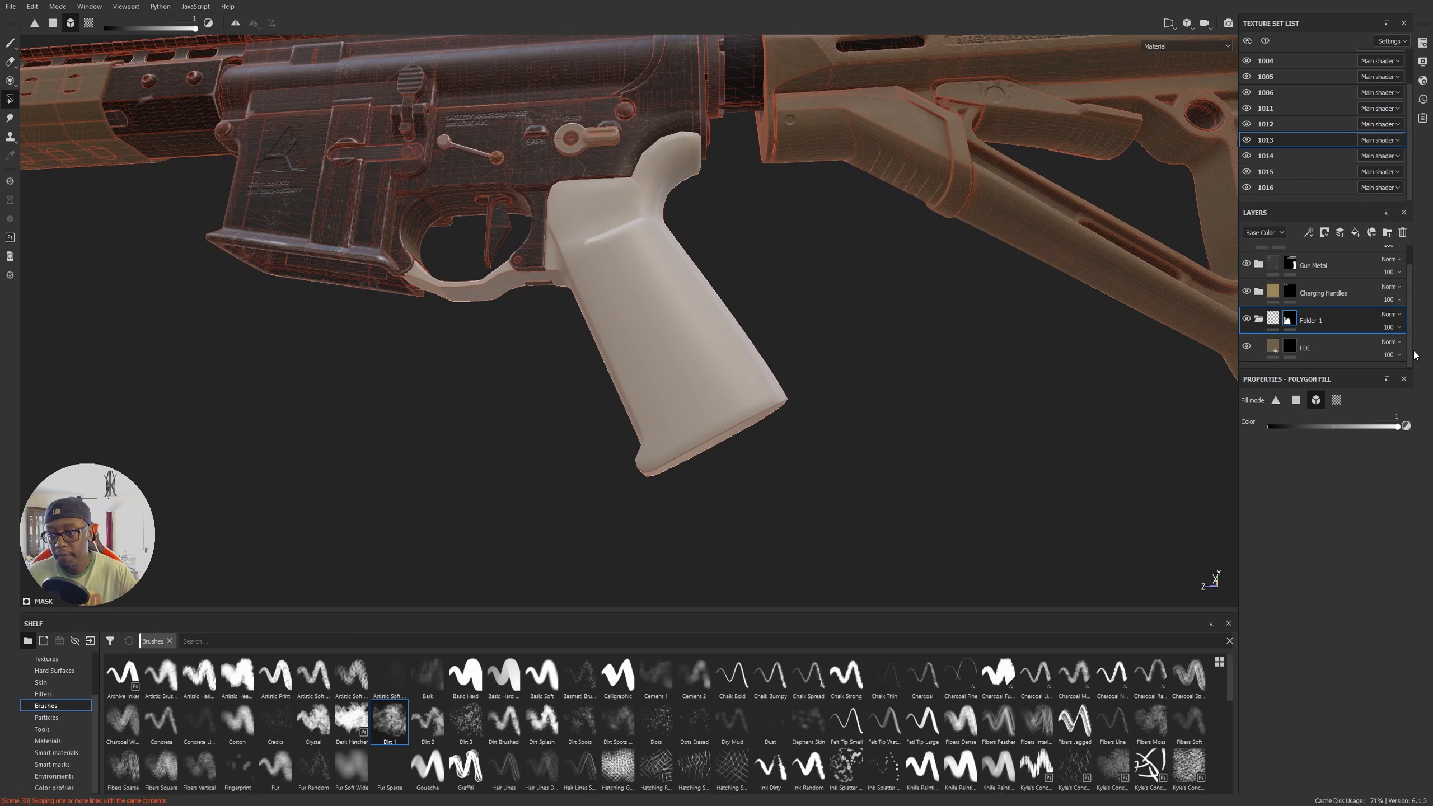
click(1287, 345)
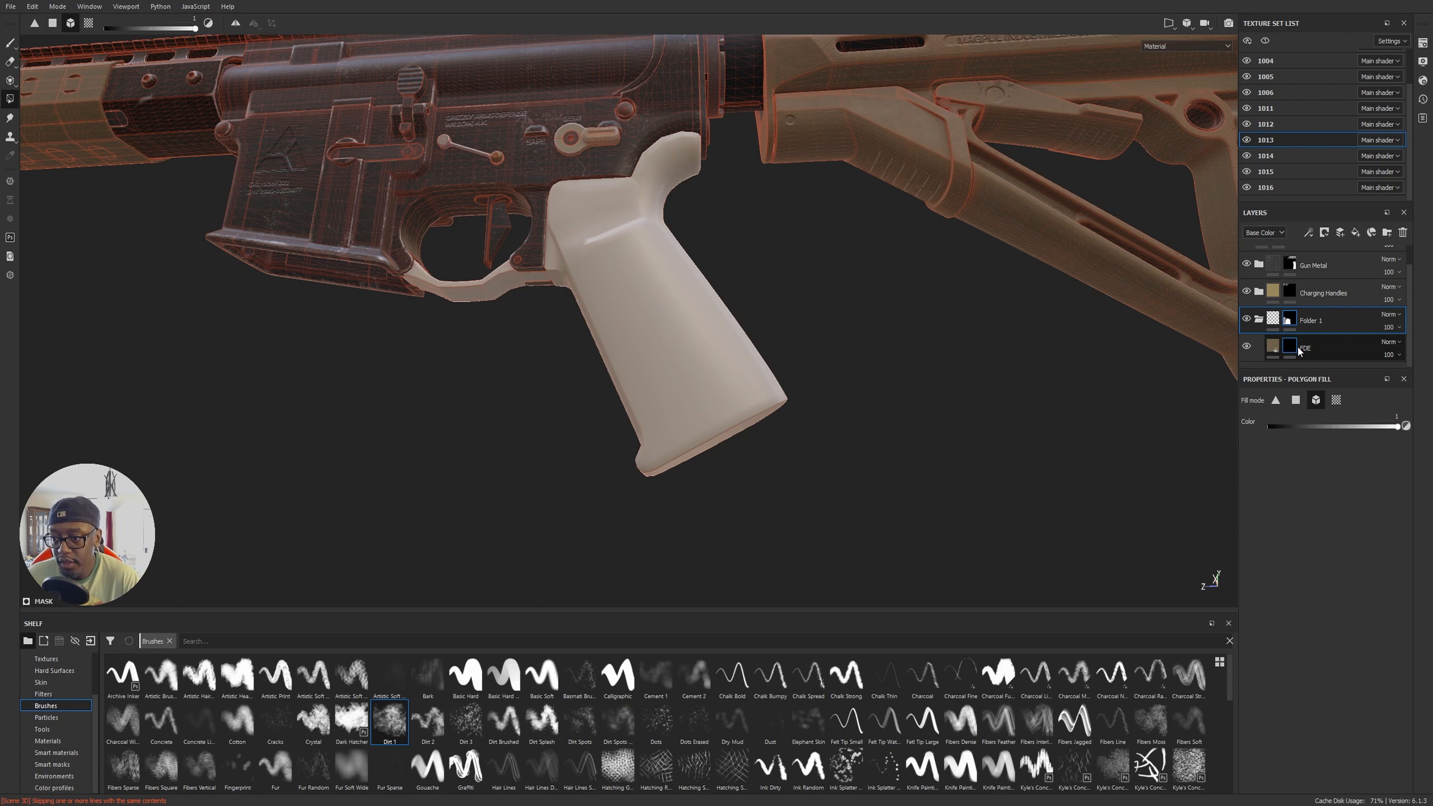
right_click(1287, 345)
click(1324, 467)
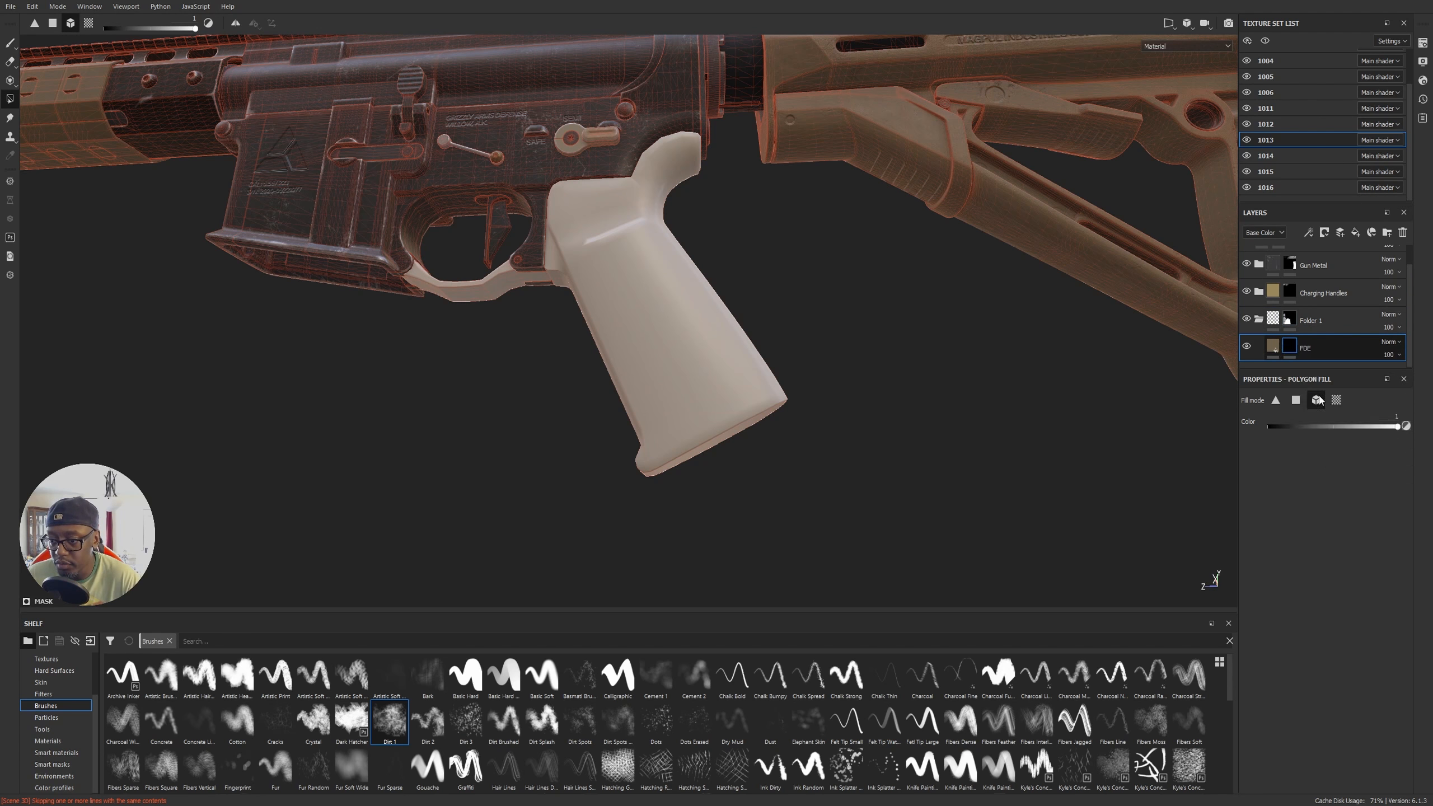
alt+drag(790, 361, 820, 351)
alt+middle_drag(978, 322, 930, 267)
double_click(1294, 352)
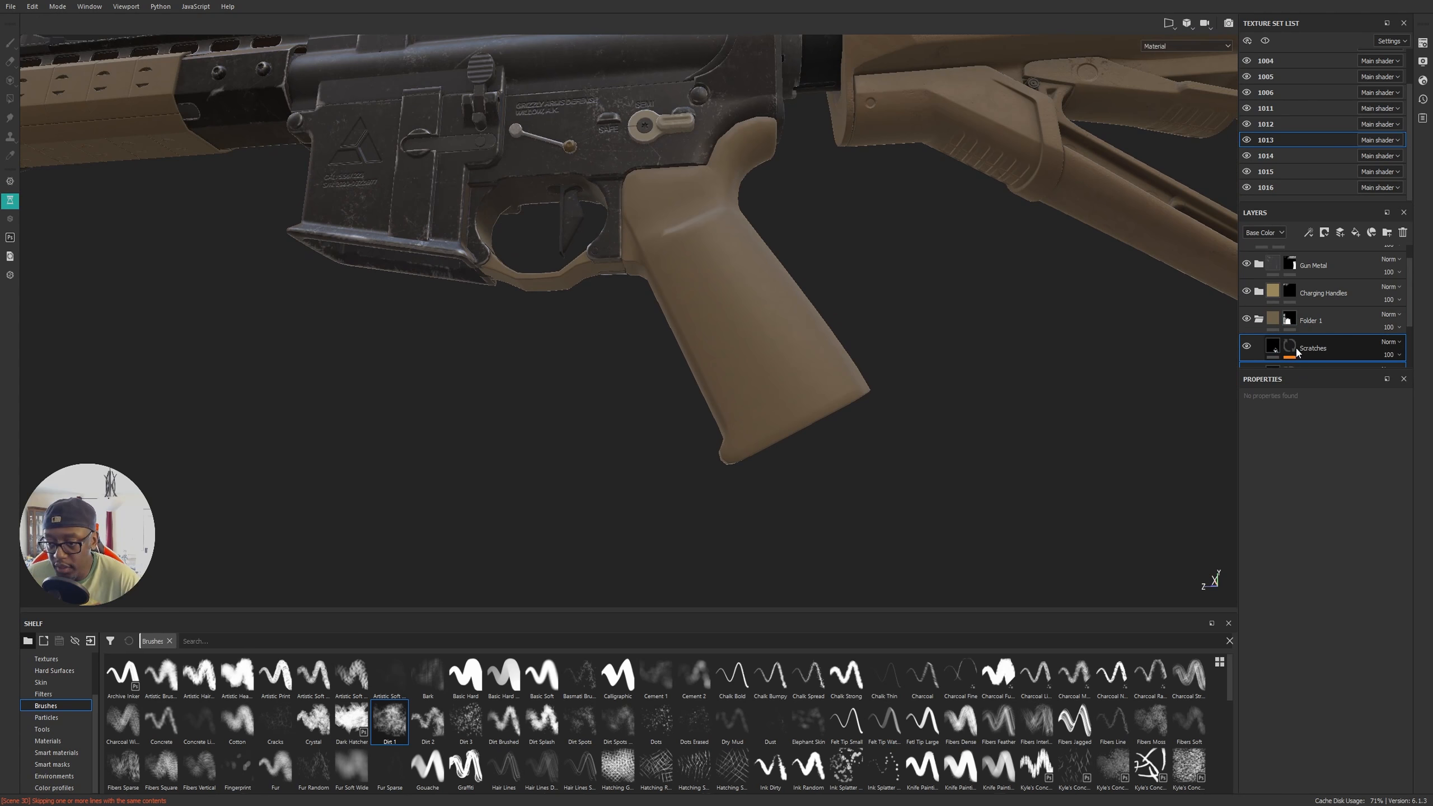
Step: Hide the Scratches and Light Dirt layers in Folder 1 to expose the grip's plain FDE surface
alt+drag(801, 410, 718, 300)
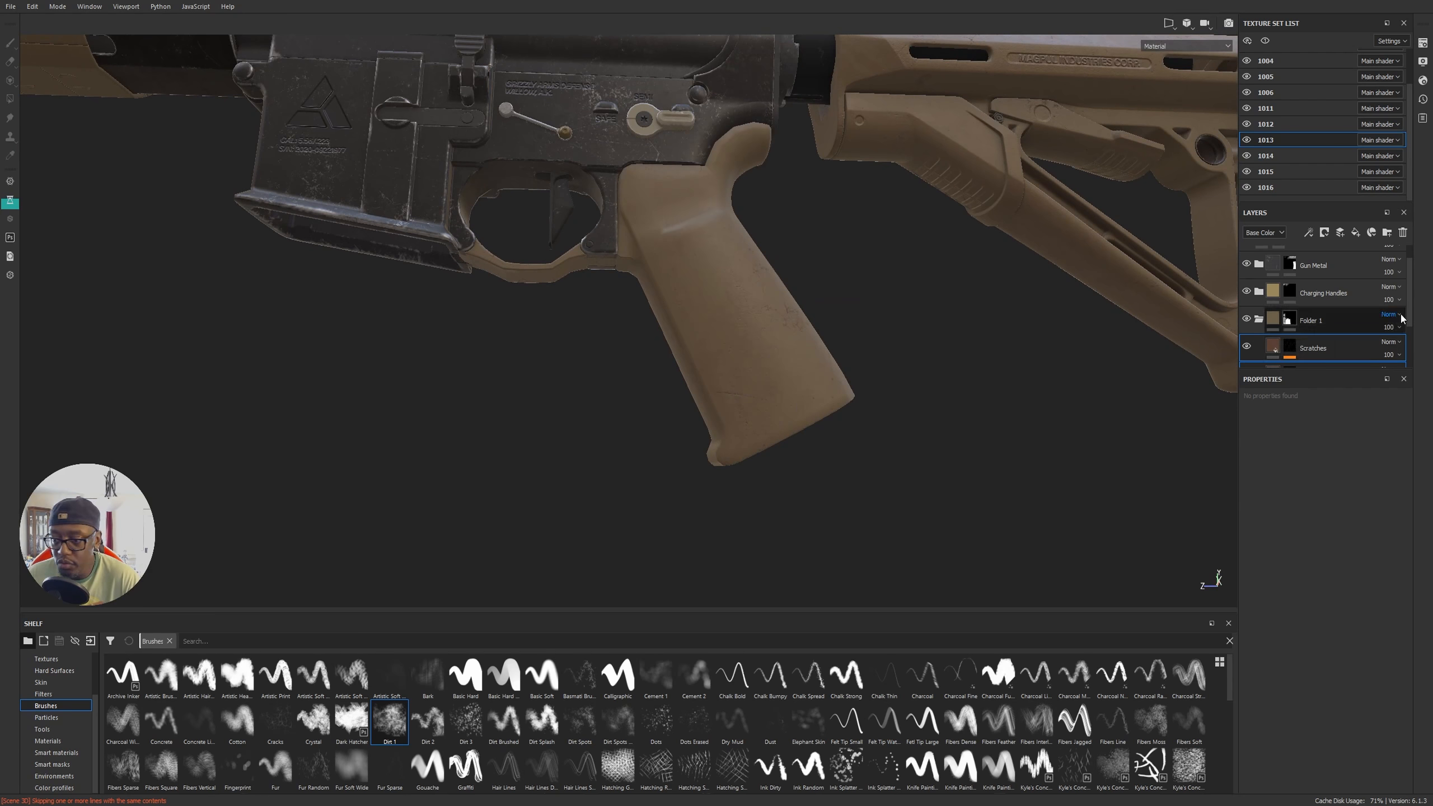
scroll(1314, 339, down, 2)
mouse_move(1145, 310)
alt+mouse_down()
mouse_move(847, 407)
mouse_move(391, 293)
mouse_move(775, 292)
mouse_move(706, 317)
alt+mouse_up()
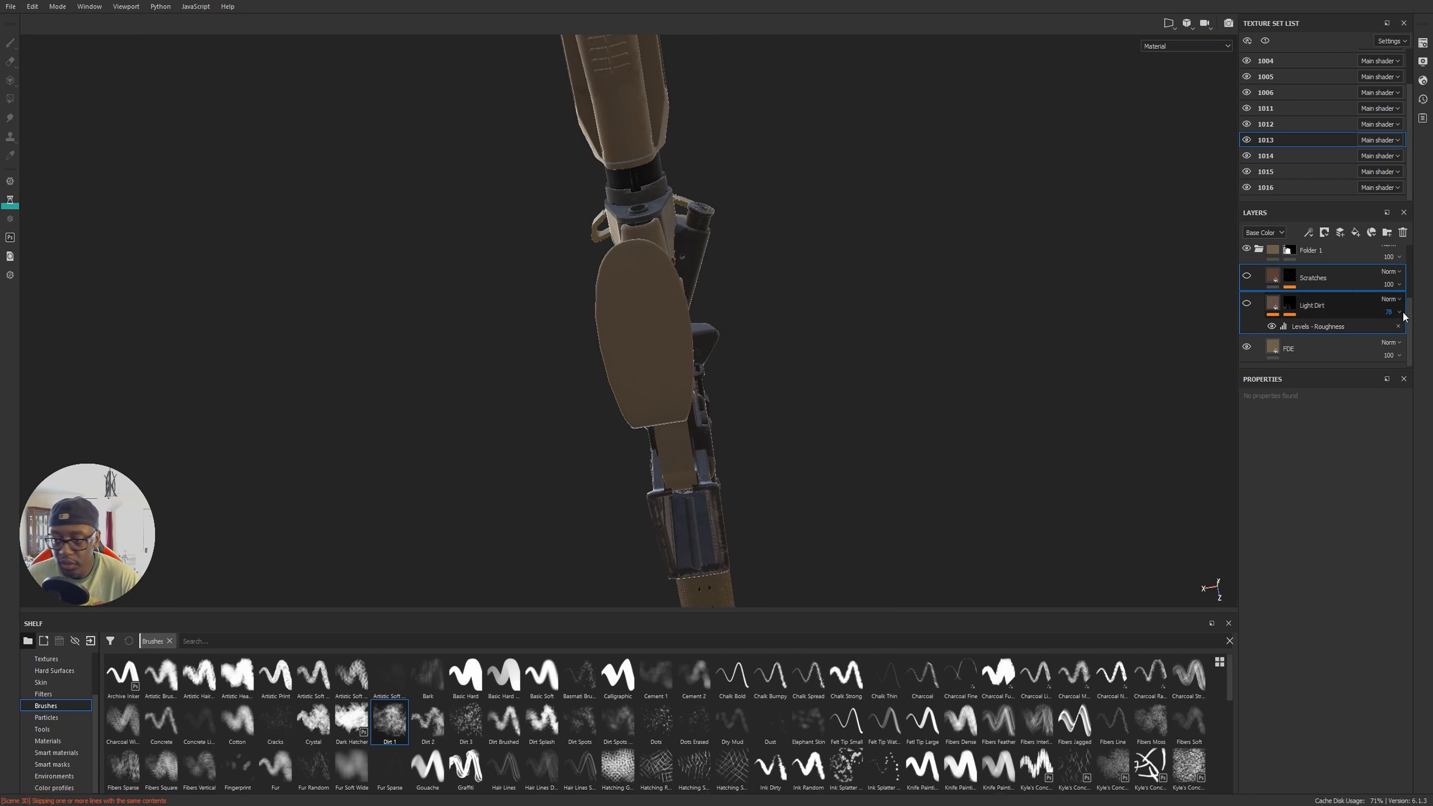
Step: Show the Hard Surfaces resources in the shelf and save the project
click(61, 670)
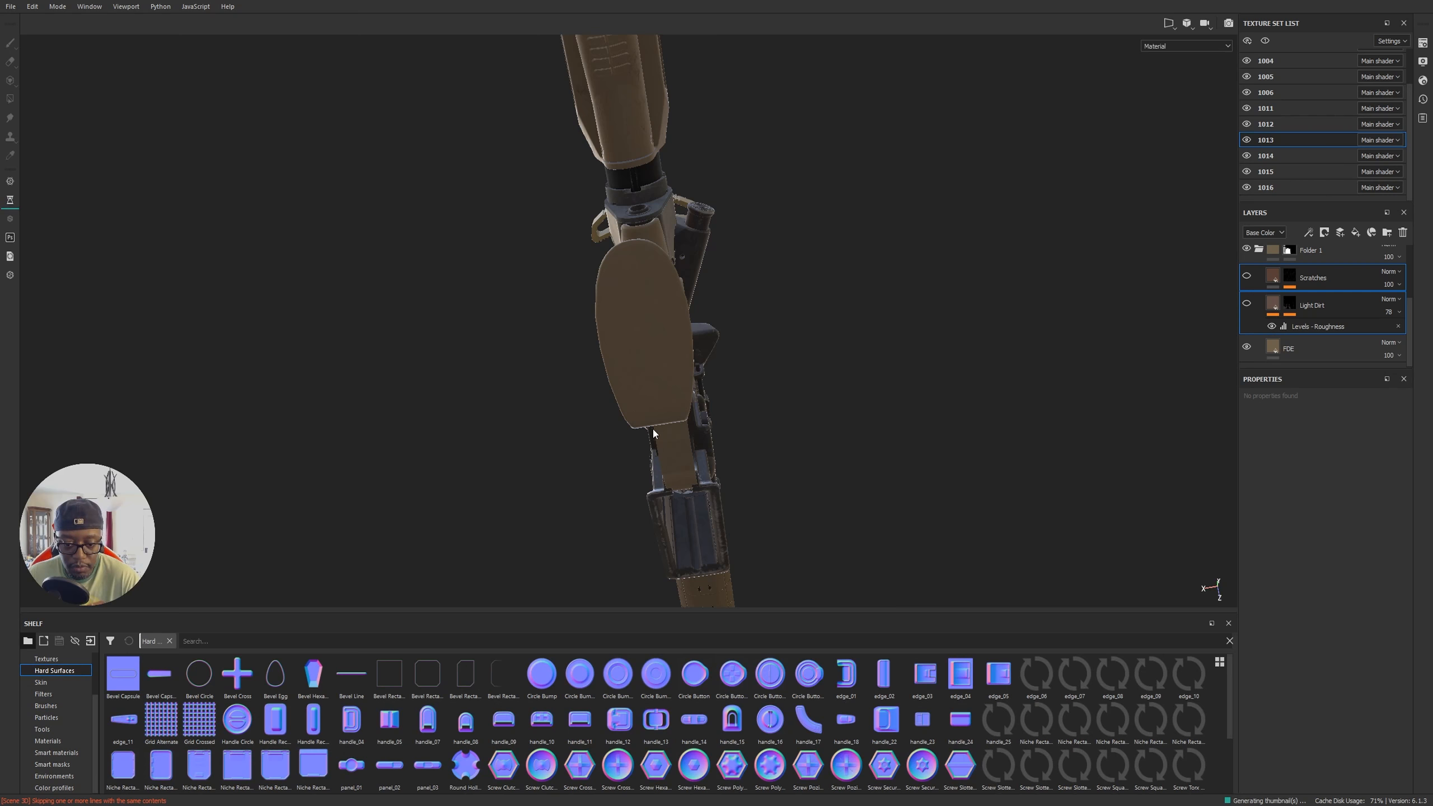
key(ctrl+s)
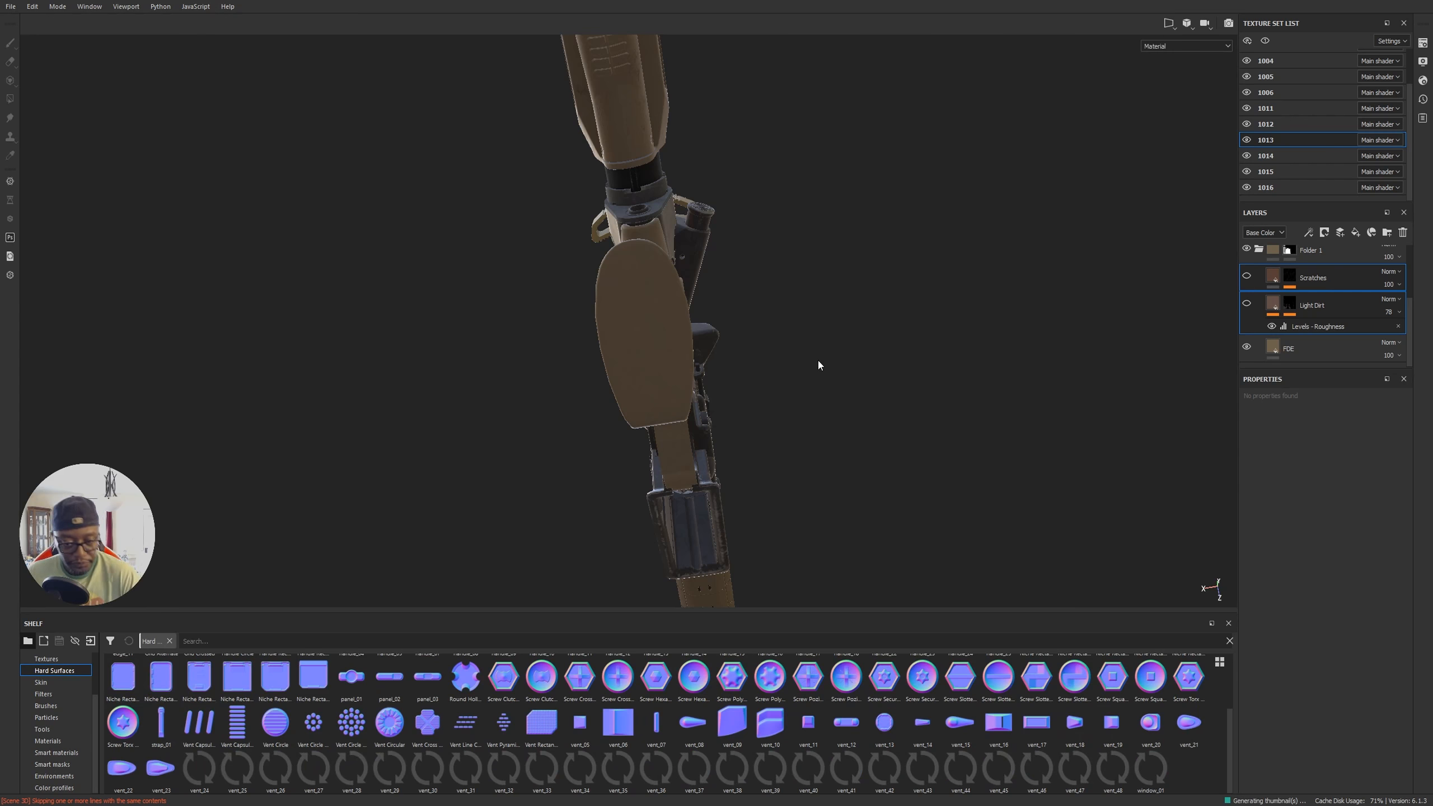
Step: Examine the pistol grip's base in a close, straight-on view
alt+drag(806, 371, 818, 381)
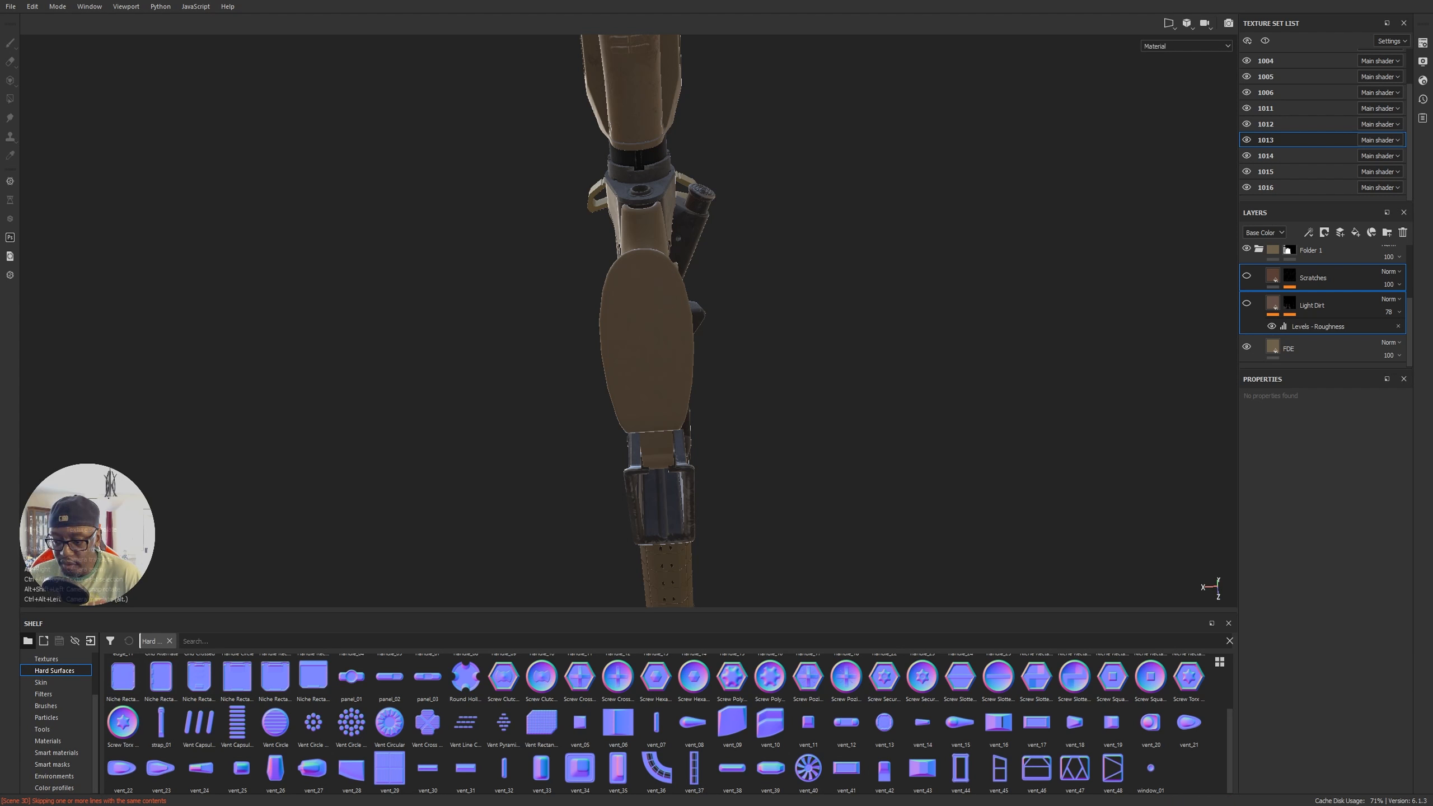
alt+drag(738, 458, 743, 430)
scroll(643, 321, up, 3)
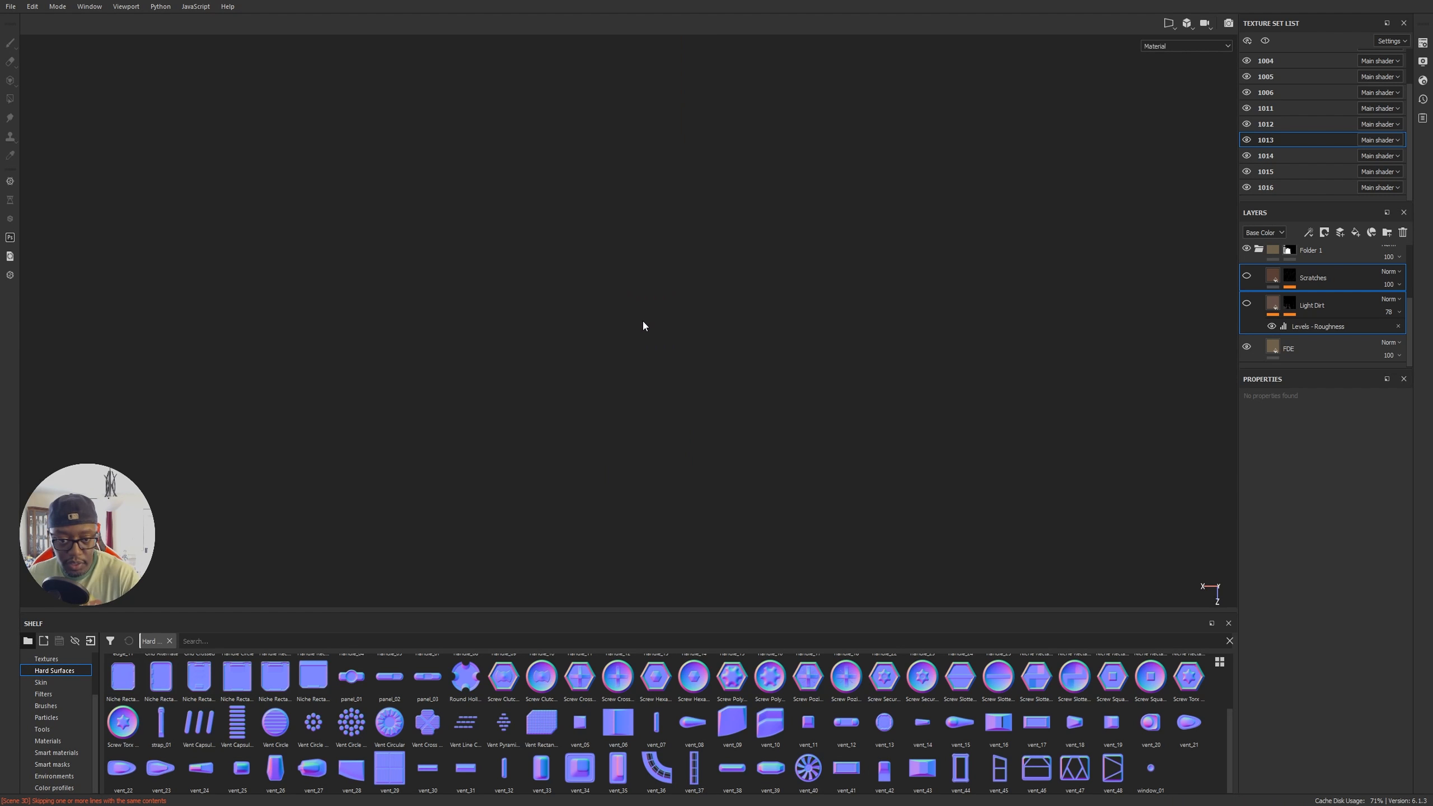
key(f)
alt+middle_drag(730, 296, 787, 488)
alt+right_drag(548, 349, 1260, 420)
alt+middle_drag(739, 314, 910, 351)
alt+right_drag(909, 361, 1193, 430)
alt+middle_drag(1054, 379, 996, 413)
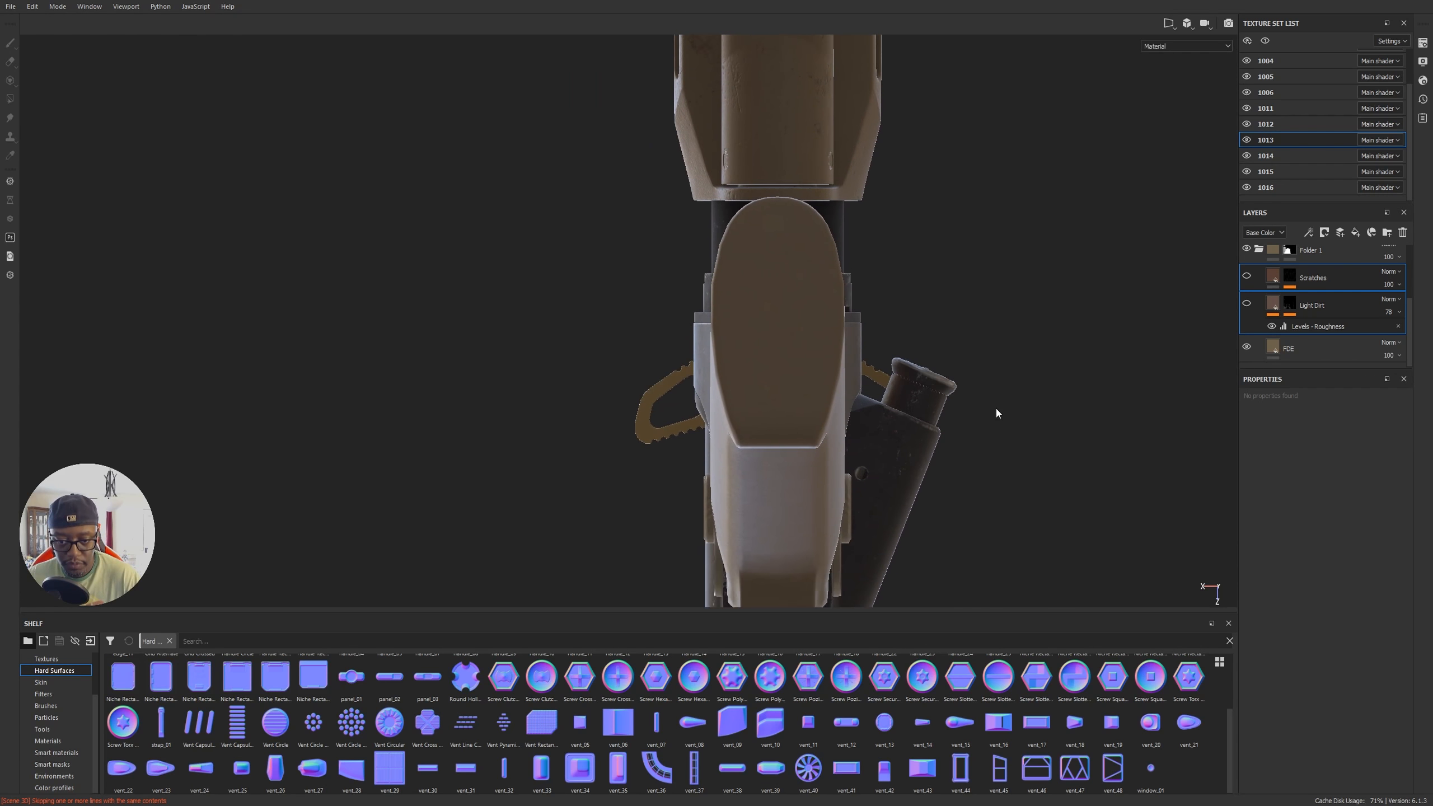
Step: Choose the Niche Rectangle Top Thin Rounded hard surface and add a paint layer above Scratches in Folder 1
scroll(835, 740, up, 2)
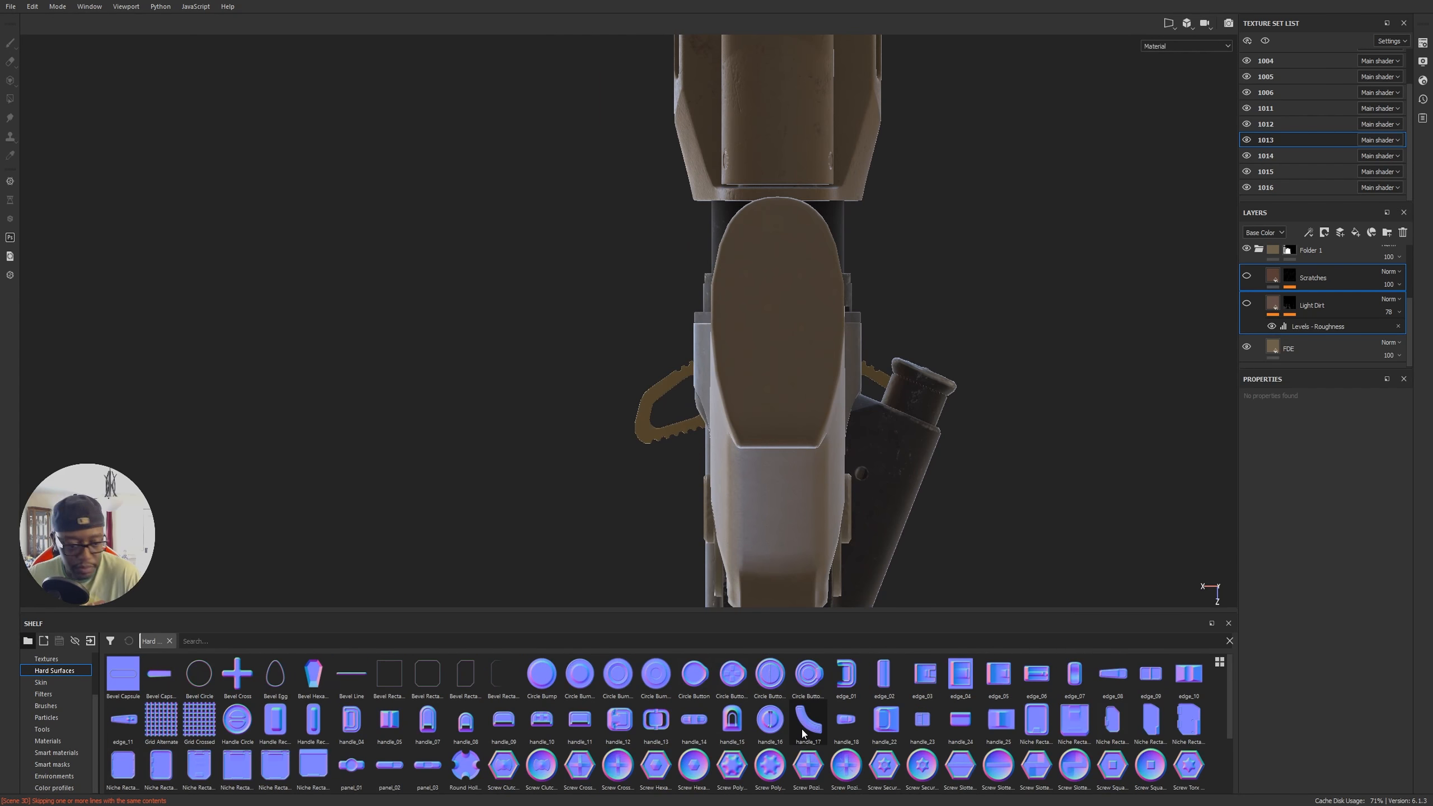
mouse_move(802, 733)
mouse_move(1042, 726)
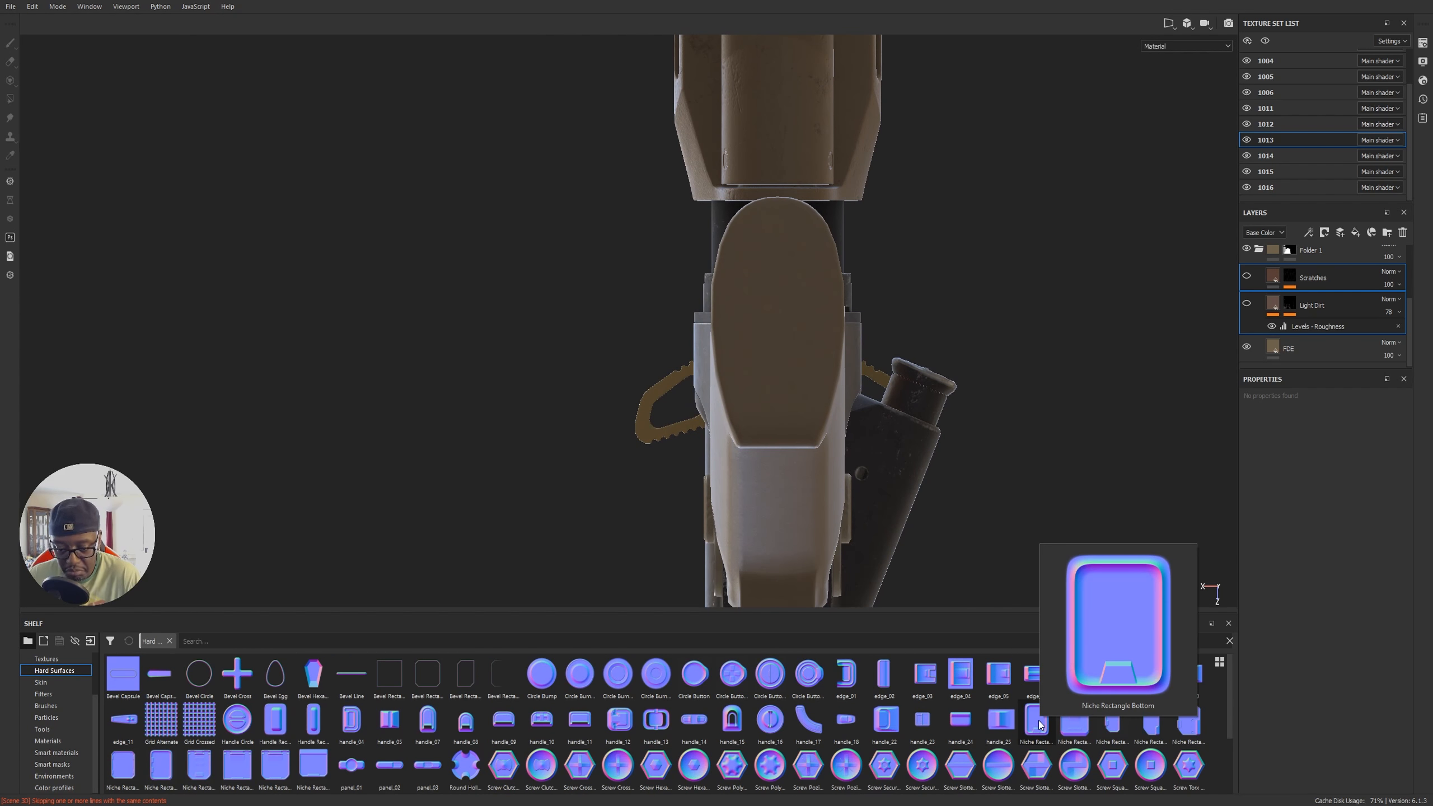
mouse_move(208, 768)
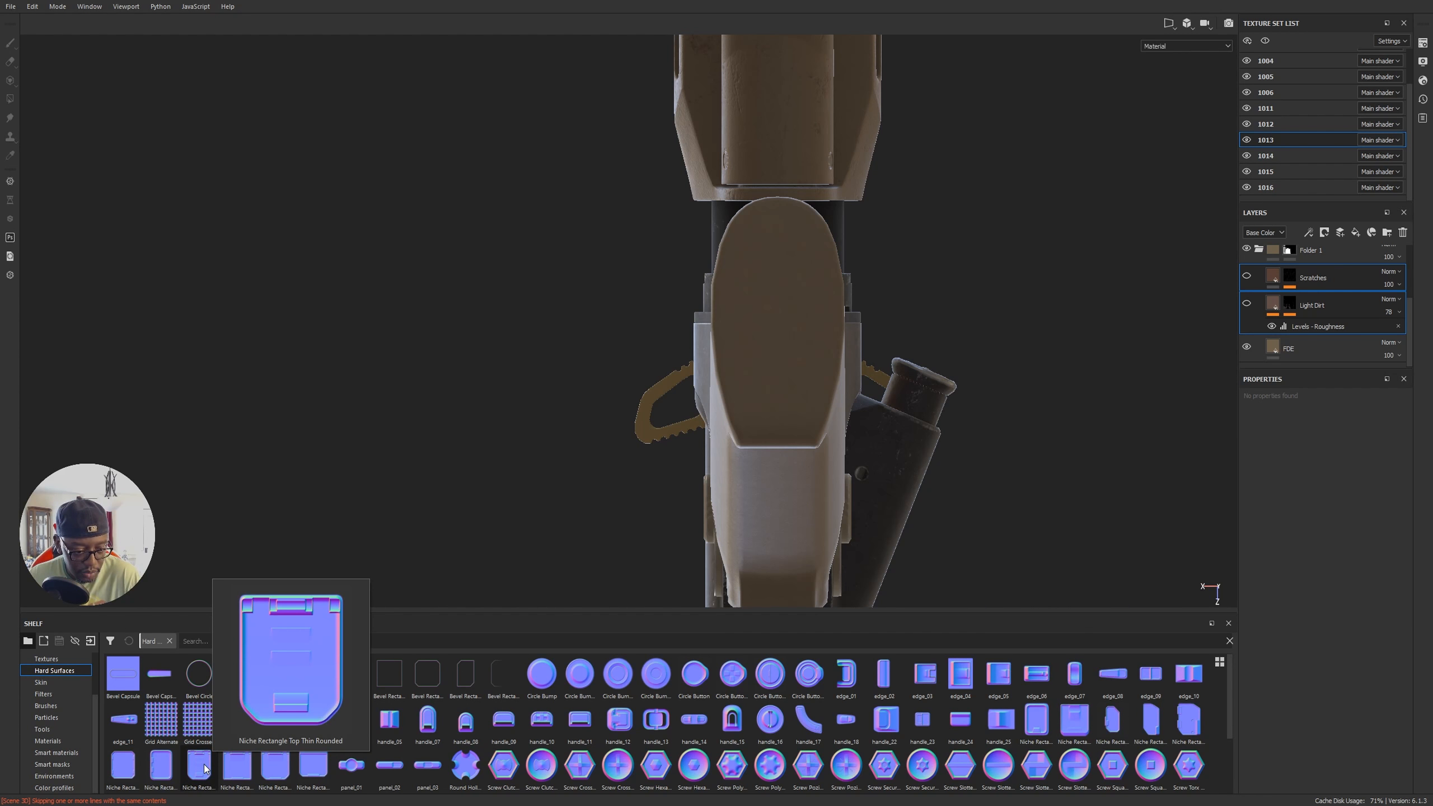
click(205, 768)
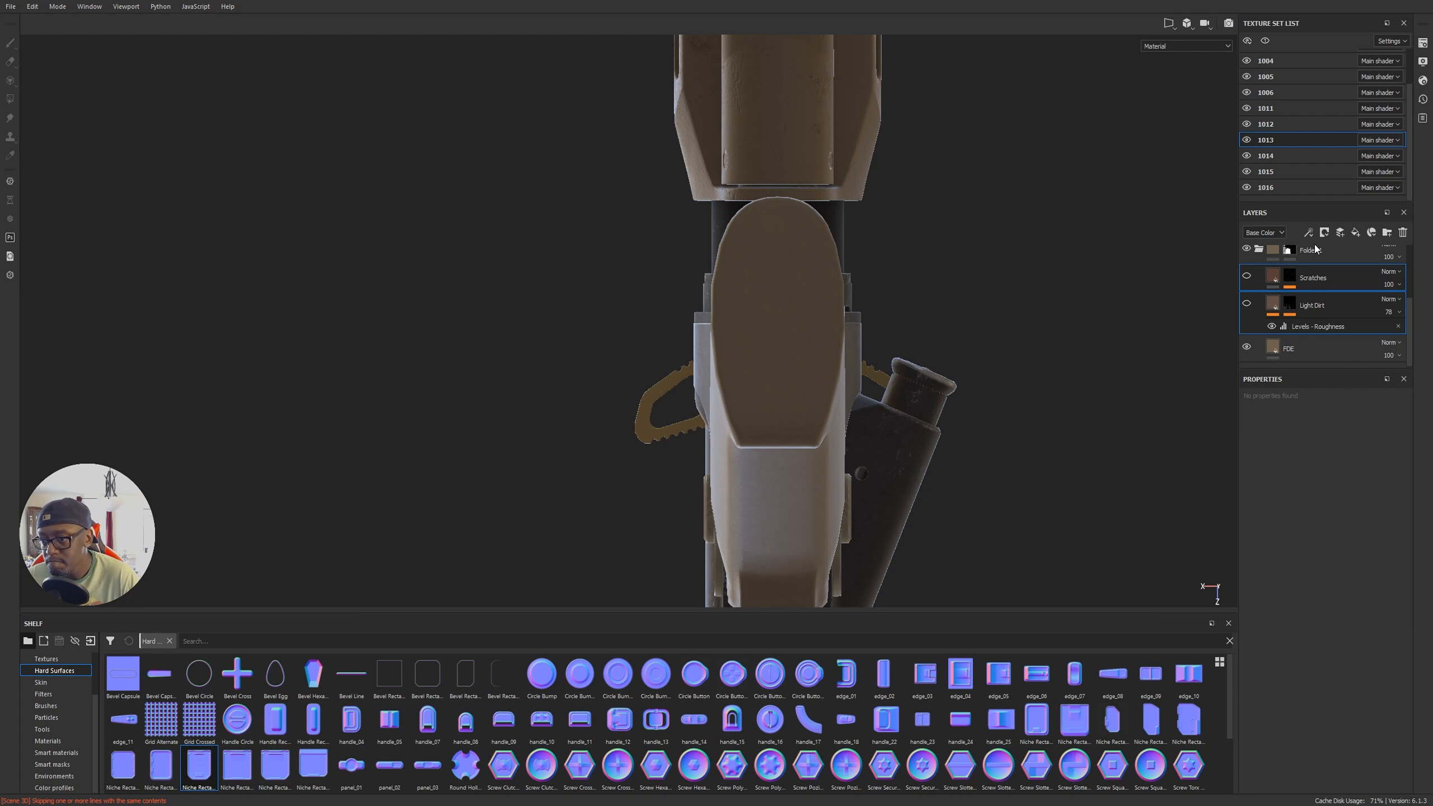
click(1341, 233)
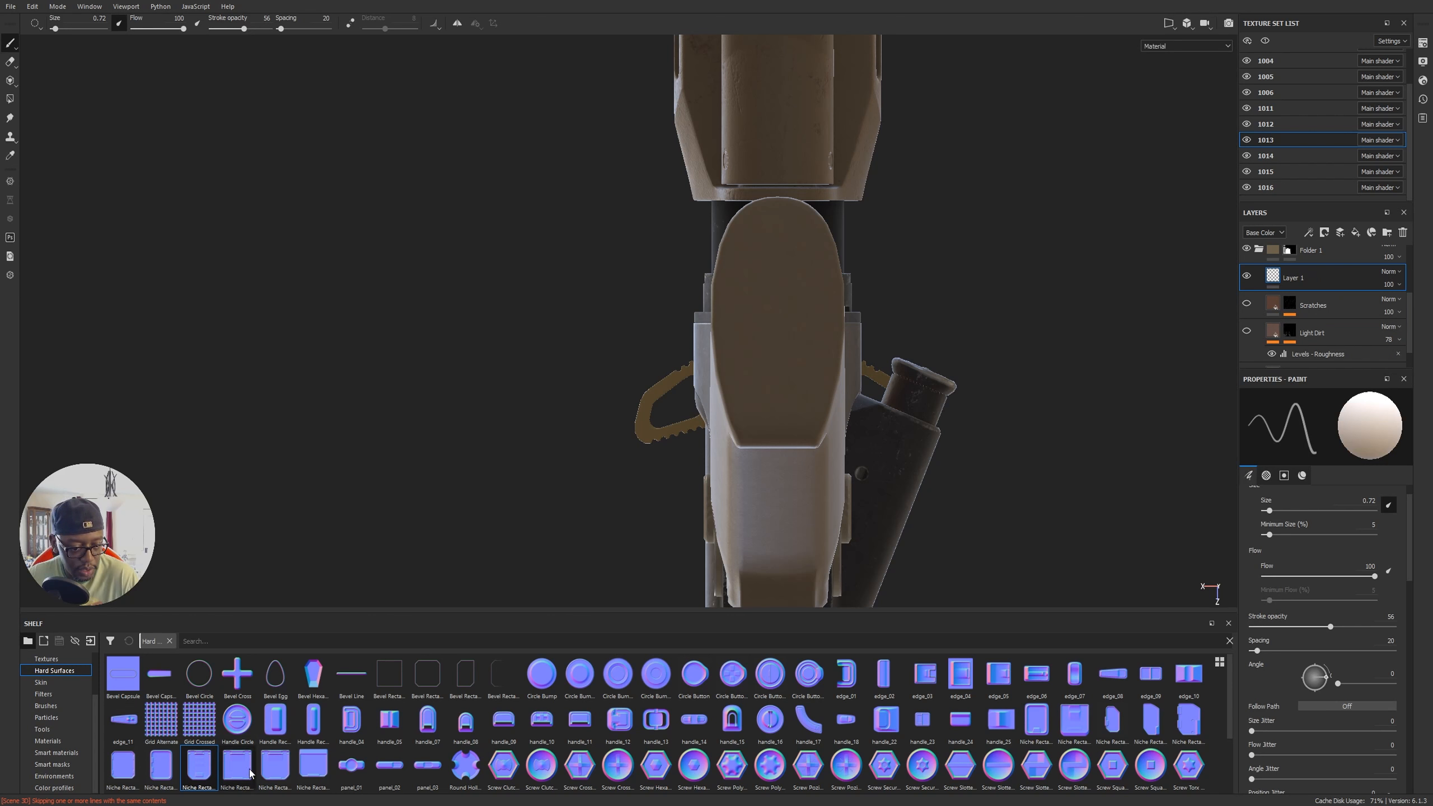
Step: Assign Niche Rectangle Top Thin Rounded to the brush's height channel instead of its normal channel
click(1285, 475)
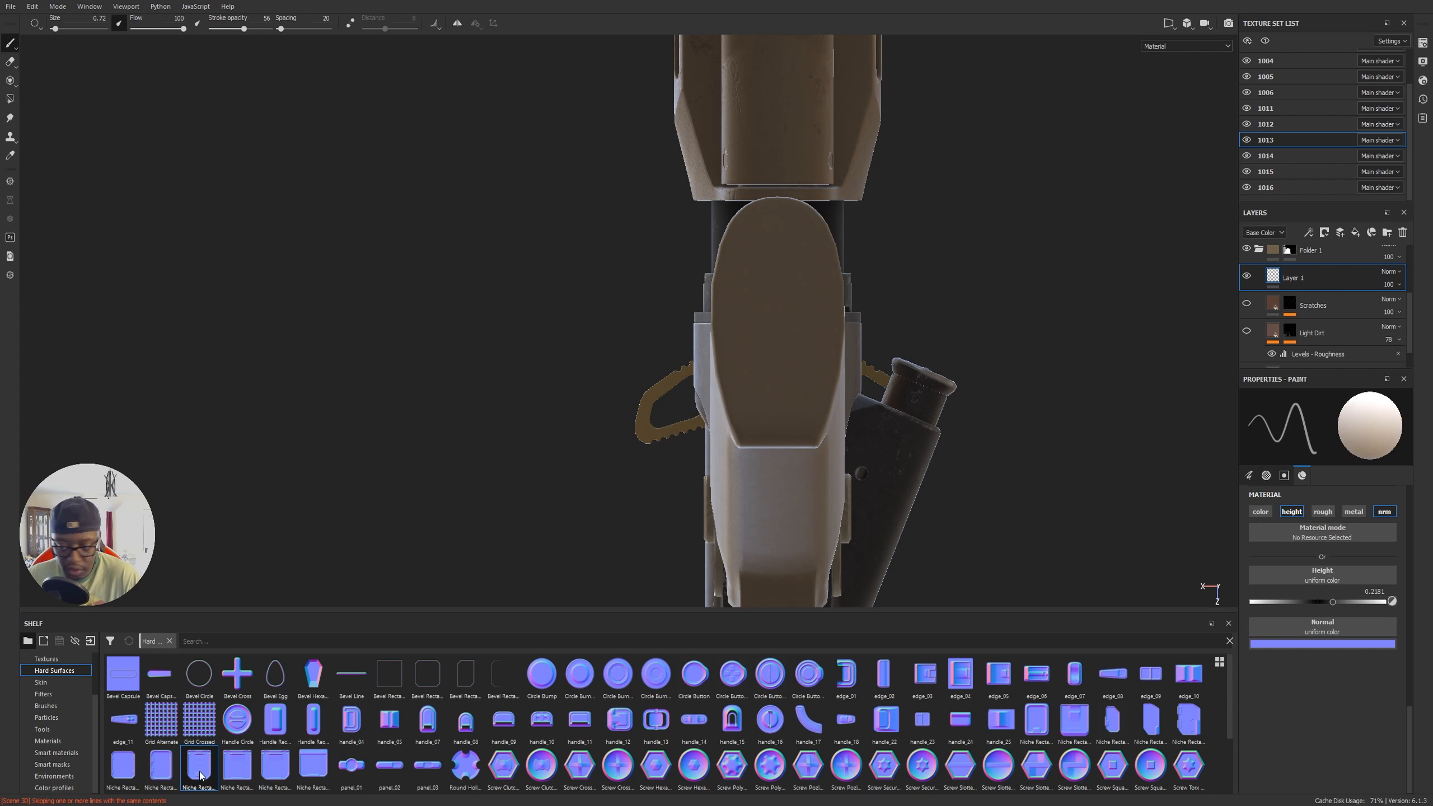
drag(1314, 642, 1312, 629)
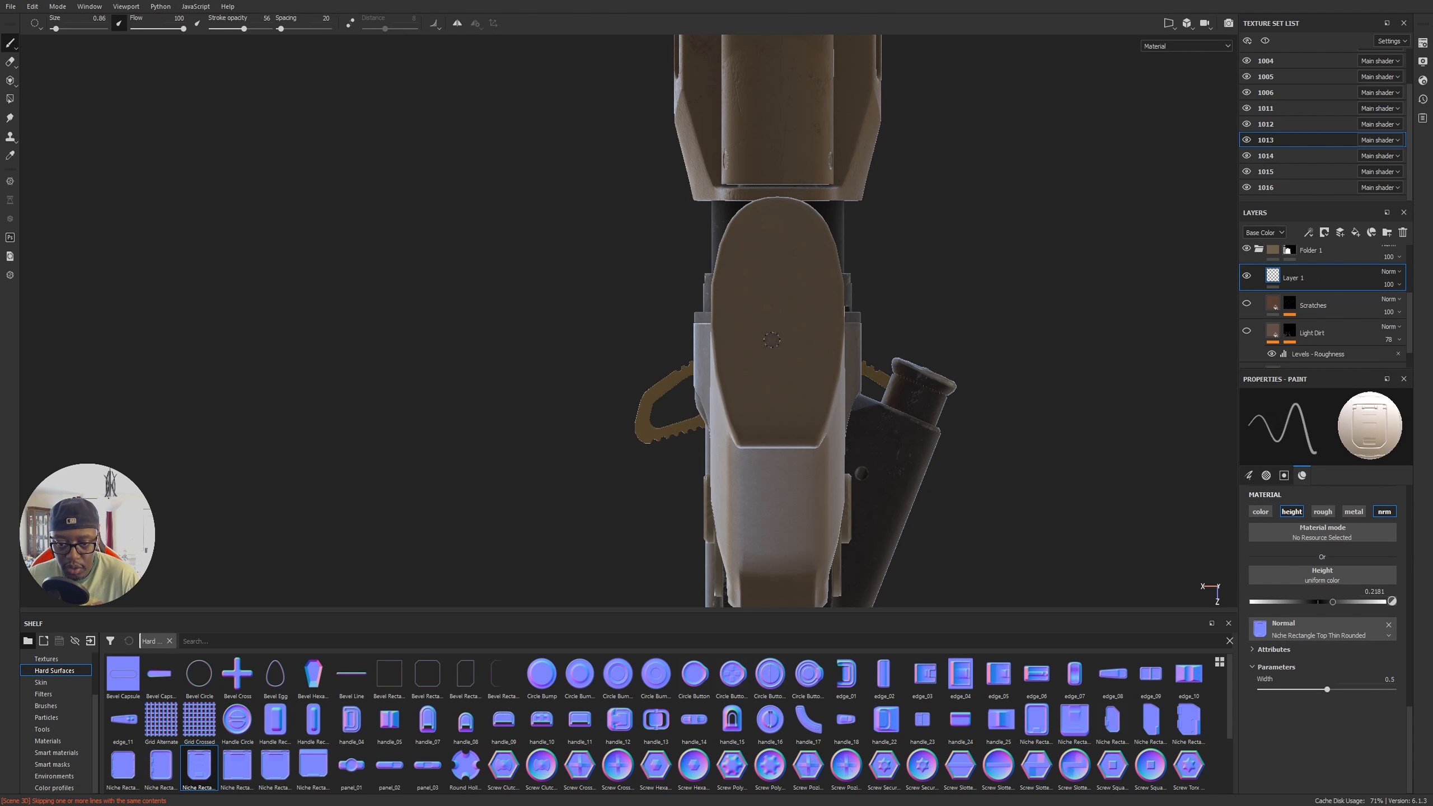
scroll(1335, 509, up, 2)
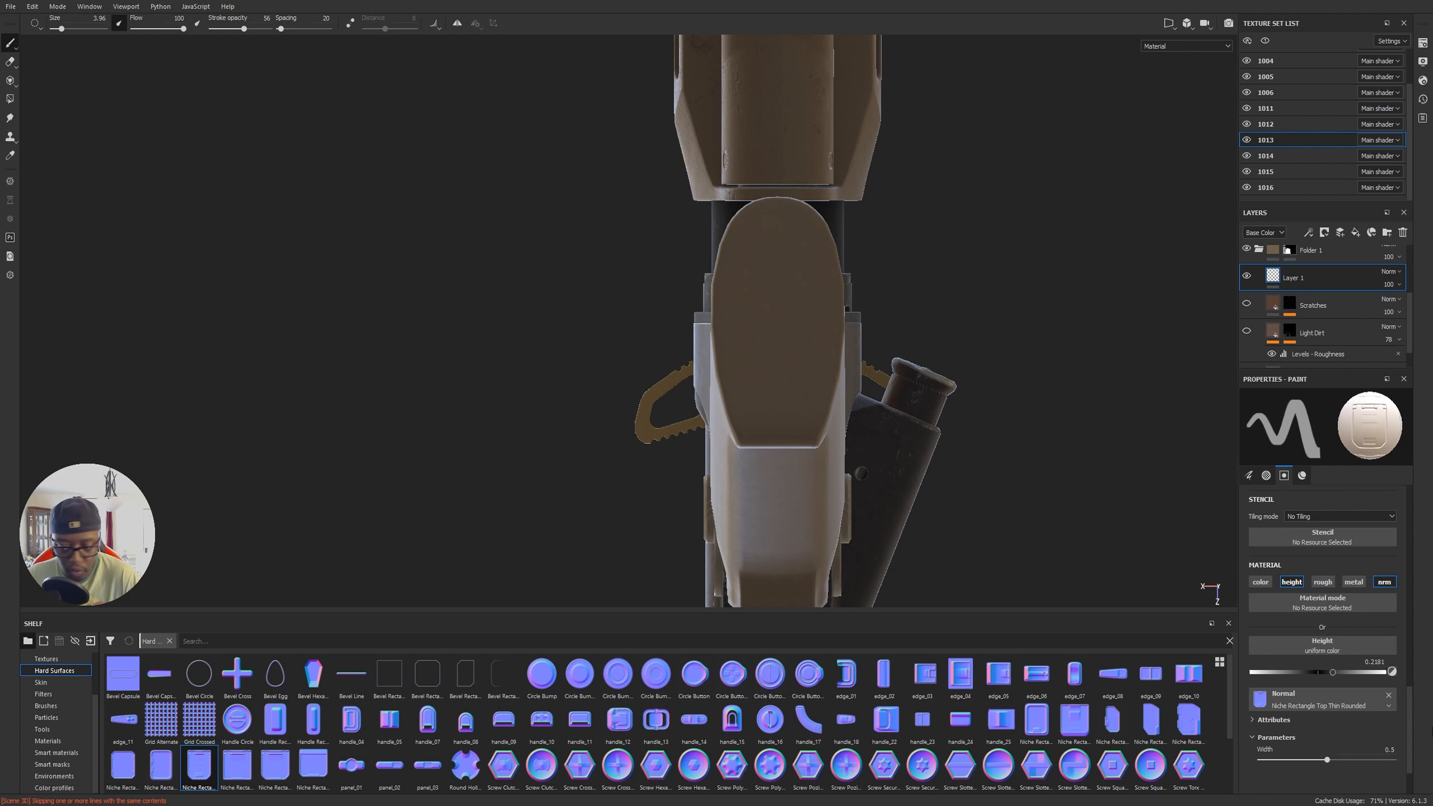
click(1390, 695)
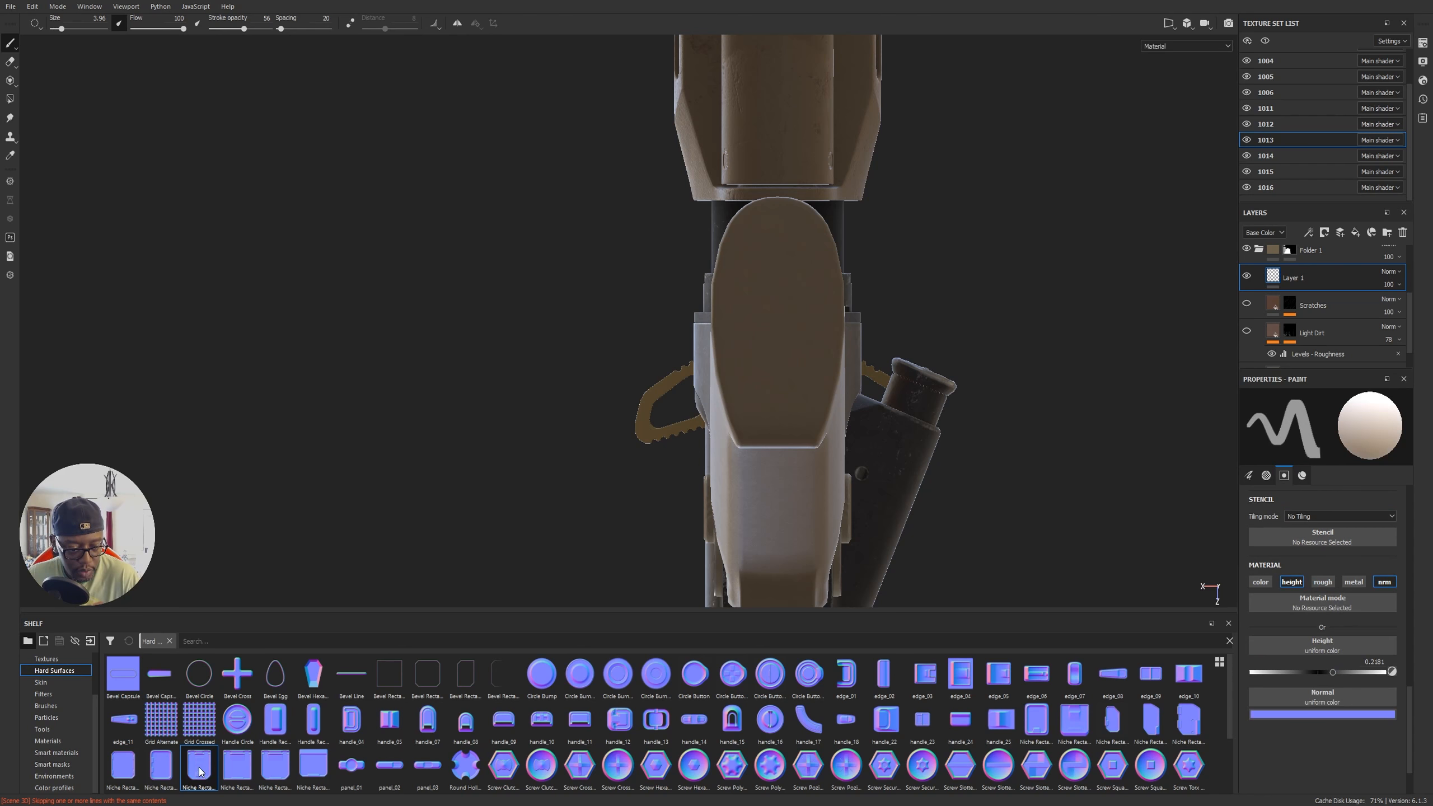
drag(1312, 645, 1310, 646)
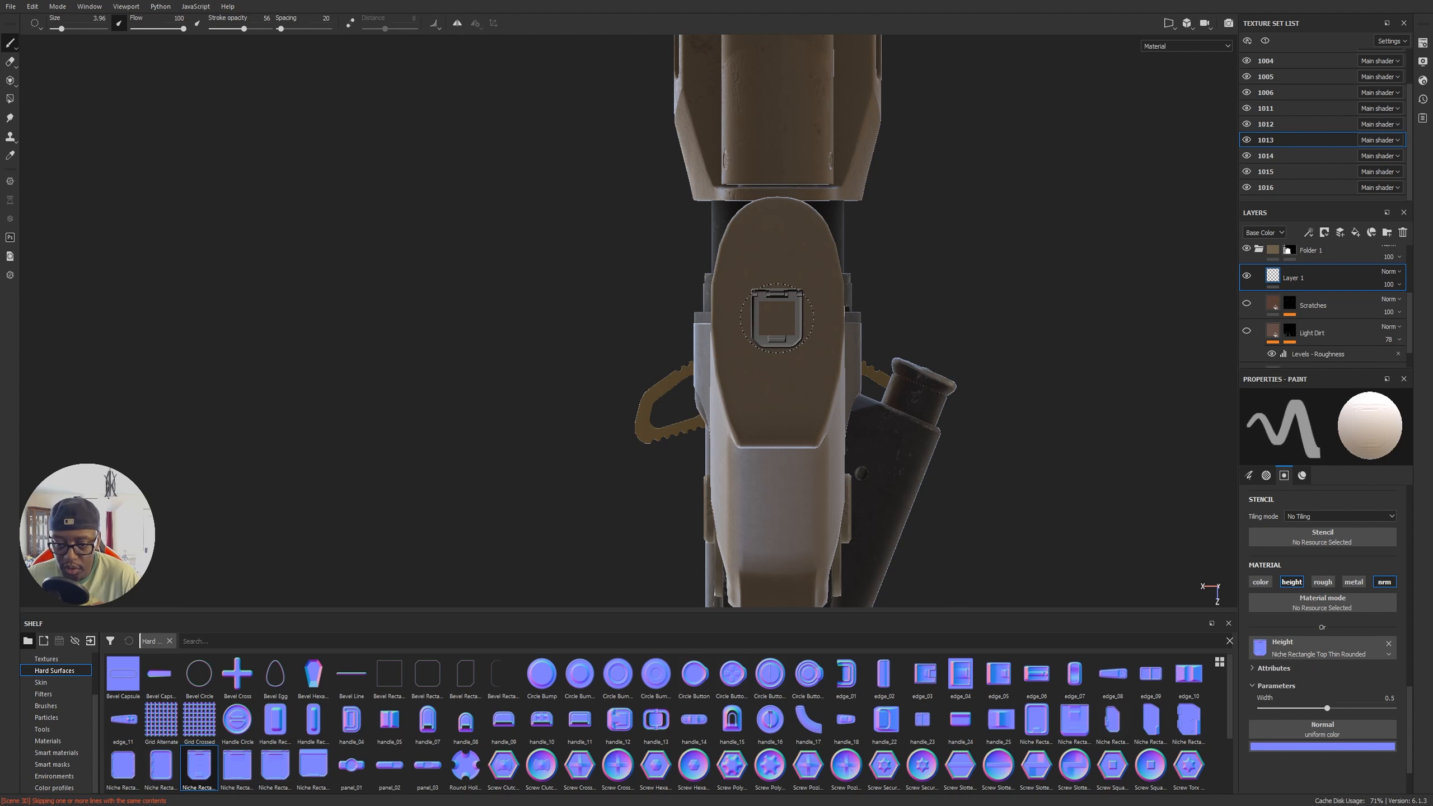
Step: Try stamping the thin rounded niche on the grip's base with a brush size of 6.5, and undo it
ctrl+right_drag(774, 345, 794, 346)
click(779, 317)
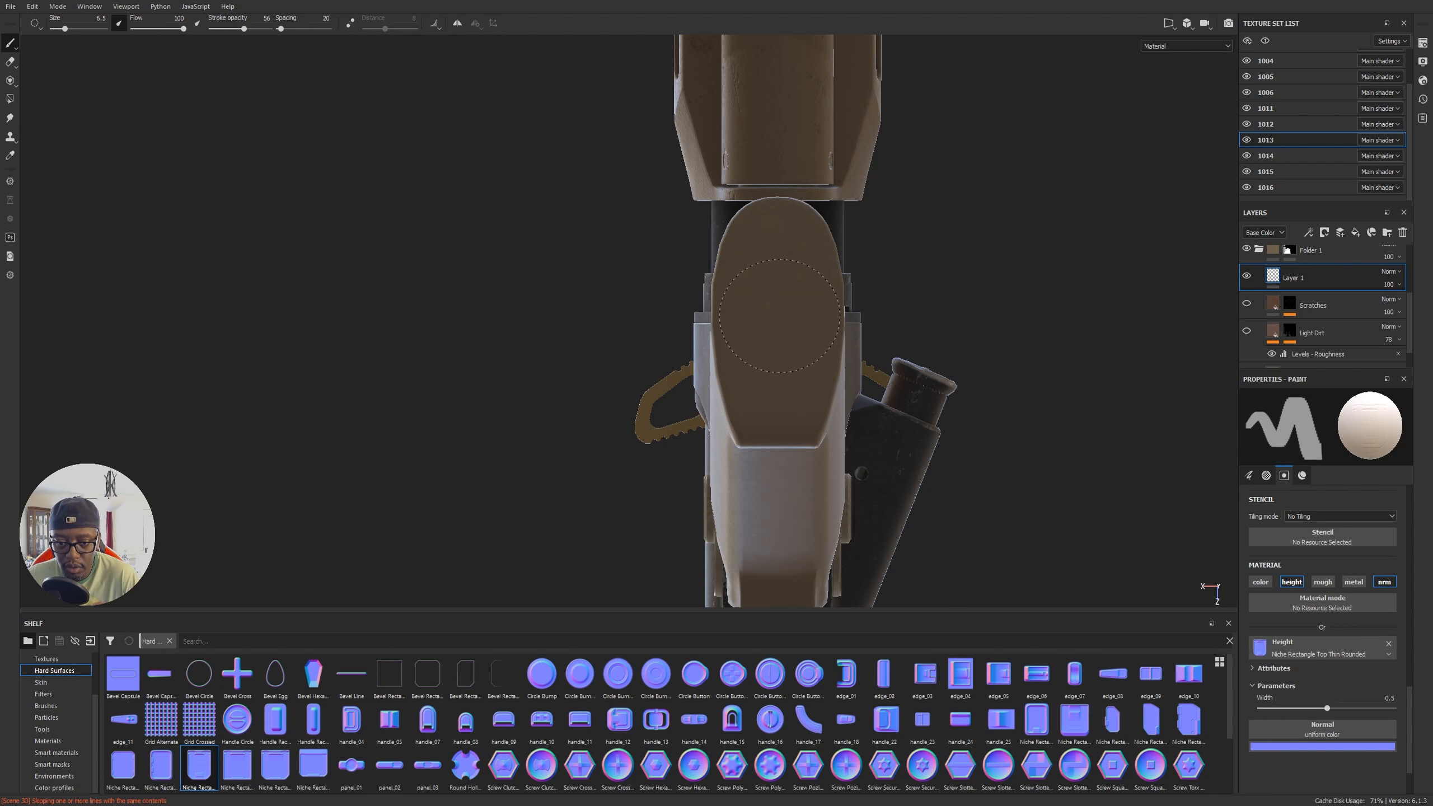
alt+drag(1019, 415, 1057, 346)
key(ctrl+z)
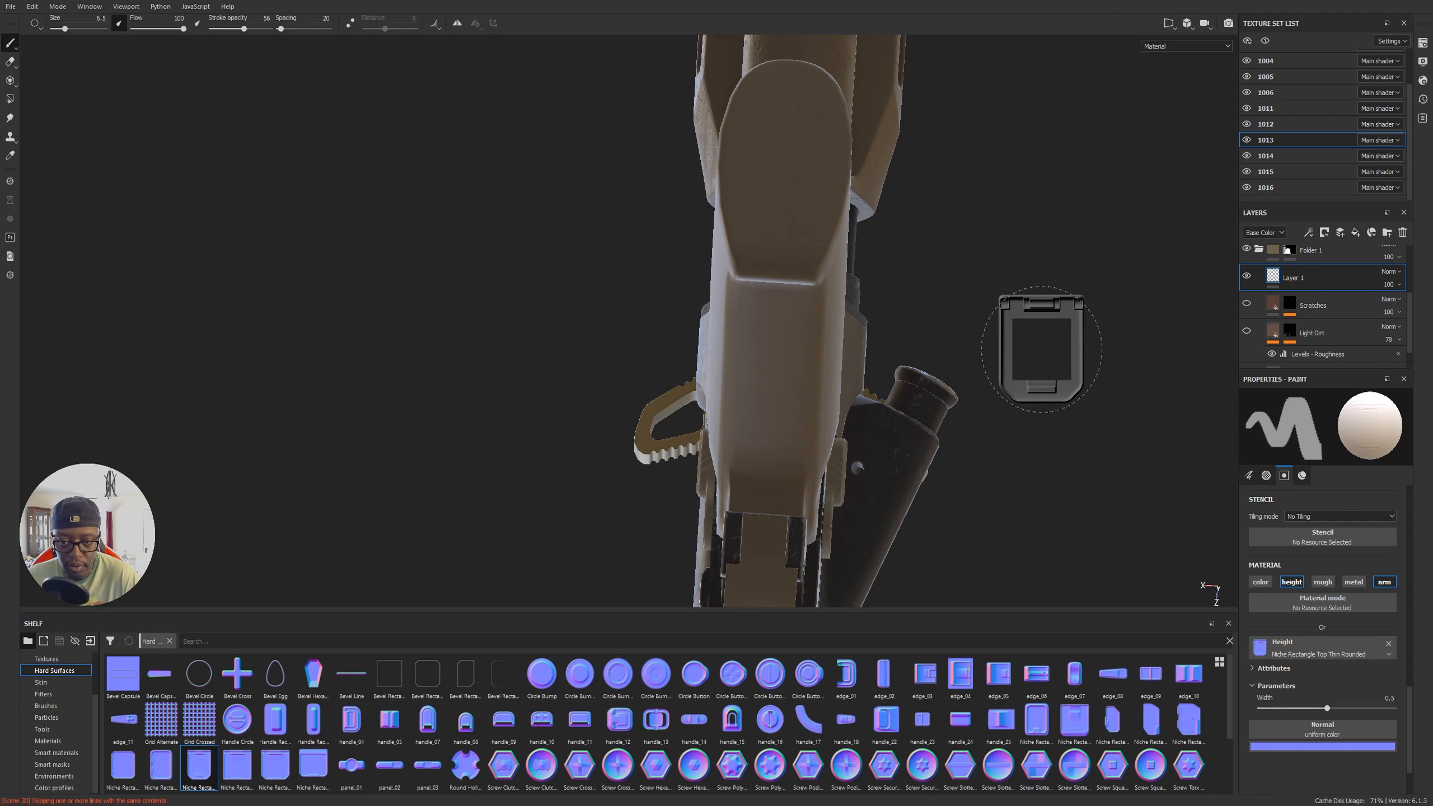
Step: Try a larger stamp of the thin rounded niche on the grip's base at brush size 8.46, and undo it
alt+shift+drag(996, 333, 998, 350)
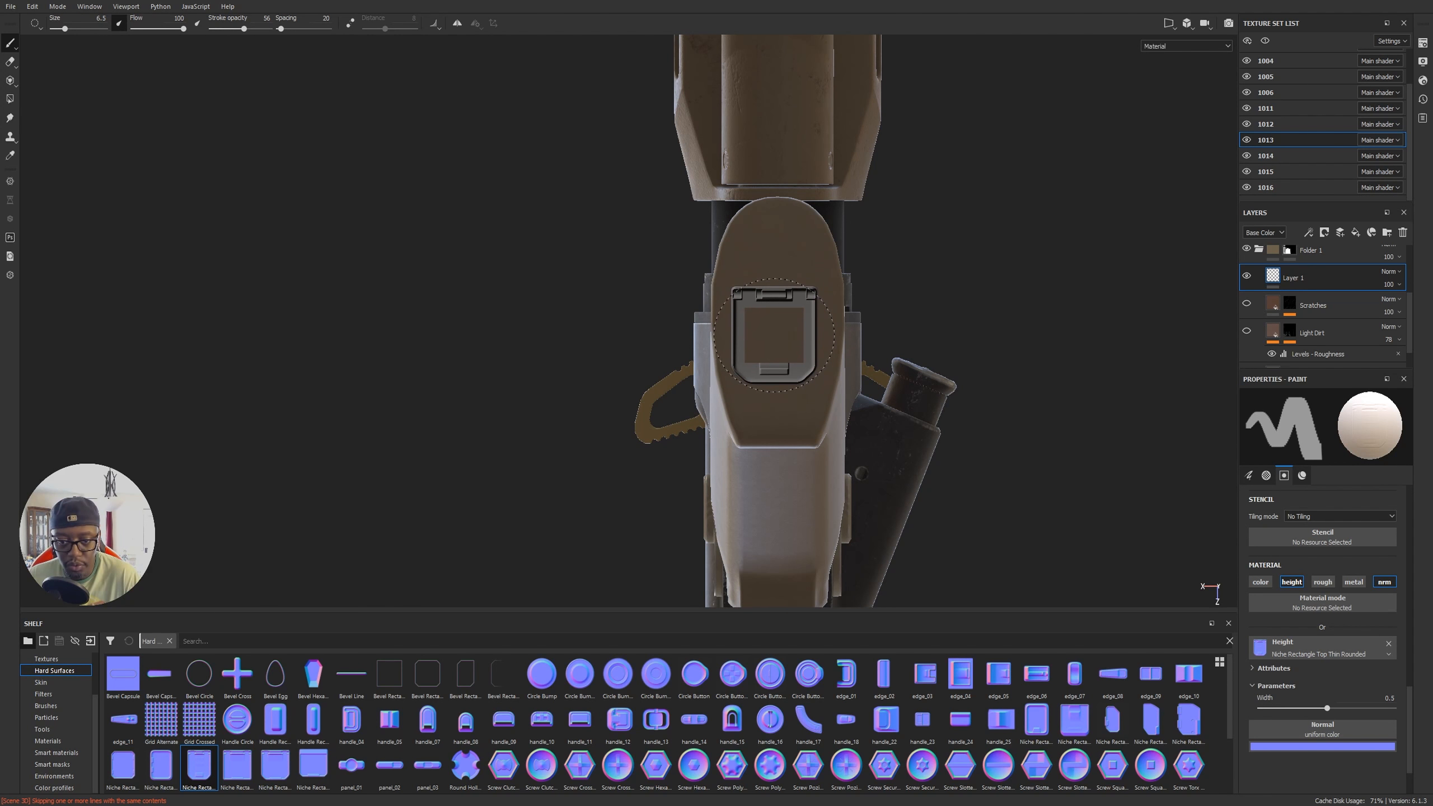
ctrl+right_drag(777, 328, 785, 323)
alt+drag(778, 326, 777, 364)
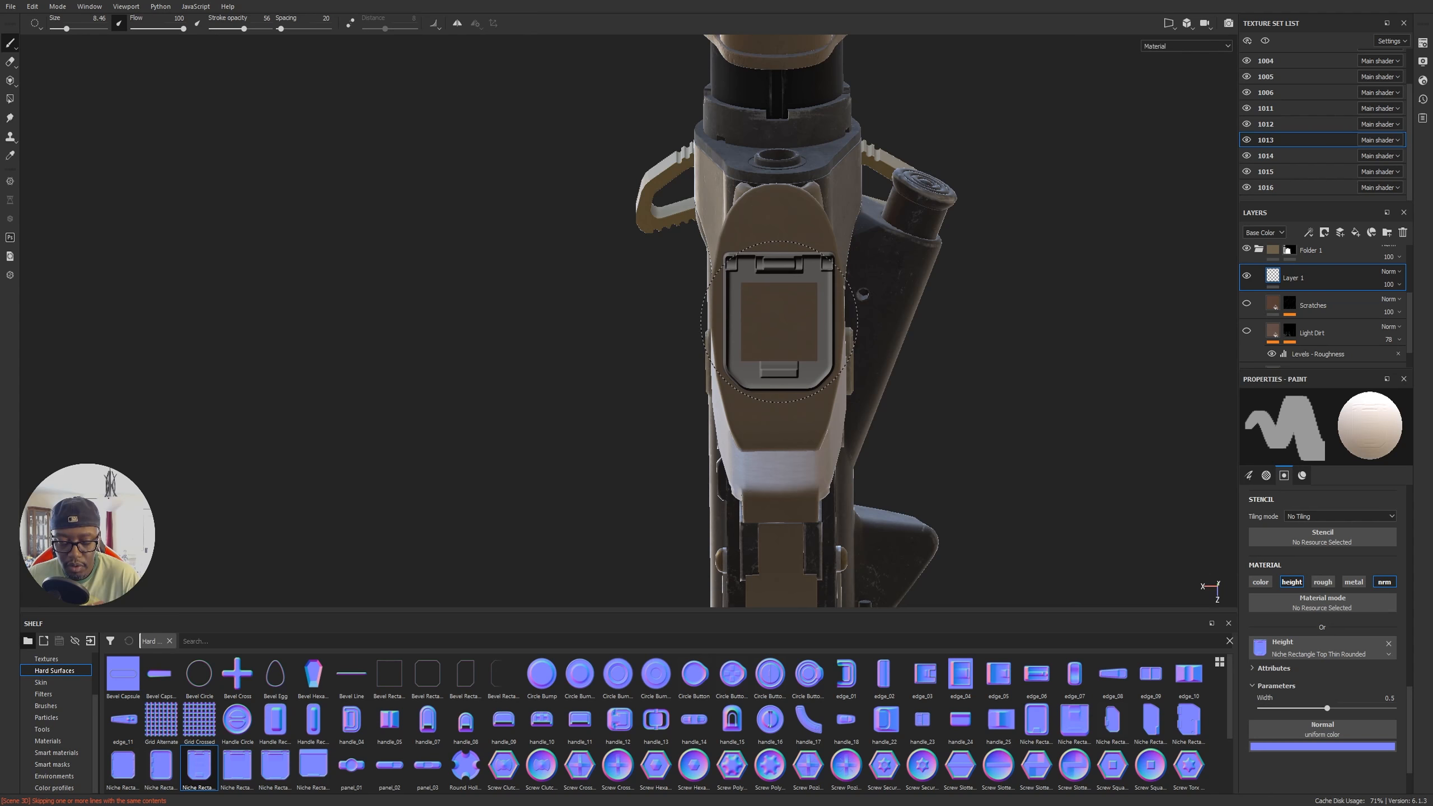
click(779, 321)
key(ctrl+z)
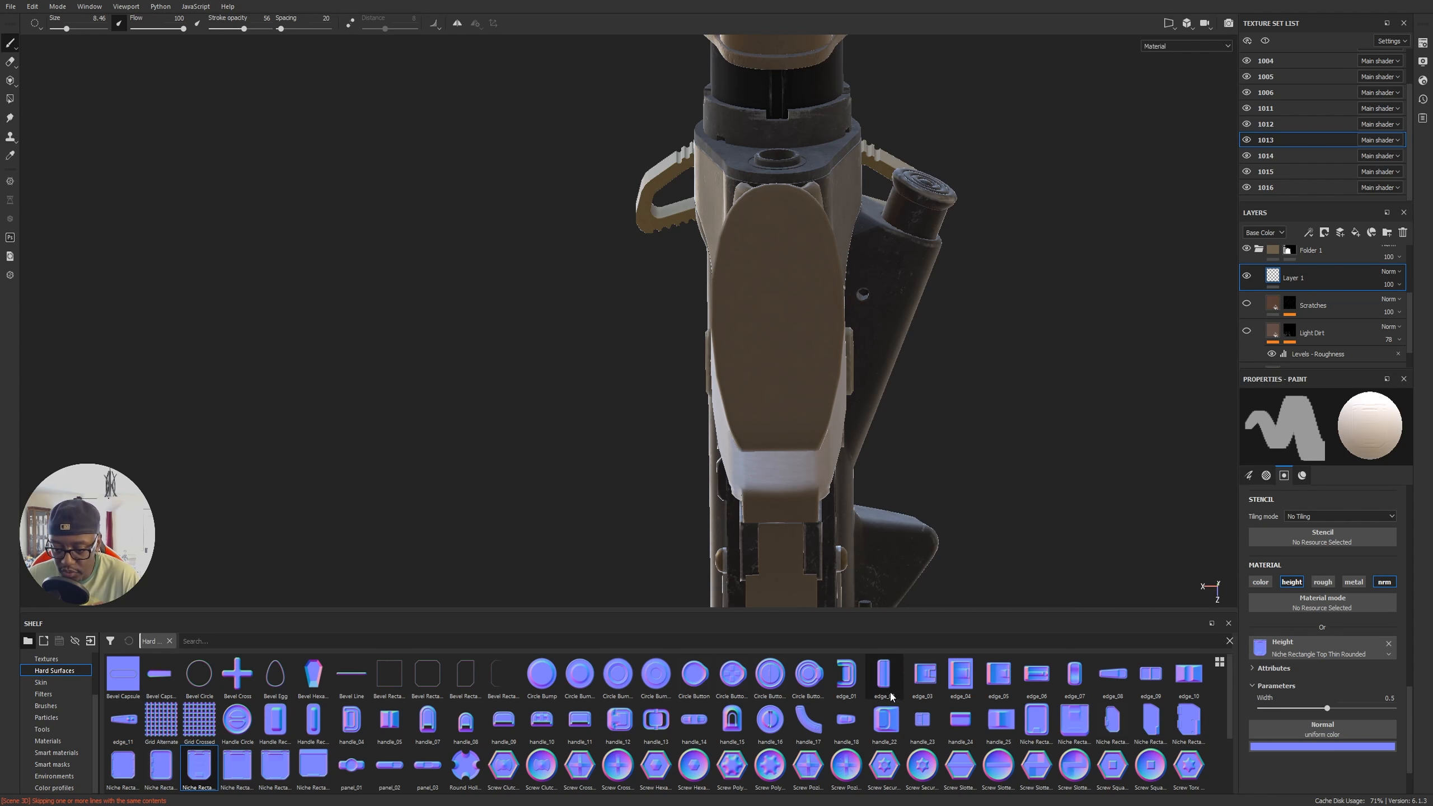
Step: Try the Niche Rectangle Bottom hard surface as the brush's height, stamping it on the grip's base at brush size 8.22, and undo the stamp
click(1043, 729)
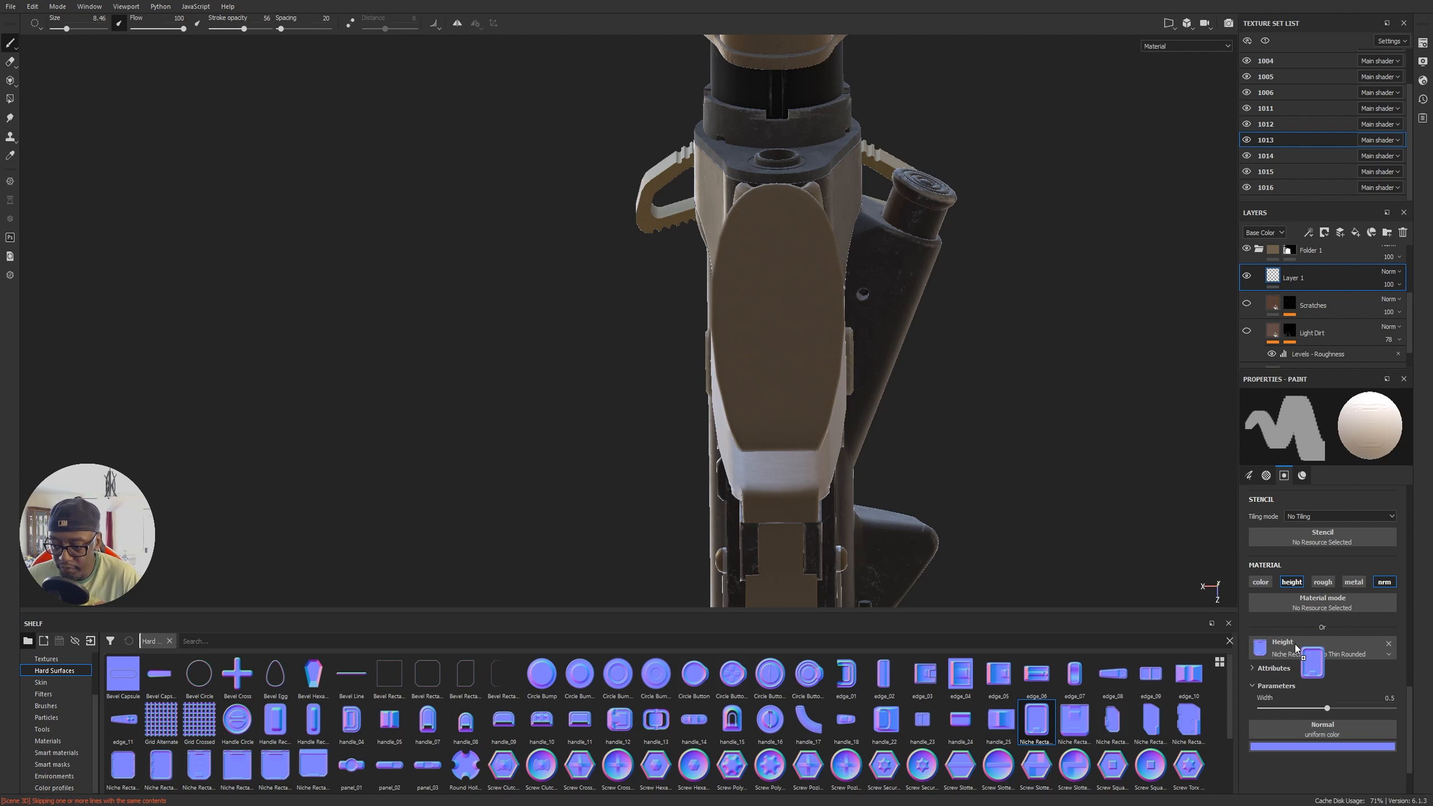
drag(1294, 644, 1296, 646)
ctrl+right_drag(778, 314, 775, 314)
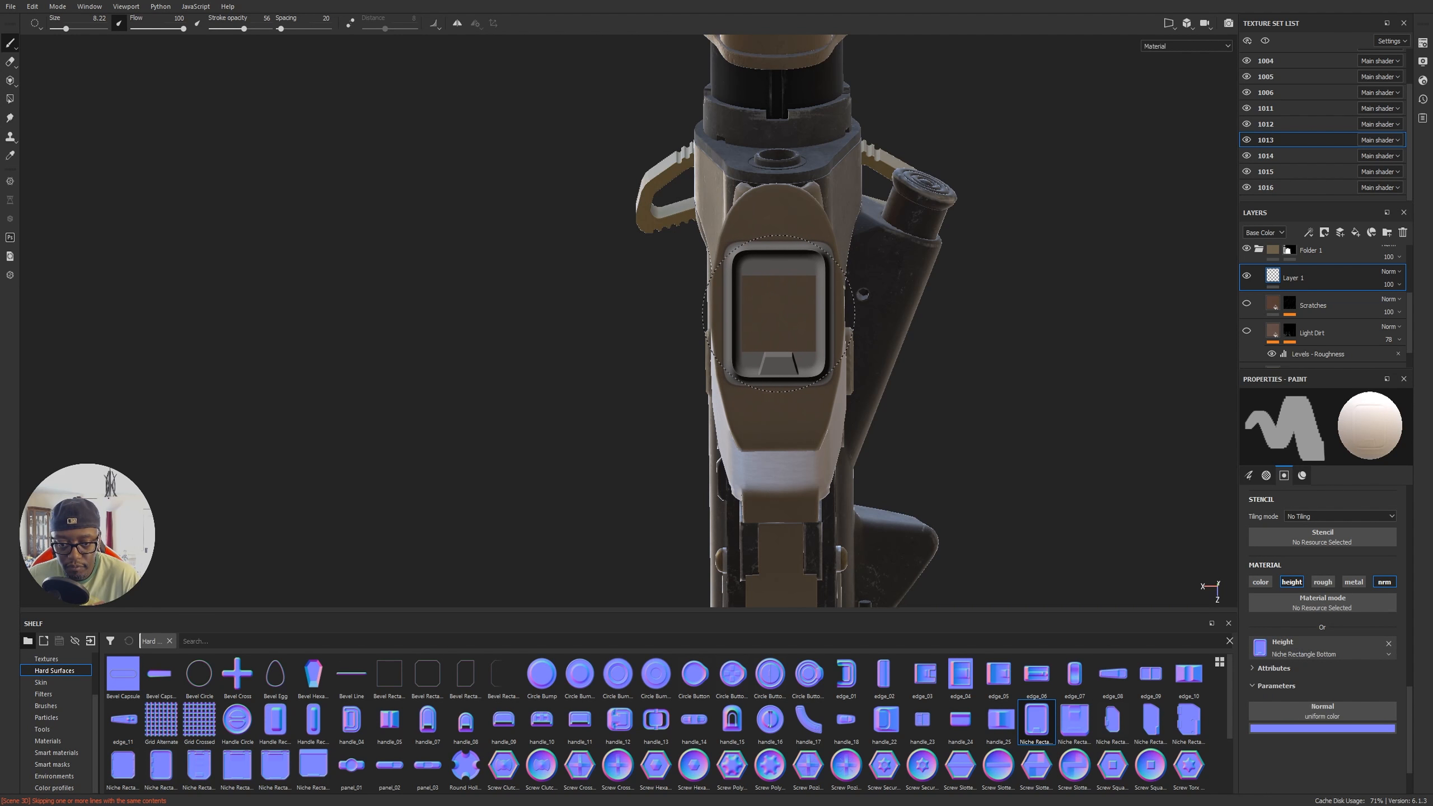
click(778, 314)
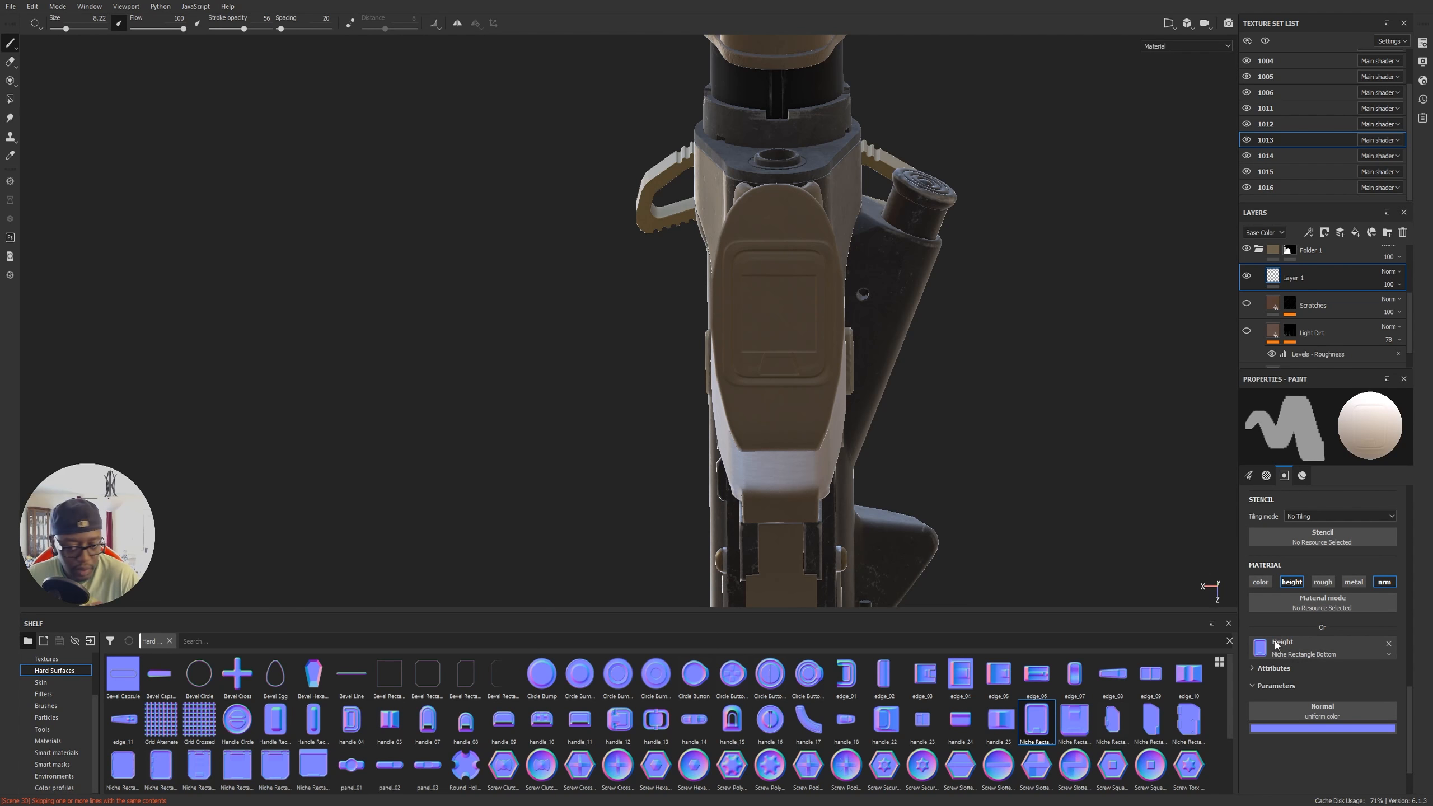
key(ctrl+z)
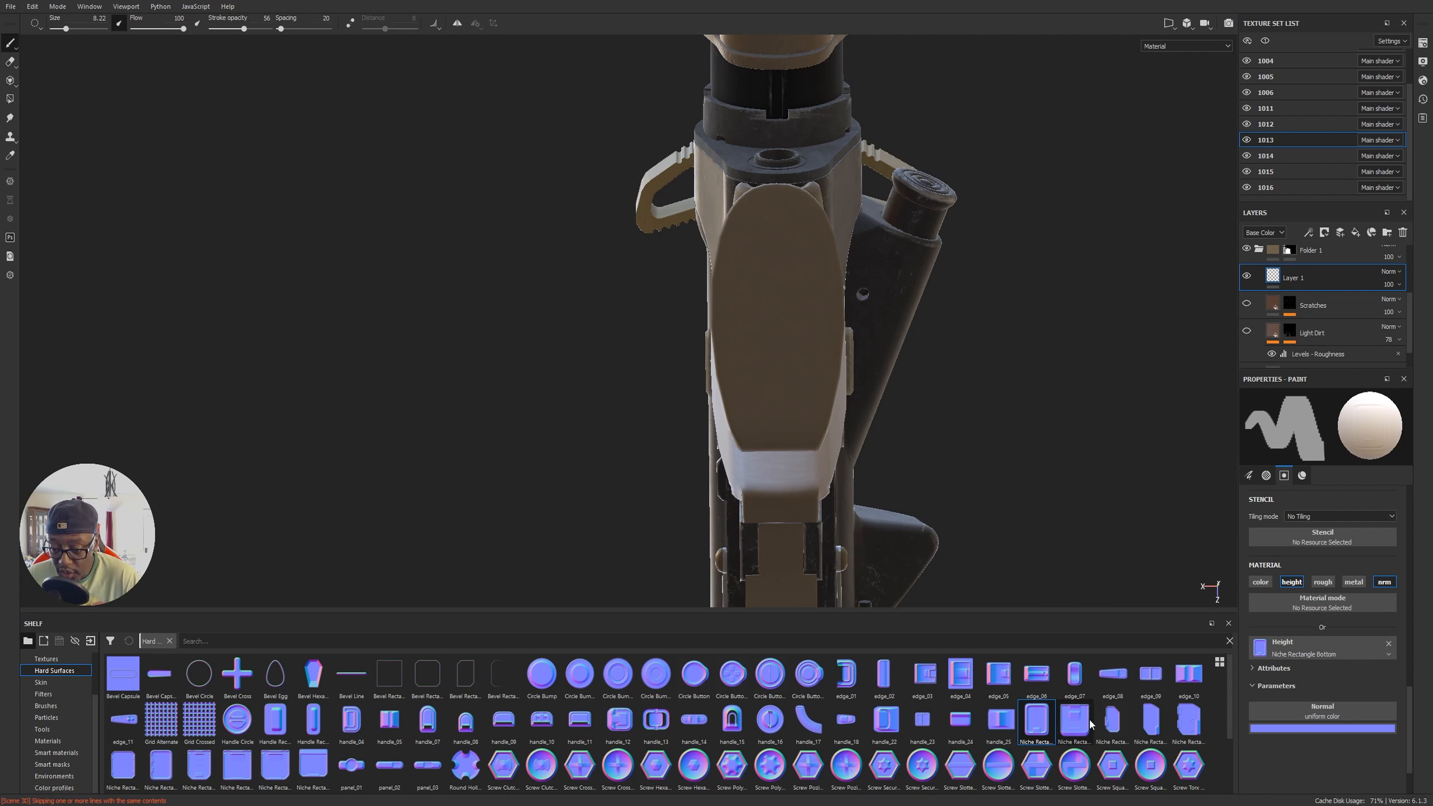
Step: Assign Niche Rectangle Top Thin Rounded to the brush's height channel again and try a stamp on the grip's base at brush size 8.22
scroll(1185, 741, down, 2)
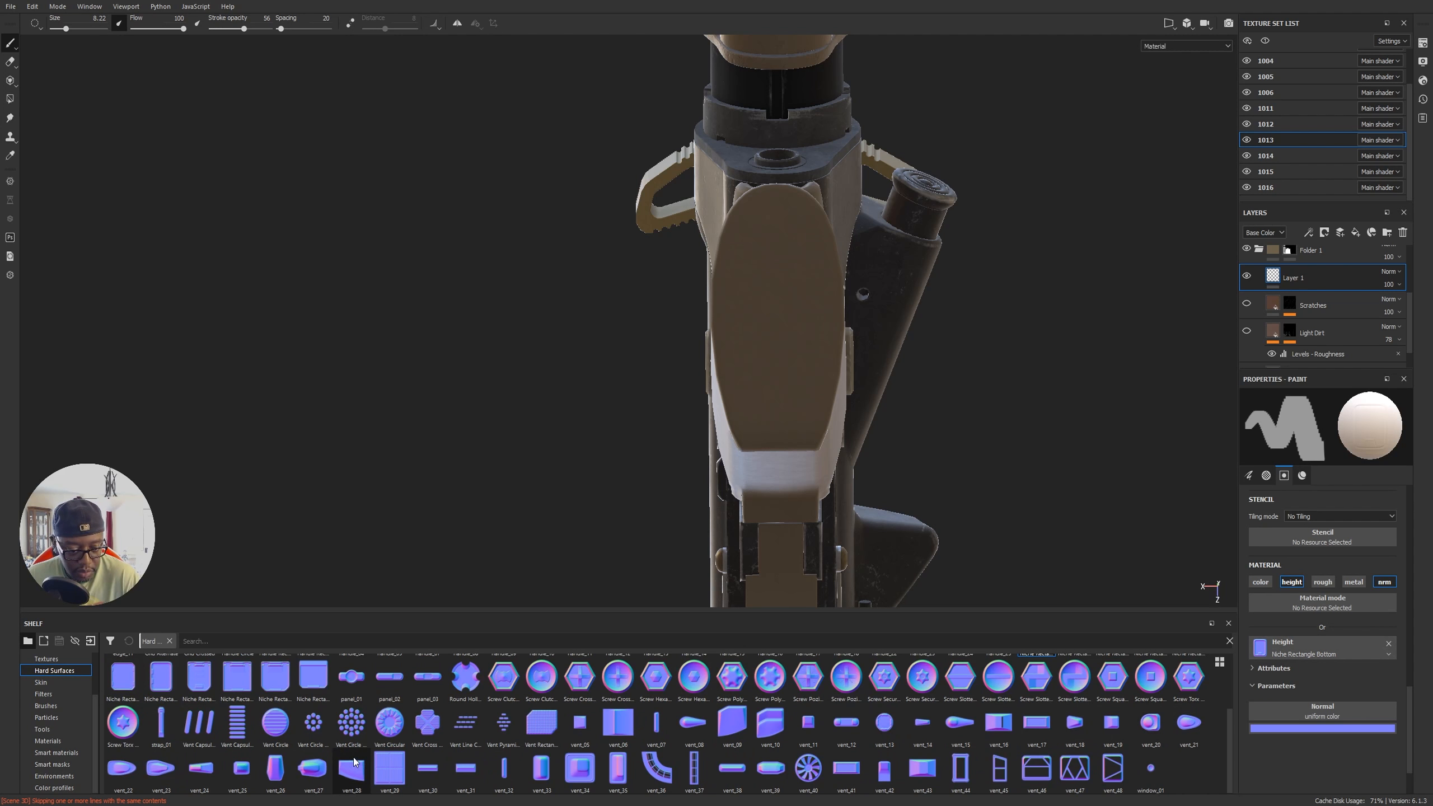
click(199, 677)
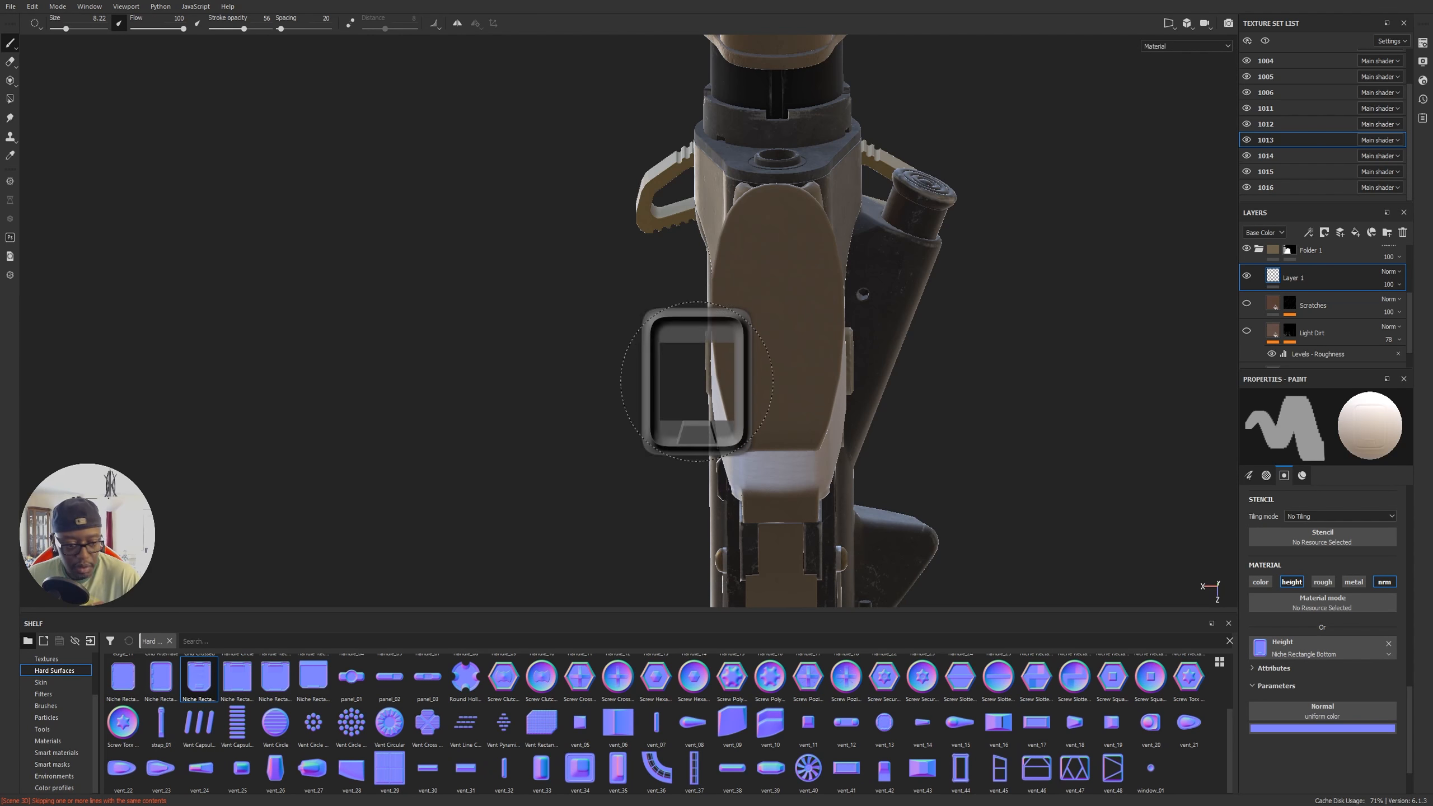
drag(1296, 652, 1295, 645)
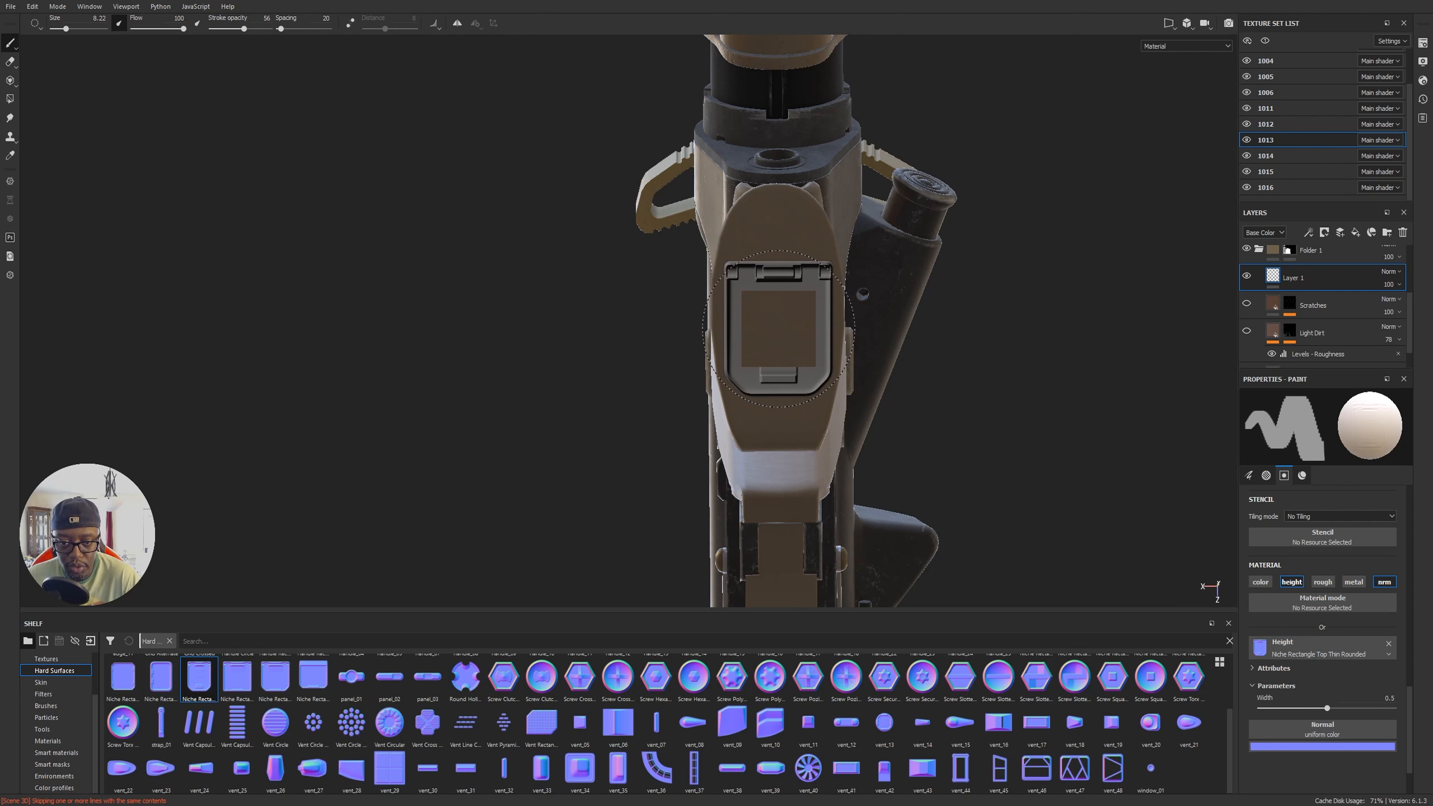
click(778, 329)
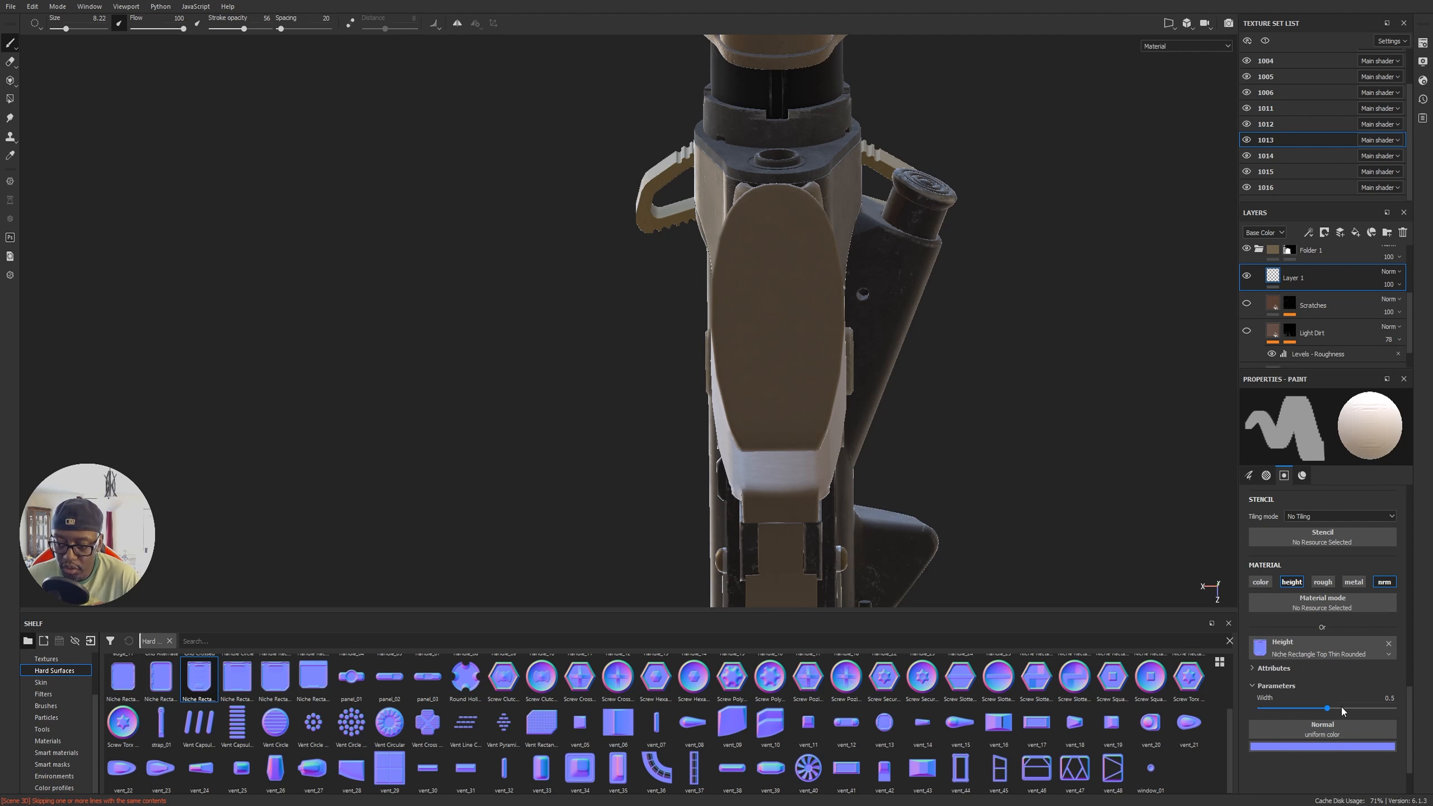
Step: Set the niche's width parameter to 0.09 and stamp it on the grip's base at brush size 9.77
drag(1325, 708, 1291, 708)
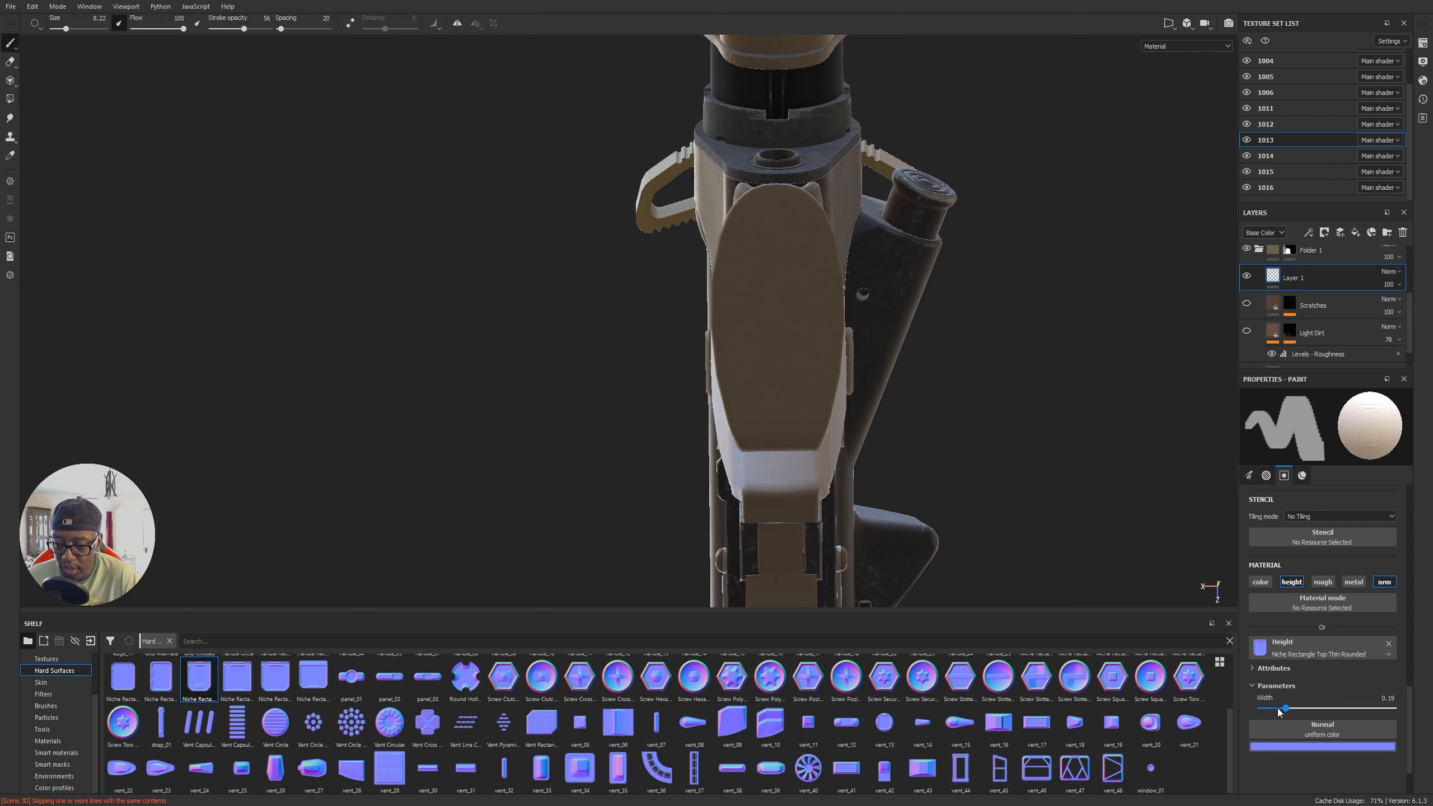
drag(1278, 708, 1272, 708)
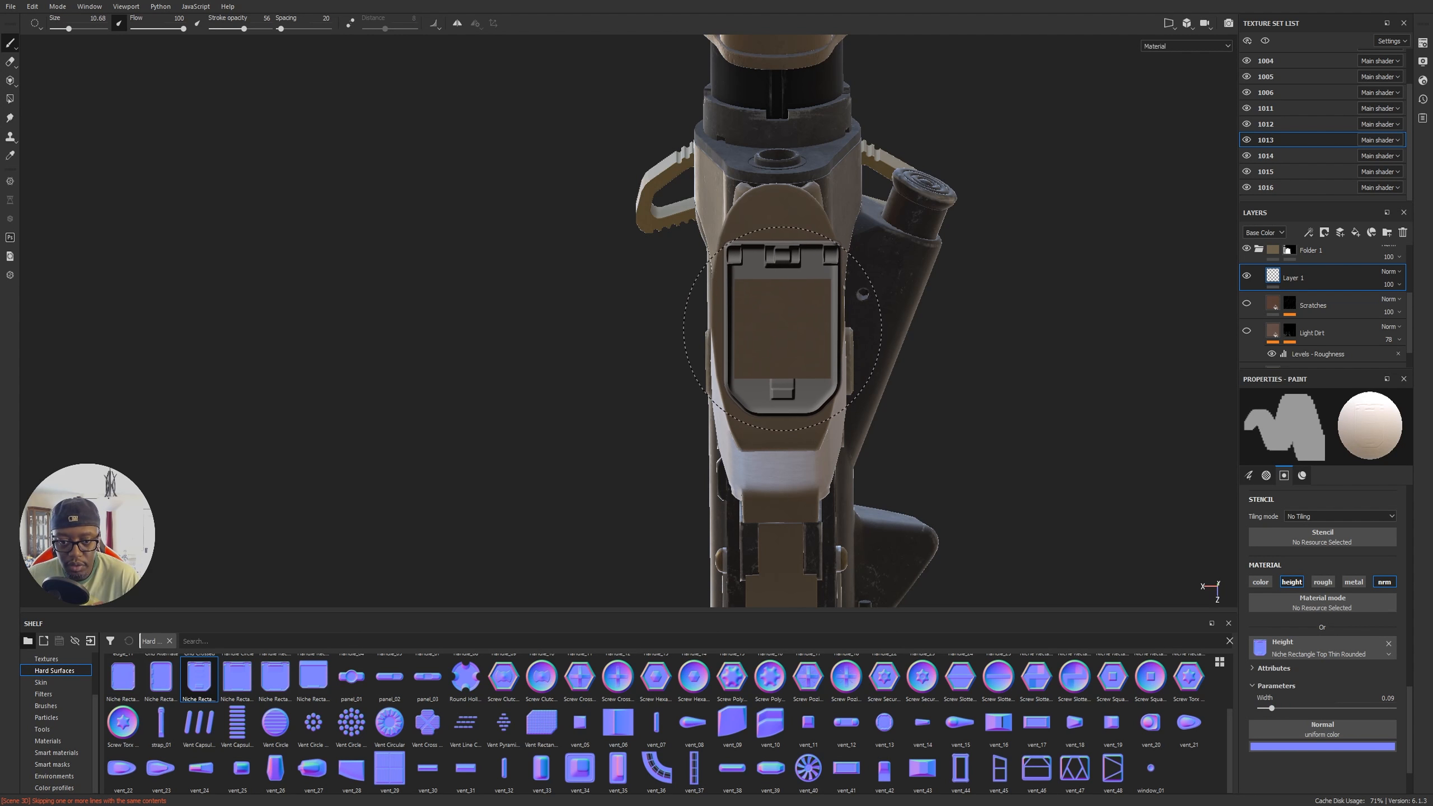
ctrl+right_drag(780, 329, 773, 330)
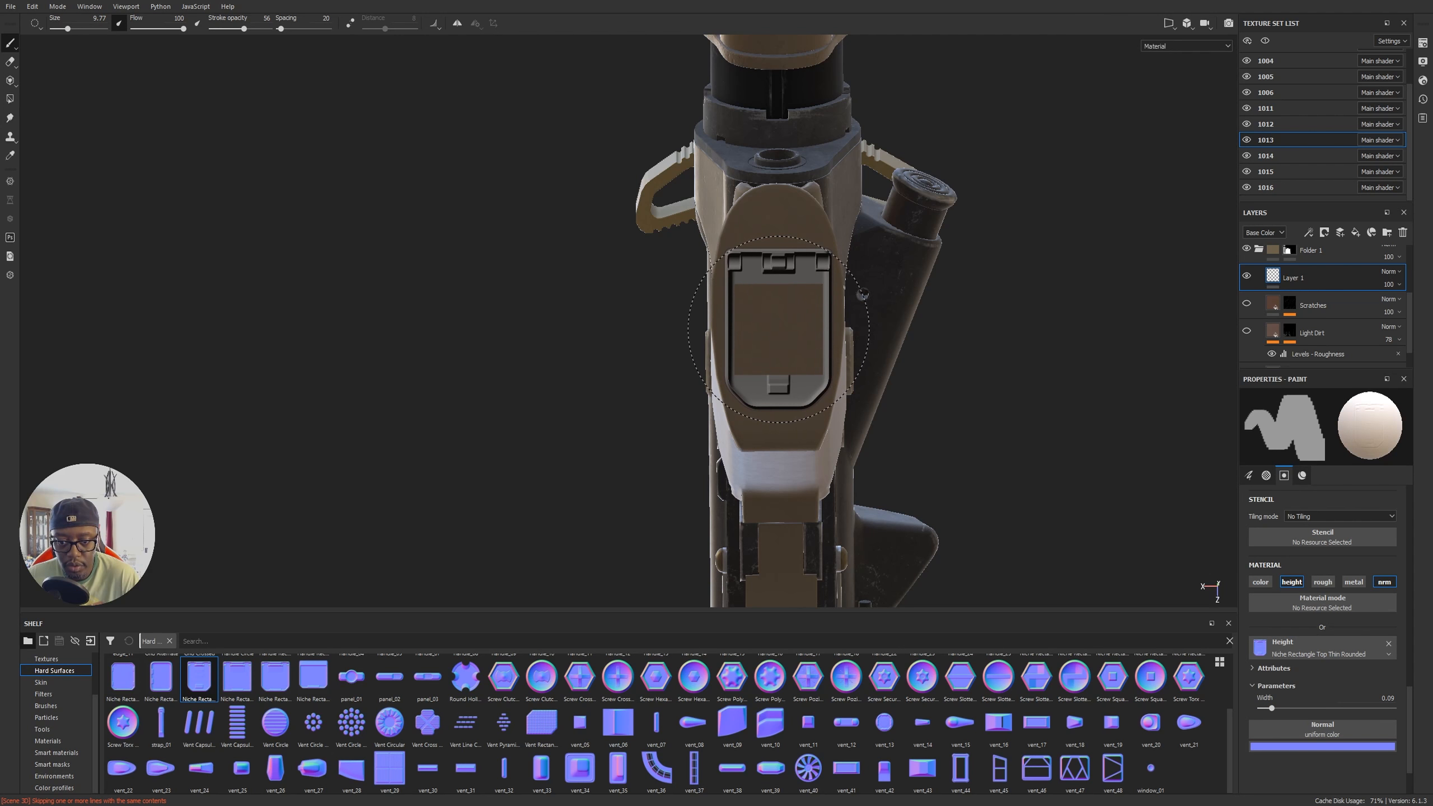
click(779, 329)
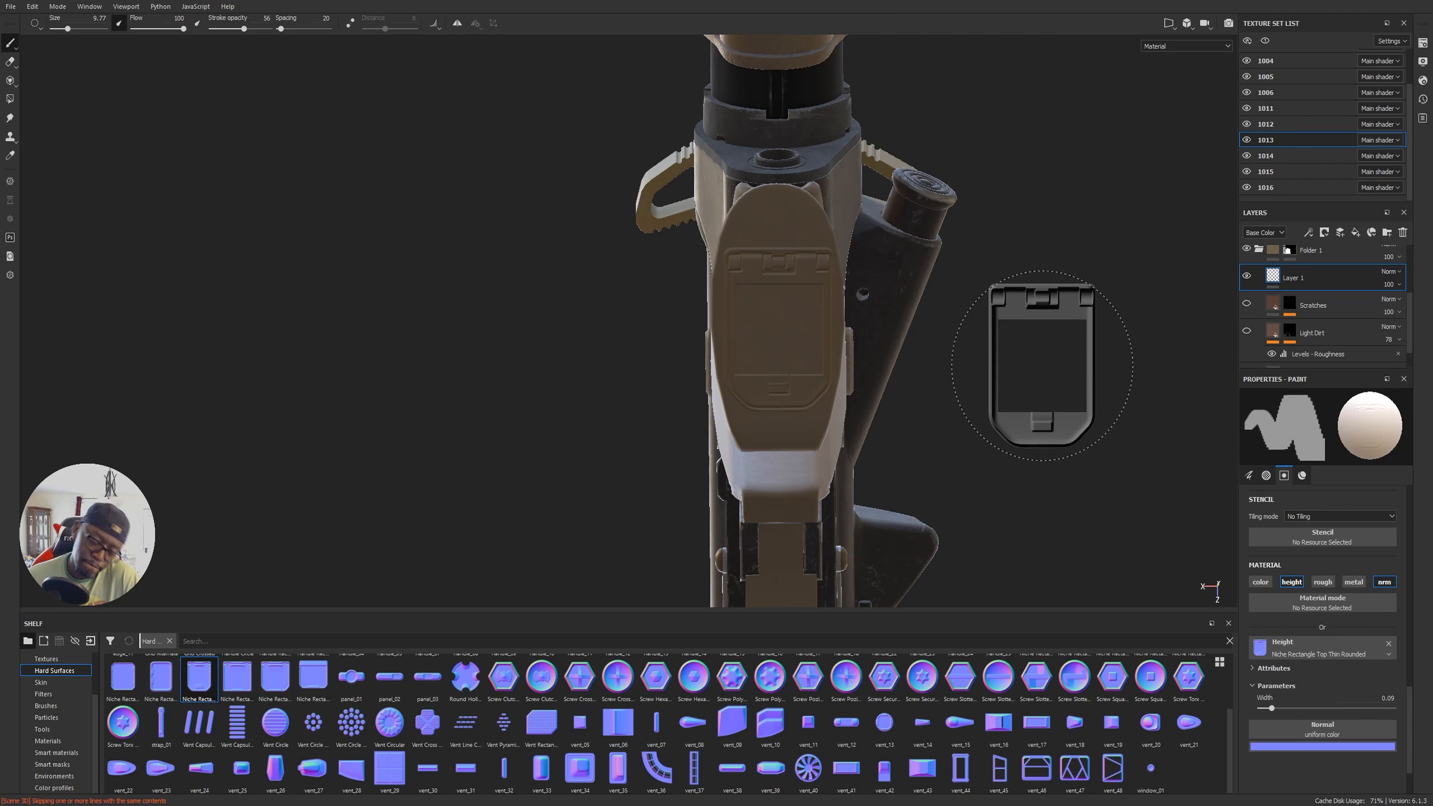
Step: Check the stamped niche from the grip's side and enable the color channel in the brush's material
alt+drag(1043, 360, 1086, 373)
alt+right_drag(1019, 389, 503, 252)
mouse_move(503, 252)
alt+mouse_down()
mouse_move(665, 403)
mouse_move(183, 320)
mouse_move(781, 330)
mouse_move(668, 291)
mouse_move(467, 320)
mouse_move(1059, 501)
mouse_move(1009, 474)
alt+mouse_up()
alt+drag(939, 426, 767, 398)
click(1279, 668)
click(1279, 668)
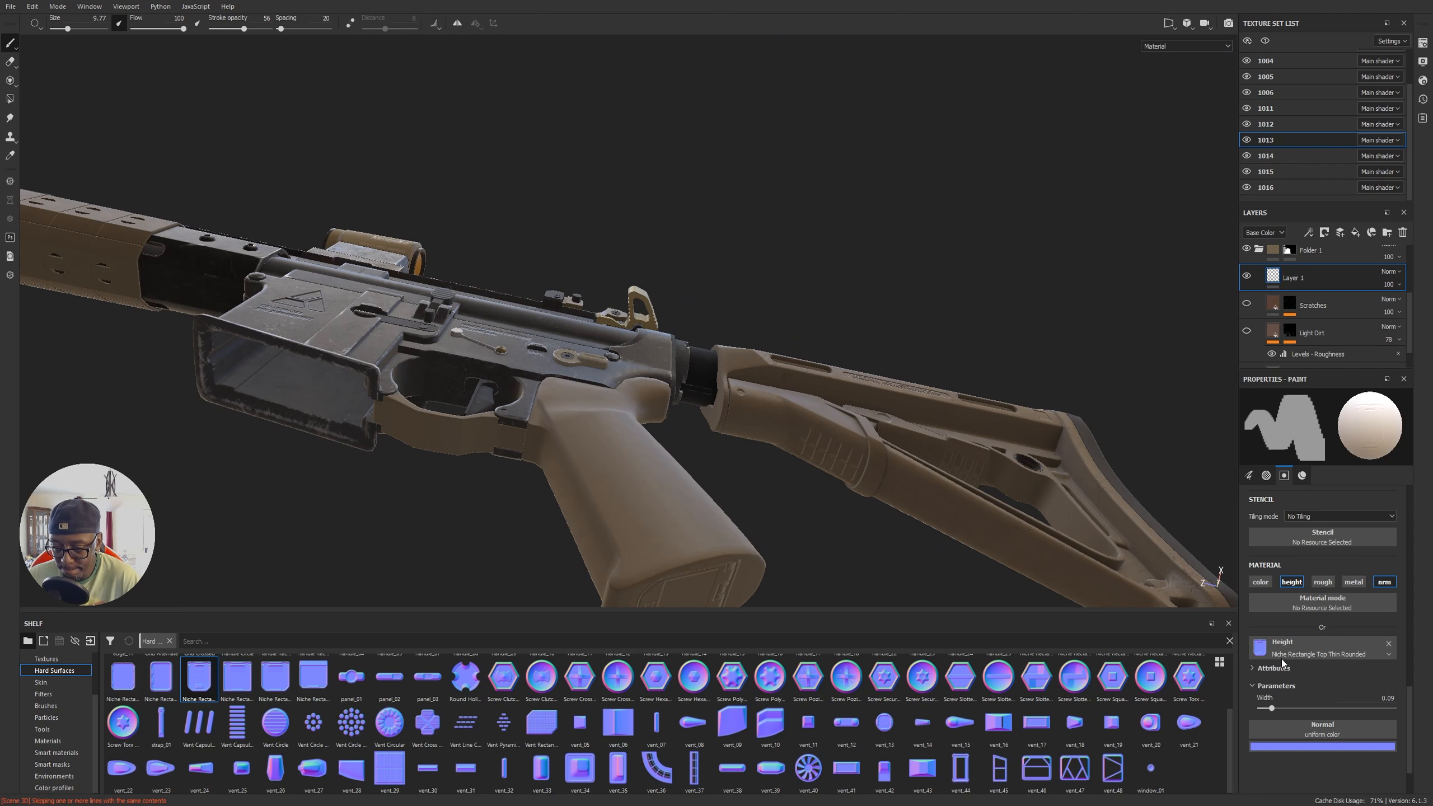
click(1260, 582)
Step: Inspect the niche stamp on the grip's base from several angles and undo it
alt+drag(911, 553, 768, 240)
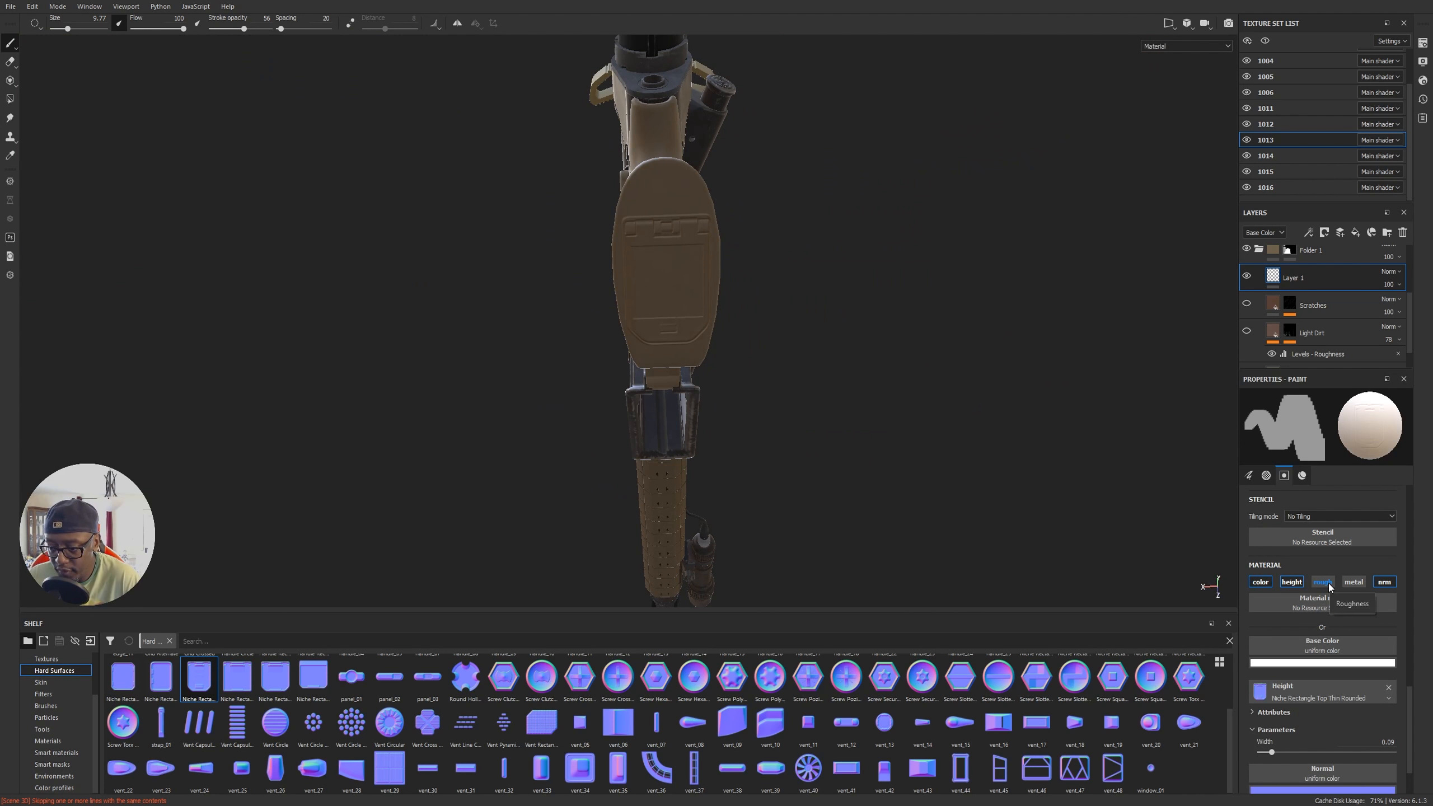
alt+drag(768, 272, 854, 295)
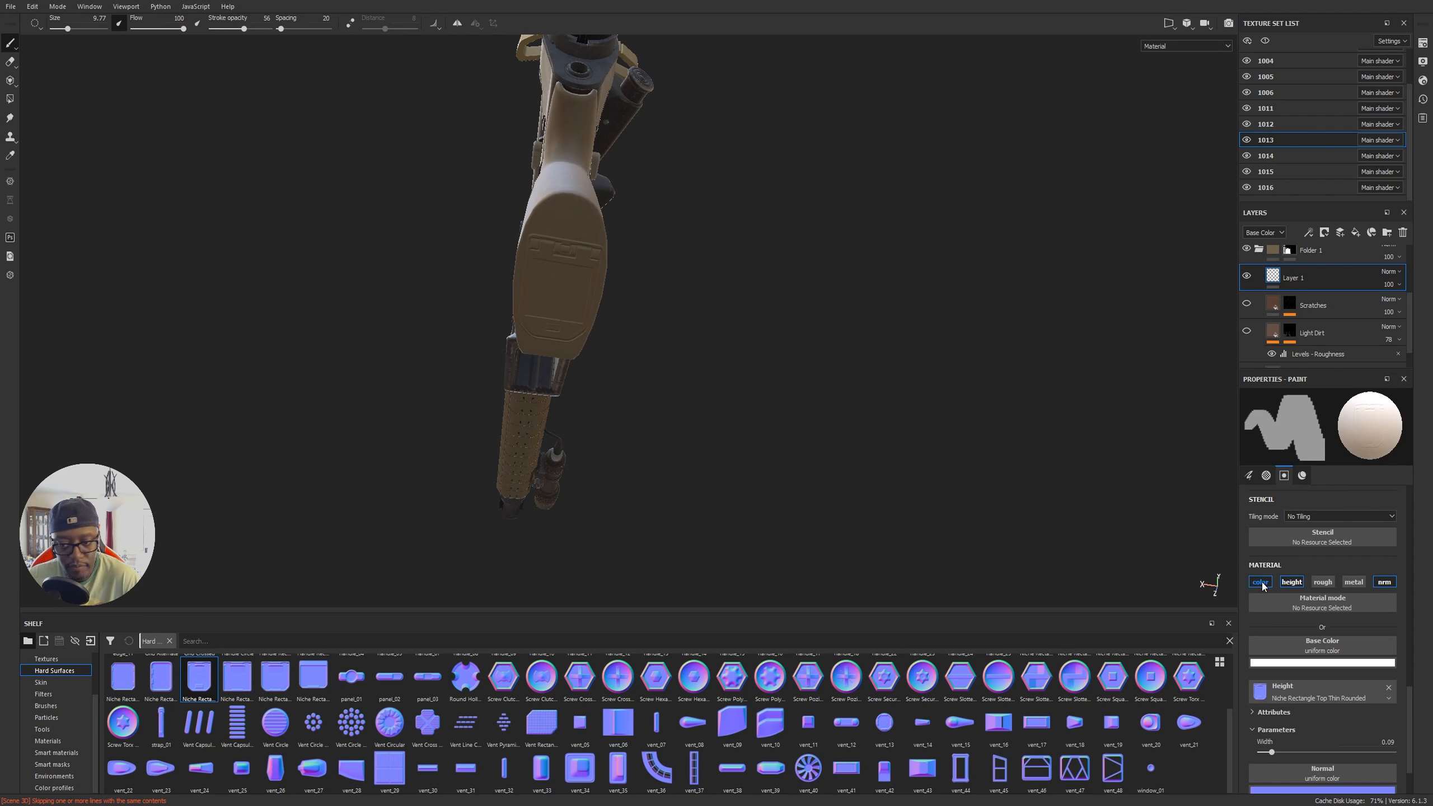
alt+drag(1017, 448, 957, 435)
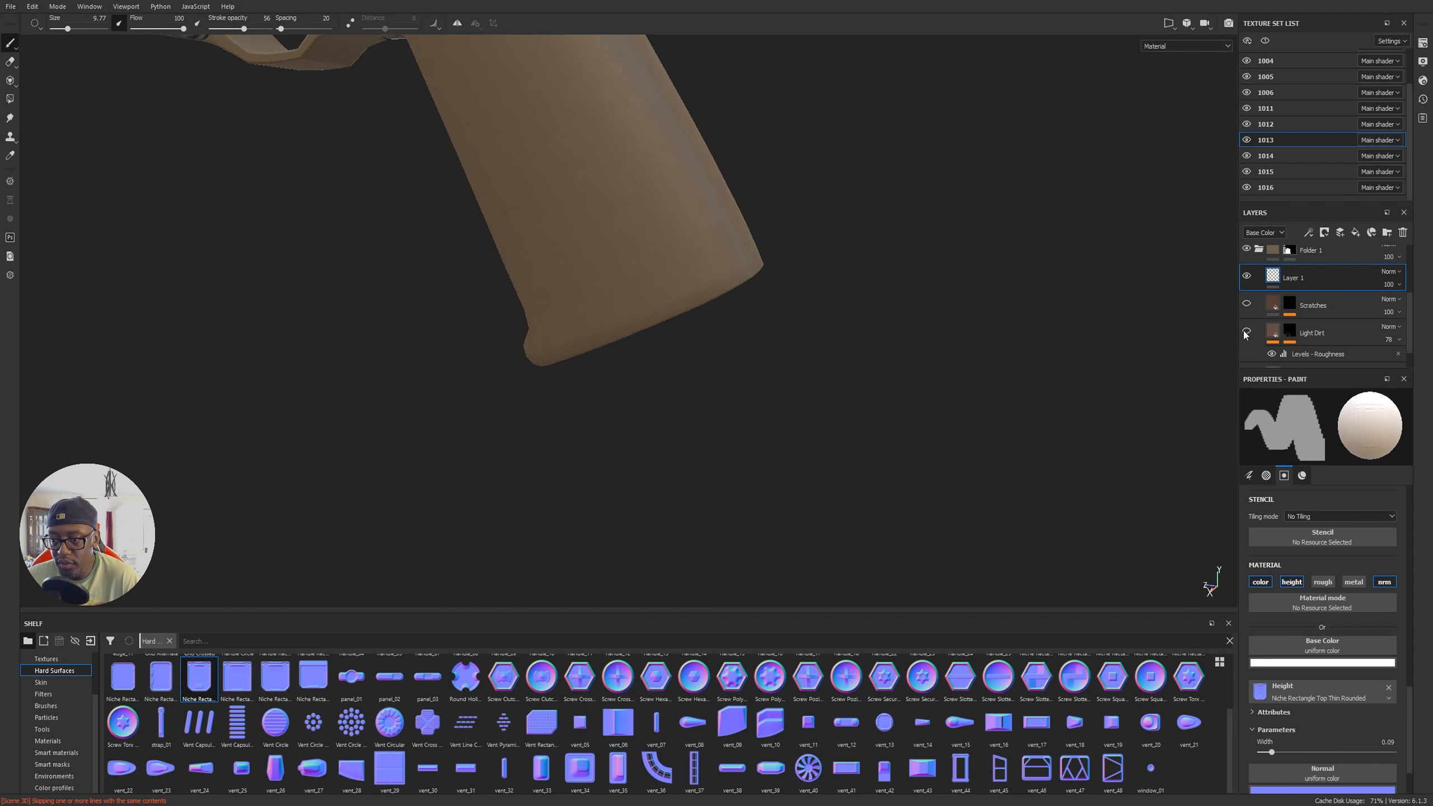
alt+drag(987, 293, 1022, 300)
alt+middle_drag(905, 233, 827, 119)
alt+drag(827, 119, 1028, 303)
alt+middle_drag(1027, 303, 863, 542)
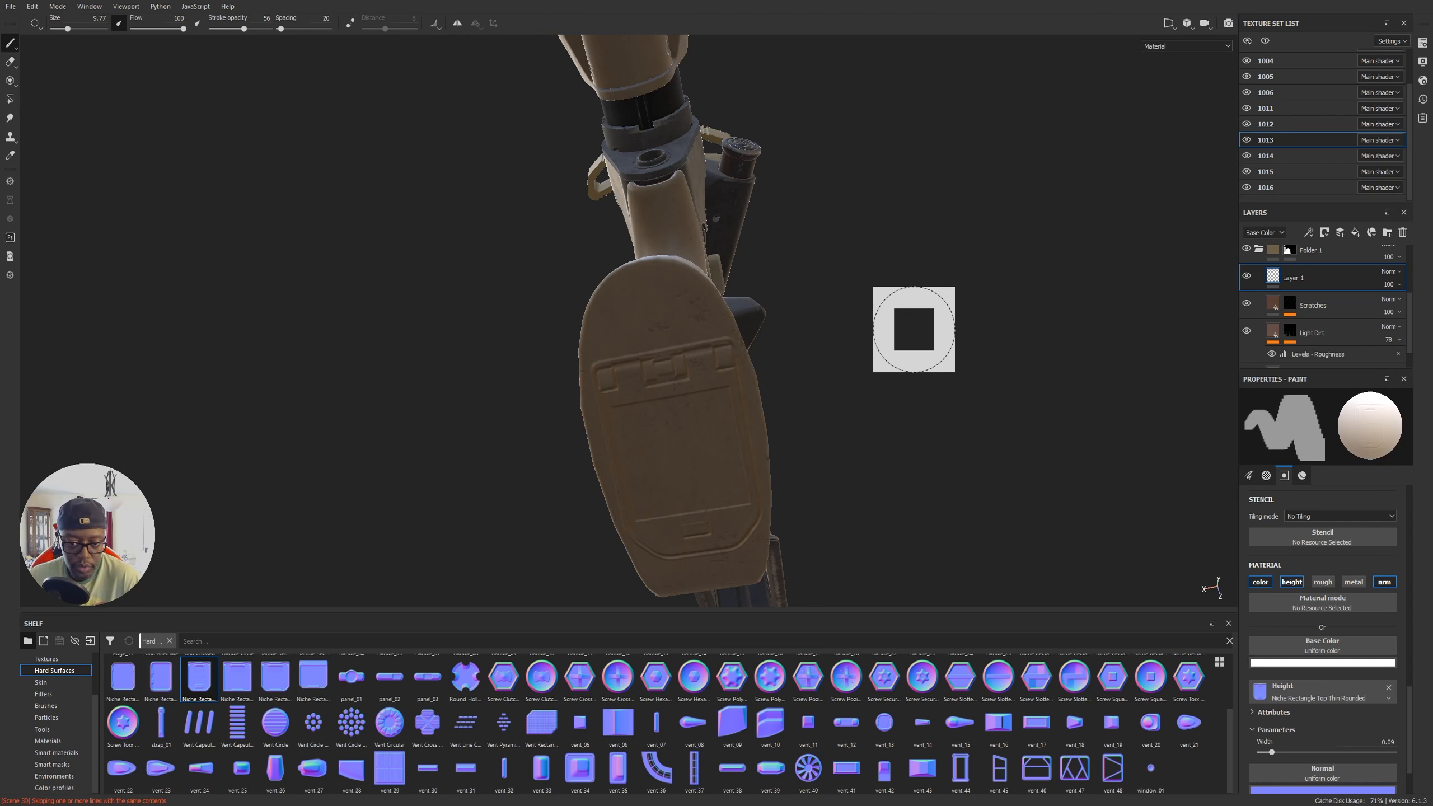
key(ctrl)
Step: Frame the blank base of the pistol grip straight on and close up
alt+drag(897, 422, 932, 405)
alt+middle_drag(918, 378, 812, 618)
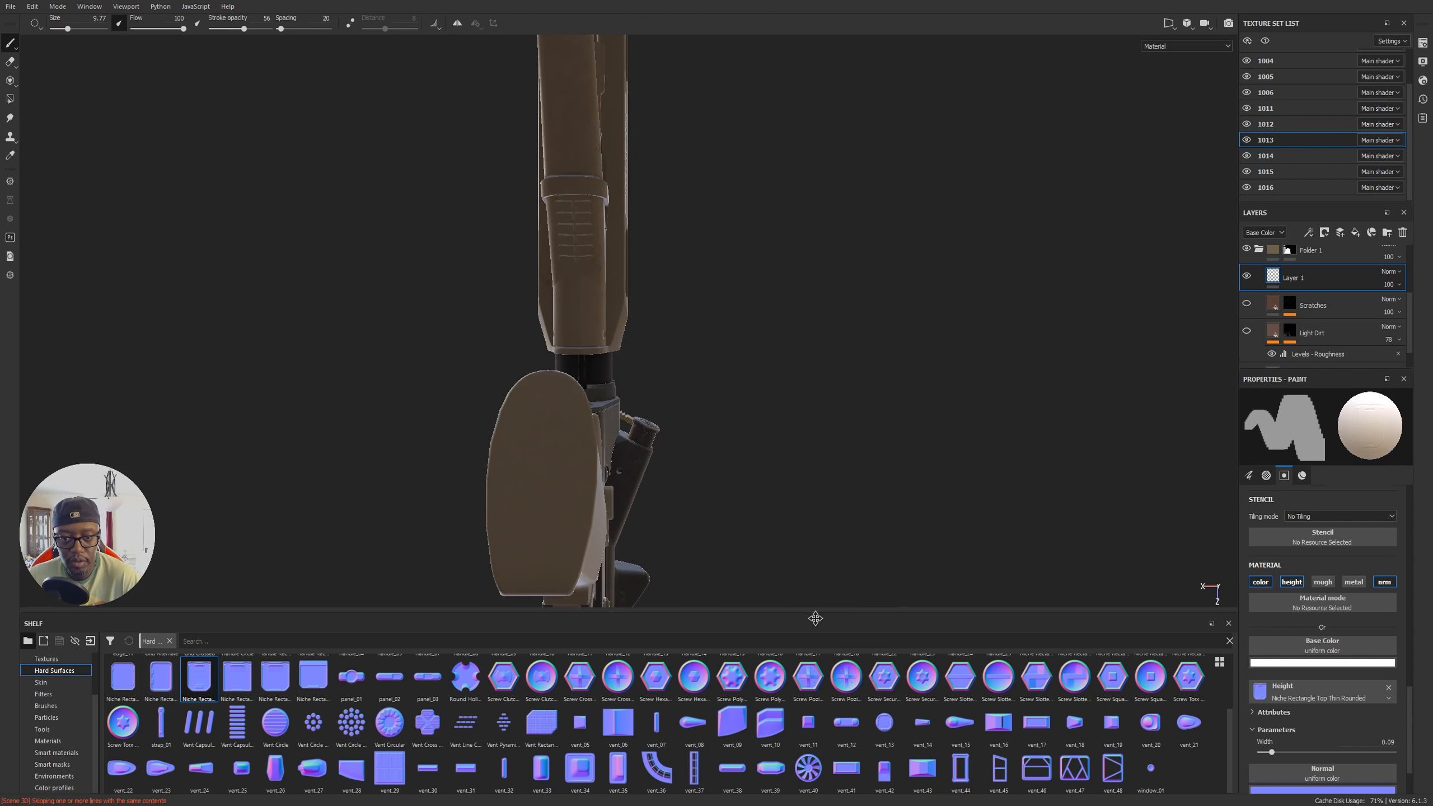
scroll(820, 576, up, 5)
mouse_move(885, 529)
alt+middle_down()
mouse_move(607, 396)
mouse_move(321, 335)
alt+middle_up()
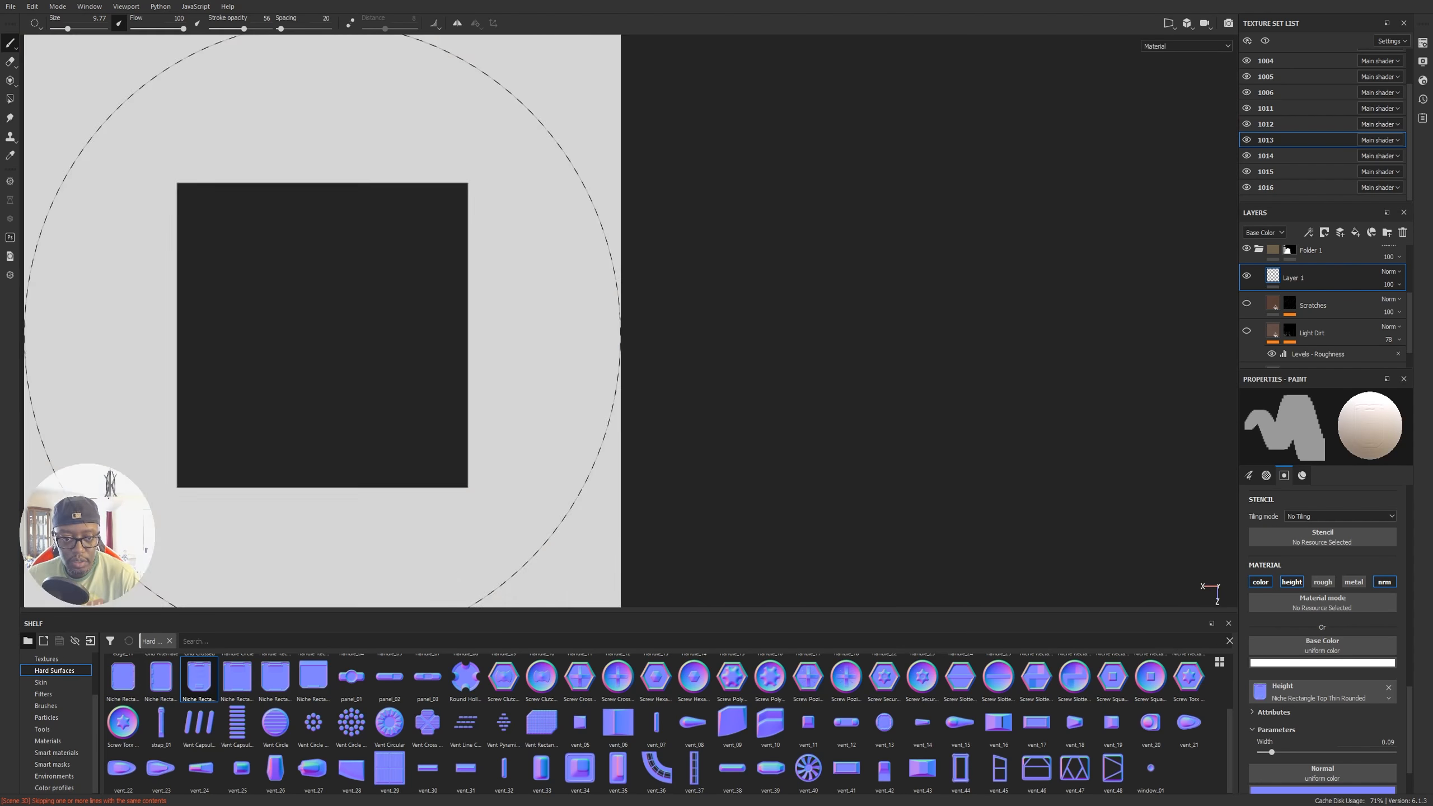
alt+right_drag(321, 334, 678, 346)
key(f)
alt+middle_drag(740, 279, 726, 431)
alt+right_drag(725, 430, 1115, 365)
alt+middle_drag(640, 262, 672, 447)
alt+right_drag(640, 441, 1053, 517)
alt+right_drag(787, 309, 926, 299)
alt+middle_drag(747, 261, 815, 542)
alt+right_drag(817, 539, 1143, 459)
alt+drag(996, 397, 982, 447)
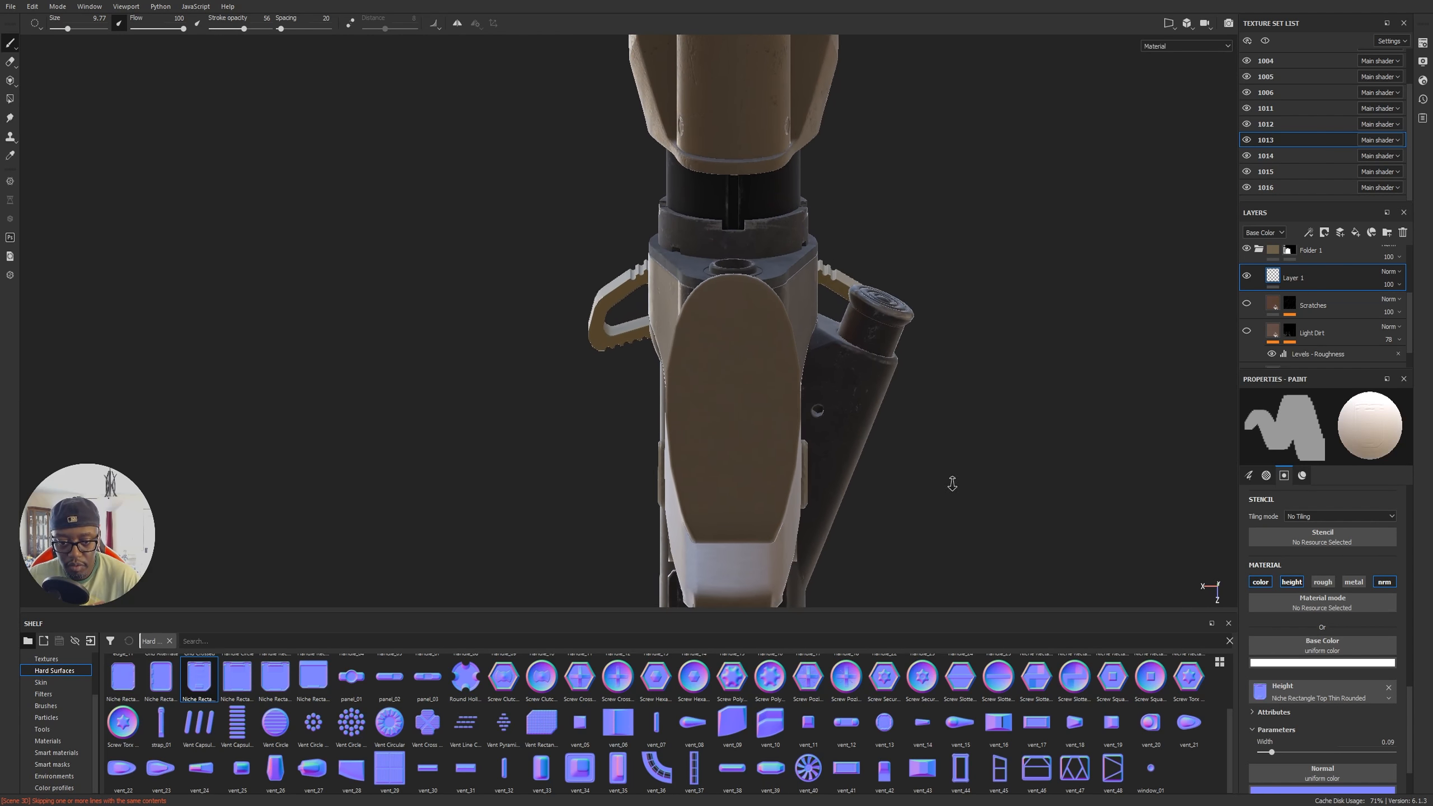
alt+right_drag(953, 483, 1161, 511)
alt+middle_drag(969, 441, 924, 359)
alt+right_drag(959, 420, 1123, 459)
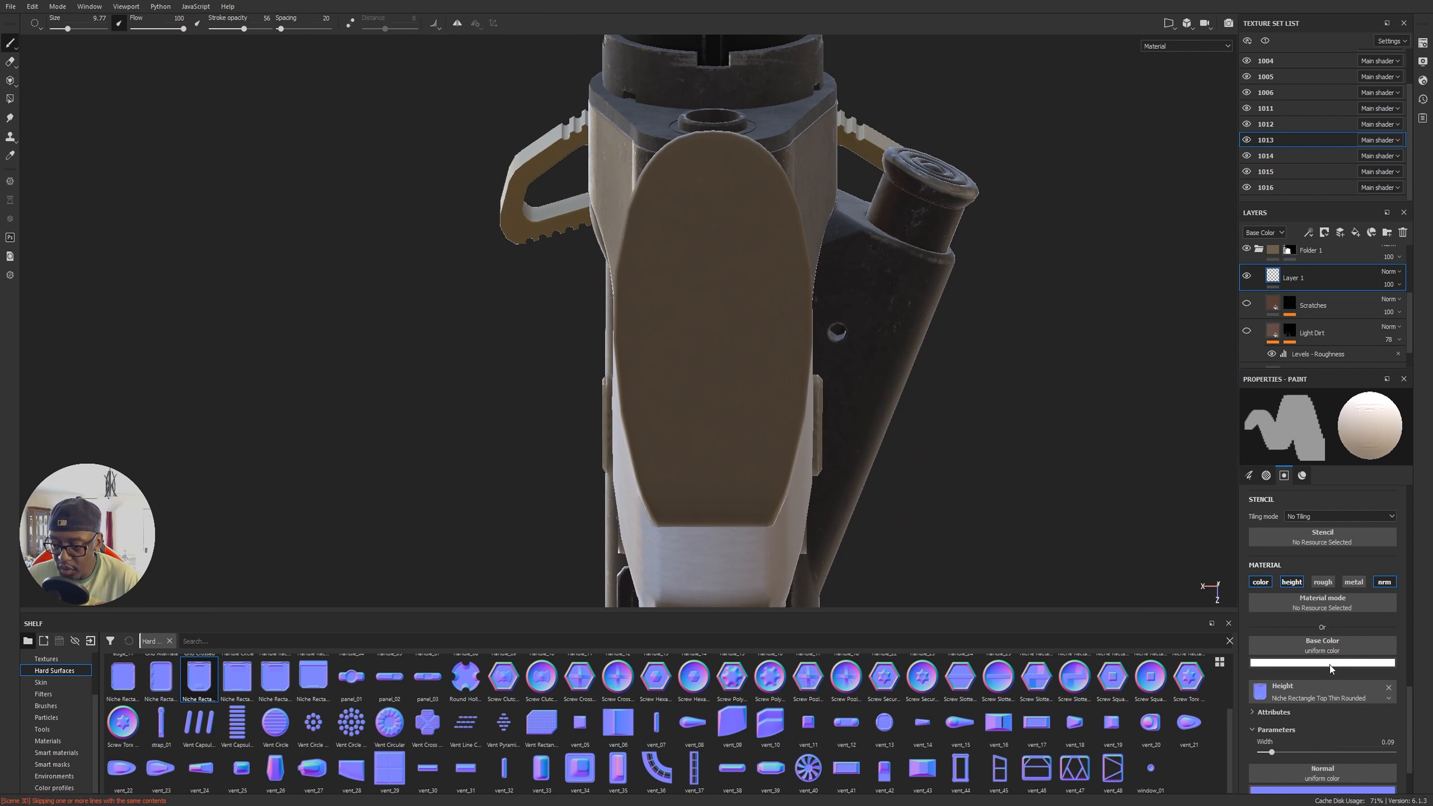
Step: Clear the brush's alpha shape and set its base color to near-black, 0.013 for red, green and blue
scroll(1327, 657, up, 2)
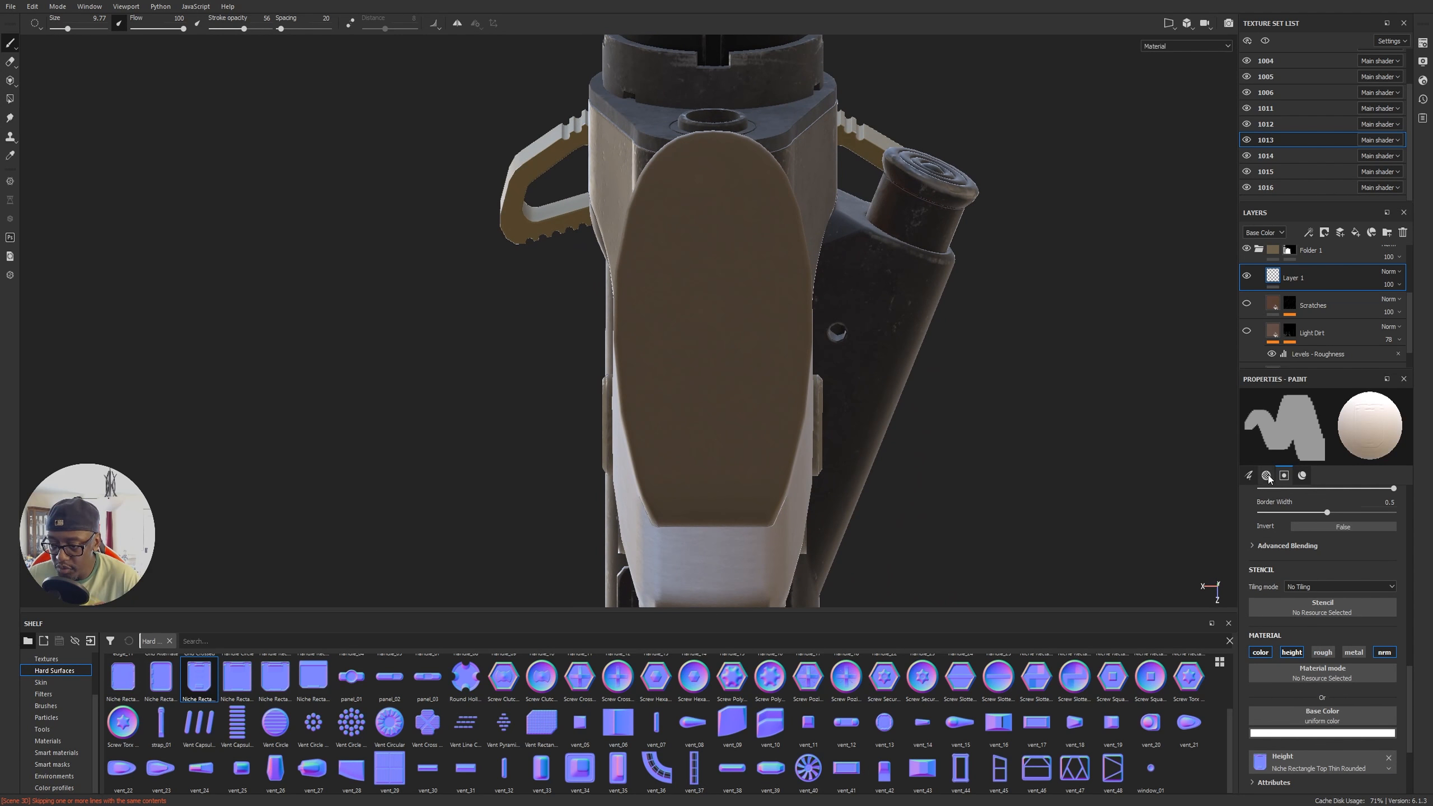
click(1249, 476)
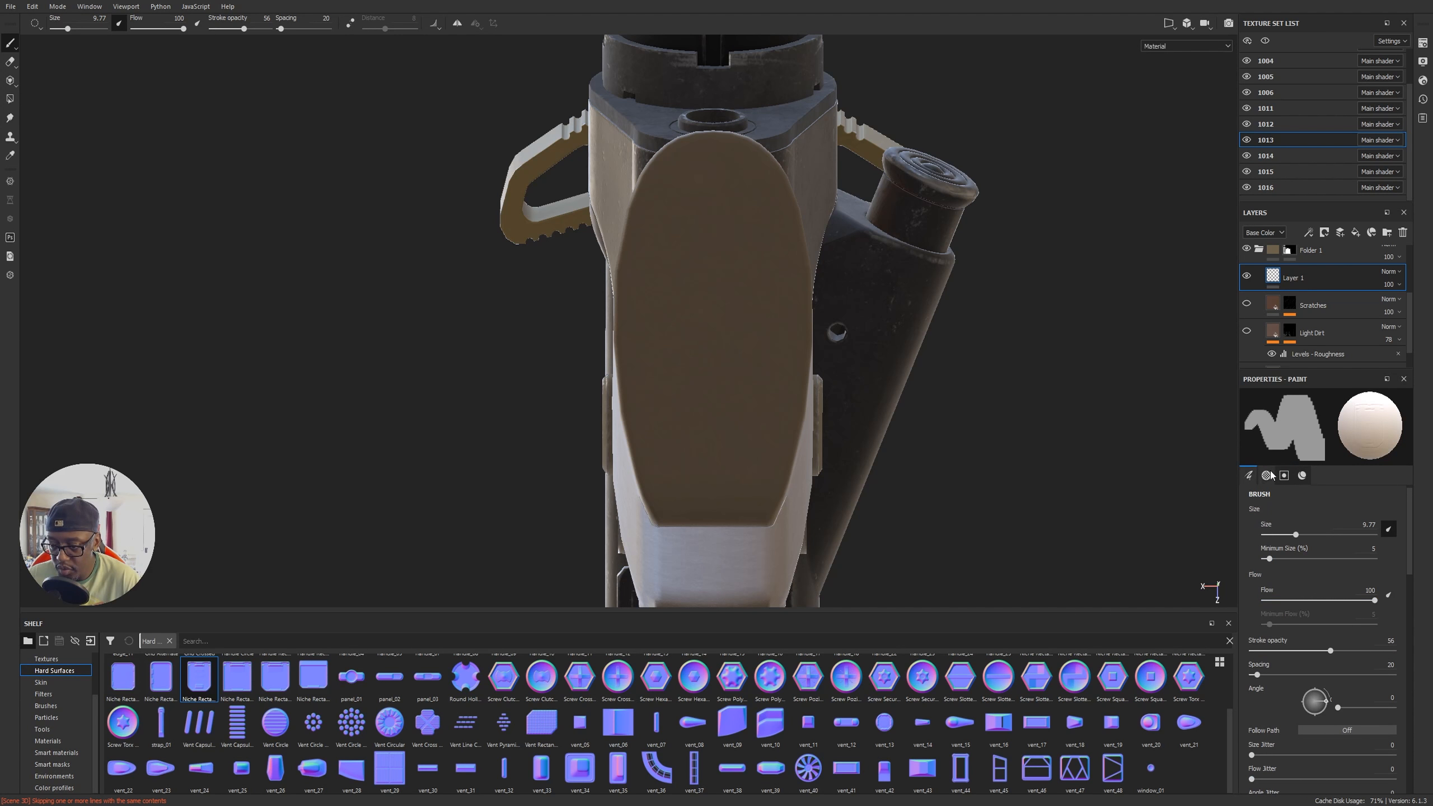
click(1266, 476)
click(1388, 513)
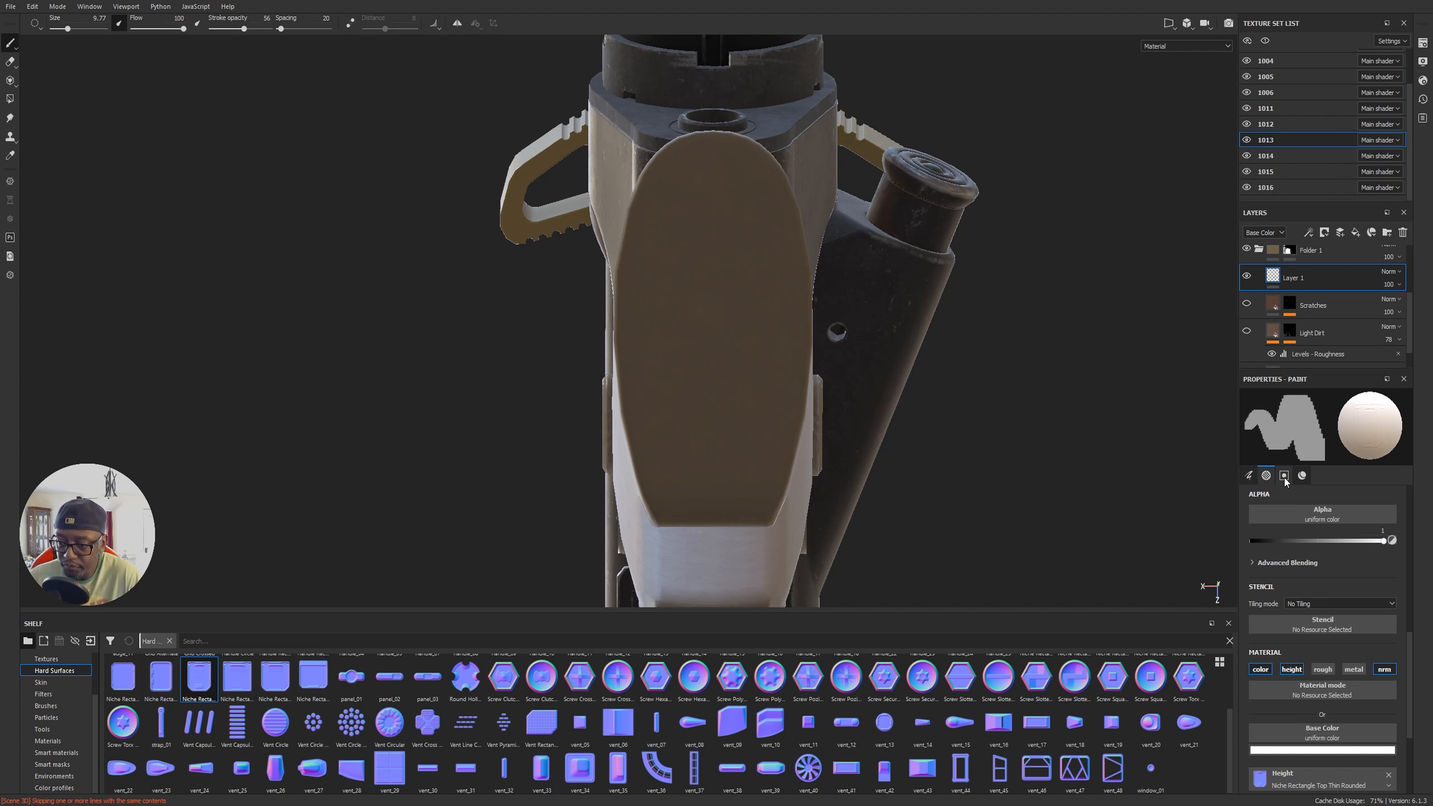
click(1302, 475)
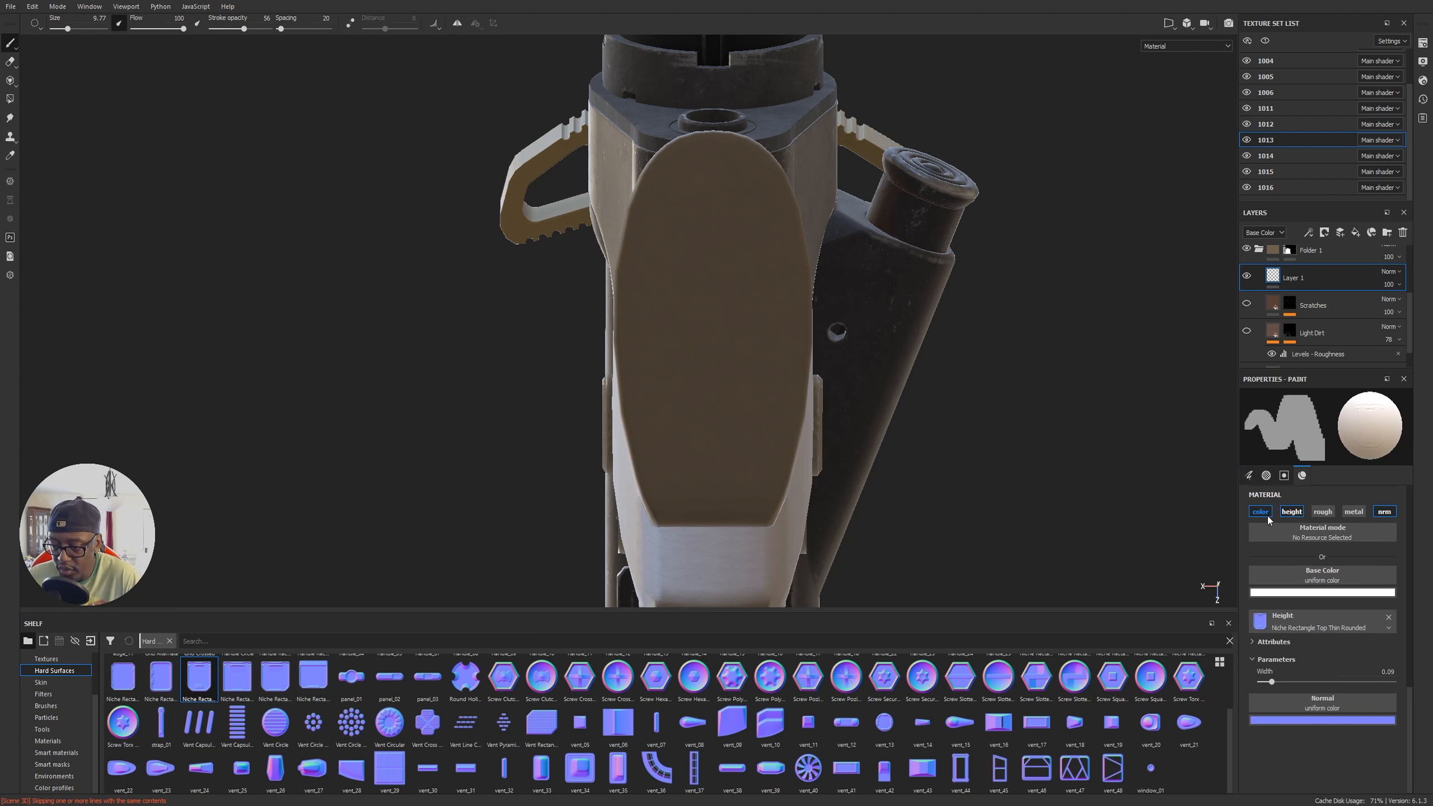
click(1308, 593)
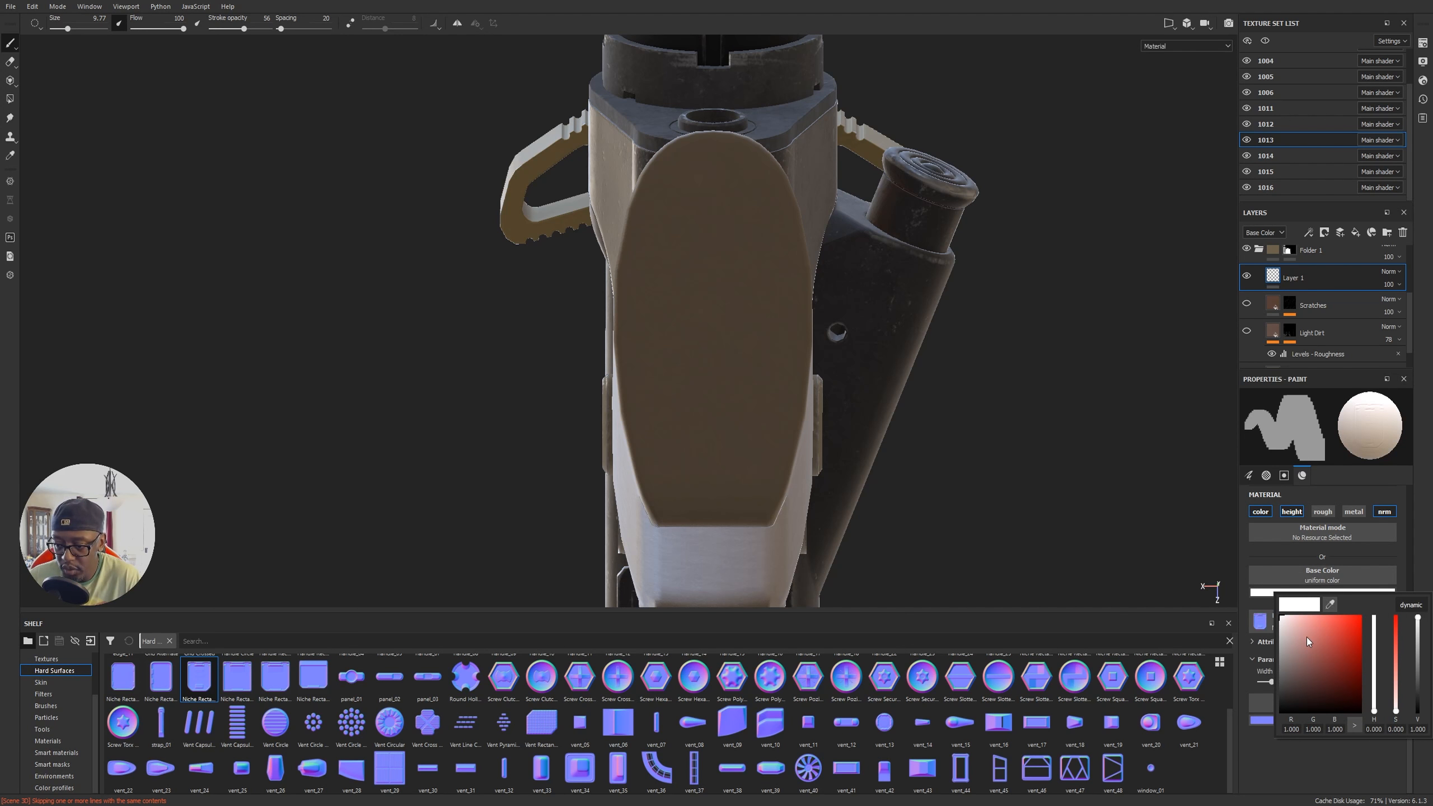
drag(1316, 683, 1272, 705)
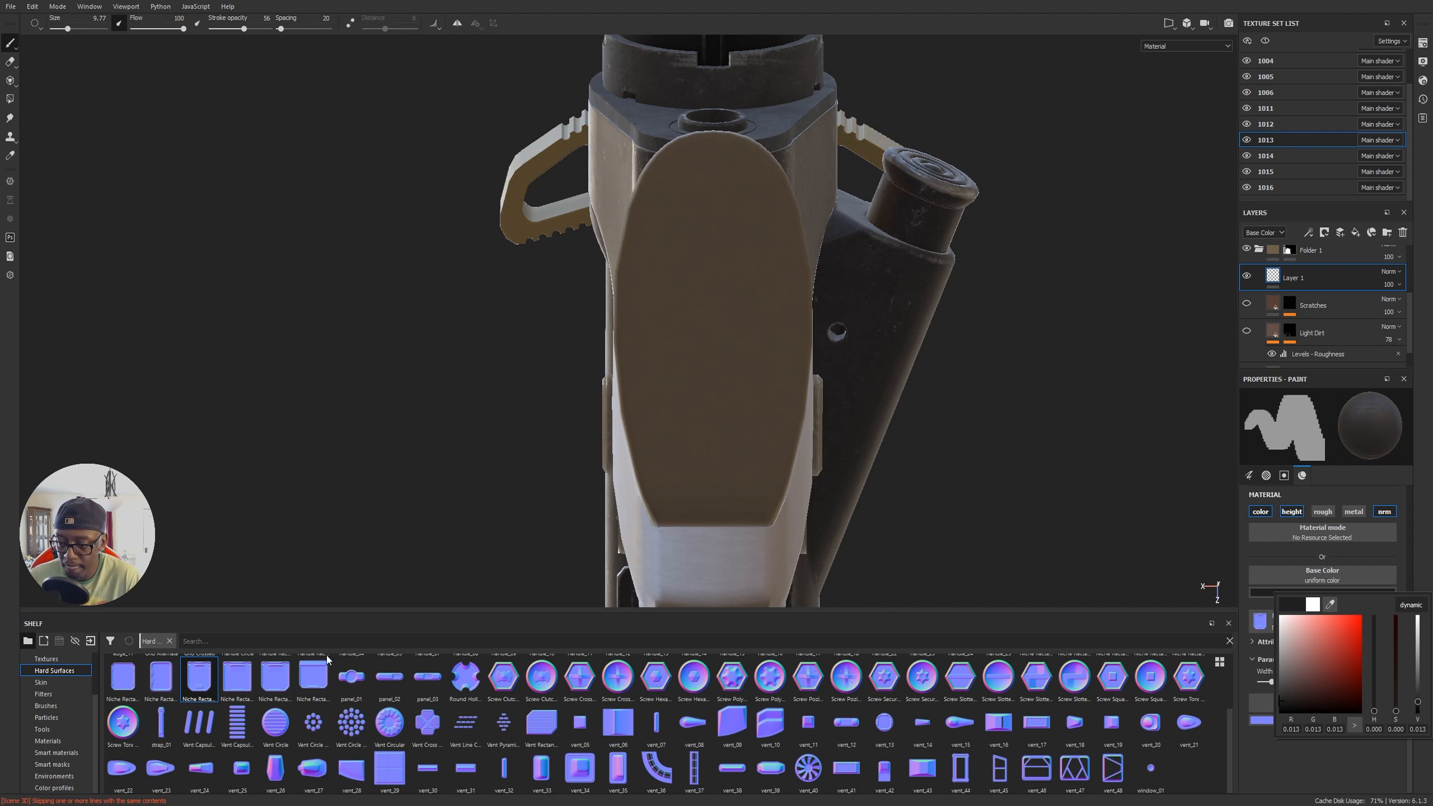
Step: Browse the alpha library and assign ELECTRIC_SHOCK_MASK as the brush's alpha
click(201, 678)
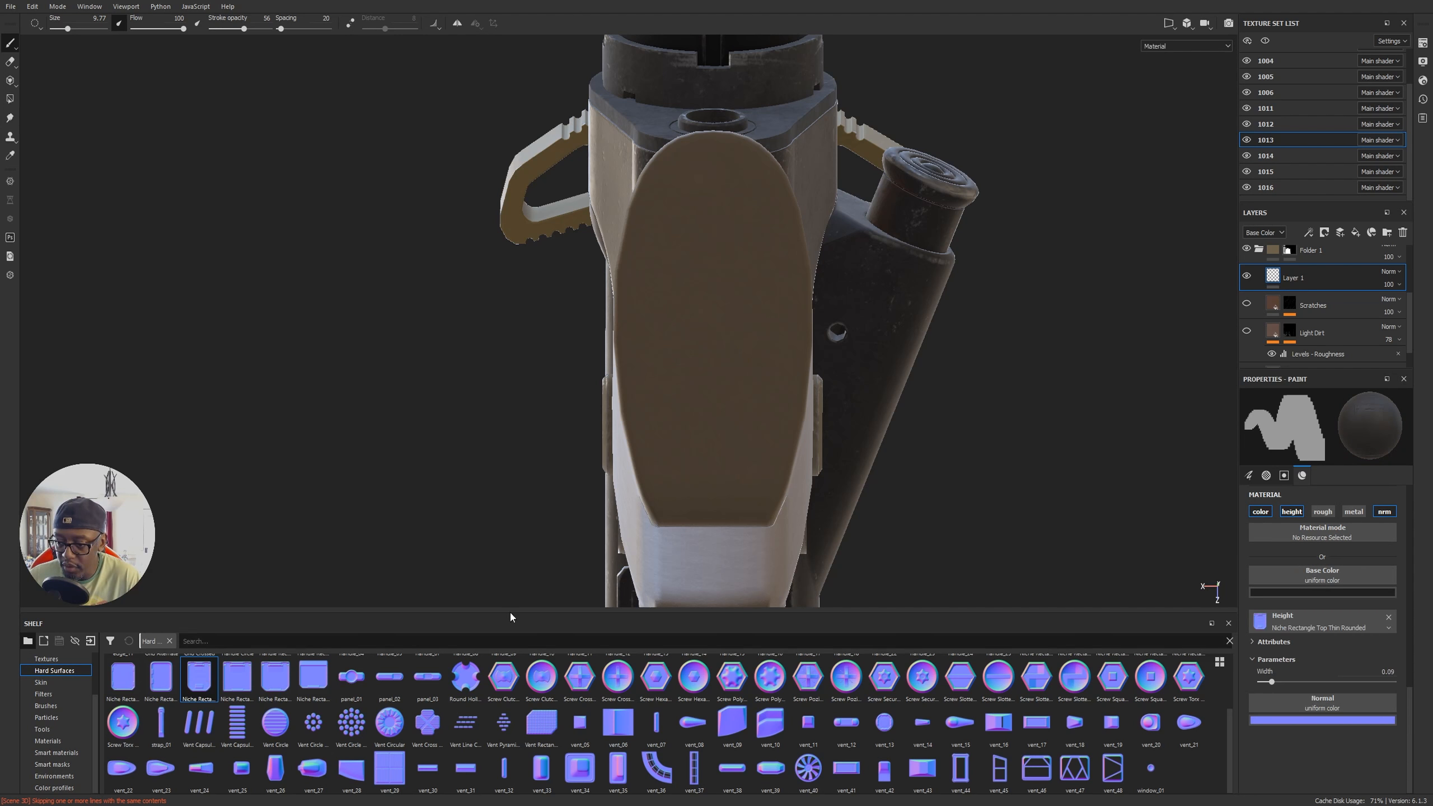
scroll(1377, 609, up, 3)
scroll(1370, 544, up, 3)
drag(1177, 656, 1305, 564)
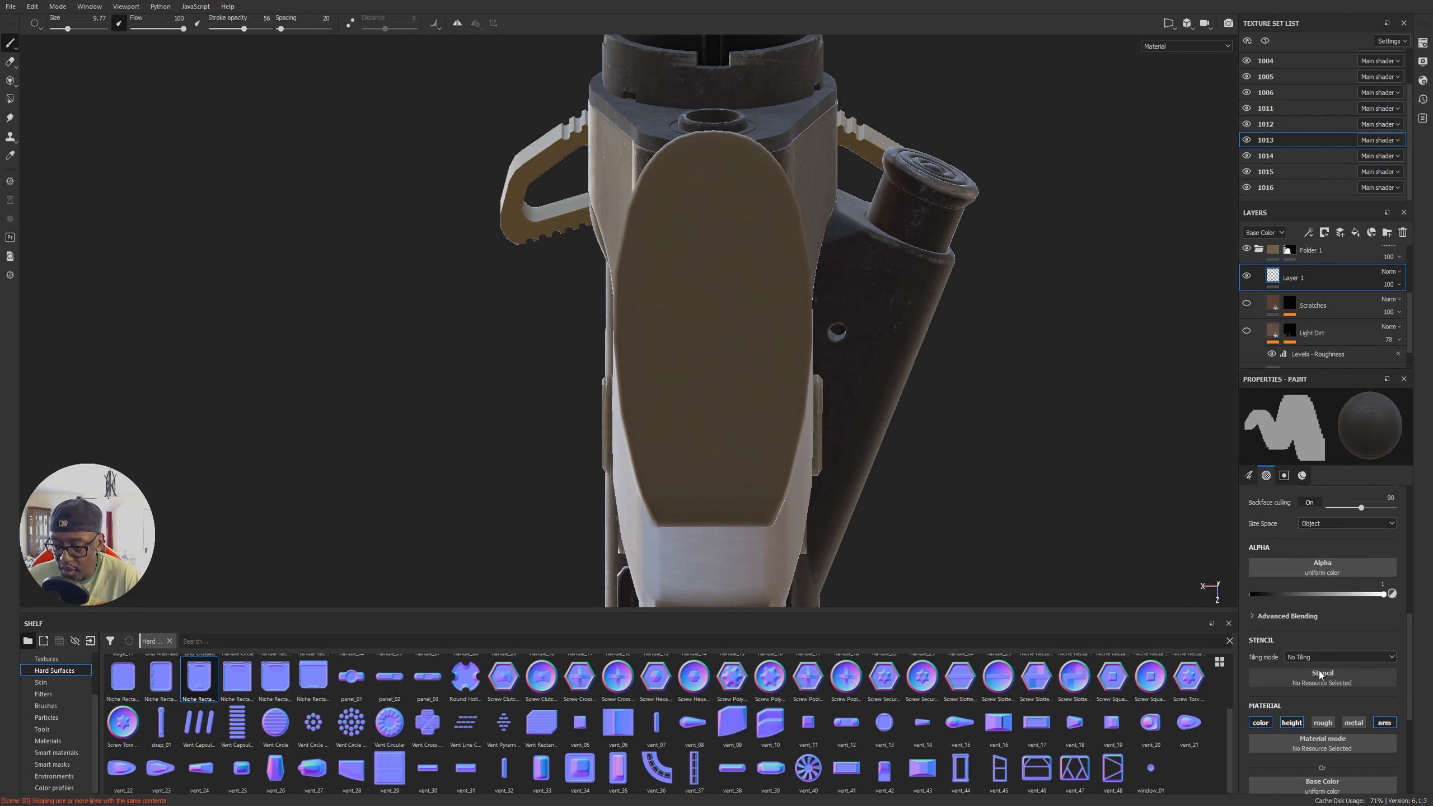
mouse_move(939, 698)
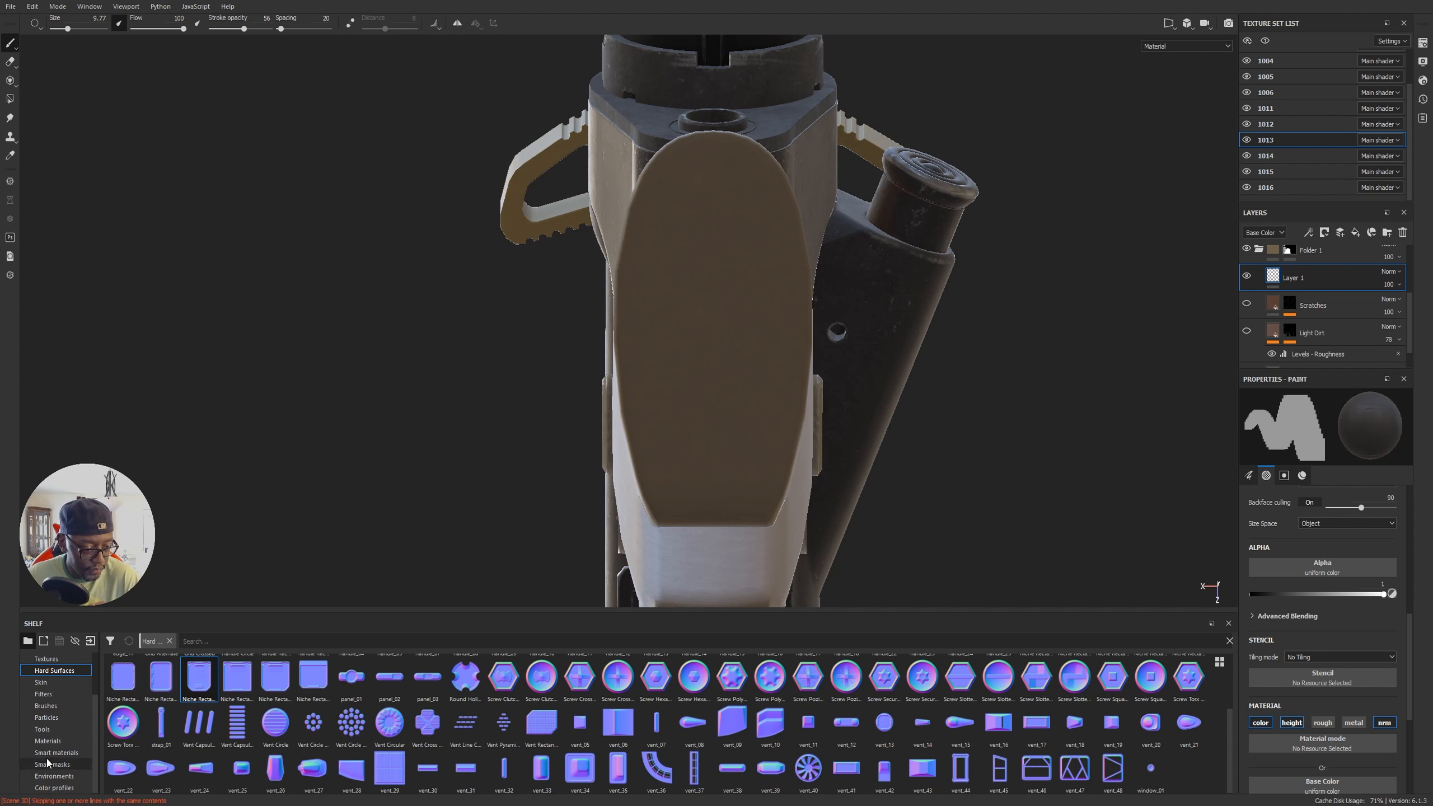
scroll(54, 706, up, 3)
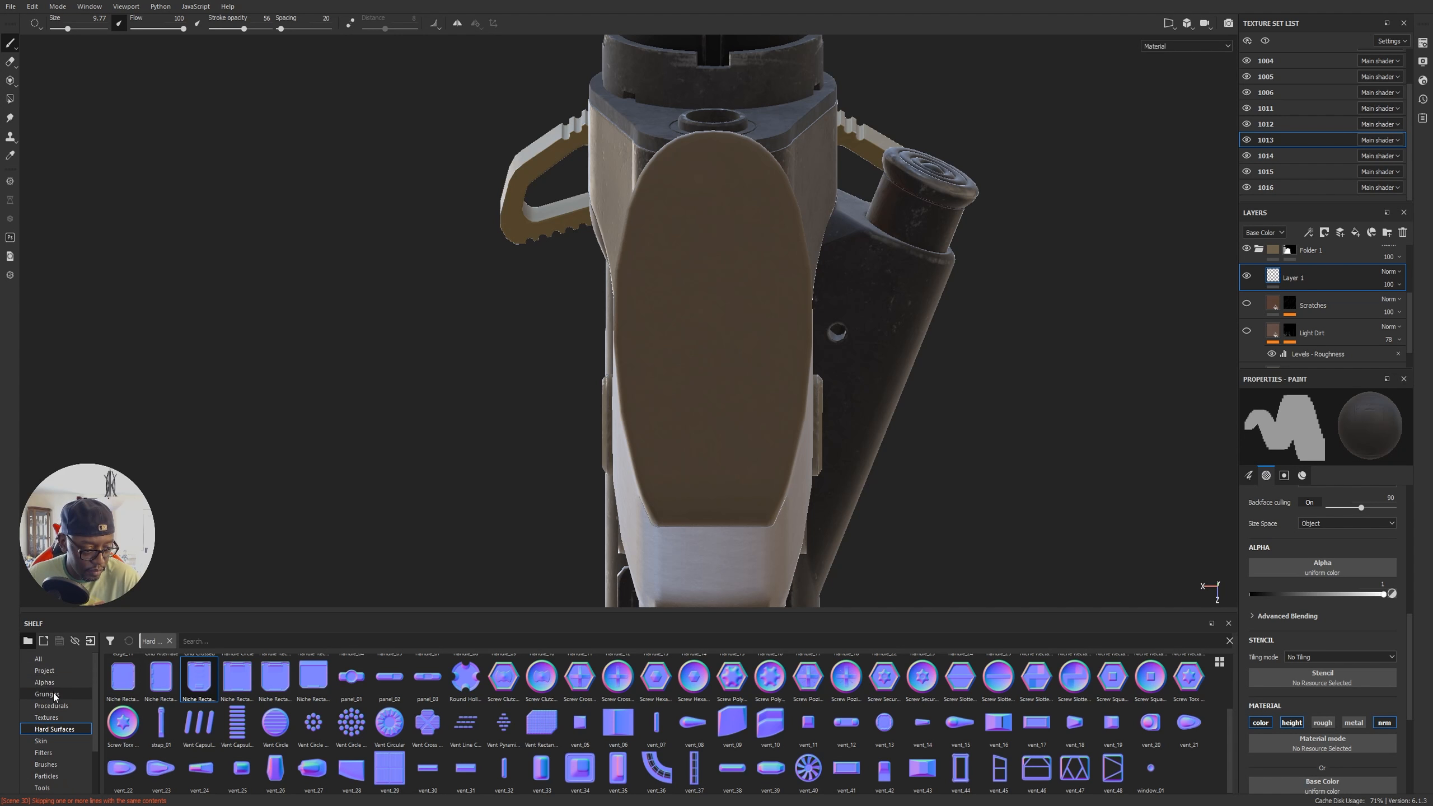
click(45, 682)
scroll(757, 761, down, 3)
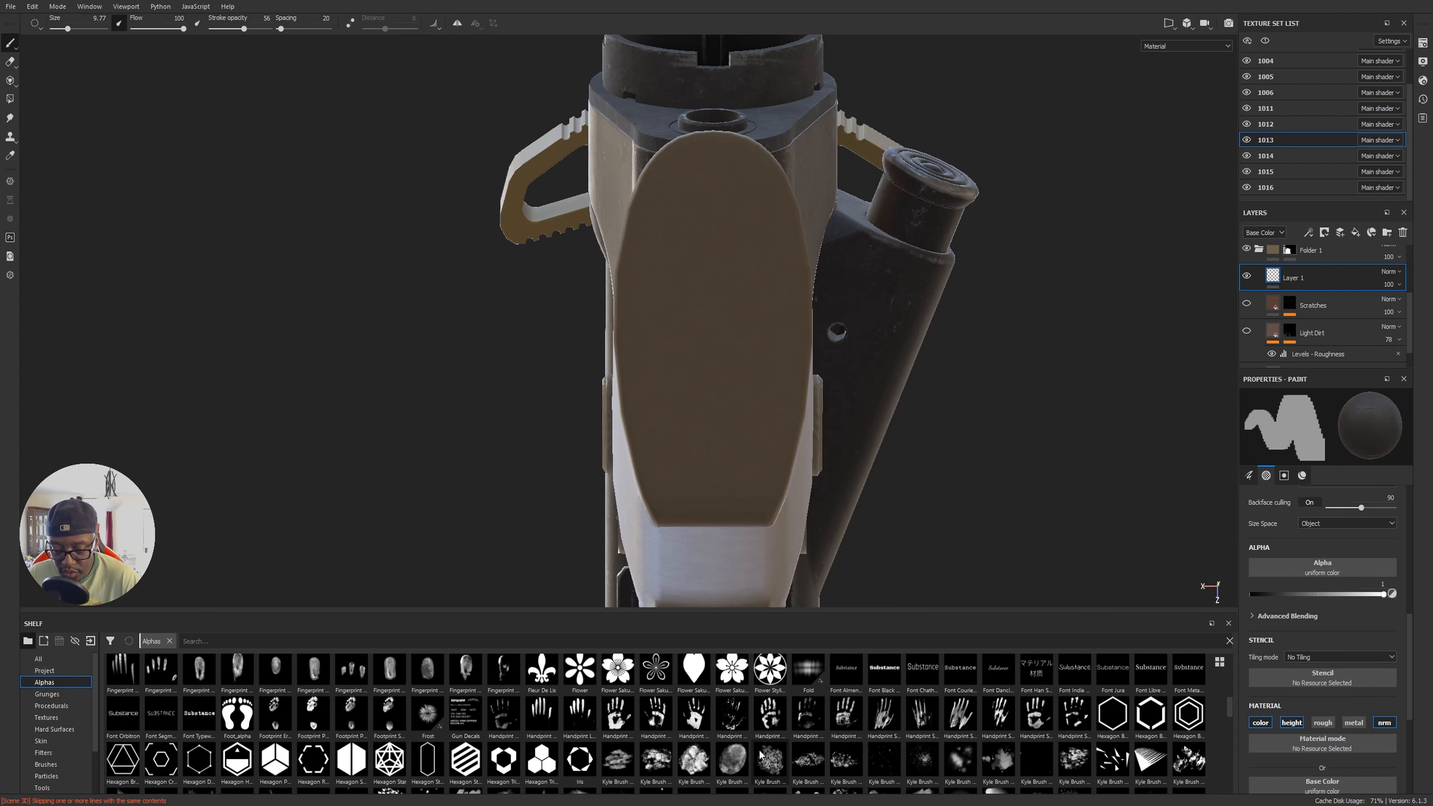
click(1004, 763)
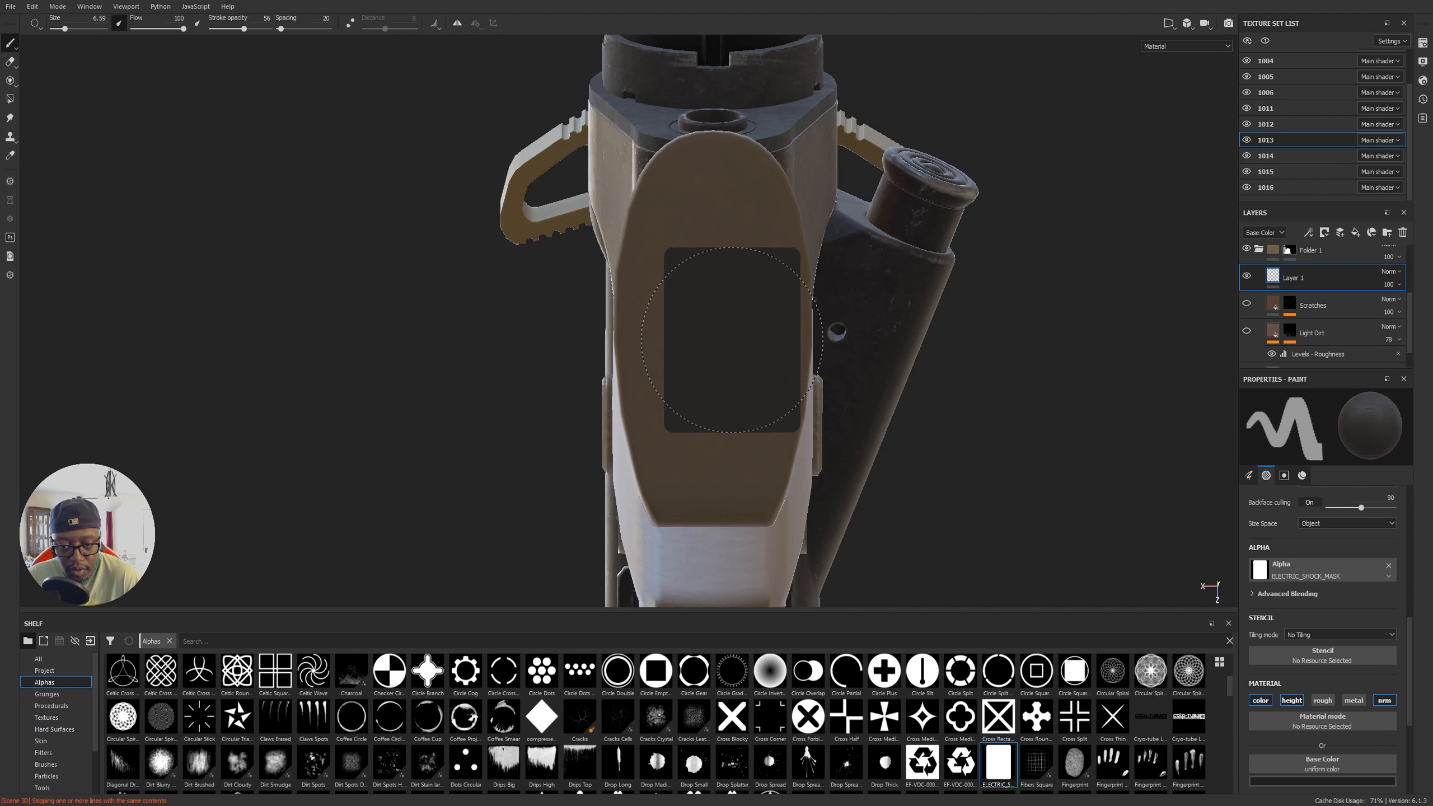
Step: Try stamping the dark niche through the new alpha on the grip's base at brush size 6.65, and undo it
click(713, 326)
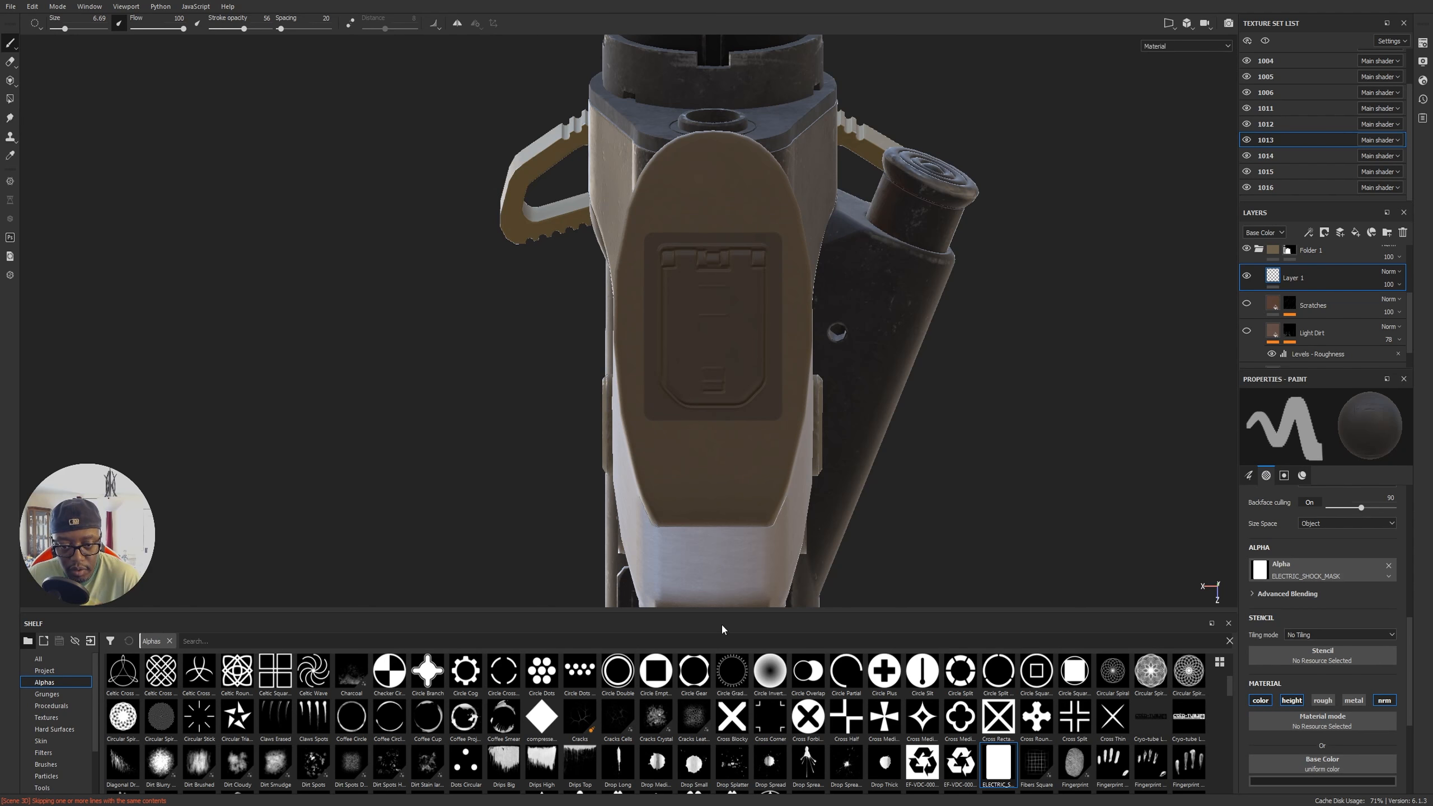
key(ctrl+z)
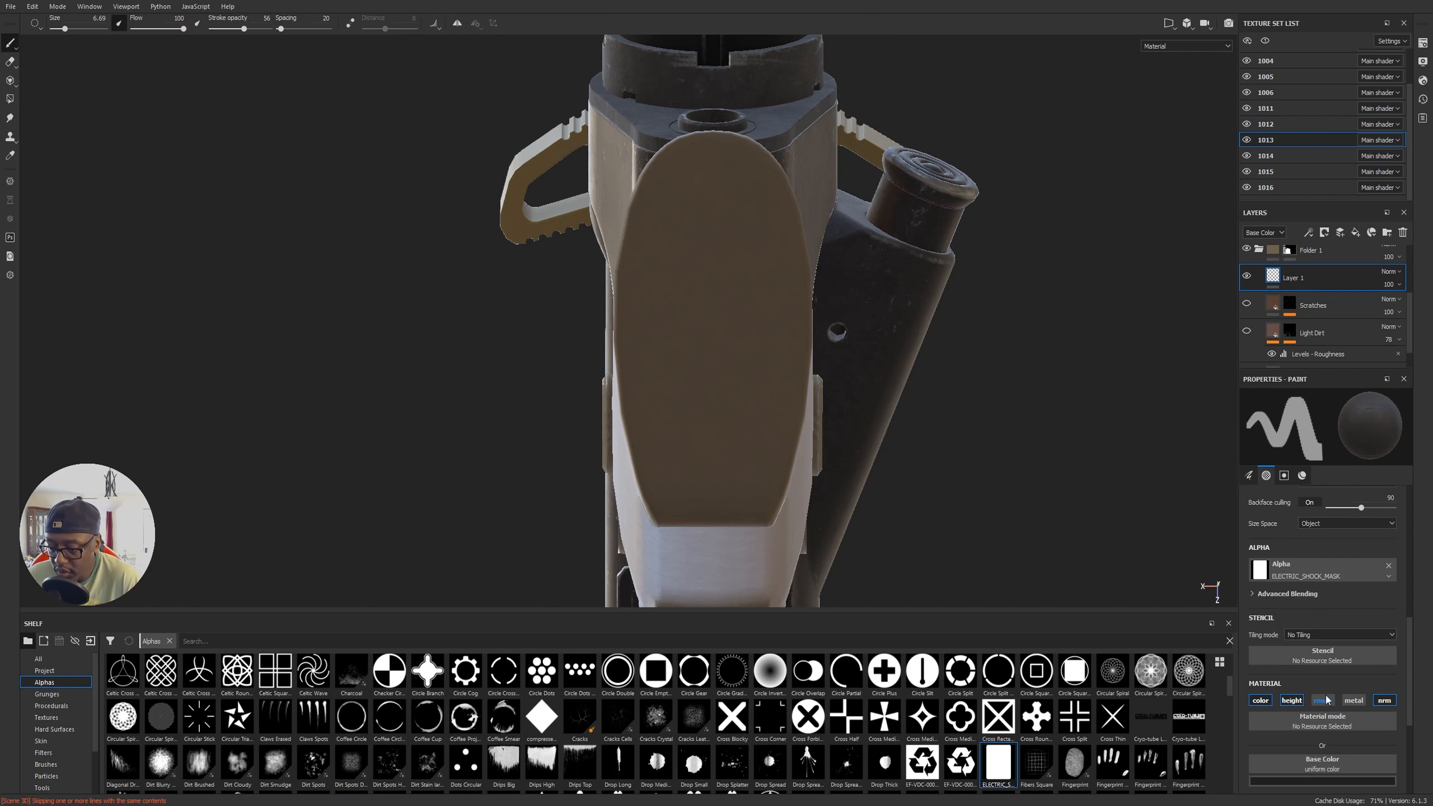
Step: Darken the brush's base color to 0.004 for red, green and blue
scroll(1292, 700, down, 1)
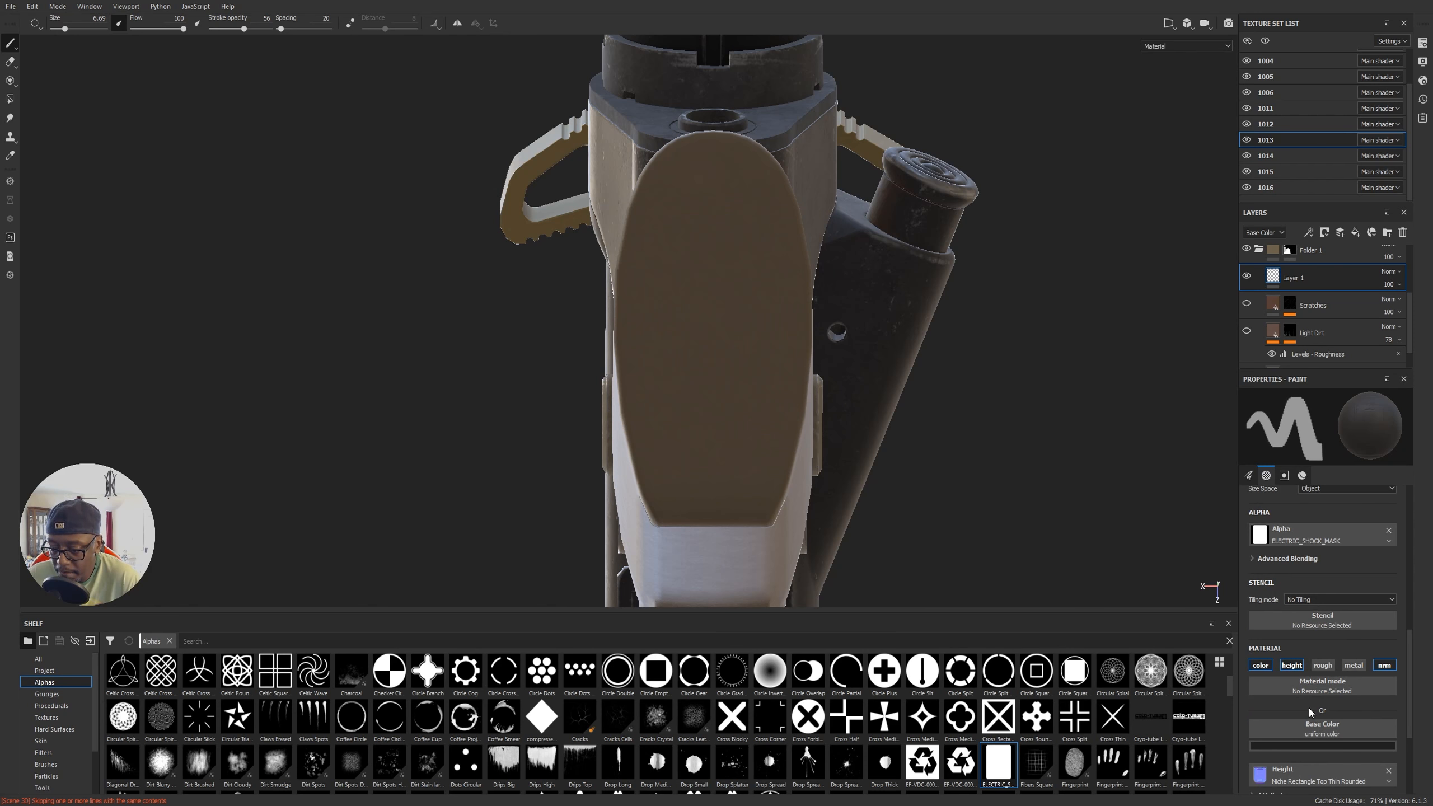
click(1315, 745)
click(1278, 715)
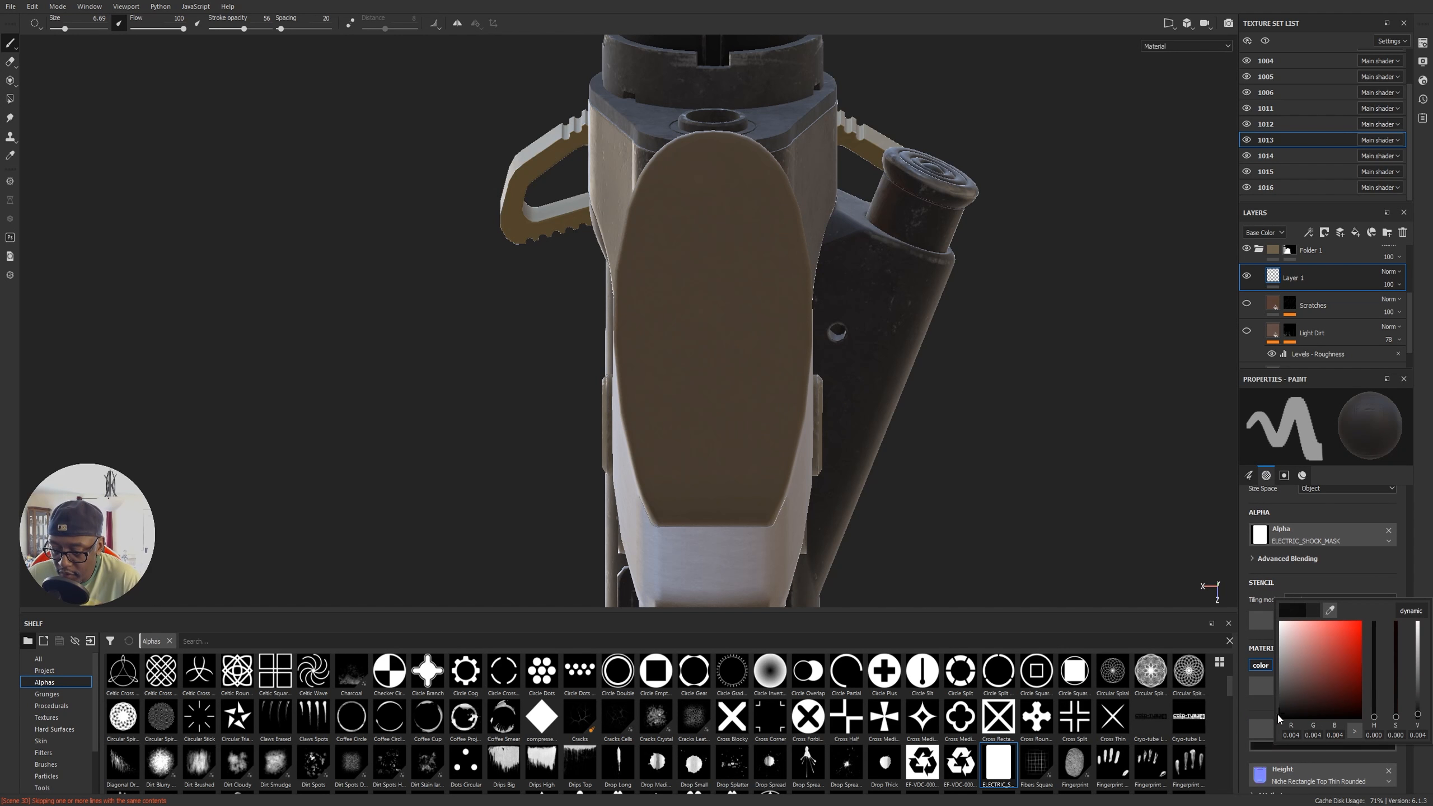
Step: Try stamping the darker niche on the grip's base, undo it, and enlarge the brush to 7.65
click(719, 358)
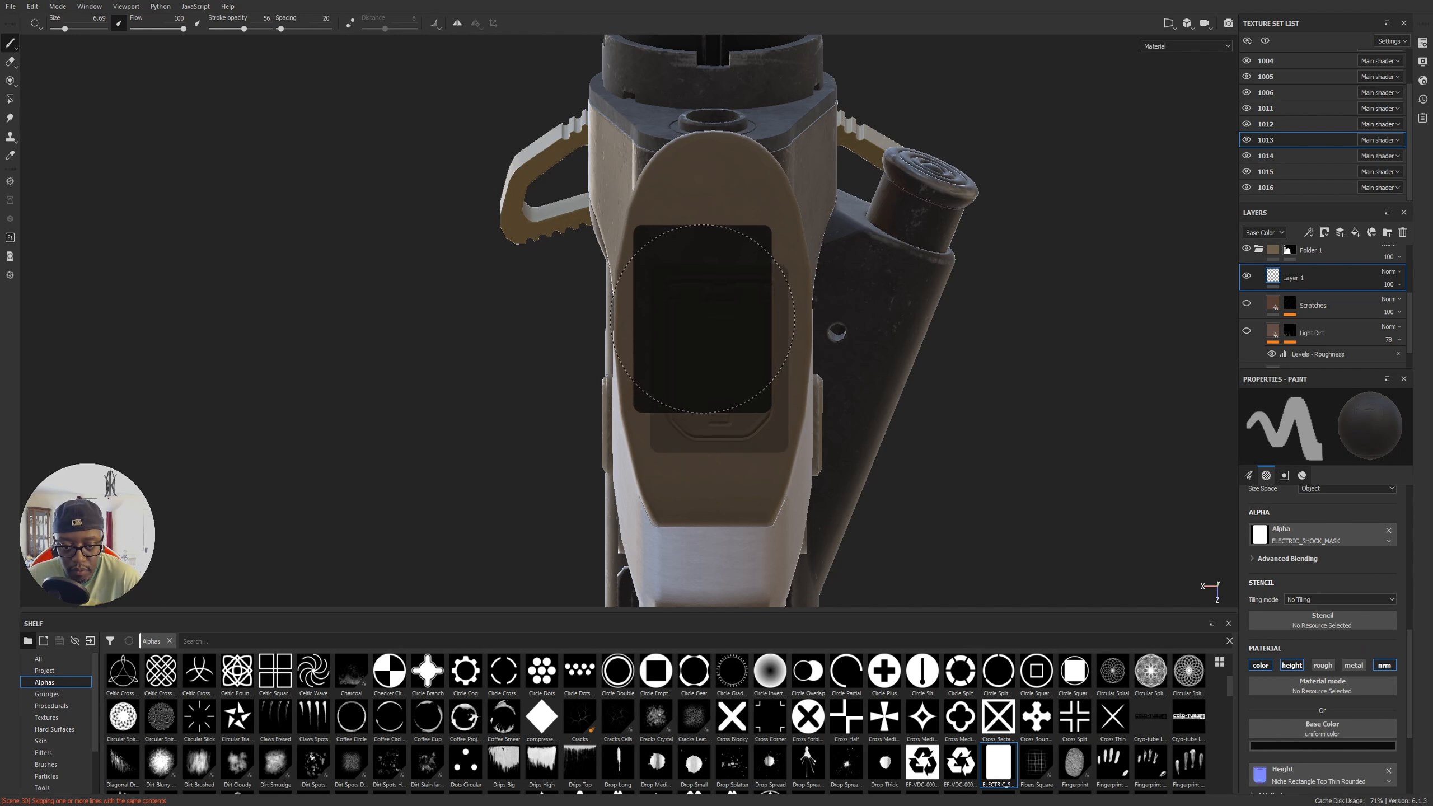
key(ctrl+z)
mouse_move(716, 304)
ctrl+right_down()
mouse_move(737, 304)
mouse_move(706, 326)
ctrl+right_up()
mouse_move(999, 432)
alt+mouse_down()
mouse_move(513, 488)
mouse_move(1030, 586)
mouse_move(1127, 464)
mouse_move(953, 452)
alt+mouse_up()
key(ctrl+z)
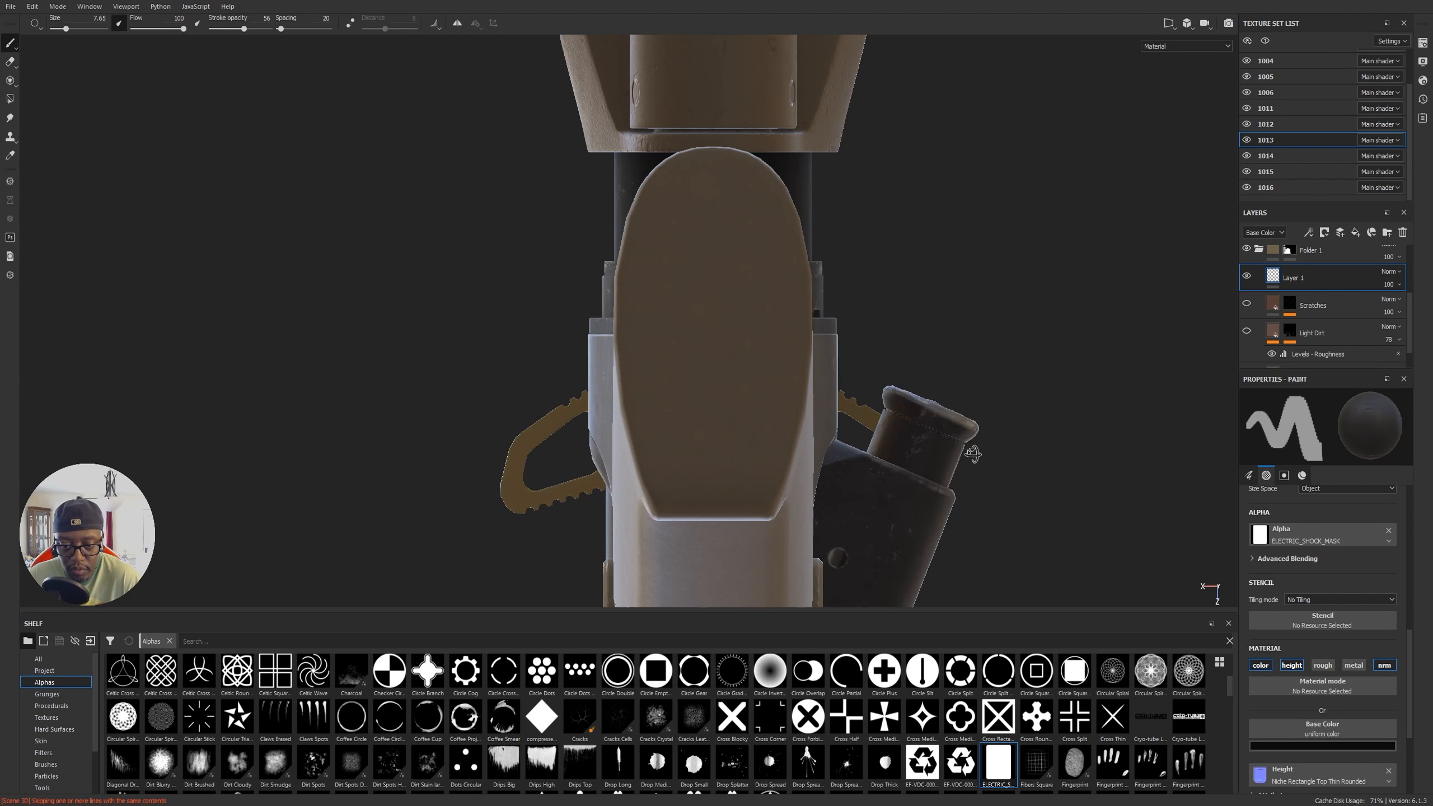
Step: Enable the brush's roughness channel and set its roughness to about 0.1235
click(1326, 666)
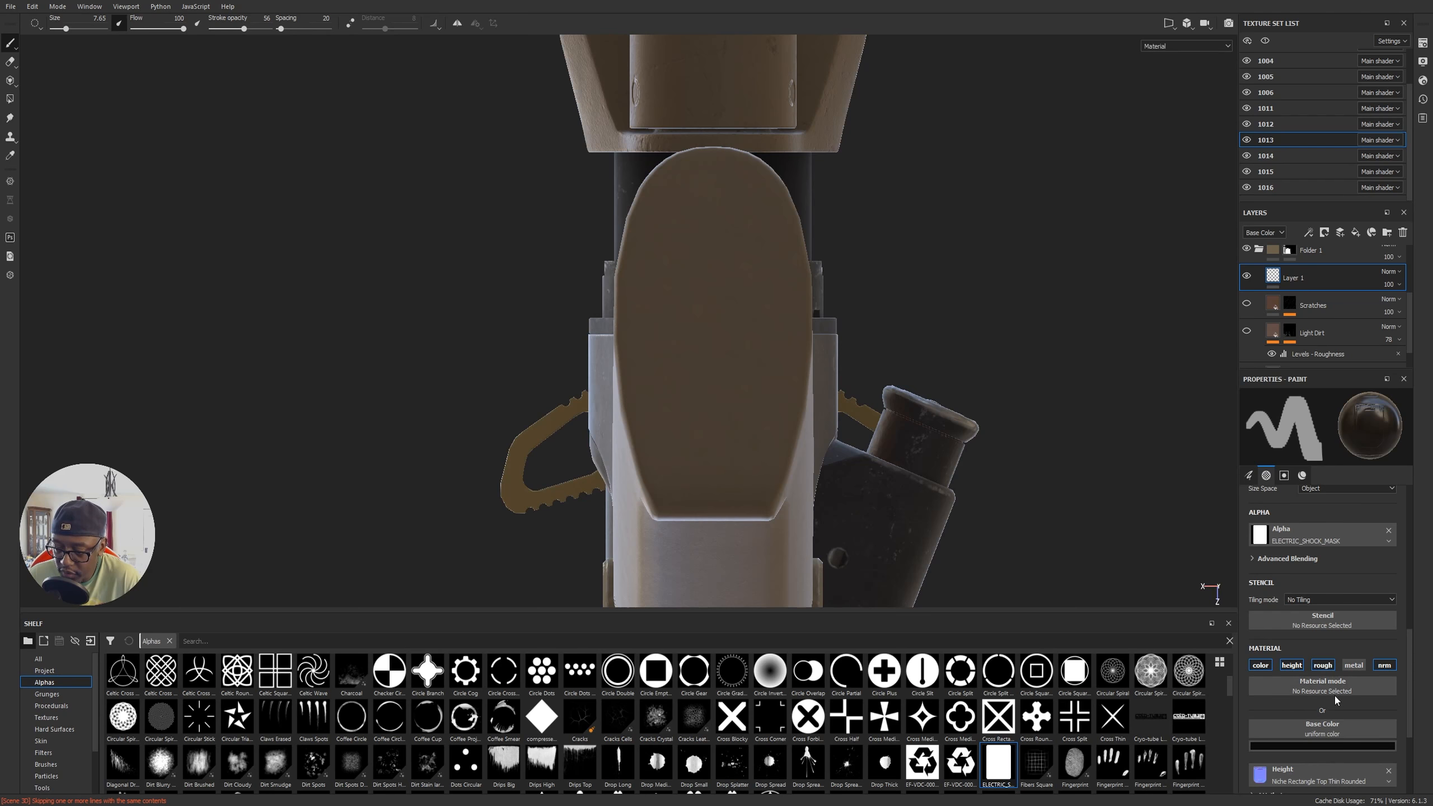
scroll(1335, 695, down, 2)
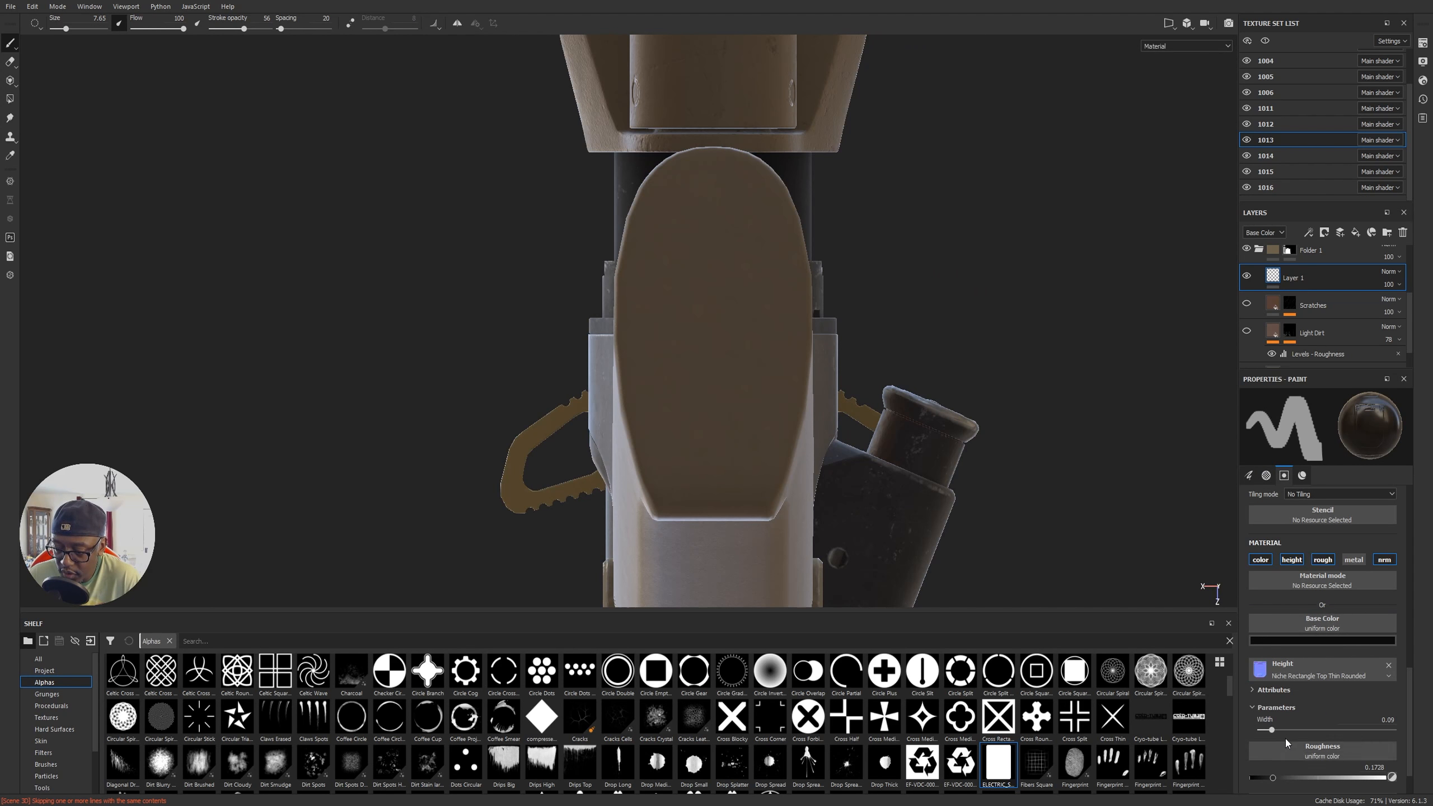
scroll(1284, 737, down, 2)
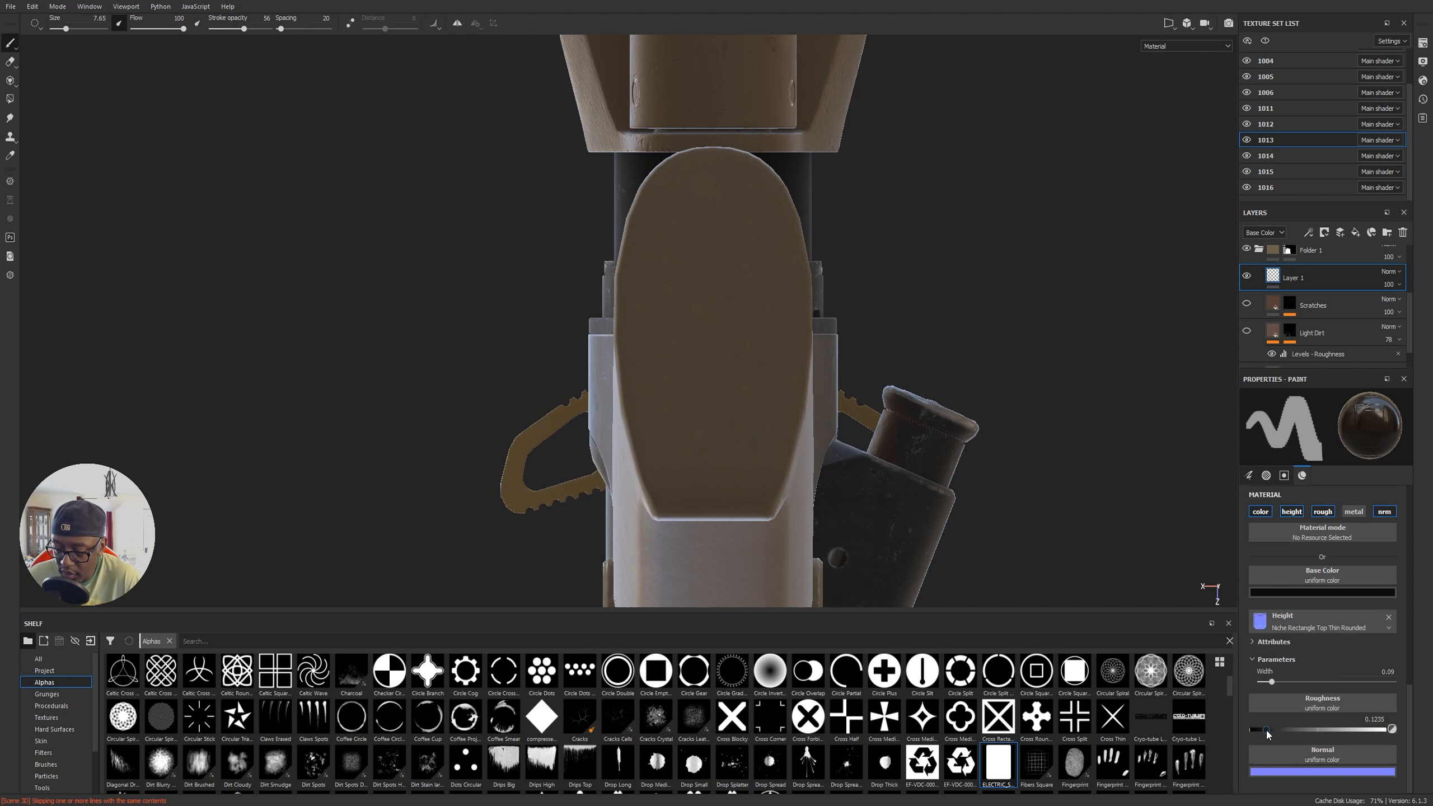
Step: Try stamping the glossier niche on the grip's base, check it from another angle, and undo it
click(712, 327)
mouse_move(964, 481)
alt+mouse_down()
mouse_move(639, 435)
mouse_move(633, 360)
mouse_move(575, 474)
mouse_move(973, 608)
mouse_move(1020, 576)
mouse_move(1056, 506)
mouse_move(988, 425)
mouse_move(989, 463)
alt+mouse_up()
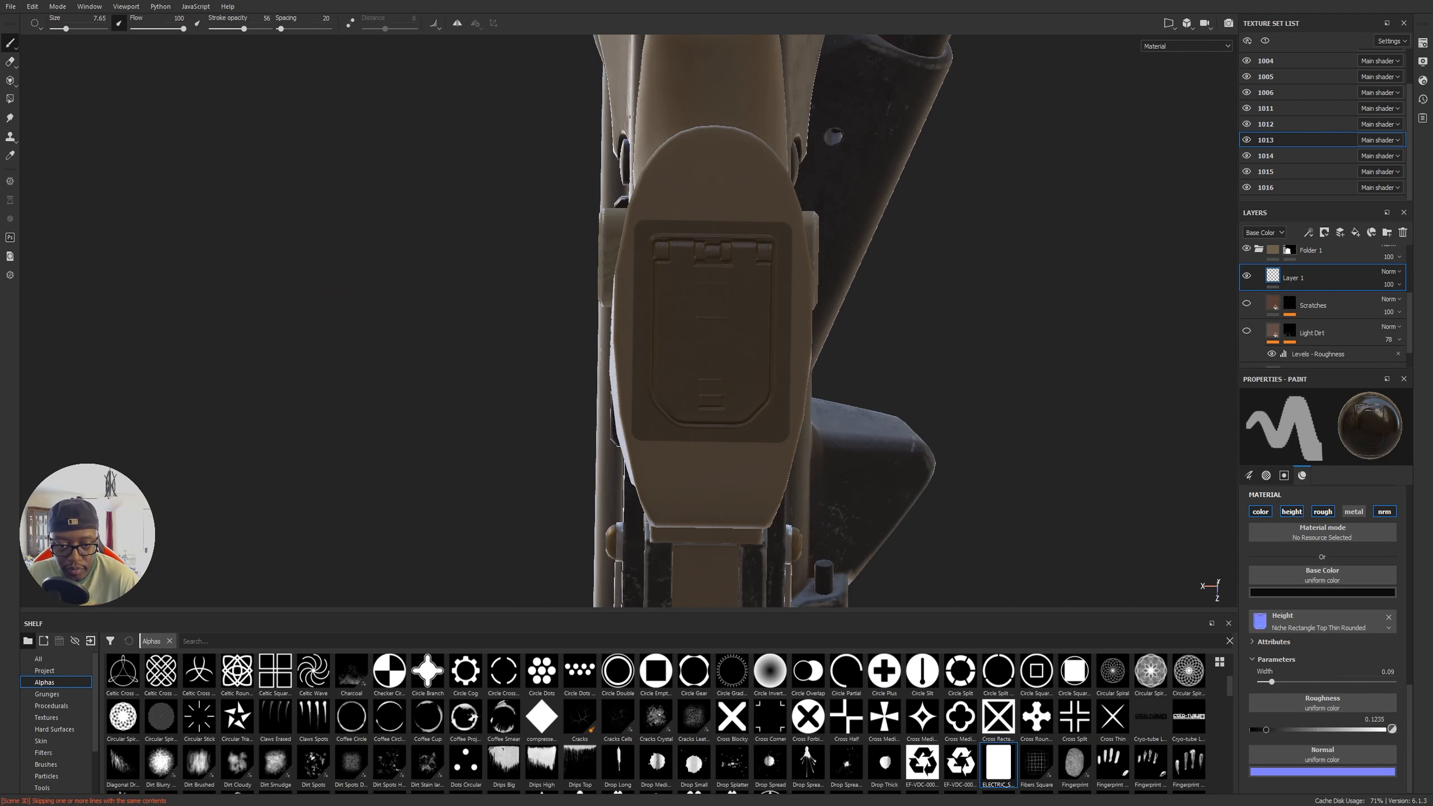
key(ctrl+z)
Step: Set the brush's roughness to 0.2263 and stamp the dark hatch centered on the pistol grip's base
alt+middle_drag(960, 410, 930, 445)
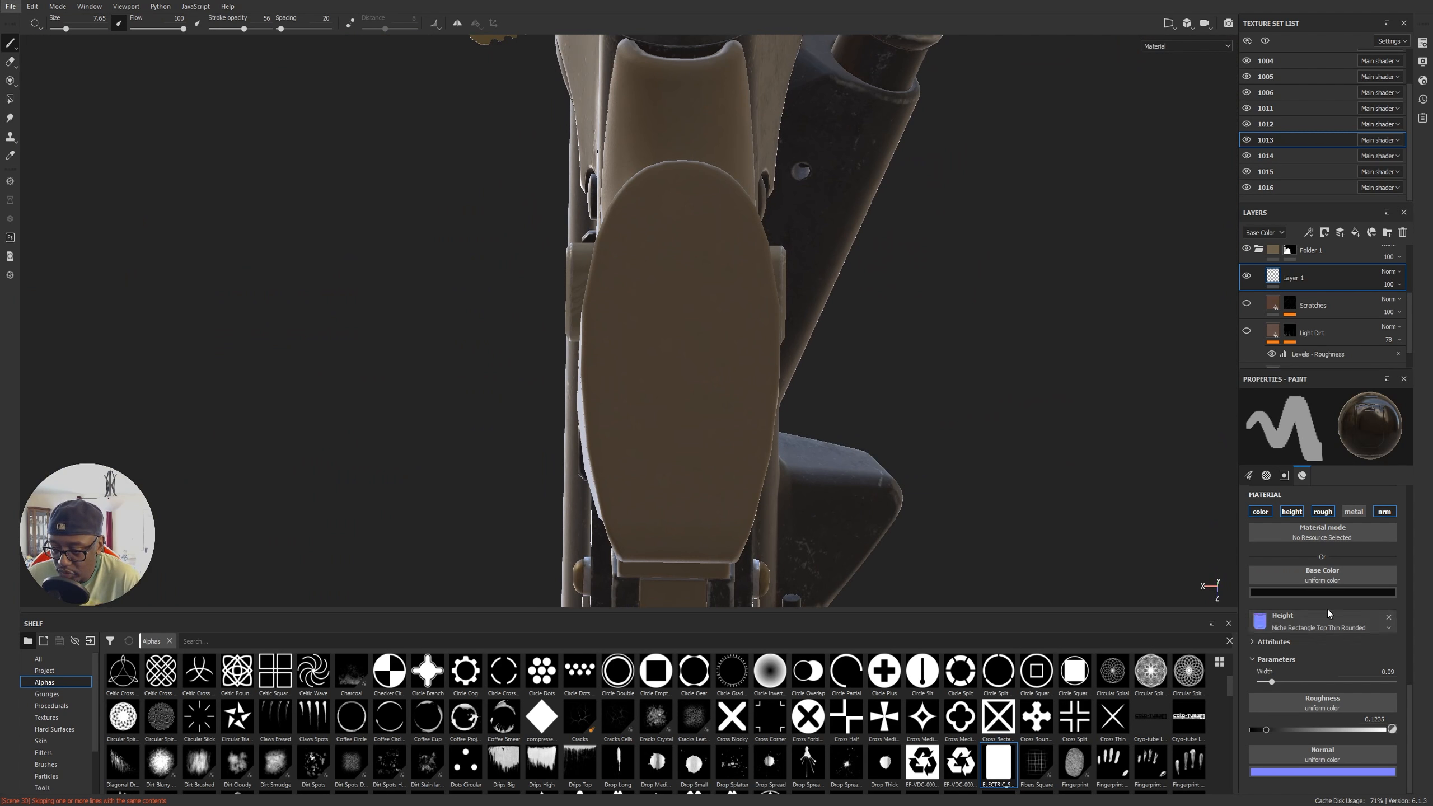
alt+middle_drag(961, 421, 908, 387)
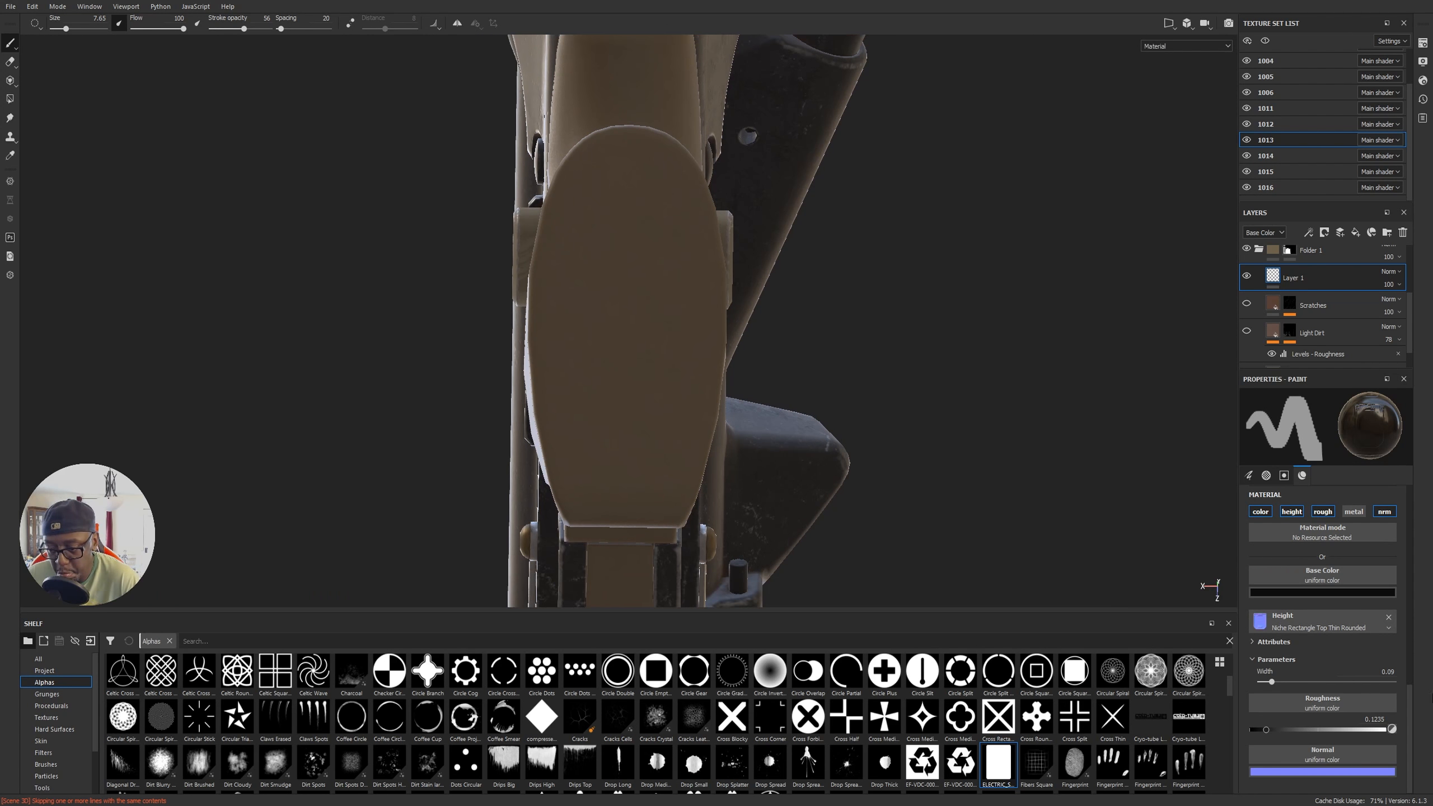
click(623, 326)
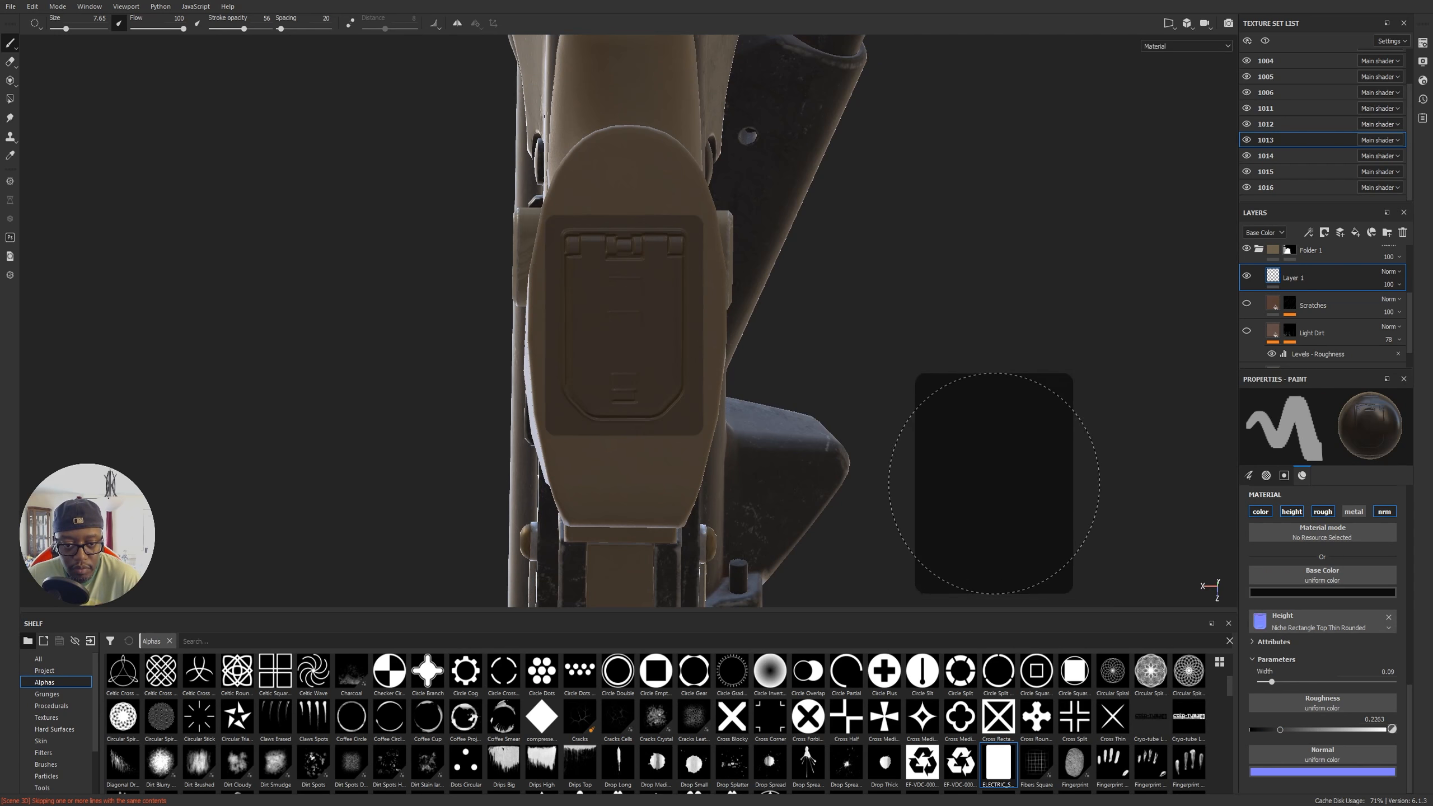
Step: Examine the stamped hatch at an angle, the whole rifle in side view, and the pistol grip's side close up
mouse_move(950, 400)
alt+mouse_down()
mouse_move(937, 544)
mouse_move(775, 465)
alt+mouse_up()
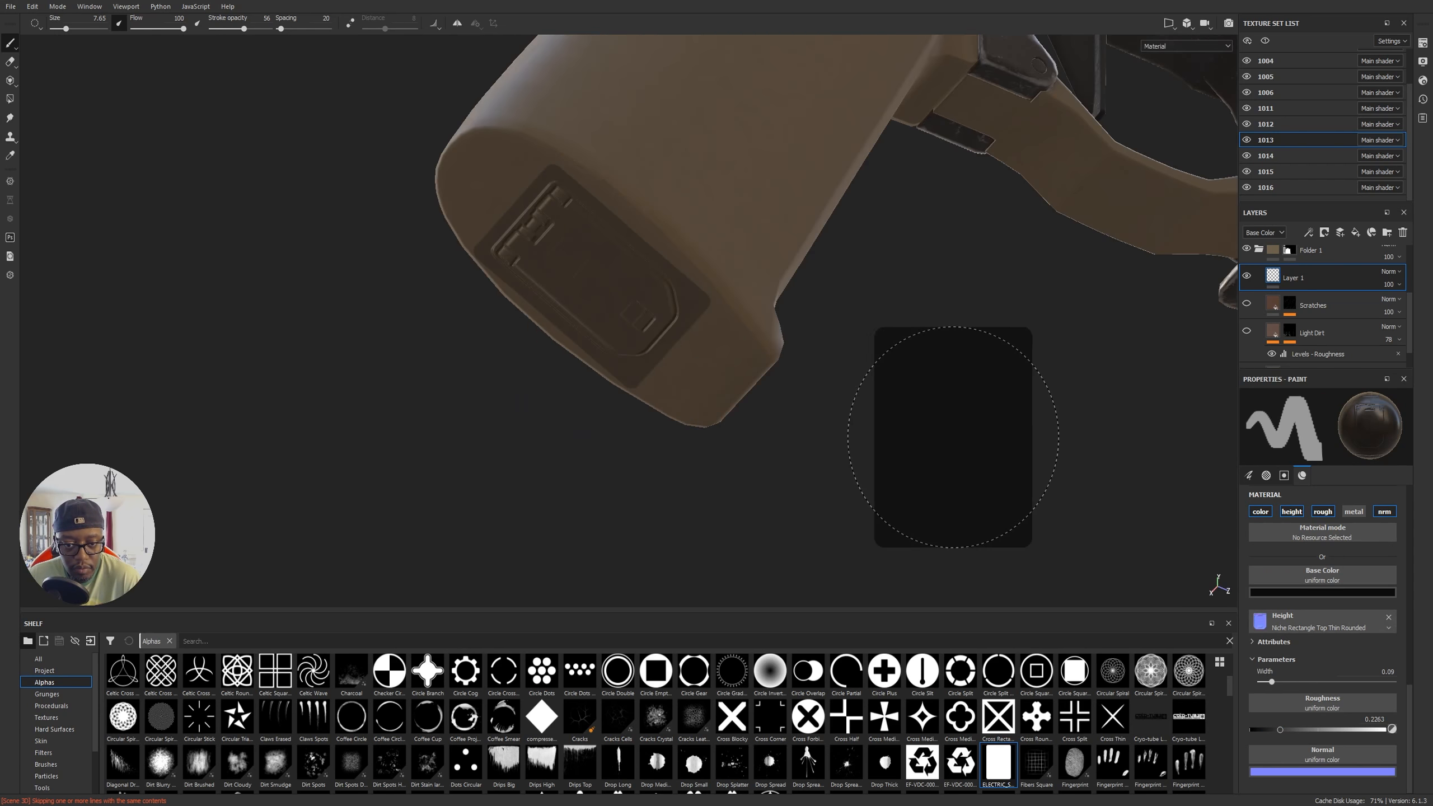
alt+right_drag(1058, 400, 761, 321)
alt+drag(762, 321, 893, 435)
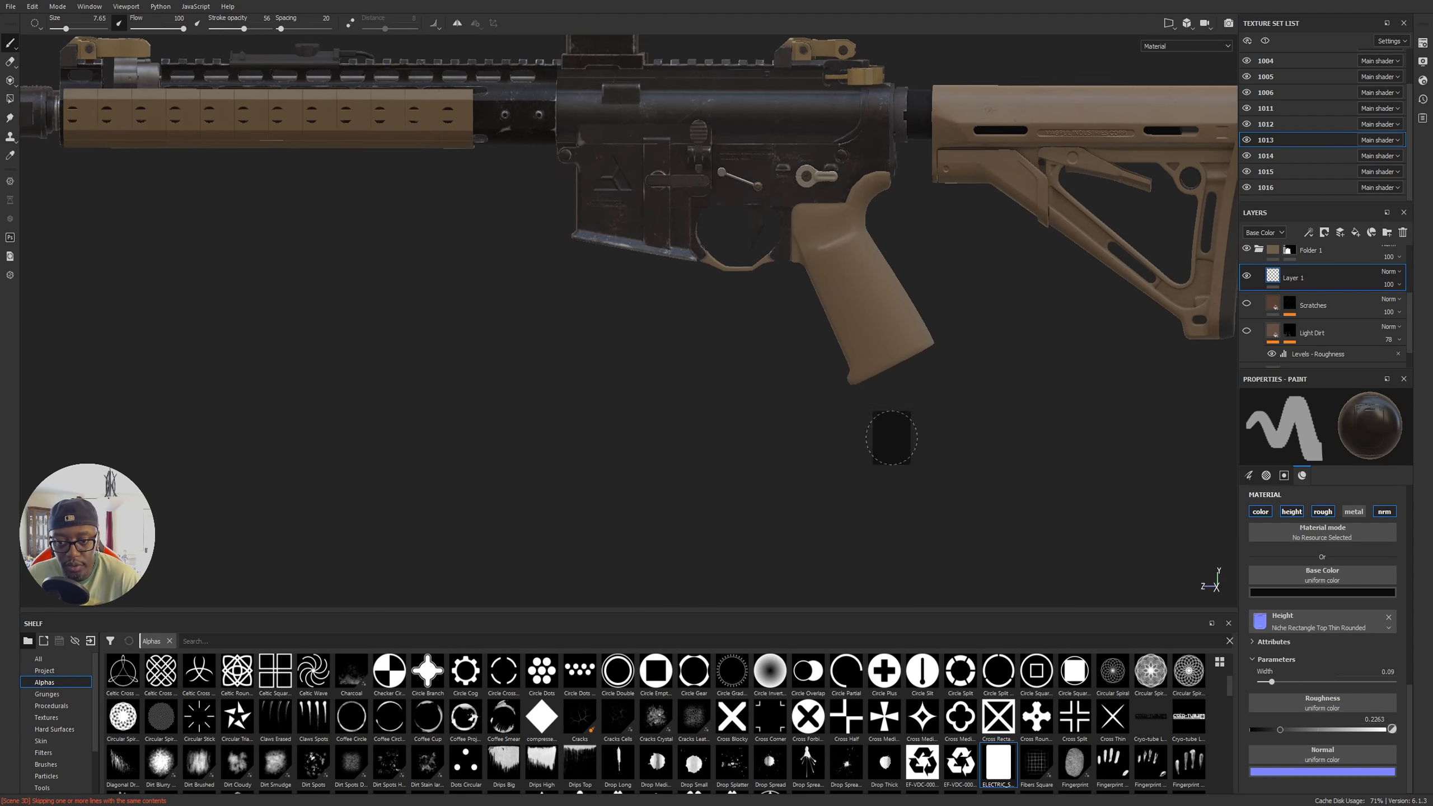
alt+middle_drag(892, 435, 828, 528)
alt+right_drag(828, 508, 1208, 404)
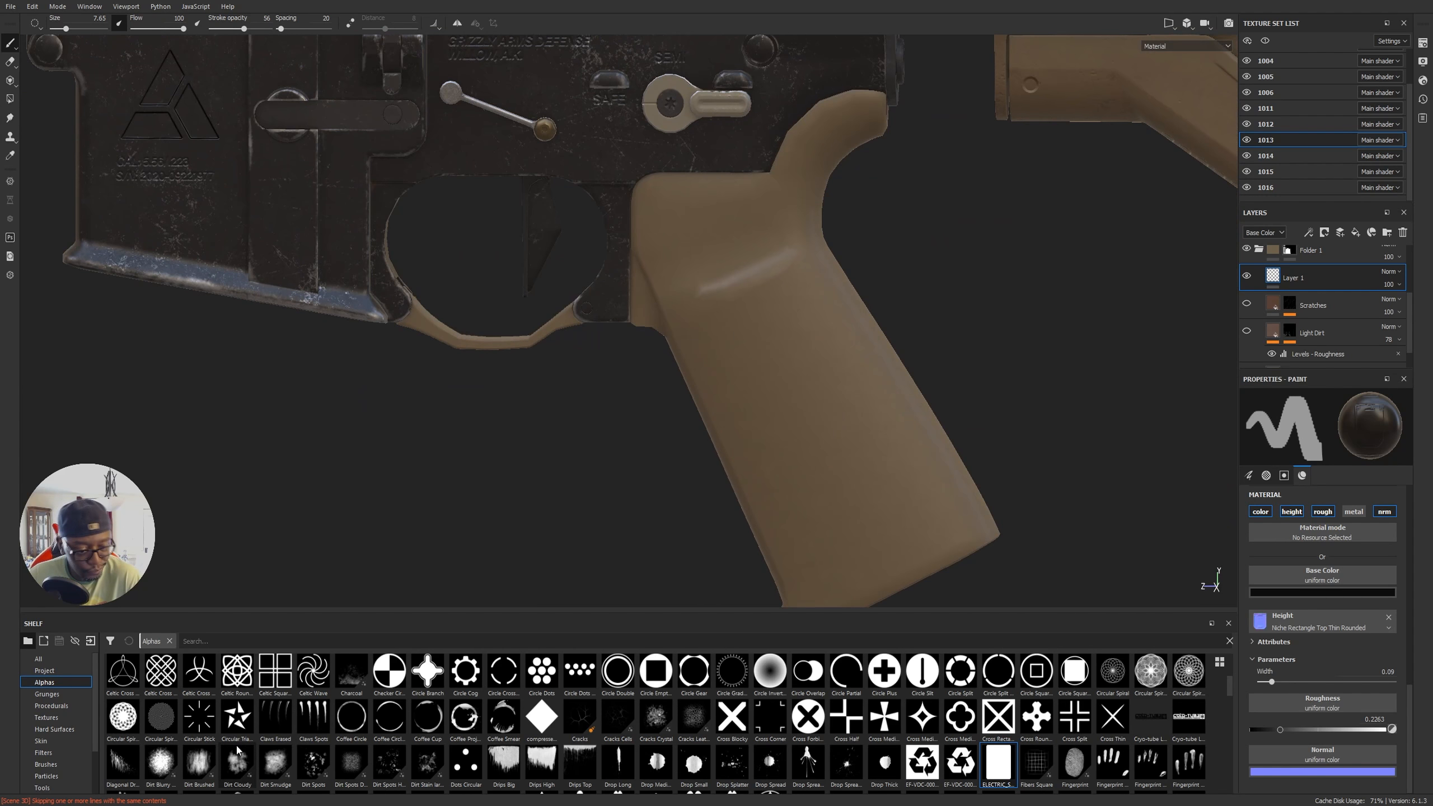
Step: Assign the Shape Lines alpha from the library to the brush and frame the front face of the pistol grip
scroll(708, 748, down, 10)
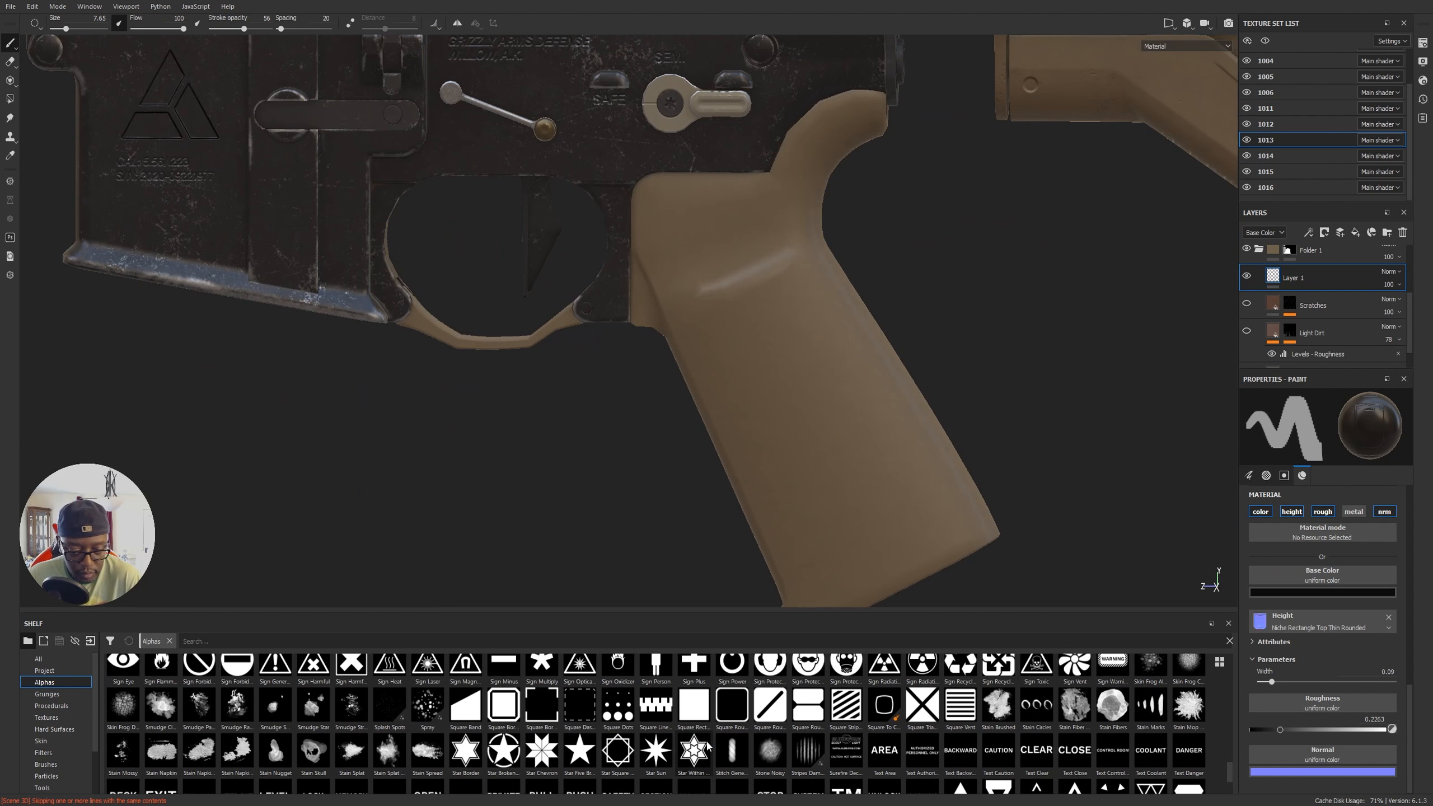
mouse_move(706, 742)
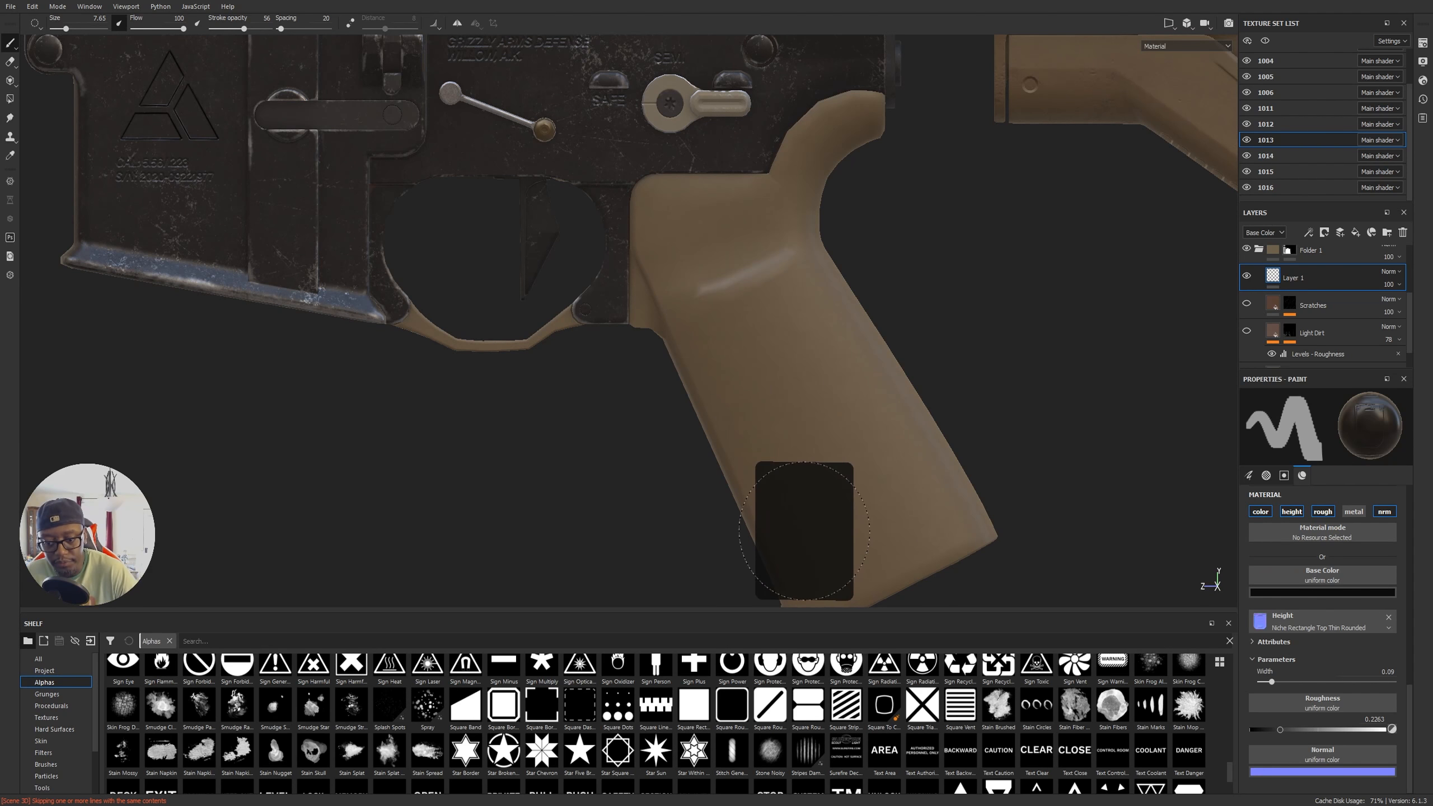
mouse_move(607, 512)
alt+mouse_down()
mouse_move(625, 496)
mouse_move(919, 496)
mouse_move(1054, 440)
alt+mouse_up()
middle_drag(860, 528, 861, 342)
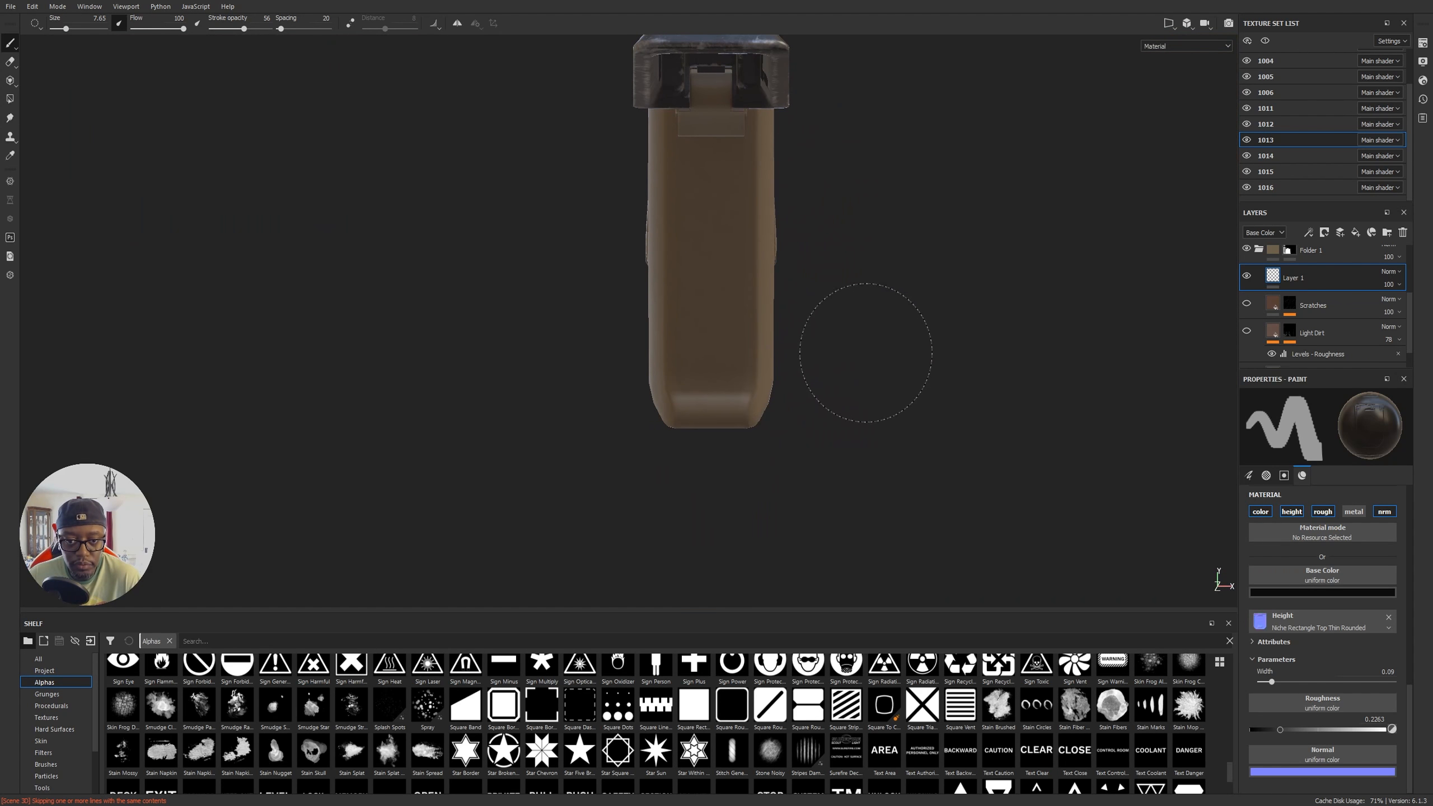
alt+drag(875, 393, 875, 366)
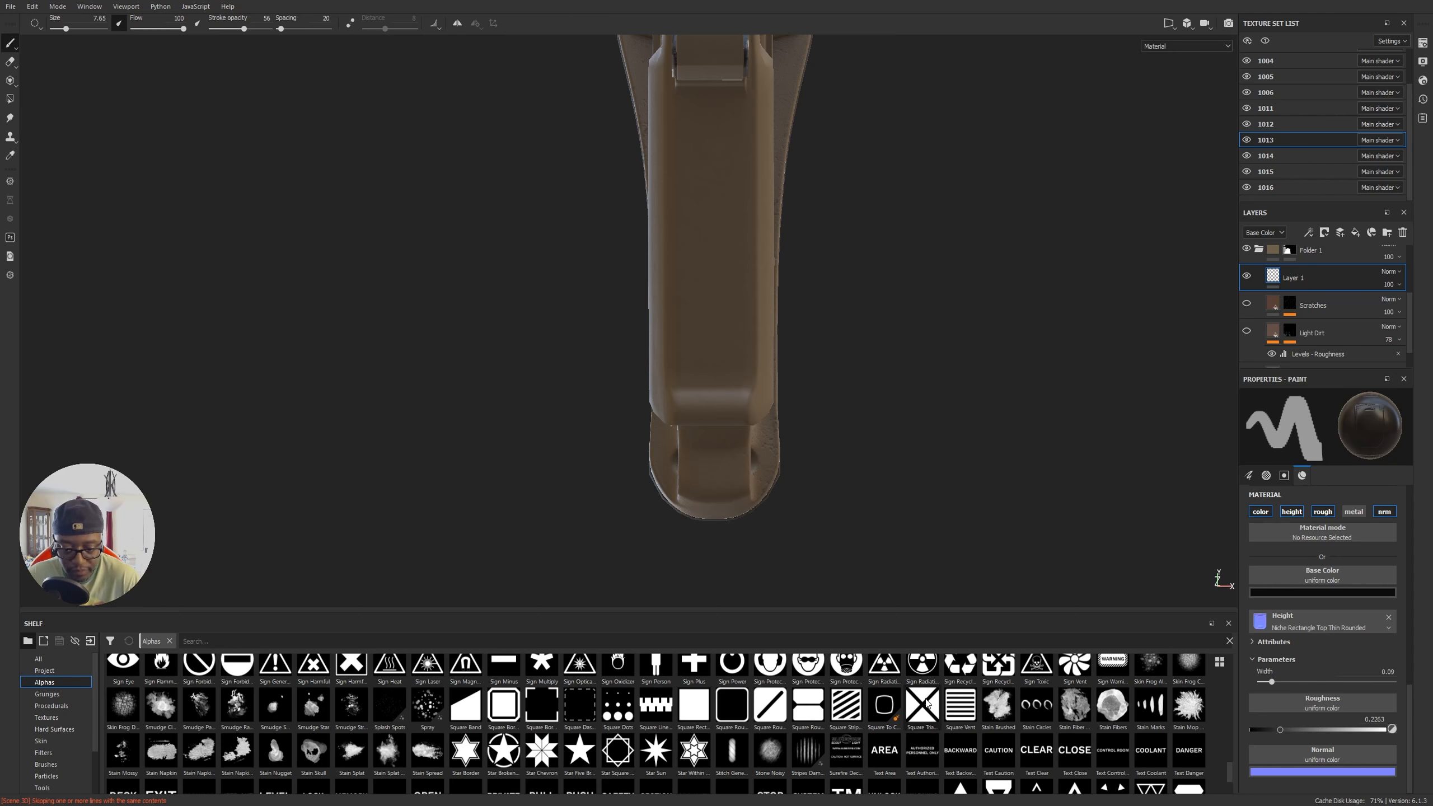
scroll(928, 703, up, 3)
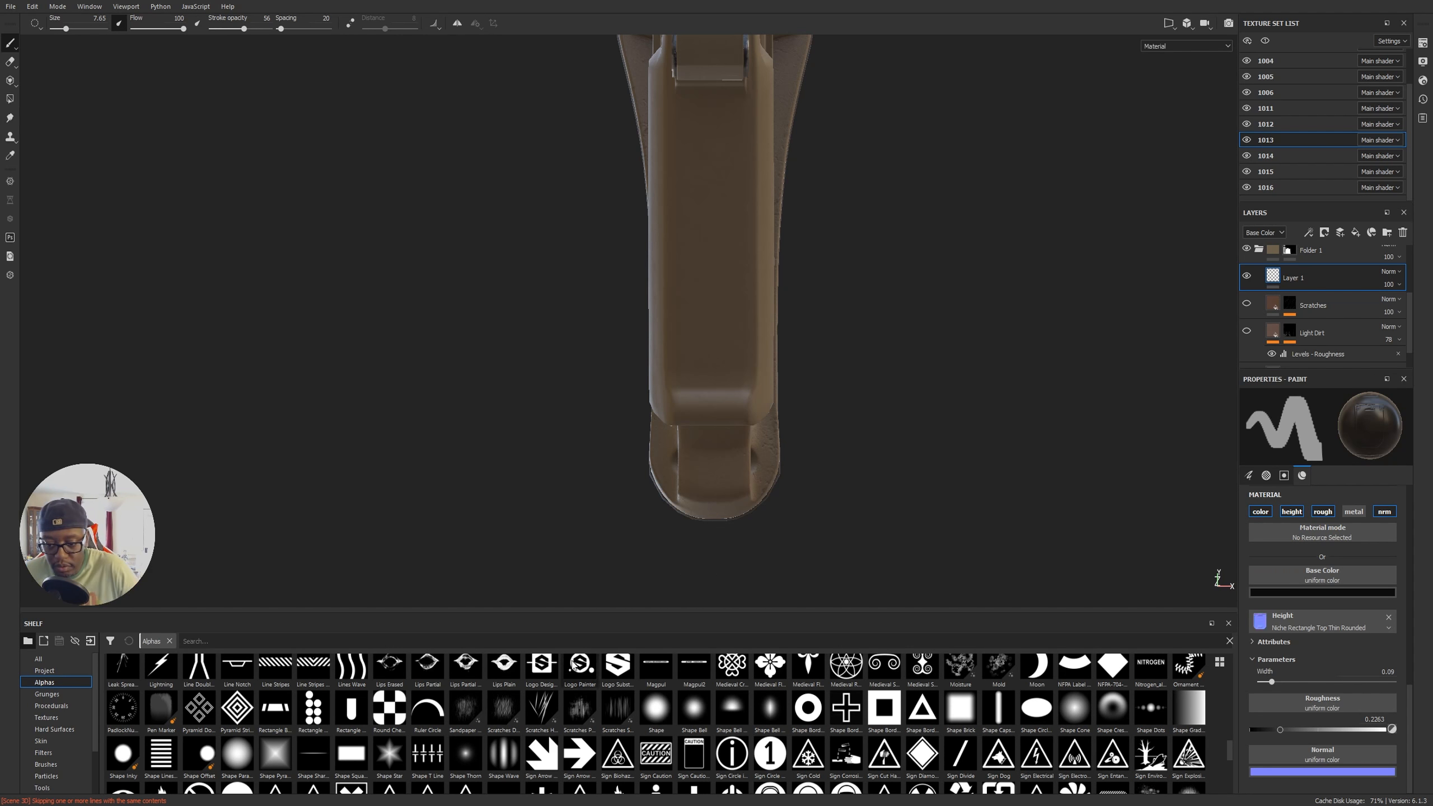
click(162, 758)
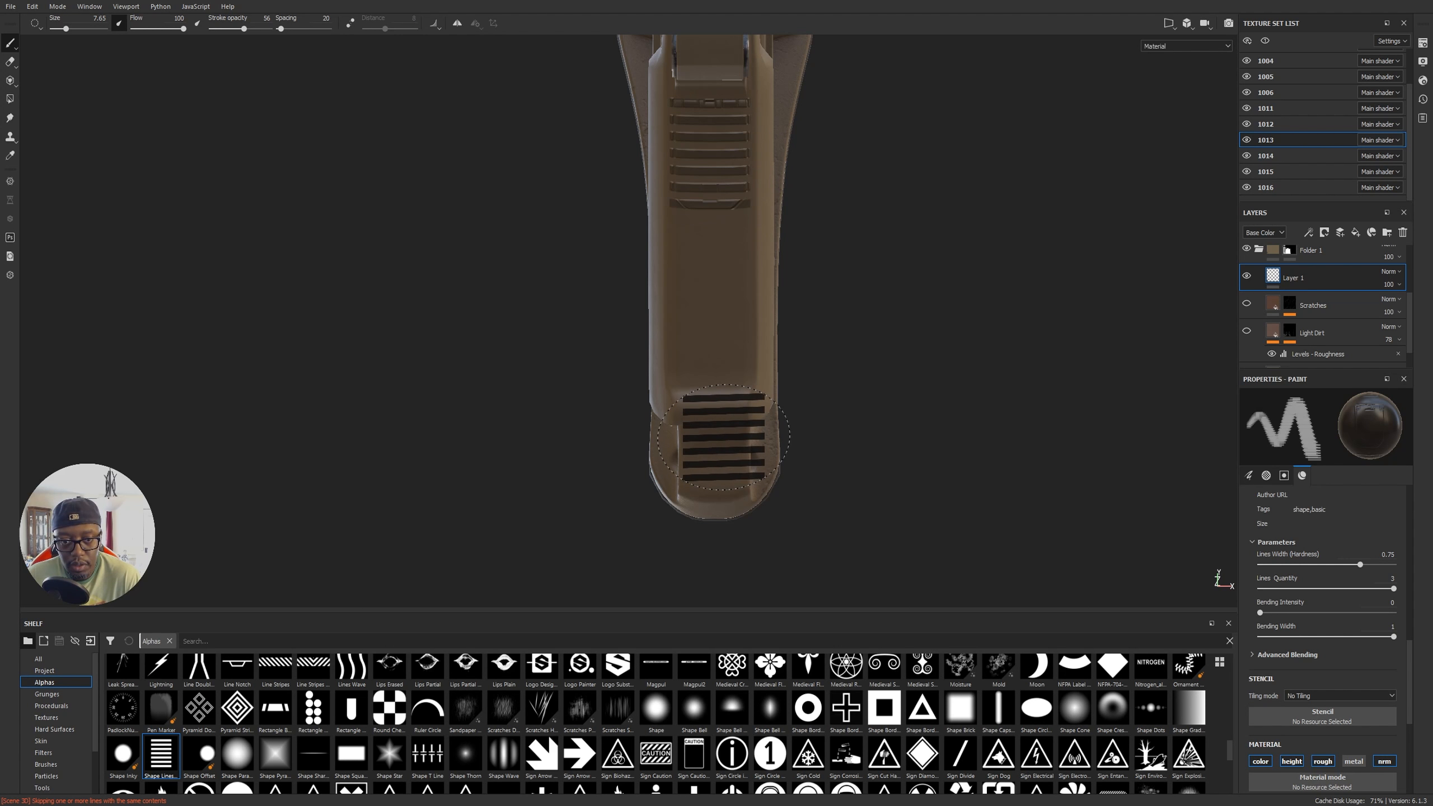
Step: Remove the Niche Rectangle Top Thin Rounded resource from the brush's height and stamp dark horizontal lines on the grip's upper front
scroll(1401, 685, down, 3)
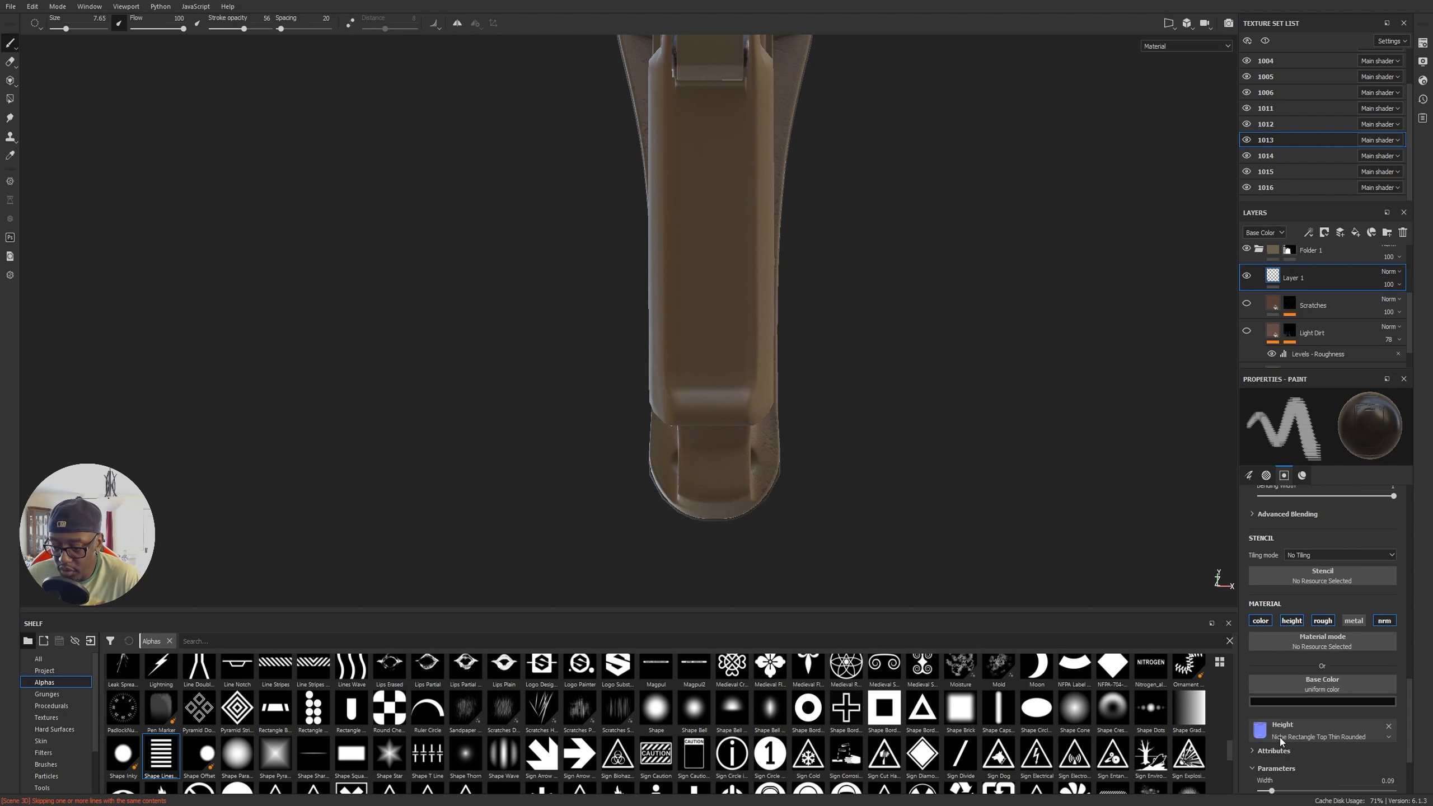
click(1389, 727)
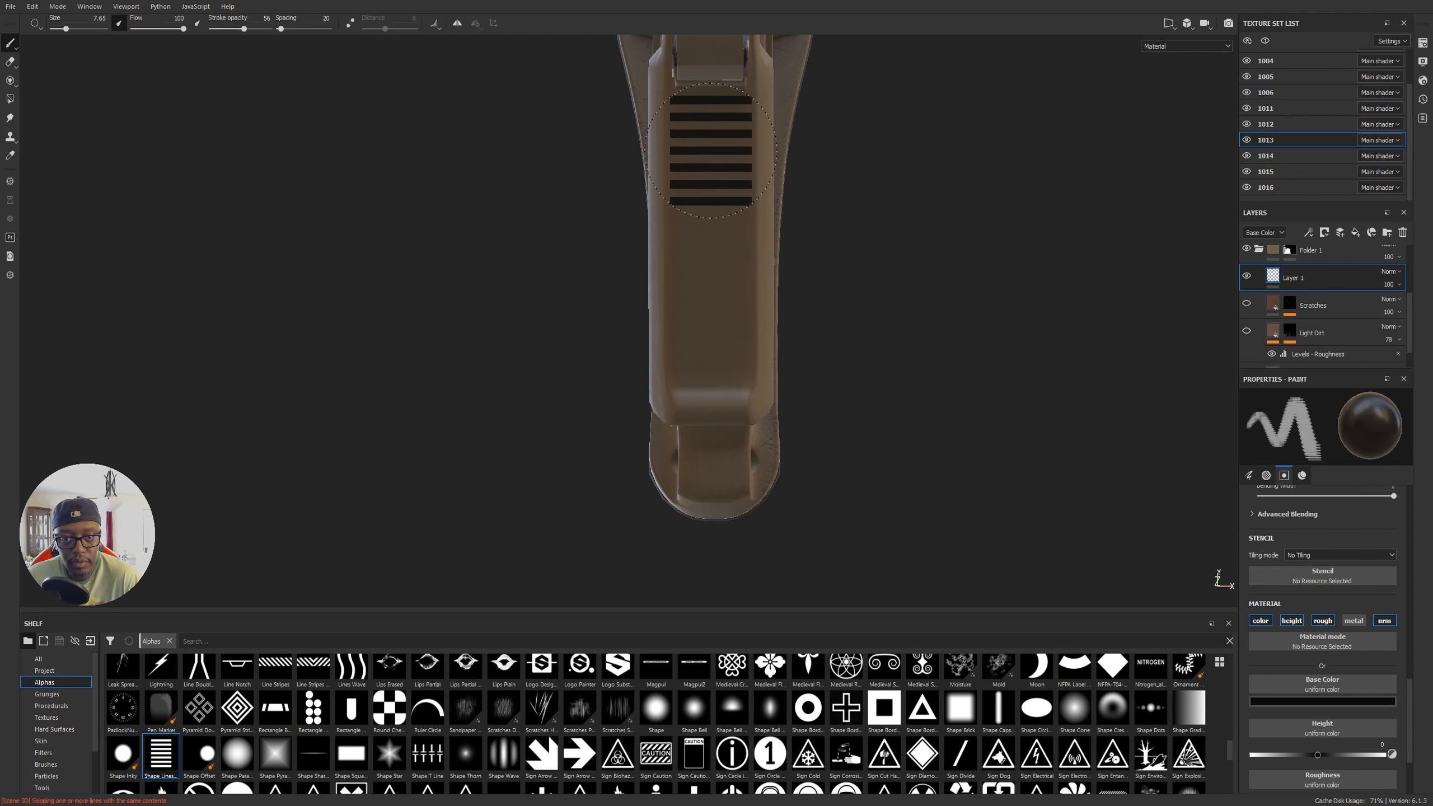
click(710, 149)
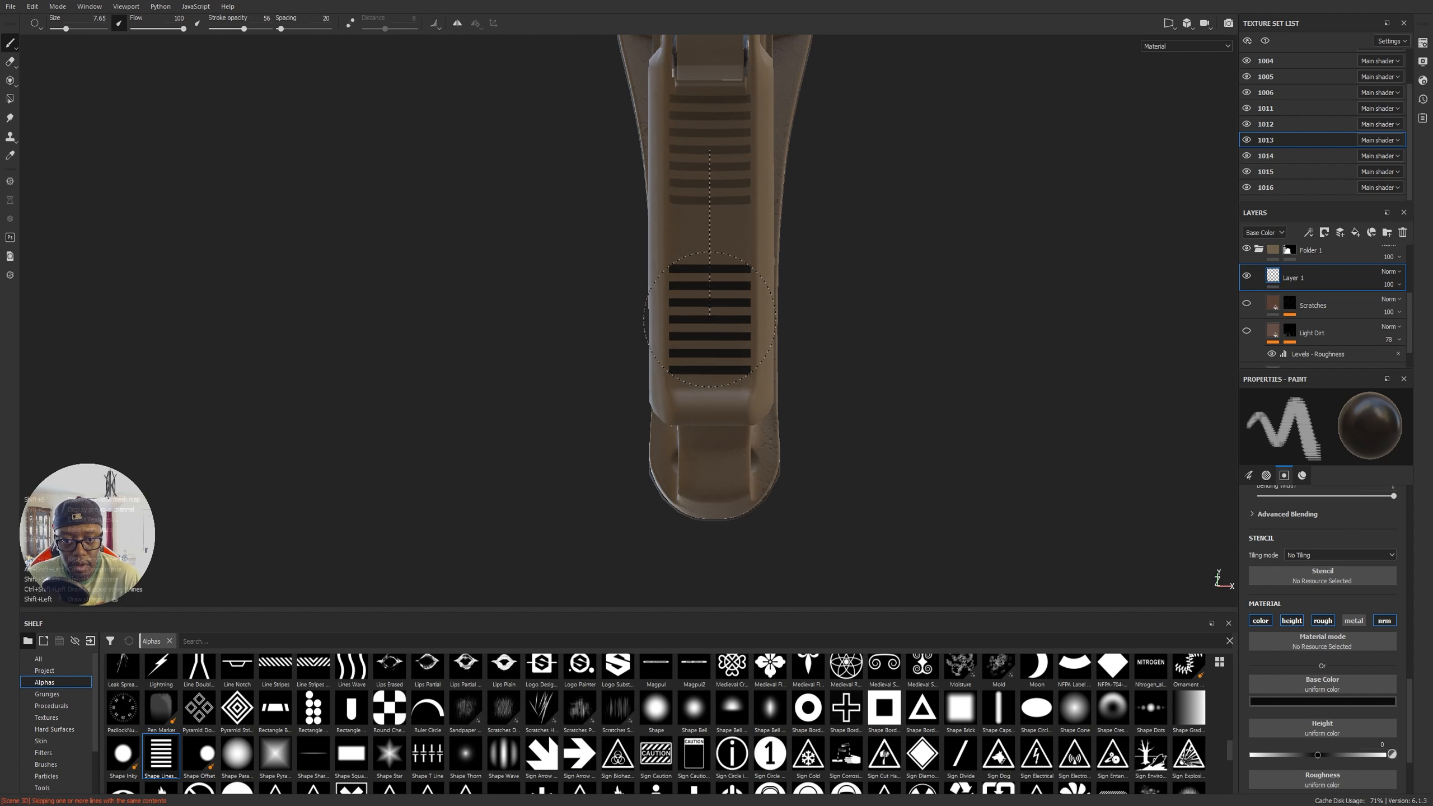
shift+click(710, 326)
key(ctrl+z)
key(ctrl+z)
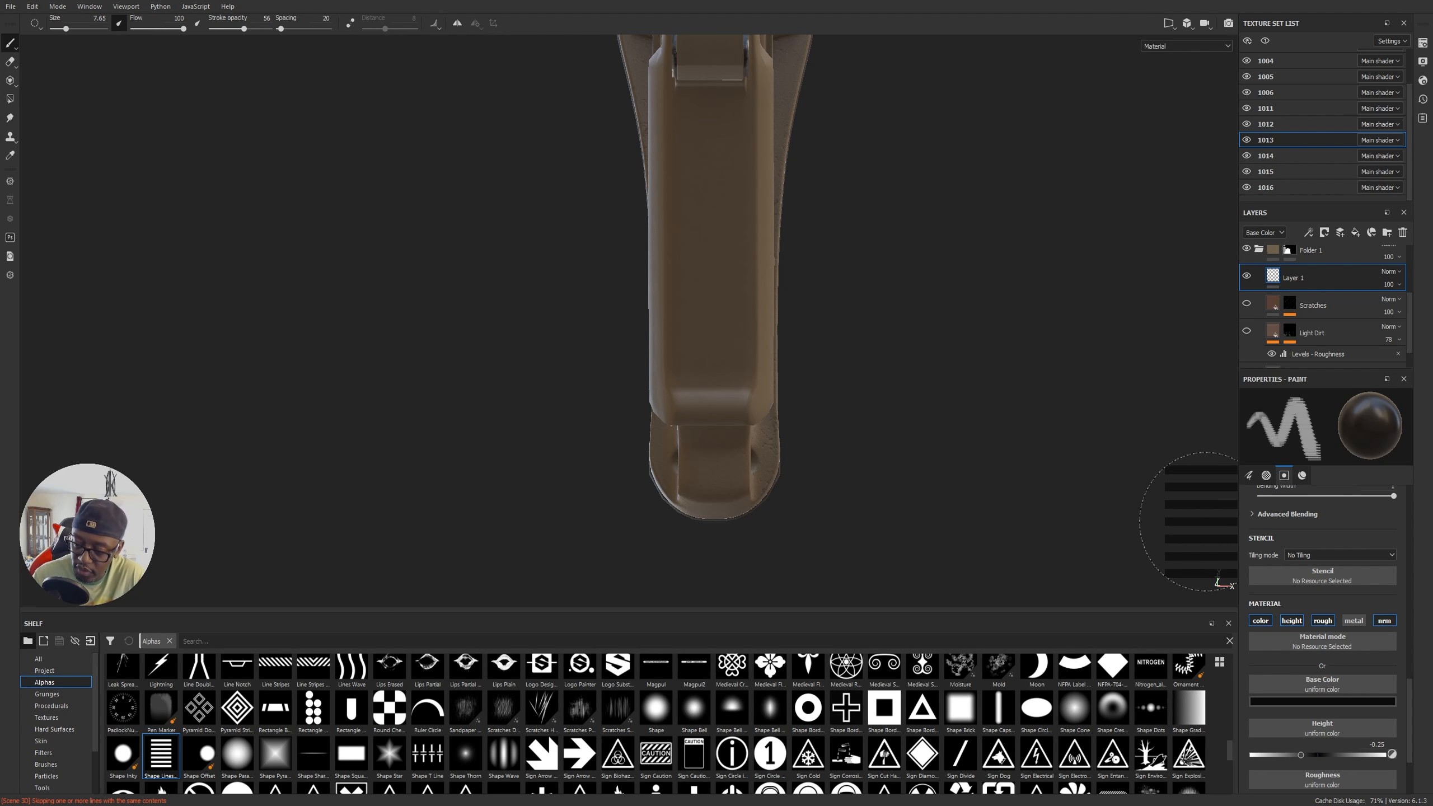
click(711, 215)
key(ctrl+z)
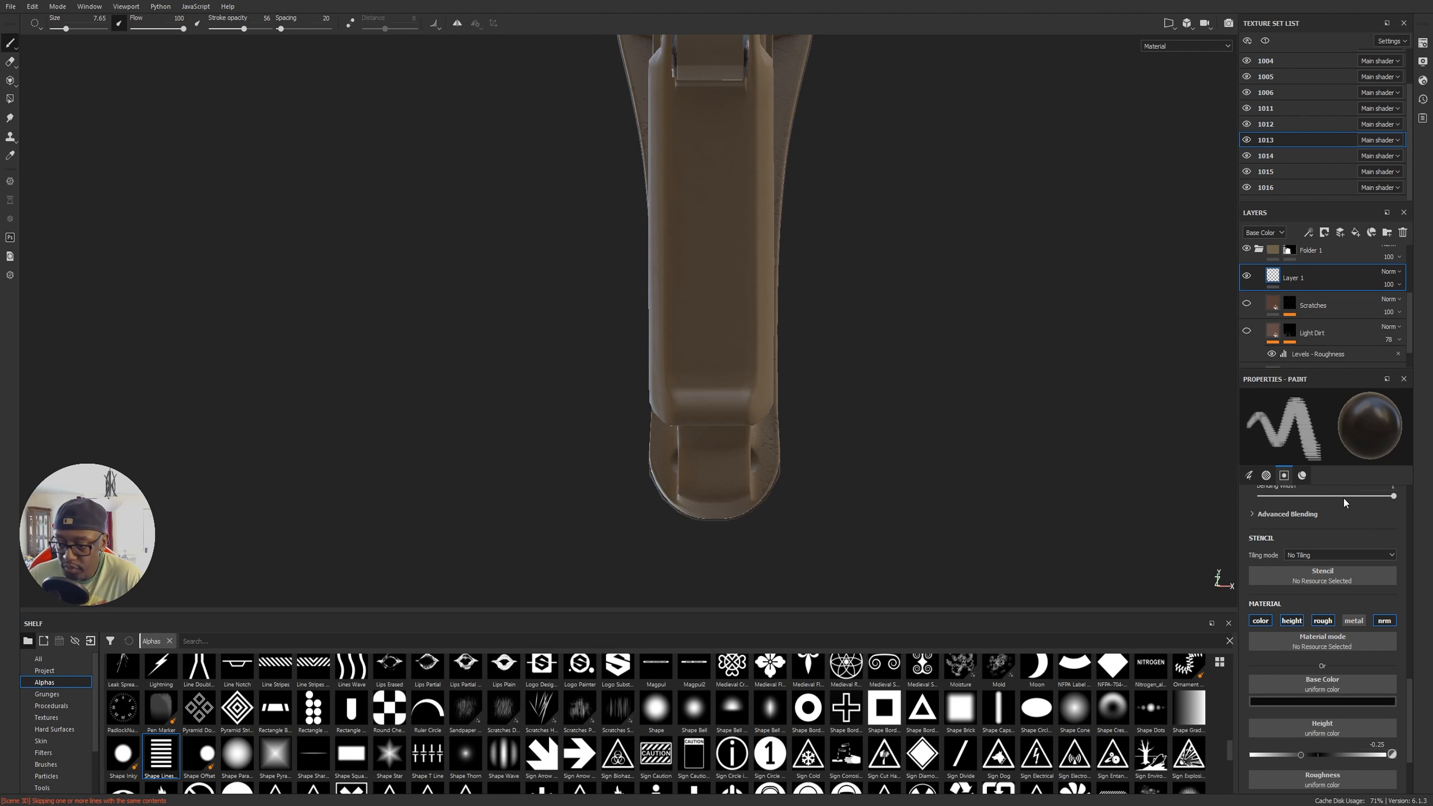
Step: Set the line alpha's Lines Quantity to 0 so the brush stamps a single bar
scroll(1340, 621, up, 3)
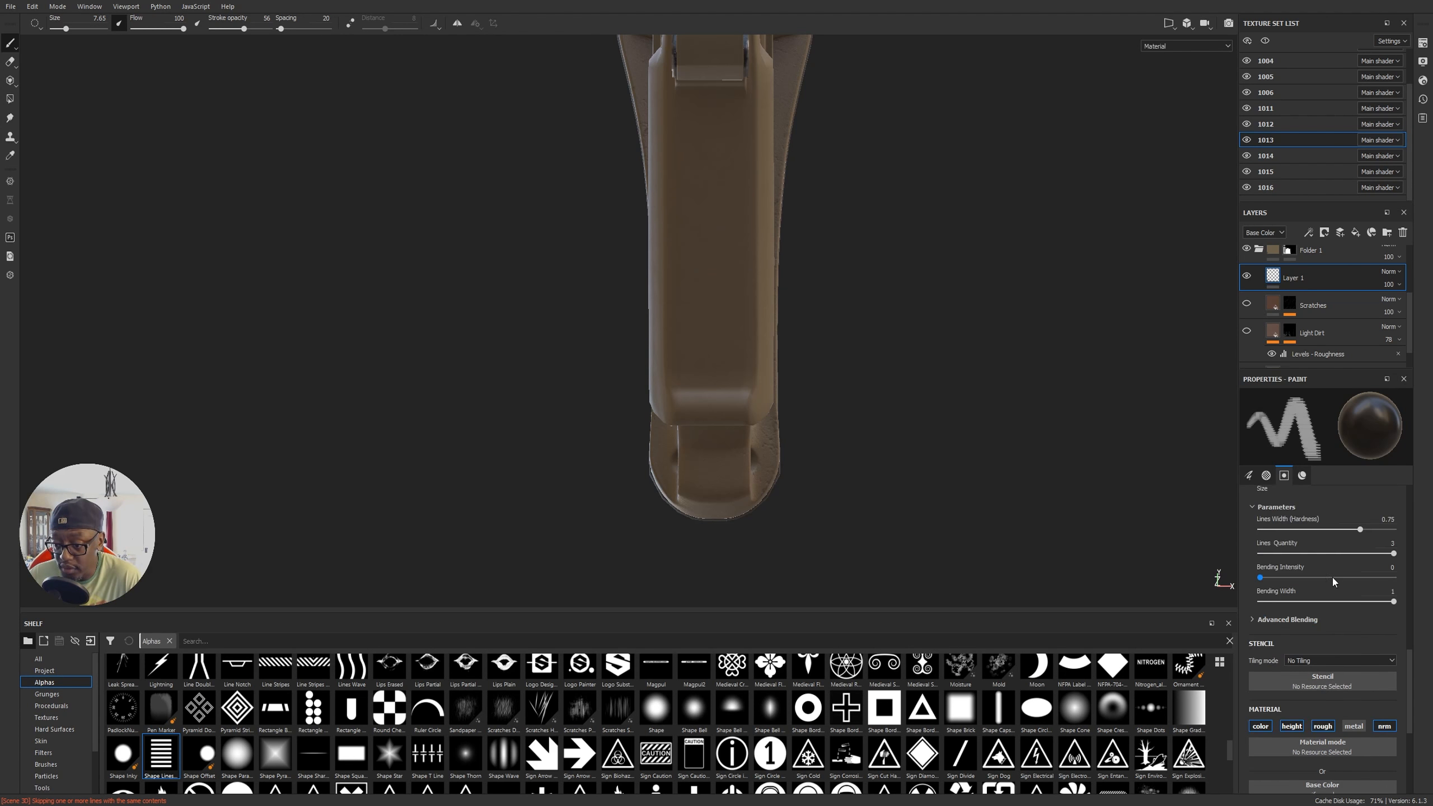
scroll(1332, 578, up, 2)
drag(1393, 659, 1251, 655)
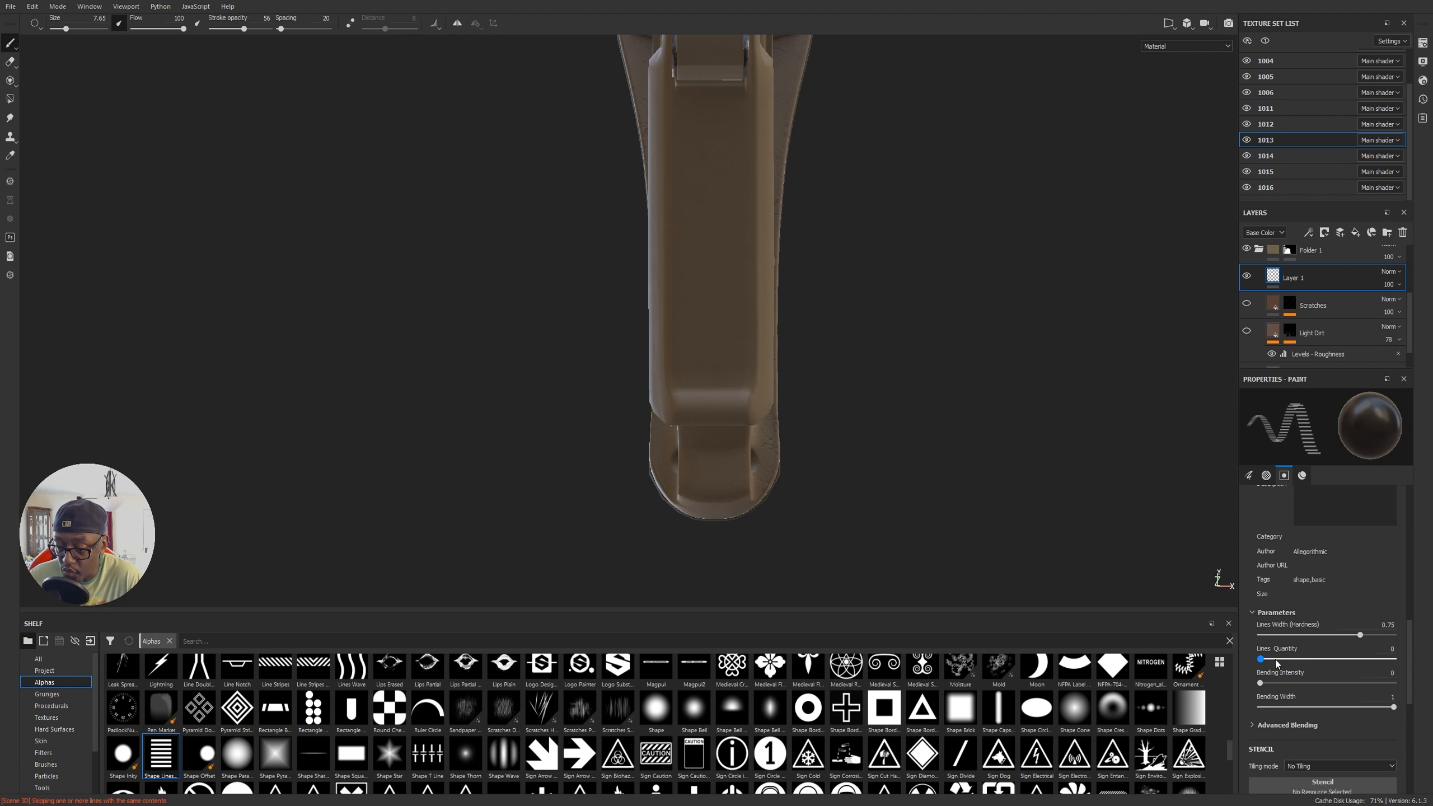
click(1277, 659)
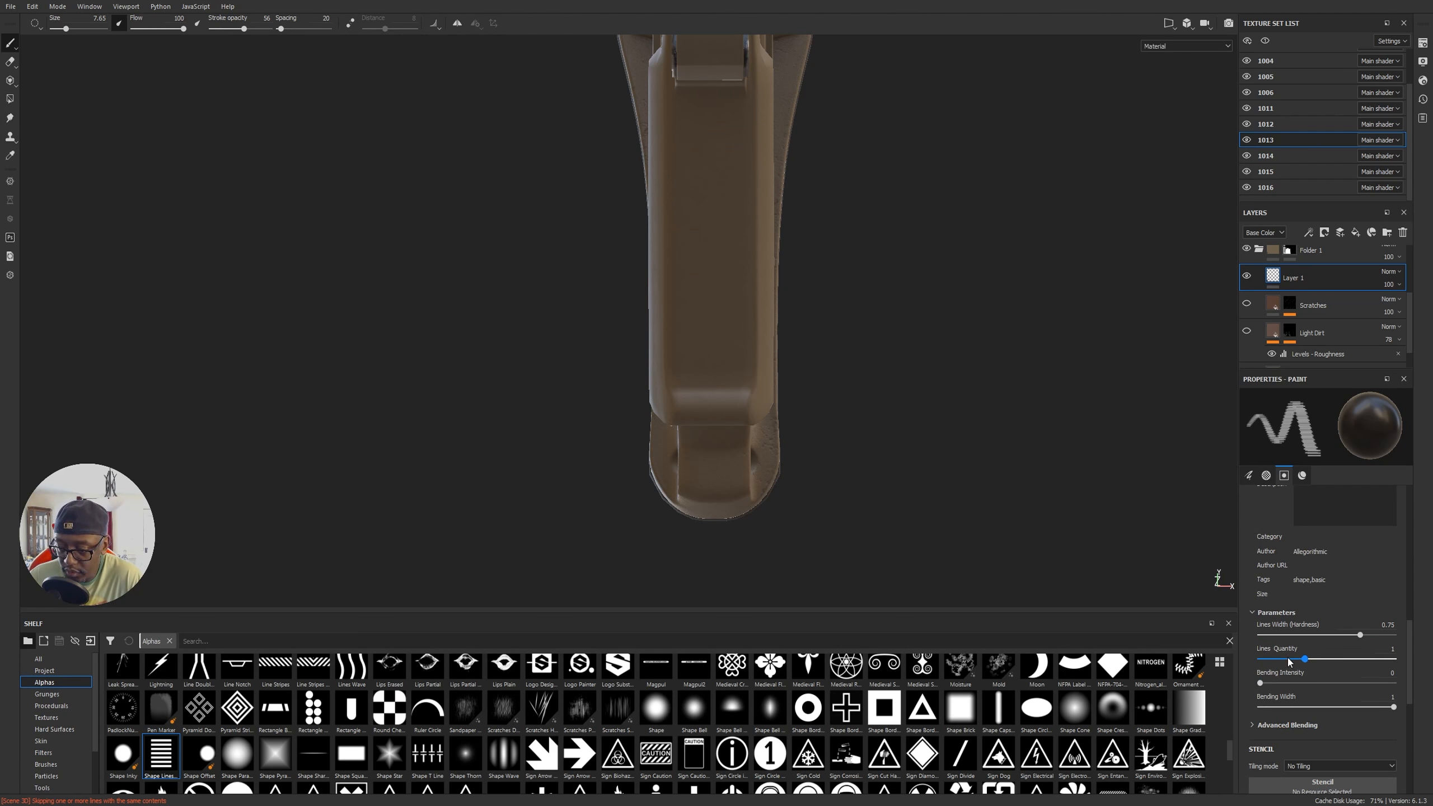
drag(1304, 660, 1260, 659)
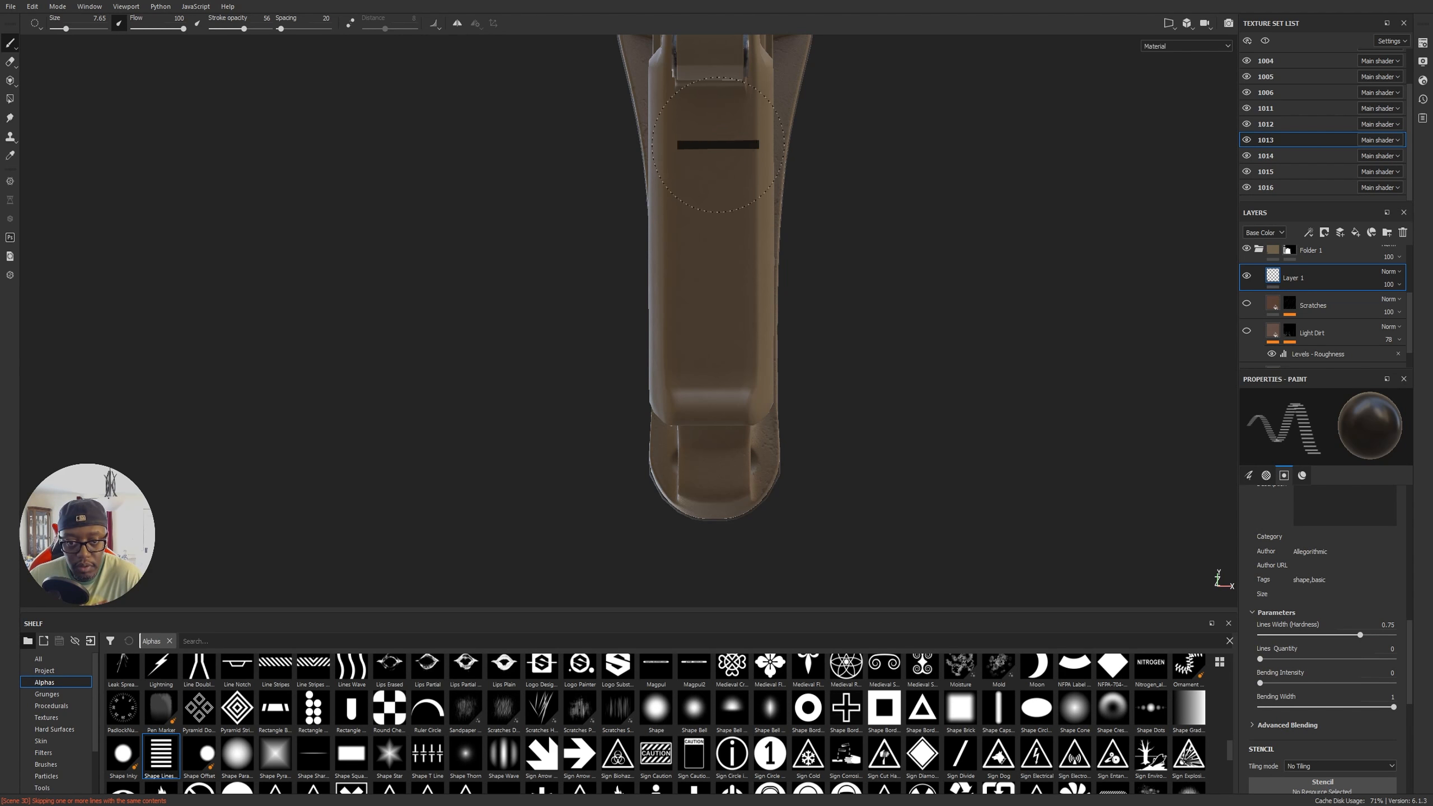
click(709, 110)
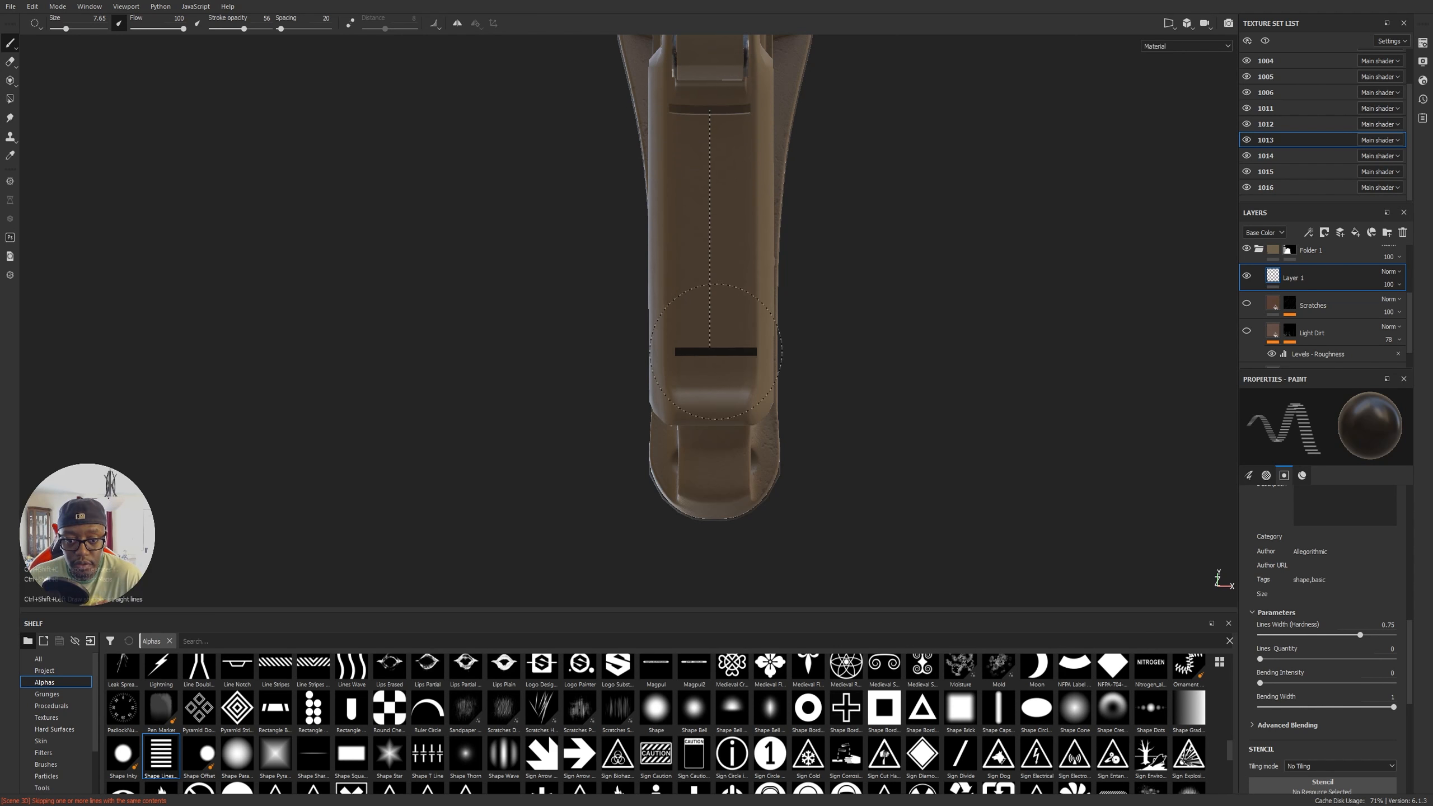
shift+click(710, 380)
mouse_move(1023, 416)
alt+mouse_down()
mouse_move(848, 407)
mouse_move(618, 315)
mouse_move(1055, 403)
mouse_move(1179, 399)
mouse_move(1050, 397)
alt+mouse_up()
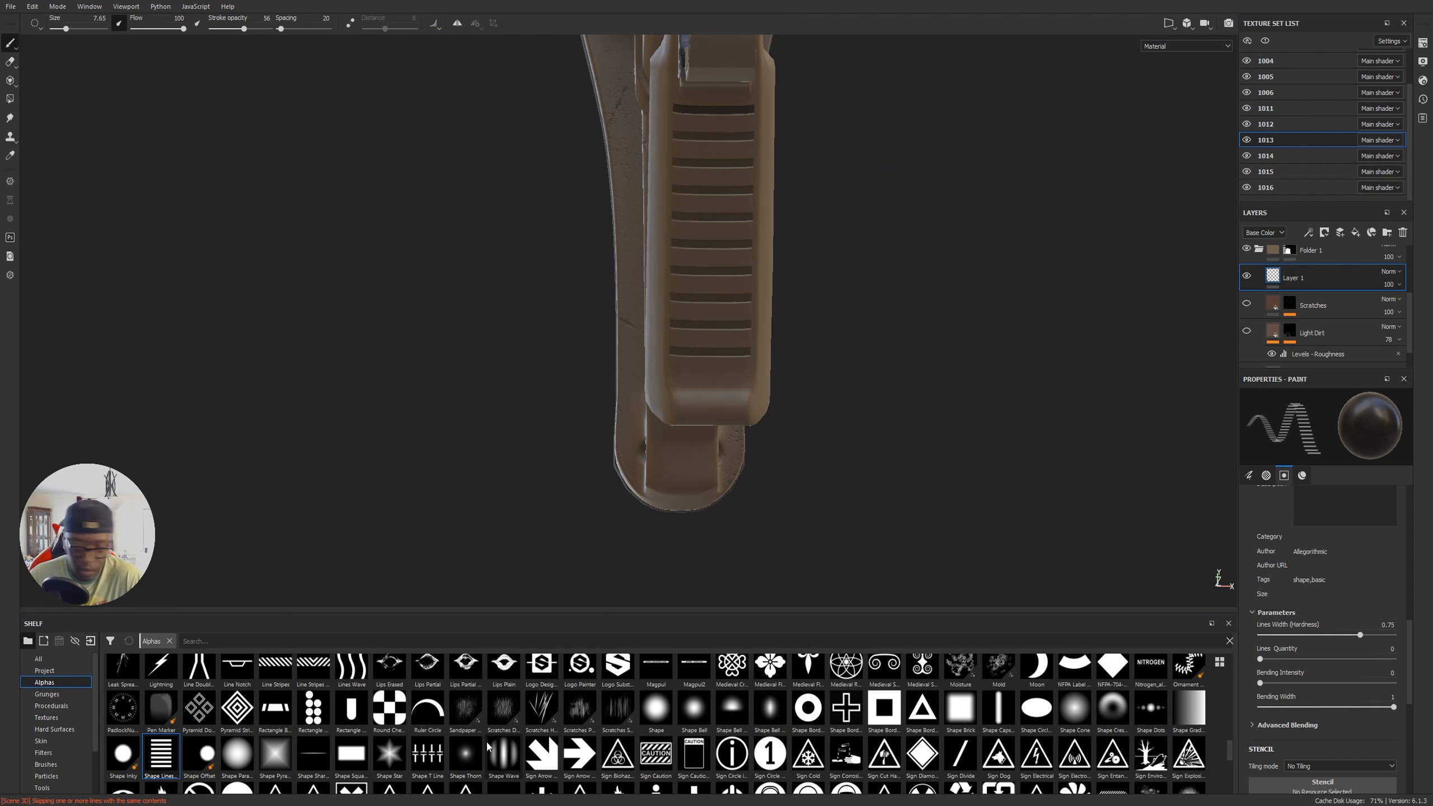
key(ctrl+z)
key(ctrl+z)
mouse_move(1028, 392)
alt+mouse_down()
mouse_move(937, 381)
mouse_move(939, 358)
alt+mouse_up()
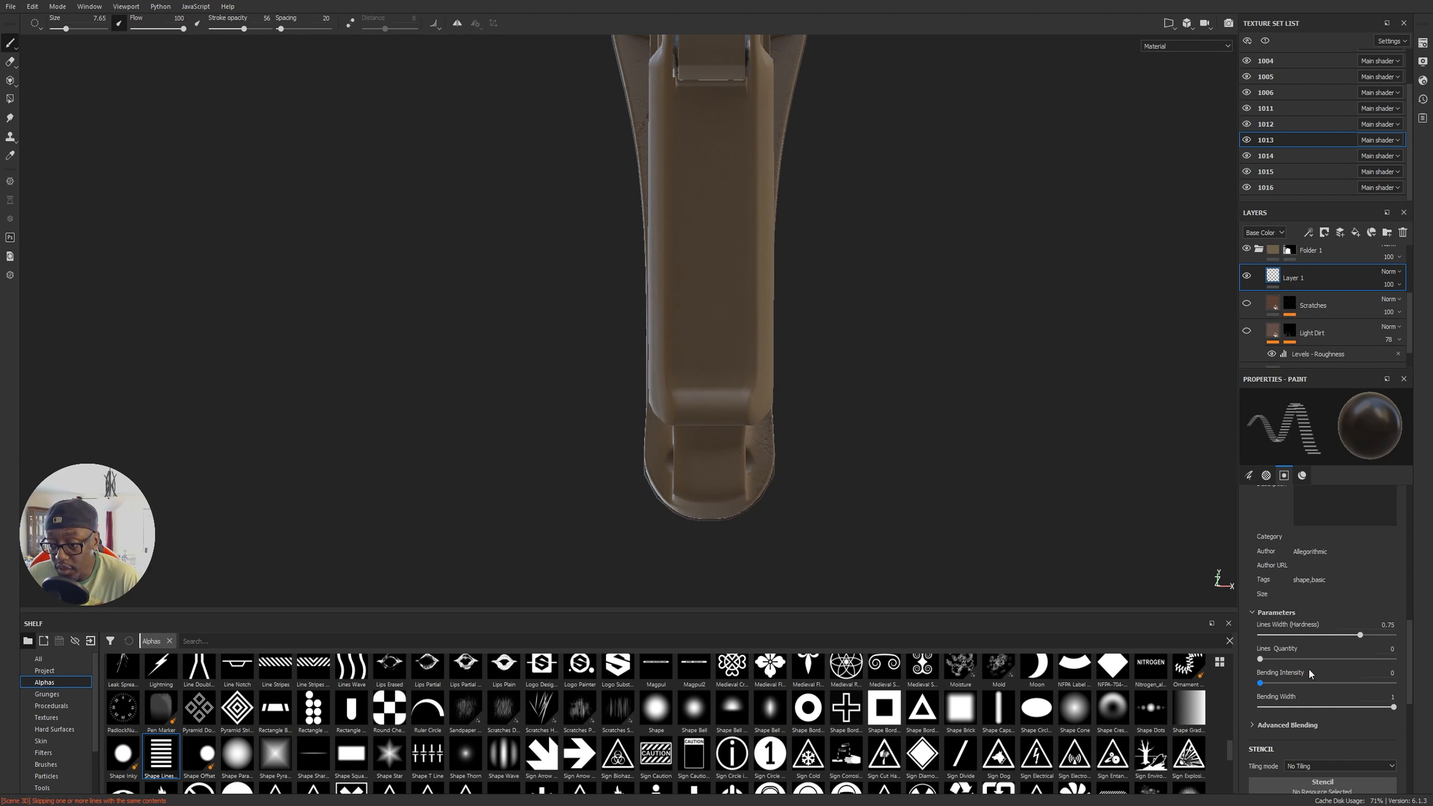
Step: Set the brush spacing to 12 and paint a straight row of line grooves down the grip's front face at size 6.88
scroll(1308, 671, up, 5)
scroll(1318, 620, up, 5)
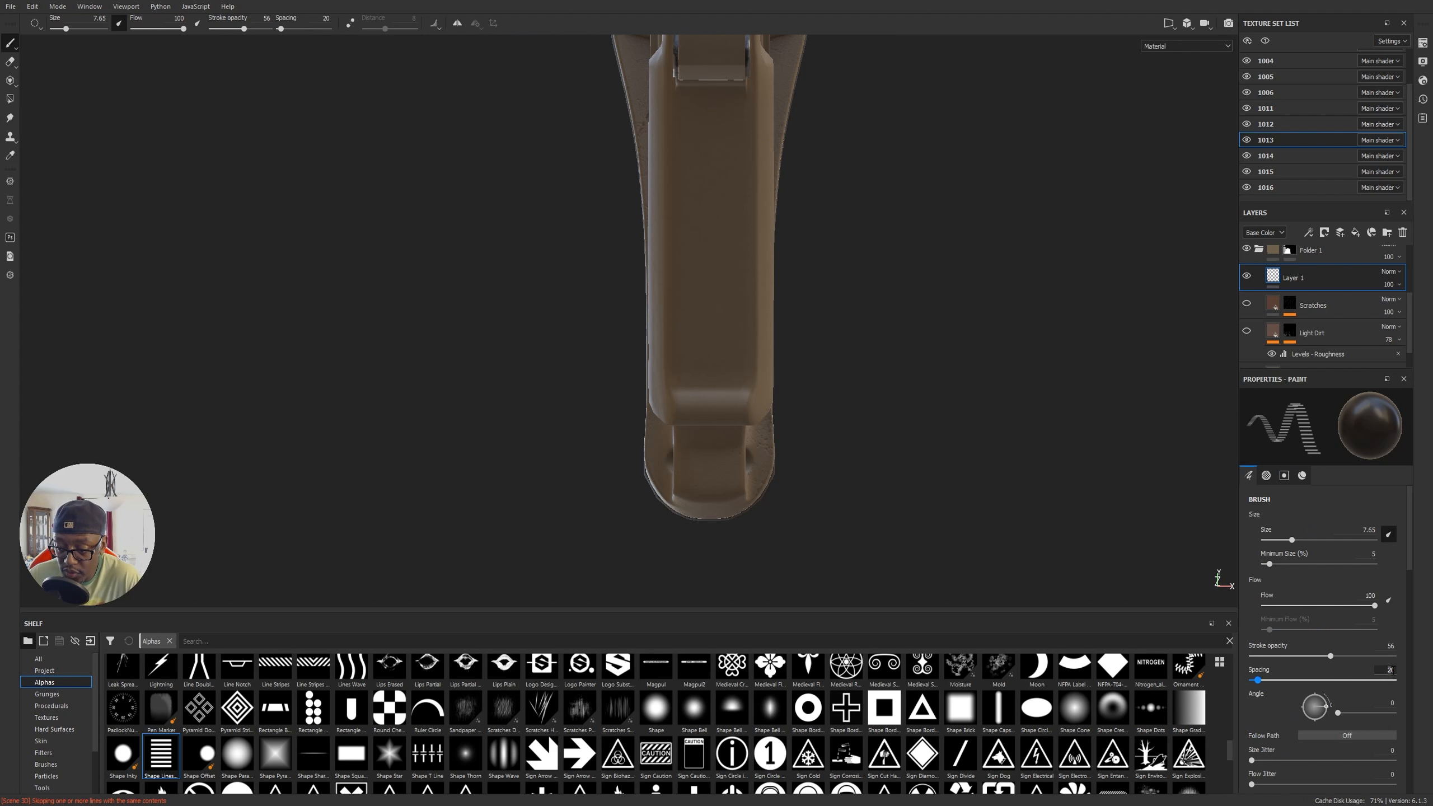
text(12)
key(Return)
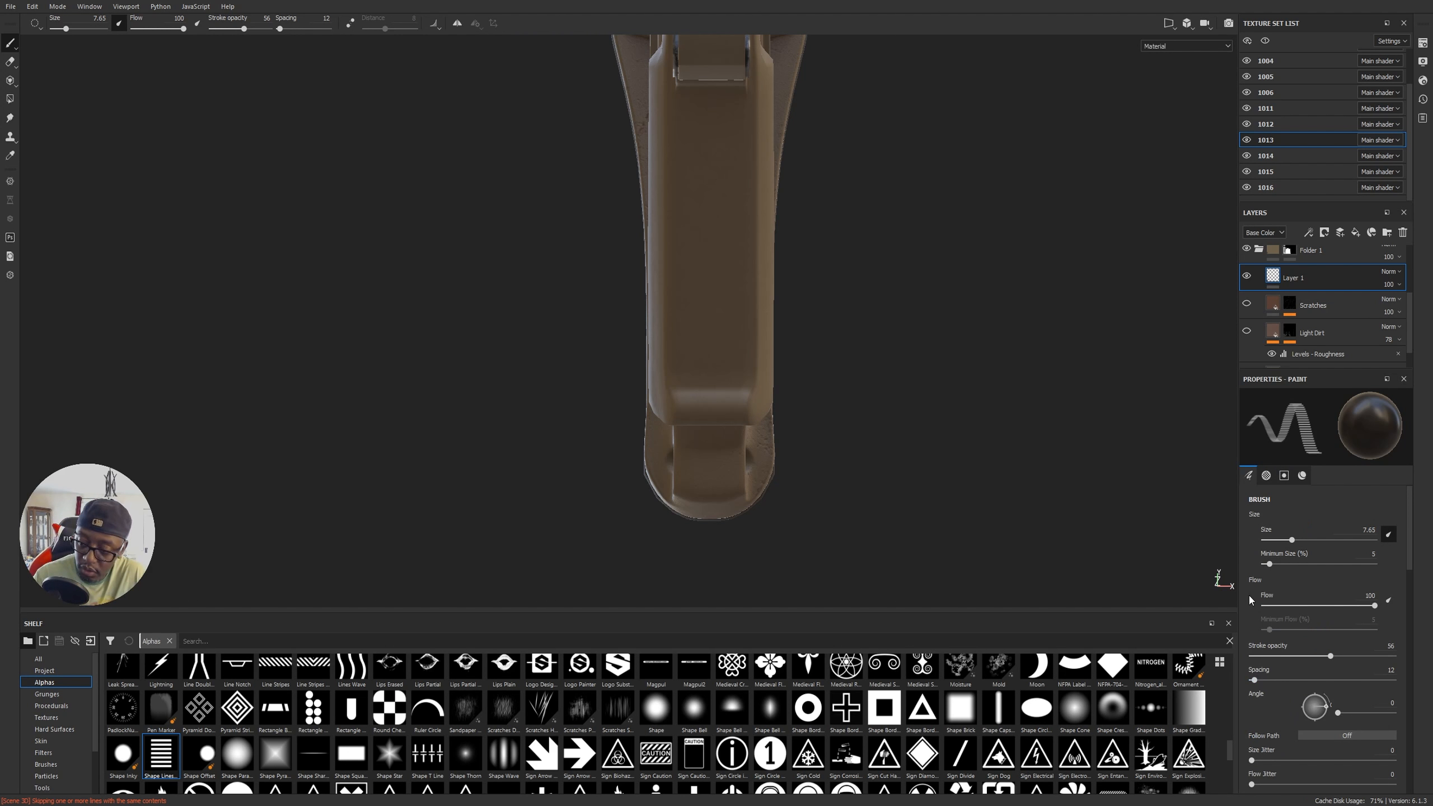
click(704, 112)
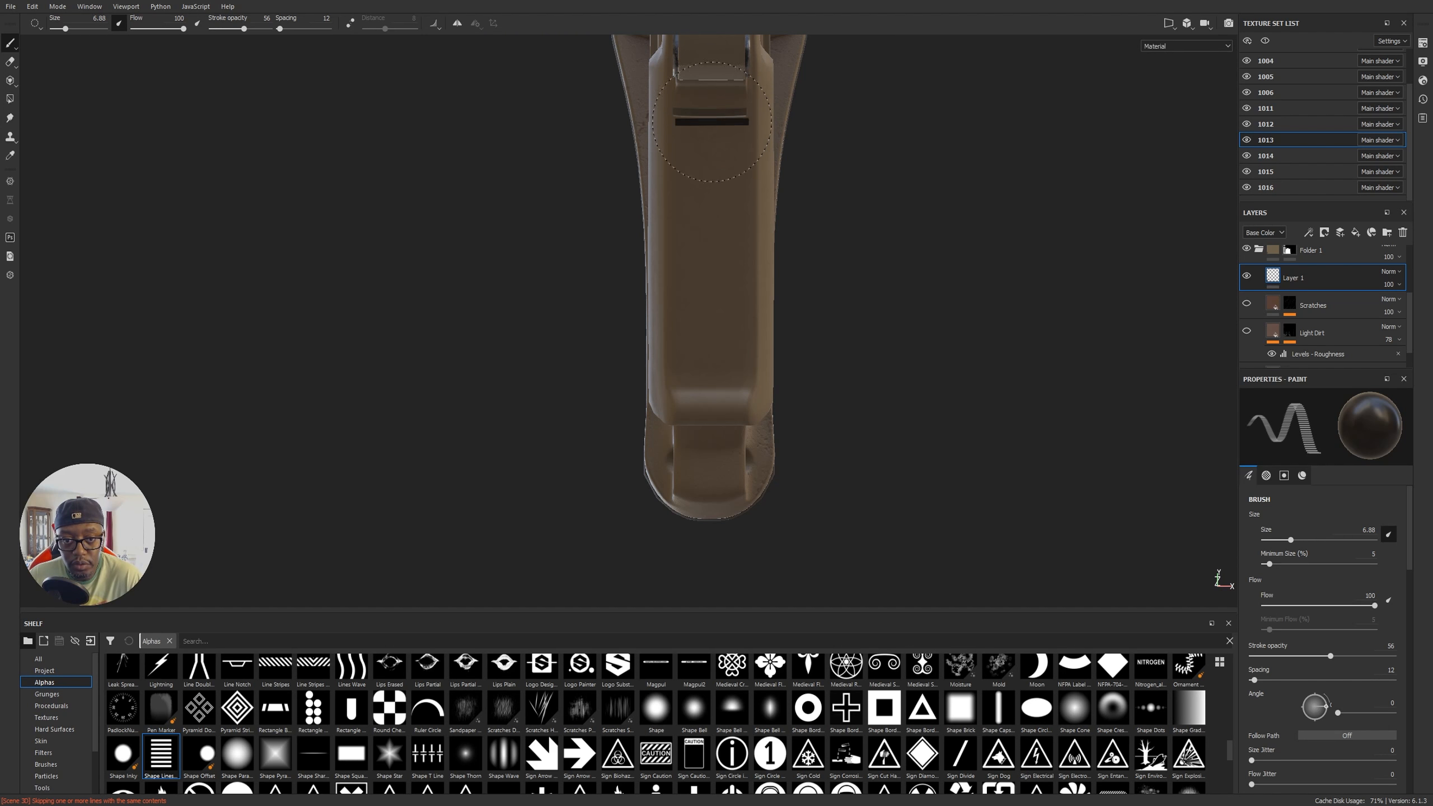
shift+click(710, 375)
Step: Isolate texture set 1013 in the viewport to expose the back of the grip
mouse_move(1076, 360)
alt+mouse_down()
mouse_move(982, 372)
mouse_move(602, 352)
mouse_move(769, 303)
mouse_move(1153, 347)
mouse_move(1184, 324)
mouse_move(804, 331)
mouse_move(848, 336)
mouse_move(557, 293)
mouse_move(768, 310)
mouse_move(625, 303)
alt+mouse_up()
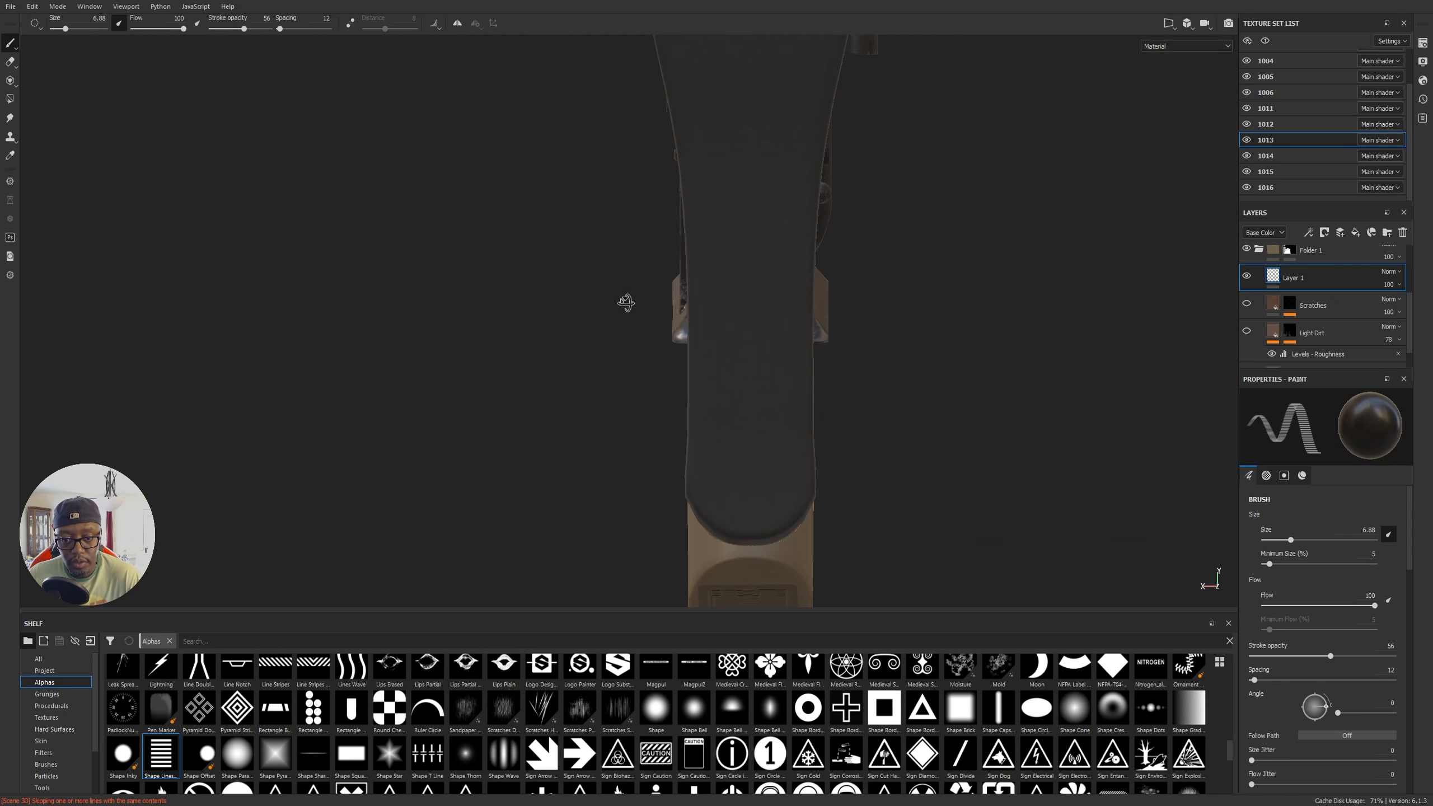
alt+drag(841, 275, 1058, 277)
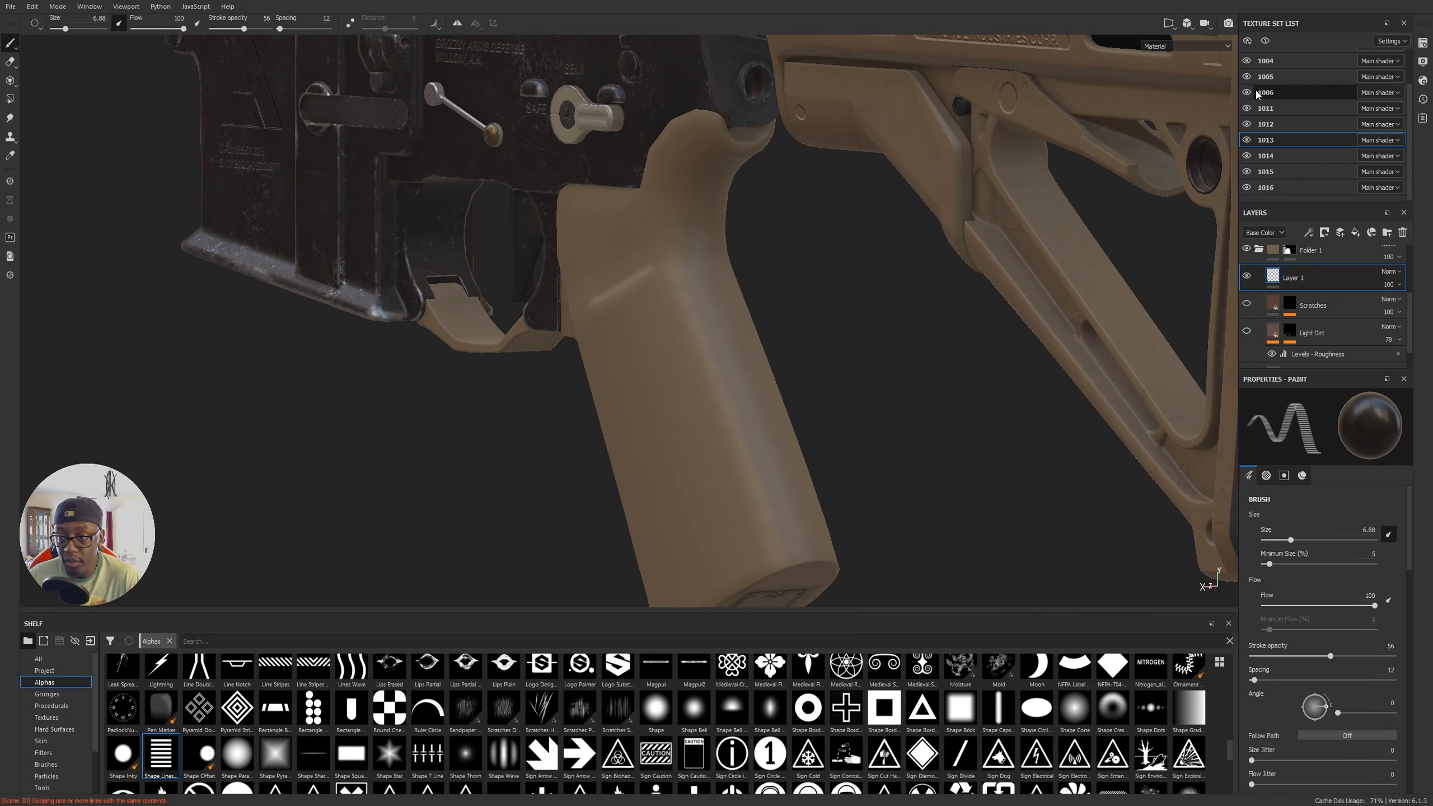
click(1265, 41)
alt+drag(931, 248, 724, 328)
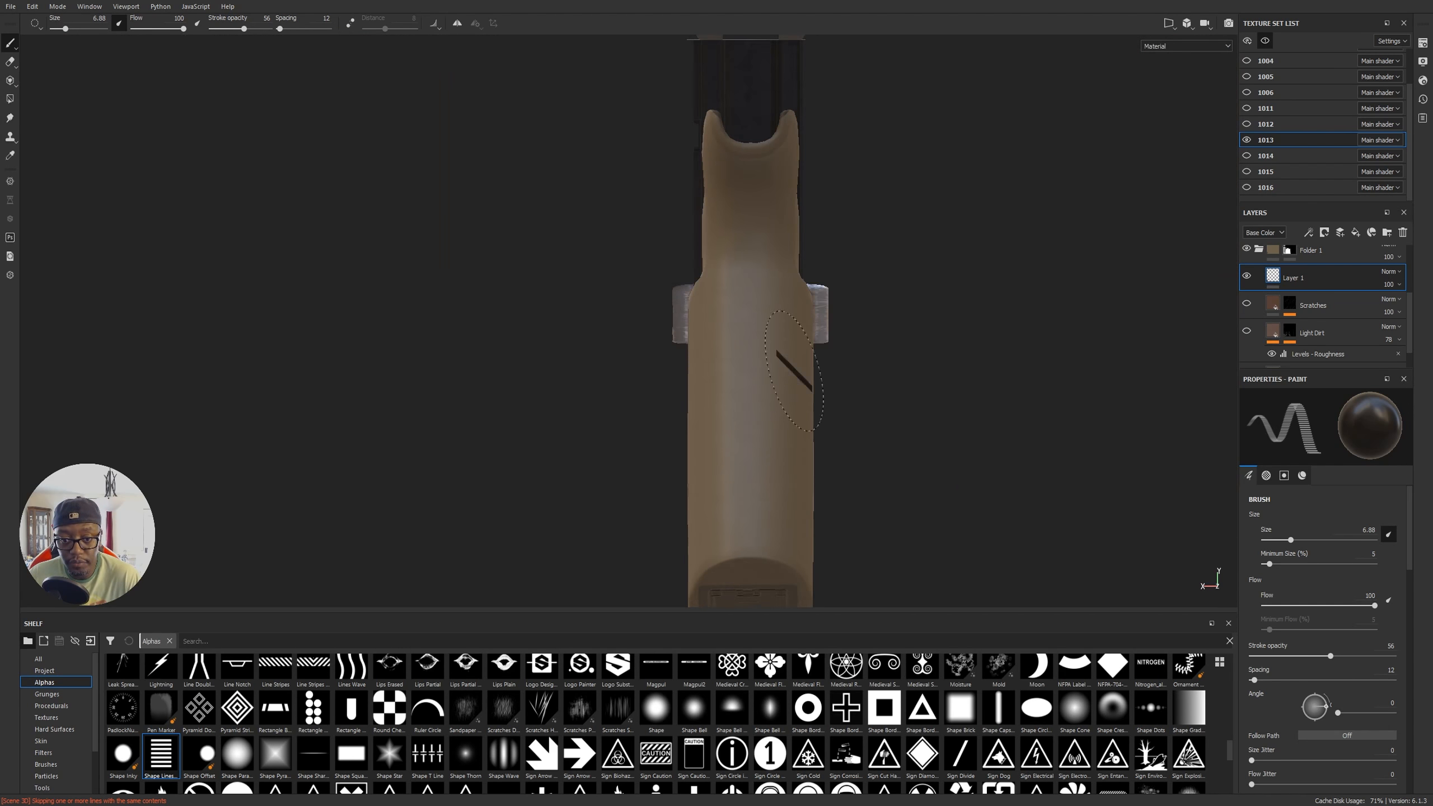
alt+middle_drag(950, 400, 950, 320)
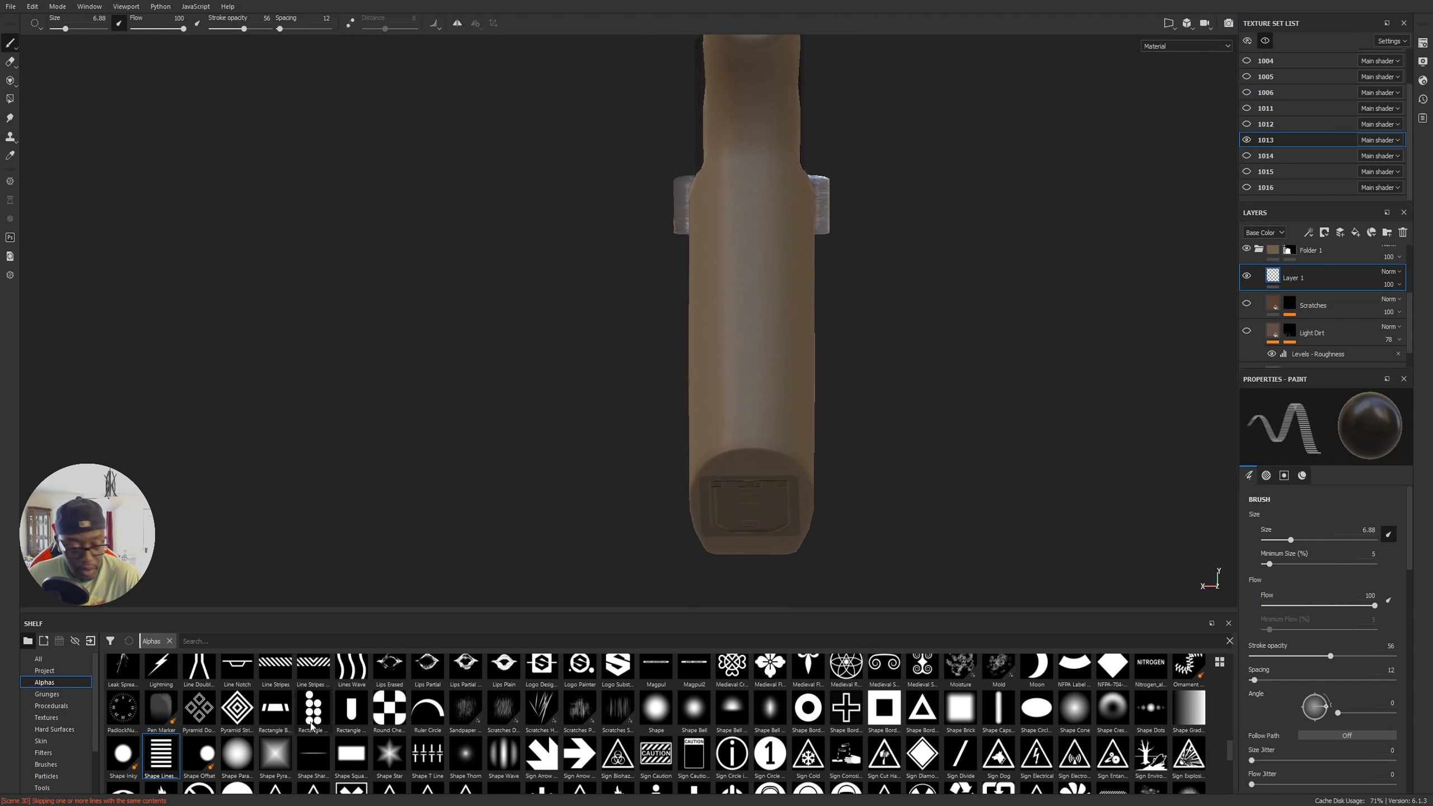
Step: Browse the alpha library for alternative stripe and dot patterns for the back of the grip
scroll(509, 751, down, 3)
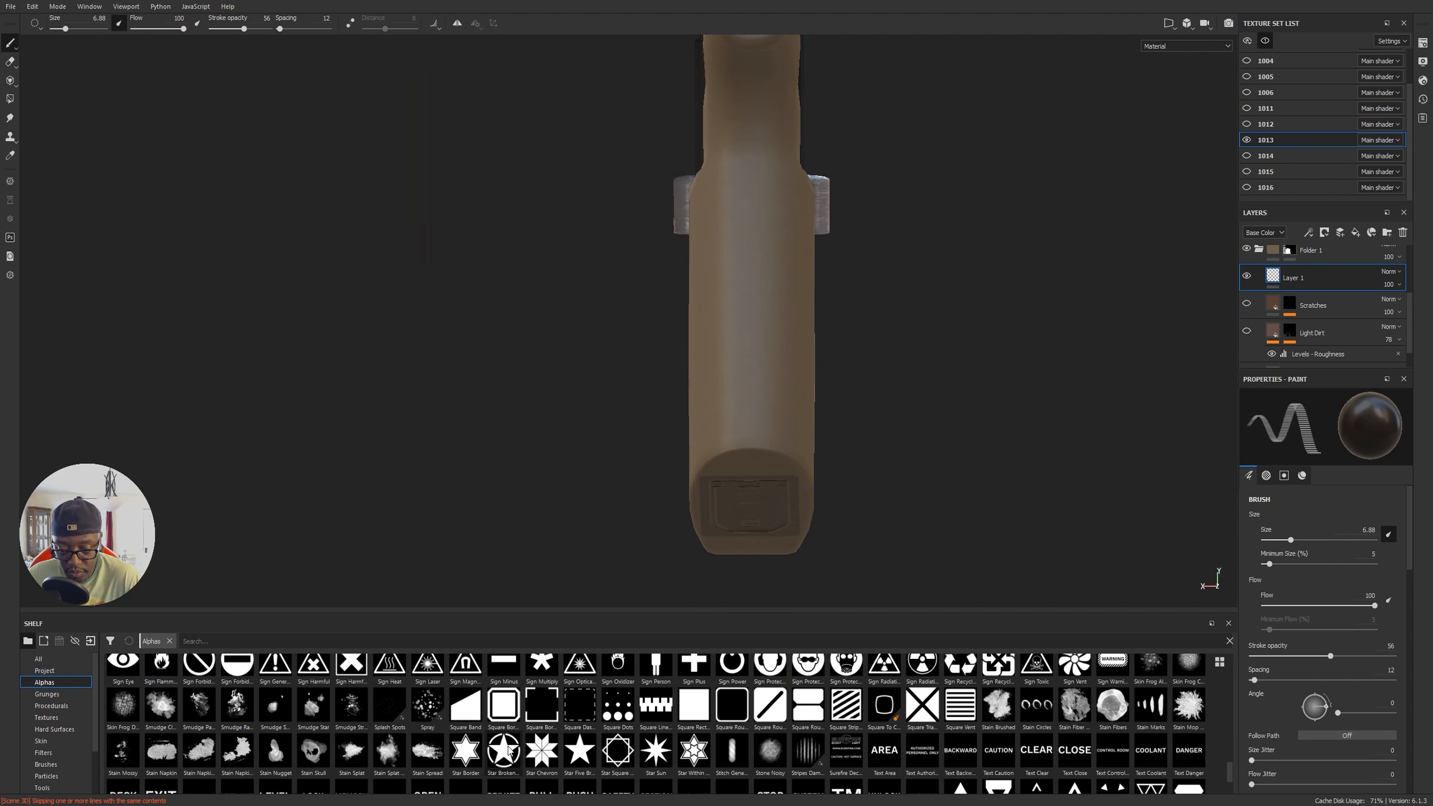
mouse_move(602, 709)
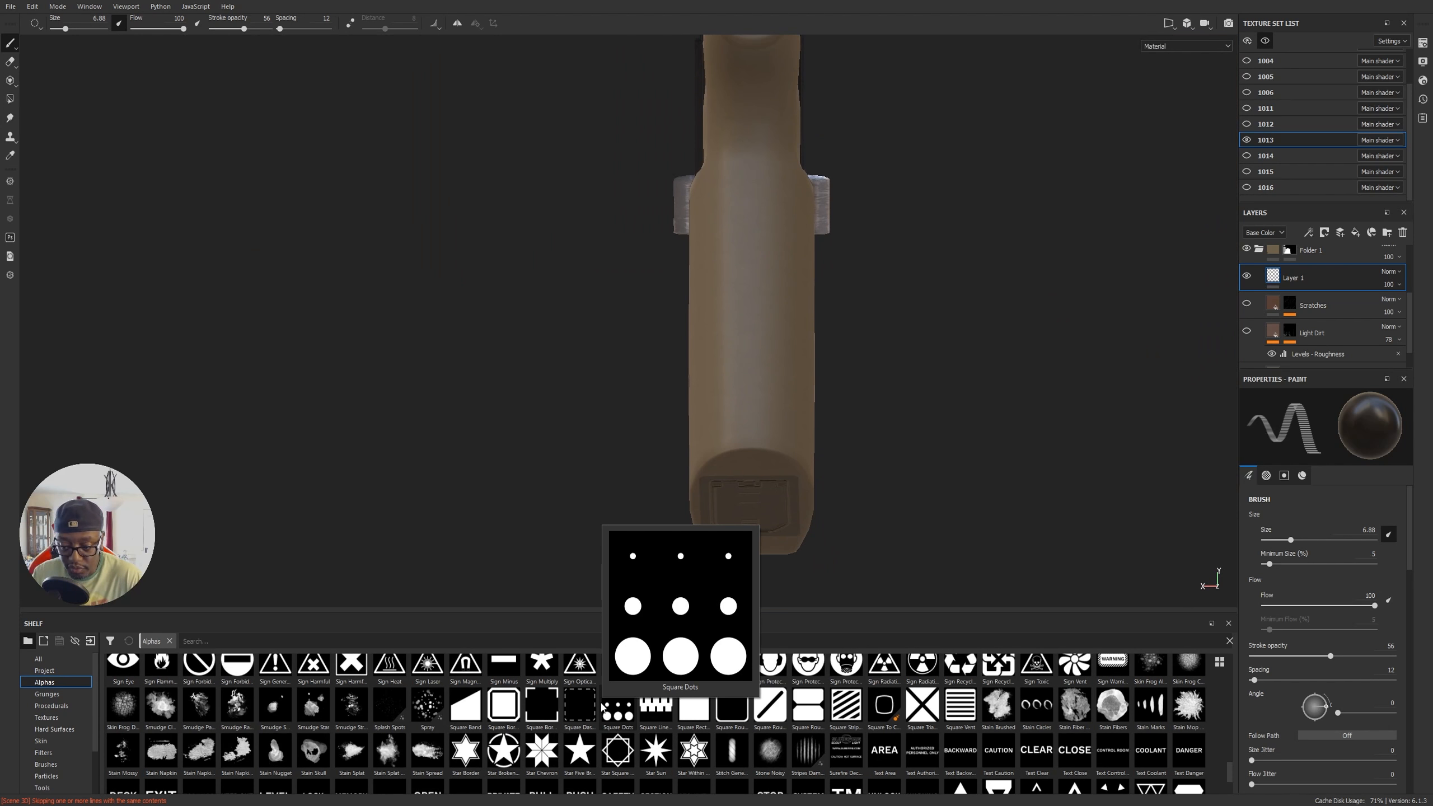
scroll(963, 716, up, 3)
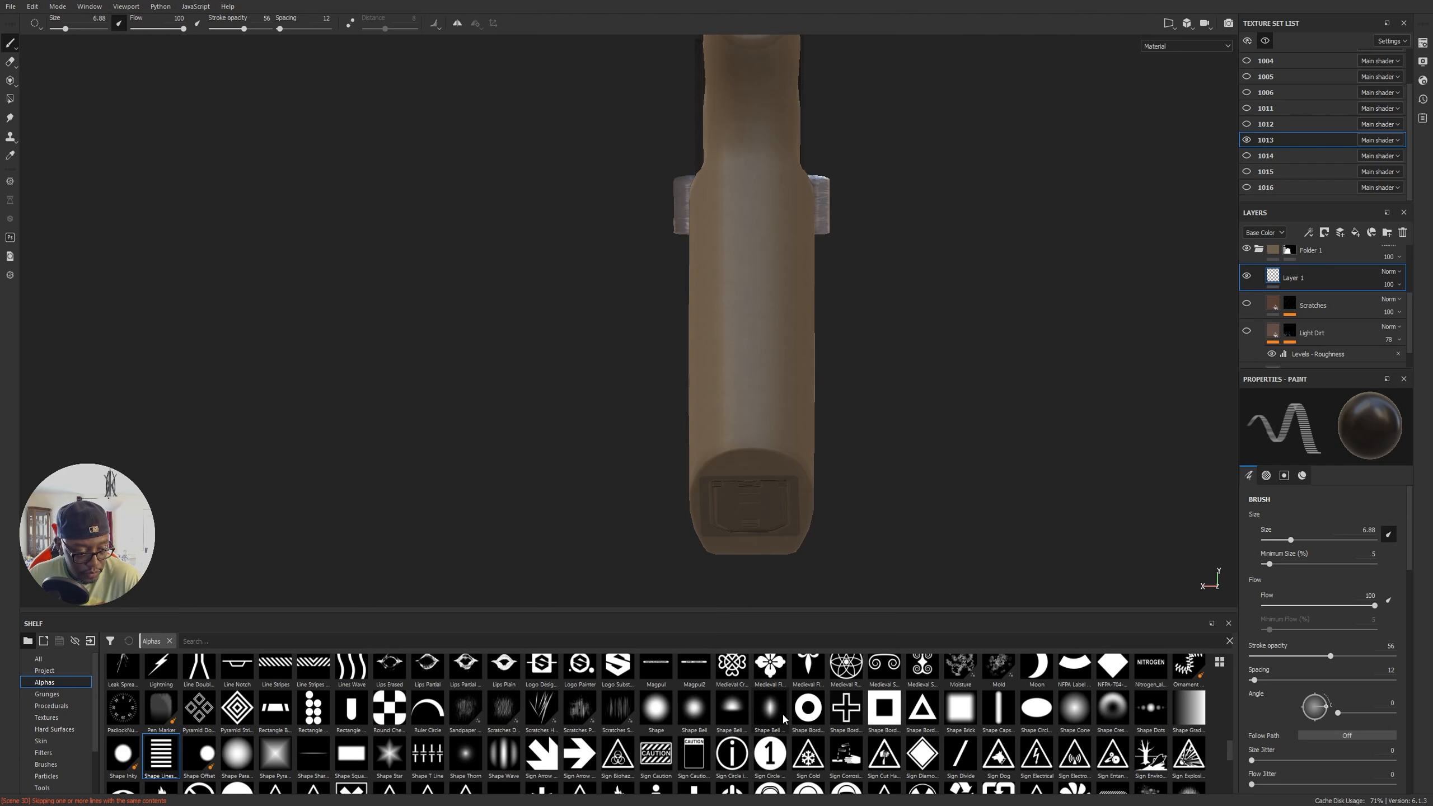
scroll(783, 720, up, 3)
scroll(783, 728, down, 3)
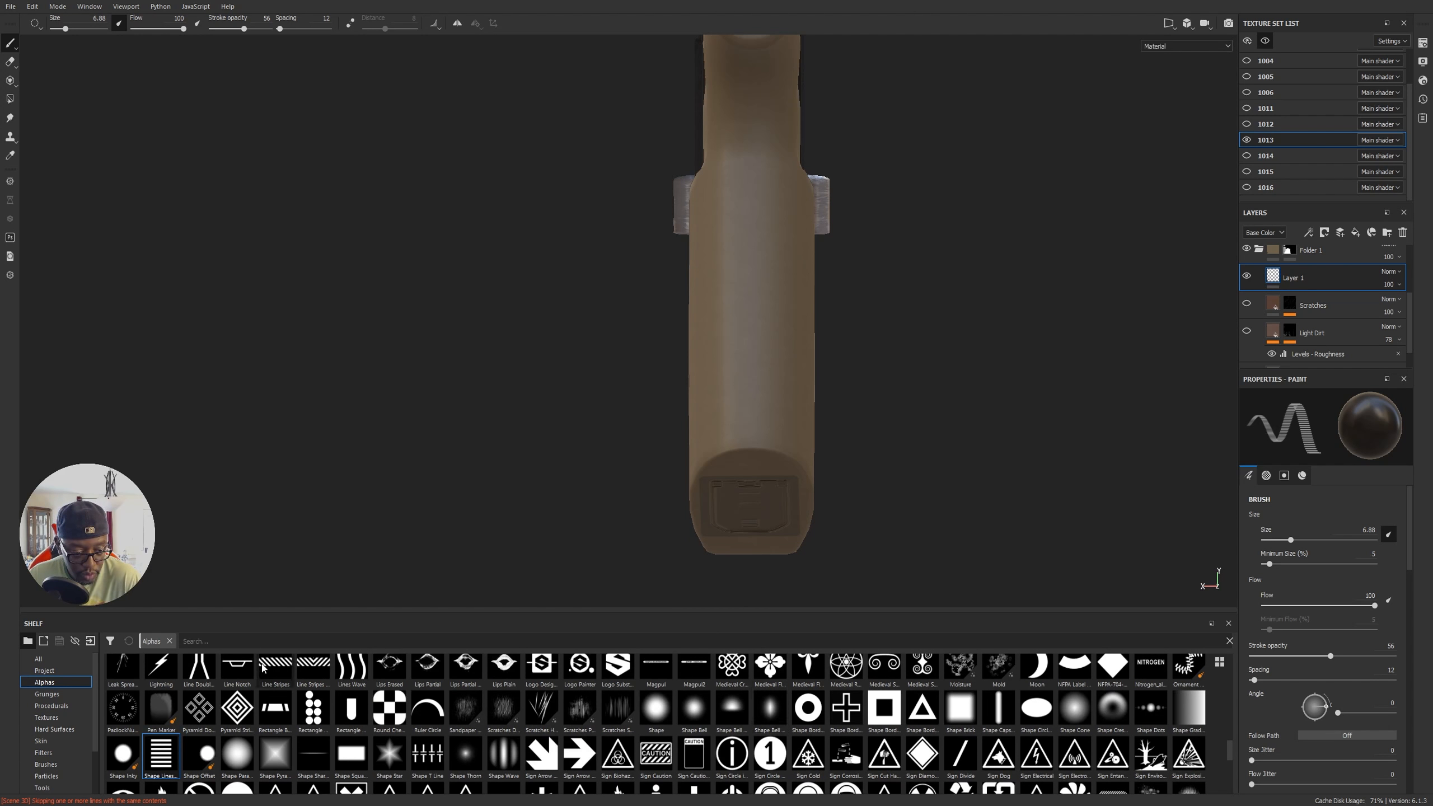
mouse_move(269, 669)
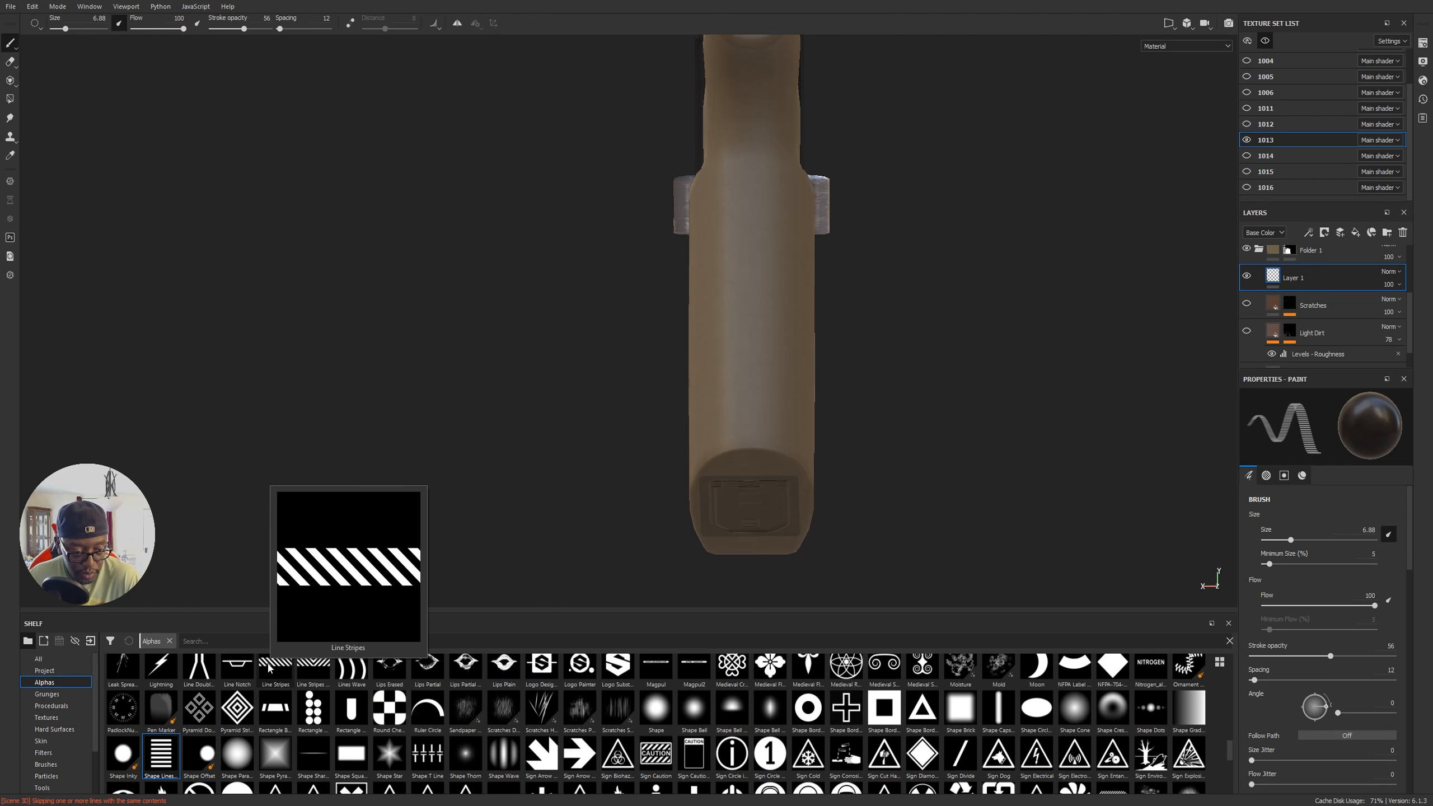
mouse_move(320, 676)
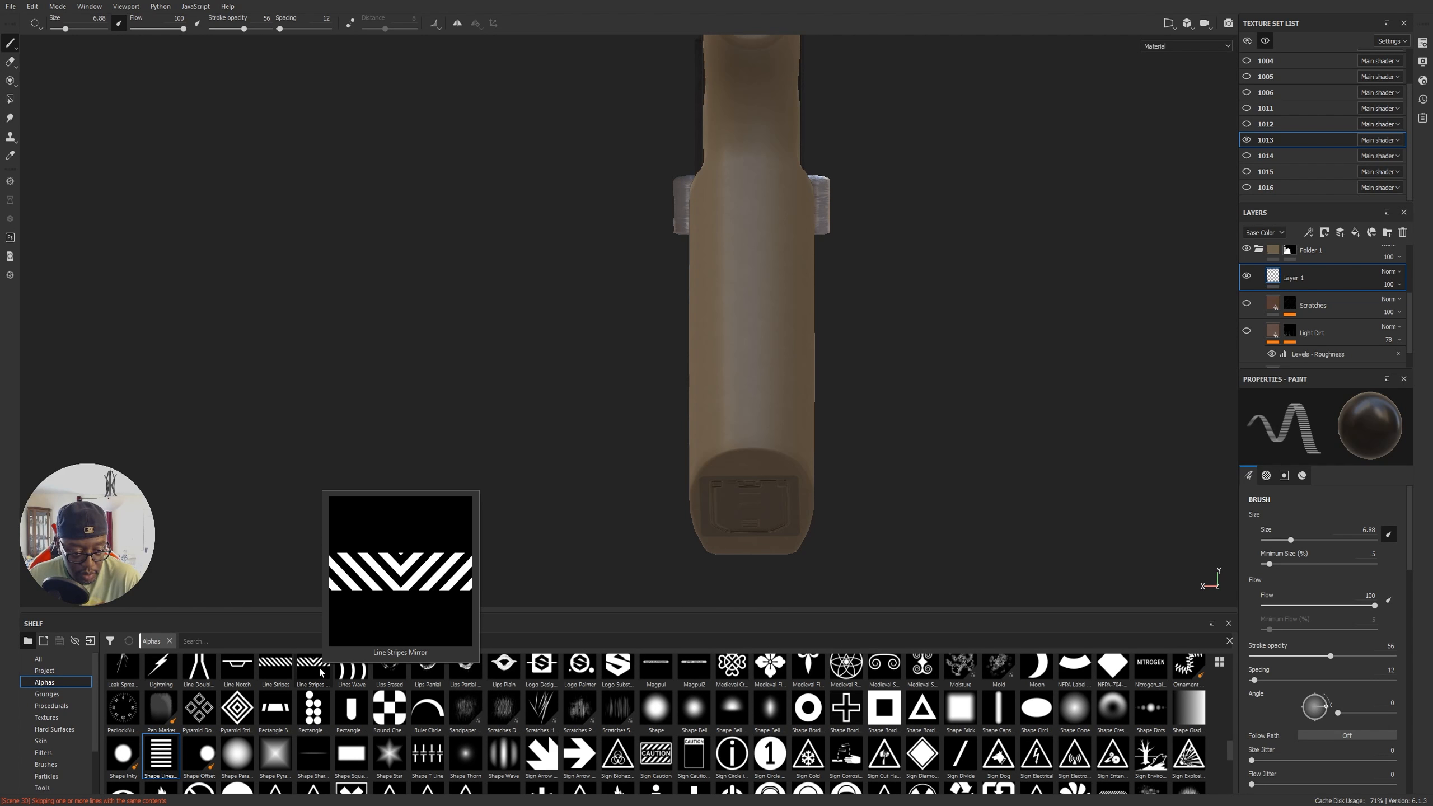
scroll(1014, 743, up, 5)
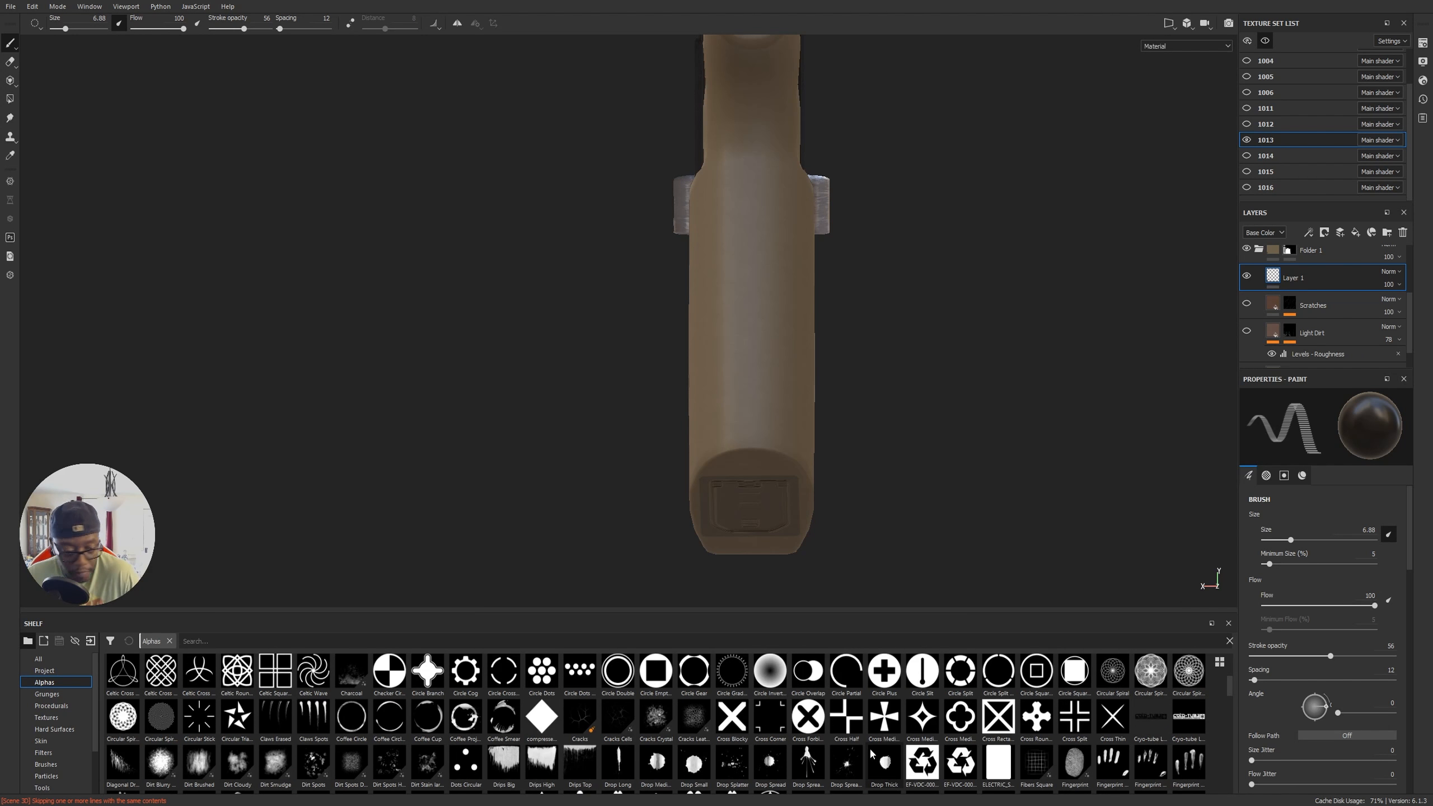
mouse_move(871, 755)
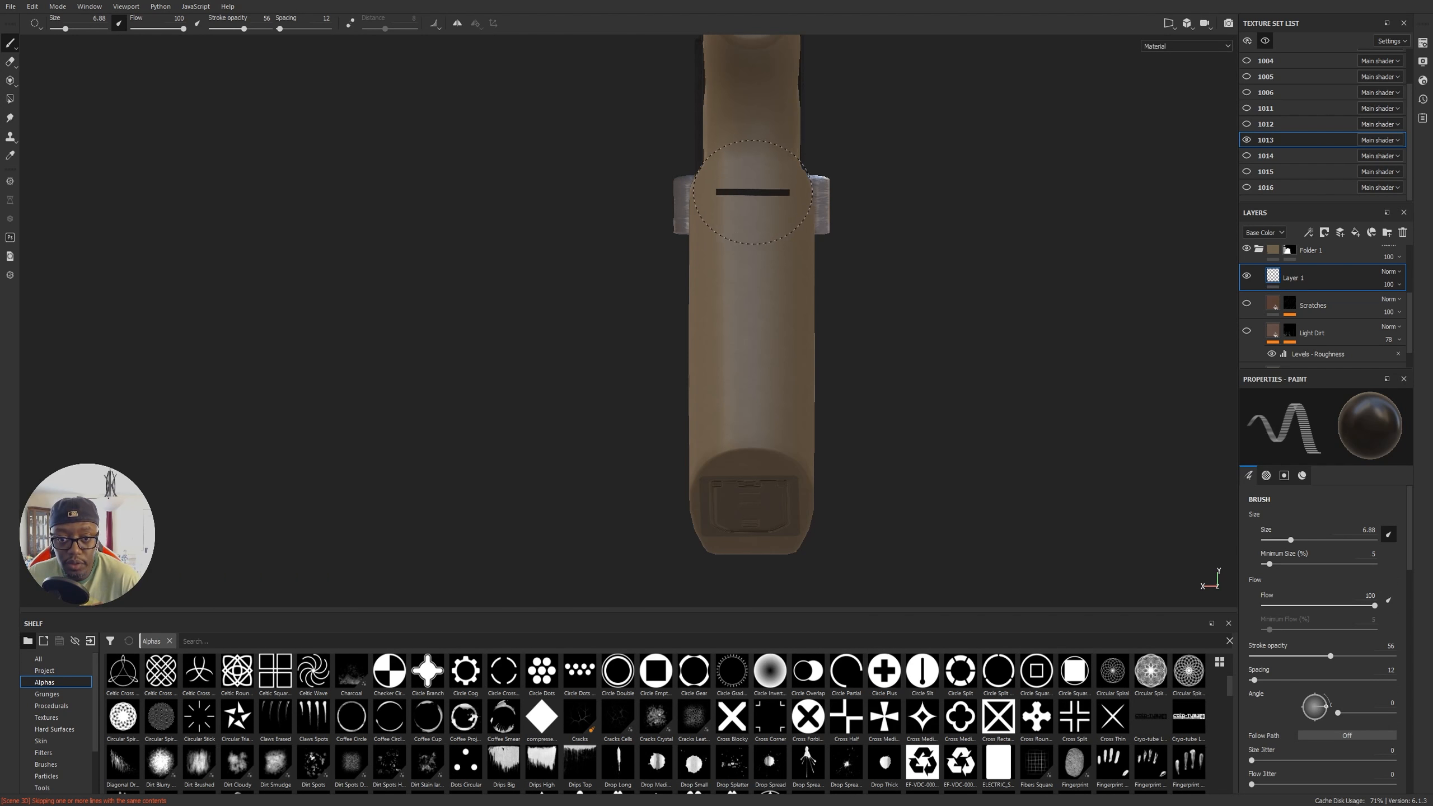
Step: Paint a straight vertical row of line grooves down the back of the grip using the single-bar brush
click(751, 194)
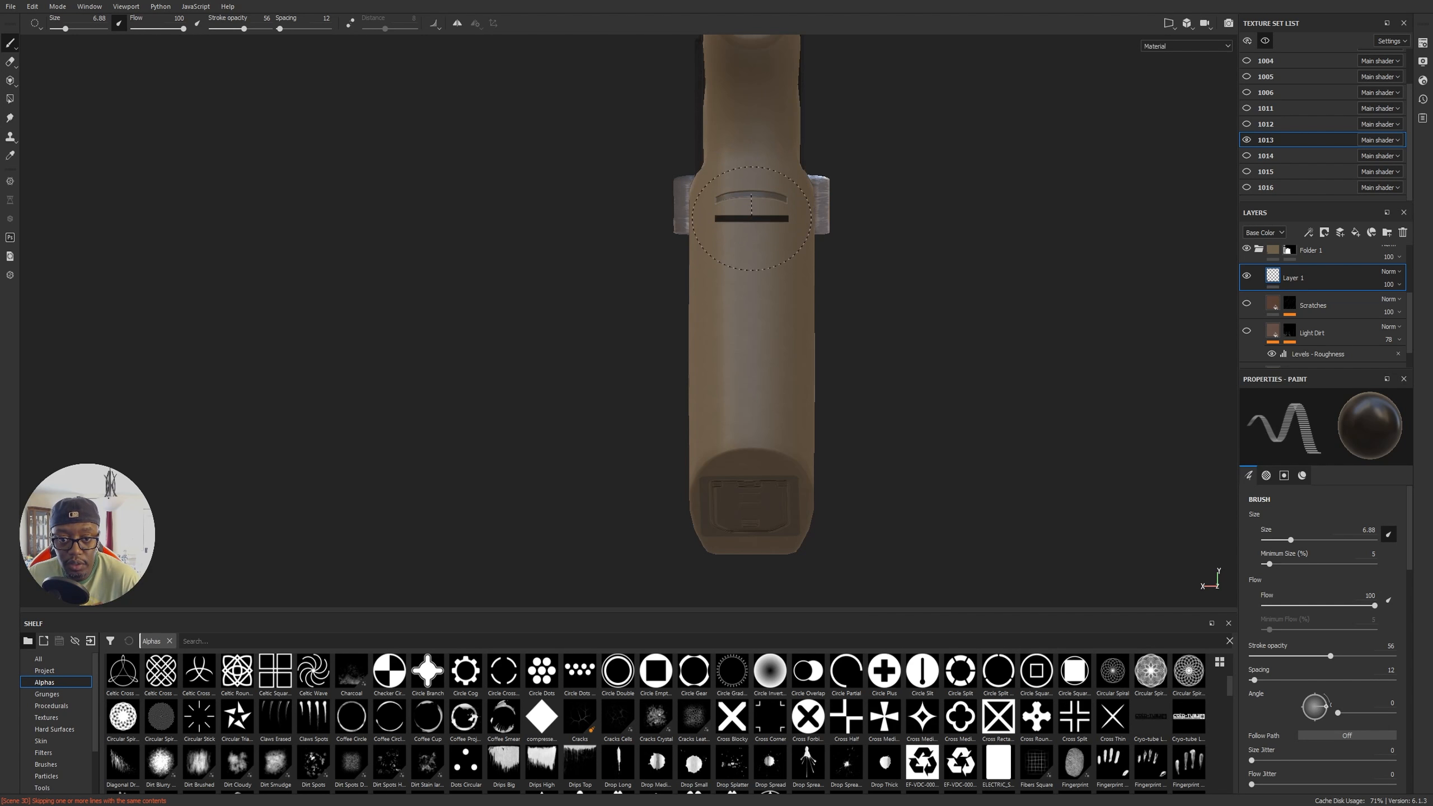
ctrl+shift+click(751, 424)
mouse_move(1030, 384)
alt+mouse_down()
mouse_move(582, 346)
mouse_move(176, 336)
mouse_move(682, 424)
mouse_move(854, 425)
mouse_move(1030, 403)
mouse_move(880, 440)
mouse_move(903, 460)
mouse_move(425, 378)
mouse_move(597, 396)
alt+mouse_up()
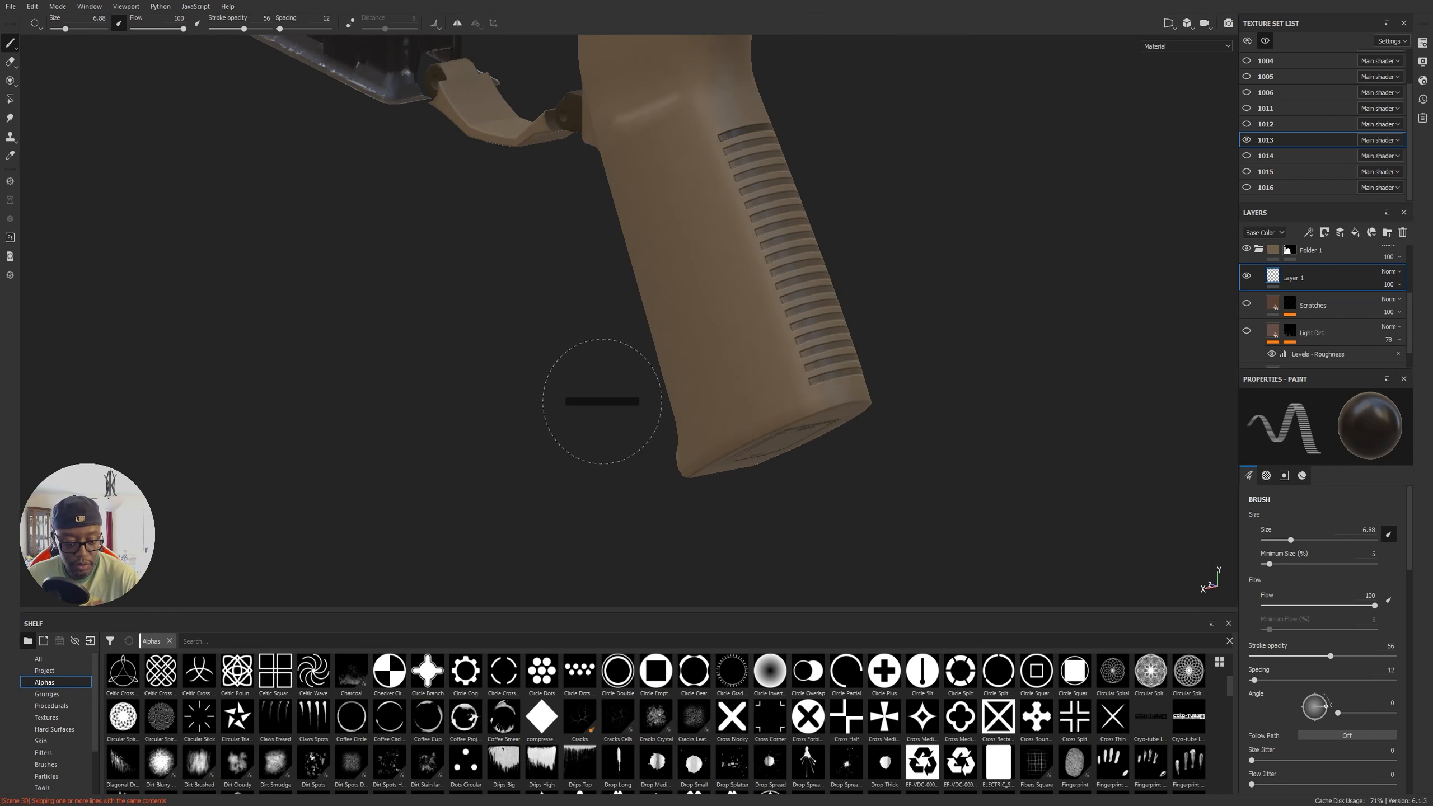
Step: Examine the painted grooves on both sides of the grip and the brush's material settings
scroll(979, 435, up, 5)
alt+right_drag(981, 435, 77, 173)
scroll(831, 314, down, 3)
mouse_move(994, 338)
alt+mouse_down()
mouse_move(281, 314)
mouse_move(1244, 308)
mouse_move(1275, 339)
alt+mouse_up()
scroll(1321, 579, down, 2)
click(1302, 476)
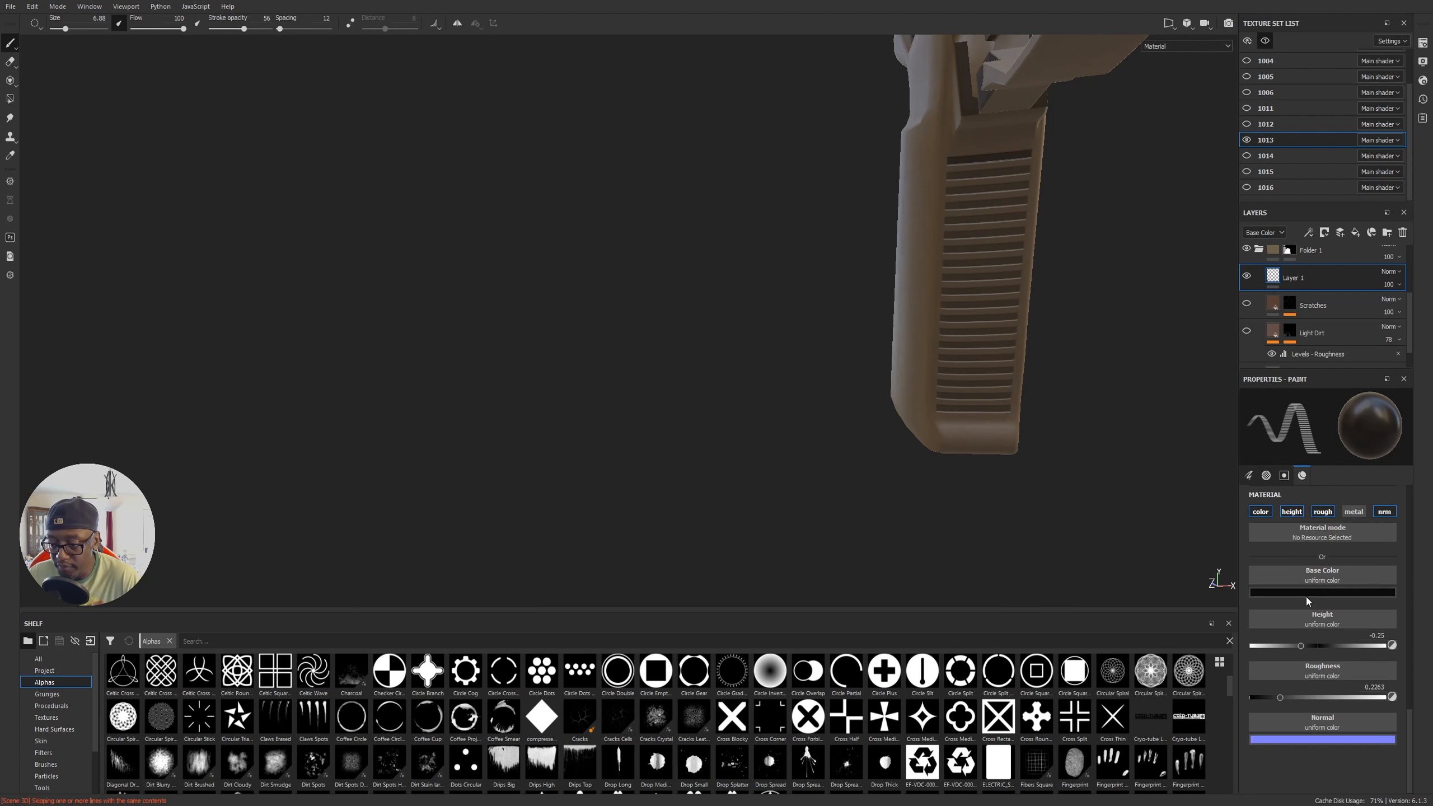
Step: Show the Scratches and Light Dirt layers and end the isolation of texture set 1013 to check the whole rifle
alt+drag(770, 276, 788, 306)
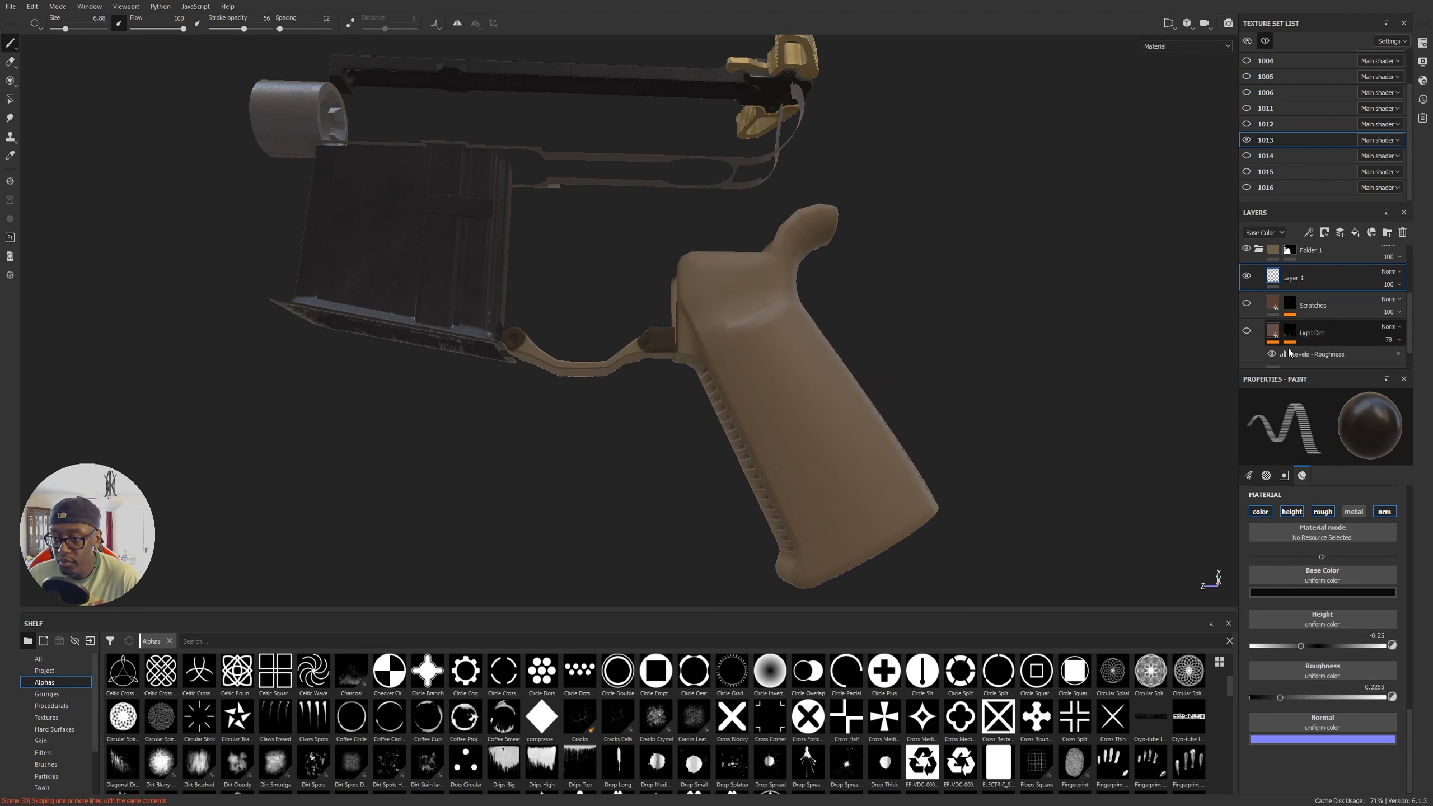
alt+drag(1072, 332, 801, 305)
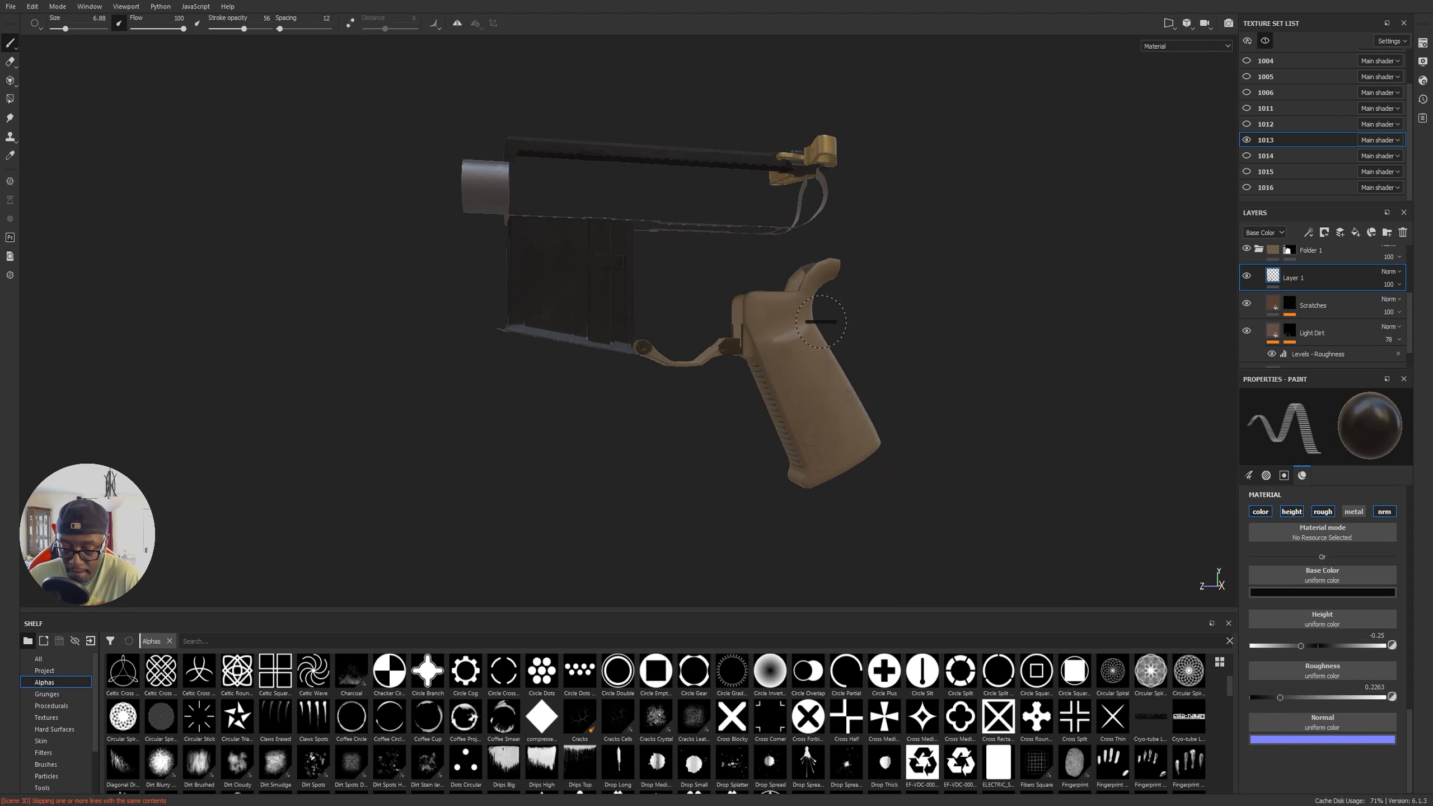
alt+drag(971, 334, 963, 381)
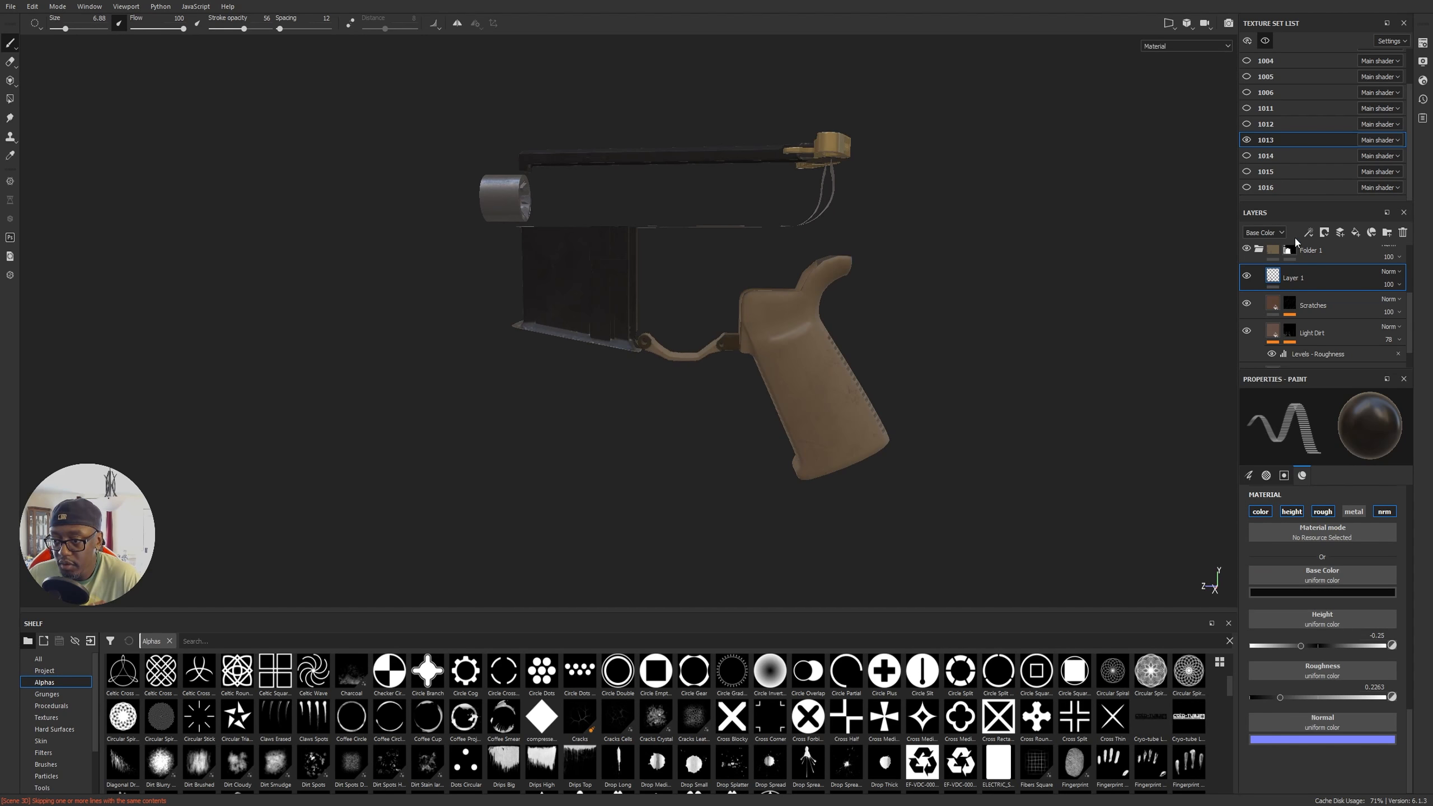
click(1265, 40)
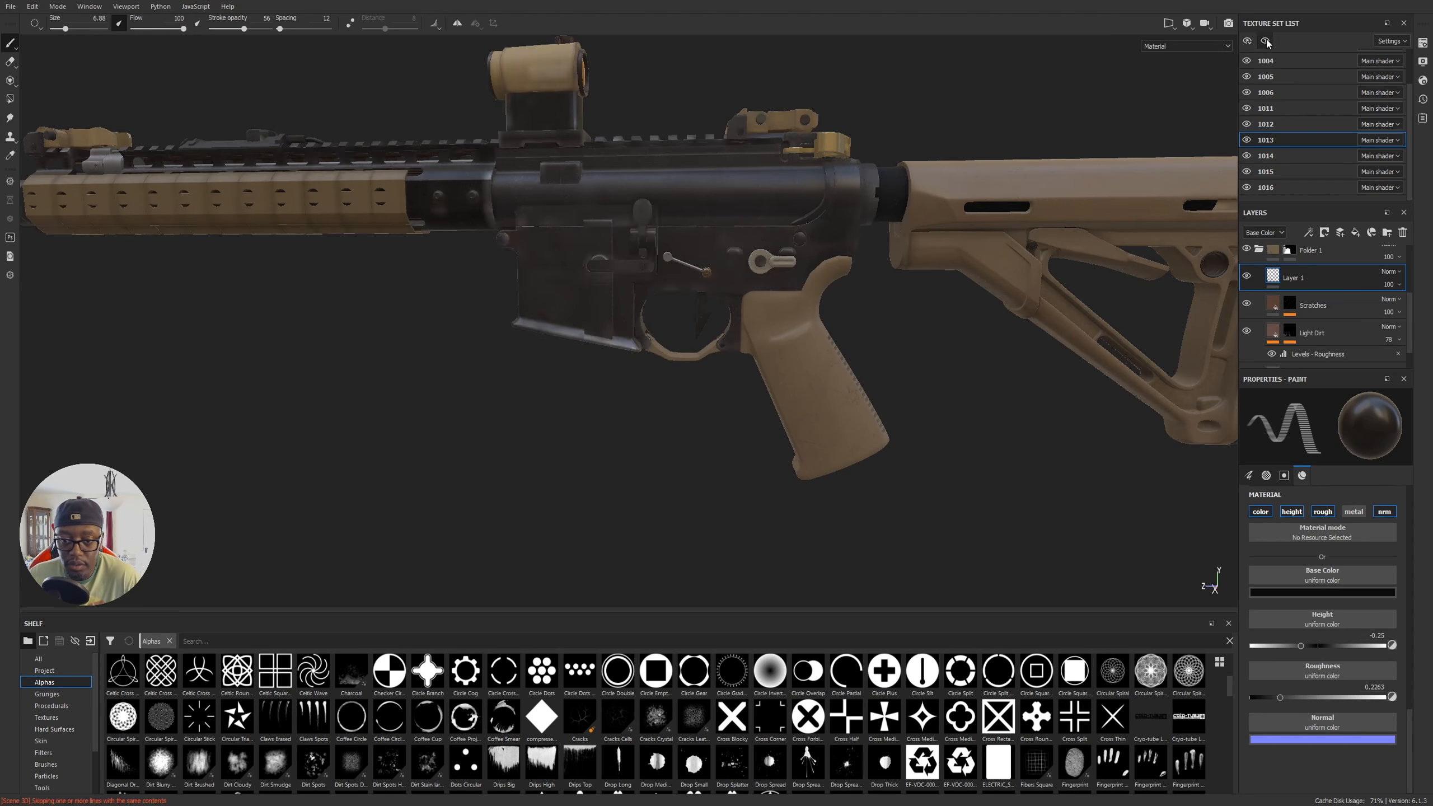
mouse_move(975, 414)
alt+mouse_down()
mouse_move(496, 410)
mouse_move(989, 412)
mouse_move(1157, 339)
mouse_move(948, 388)
mouse_move(877, 386)
alt+mouse_up()
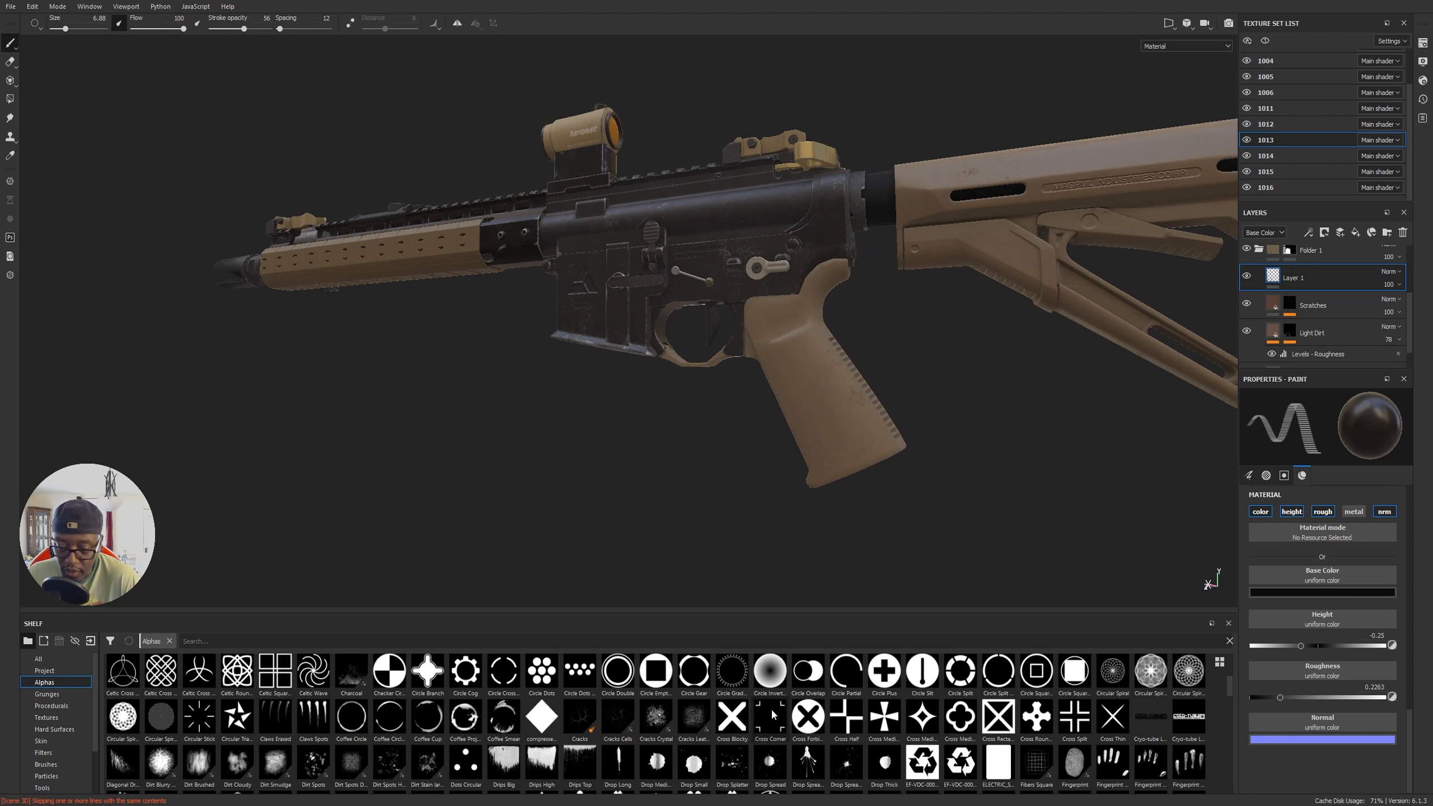
Step: Choose the Line Stripes alpha for the paint brush
scroll(909, 746, down, 3)
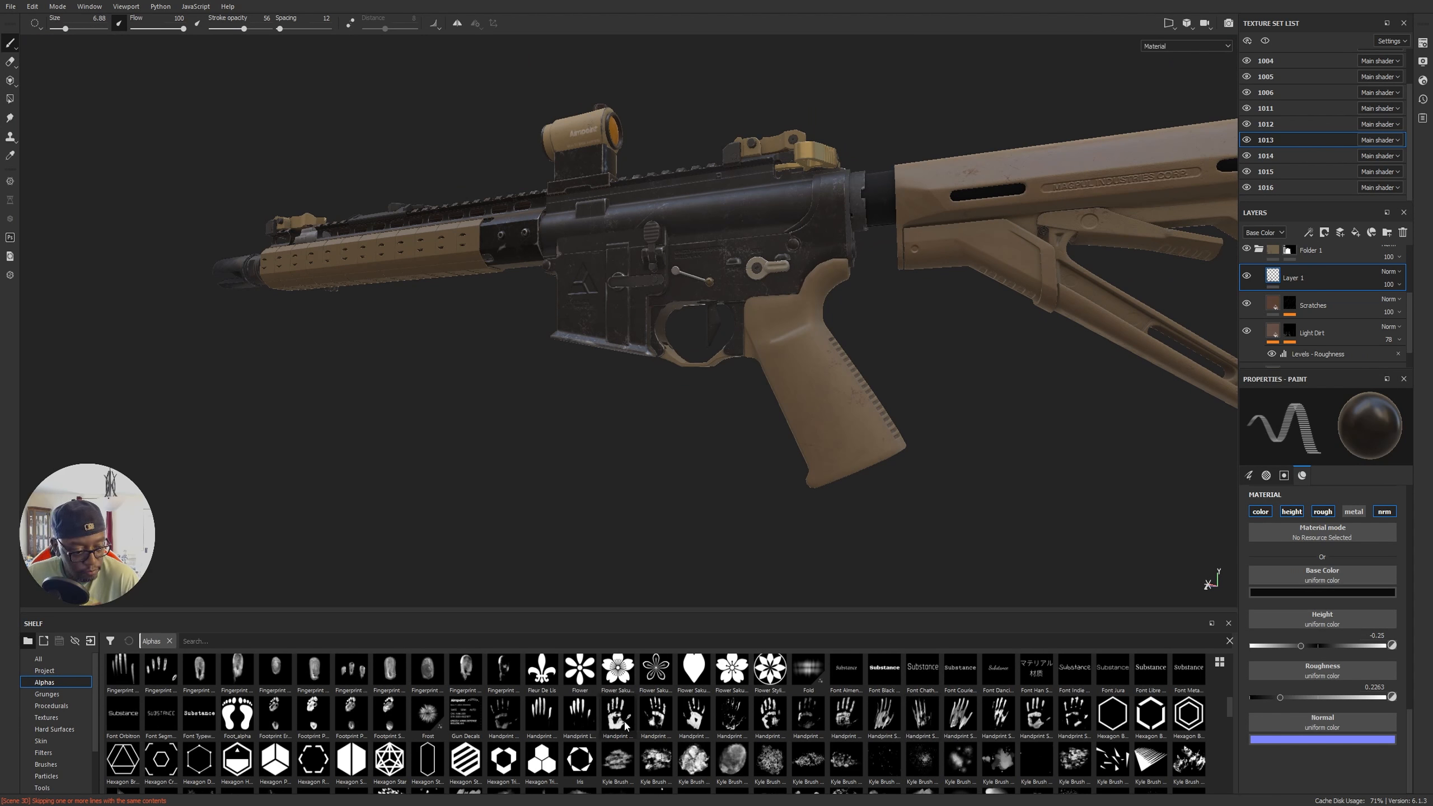
scroll(526, 773, down, 5)
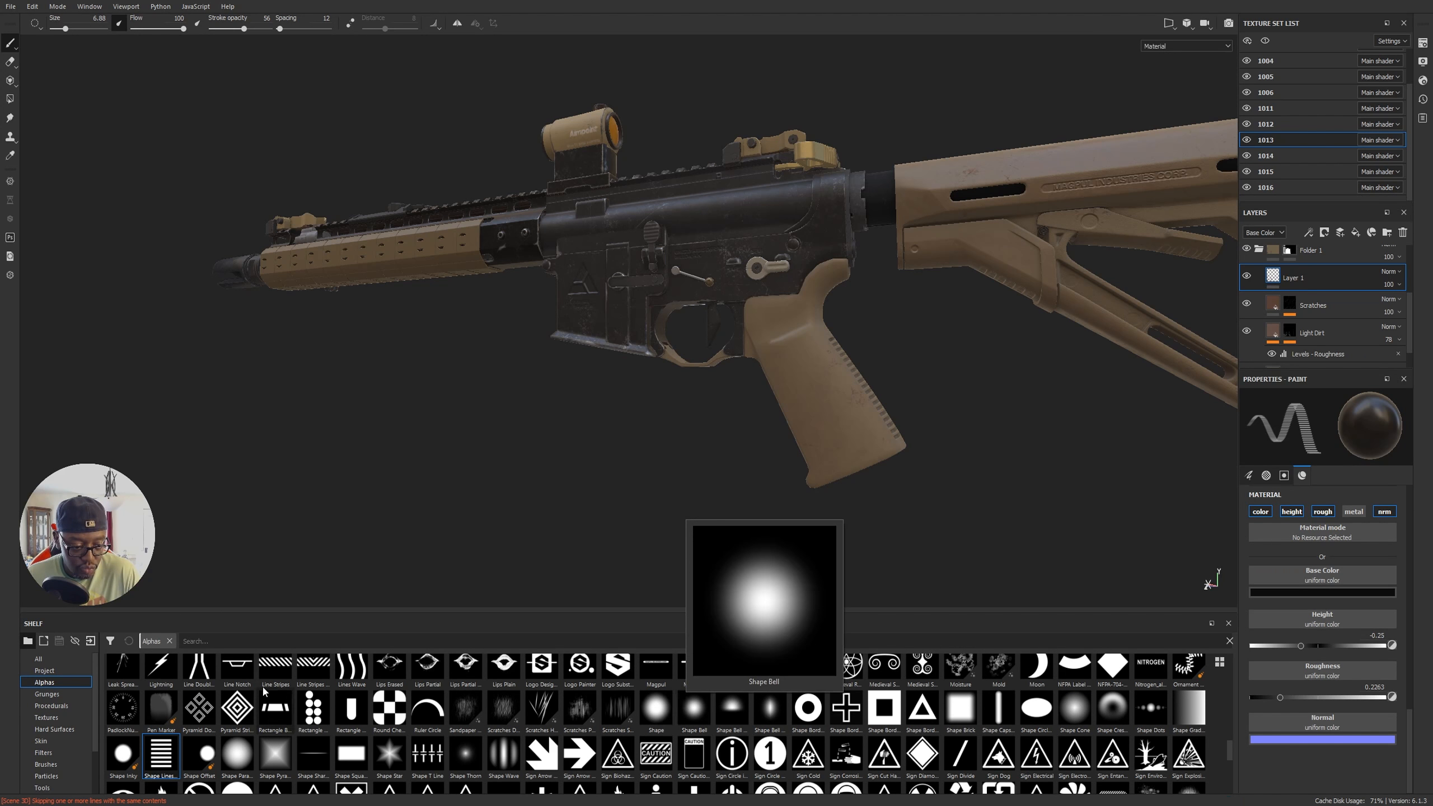
click(276, 666)
scroll(275, 672, up, 1)
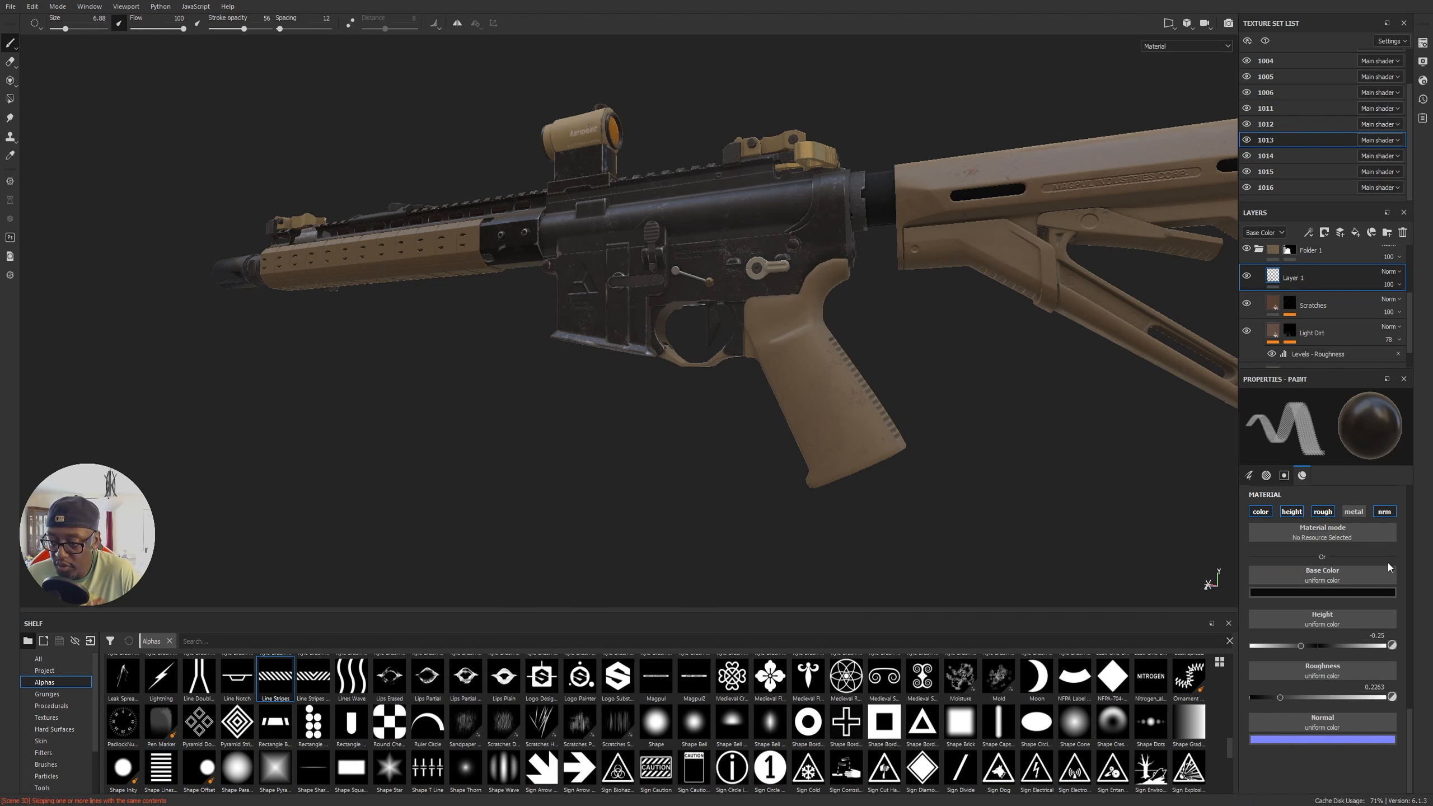
Step: Try stamping the Line Stripes alpha across the upper side of the grip
scroll(1351, 580, up, 5)
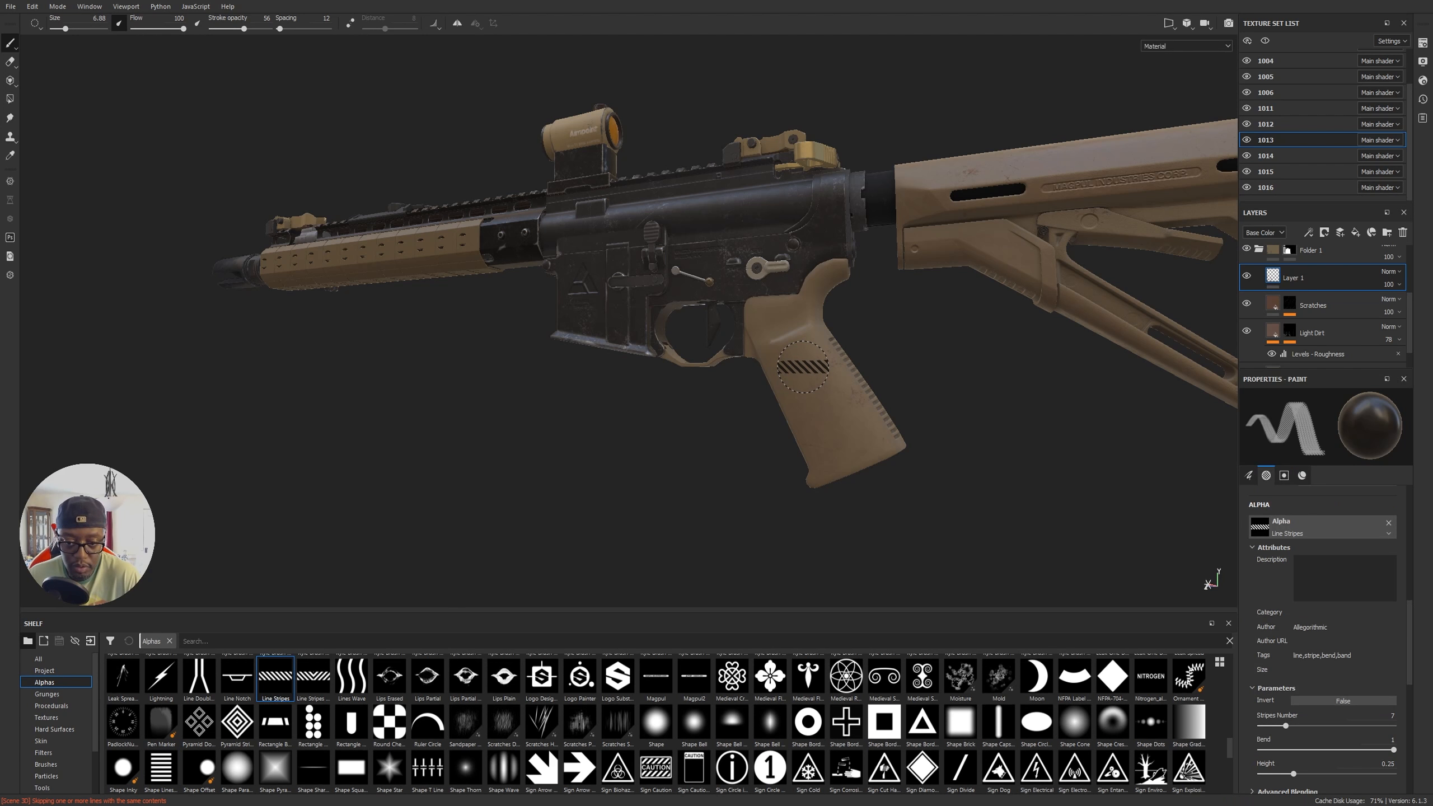
key(alt)
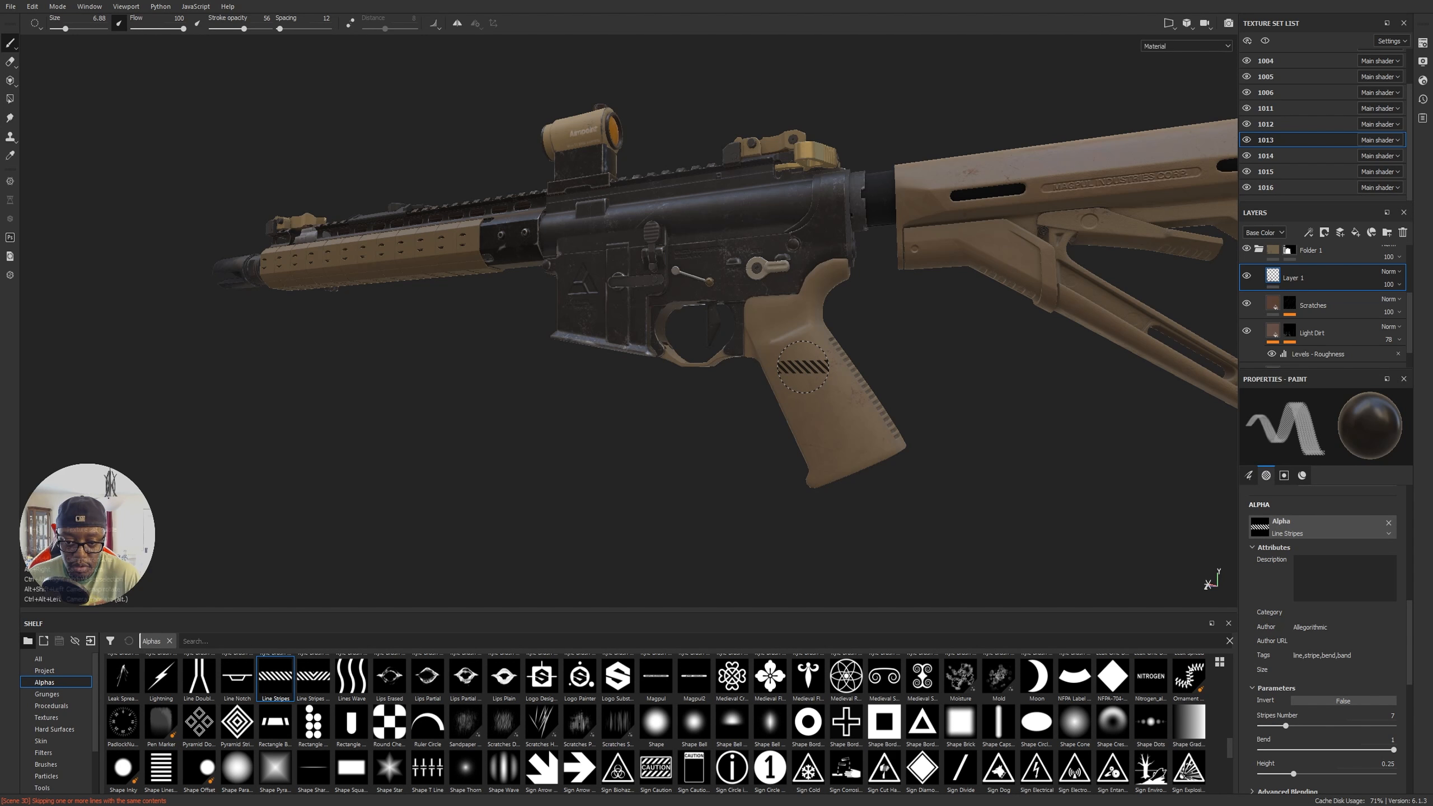
drag(802, 368, 820, 371)
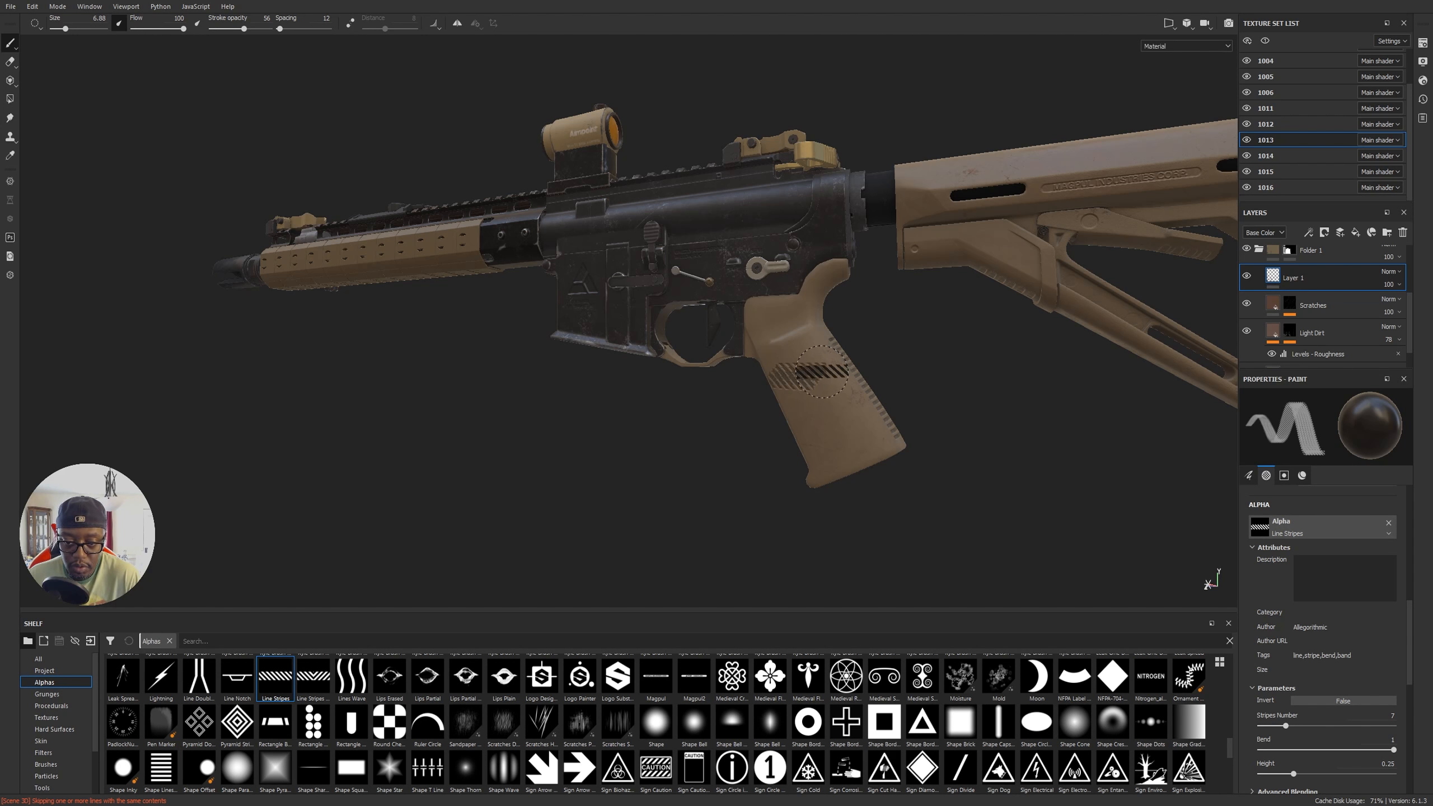
key(ctrl)
key(ctrl+z)
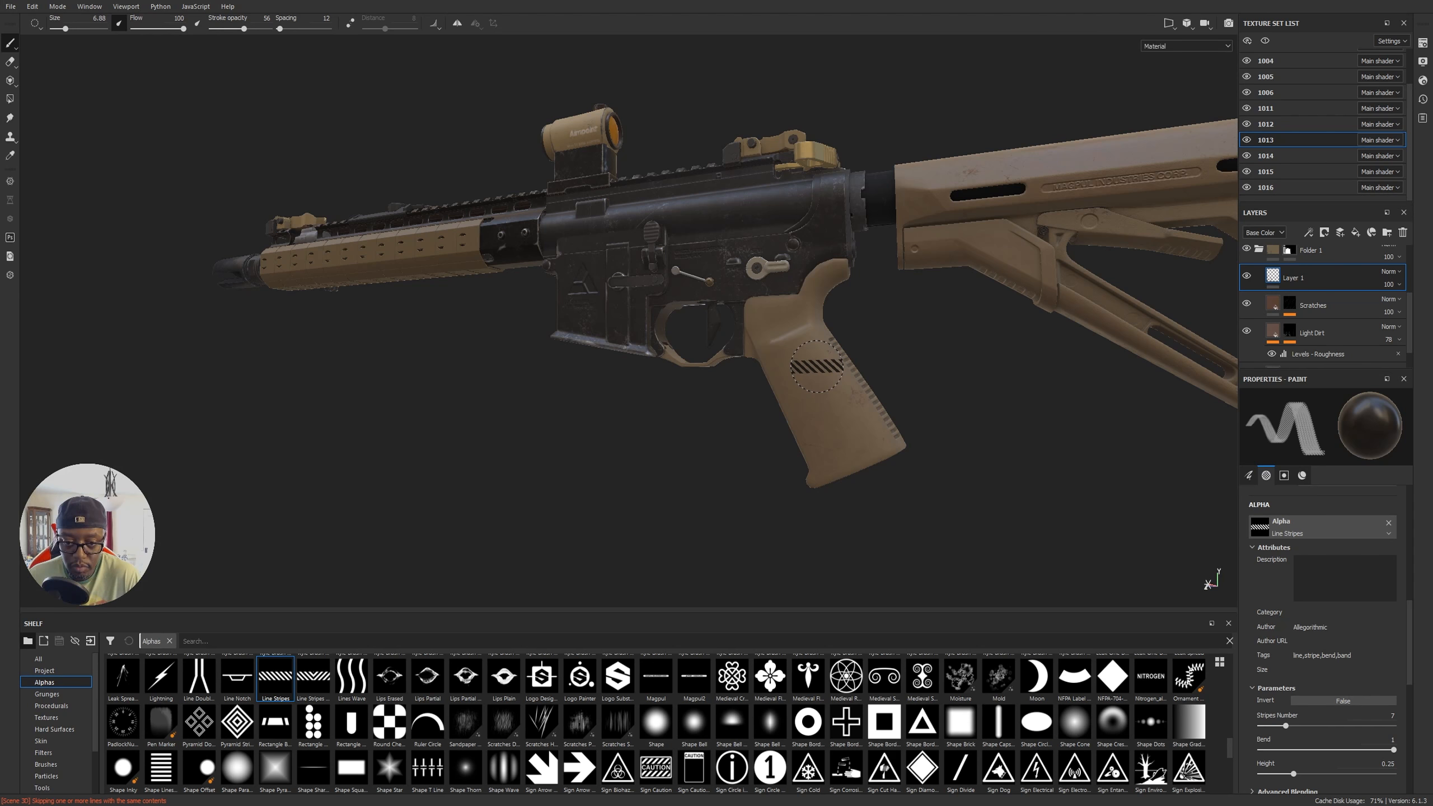
Step: Try painting a straight column of Line Stripes down the side of the grip with the brush angled at 332
ctrl+drag(816, 366, 817, 353)
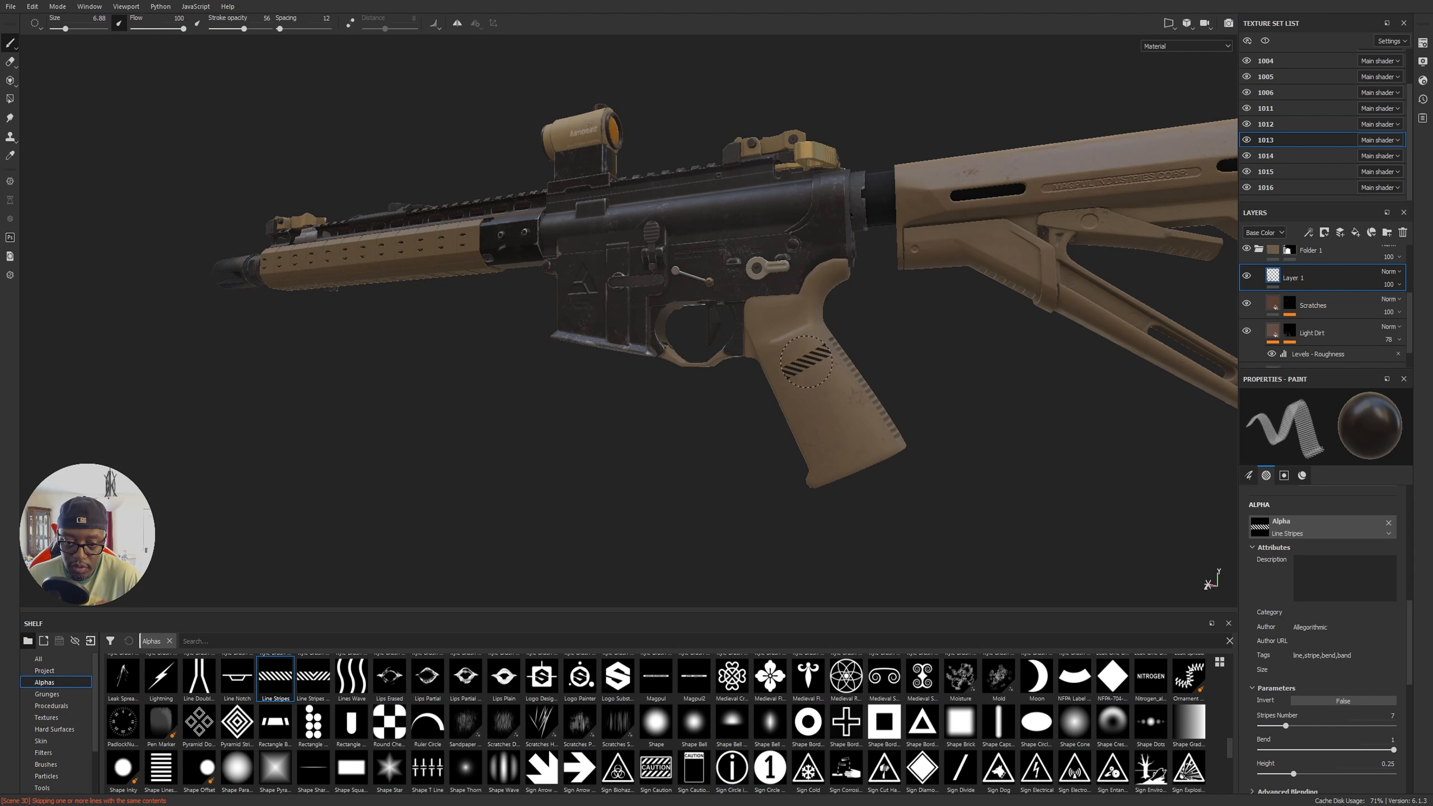
alt+drag(794, 352, 814, 361)
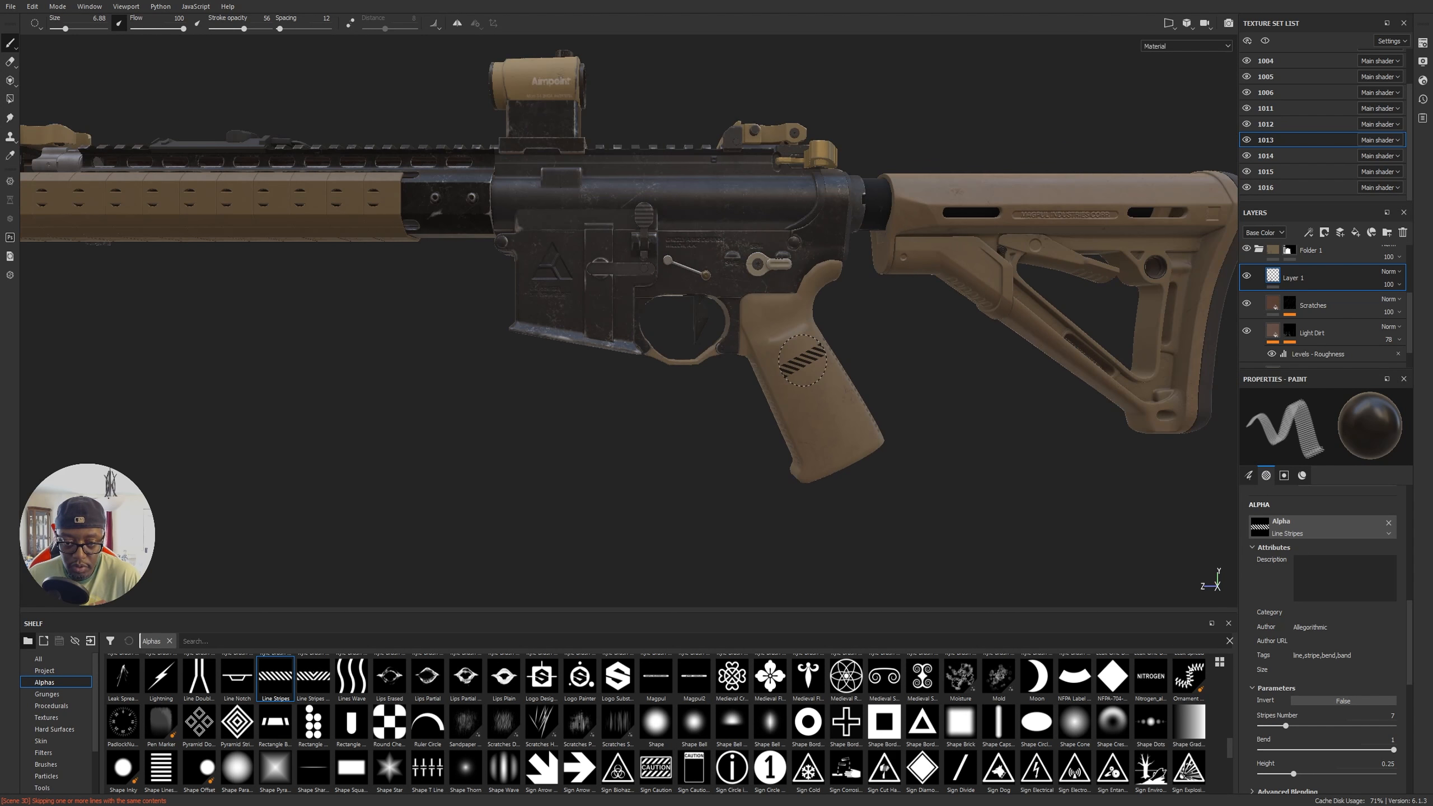
scroll(805, 360, down, 2)
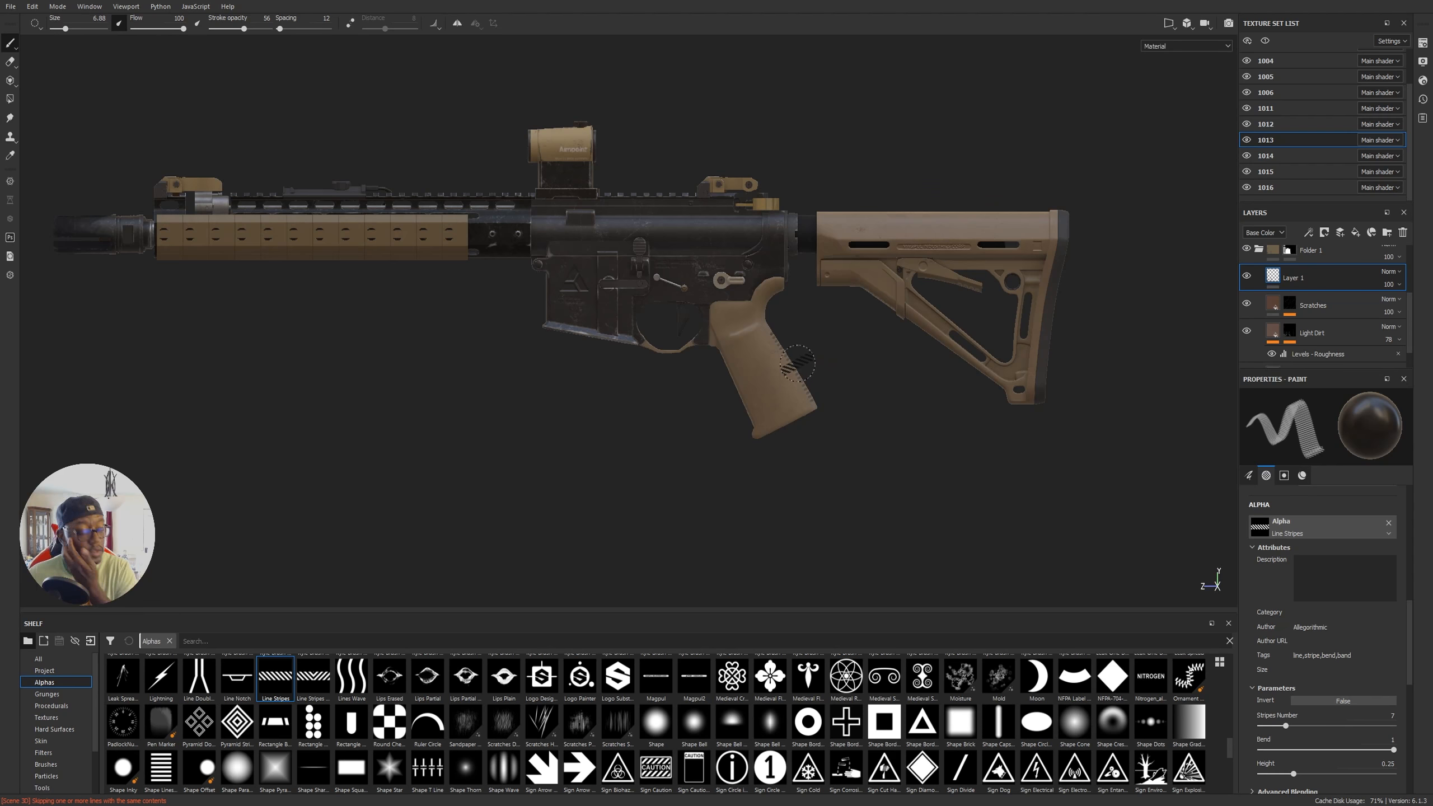
scroll(739, 348, up, 3)
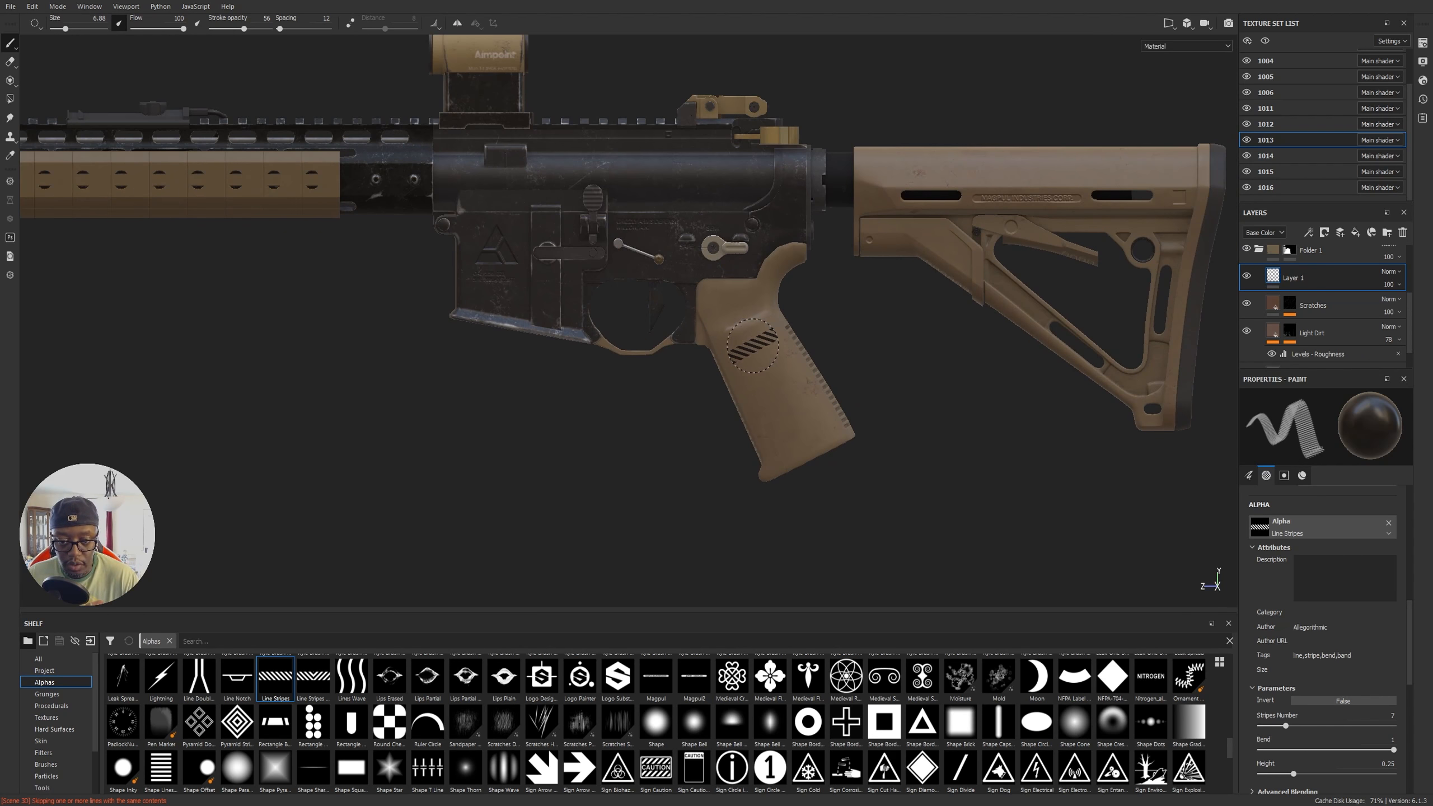
drag(753, 345, 796, 437)
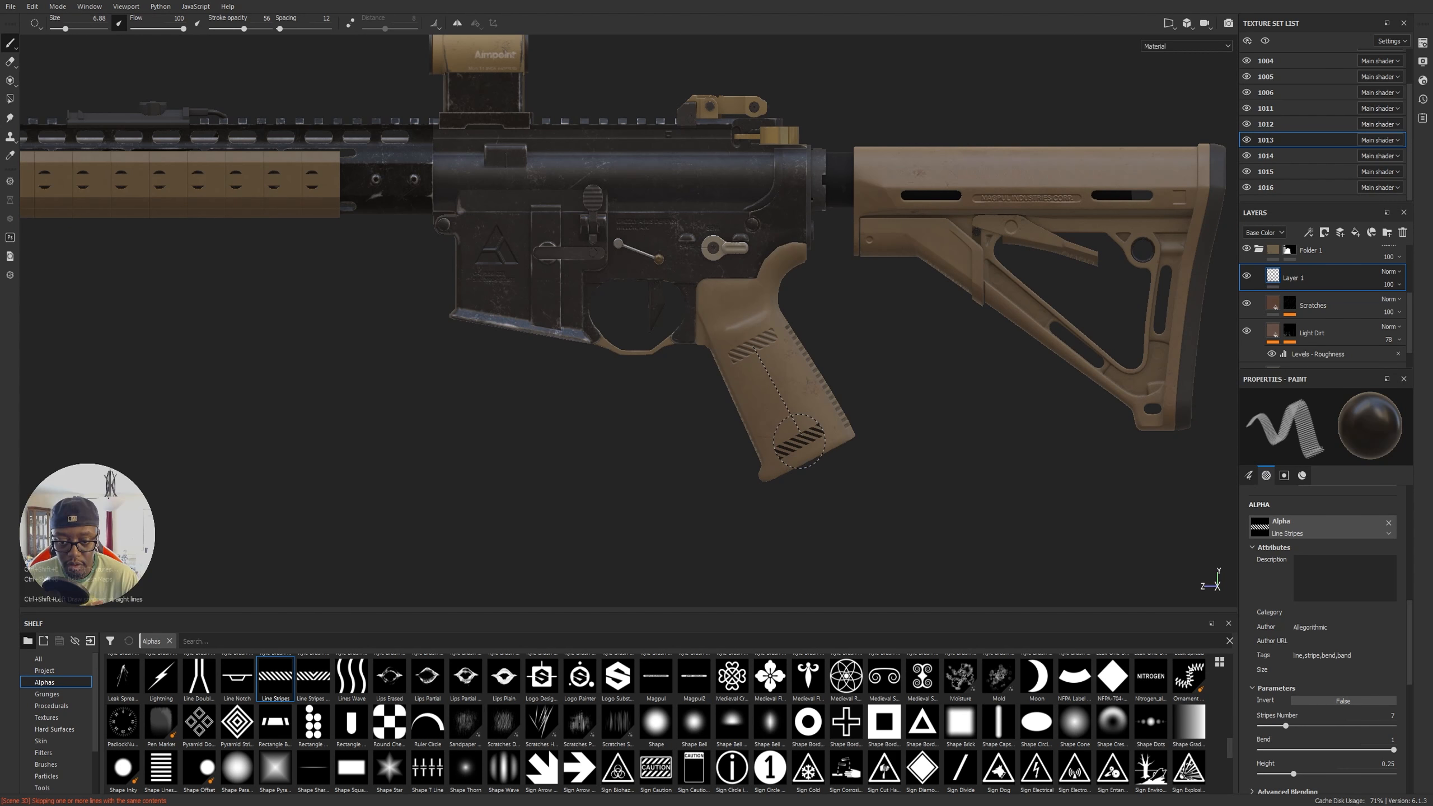
key(ctrl+z)
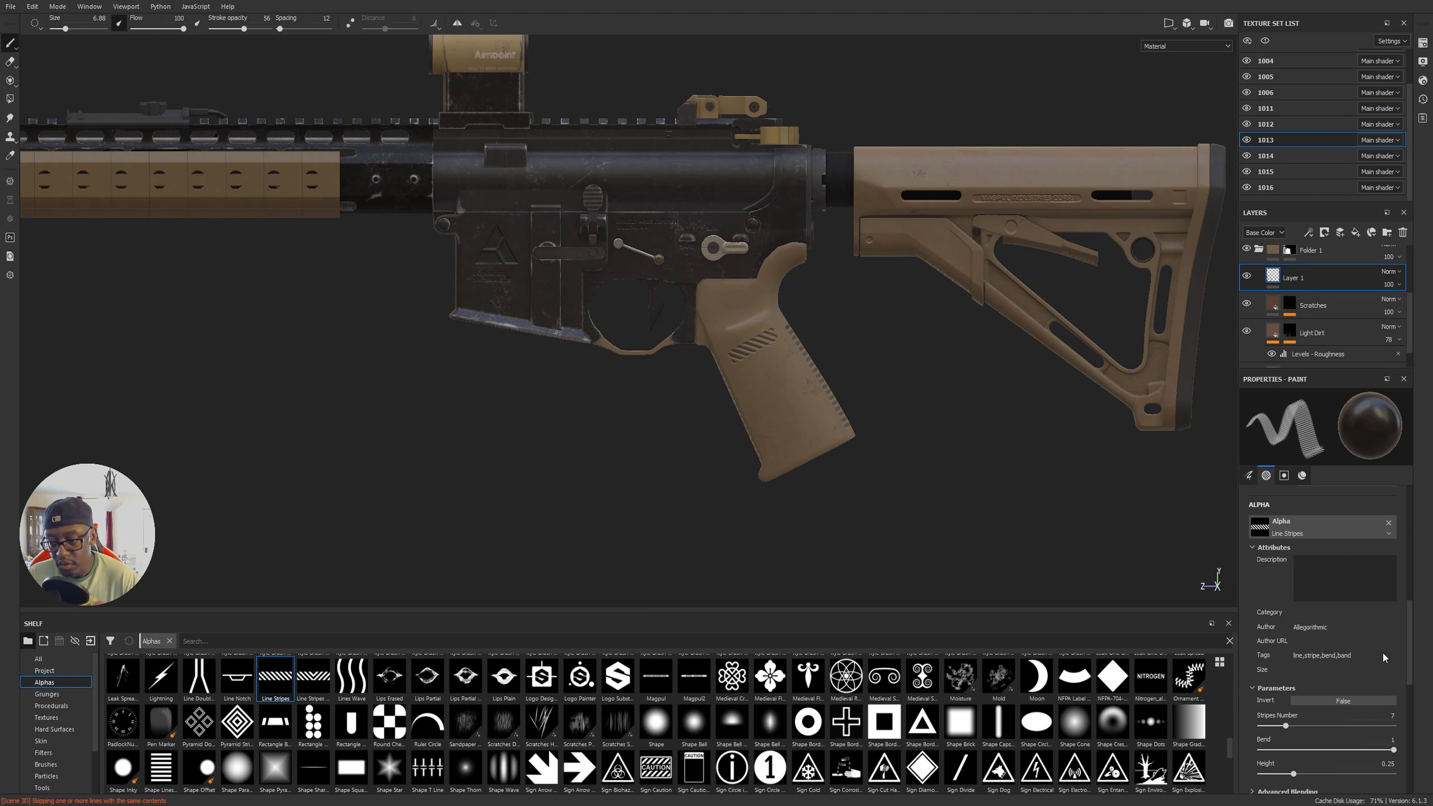
Step: Set the brush spacing to 20 and try painting the Line Stripes column down the grip again
scroll(1363, 625, up, 3)
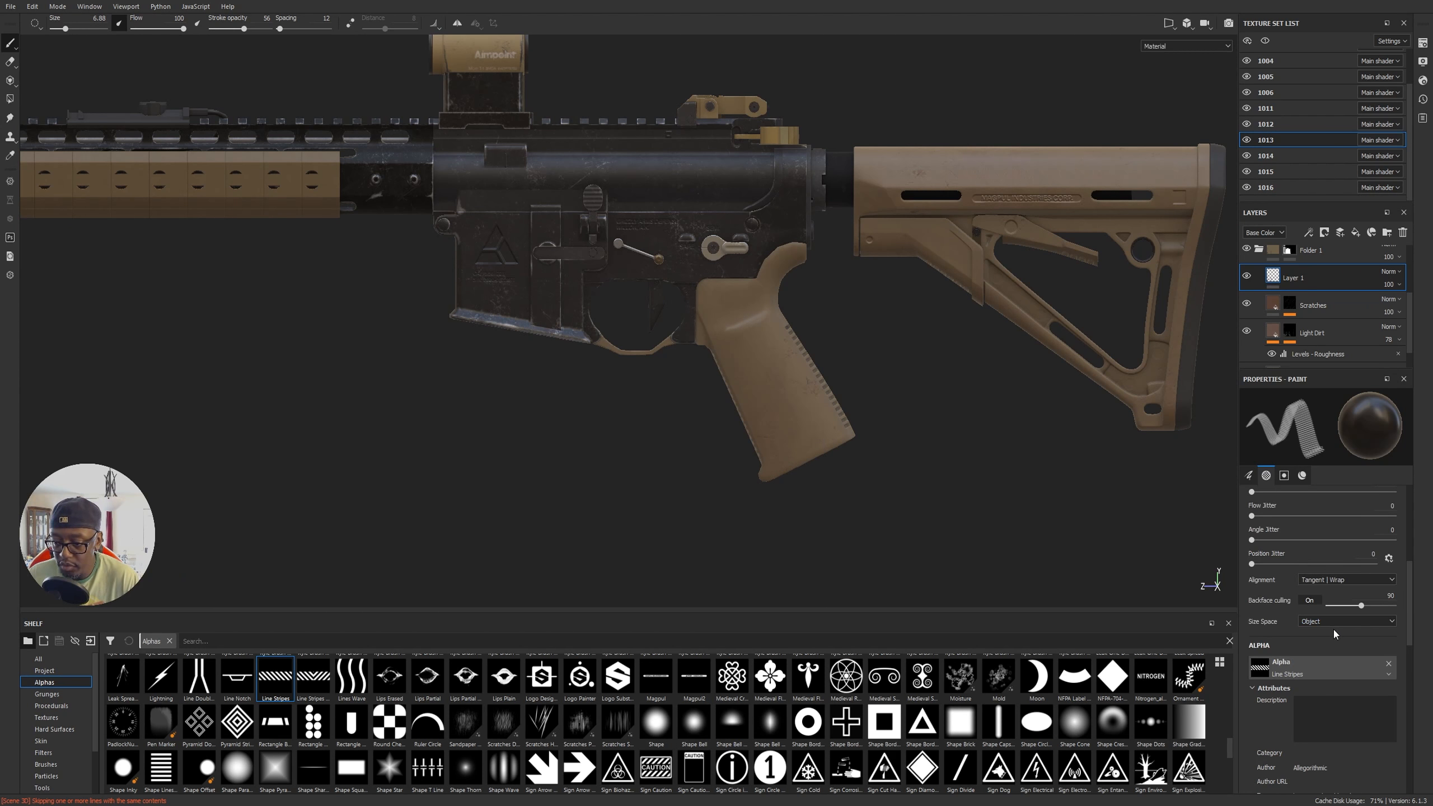
scroll(1348, 553, up, 4)
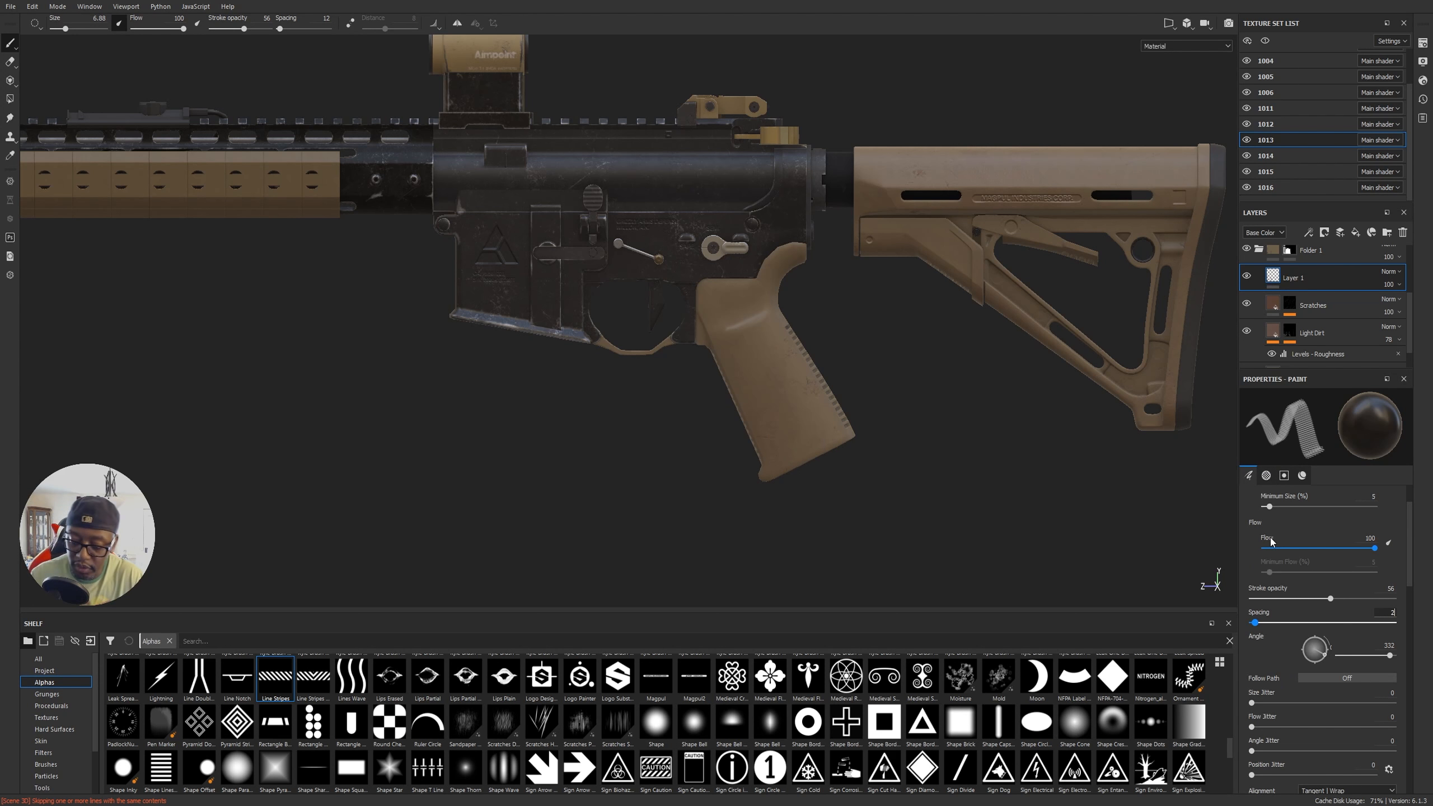
key(Return)
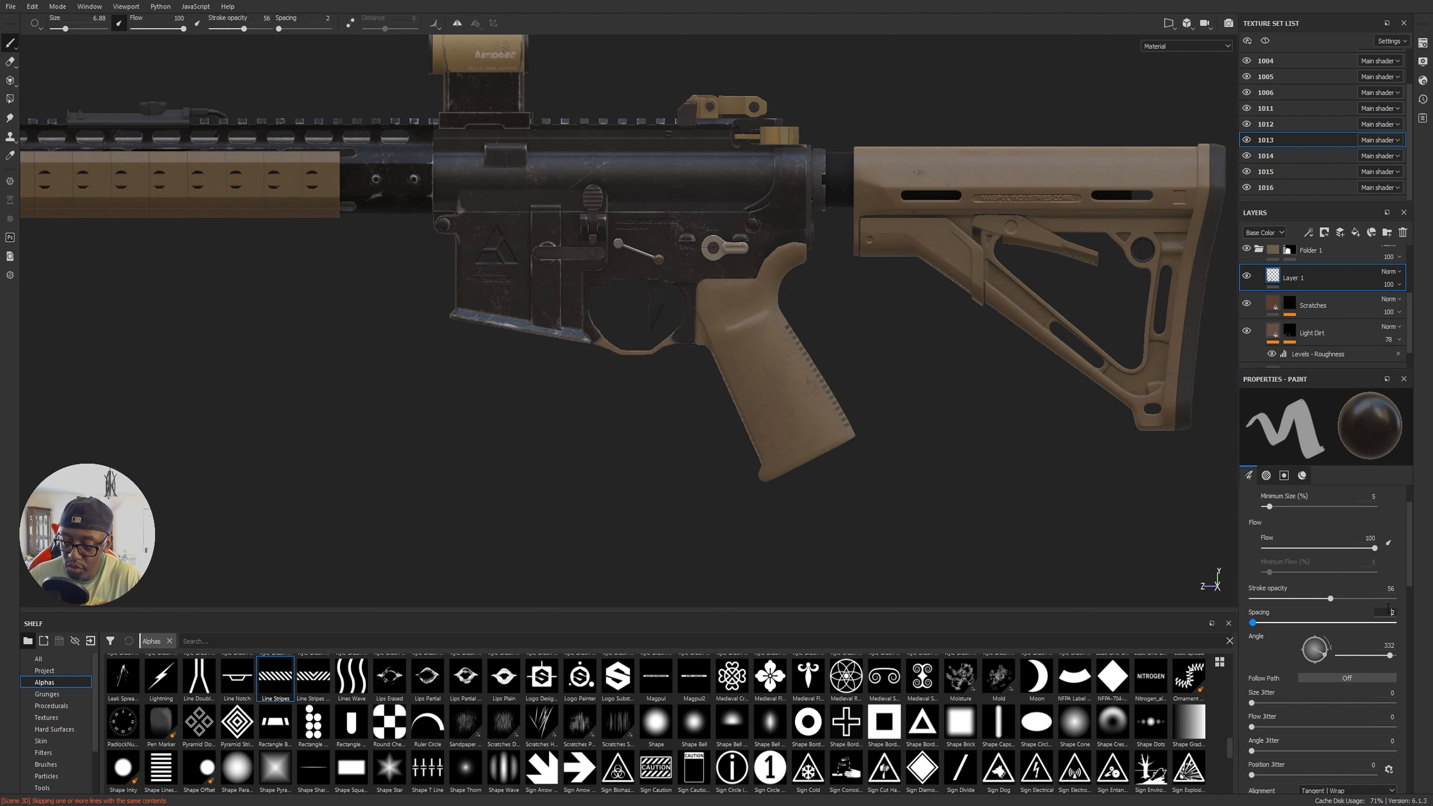
key(Return)
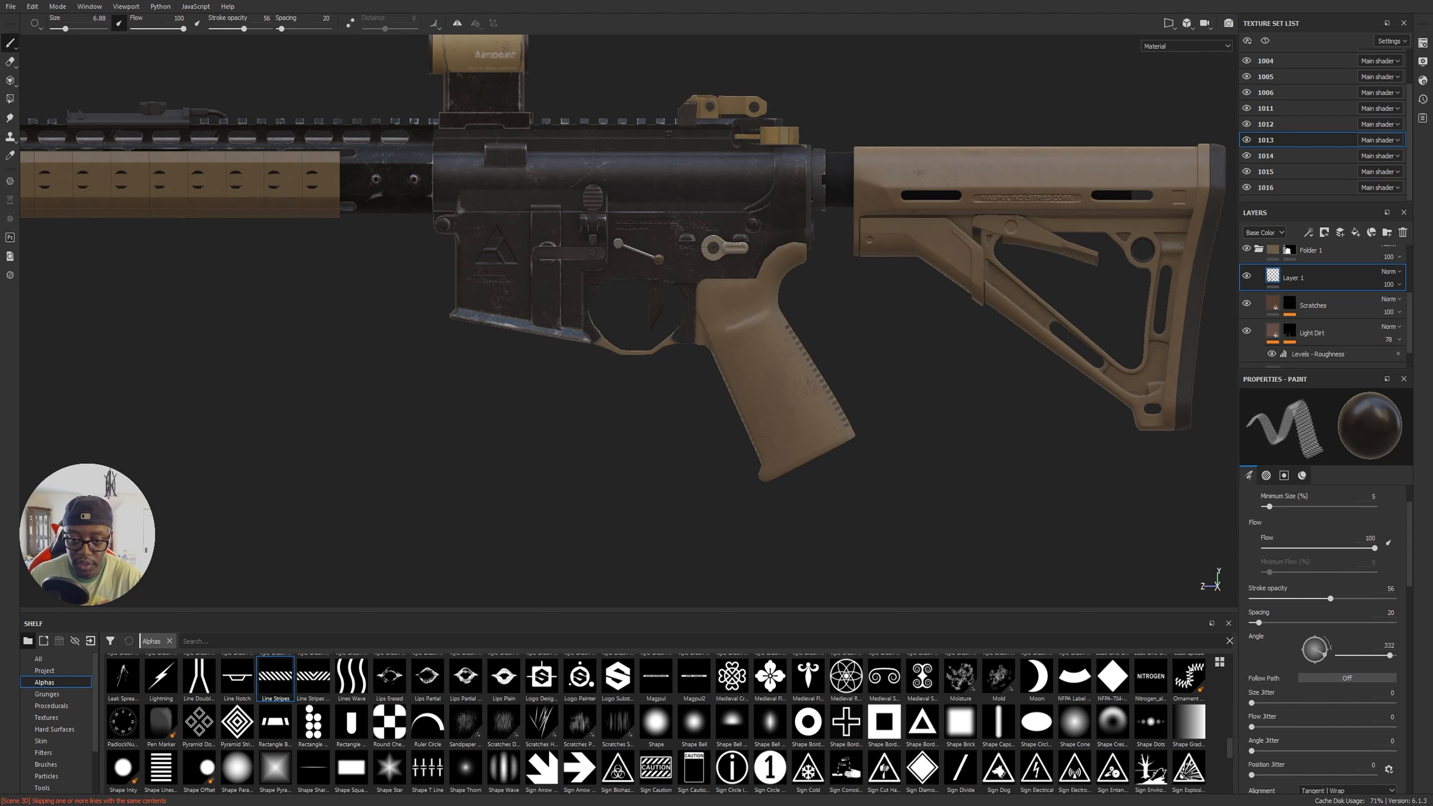
drag(751, 339, 794, 440)
key(ctrl+z)
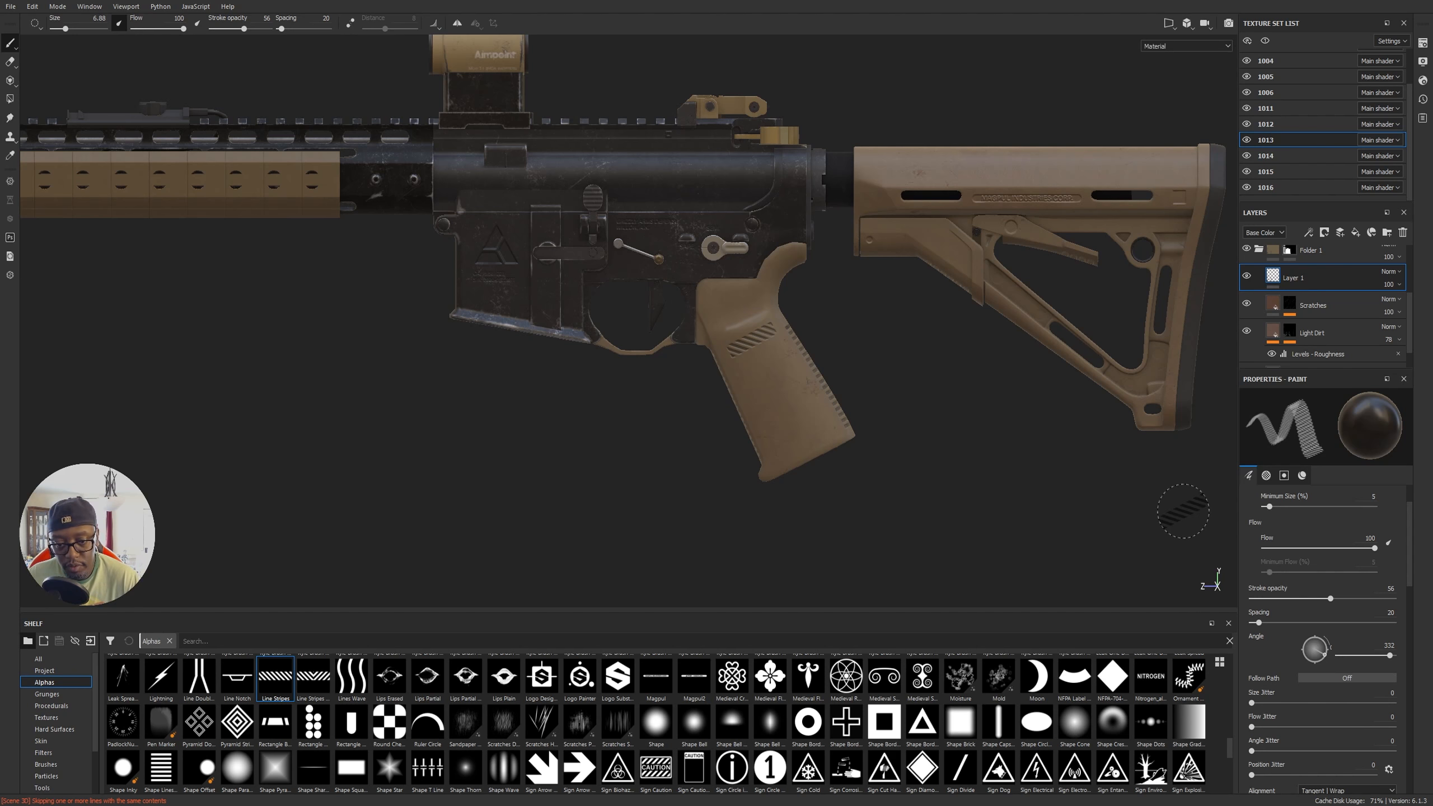
Step: Set the brush spacing to 40 and undo the remaining stripe stamp on the grip
click(1395, 622)
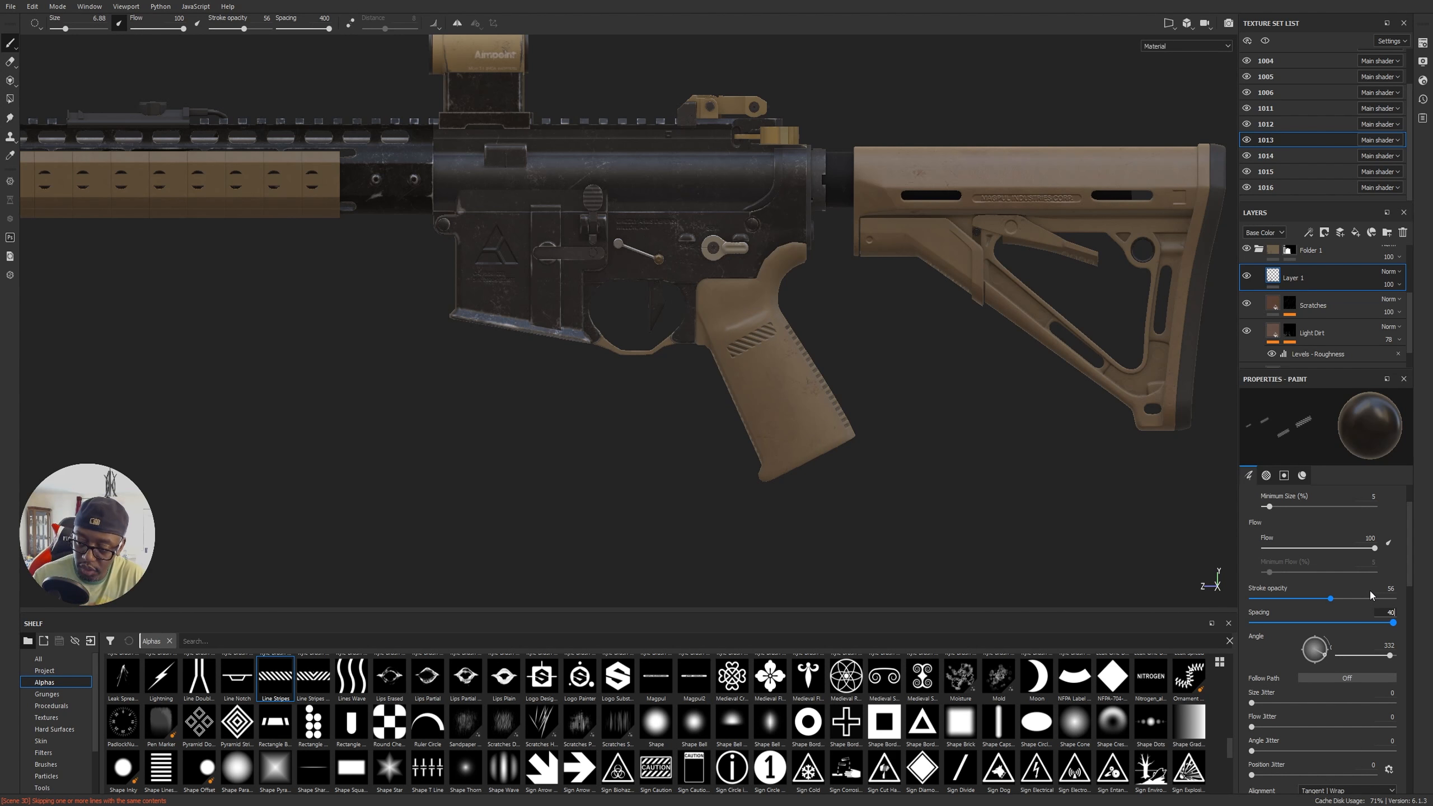
key(Return)
key(ctrl+z)
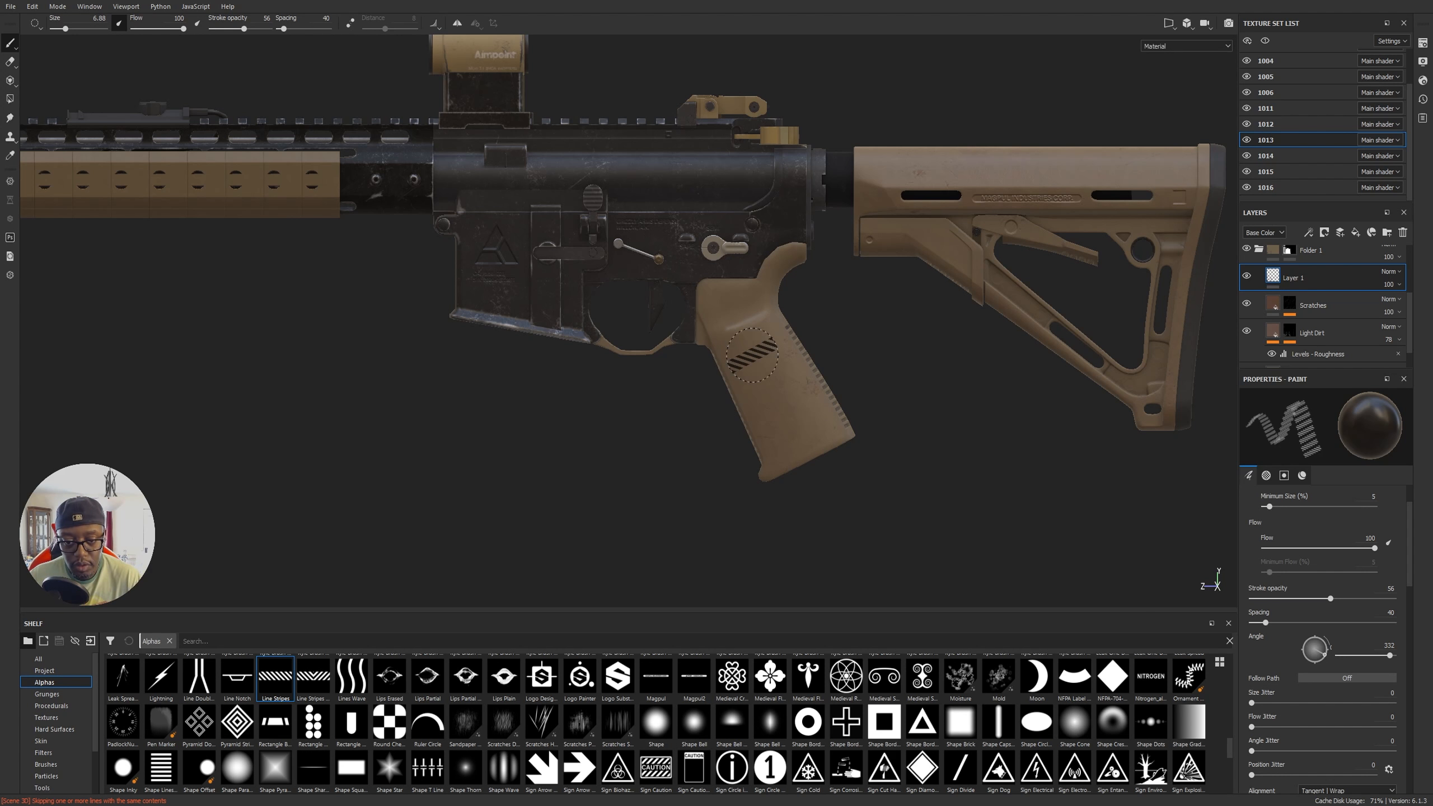
Step: Try a straight column of separated Line Stripes stamps from the upper to the lower side of the grip
click(750, 343)
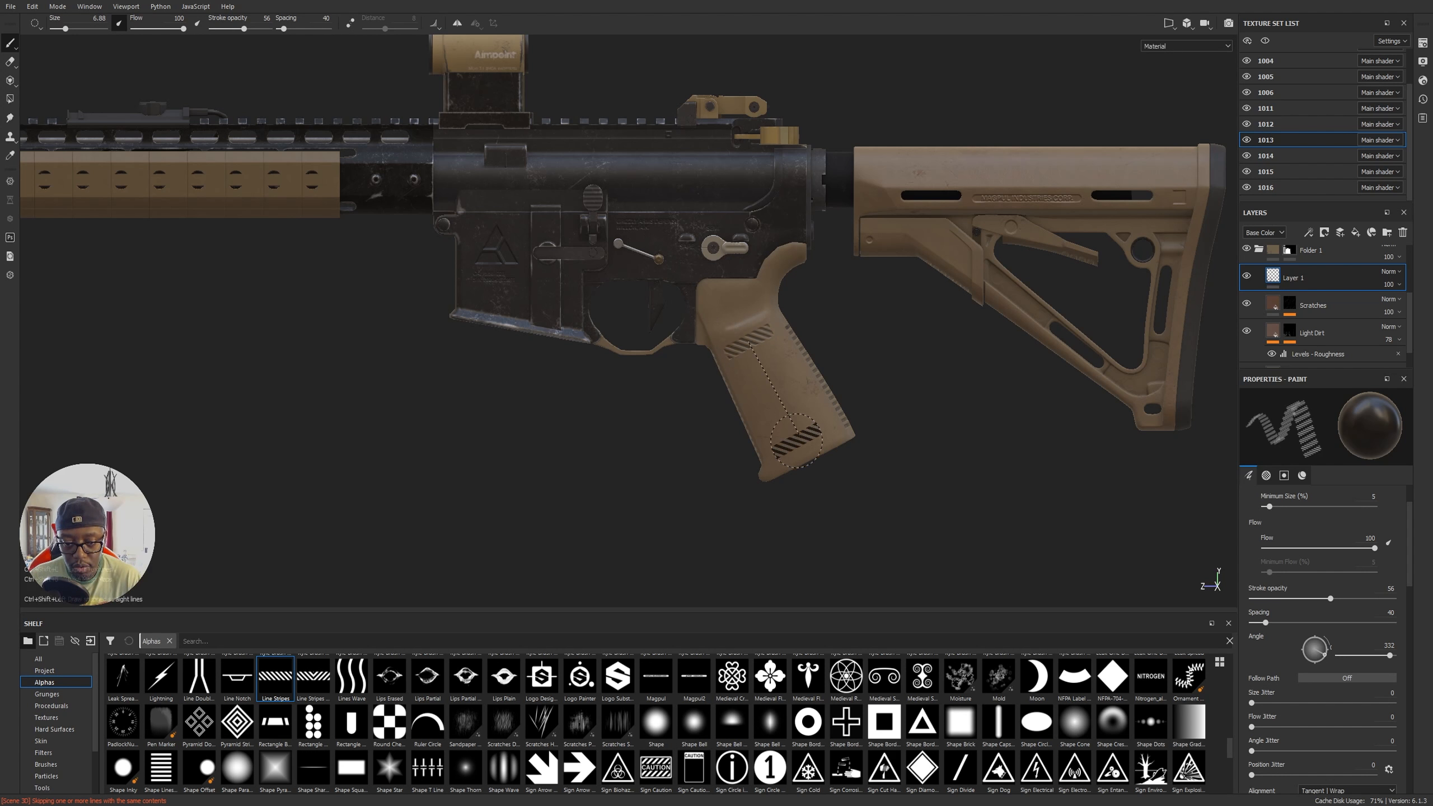
shift+click(797, 441)
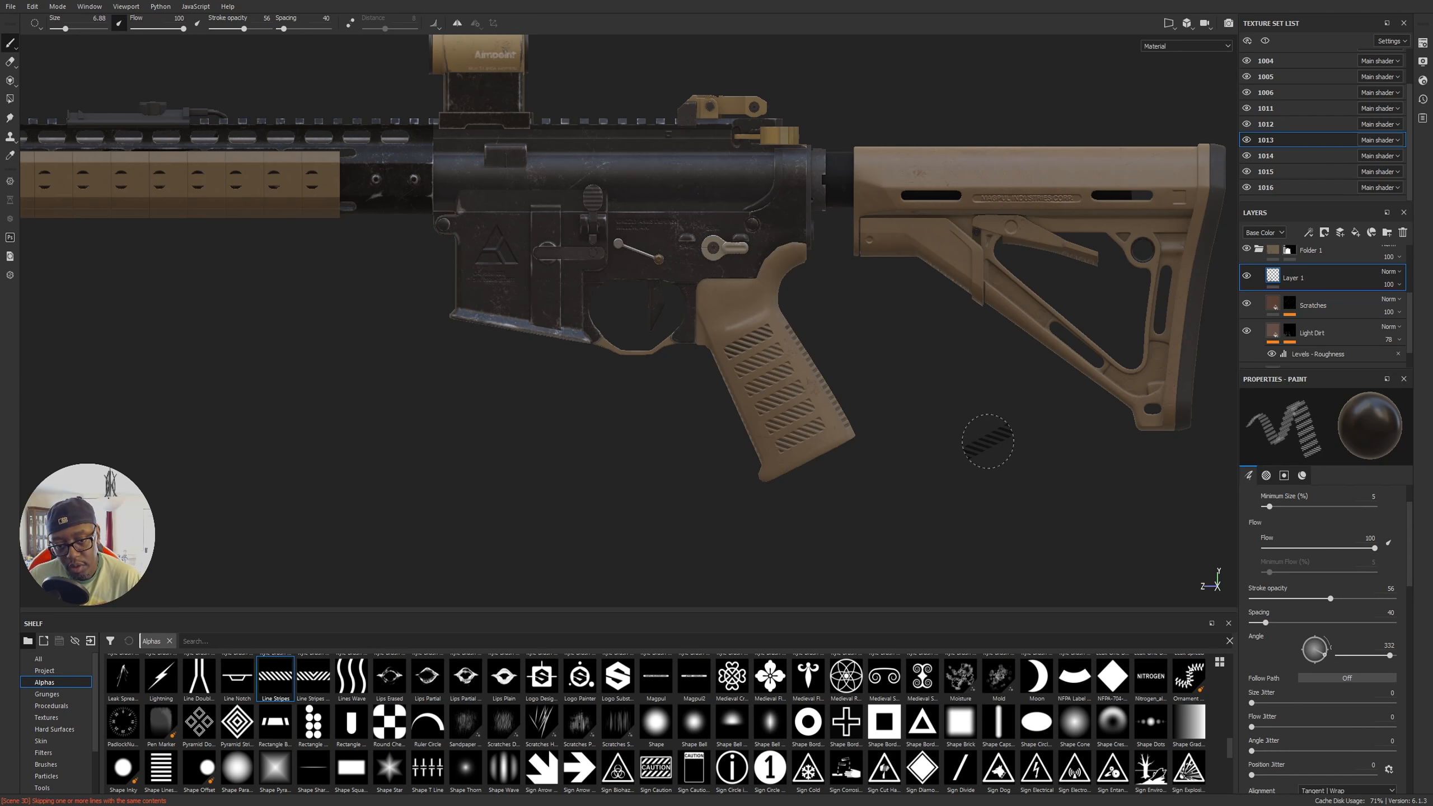
alt+drag(989, 440, 638, 413)
mouse_move(970, 425)
alt+mouse_down()
mouse_move(878, 440)
mouse_move(1033, 439)
alt+mouse_up()
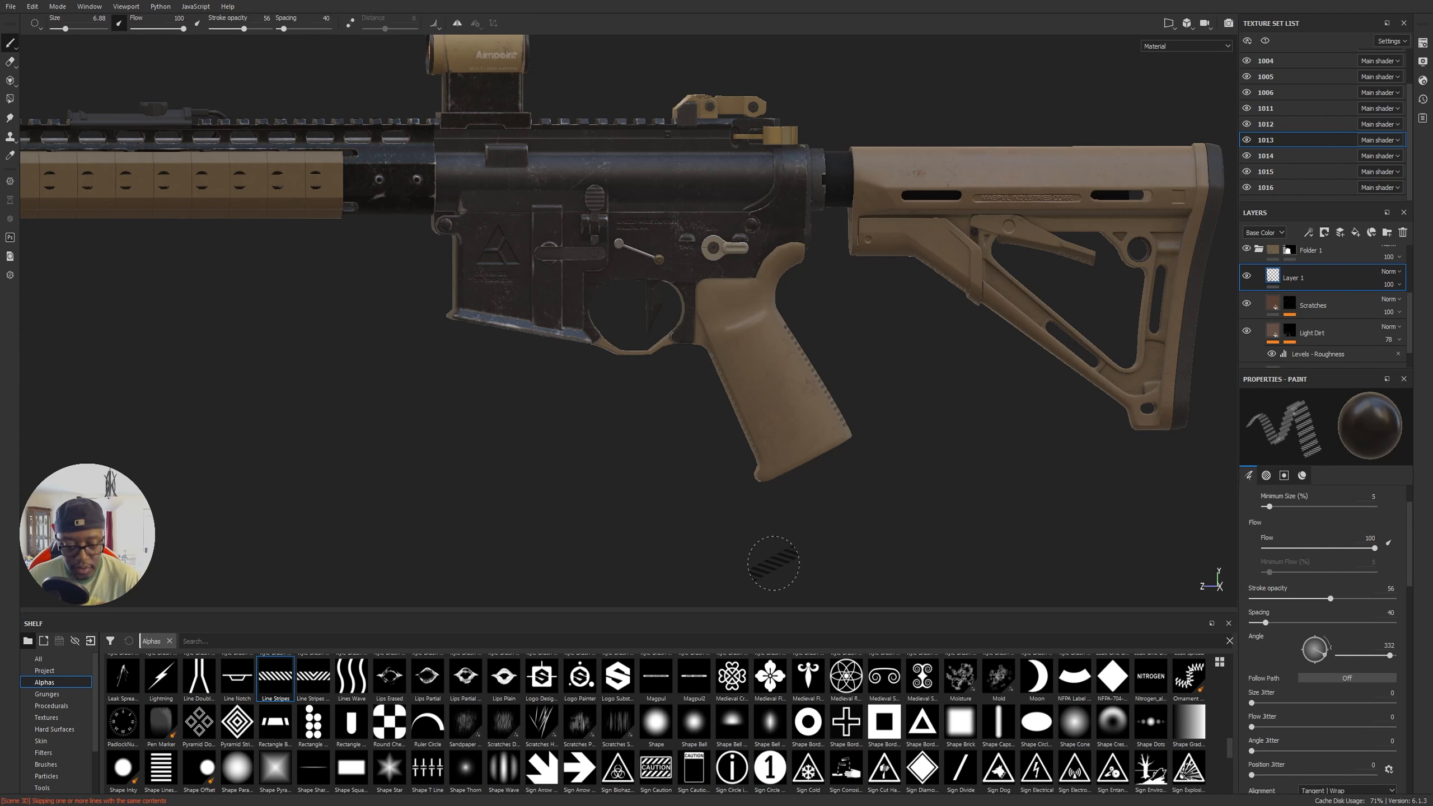
Step: Try painting a column of chevron stripes down the grip's side with the second Line Stripes alpha and a brush angle of 334
click(313, 677)
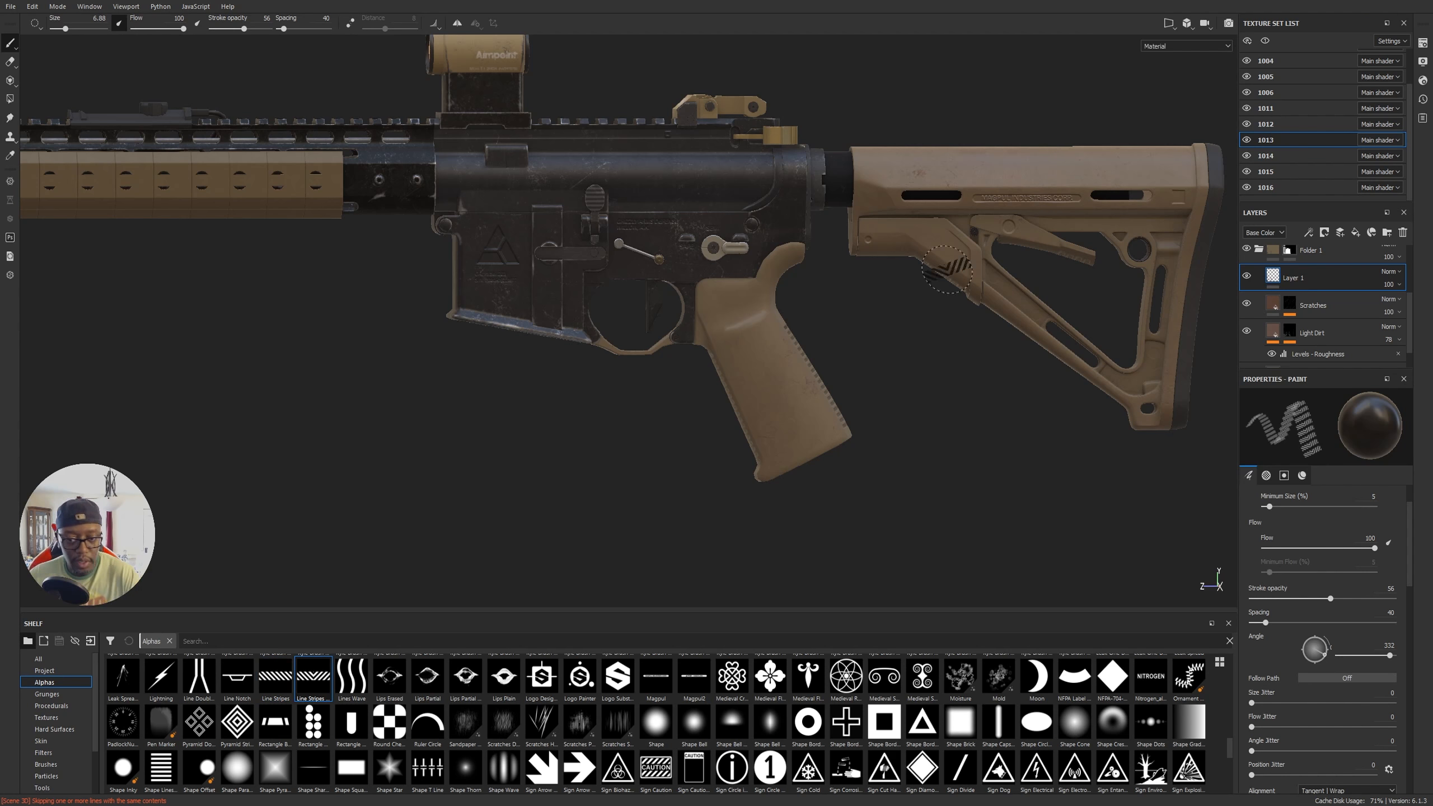
ctrl+drag(756, 340, 755, 341)
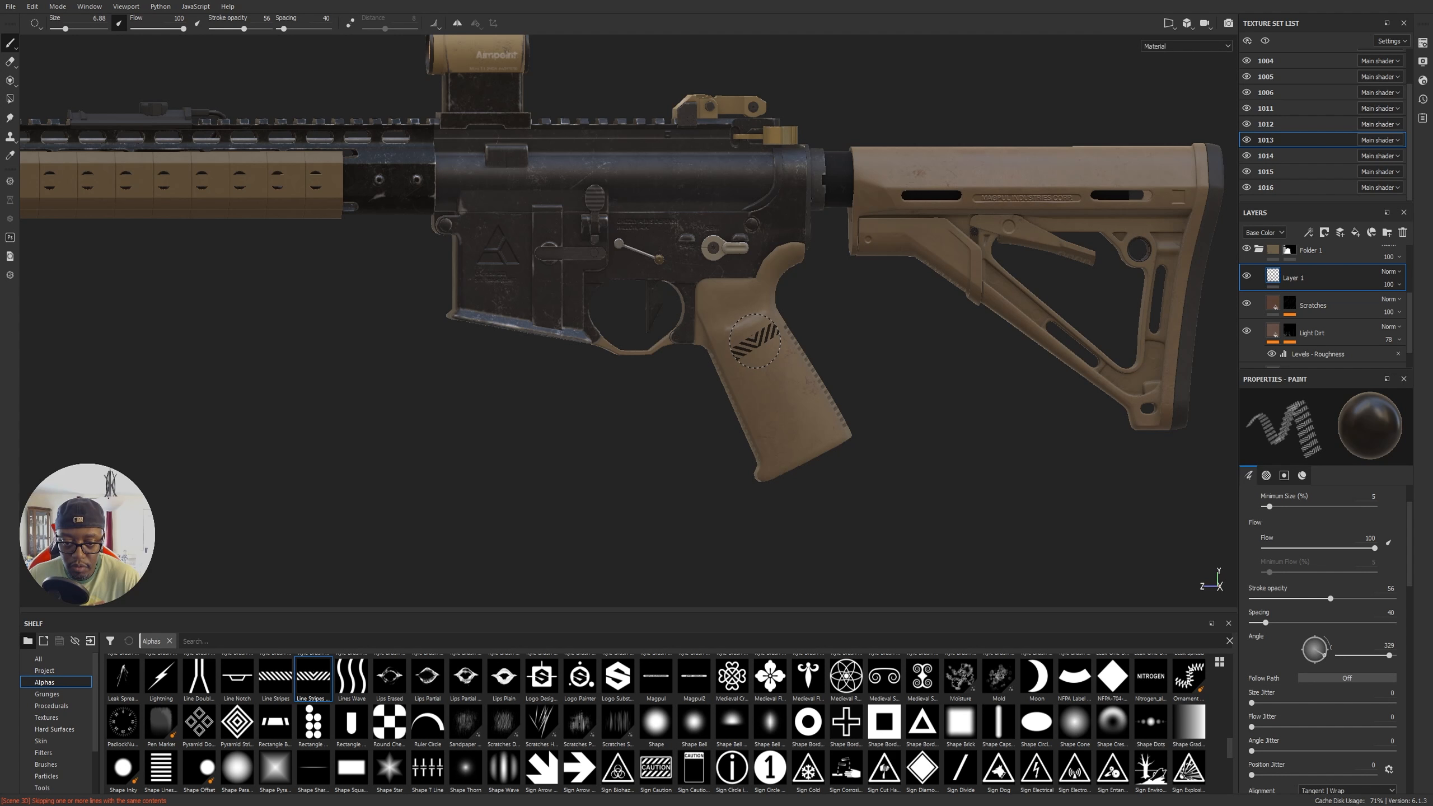
click(750, 340)
shift+click(796, 440)
mouse_move(940, 492)
alt+mouse_down()
mouse_move(1081, 502)
mouse_move(1065, 474)
mouse_move(730, 487)
mouse_move(782, 472)
alt+mouse_up()
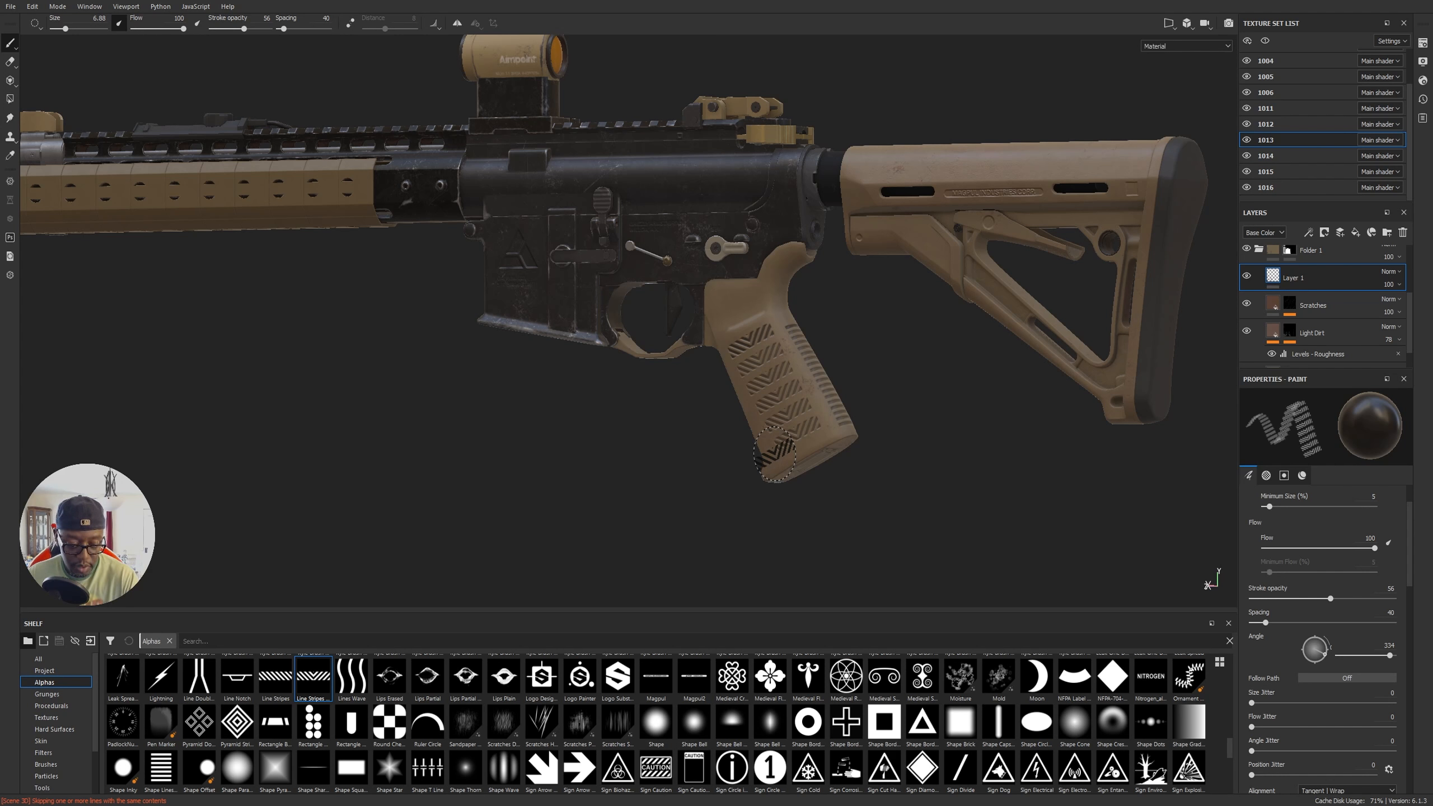
Step: Examine the chevron column on the grip from several angles and undo it
alt+drag(773, 424, 783, 417)
alt+right_drag(783, 416, 614, 371)
mouse_move(614, 371)
alt+mouse_down()
mouse_move(744, 365)
mouse_move(705, 379)
alt+mouse_up()
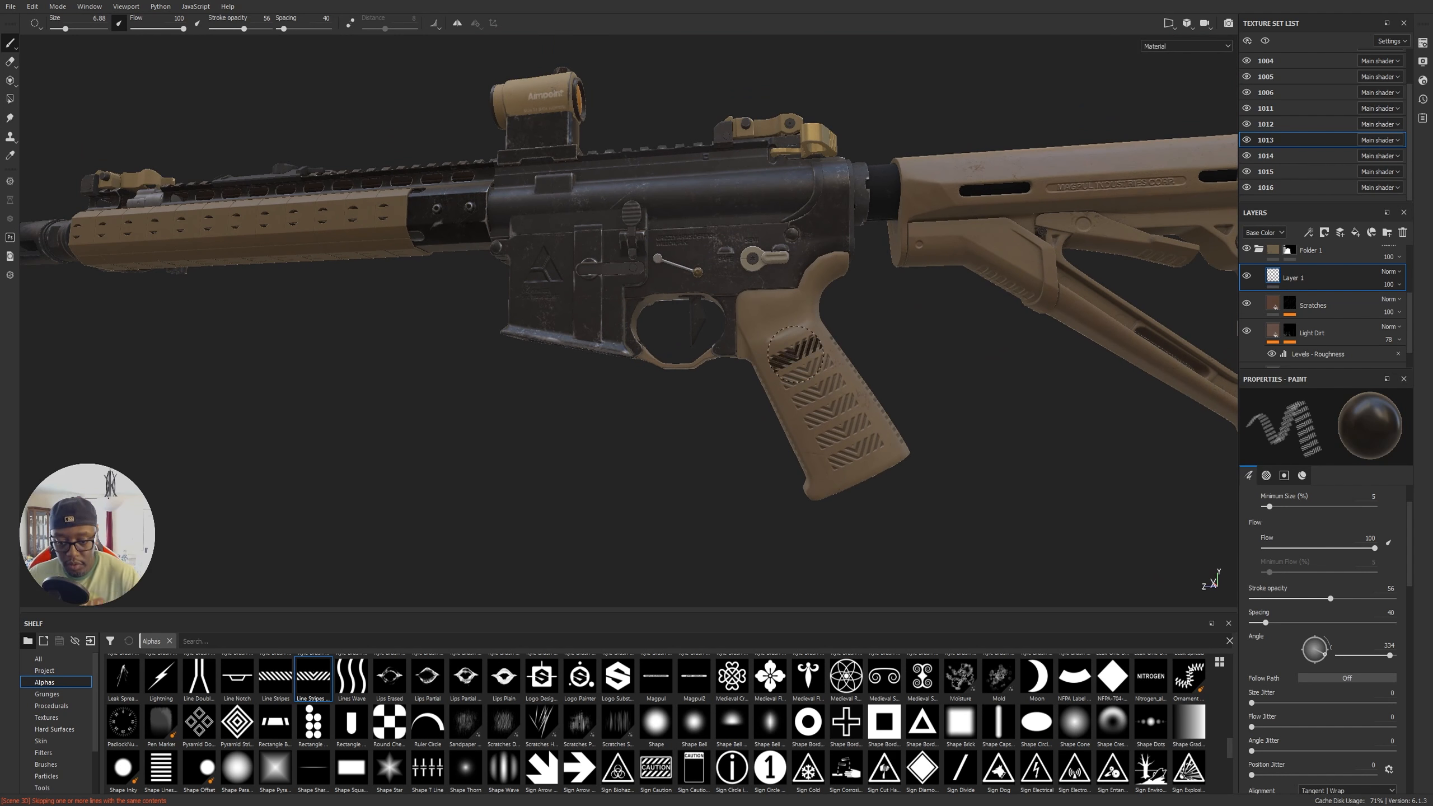
mouse_move(852, 416)
alt+mouse_down()
mouse_move(1117, 359)
mouse_move(1384, 361)
mouse_move(705, 376)
alt+mouse_up()
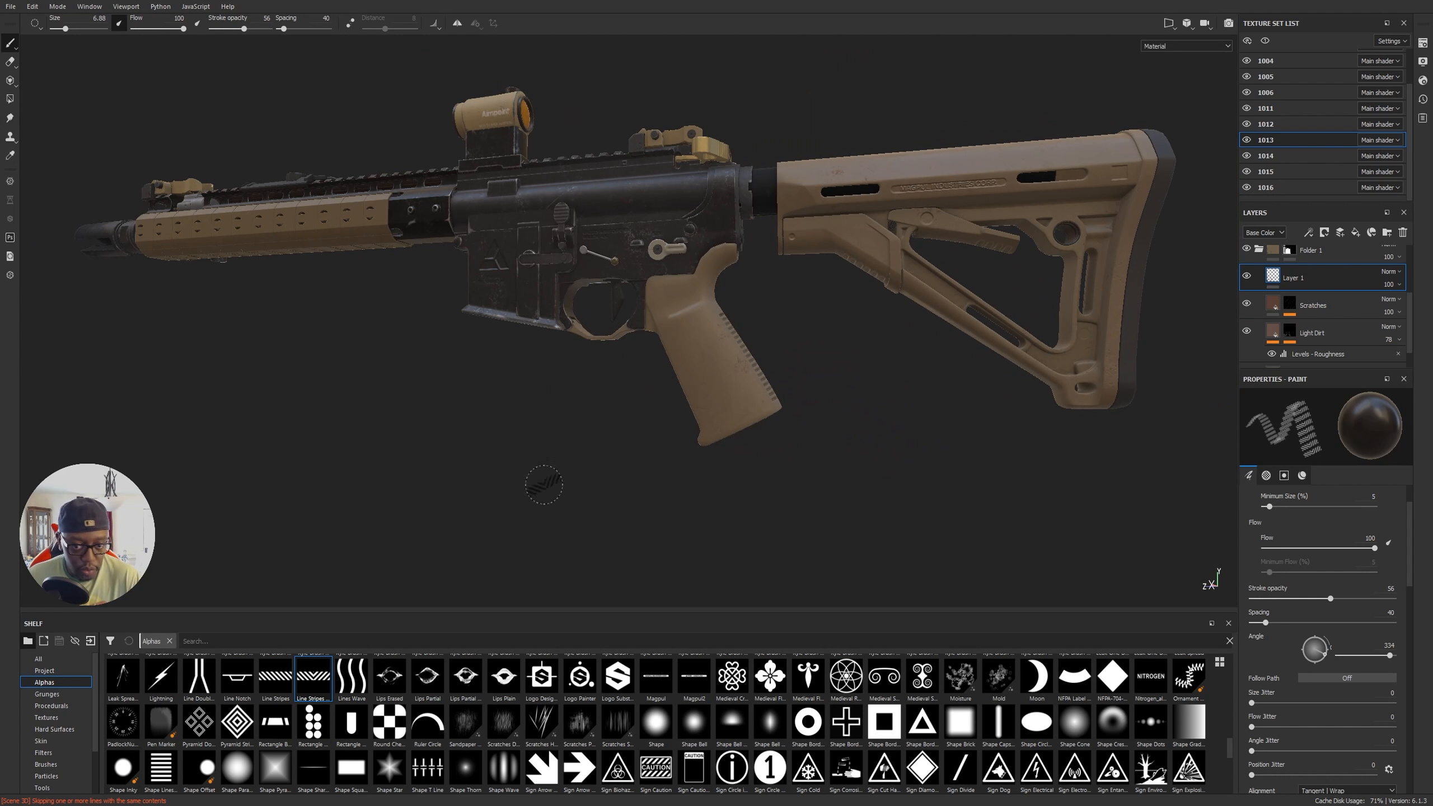
Step: Browse the alphas and choose Triangle Split for the paint brush
scroll(1010, 707, up, 5)
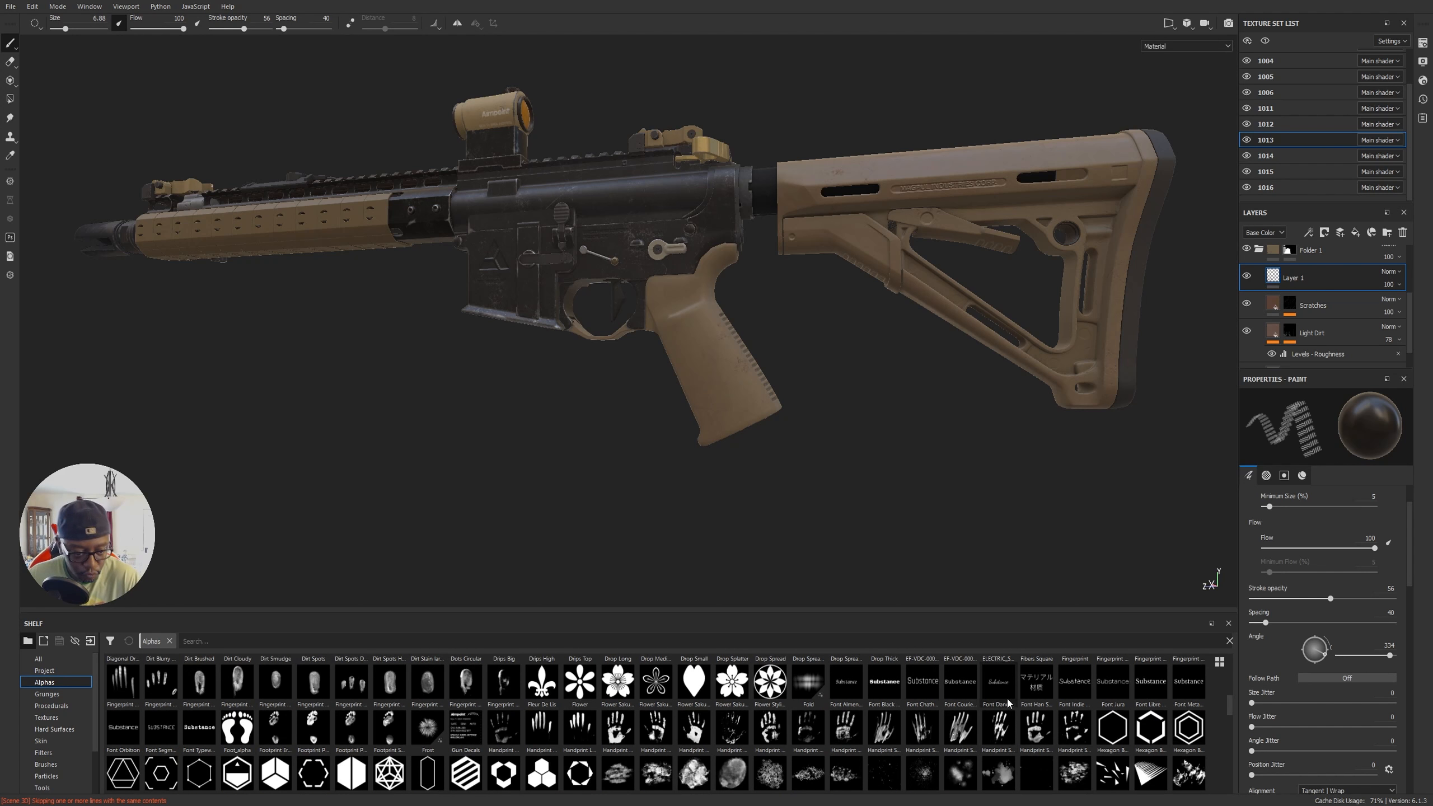
scroll(988, 709, up, 5)
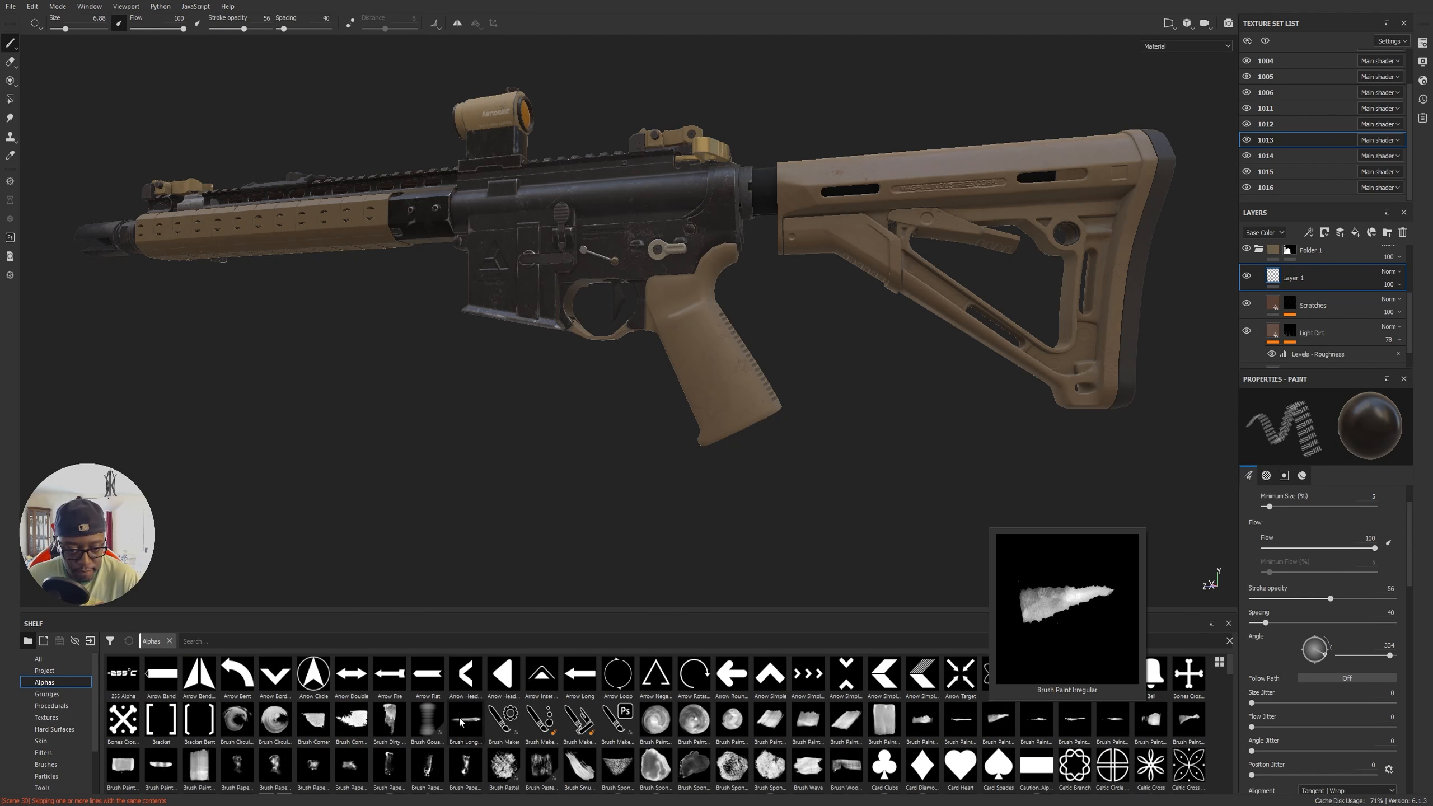
alt+drag(848, 389, 633, 421)
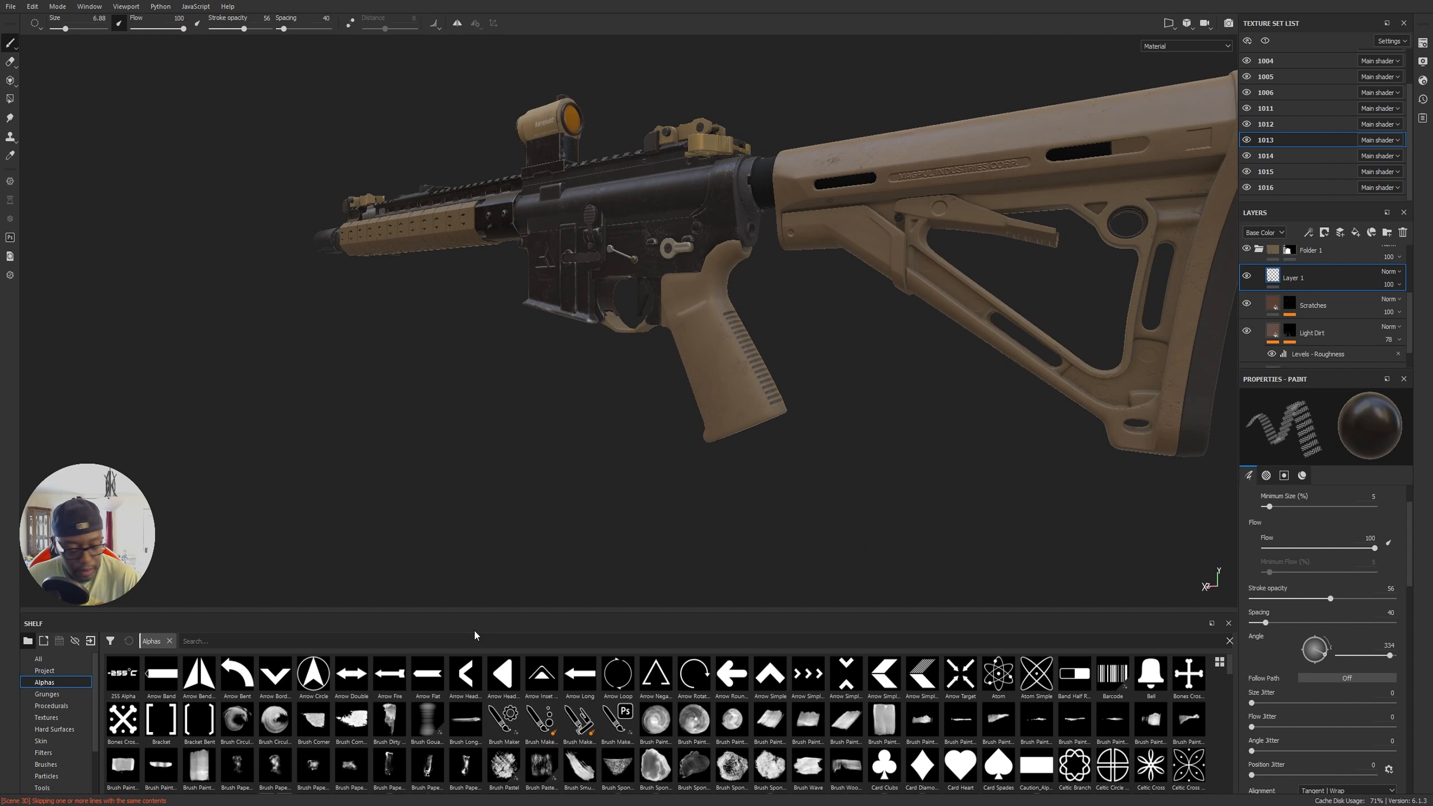
scroll(559, 720, down, 10)
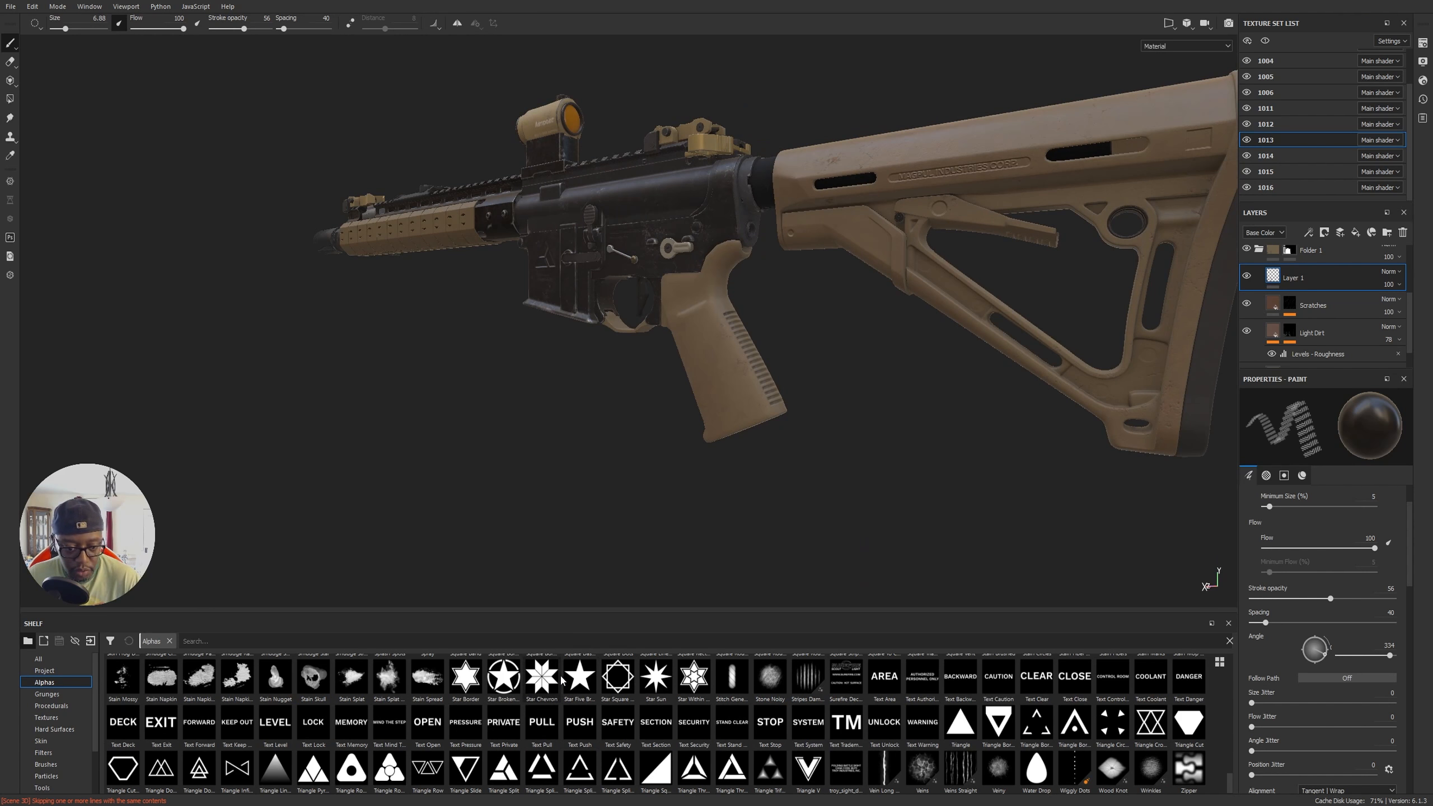
click(503, 768)
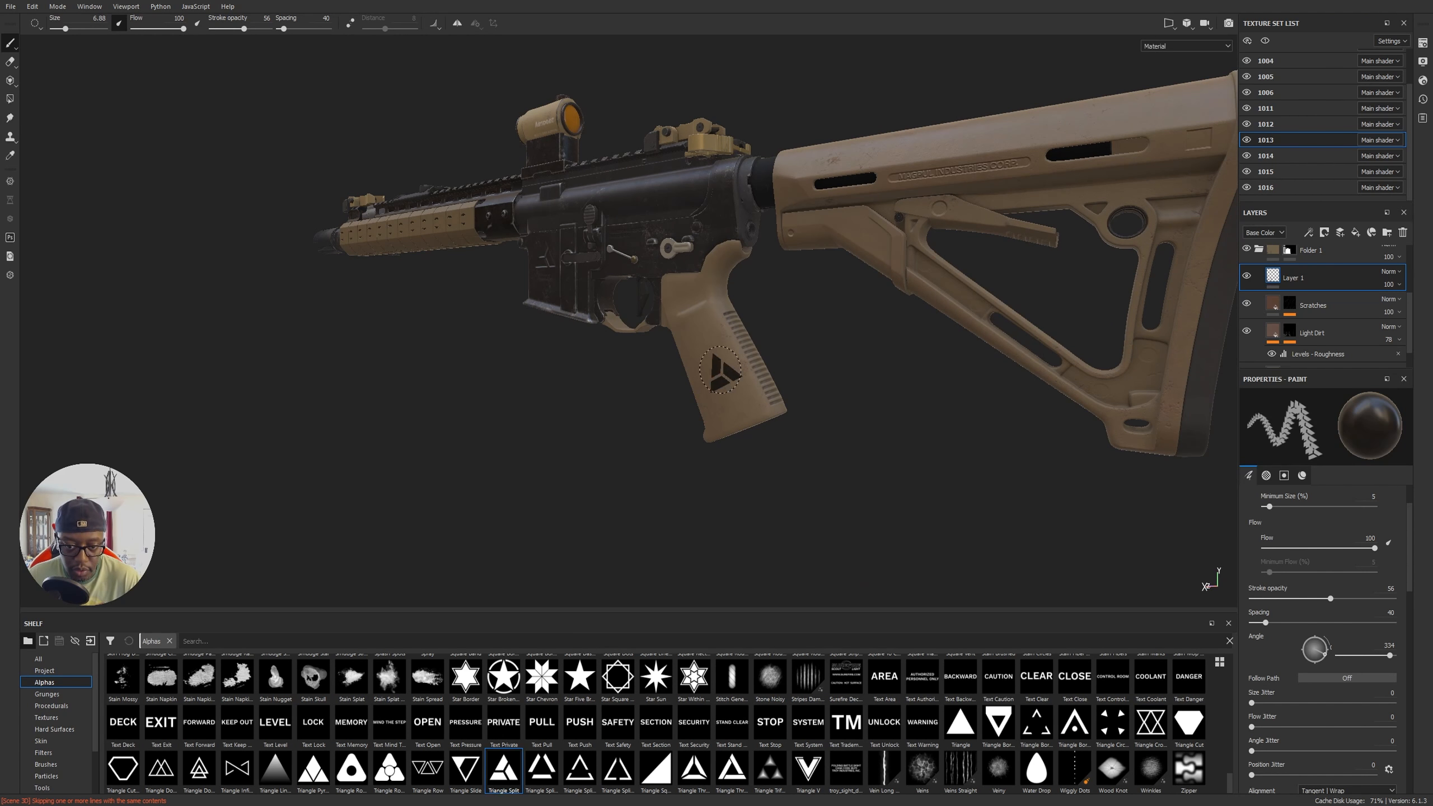
Step: Enable symmetry and stamp the Triangle Split shape on the lower side of the grip at brush size 8.42
scroll(711, 395, up, 5)
scroll(718, 382, up, 3)
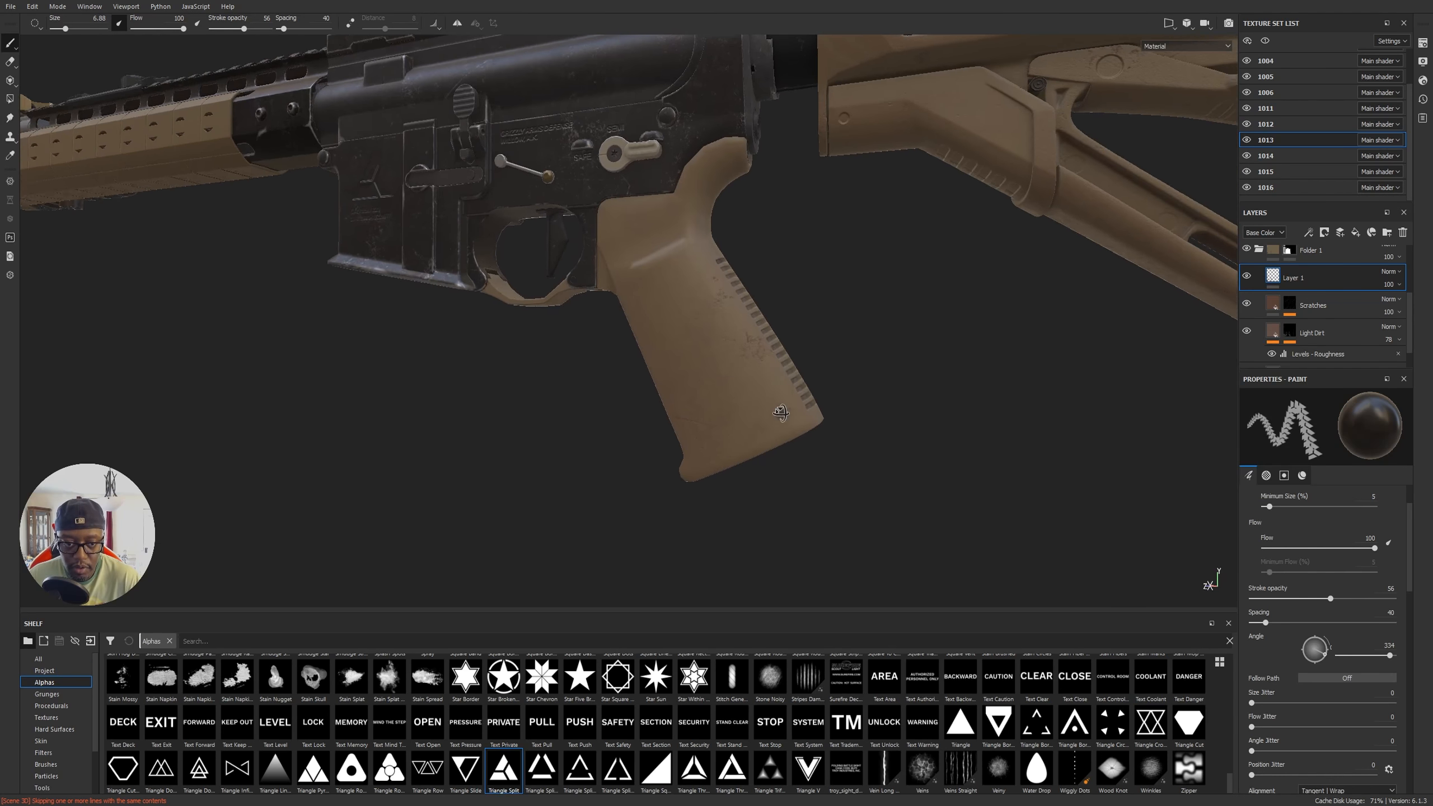
mouse_move(870, 486)
alt+mouse_down()
mouse_move(1097, 470)
mouse_move(729, 506)
mouse_move(903, 512)
mouse_move(857, 528)
alt+mouse_up()
click(734, 392)
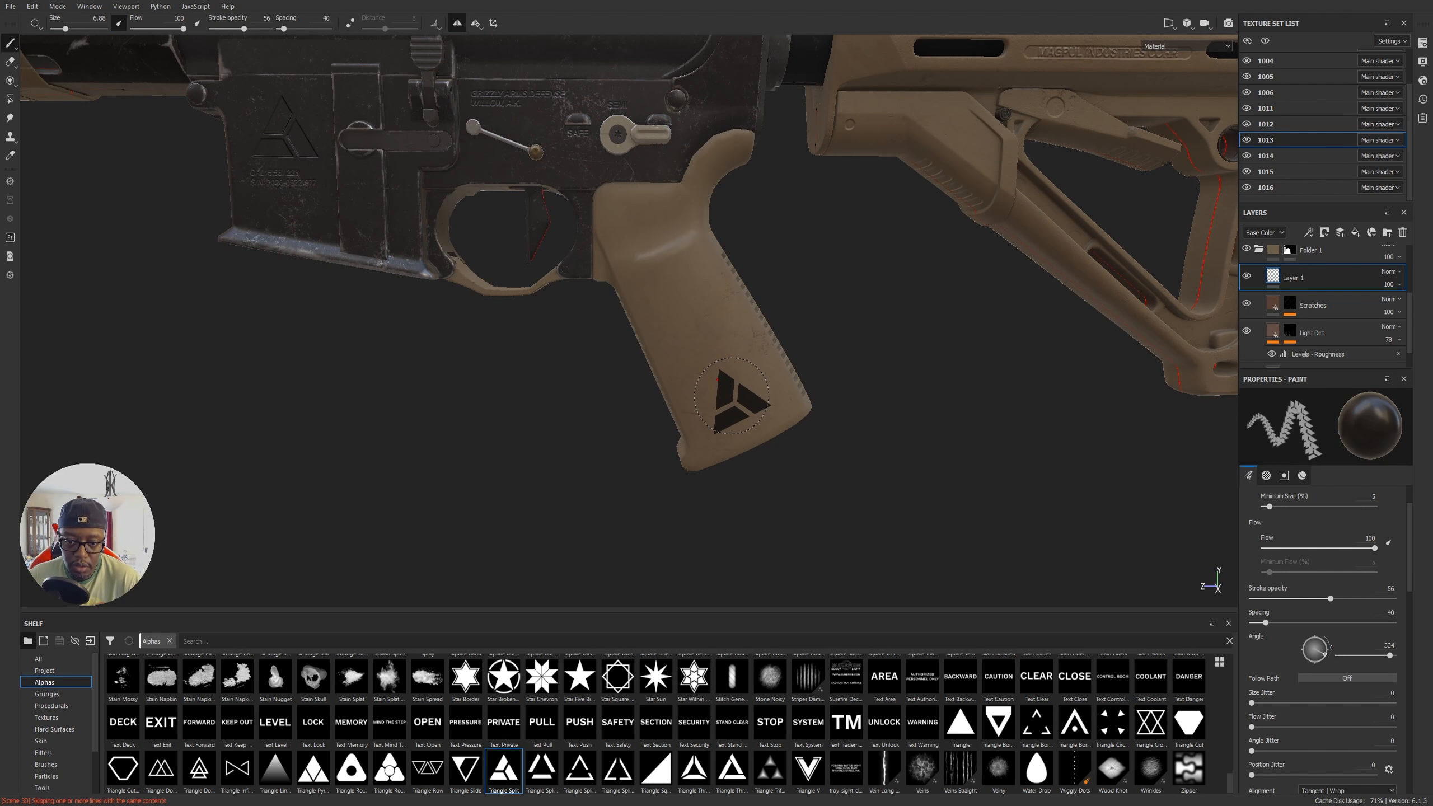
ctrl+right_drag(716, 356, 732, 356)
click(728, 394)
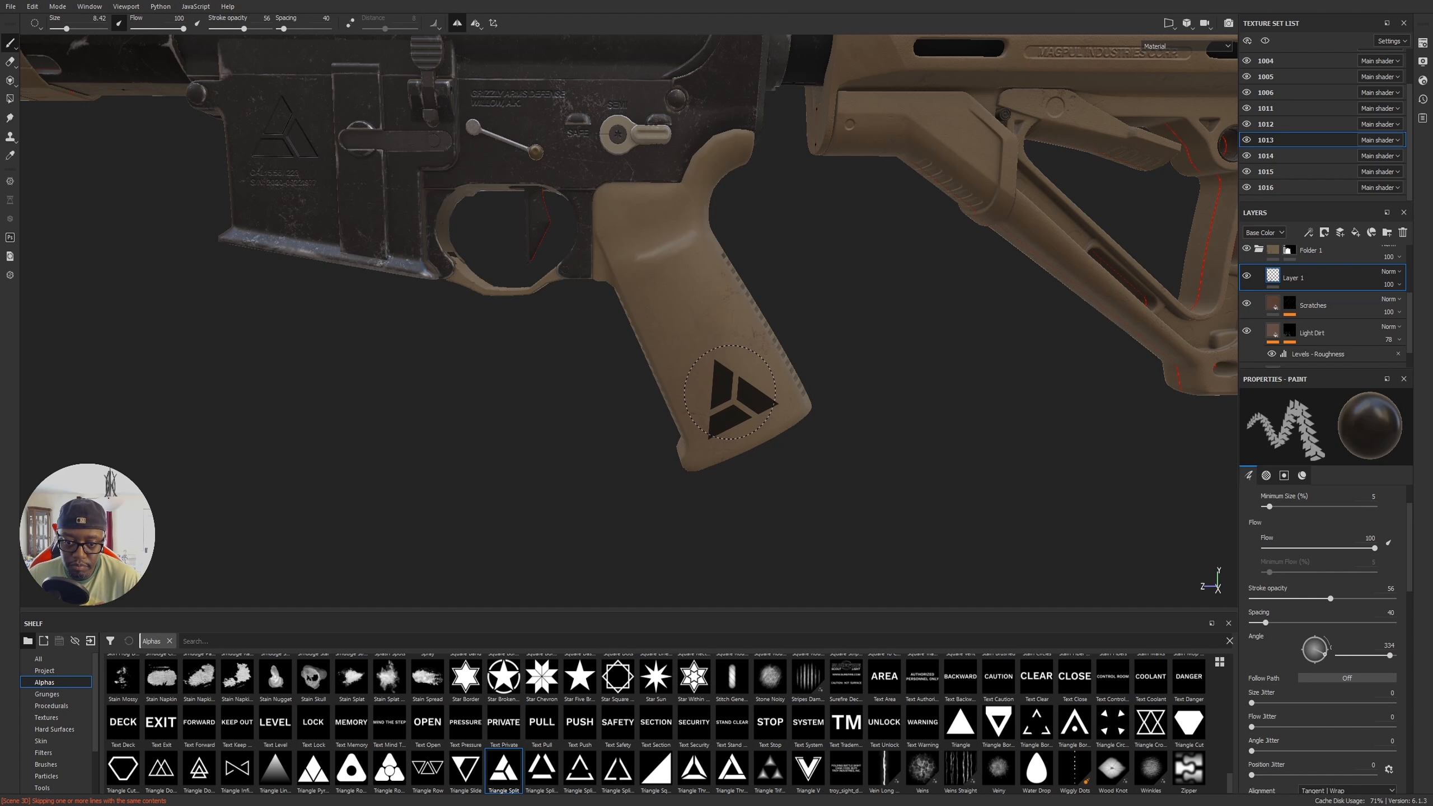
Step: Check the stamped triangle on the grip in a side view of the whole rifle
alt+right_drag(930, 481, 362, 348)
alt+drag(362, 348, 388, 331)
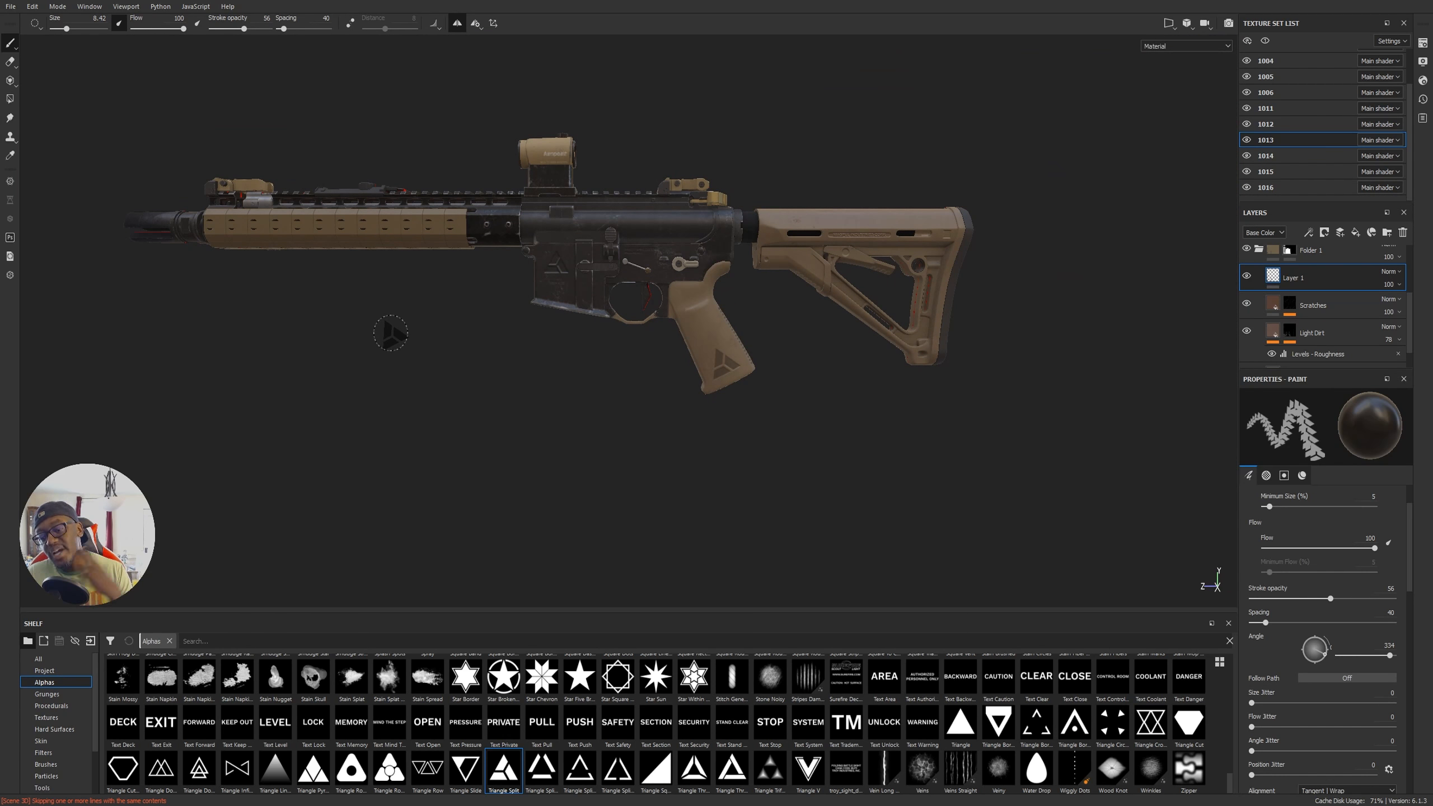
alt+middle_drag(731, 353, 715, 373)
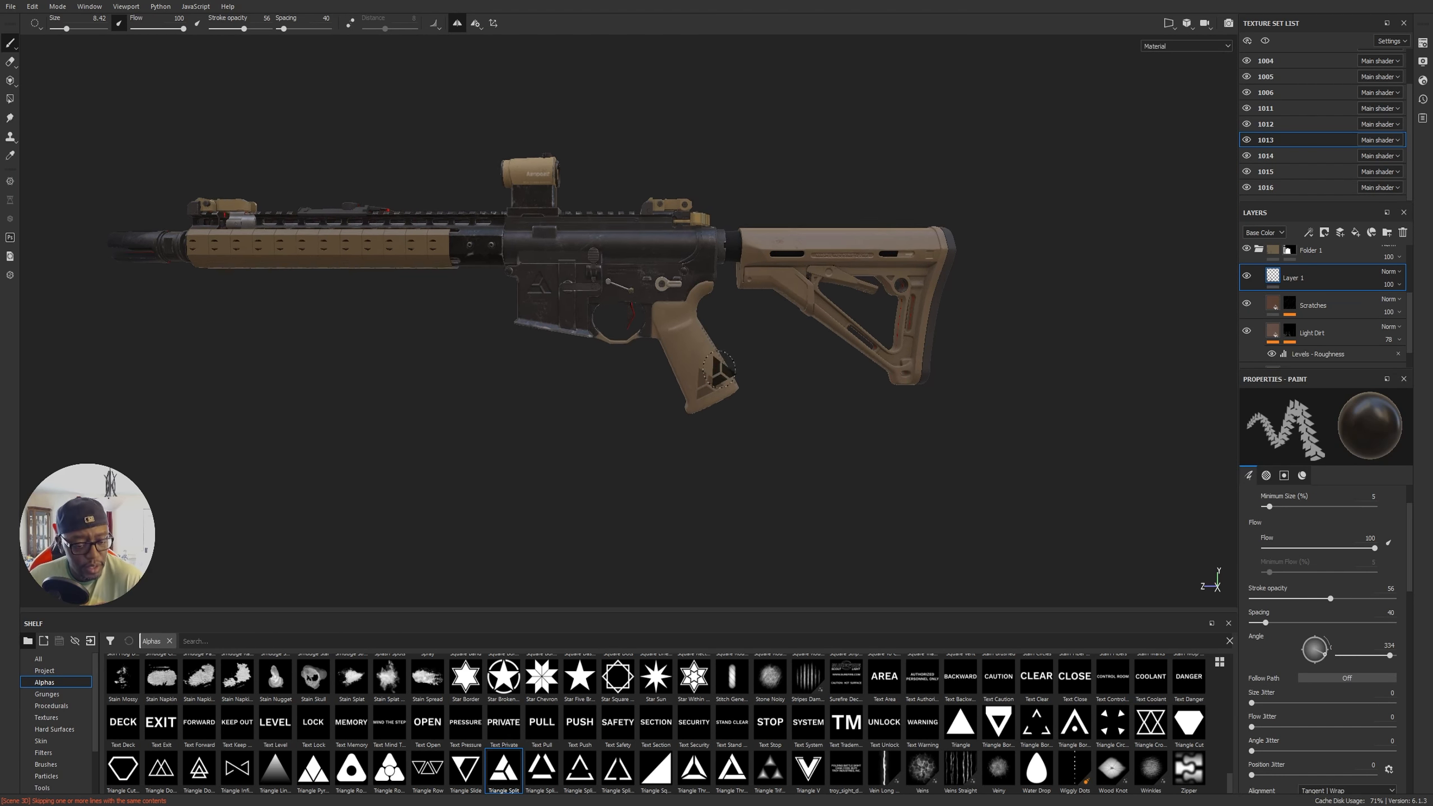
Step: Turn off the paint symmetry after viewing the stamped triangle on the grip
alt+right_drag(715, 373, 946, 391)
alt+middle_drag(842, 372, 880, 307)
alt+right_drag(880, 307, 908, 361)
mouse_move(909, 361)
alt+mouse_down()
mouse_move(457, 371)
mouse_move(953, 320)
mouse_move(912, 339)
alt+mouse_up()
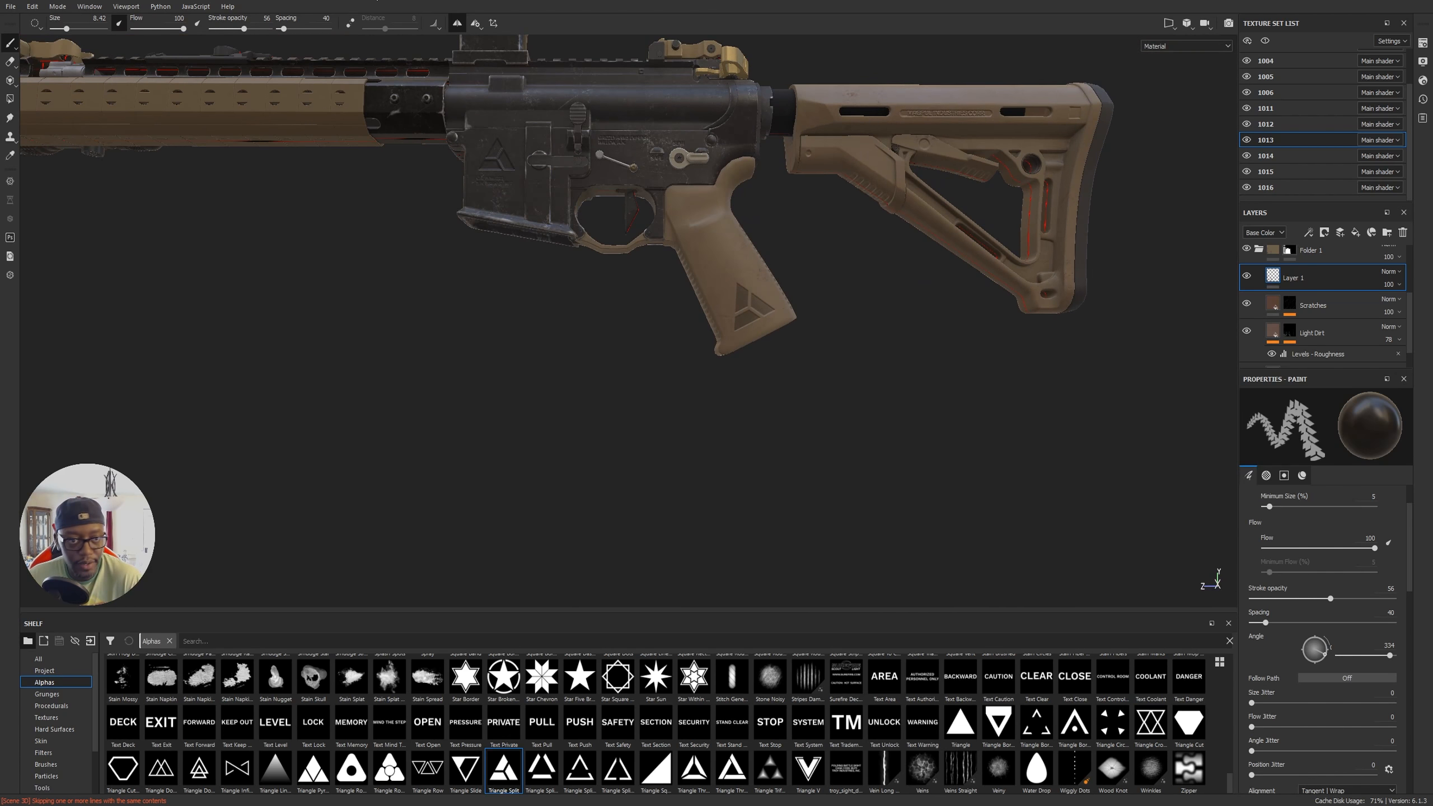
click(455, 29)
alt+middle_drag(803, 295, 772, 332)
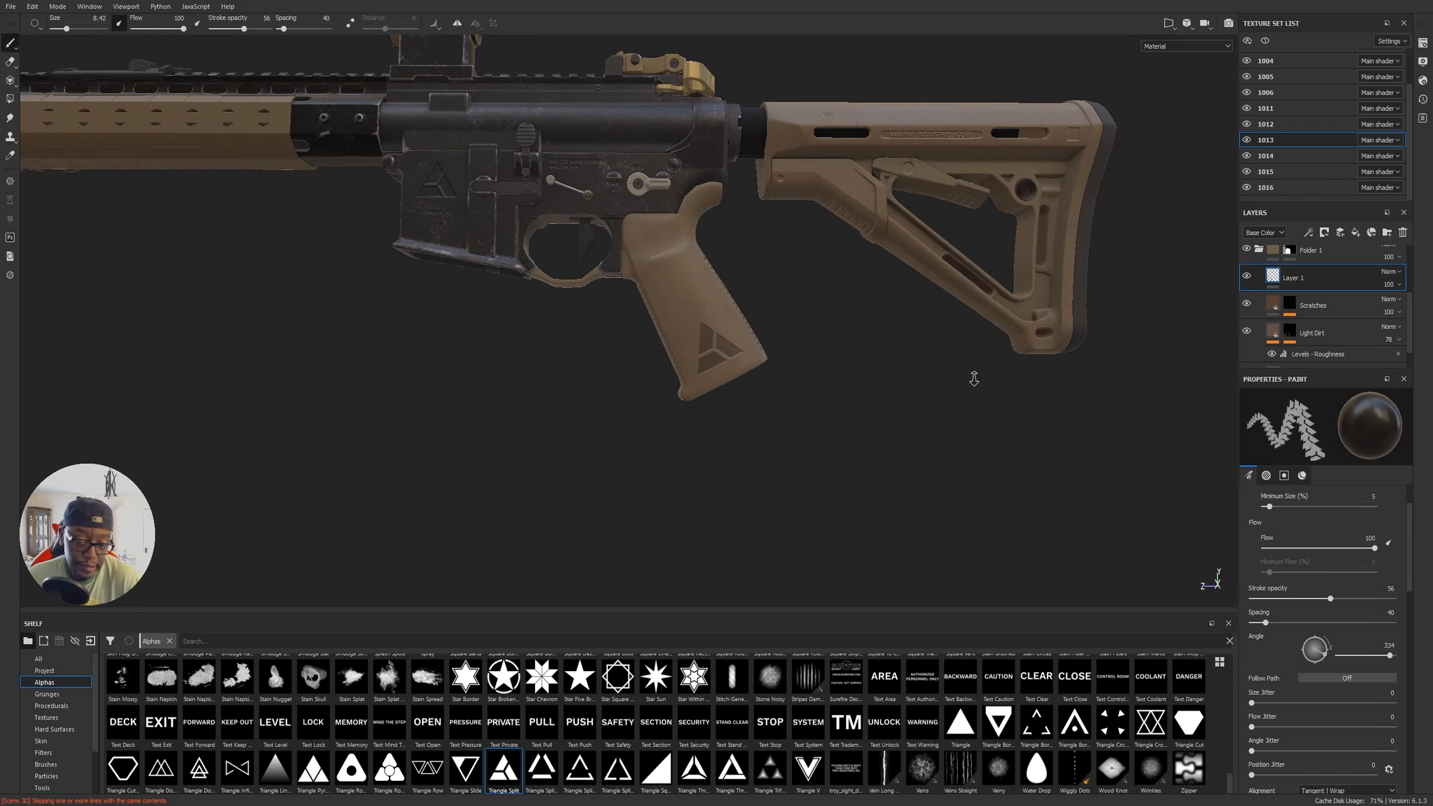
Step: Rename the grip's paint layer to Details and move it below Light Dirt, directly above FDE
alt+right_drag(835, 345, 1187, 303)
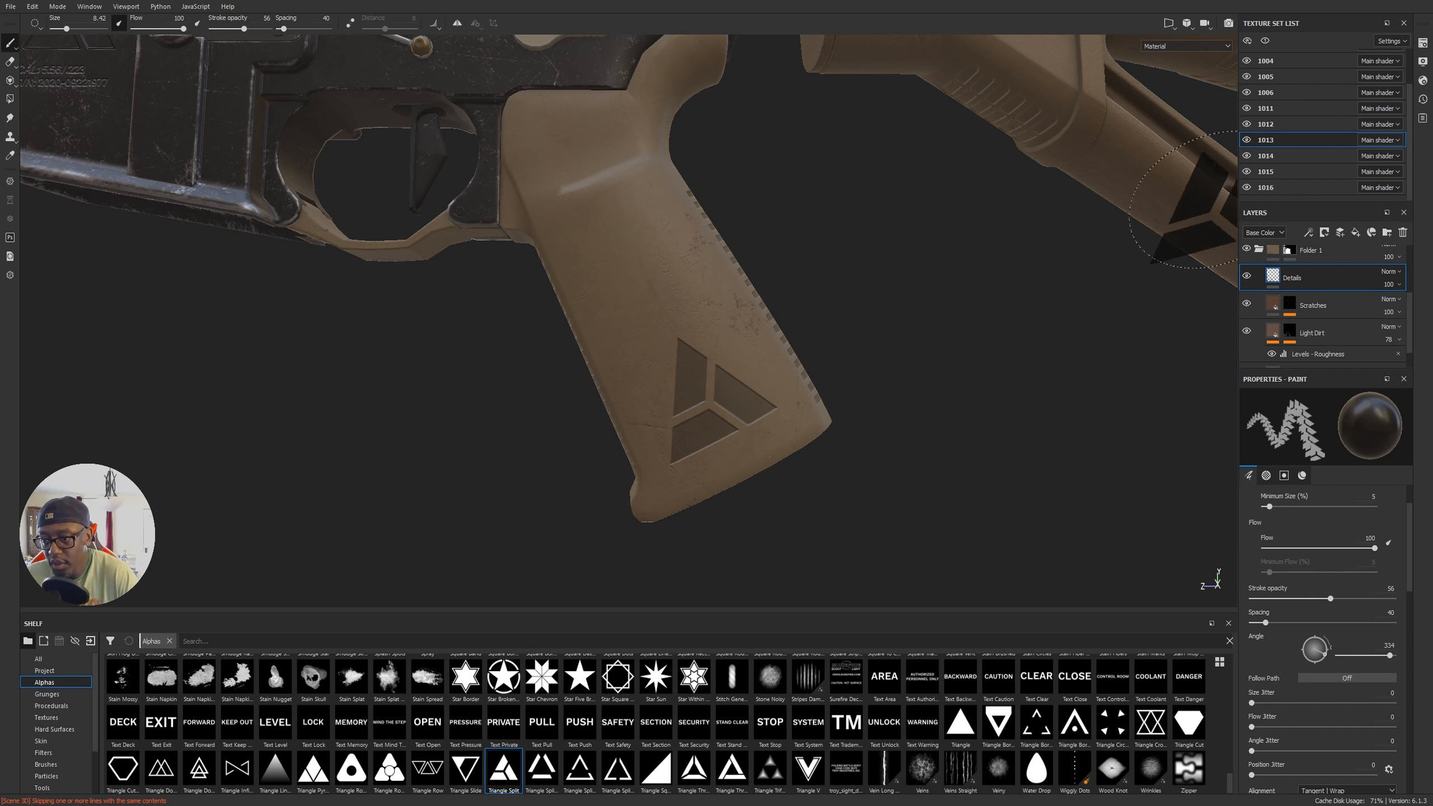
drag(1291, 278, 1292, 359)
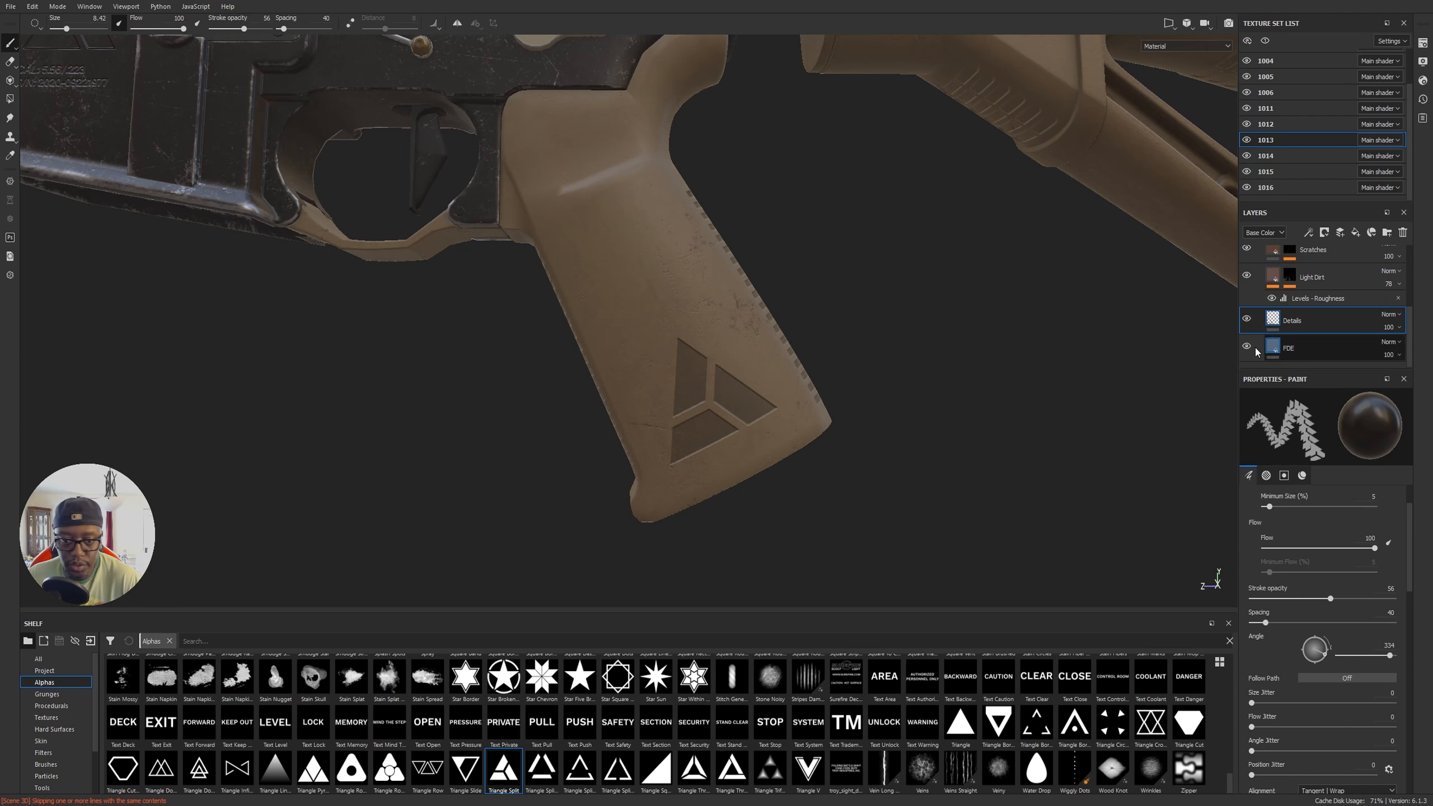
alt+drag(783, 359, 1315, 323)
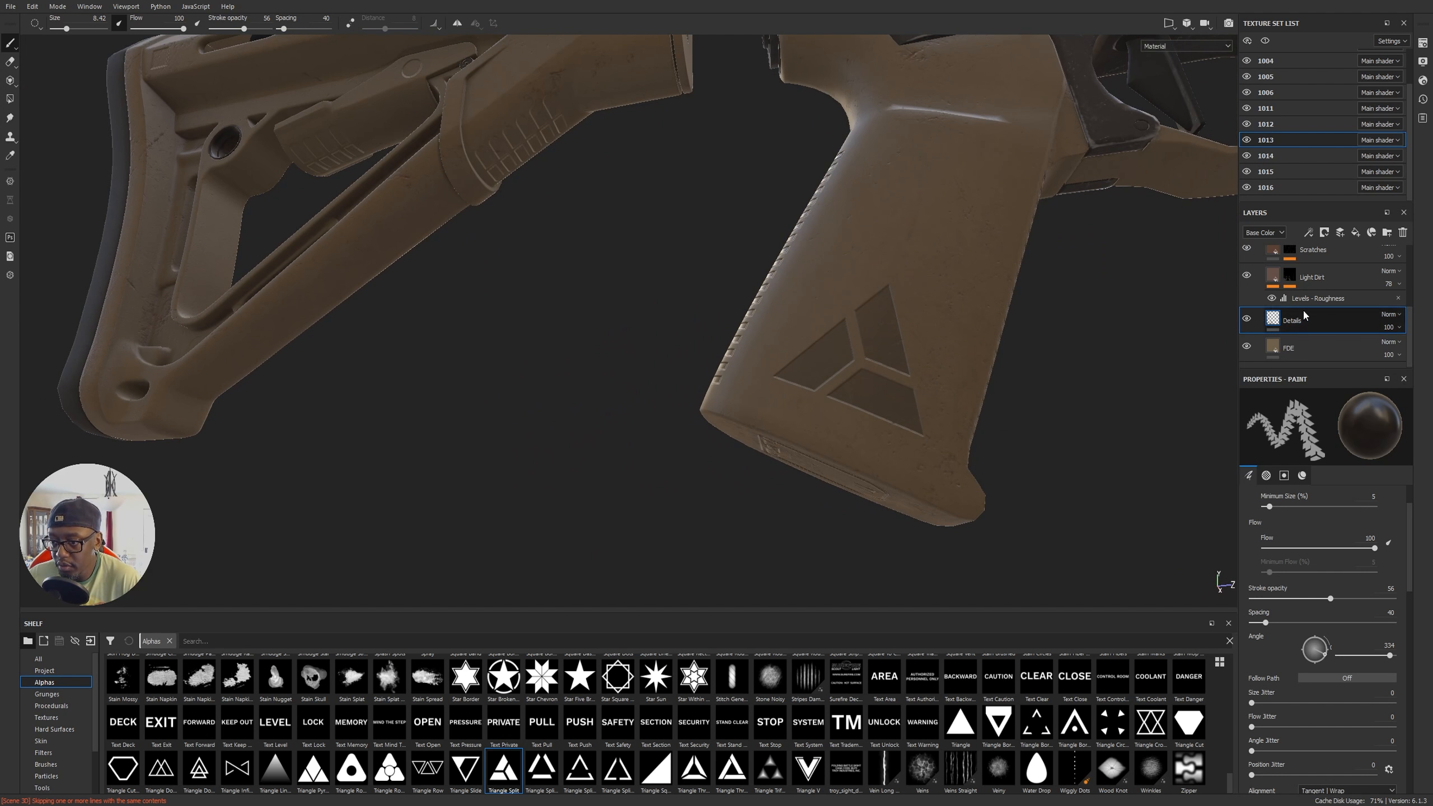
Step: Set Texture 2 to 0.98 in the Mask Editor of the Scratches layer
scroll(1304, 318, up, 1)
click(1278, 289)
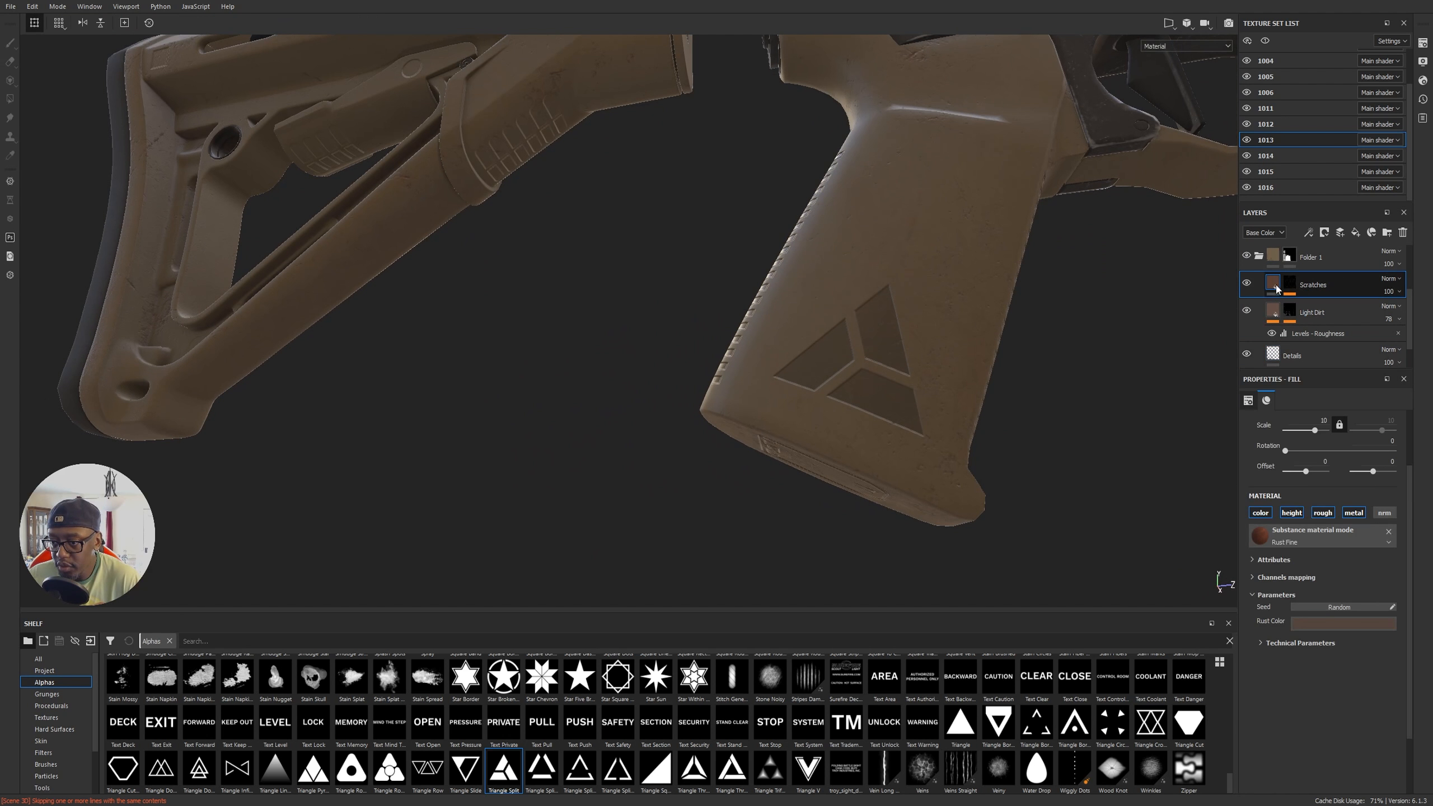
click(1289, 282)
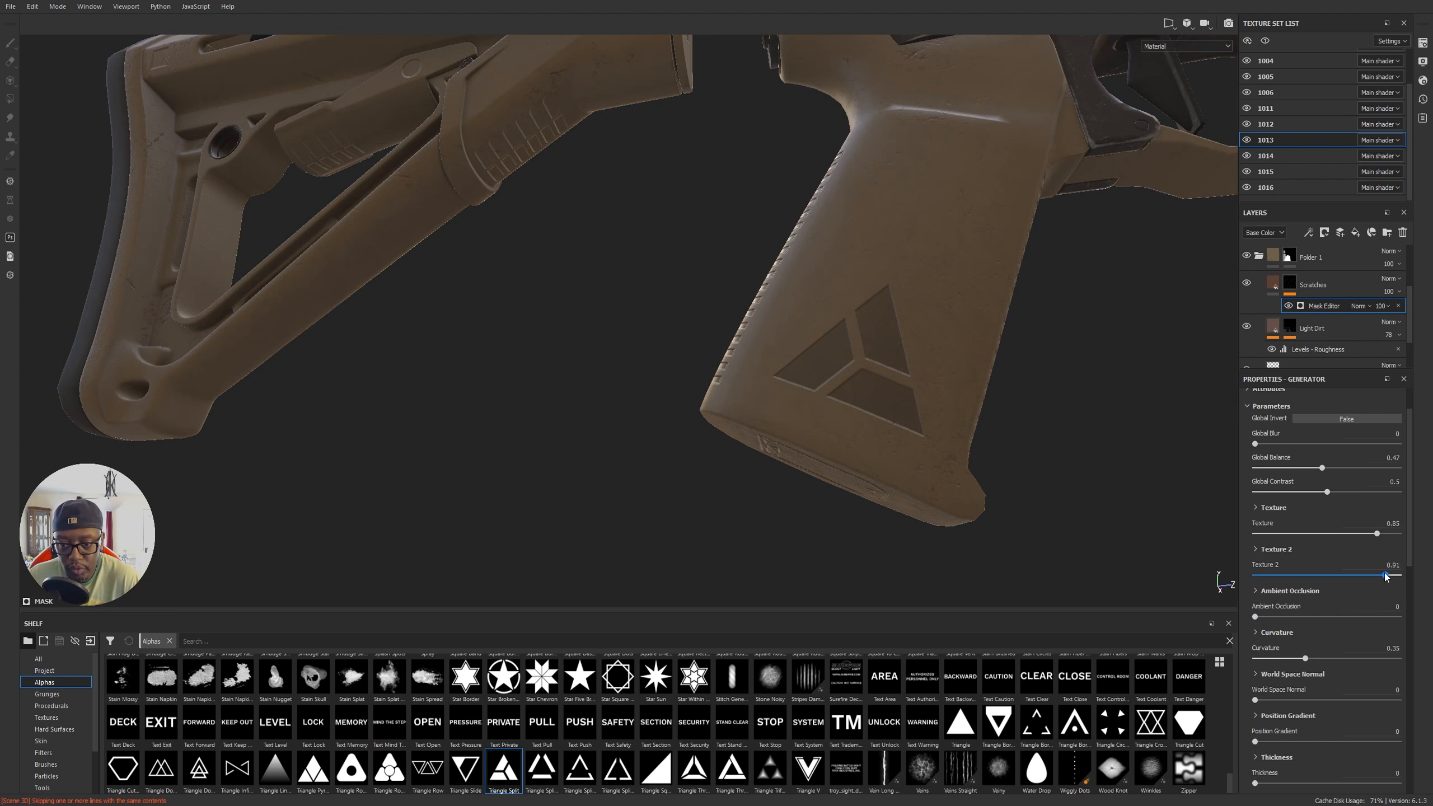
mouse_move(953, 393)
alt+mouse_down()
mouse_move(319, 355)
mouse_move(456, 394)
mouse_move(304, 278)
mouse_move(903, 374)
mouse_move(931, 393)
alt+mouse_up()
scroll(985, 412, down, 3)
alt+drag(694, 271, 649, 206)
alt+middle_drag(880, 384, 700, 315)
scroll(678, 310, up, 2)
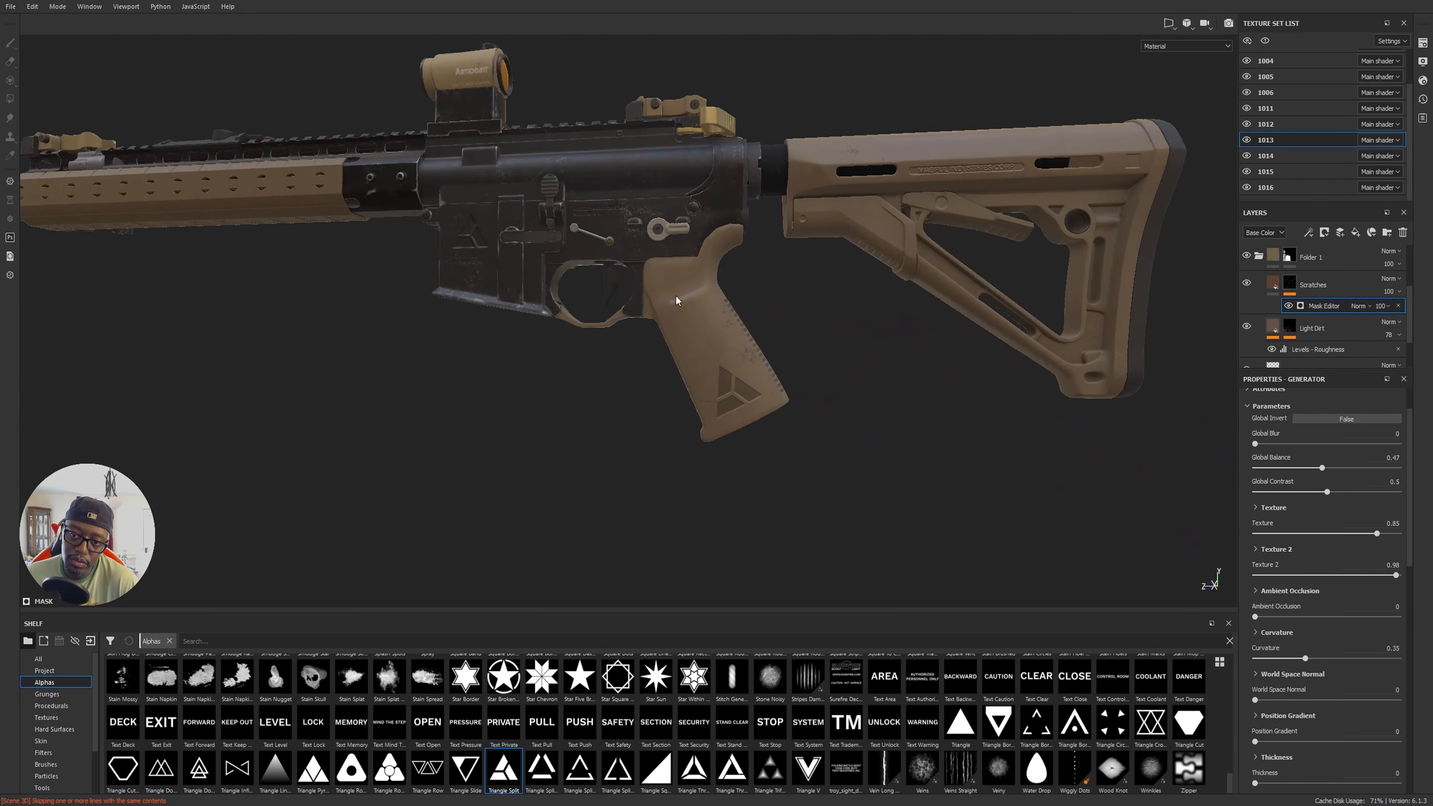
Step: Examine the grip and the underside of the trigger guard, switching Folder 1 off and on for comparison
alt+drag(678, 311, 671, 261)
alt+middle_drag(673, 263, 398, 233)
alt+drag(418, 229, 620, 358)
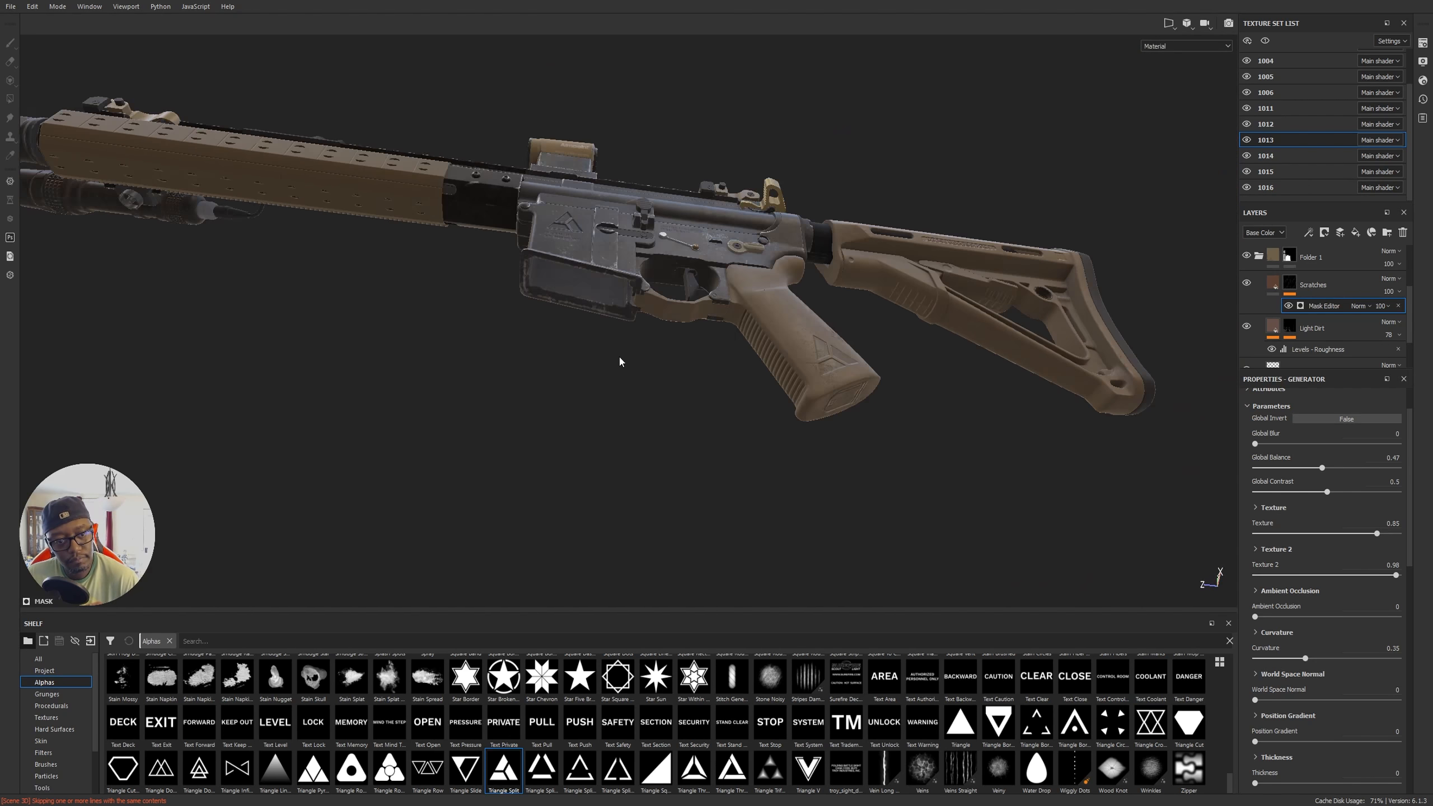
alt+right_drag(621, 358, 595, 305)
alt+drag(595, 305, 783, 338)
alt+drag(453, 314, 745, 317)
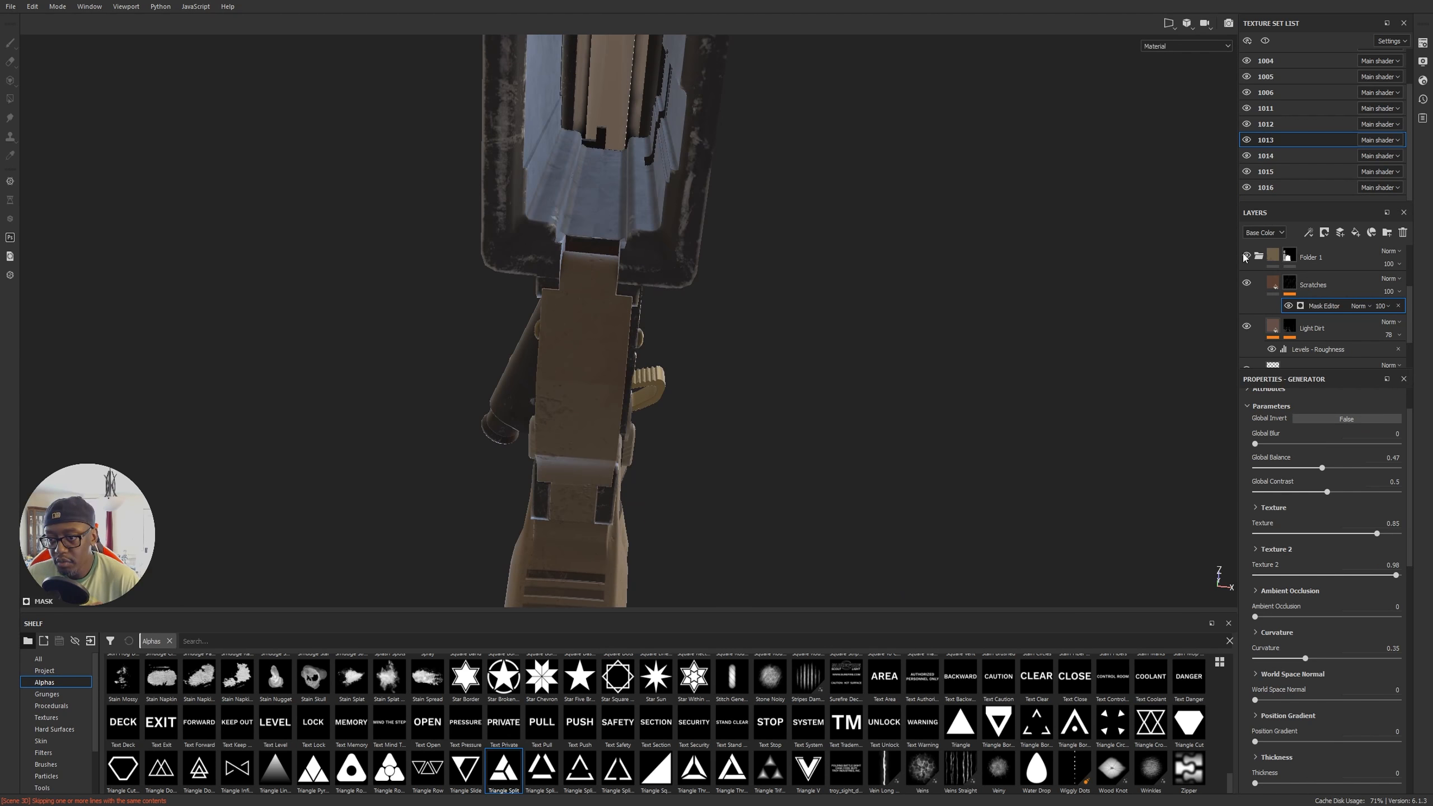
click(1246, 257)
click(1246, 257)
Step: On the Details layer, stamp the Triangle Split shape on the trigger guard's underside with brush angle 0 and size 3.12
mouse_move(864, 368)
alt+mouse_down()
mouse_move(832, 320)
mouse_move(866, 291)
mouse_move(937, 291)
alt+mouse_up()
scroll(1292, 346, down, 1)
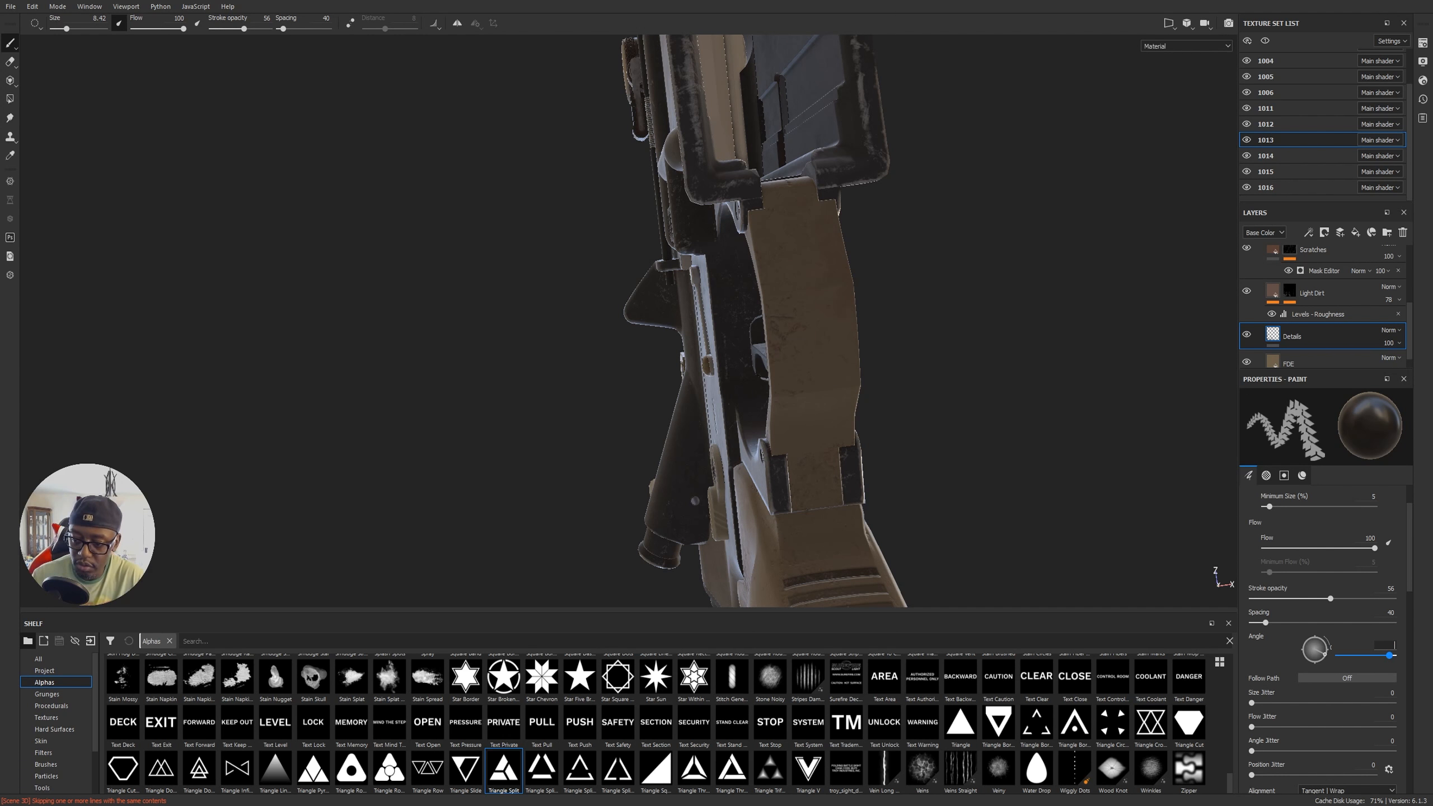
key(Return)
ctrl+right_drag(829, 318, 808, 318)
alt+drag(832, 317, 903, 297)
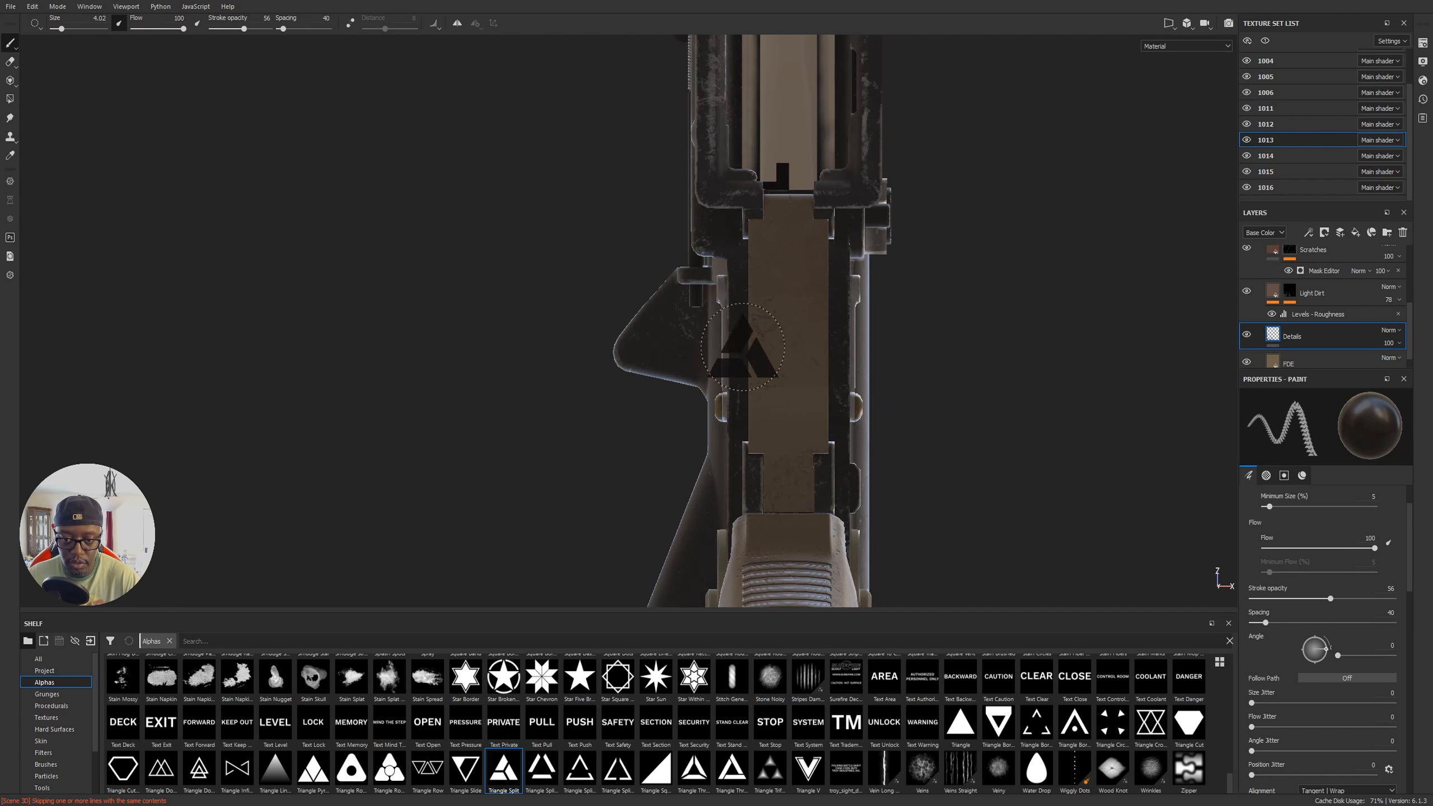
ctrl+right_drag(795, 342, 789, 341)
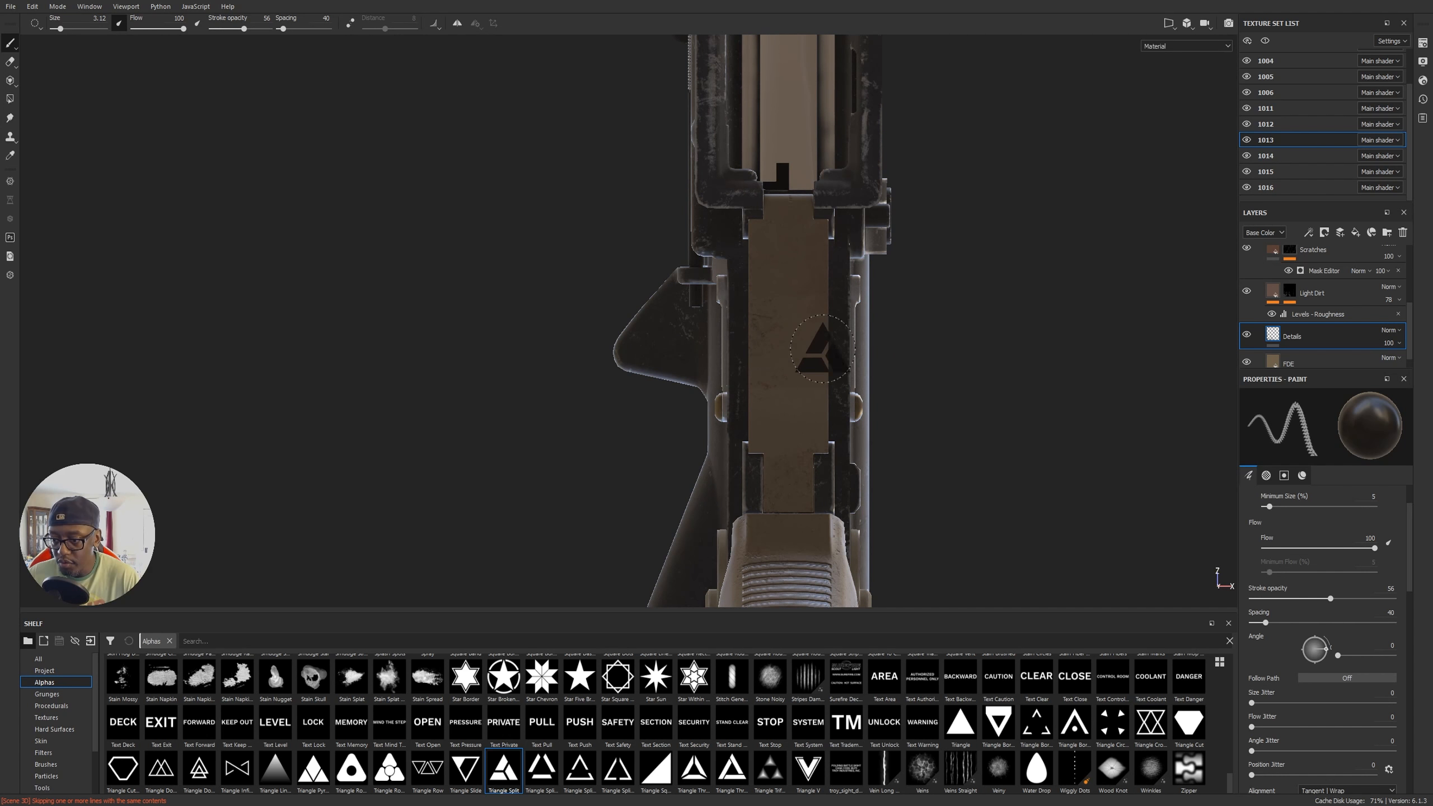
click(1302, 475)
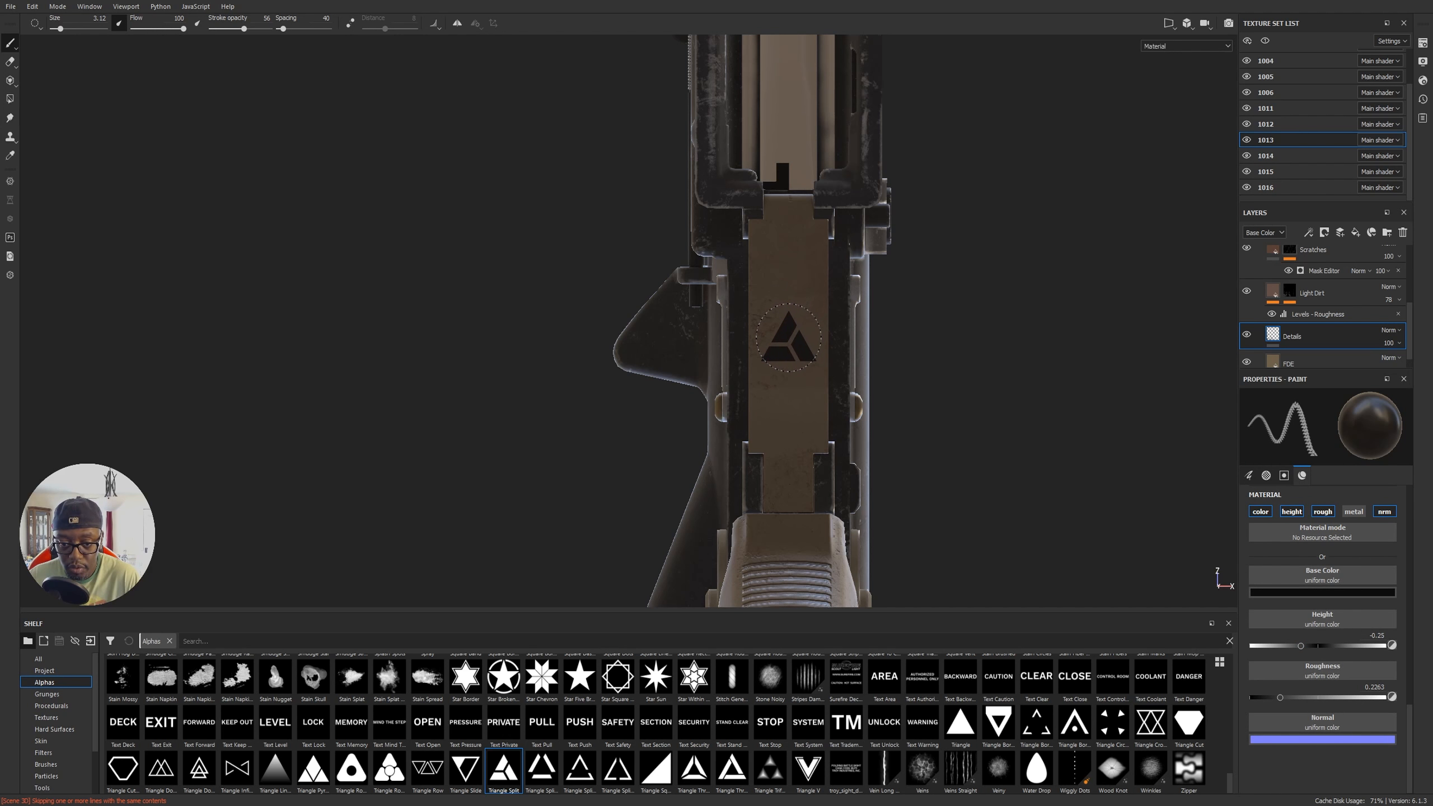
click(789, 337)
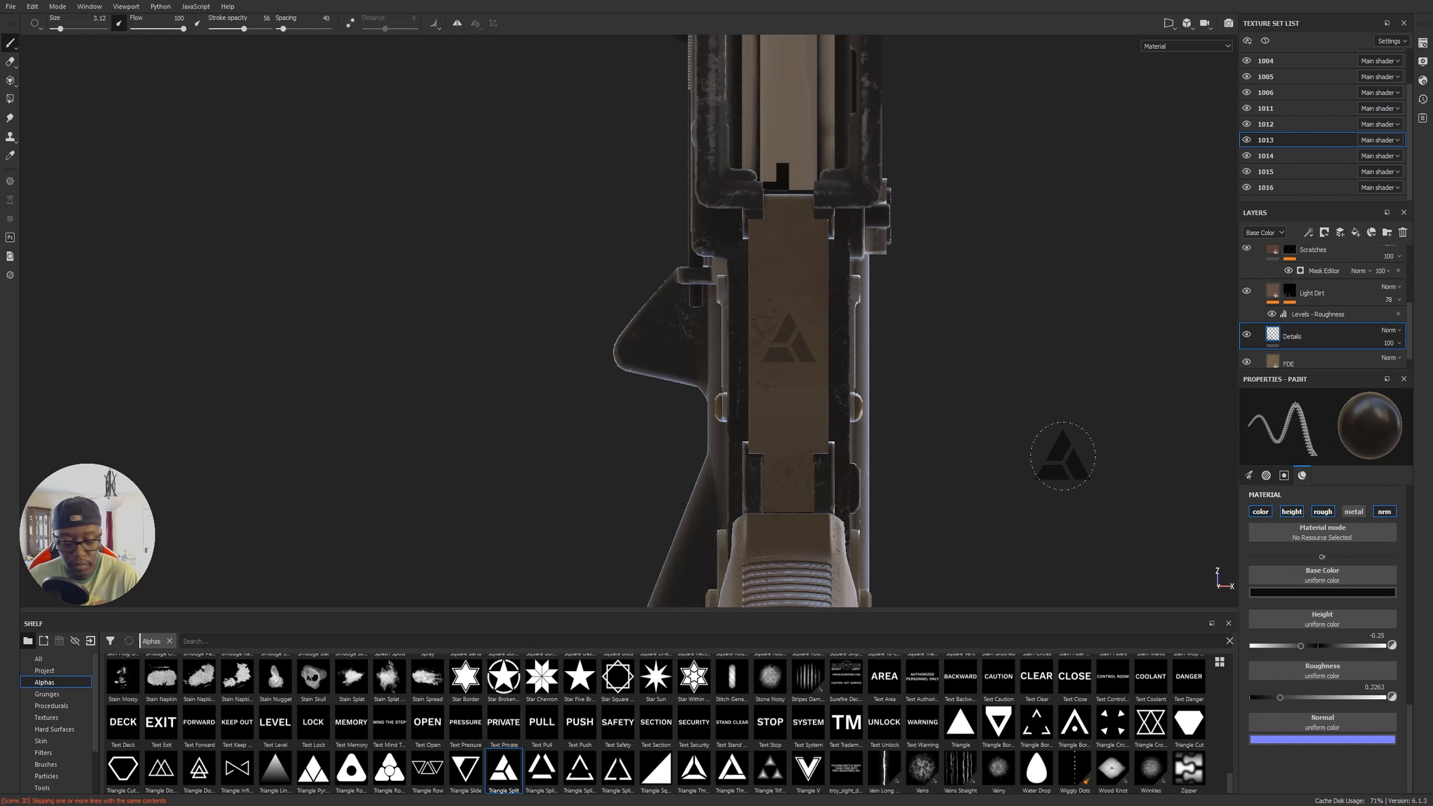
Step: Add a Paint effect above the Mask Editor in the Scratches layer's mask
alt+drag(1058, 463, 1092, 464)
mouse_move(889, 422)
alt+mouse_down()
mouse_move(870, 479)
mouse_move(805, 445)
mouse_move(873, 541)
mouse_move(377, 311)
mouse_move(342, 401)
mouse_move(716, 512)
mouse_move(818, 512)
mouse_move(636, 425)
mouse_move(689, 458)
mouse_move(803, 489)
mouse_move(777, 512)
mouse_move(722, 522)
mouse_move(929, 556)
mouse_move(912, 566)
mouse_move(672, 502)
mouse_move(792, 569)
mouse_move(772, 594)
alt+mouse_up()
alt+right_drag(764, 491, 1160, 547)
mouse_move(1160, 548)
alt+mouse_down()
mouse_move(949, 496)
mouse_move(982, 491)
alt+mouse_up()
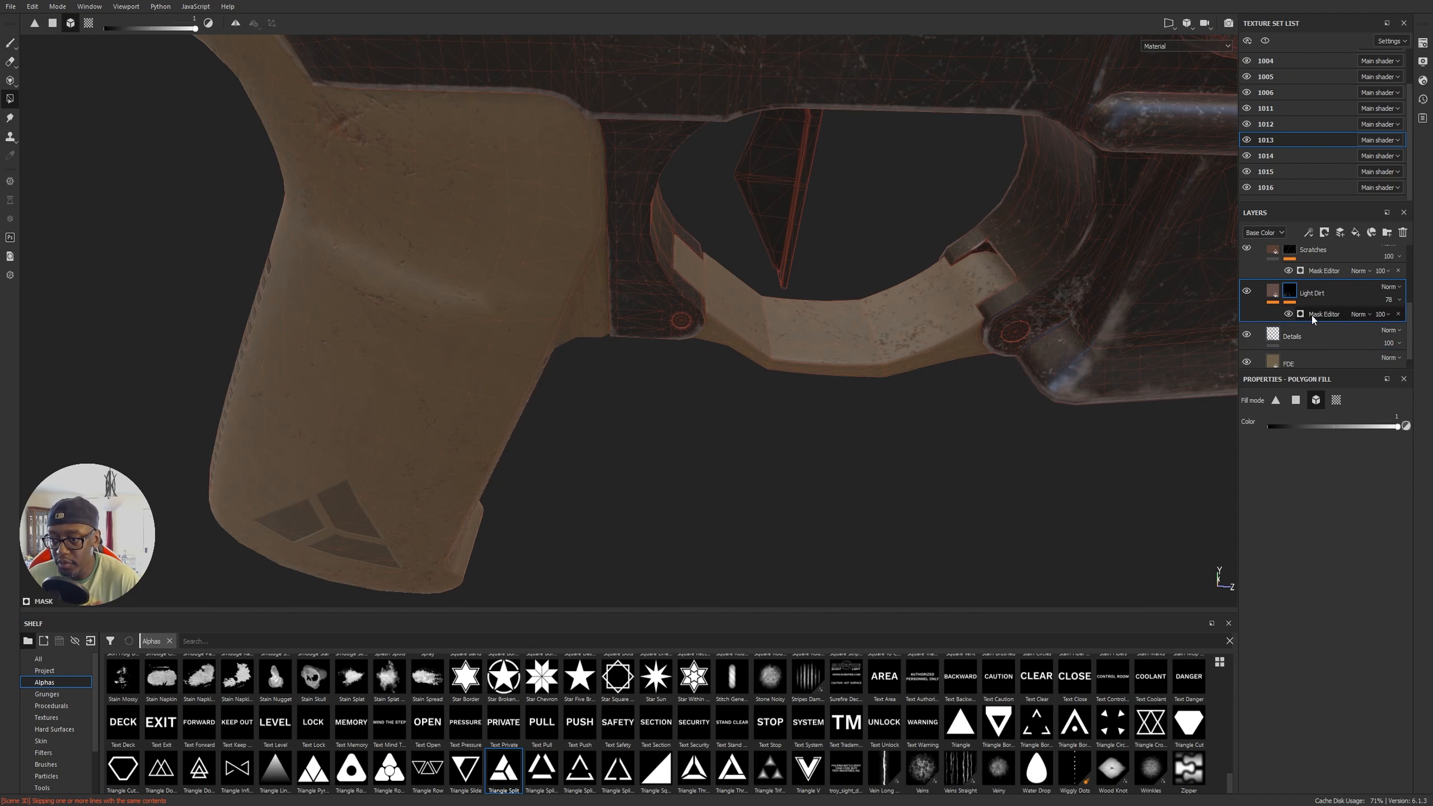
click(1313, 274)
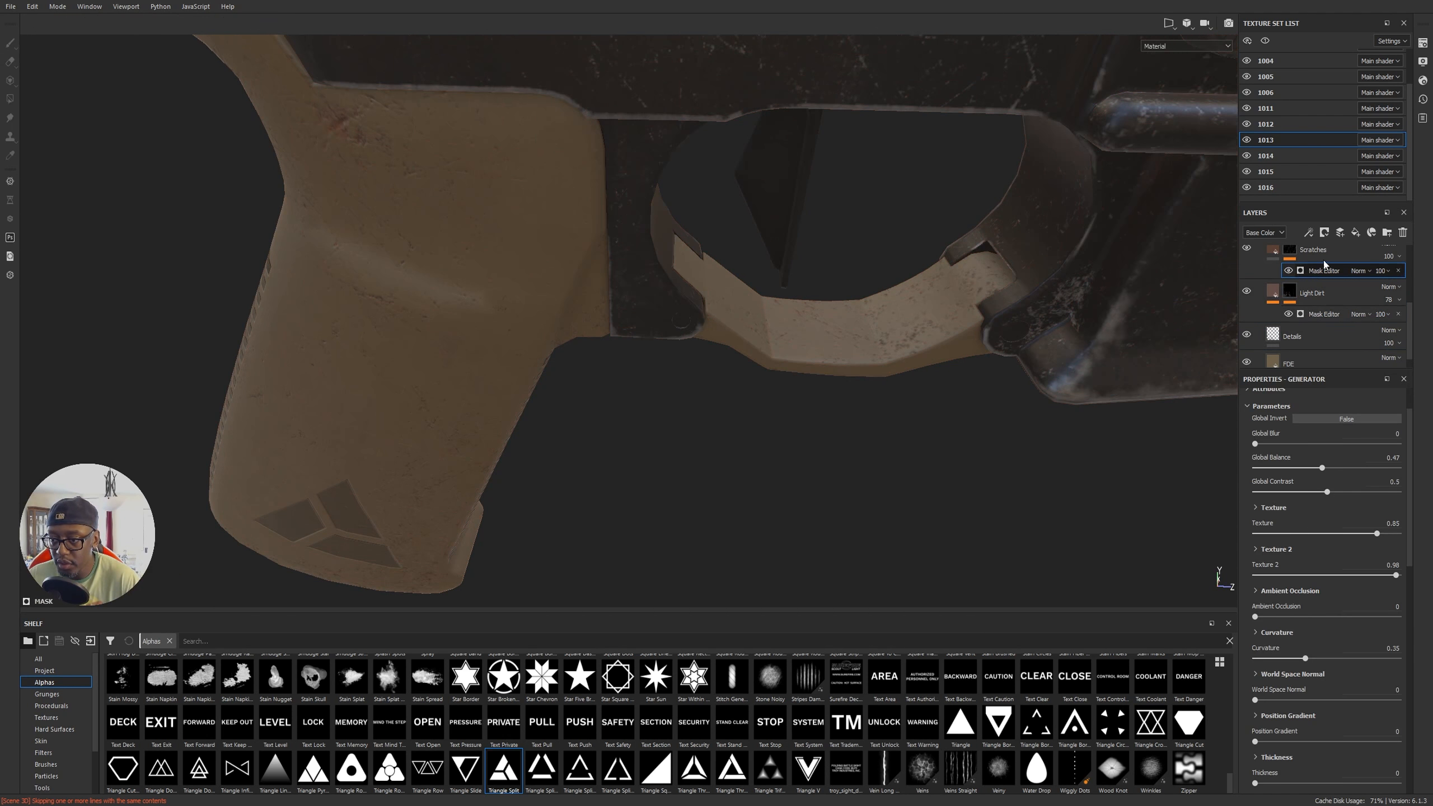
click(1309, 233)
click(1336, 263)
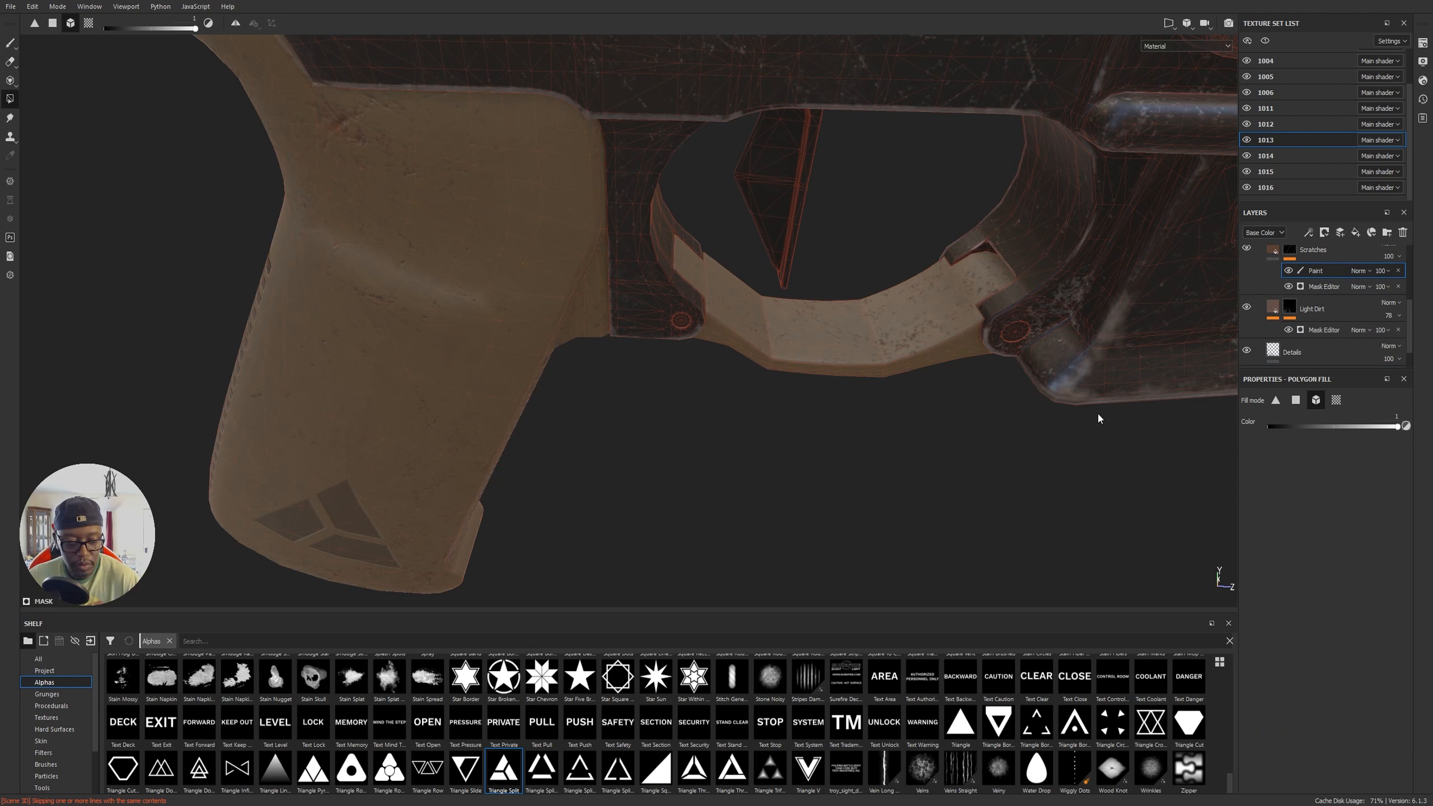
Step: Paint out the scratches on the trigger guard in the Scratches mask using grayscale 0
key(1)
alt+middle_drag(952, 327, 839, 424)
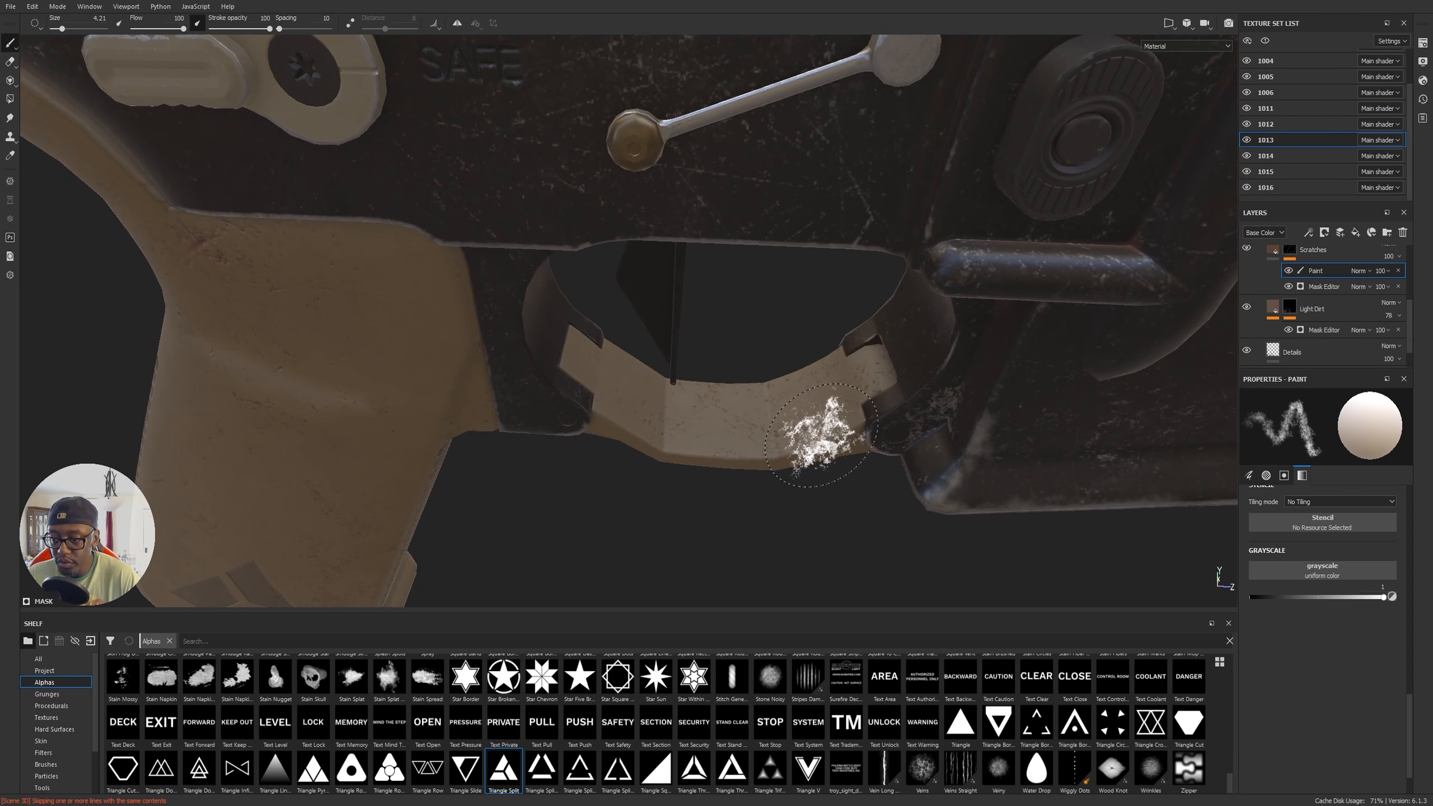
key(x)
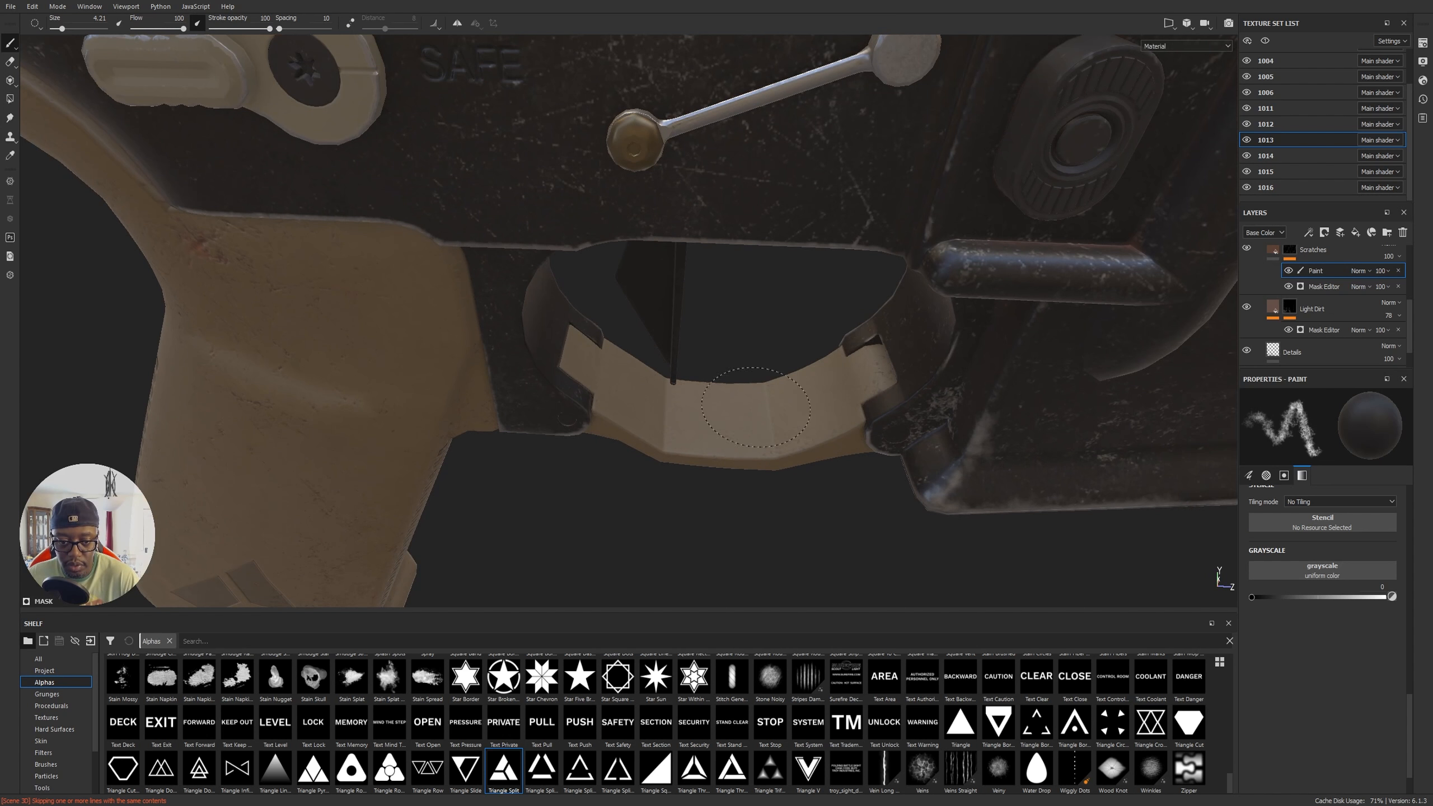
mouse_move(705, 412)
mouse_down()
mouse_move(751, 512)
mouse_move(789, 508)
mouse_up()
alt+middle_drag(790, 509, 530, 316)
mouse_move(601, 415)
alt+mouse_down()
mouse_move(733, 446)
mouse_move(657, 431)
alt+mouse_up()
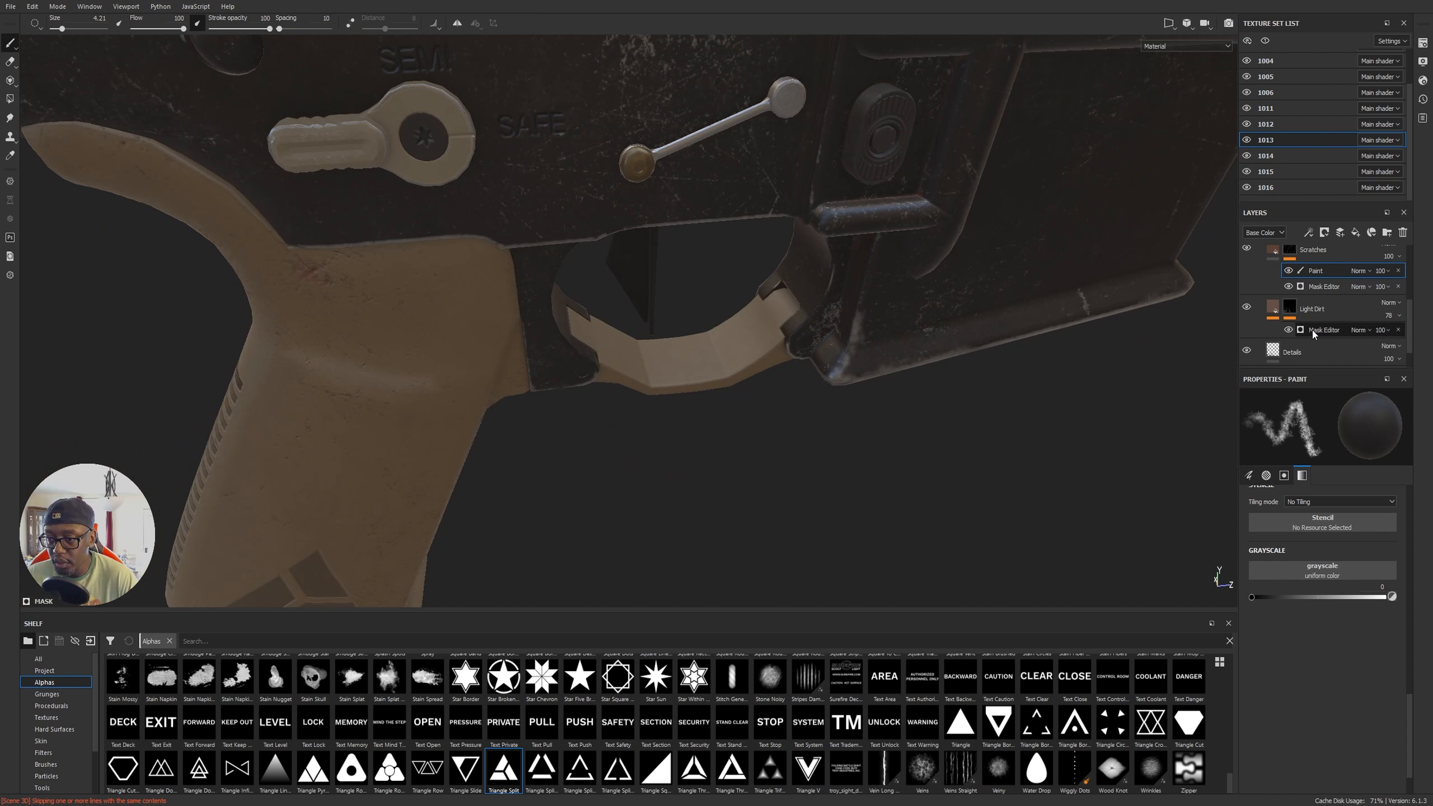
Step: Add a Paint effect to the Light Dirt mask, try painting dirt on the trigger guard in white, and undo the stroke
click(1308, 233)
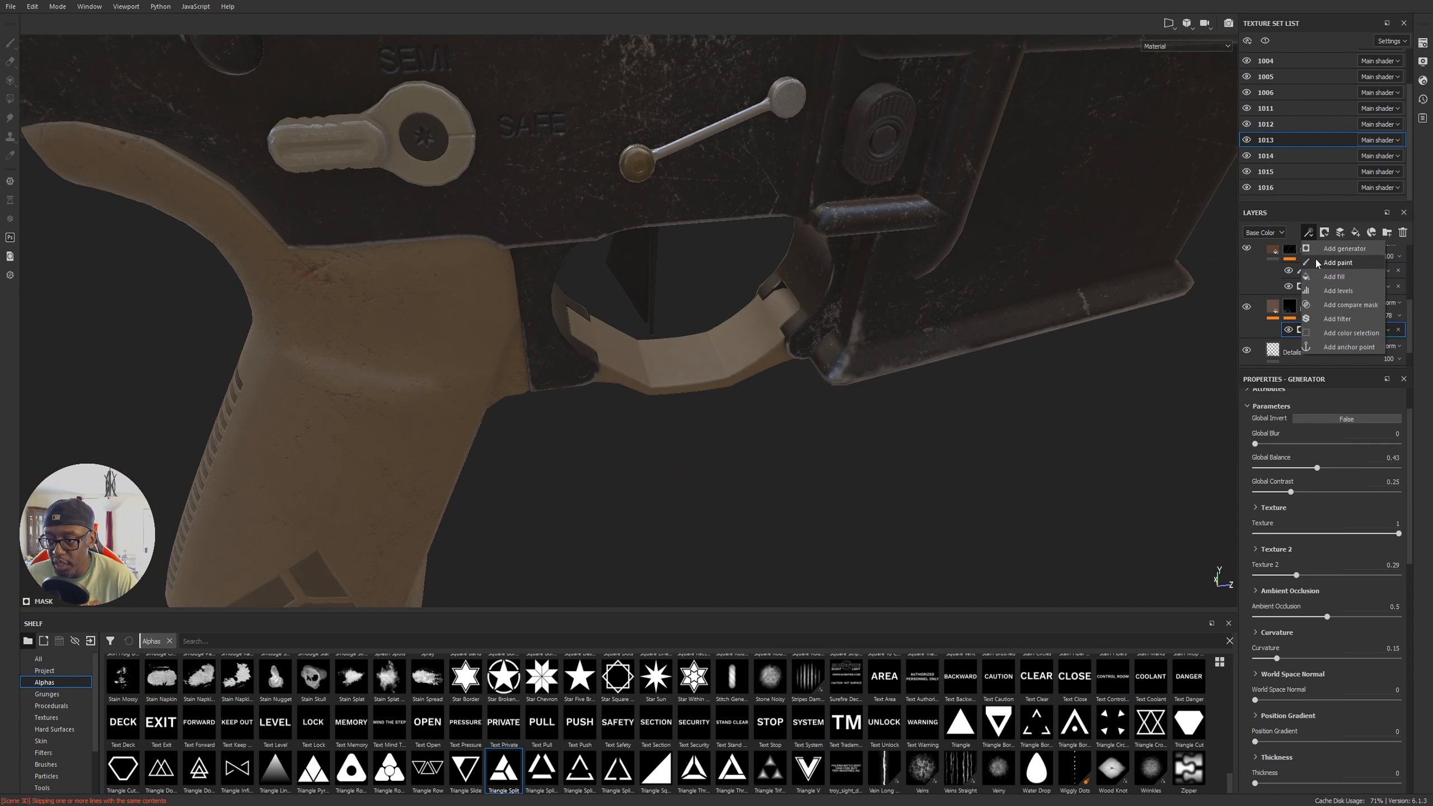
click(1331, 271)
mouse_move(765, 386)
alt+mouse_down()
mouse_move(711, 343)
mouse_move(711, 322)
mouse_move(652, 324)
alt+mouse_up()
key(x)
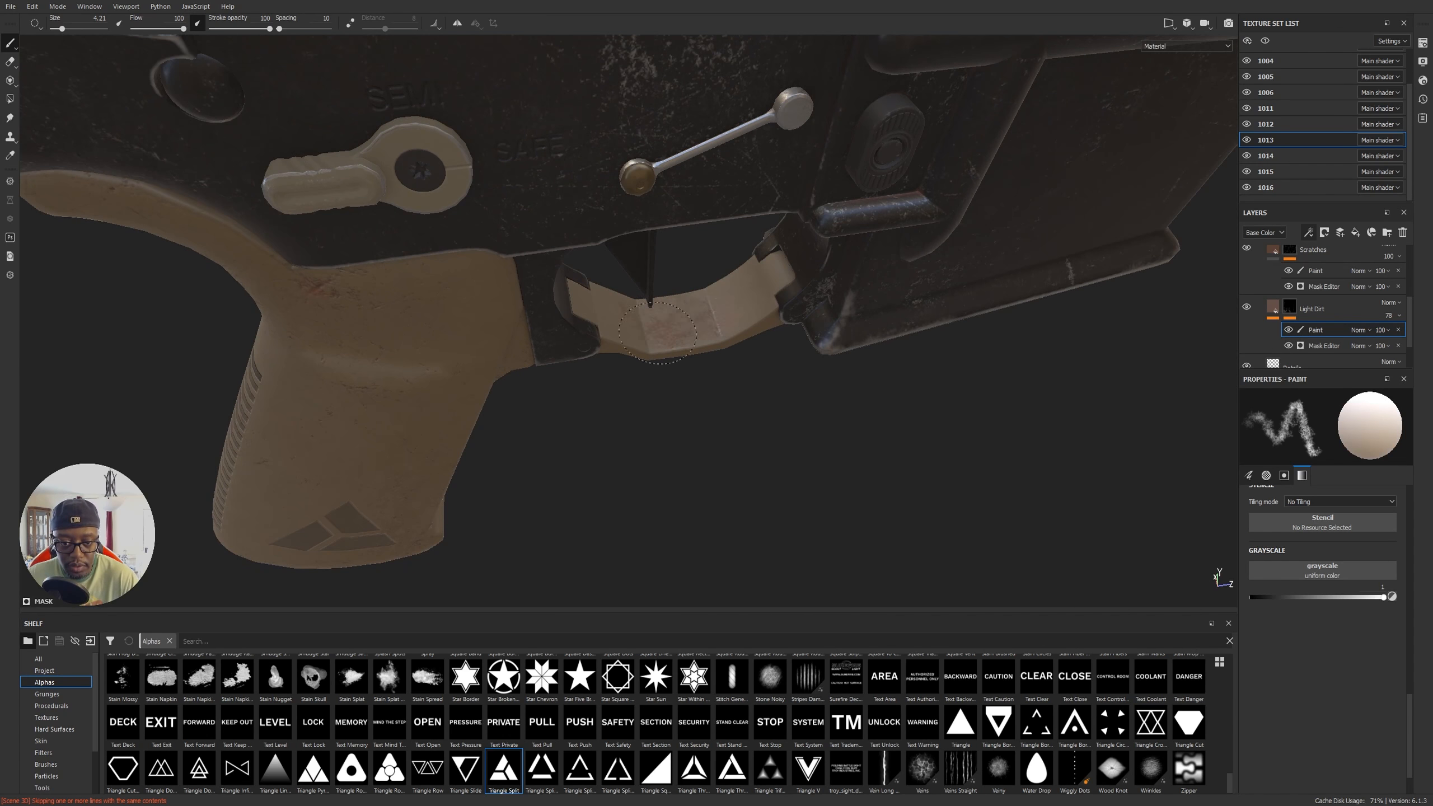
key(ctrl+z)
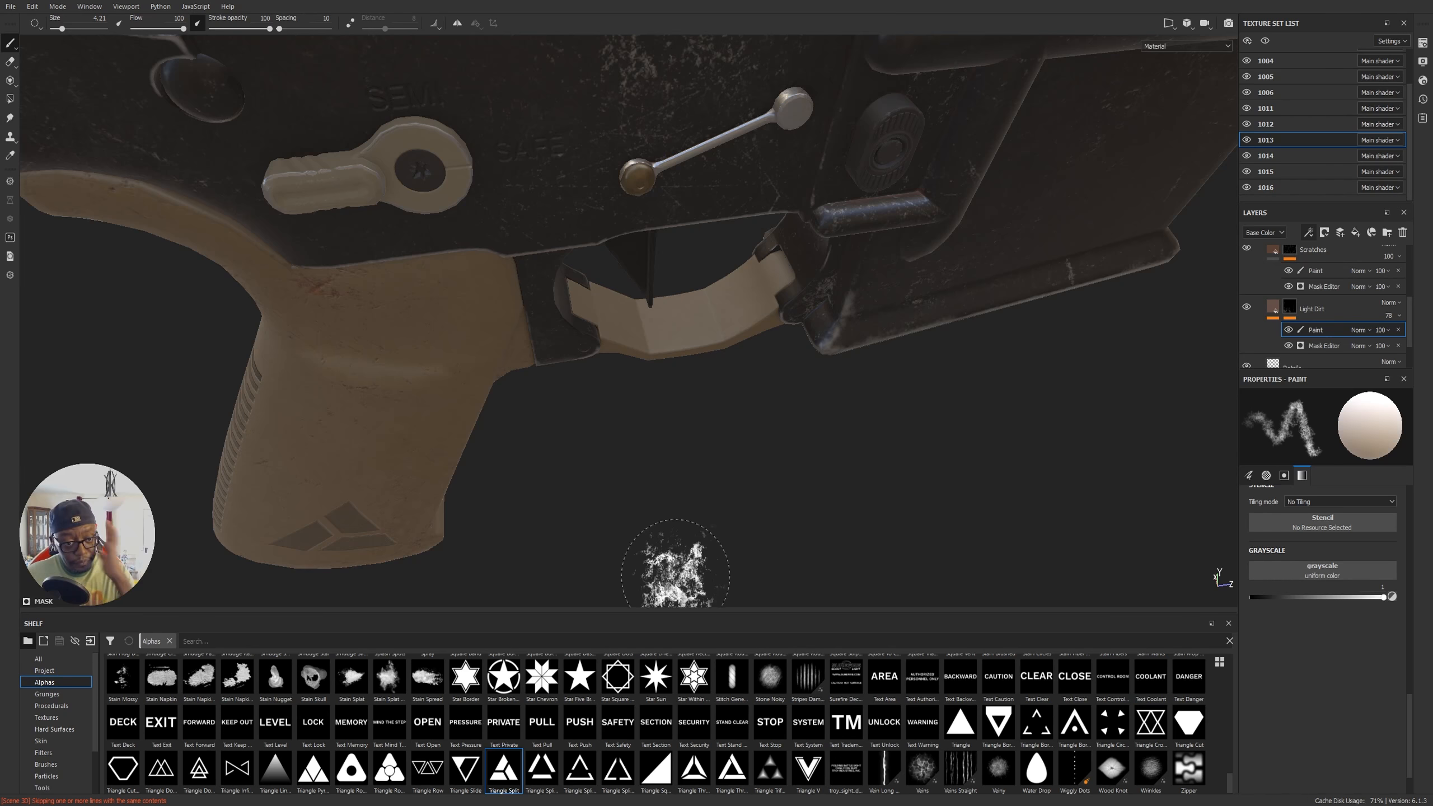
Step: Examine the finish of the grip, trigger guard and receiver from both sides of the rifle
alt+drag(883, 426, 640, 299)
alt+right_drag(640, 299, 68, 271)
mouse_move(576, 416)
alt+mouse_down()
mouse_move(463, 419)
mouse_move(597, 414)
alt+mouse_up()
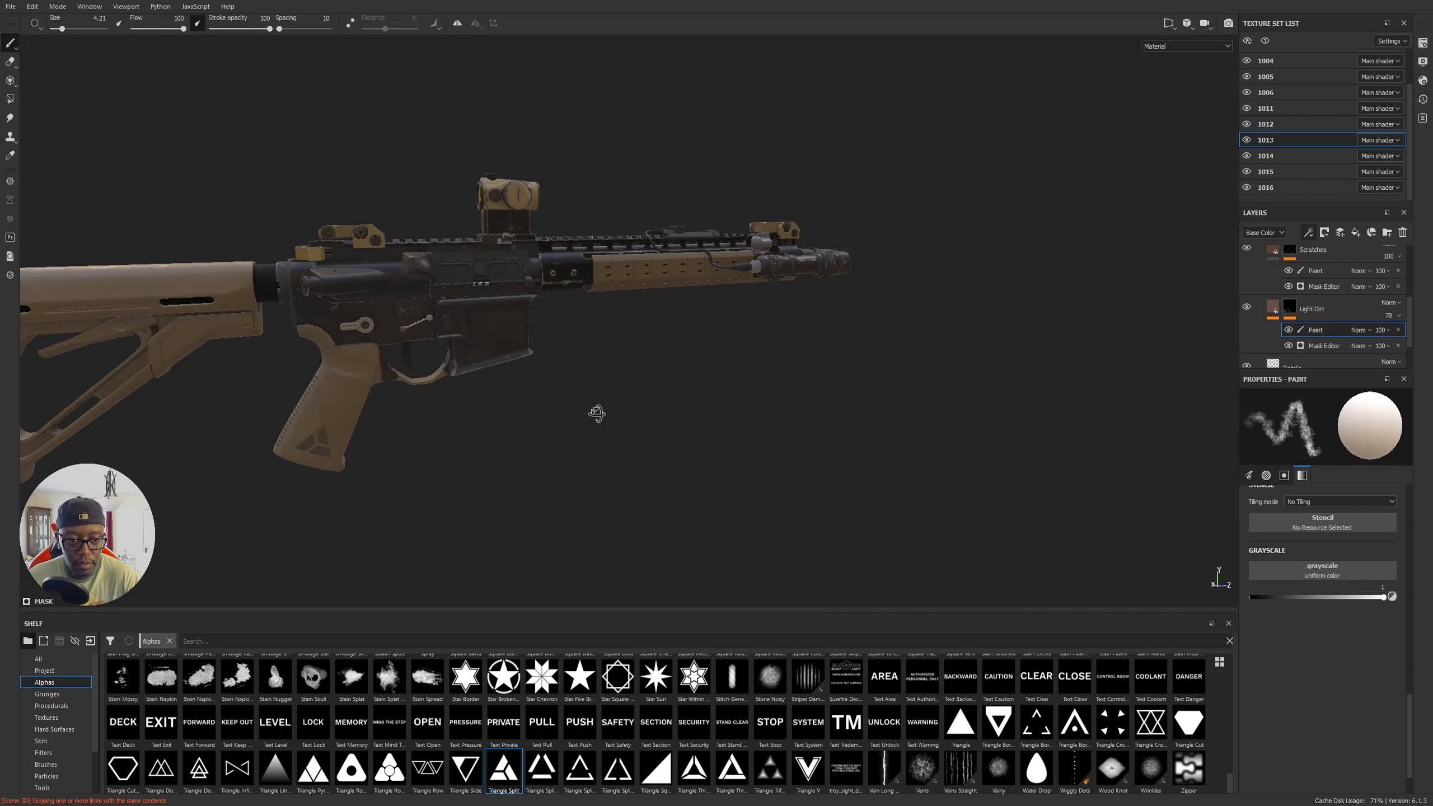
alt+middle_drag(457, 390, 700, 366)
alt+right_drag(700, 367, 1176, 412)
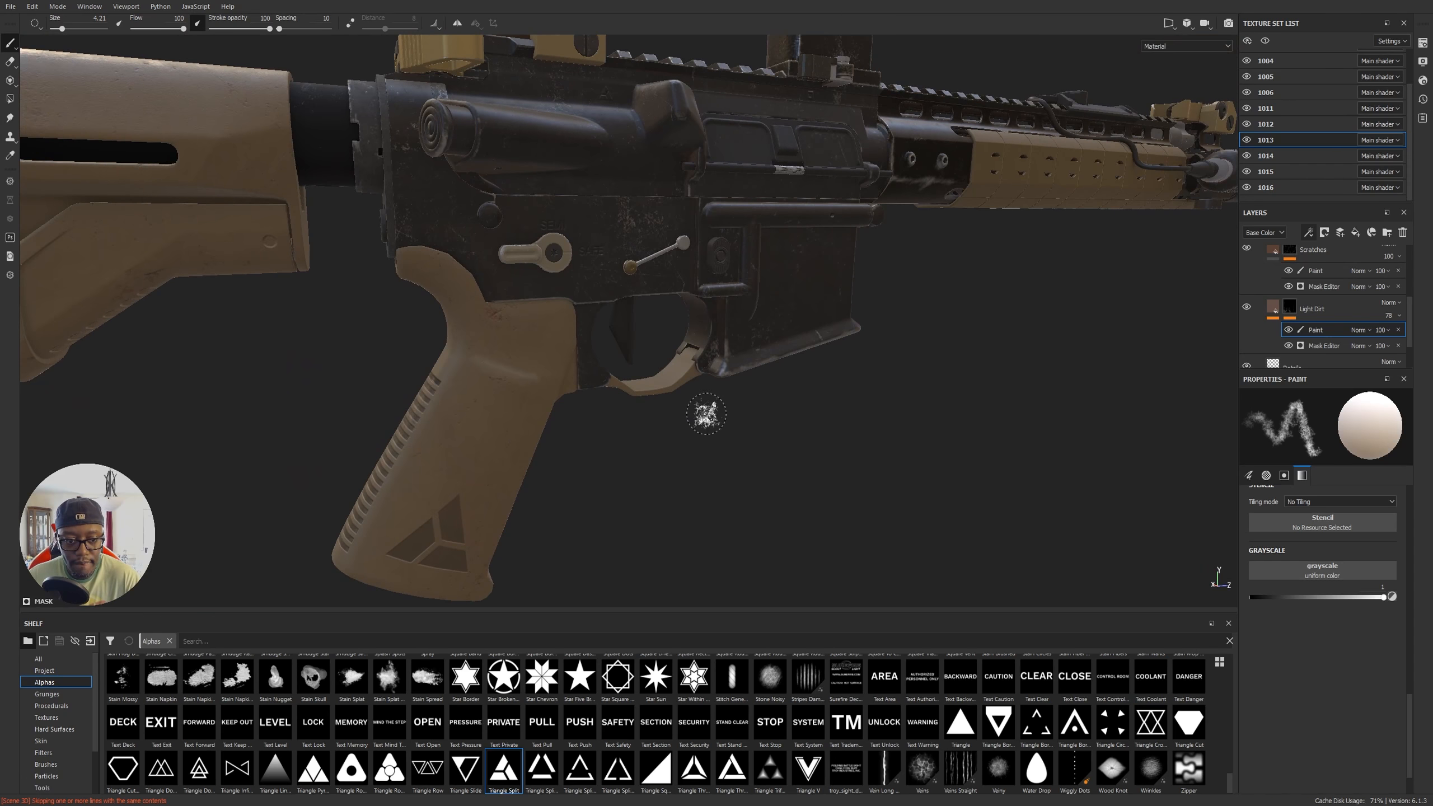
alt+drag(701, 417, 631, 420)
alt+right_drag(630, 420, 892, 417)
alt+drag(898, 418, 747, 414)
alt+right_drag(747, 415, 384, 333)
alt+drag(384, 333, 1402, 283)
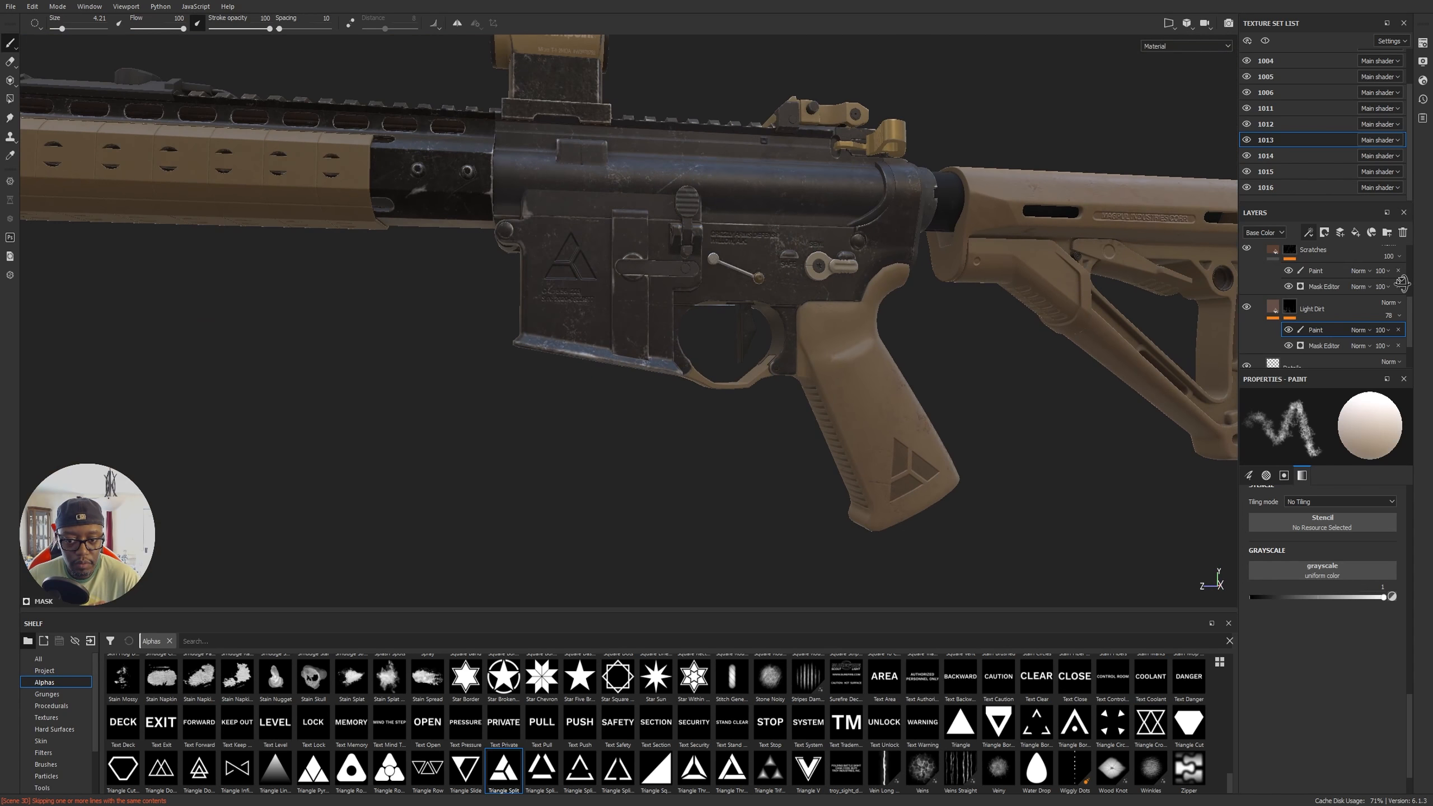
alt+right_drag(772, 363, 395, 325)
alt+middle_drag(396, 324, 739, 340)
alt+drag(894, 337, 841, 338)
alt+middle_drag(931, 338, 647, 410)
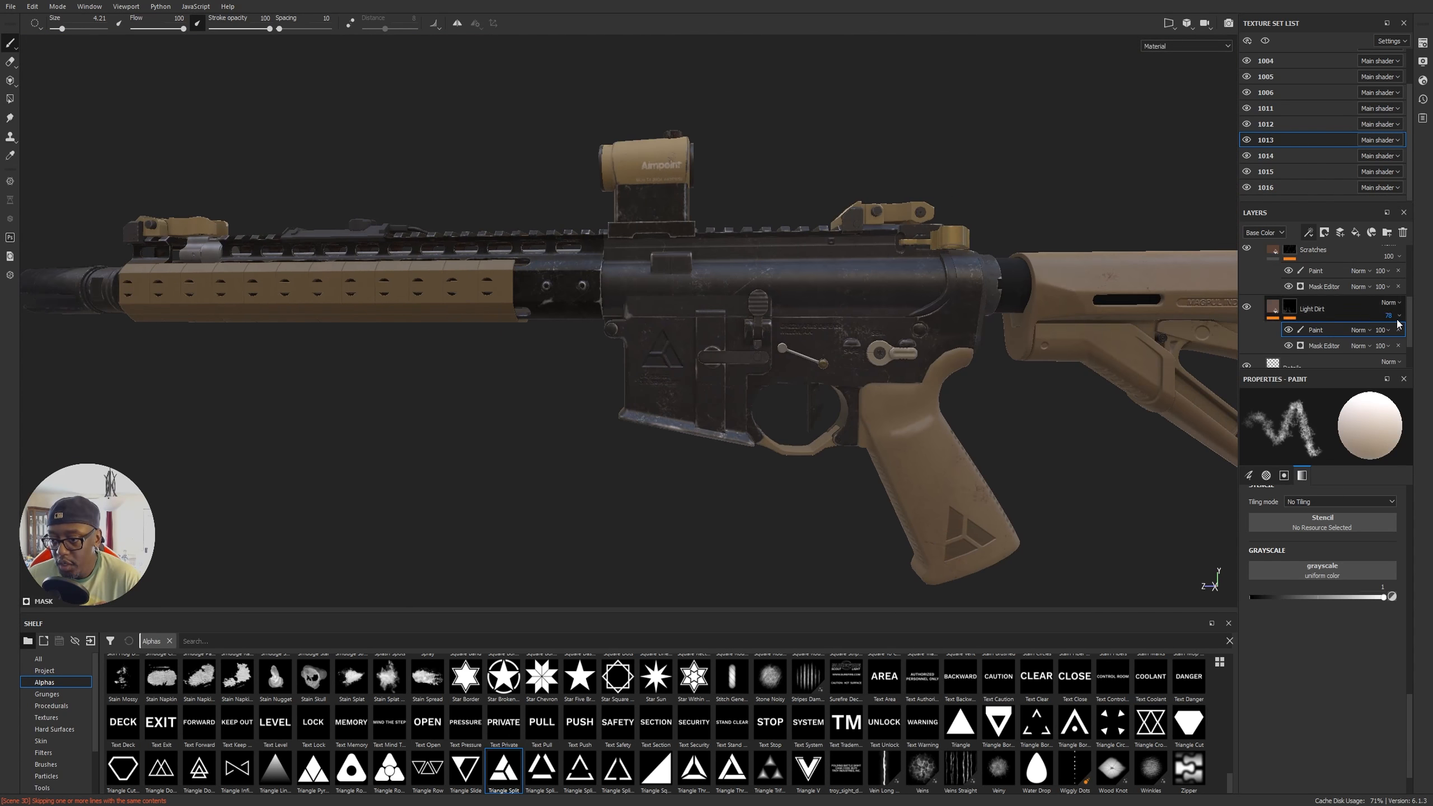
scroll(1343, 314, up, 2)
click(1332, 328)
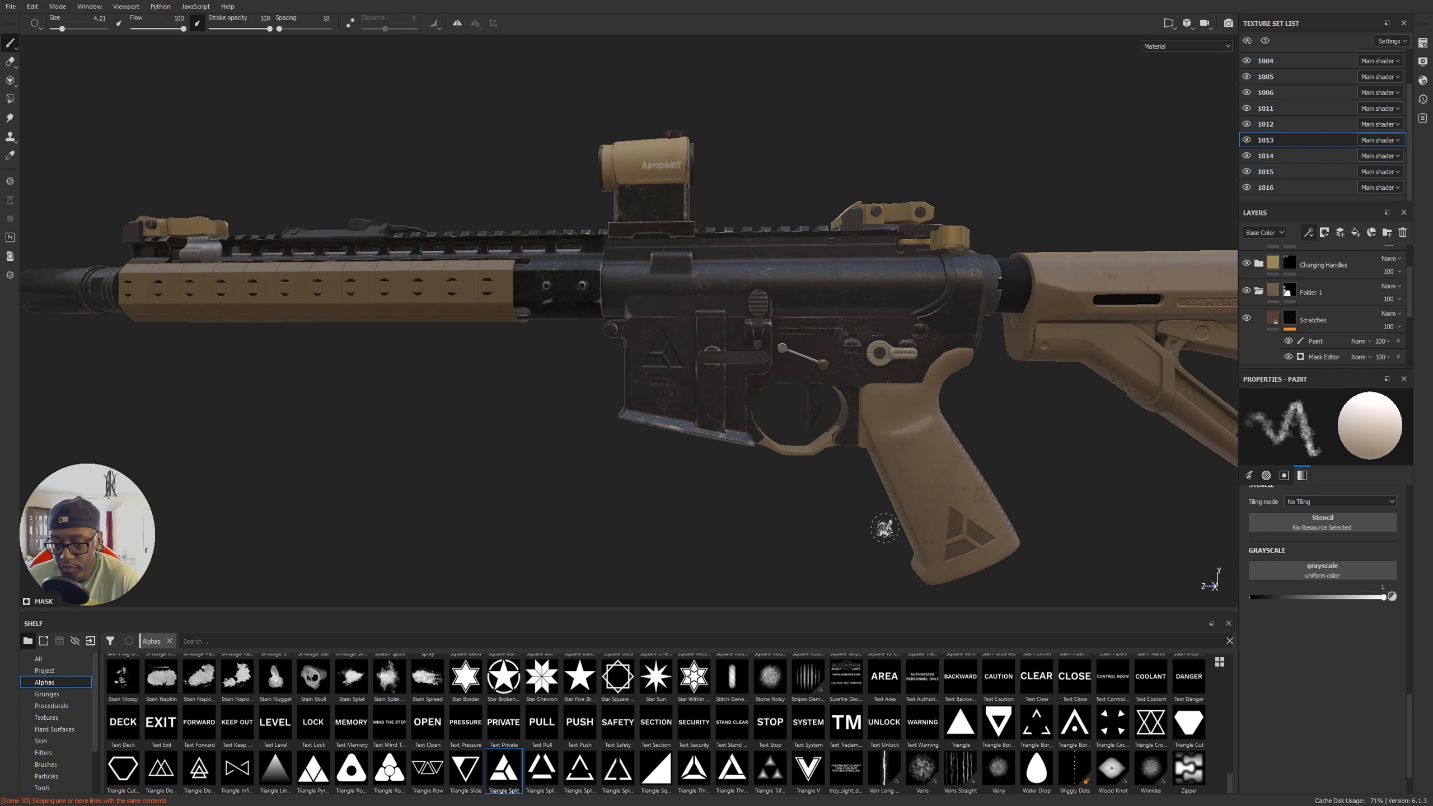
mouse_move(903, 488)
alt+mouse_down()
mouse_move(1002, 365)
mouse_move(1017, 323)
mouse_move(965, 403)
mouse_move(936, 415)
mouse_move(591, 480)
mouse_move(945, 440)
alt+mouse_up()
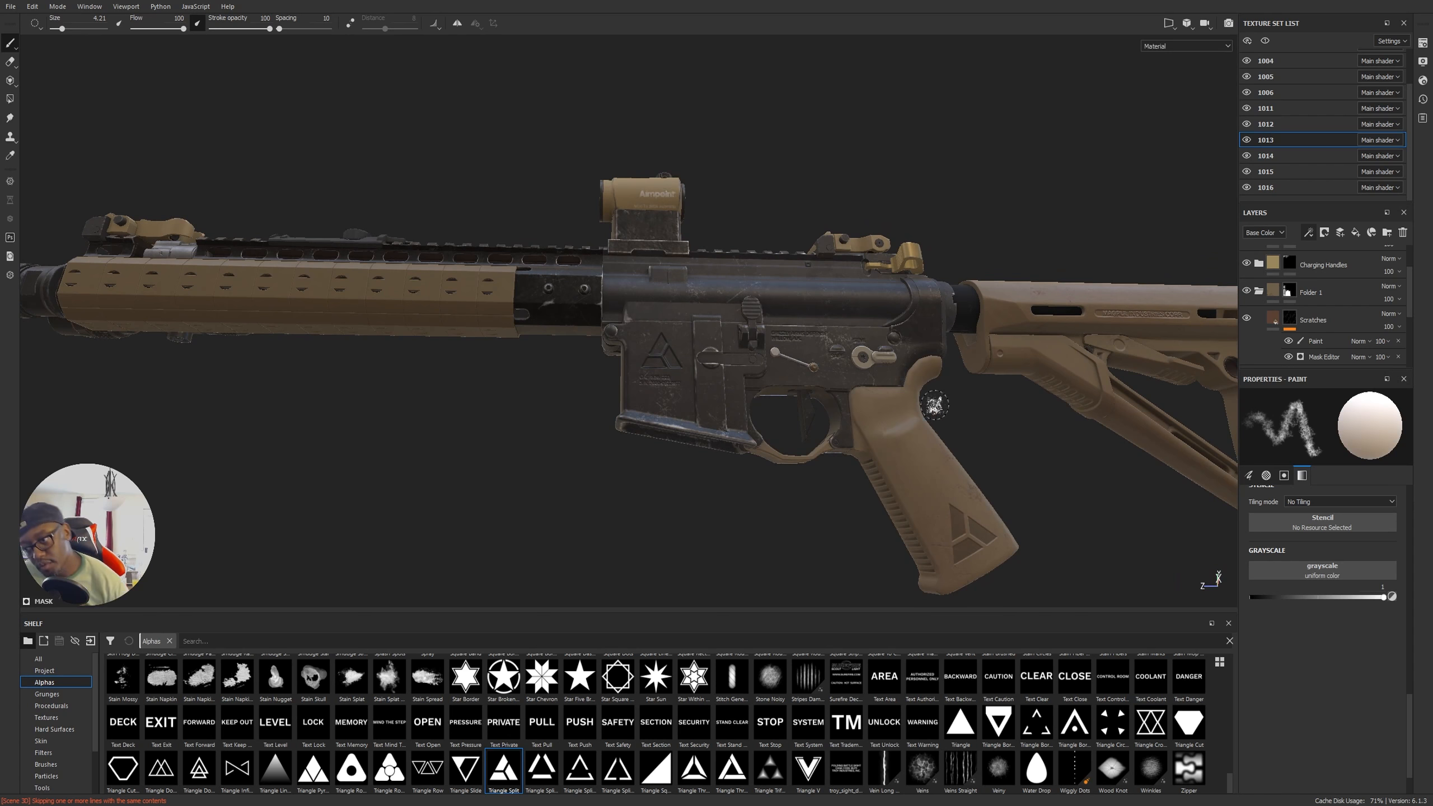
Step: Find the handguard's texture set by toggling set visibility, and make 1004 the active set
alt+middle_drag(467, 374, 742, 400)
alt+drag(741, 400, 706, 373)
alt+right_drag(706, 374, 846, 389)
mouse_move(1148, 402)
alt+middle_down()
mouse_move(801, 316)
mouse_move(1041, 495)
alt+middle_up()
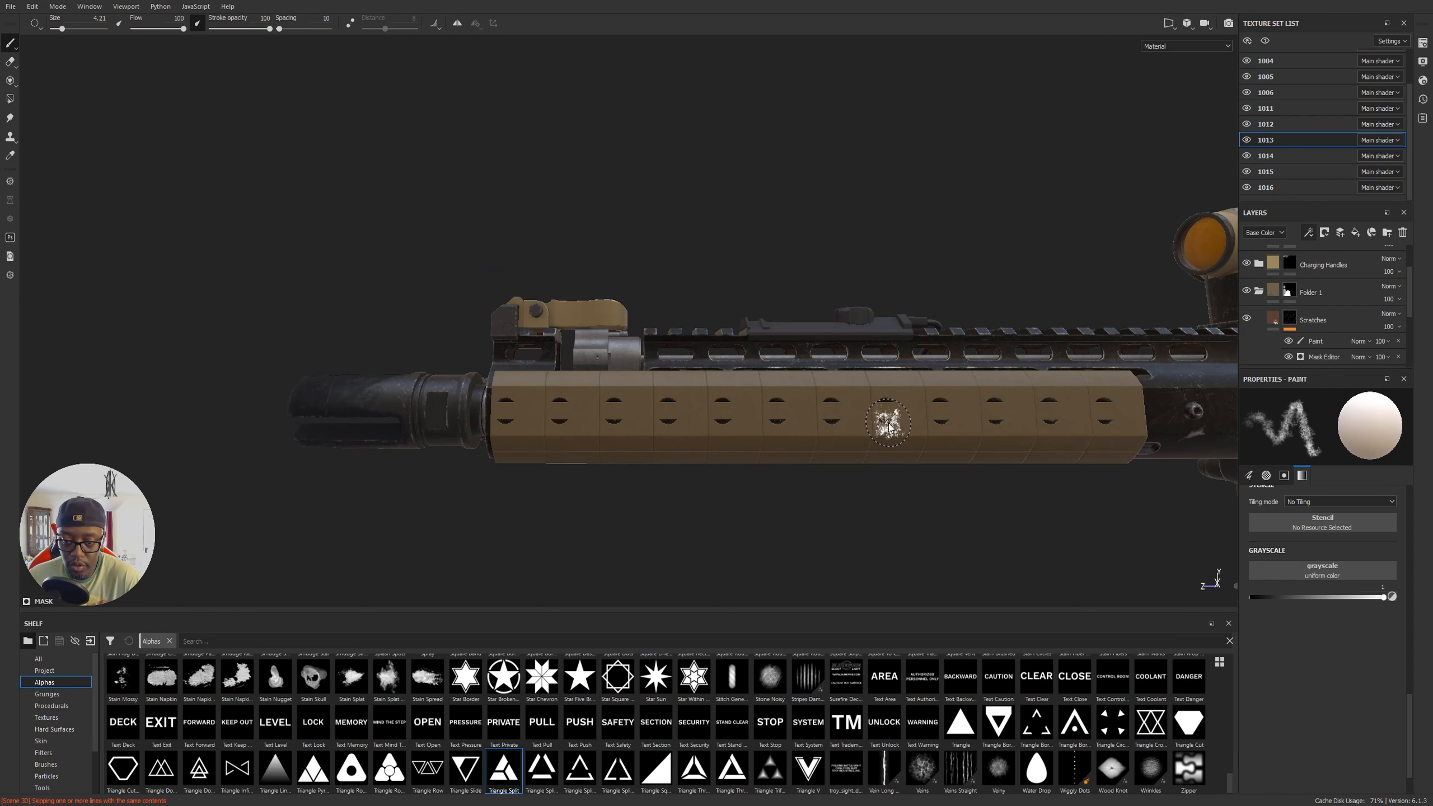
scroll(1297, 113, up, 2)
click(1271, 61)
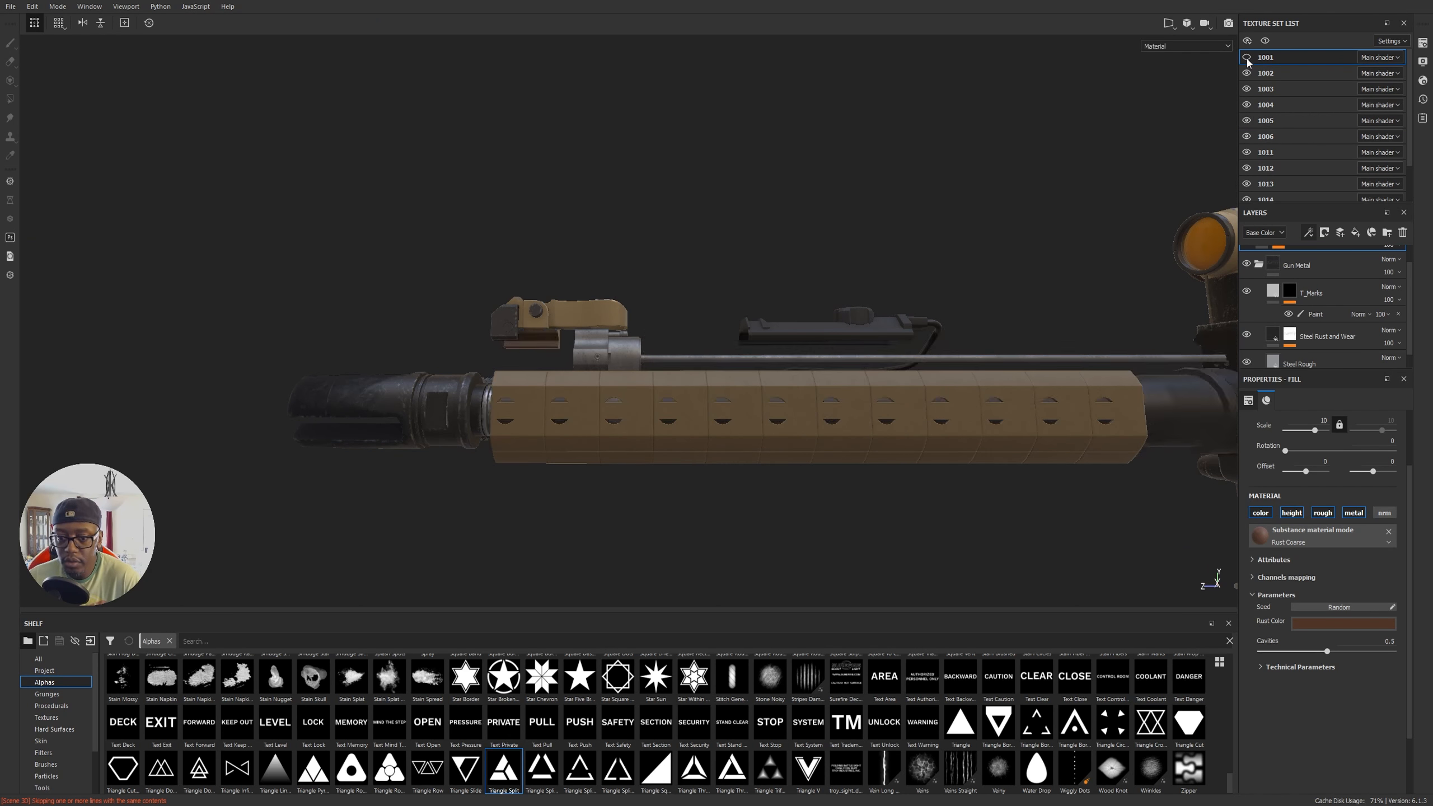
ctrl+alt+right_click(784, 455)
click(1246, 105)
click(1246, 105)
Step: Check the FDE layer of texture set 1004 by toggling its visibility, and add a folder above it
alt+middle_drag(924, 346, 721, 262)
scroll(721, 262, up, 1)
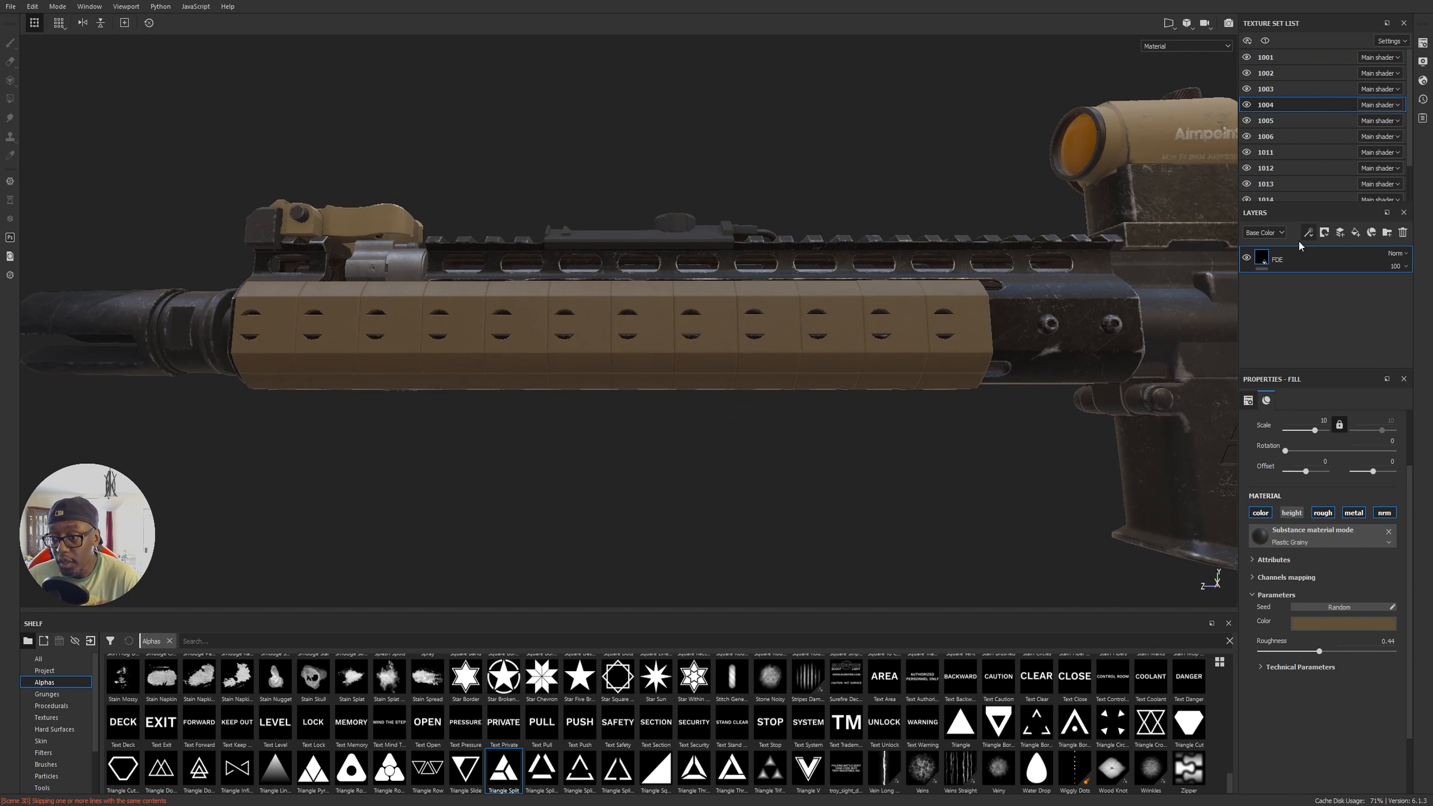
click(1246, 257)
click(1246, 257)
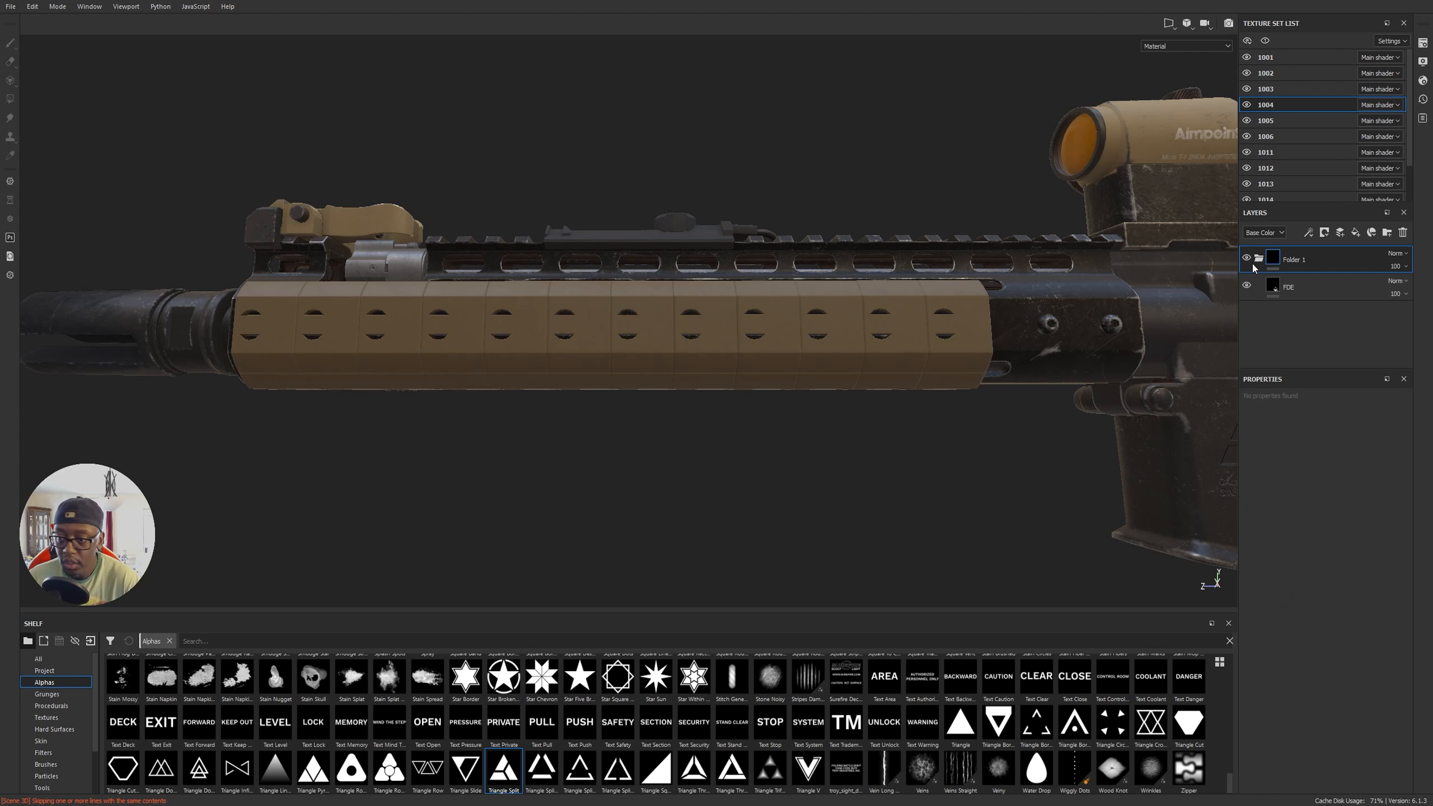
click(1386, 231)
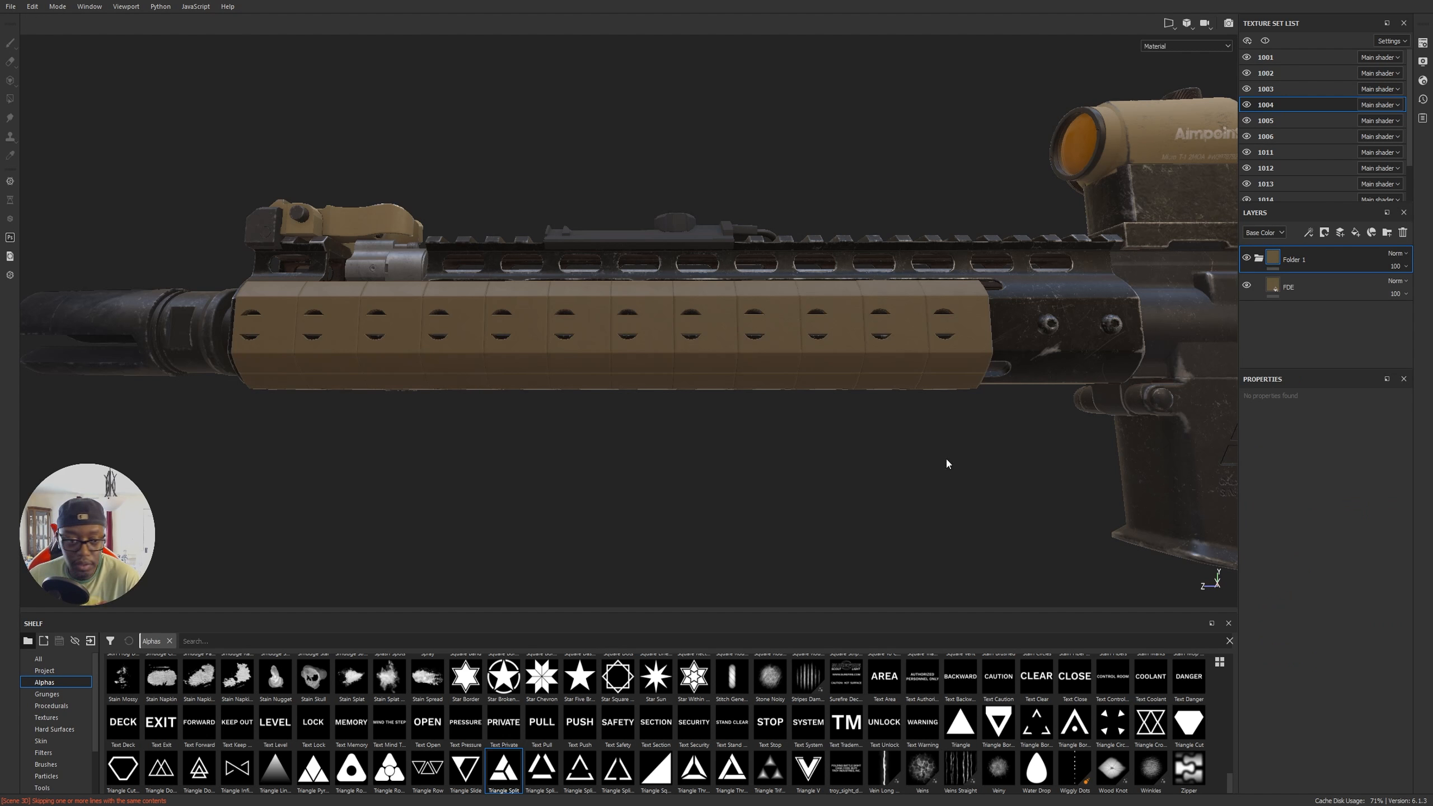
Step: Paste the copied Scratches and Light Dirt layers above the FDE layer of texture set 1004
alt+middle_drag(727, 432, 823, 442)
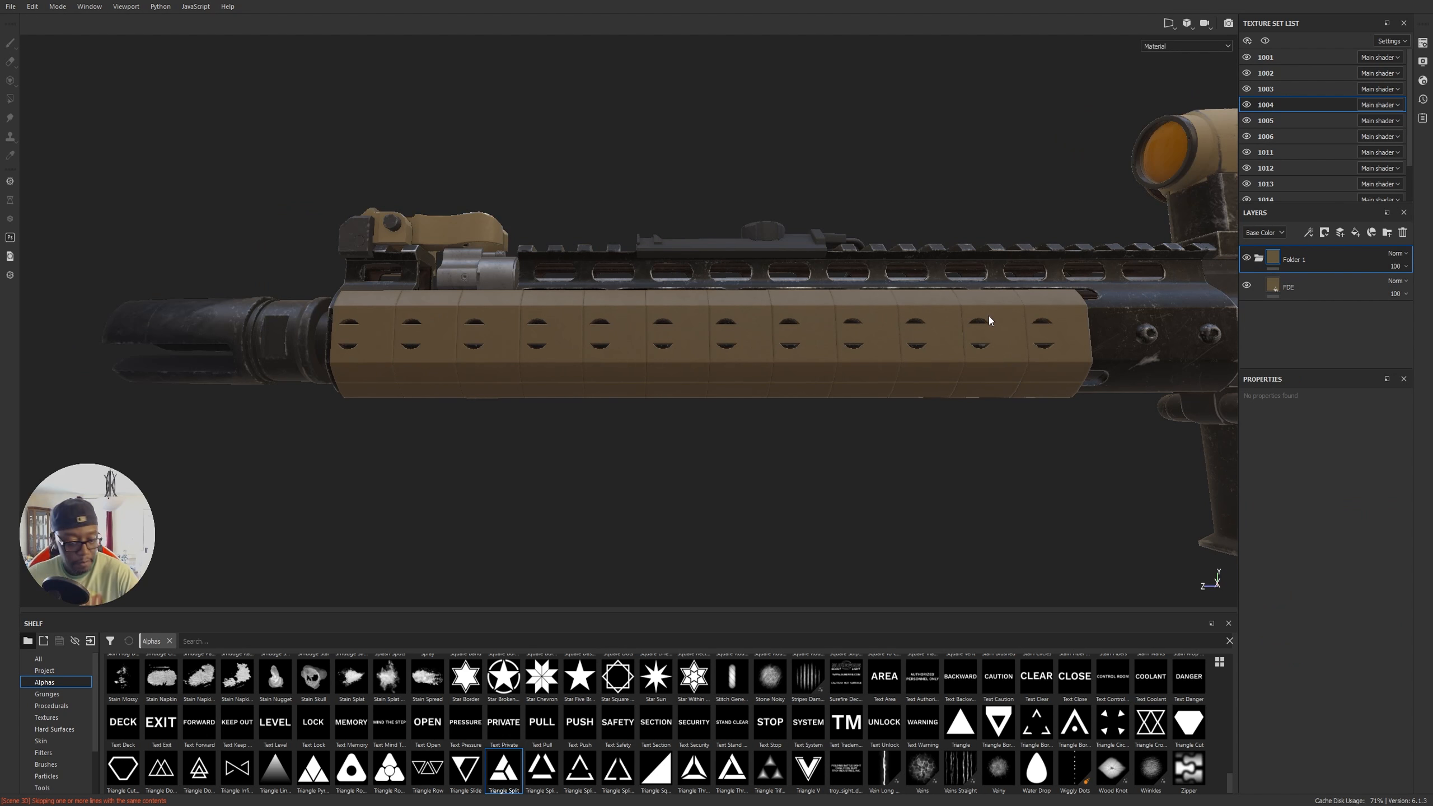
key(F1)
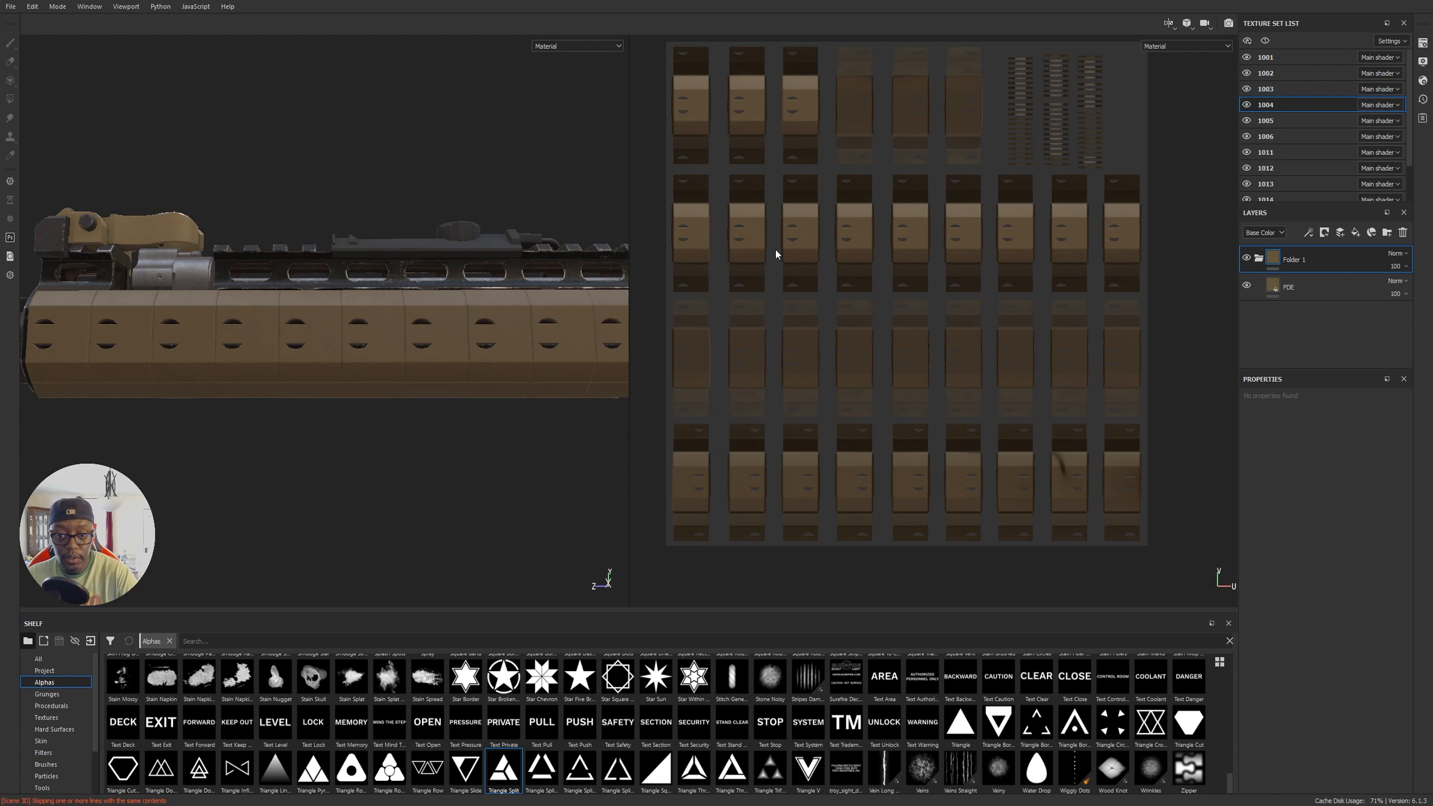
key(F2)
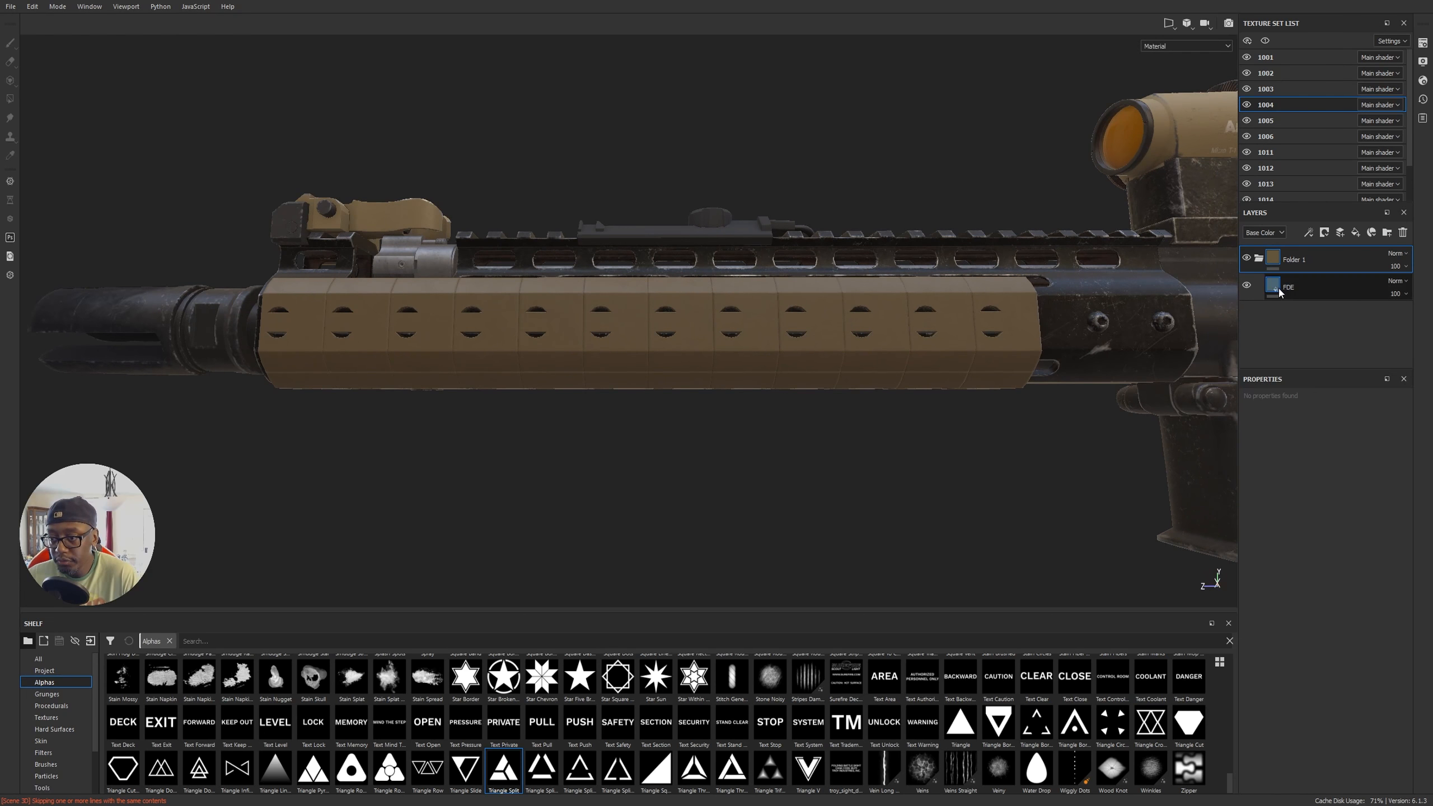
click(1281, 290)
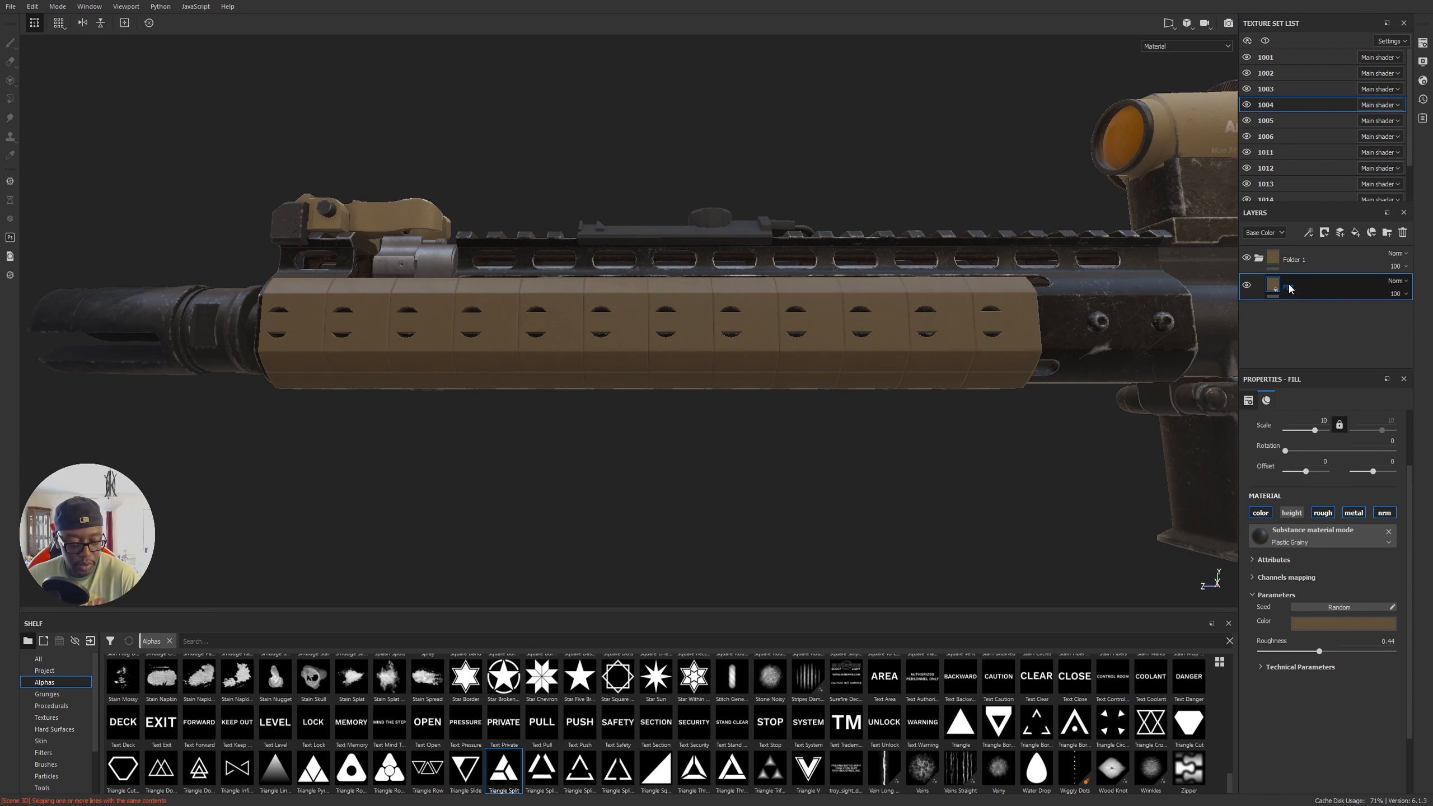
key(ctrl+v)
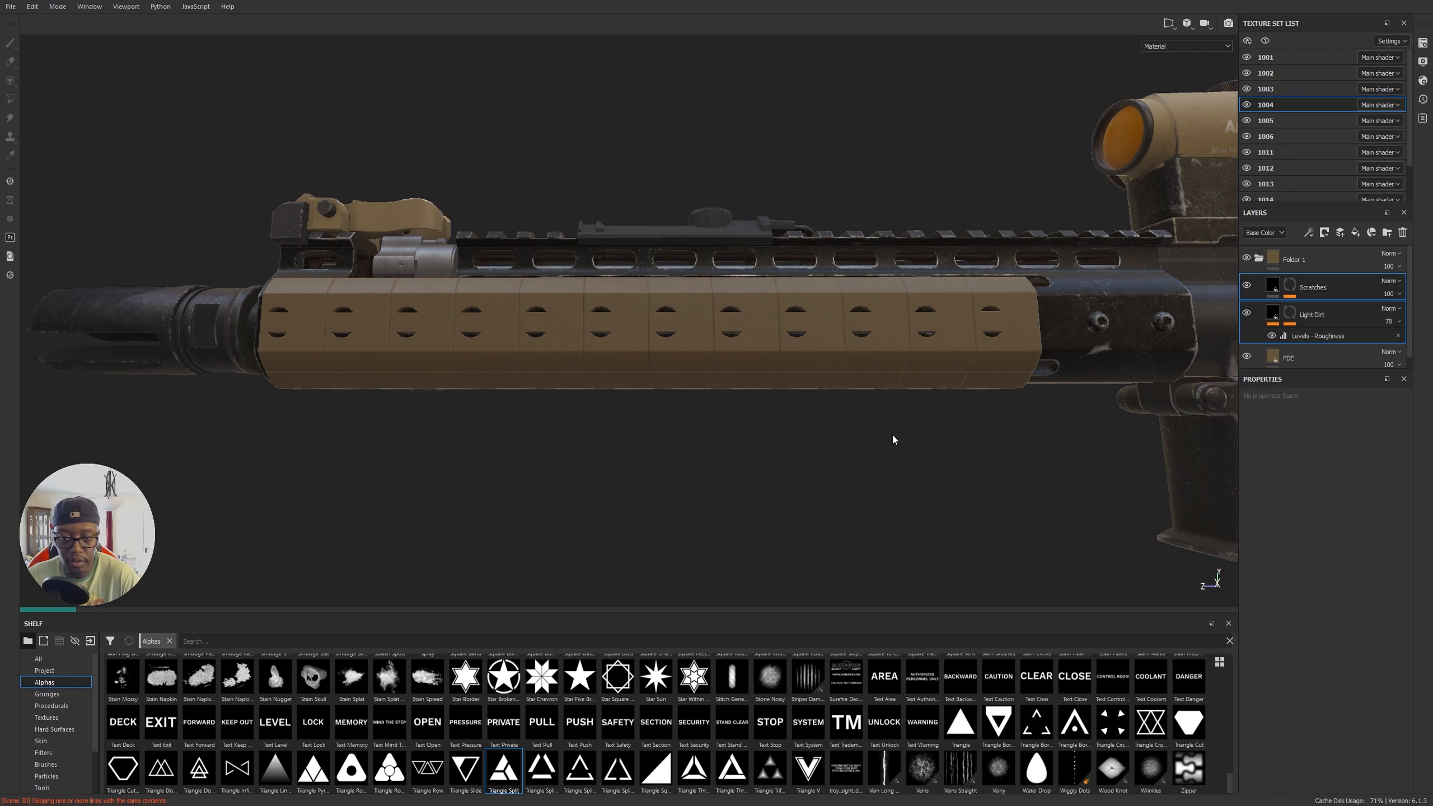
Step: Add the Rust Coarse material as a layer above Scratches in the handguard's folder and give it a black mask
alt+middle_drag(800, 427, 828, 436)
alt+drag(828, 436, 759, 444)
alt+middle_drag(726, 416, 795, 410)
alt+right_drag(794, 410, 797, 446)
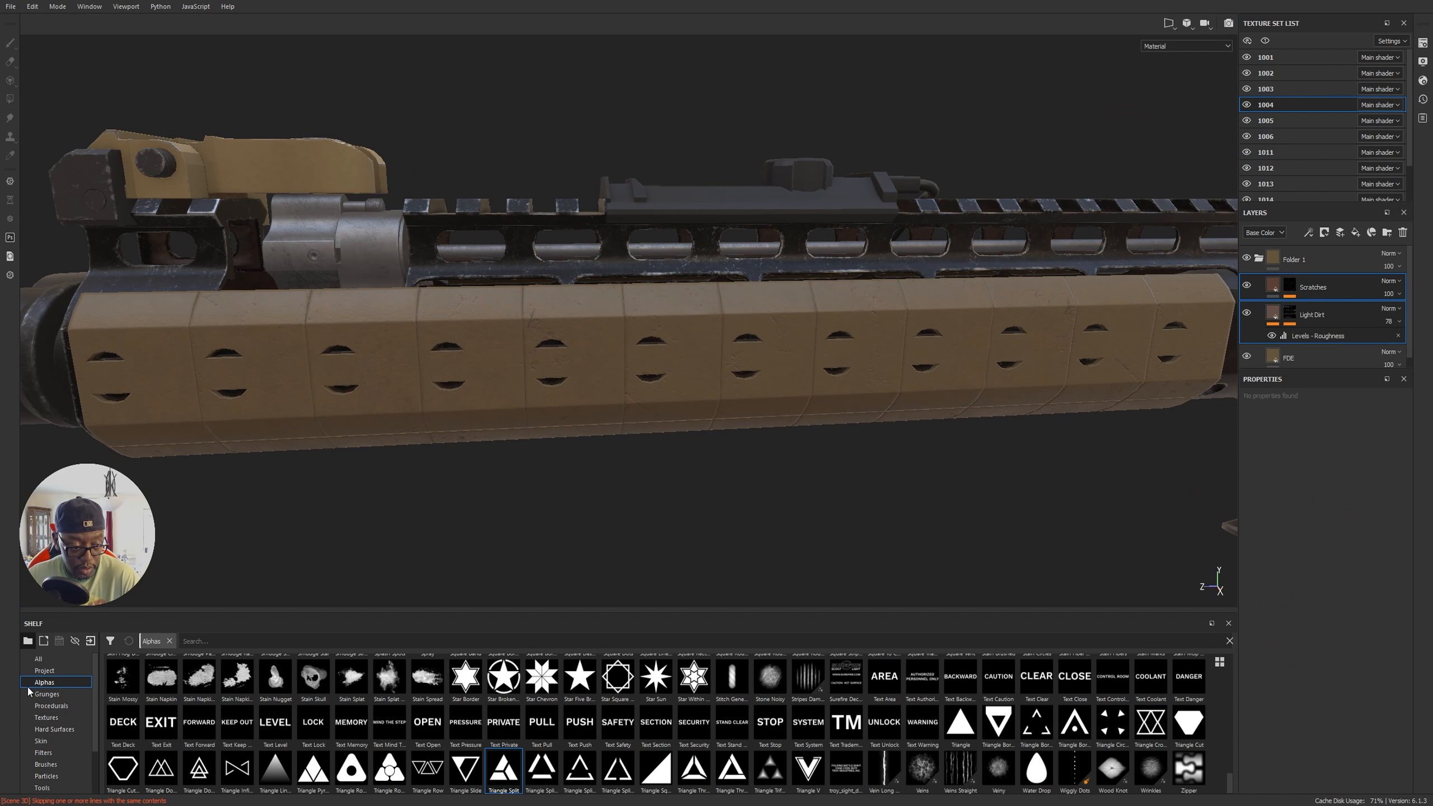
scroll(51, 775, down, 3)
click(50, 740)
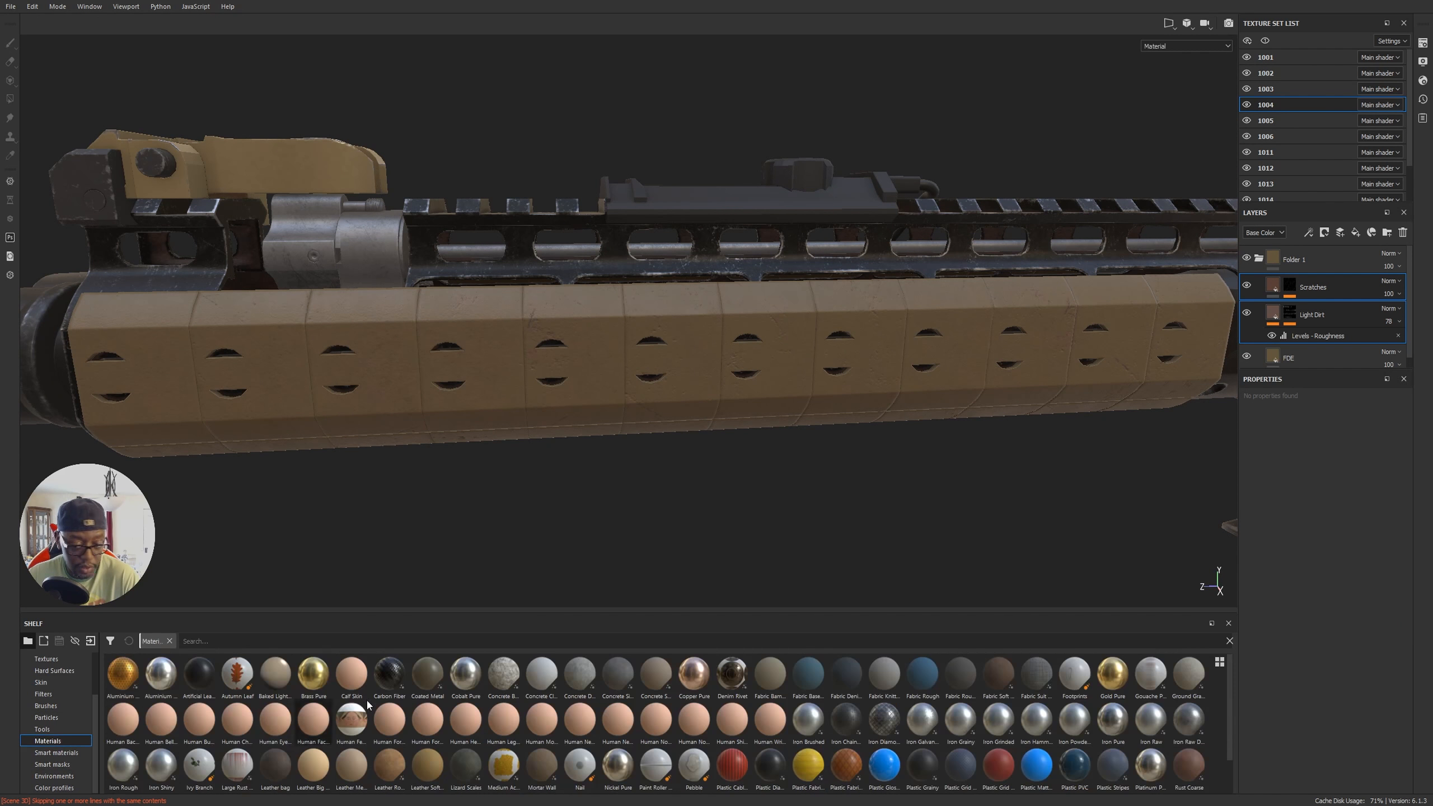
drag(1189, 767, 1311, 268)
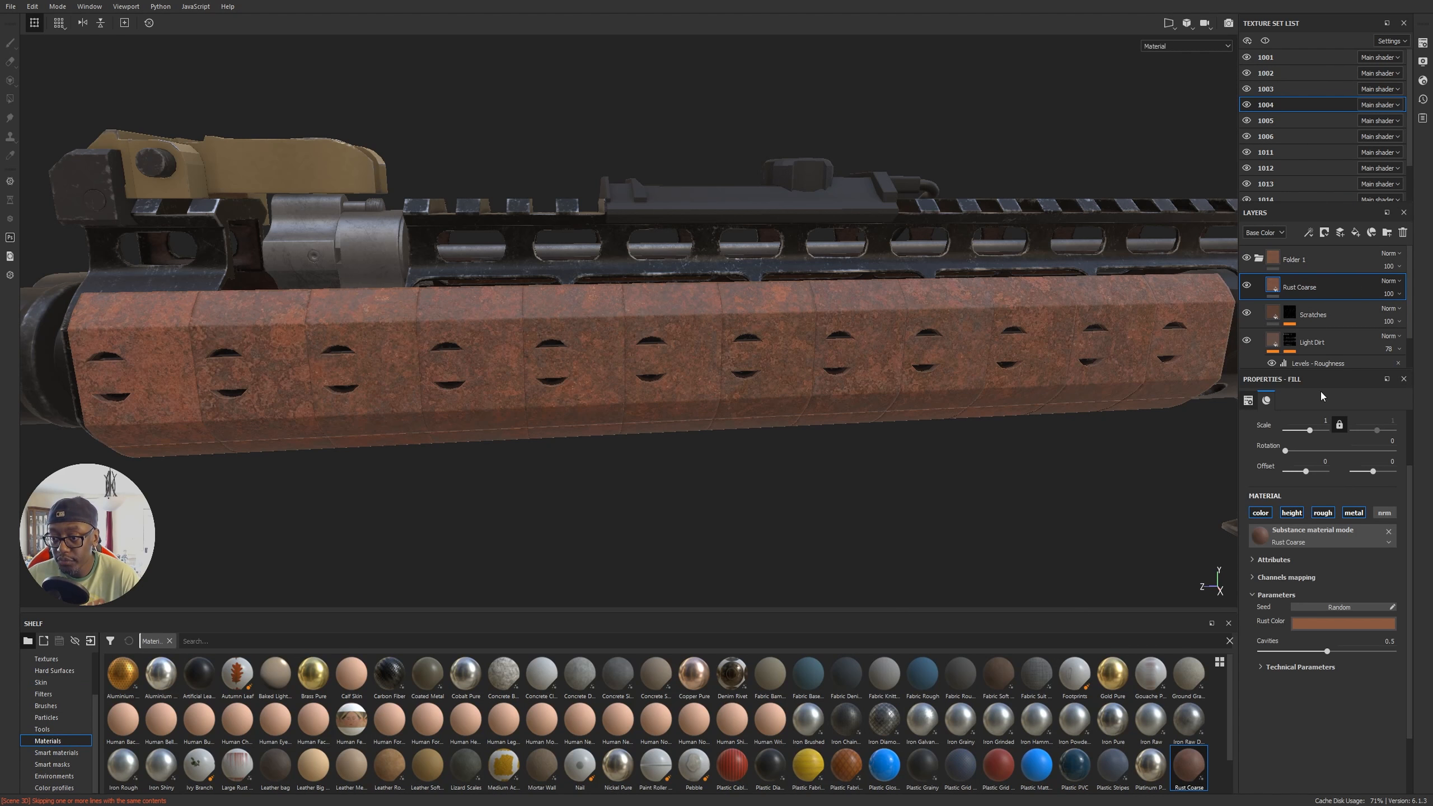
click(1324, 232)
click(1346, 259)
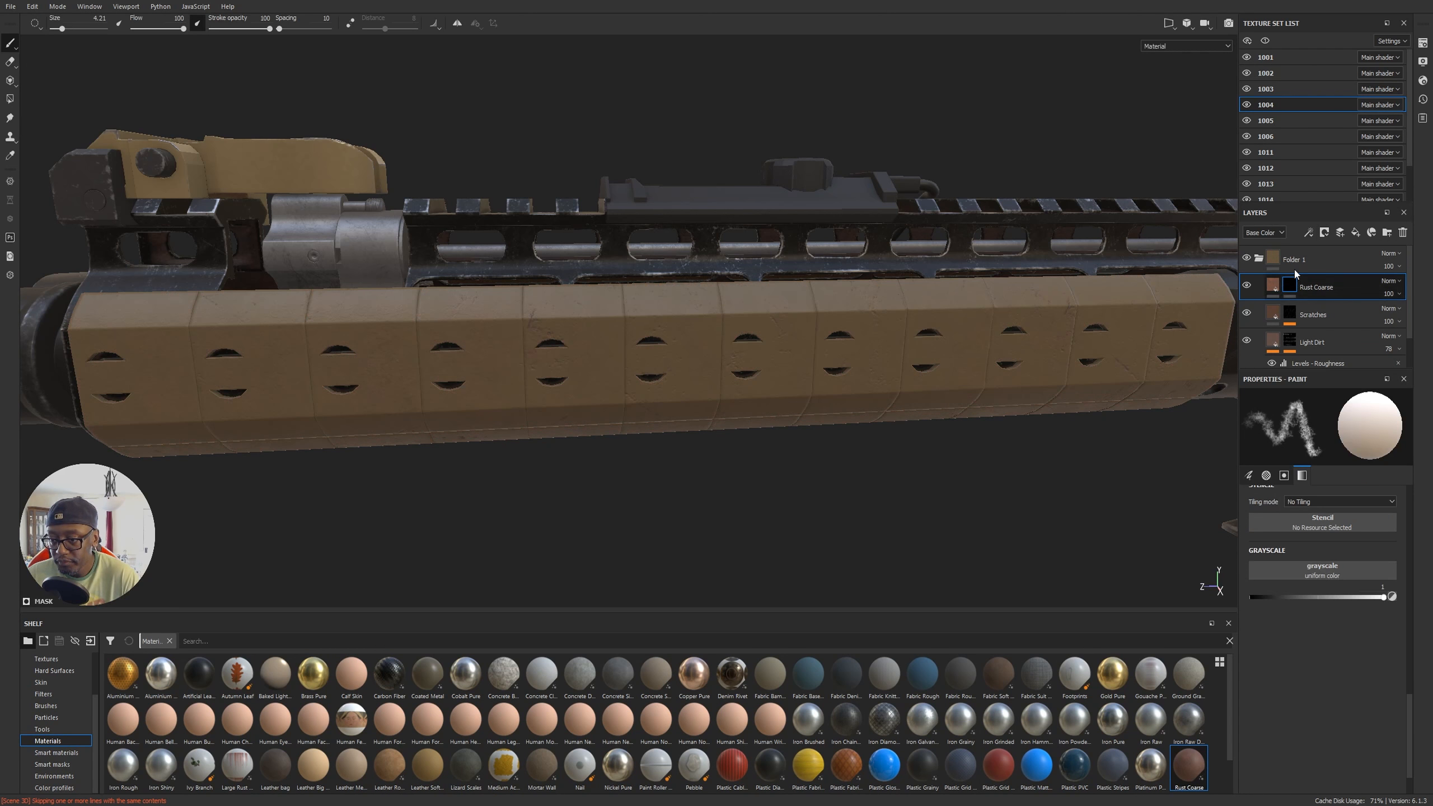
Step: Add a Dirt generator to the Rust Coarse layer's mask and set its Dirt Level to 0.45
click(1273, 287)
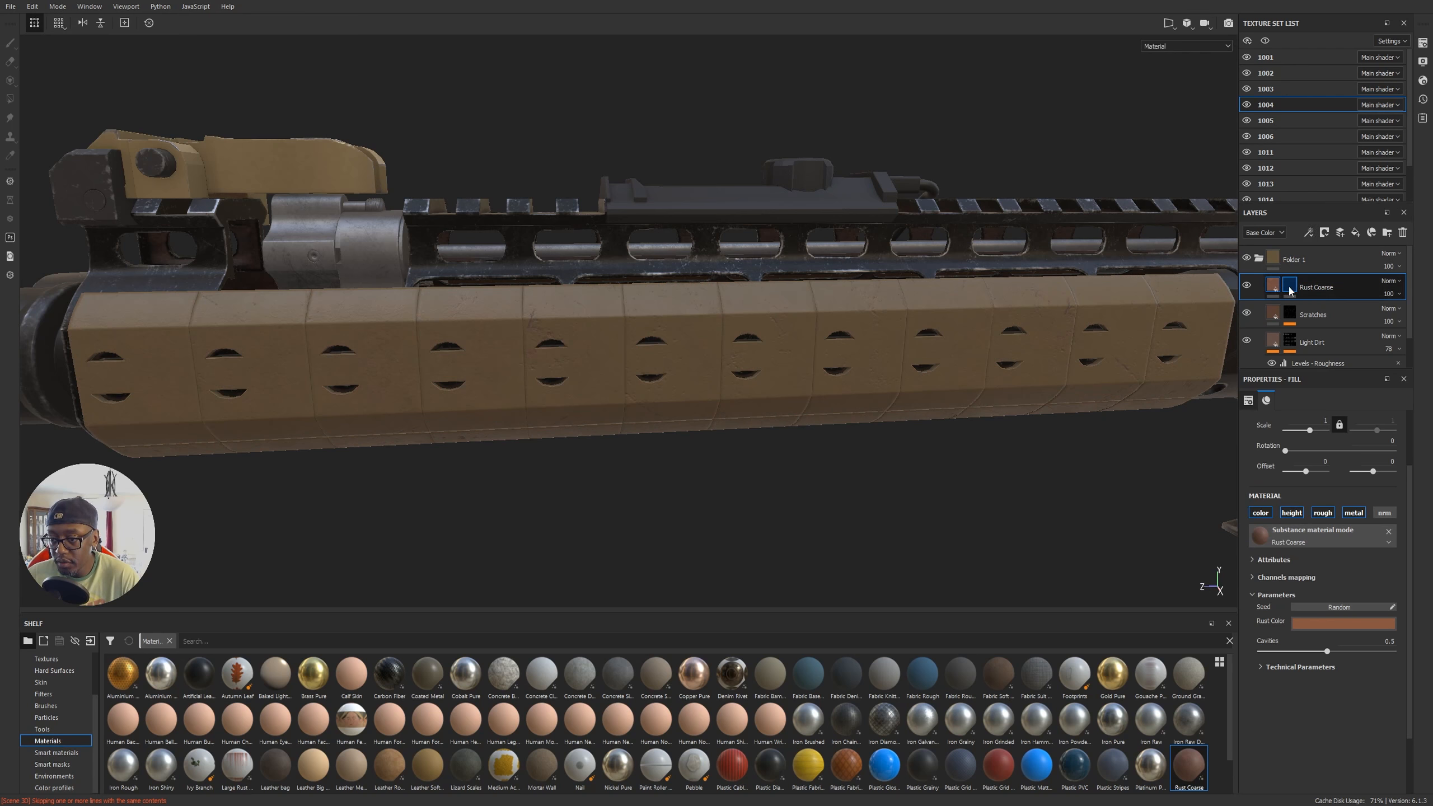
click(1309, 234)
click(1341, 248)
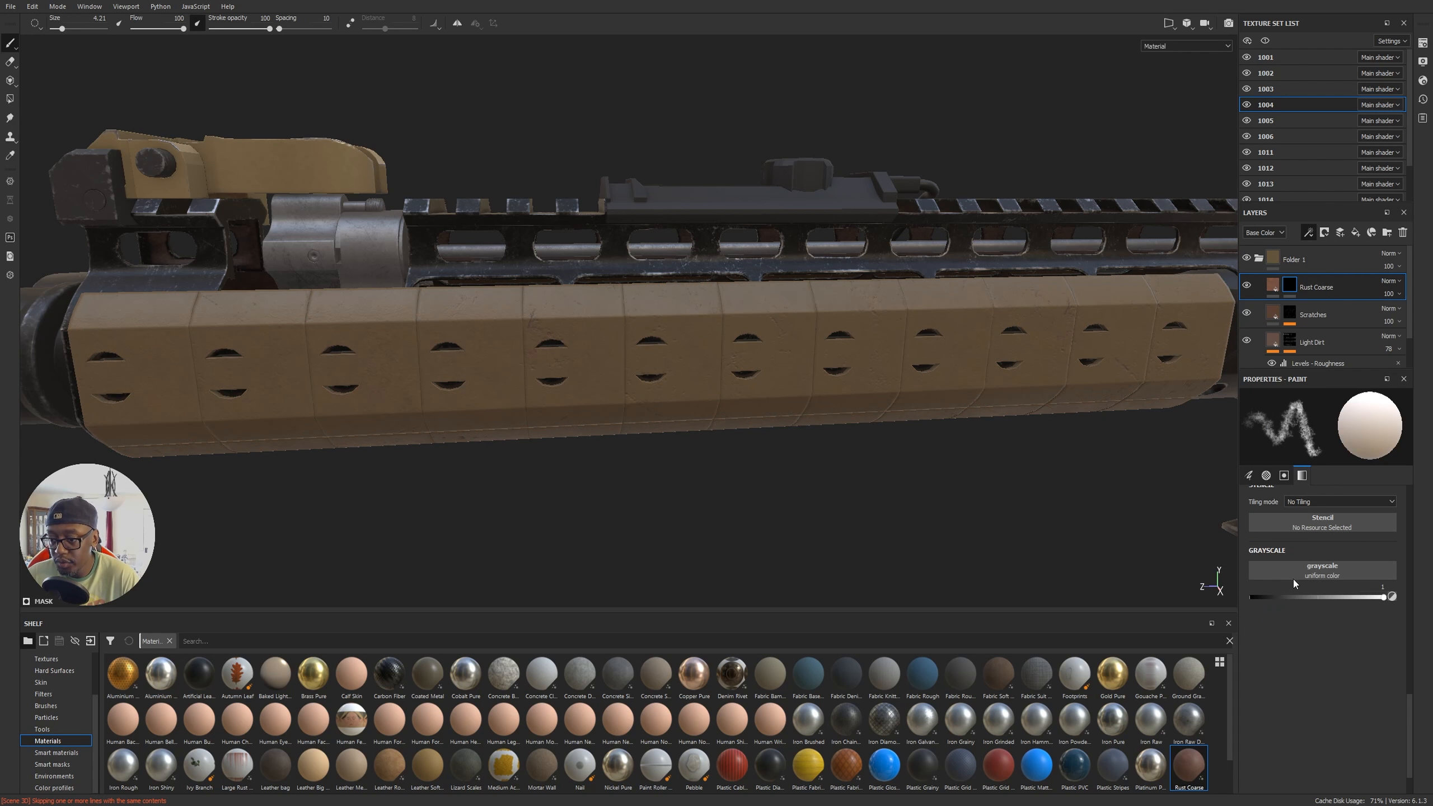
click(1321, 427)
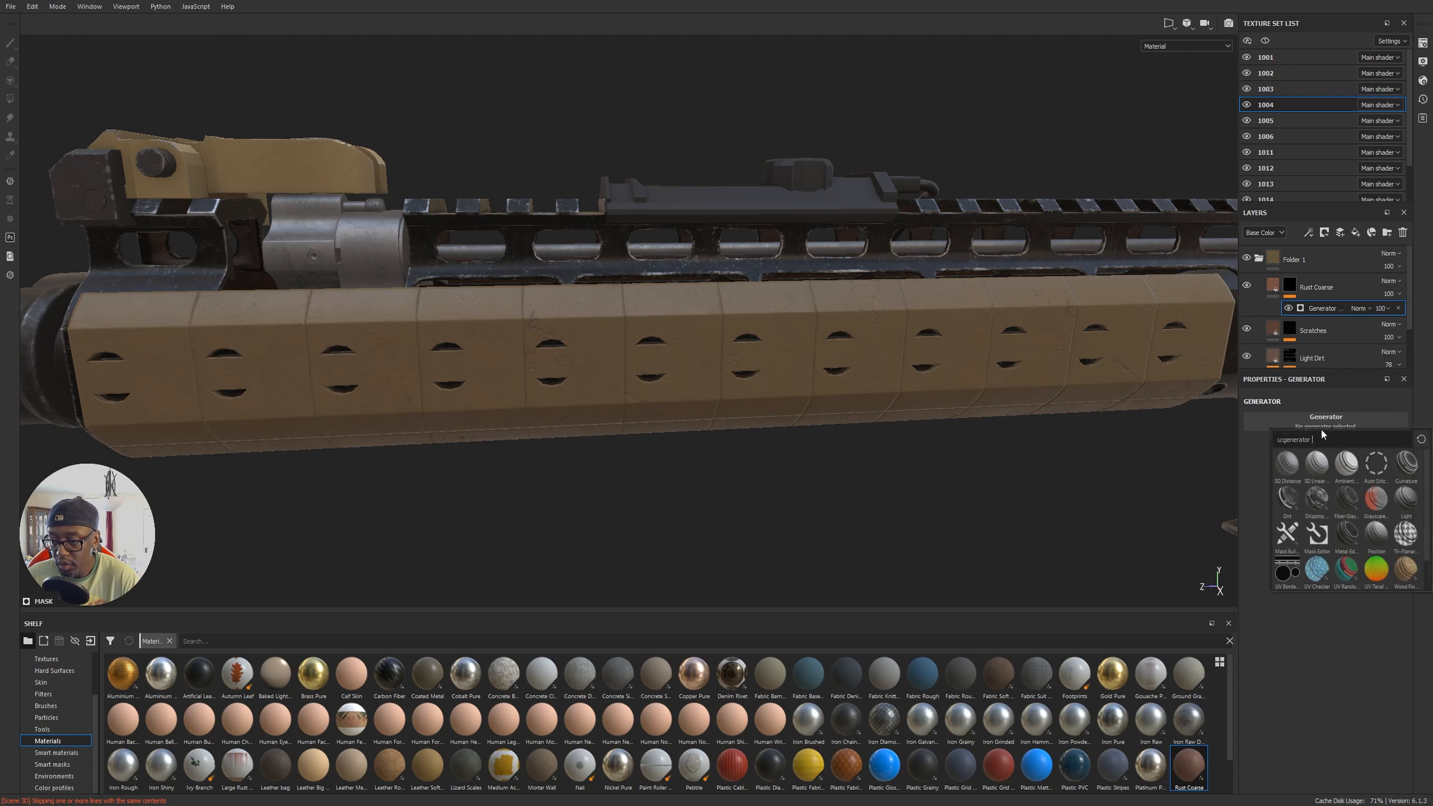
click(1284, 501)
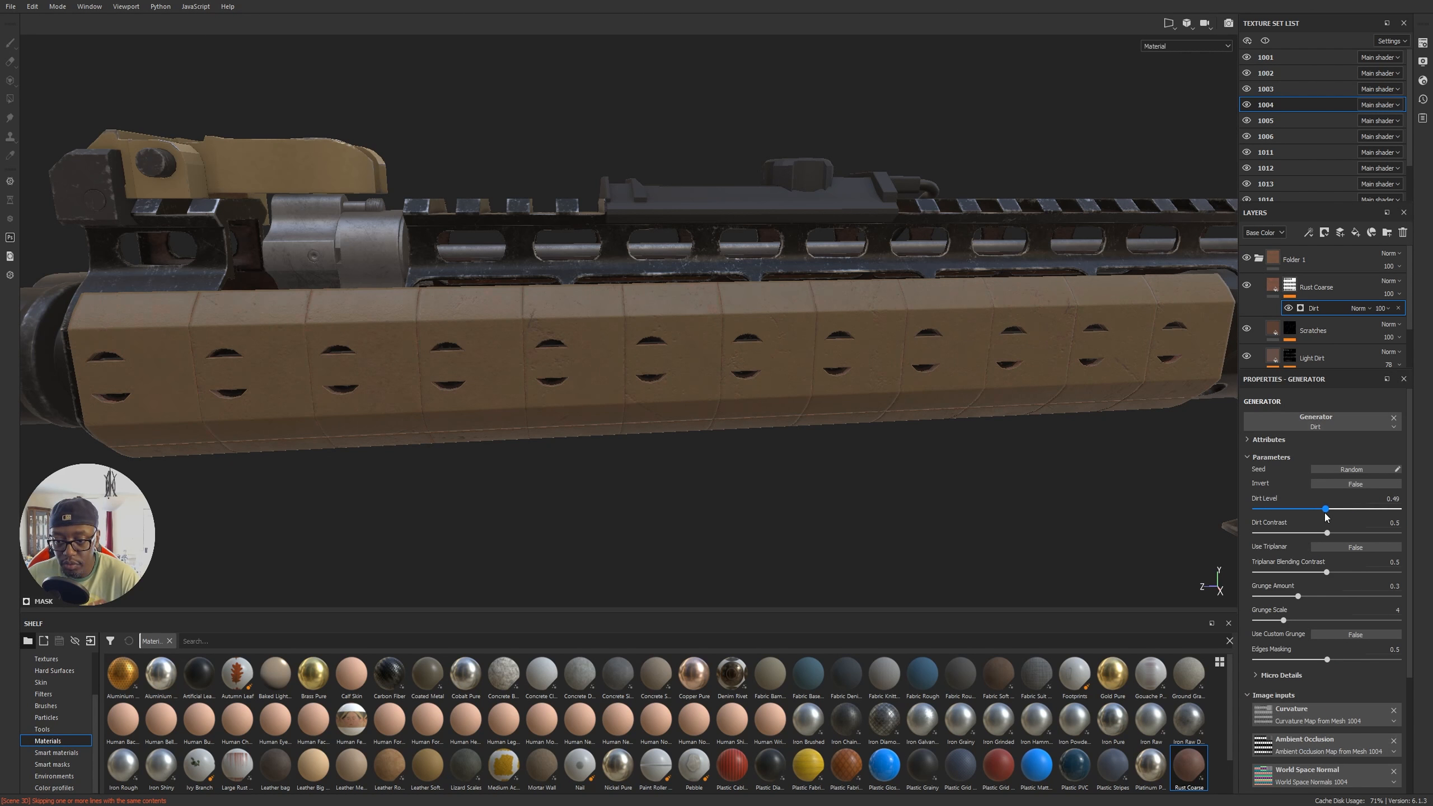
Step: Set the Global Balance of the Mask Editor on the Scratches layer's mask to 0.42
alt+drag(944, 466, 905, 229)
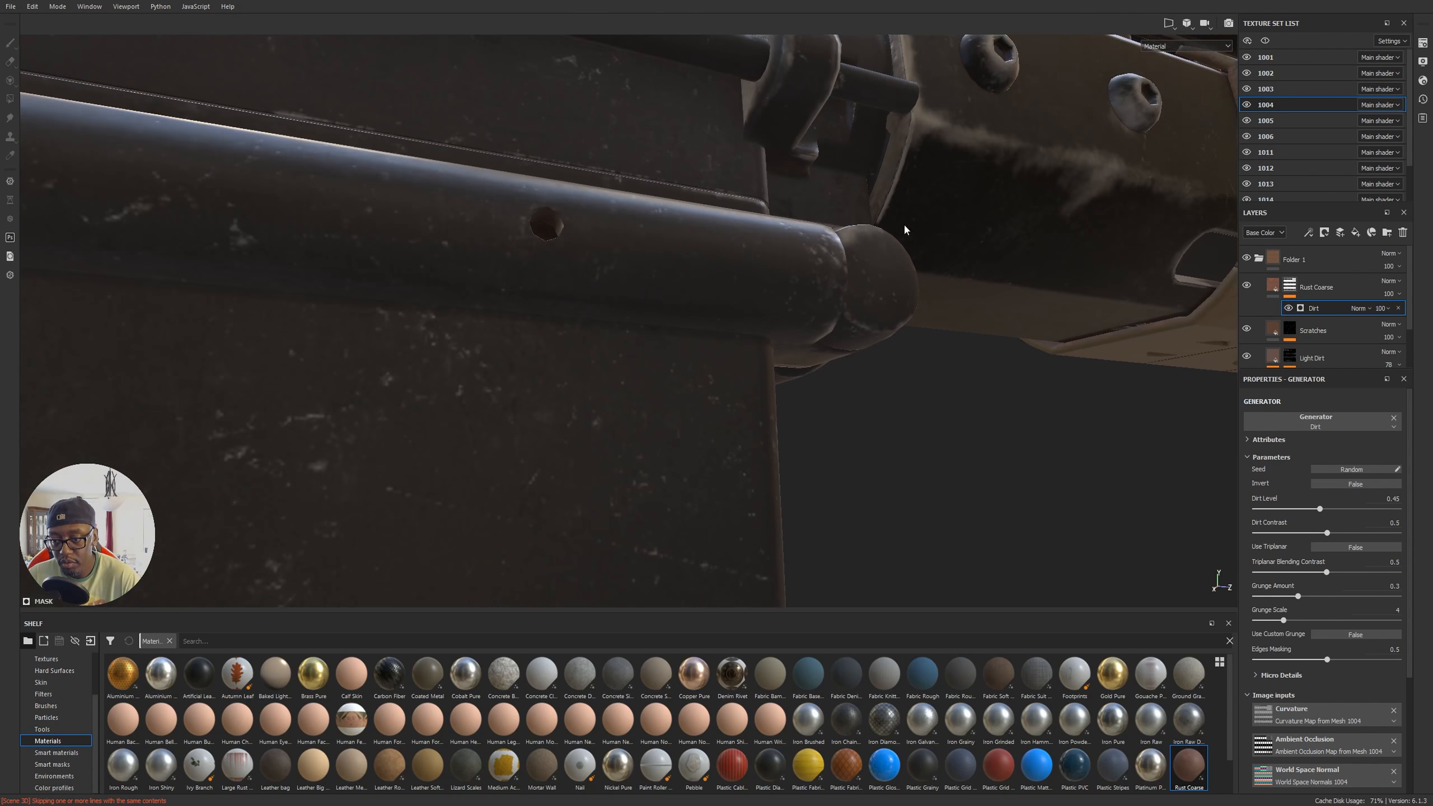
alt+right_drag(906, 230, 1057, 281)
alt+middle_drag(1057, 281, 765, 345)
alt+drag(764, 346, 729, 397)
alt+right_drag(729, 397, 925, 381)
alt+drag(925, 382, 864, 352)
alt+right_drag(863, 352, 951, 361)
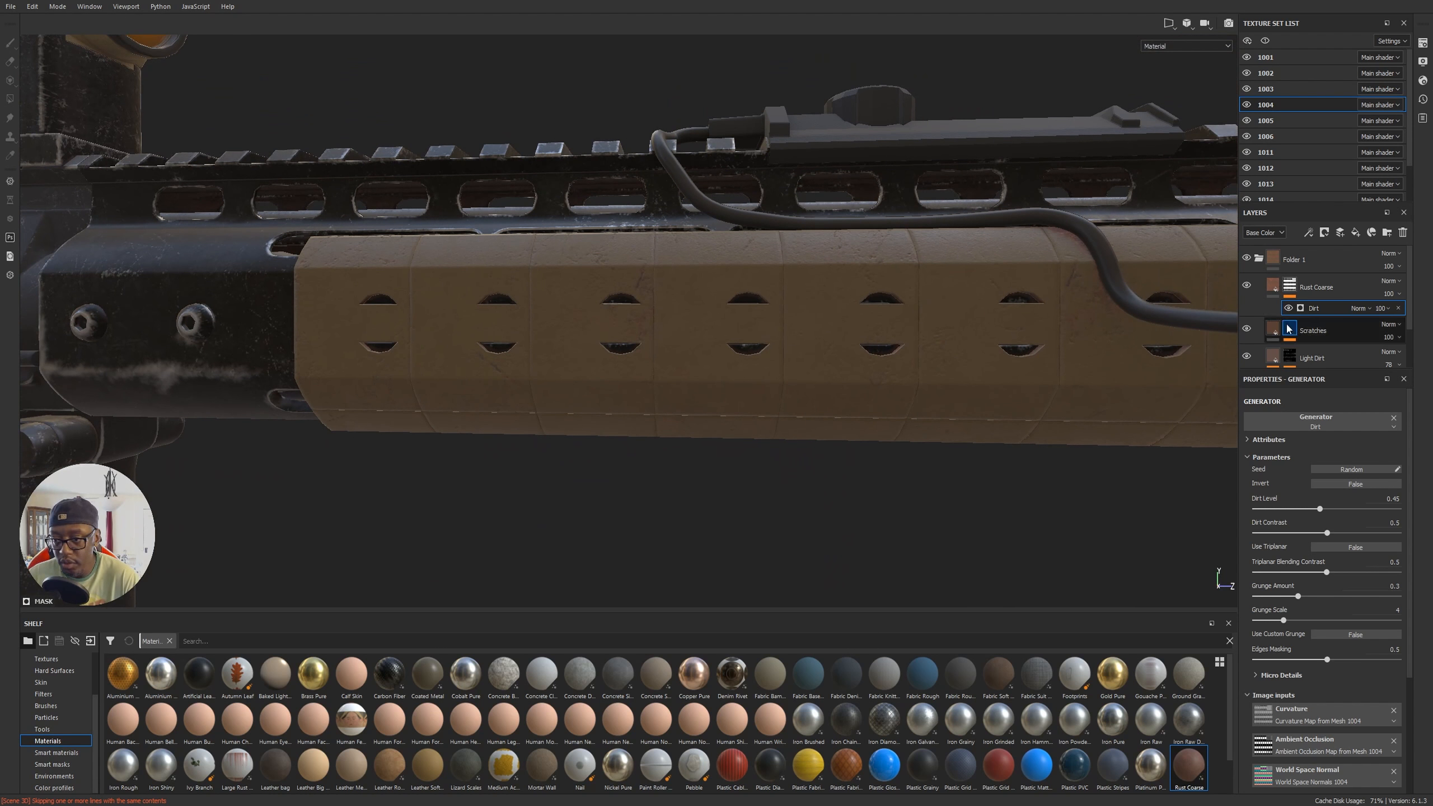
click(1274, 330)
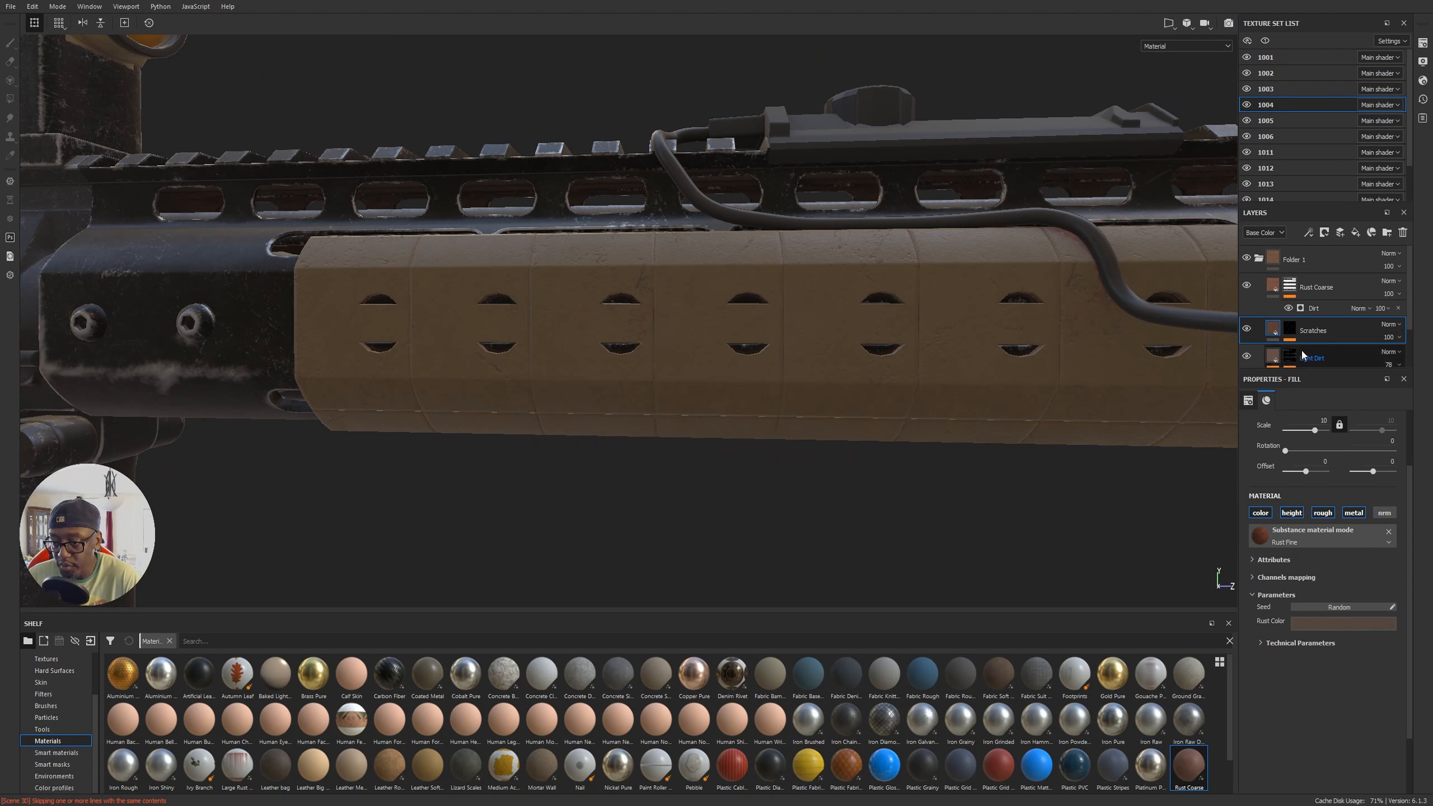
click(1290, 330)
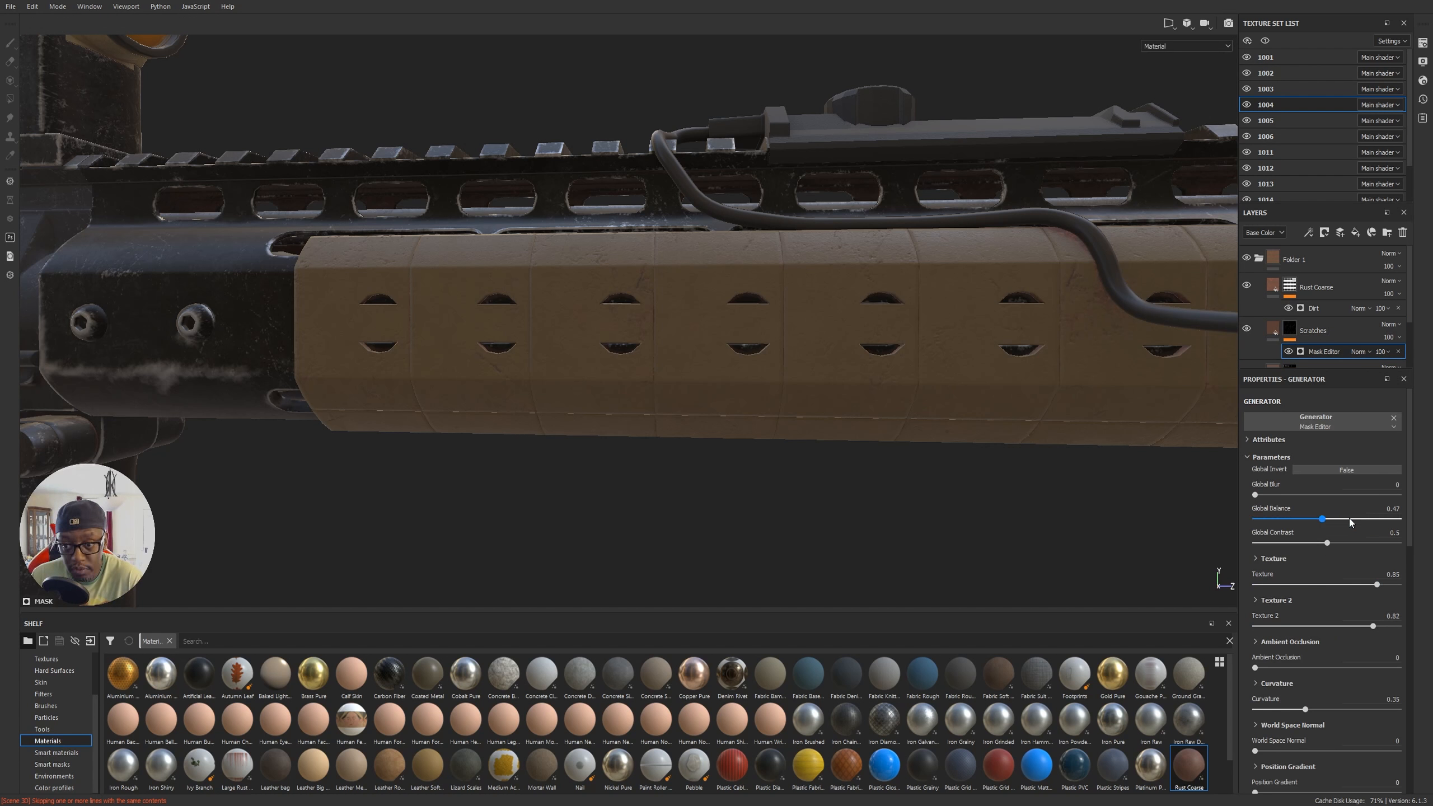
drag(1349, 518, 1266, 520)
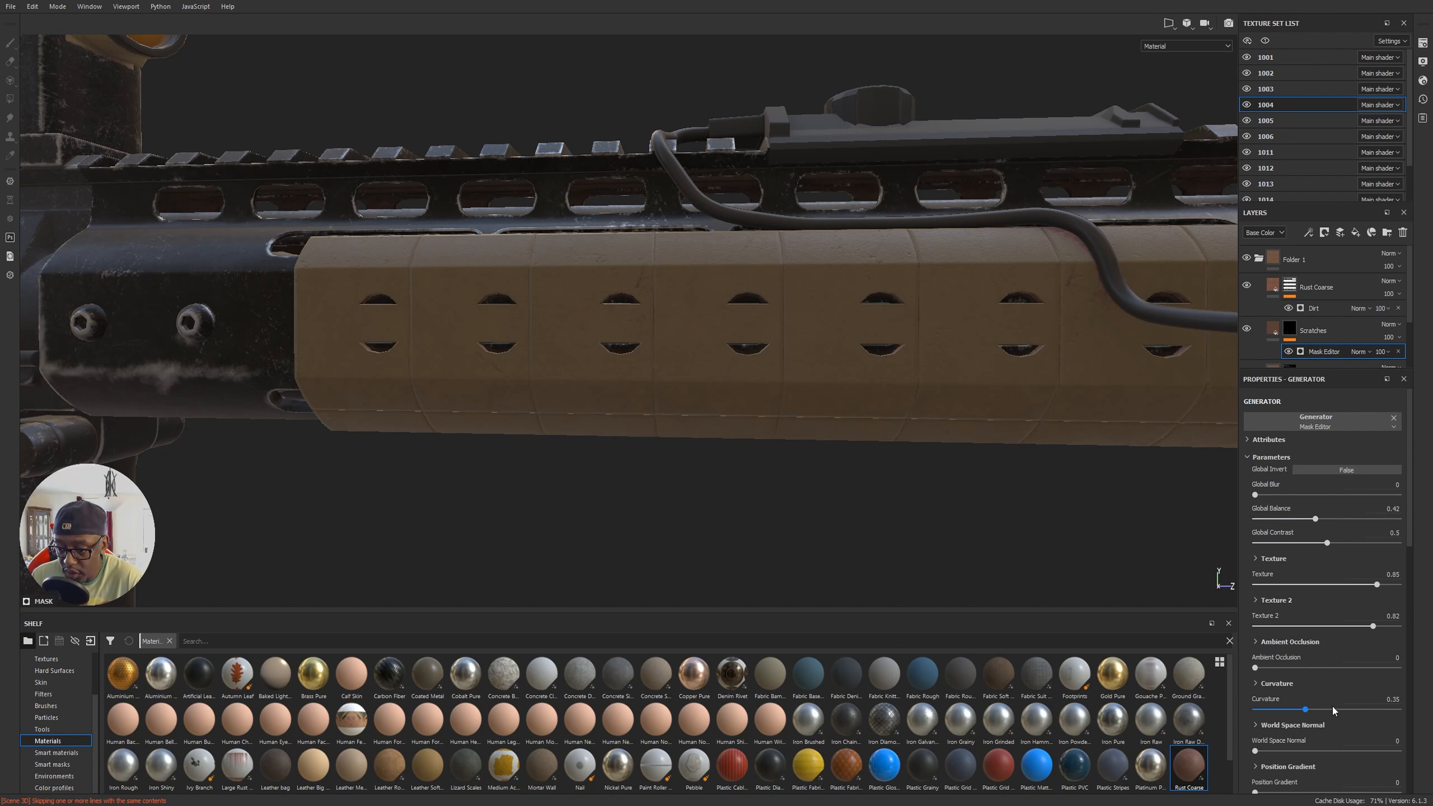
Step: Check the image inputs of the Scratches Mask Editor and set its Global Contrast to 0.64
scroll(1331, 704, down, 3)
scroll(1332, 706, down, 10)
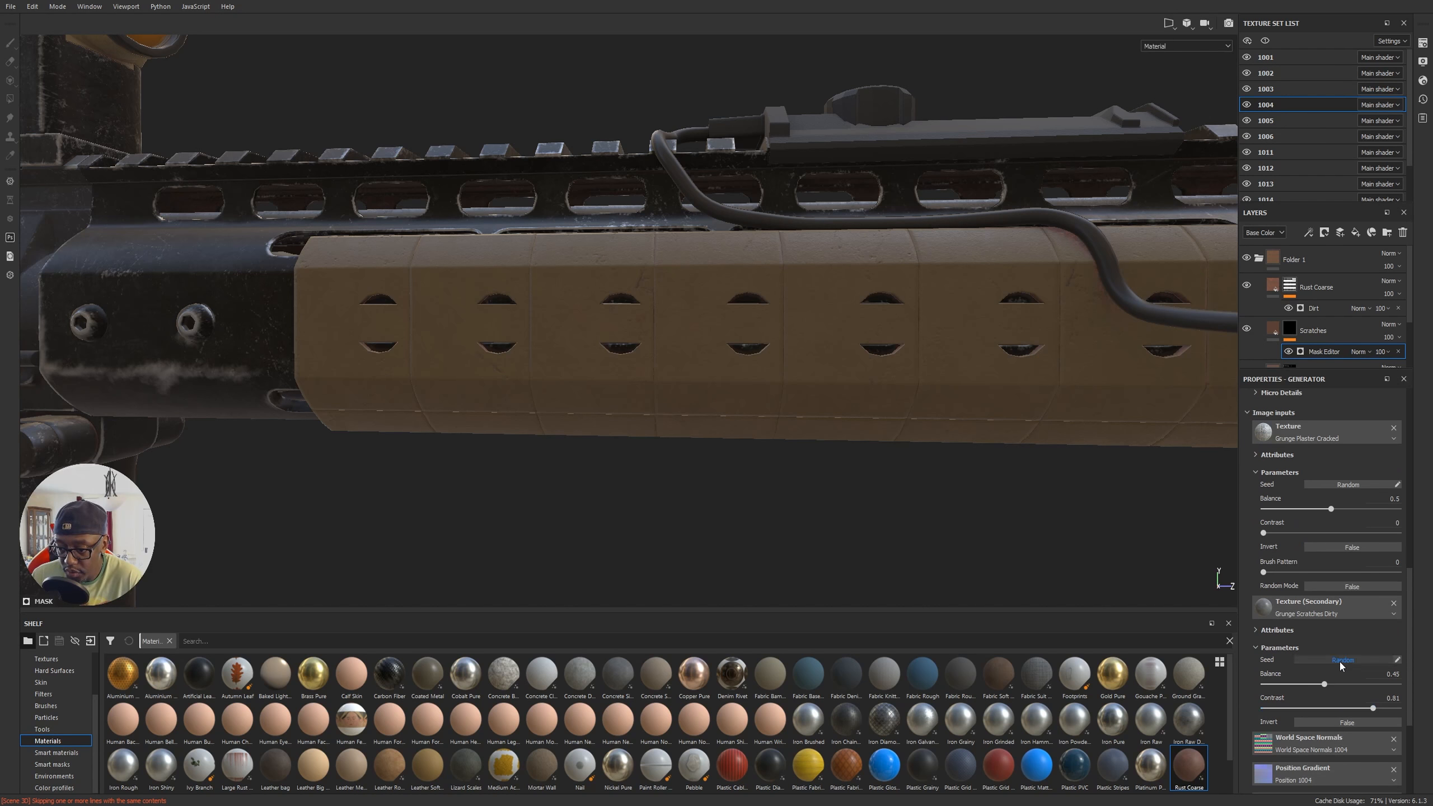
scroll(822, 400, down, 5)
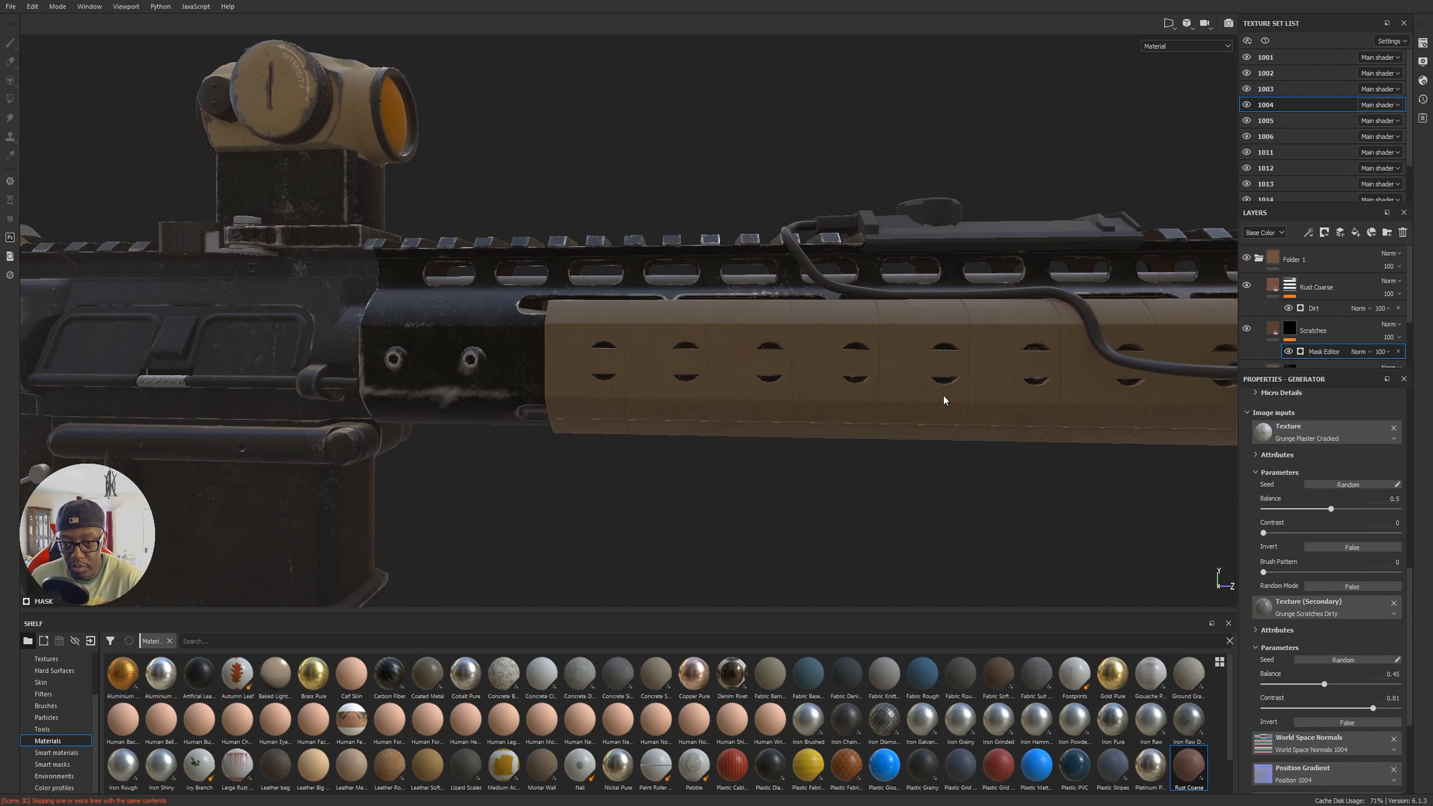
alt+middle_drag(1010, 402, 713, 429)
alt+drag(714, 429, 797, 479)
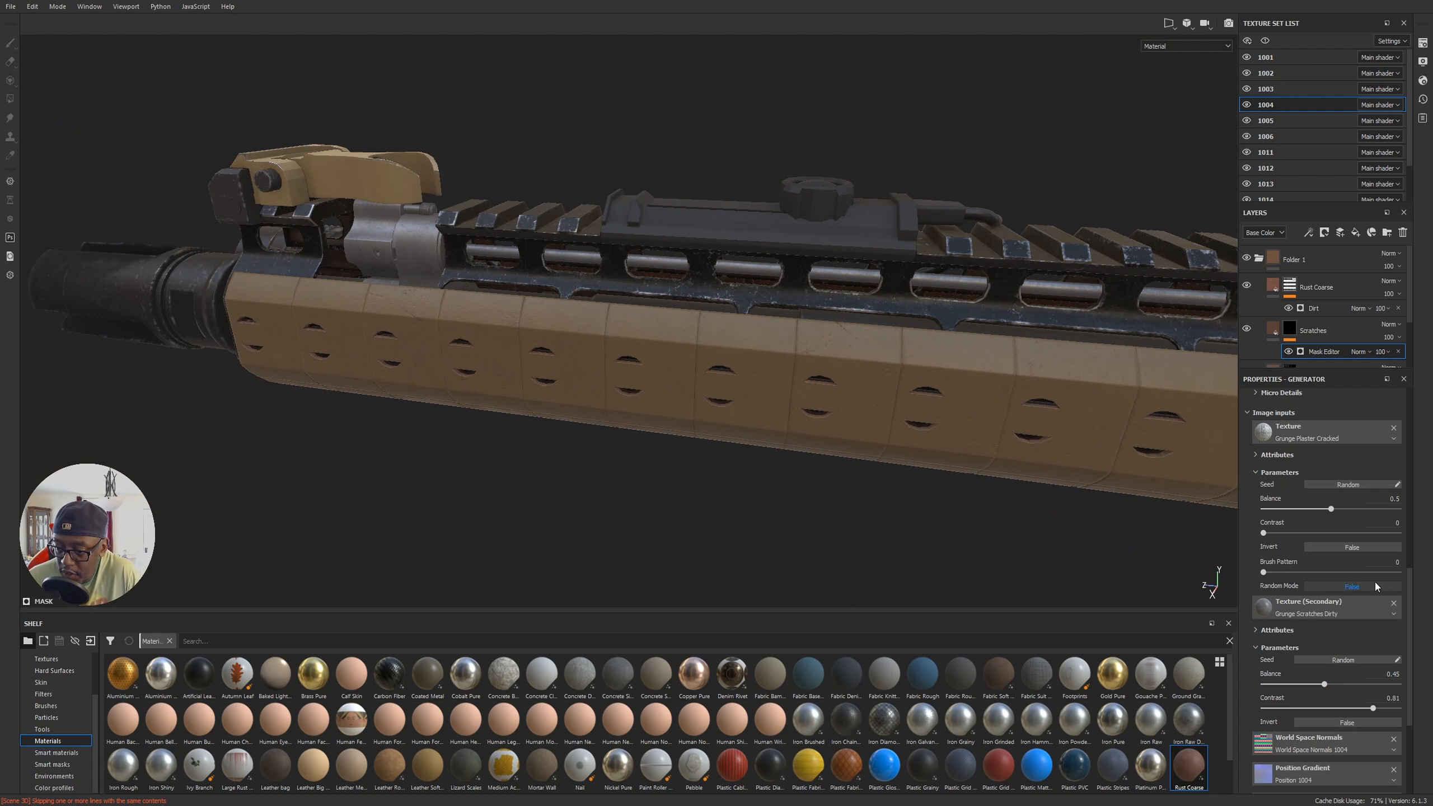
scroll(1359, 567, up, 1)
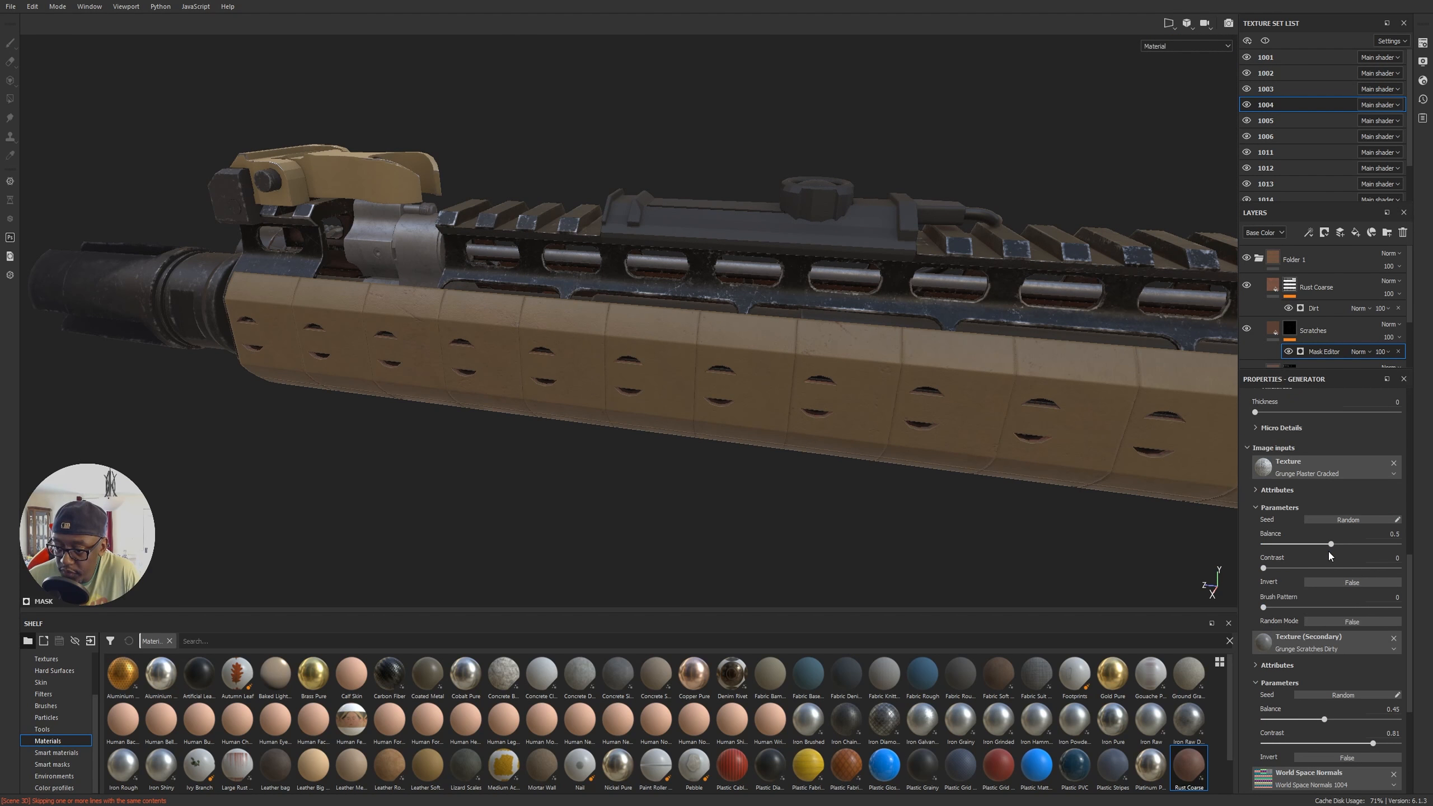
scroll(1328, 551, up, 5)
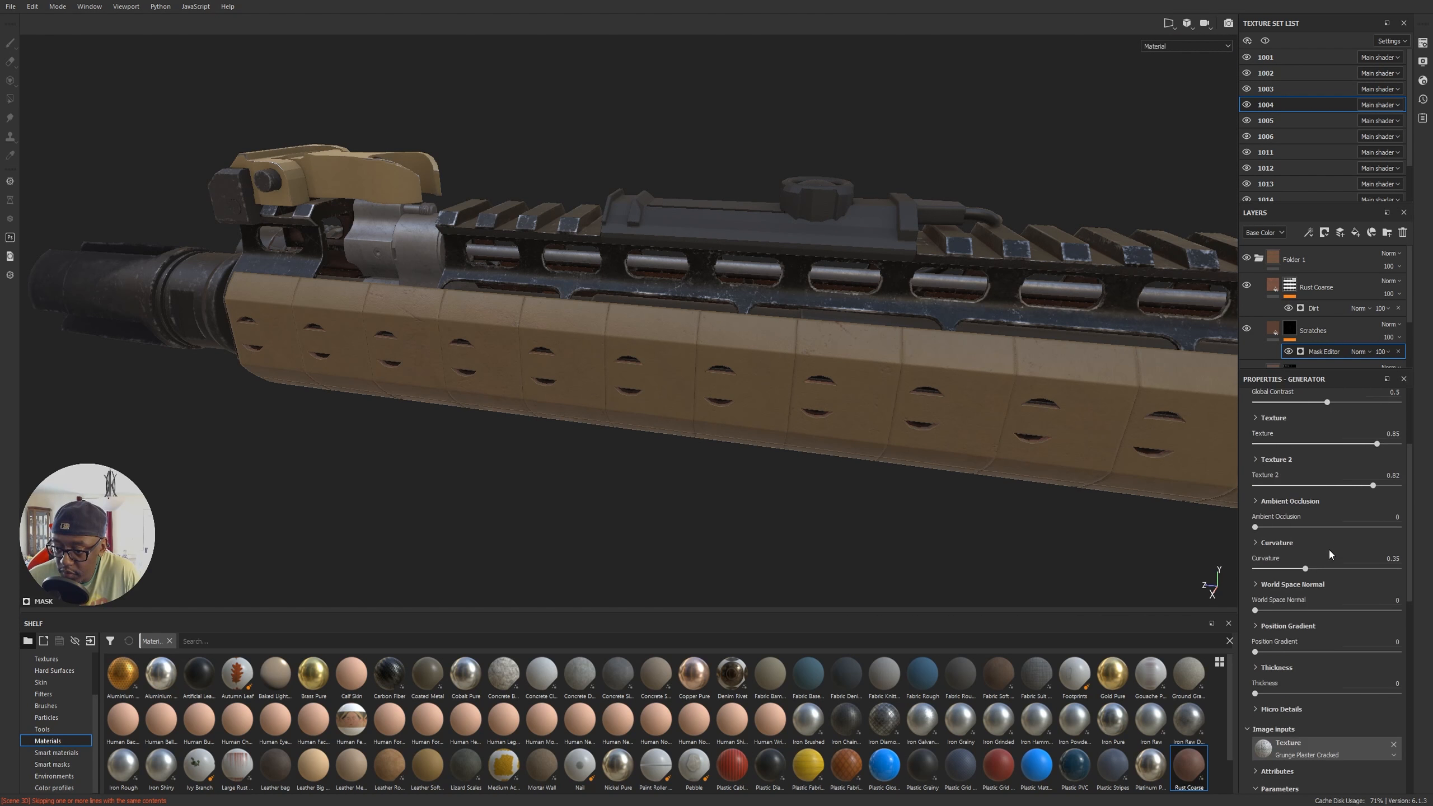
scroll(1328, 547, up, 3)
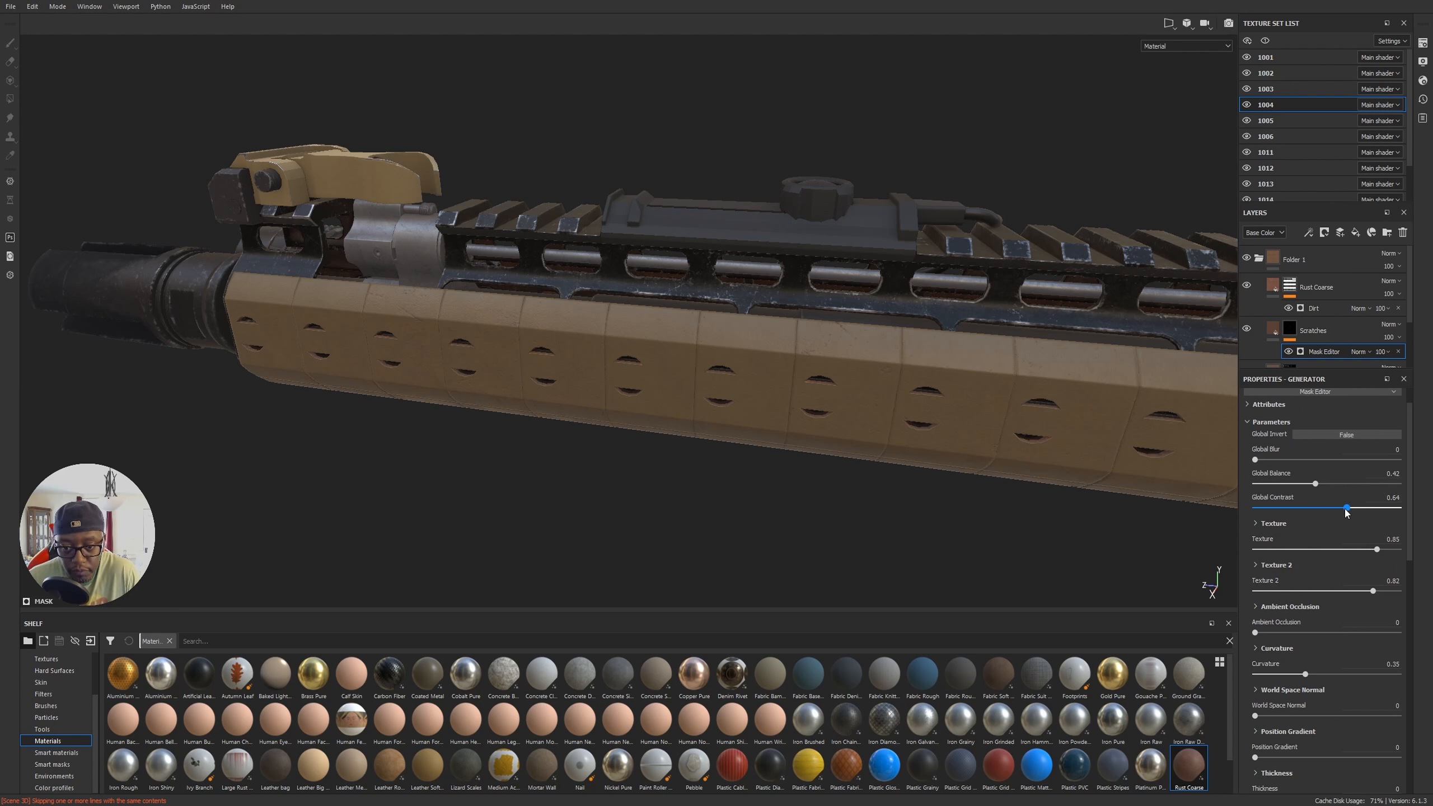
scroll(1095, 605, down, 3)
Step: Adjust the Rust Color of the Scratches layer's Rust Fine material
alt+drag(1094, 605, 644, 349)
alt+right_drag(671, 405, 789, 398)
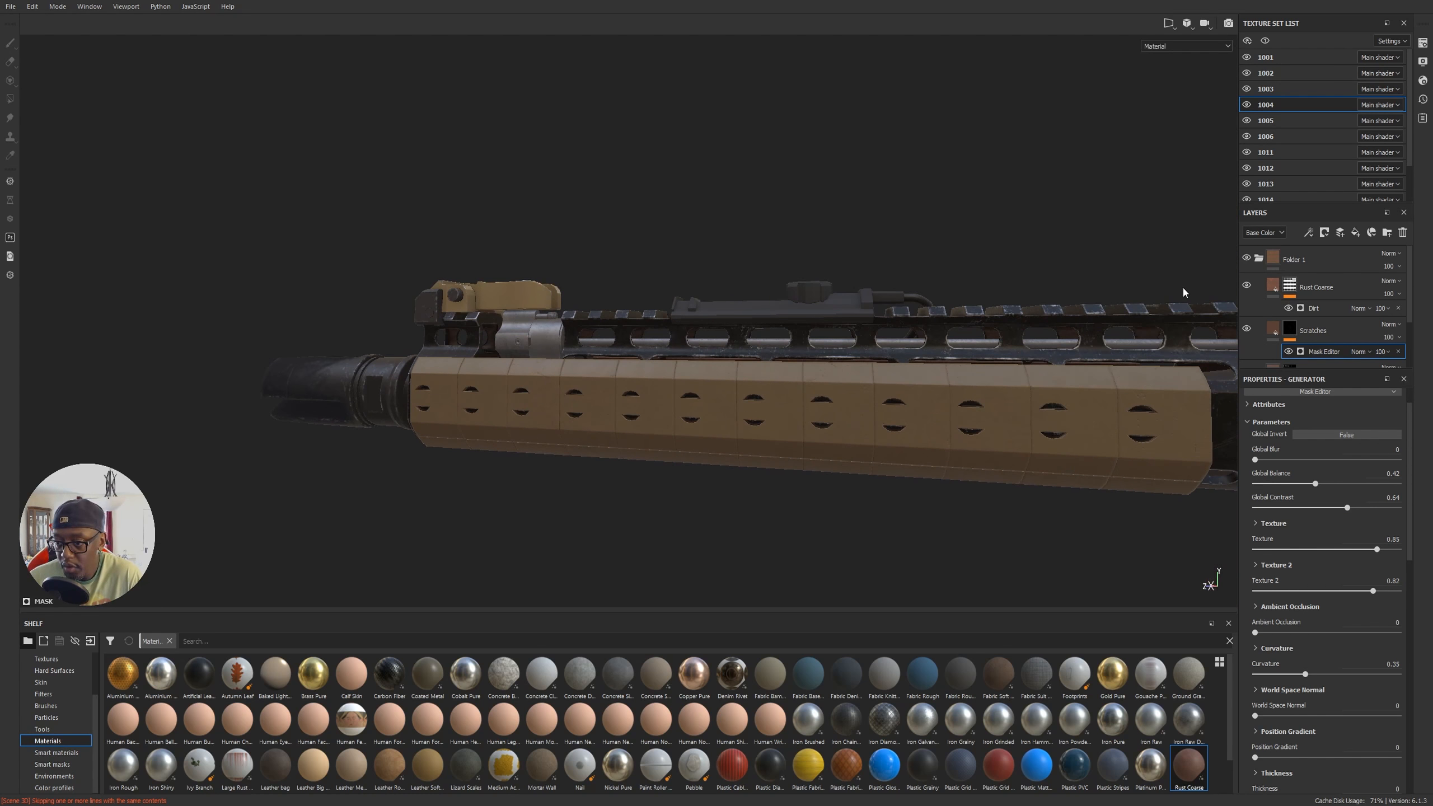
click(1278, 328)
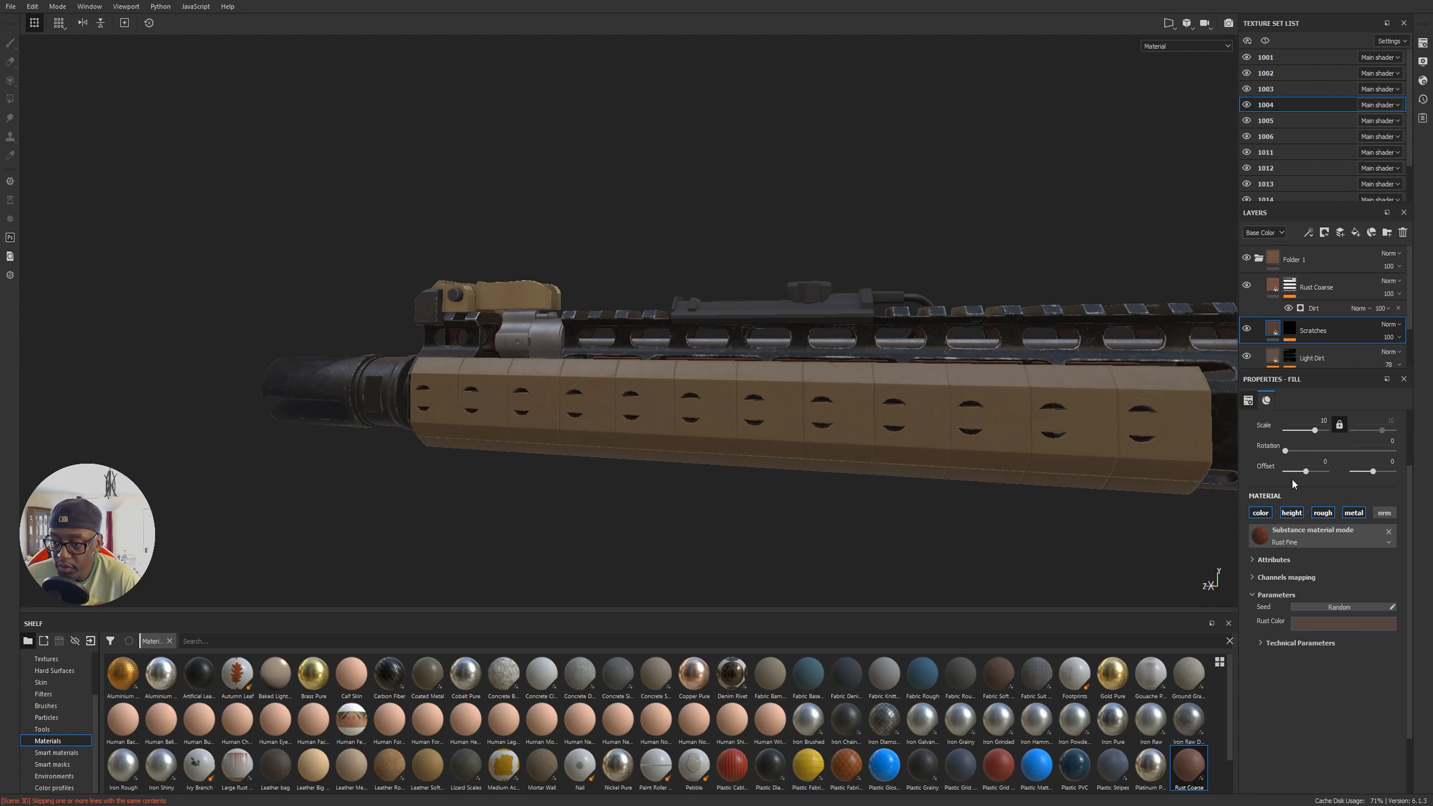
click(1325, 623)
drag(1299, 719, 1292, 719)
Step: Examine the scratches, dirt and rust on the handguard from several angles and distances
alt+right_drag(762, 489, 825, 445)
alt+drag(825, 445, 910, 394)
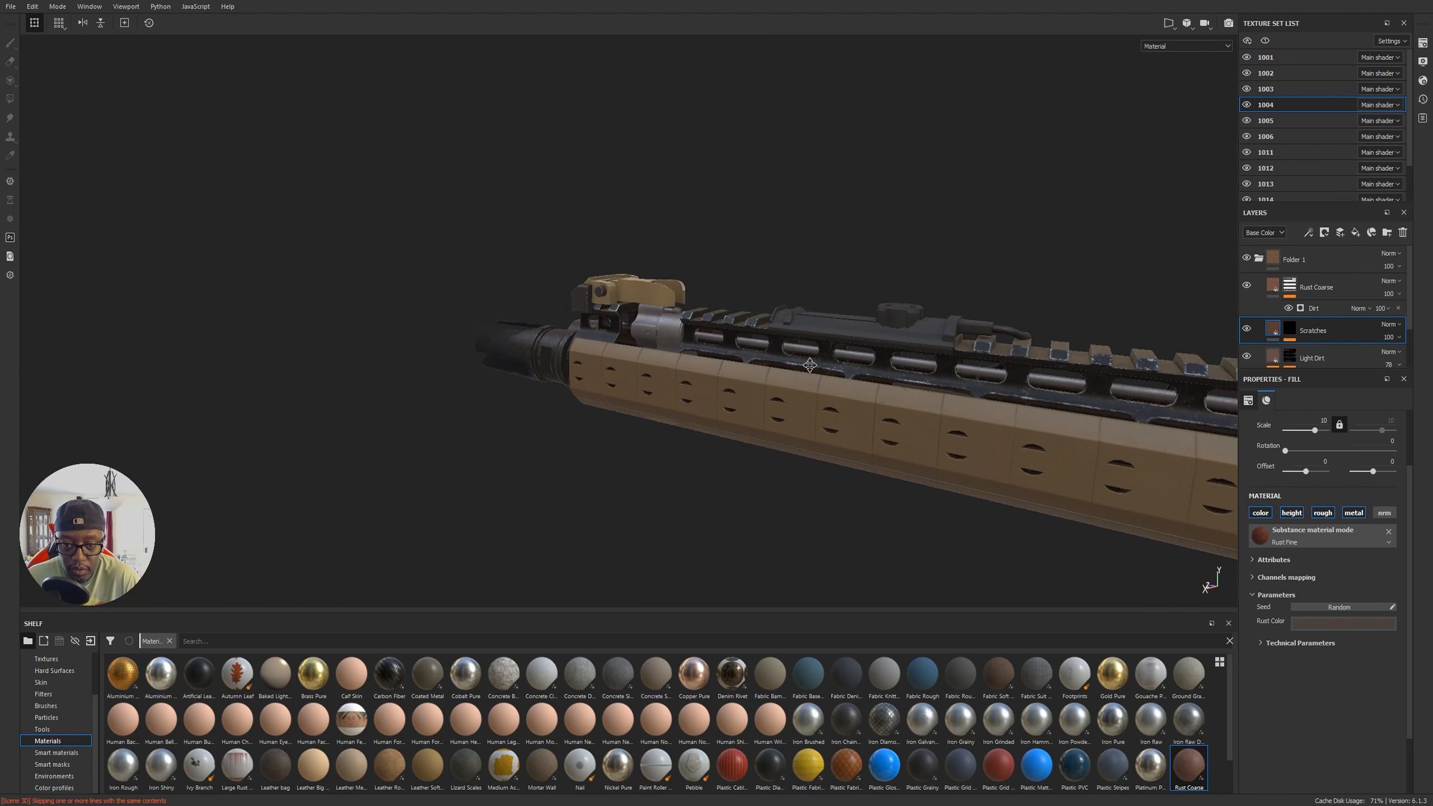
alt+middle_drag(910, 394, 632, 316)
alt+right_drag(632, 316, 531, 375)
alt+middle_drag(790, 308, 834, 242)
alt+drag(630, 244, 971, 230)
alt+right_drag(972, 230, 790, 325)
alt+drag(790, 324, 719, 353)
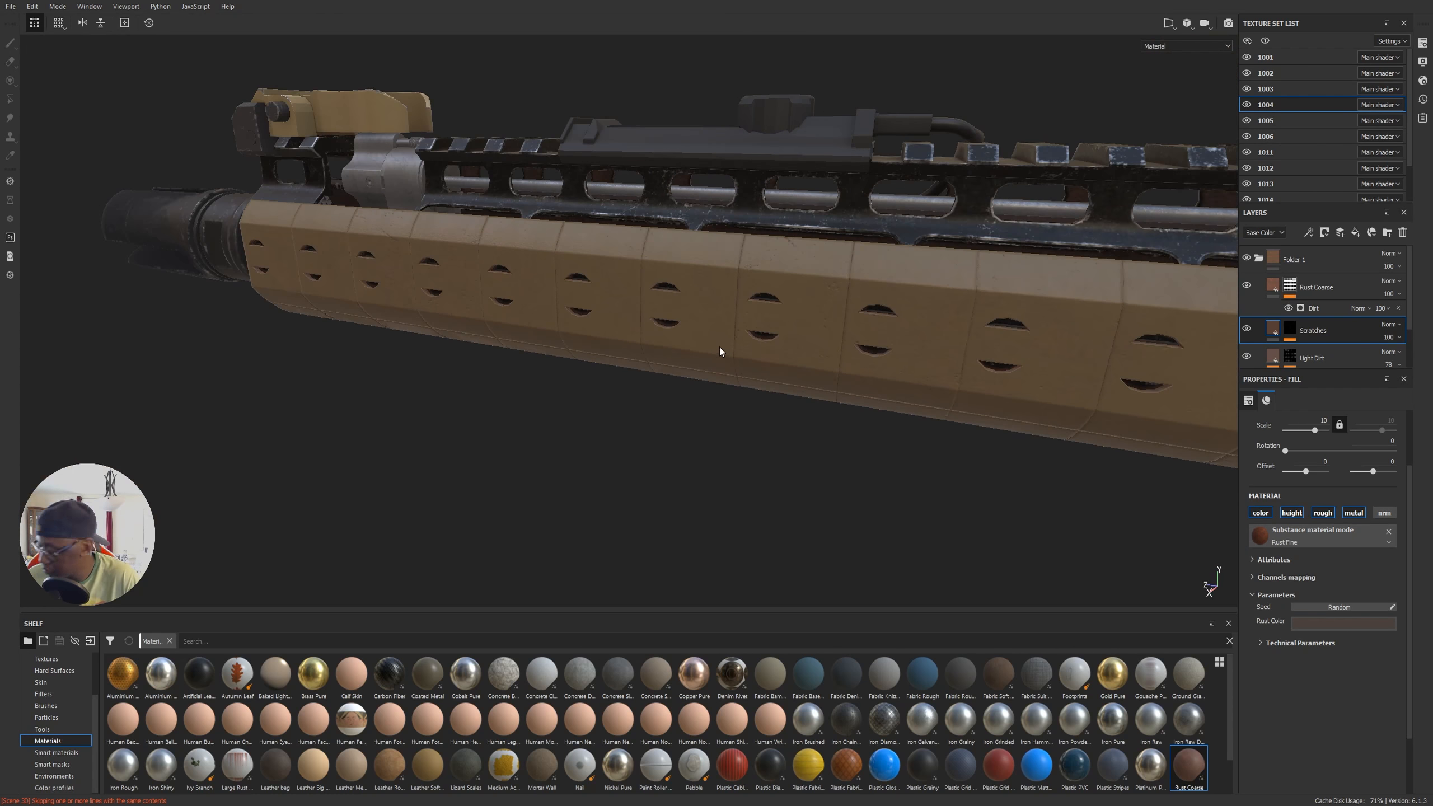
alt+drag(617, 329, 1115, 362)
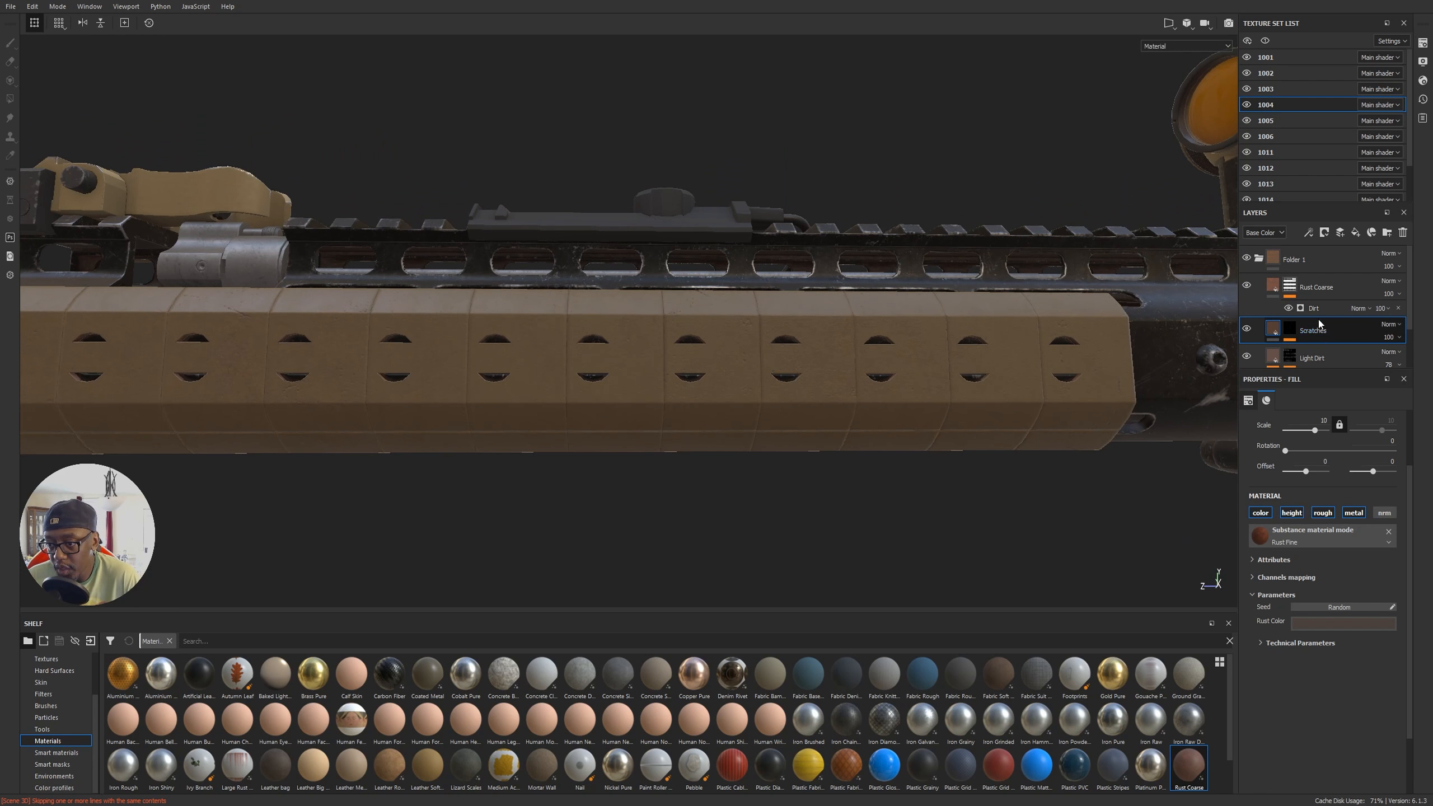
Step: Rename the folder in texture set 1004 as Rail
double_click(1298, 259)
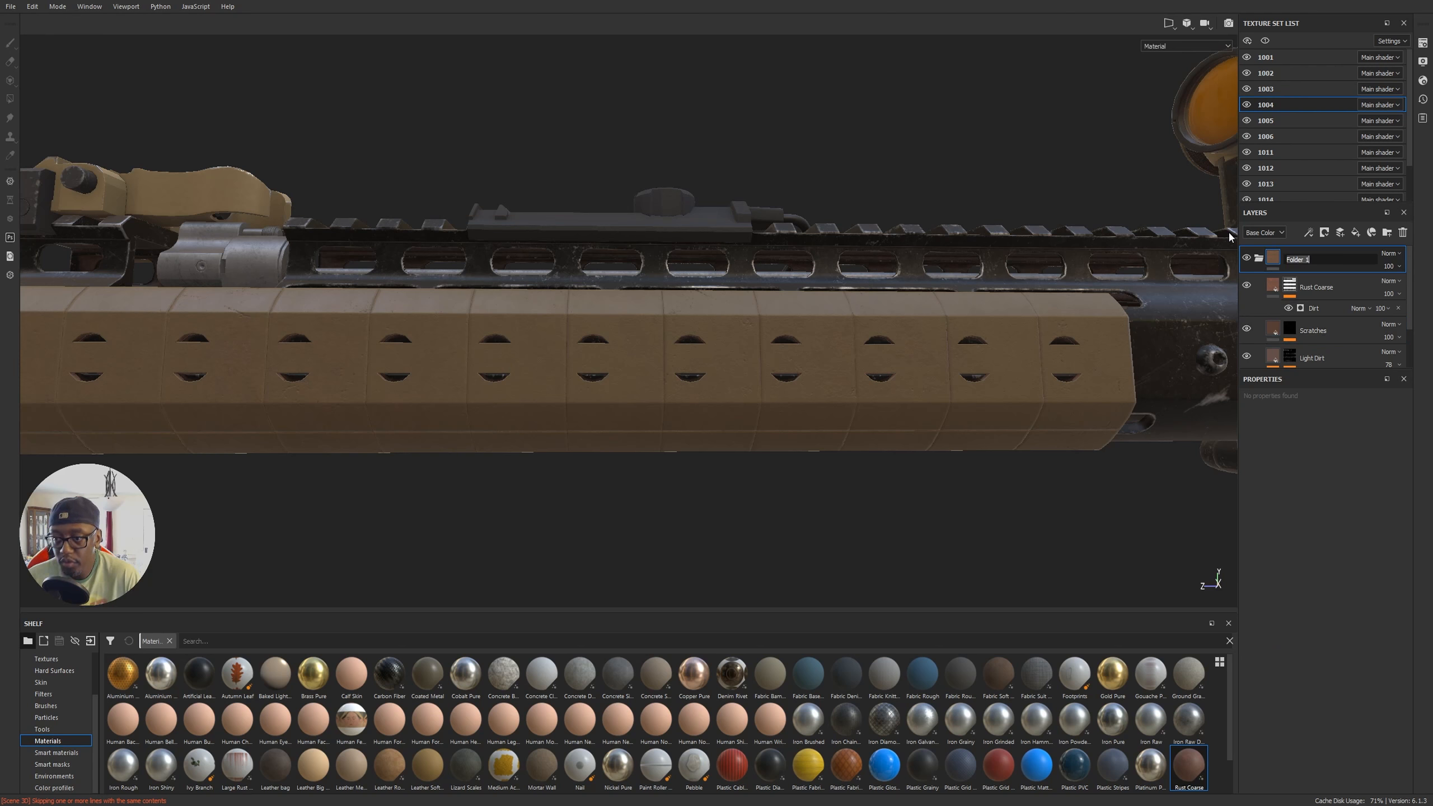
text(Rail)
key(Return)
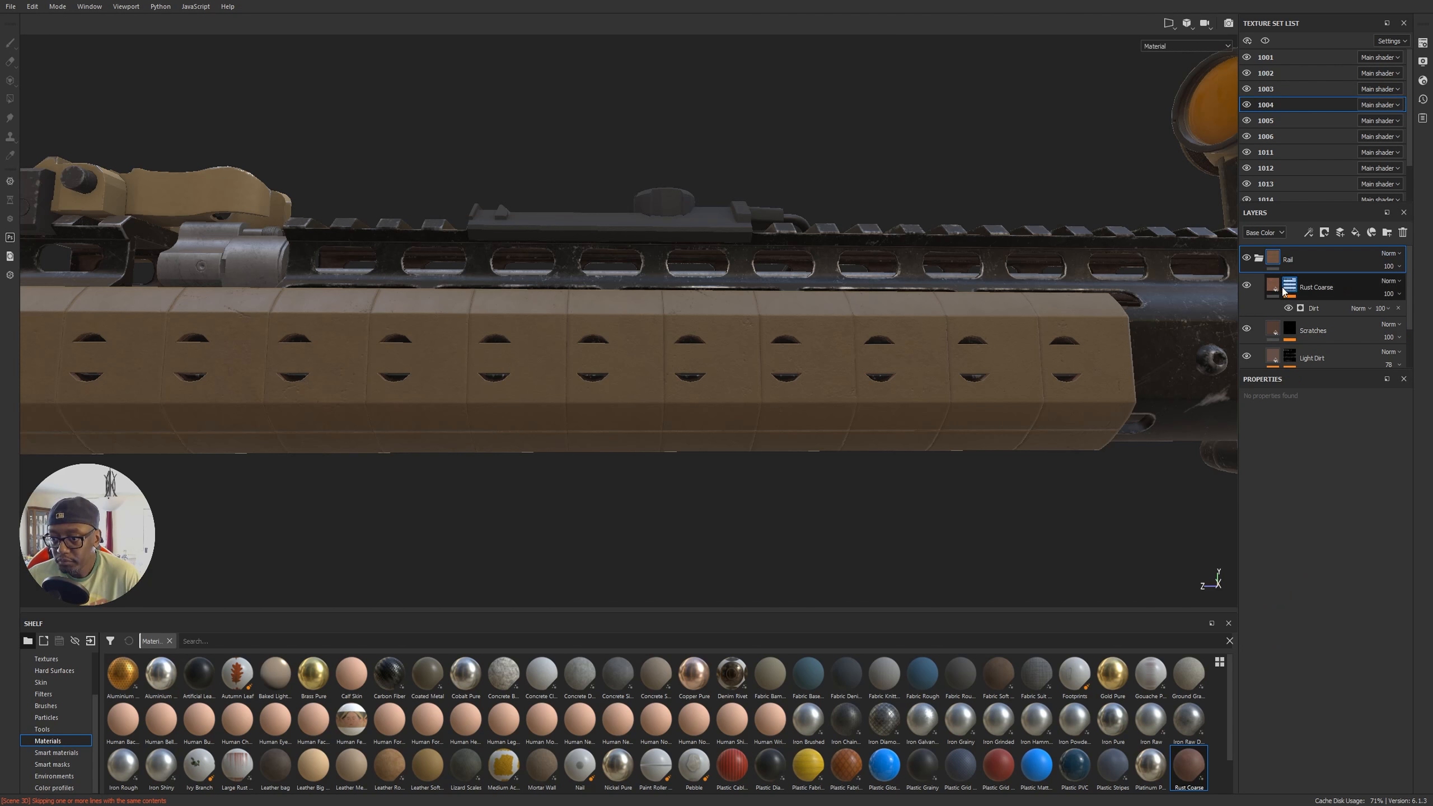
Step: Add a paint layer at the top of the Rail folder, enable only its roughness channel, and show the available brushes
click(1340, 231)
drag(1283, 267, 1281, 293)
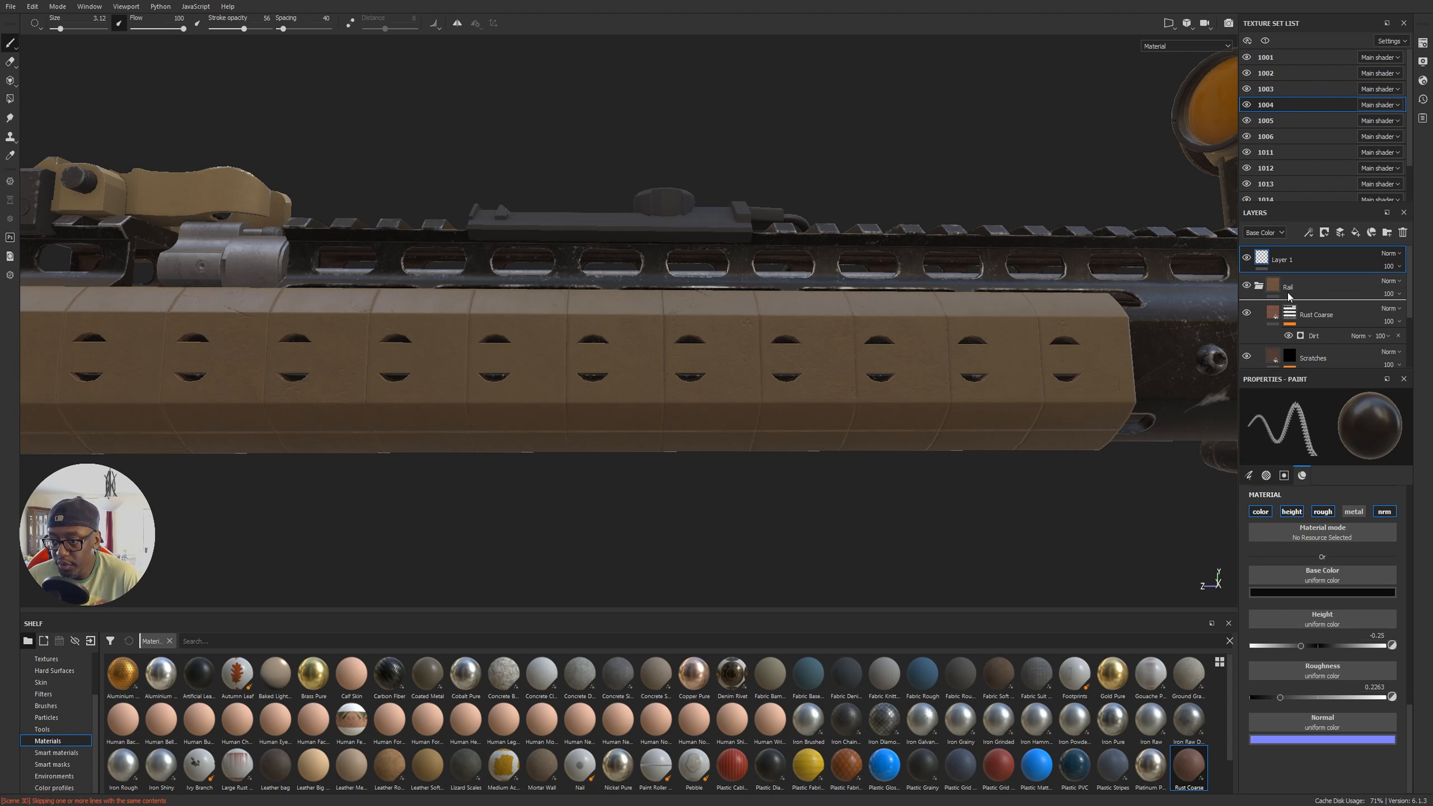
click(1259, 512)
click(1291, 512)
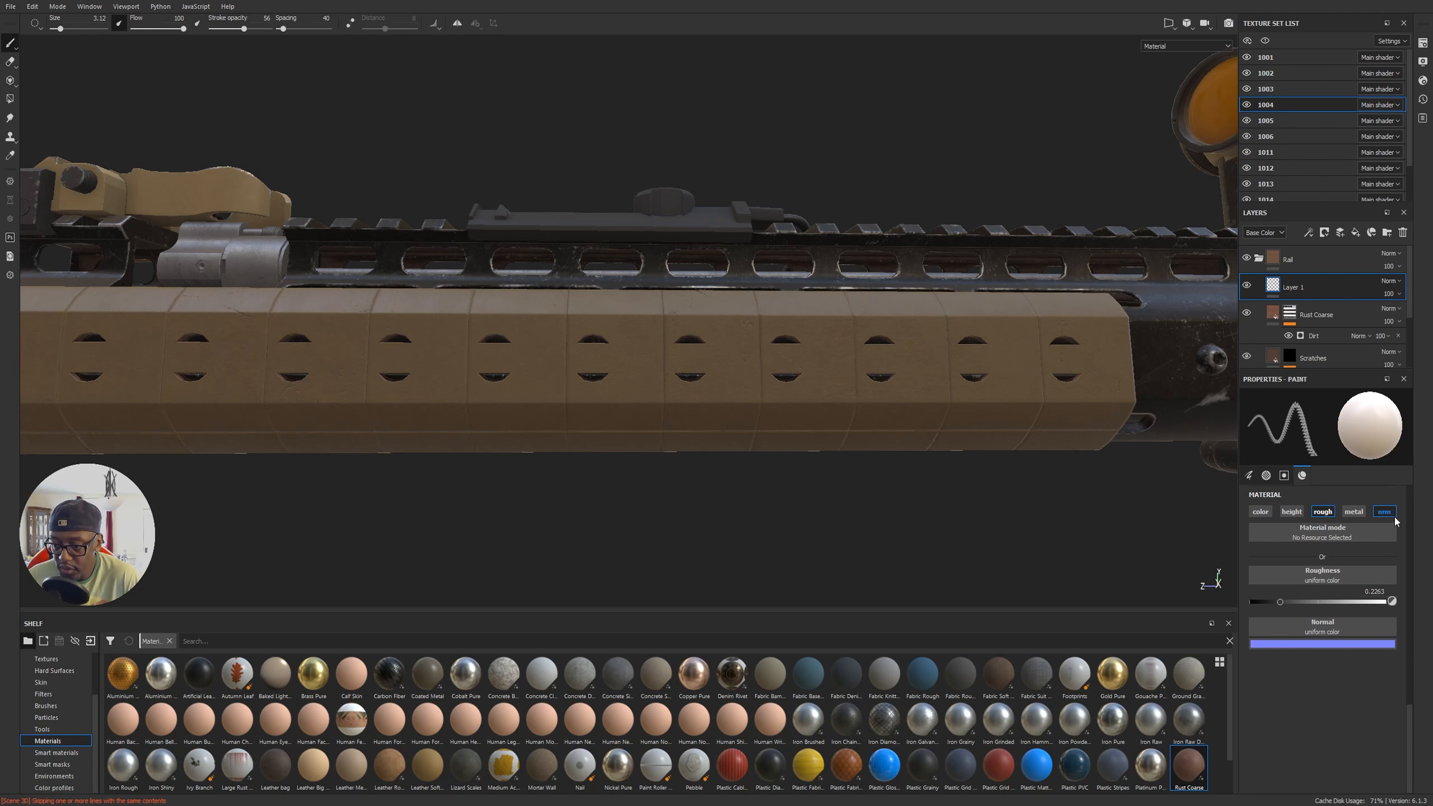
click(1388, 514)
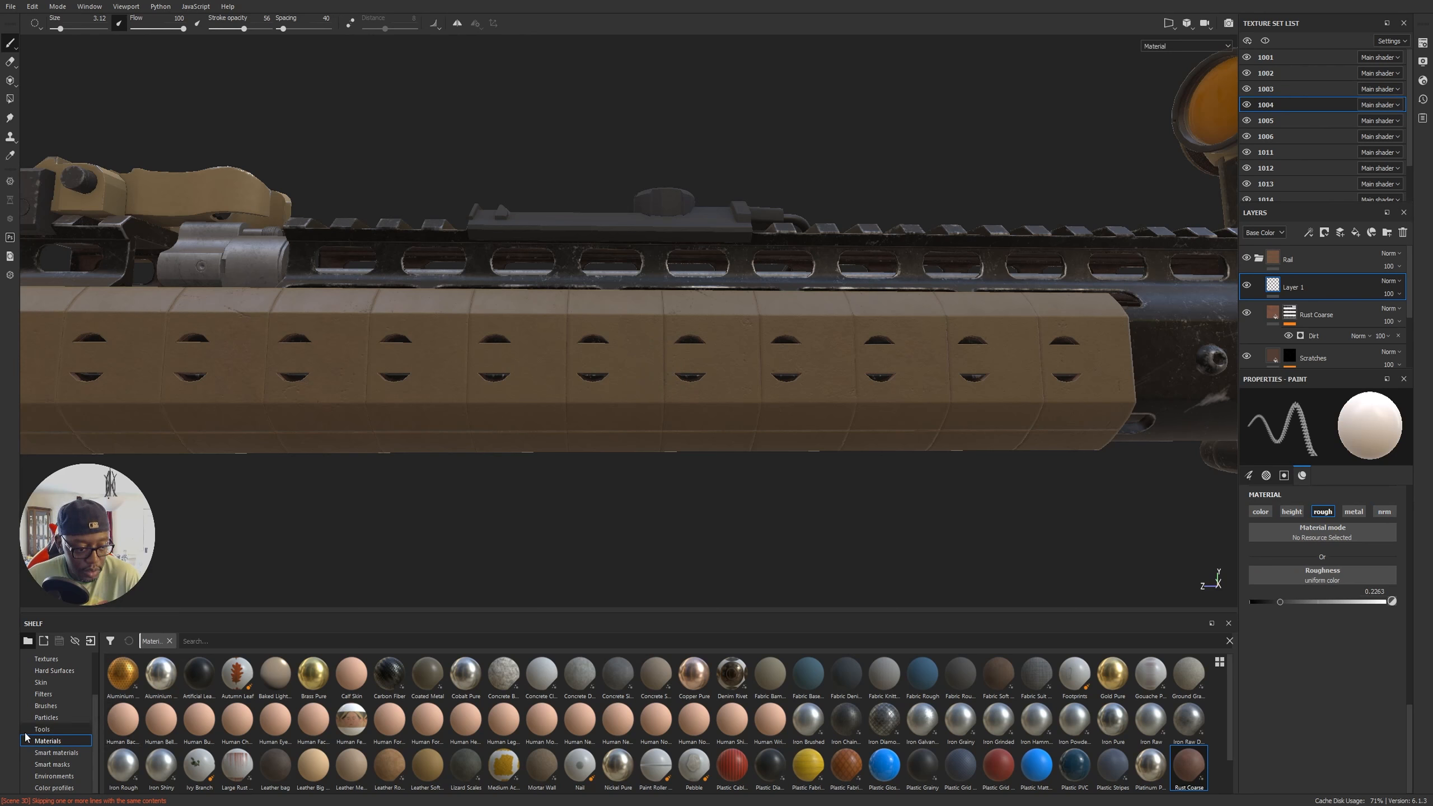
click(46, 706)
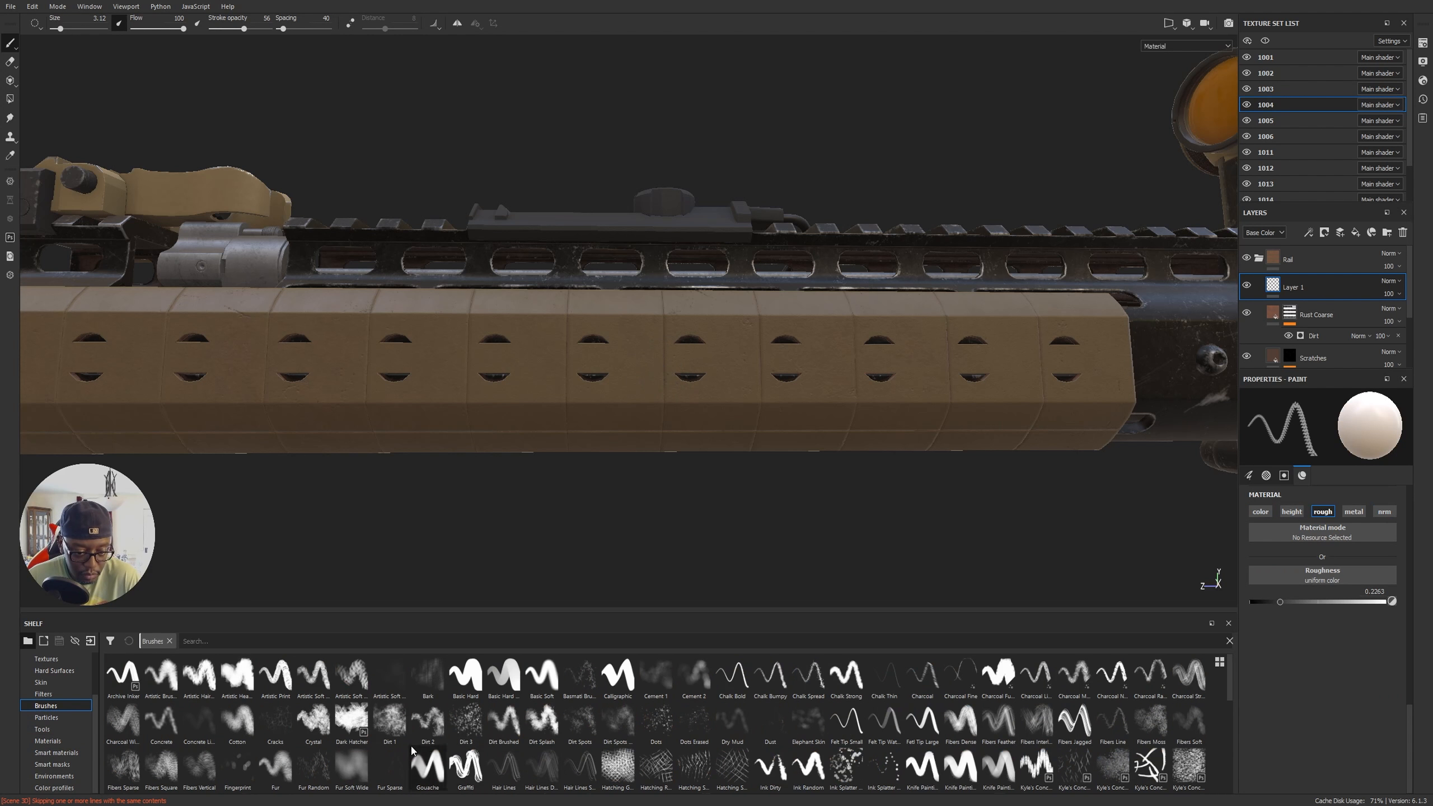
Step: Paint glossier roughness patches on the handguard's side with the Dirt 1 brush at size 8.01 and roughness 0.1564
click(389, 721)
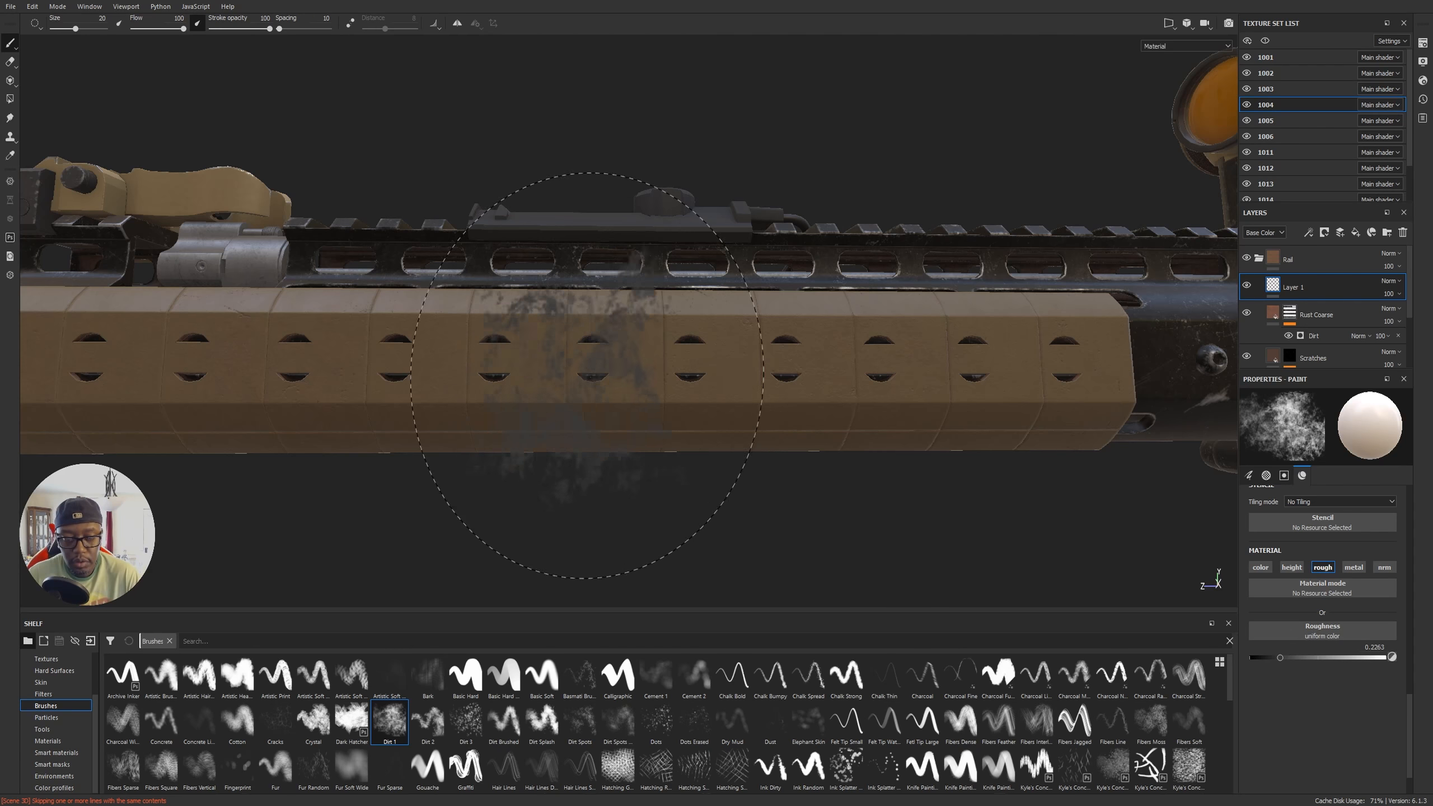
alt+drag(659, 280, 544, 350)
mouse_move(559, 452)
alt+mouse_down()
mouse_move(591, 414)
mouse_move(656, 432)
alt+mouse_up()
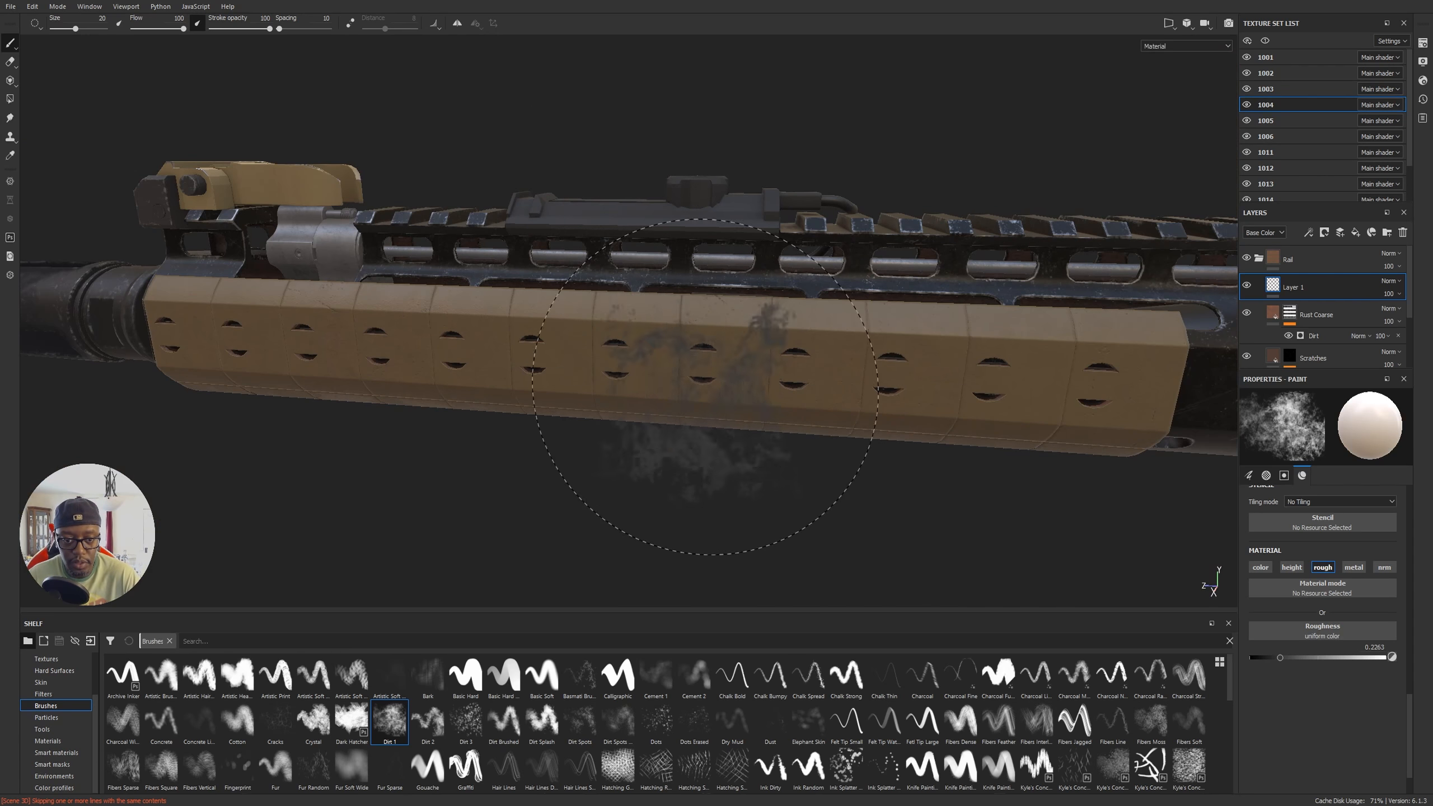
ctrl+right_drag(705, 346, 589, 342)
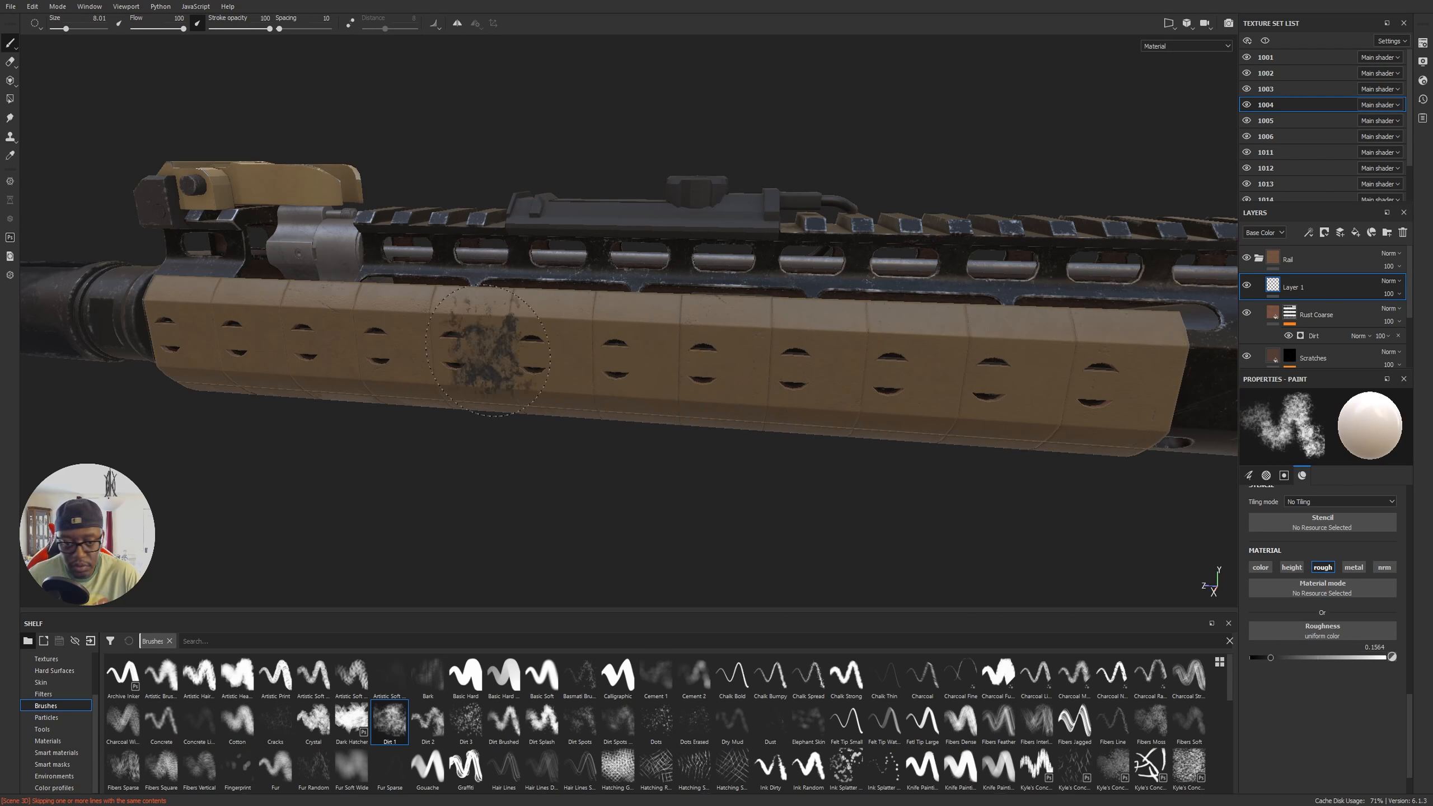
alt+drag(601, 438, 569, 350)
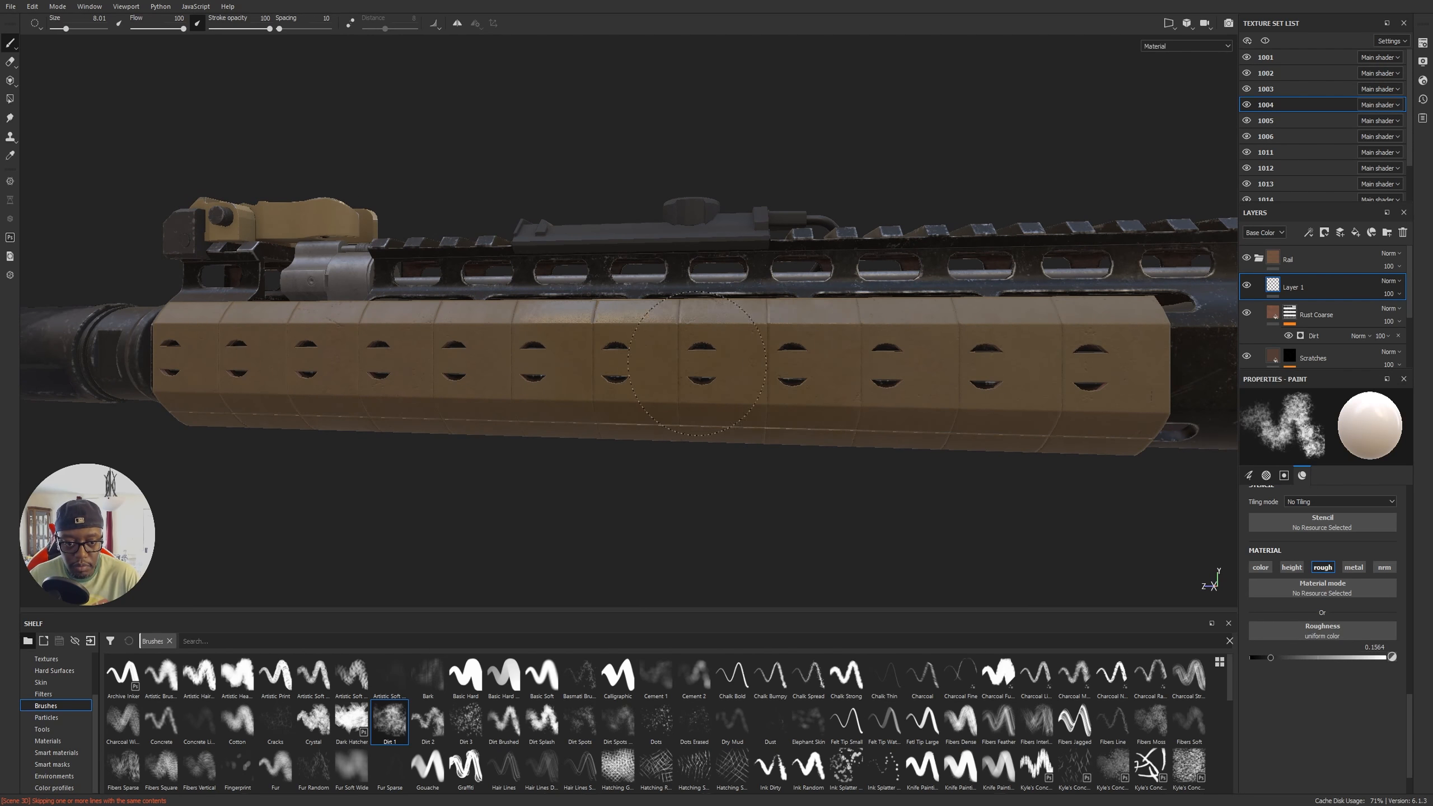
mouse_move(725, 364)
alt+mouse_down()
mouse_move(716, 57)
mouse_move(775, 45)
mouse_move(732, 137)
mouse_move(578, 190)
mouse_move(729, 106)
mouse_move(710, 95)
mouse_move(685, 106)
mouse_move(694, 173)
alt+mouse_up()
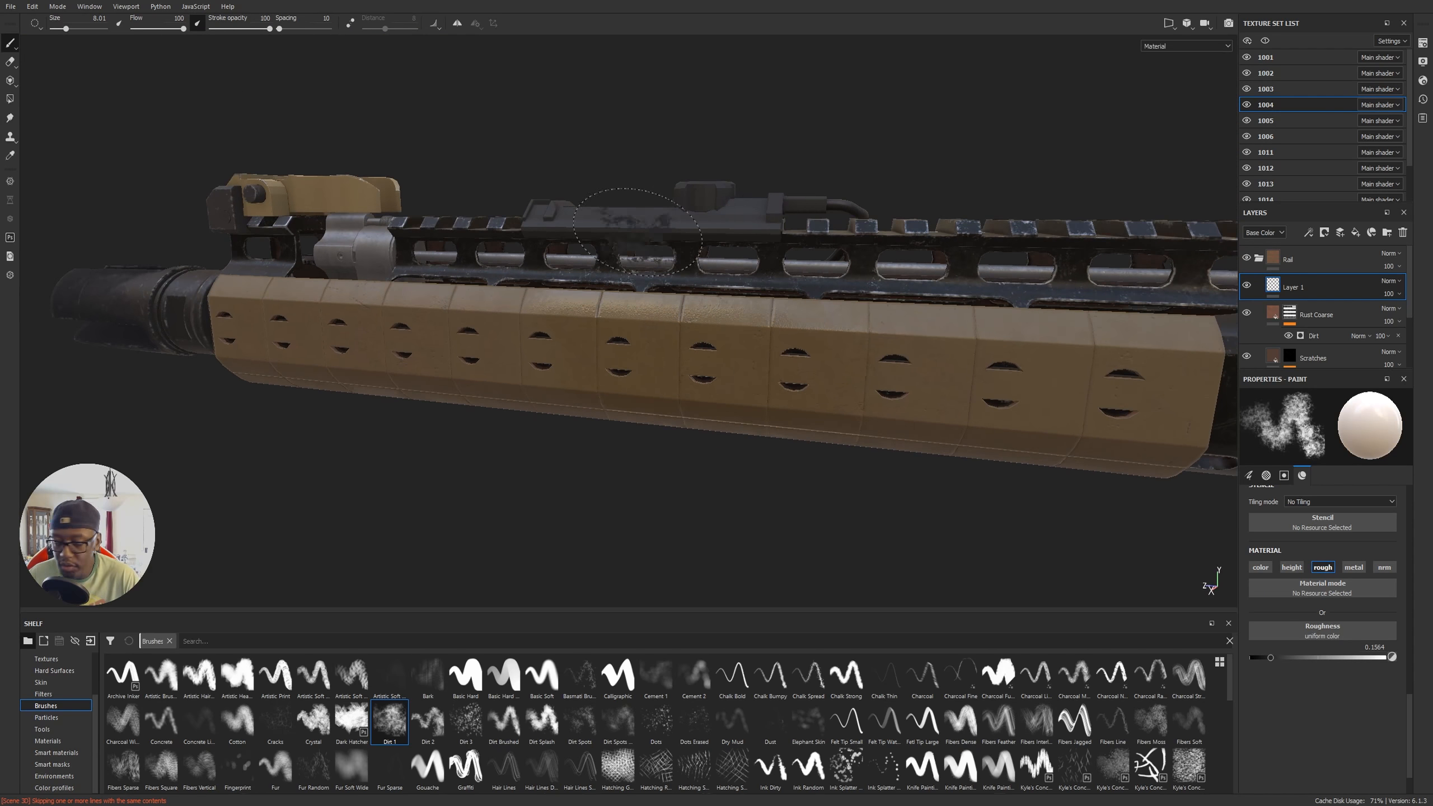
Step: Continue the Dirt 1 roughness strokes across the handguard's underside, opposite side and front section
mouse_move(608, 454)
alt+mouse_down()
mouse_move(751, 273)
mouse_move(751, 230)
mouse_move(722, 444)
alt+mouse_up()
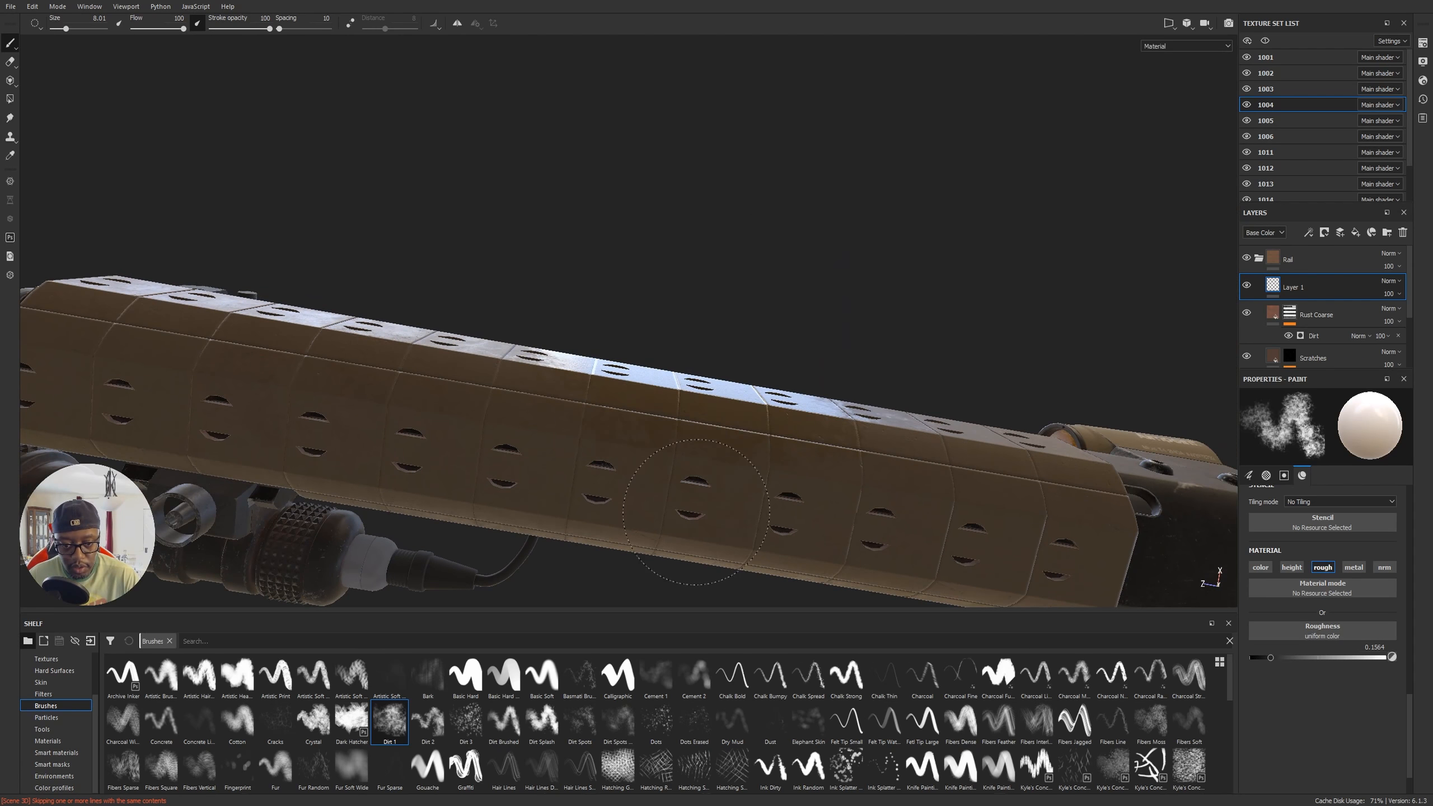
mouse_move(768, 399)
alt+mouse_down()
mouse_move(903, 288)
mouse_move(1003, 270)
mouse_move(857, 390)
mouse_move(1078, 384)
mouse_move(705, 350)
alt+mouse_up()
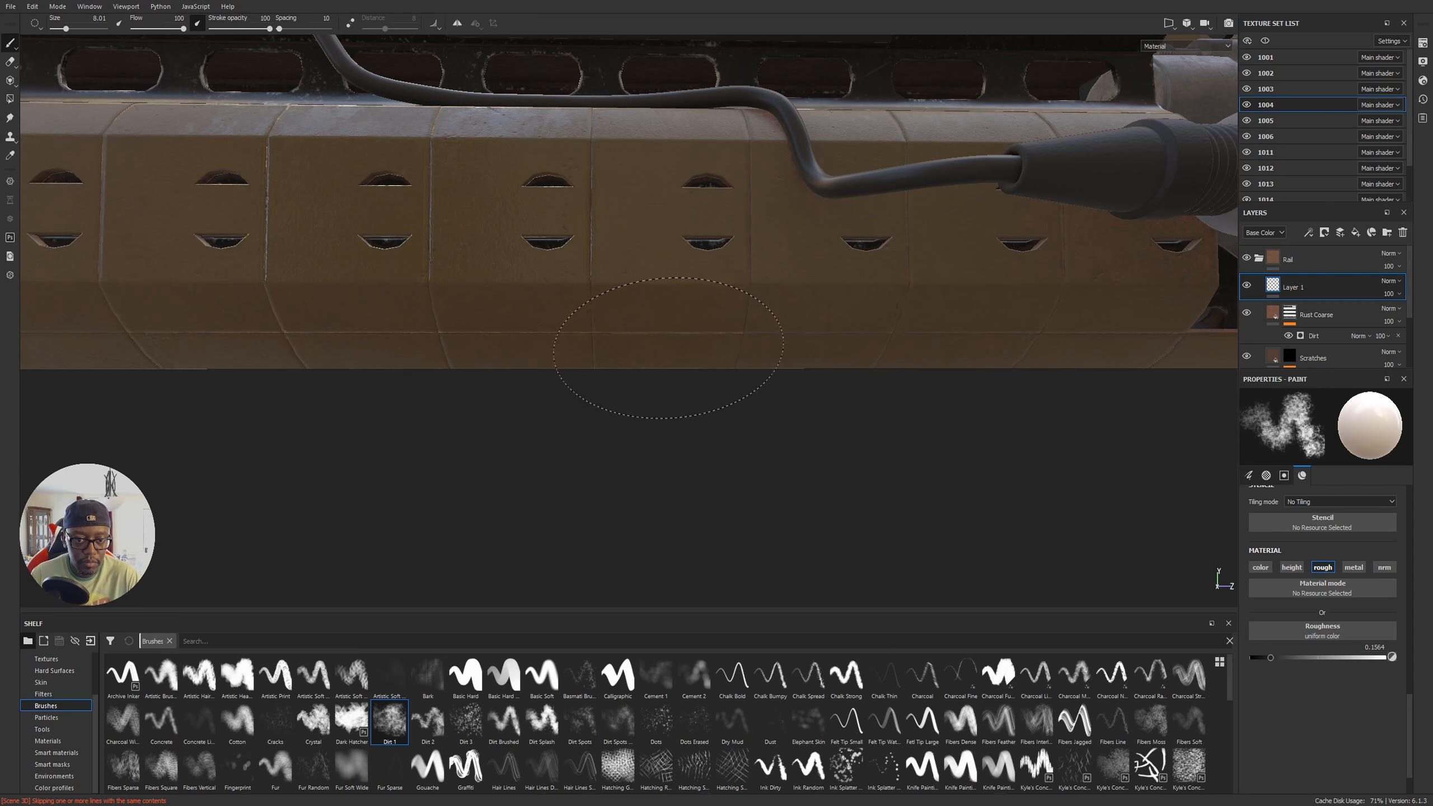
alt+drag(854, 407, 682, 246)
alt+right_drag(823, 416, 192, 121)
mouse_move(633, 271)
alt+mouse_down()
mouse_move(733, 311)
mouse_move(662, 446)
mouse_move(636, 265)
mouse_move(993, 322)
alt+mouse_up()
alt+right_drag(847, 305, 1053, 333)
alt+drag(1020, 324, 897, 333)
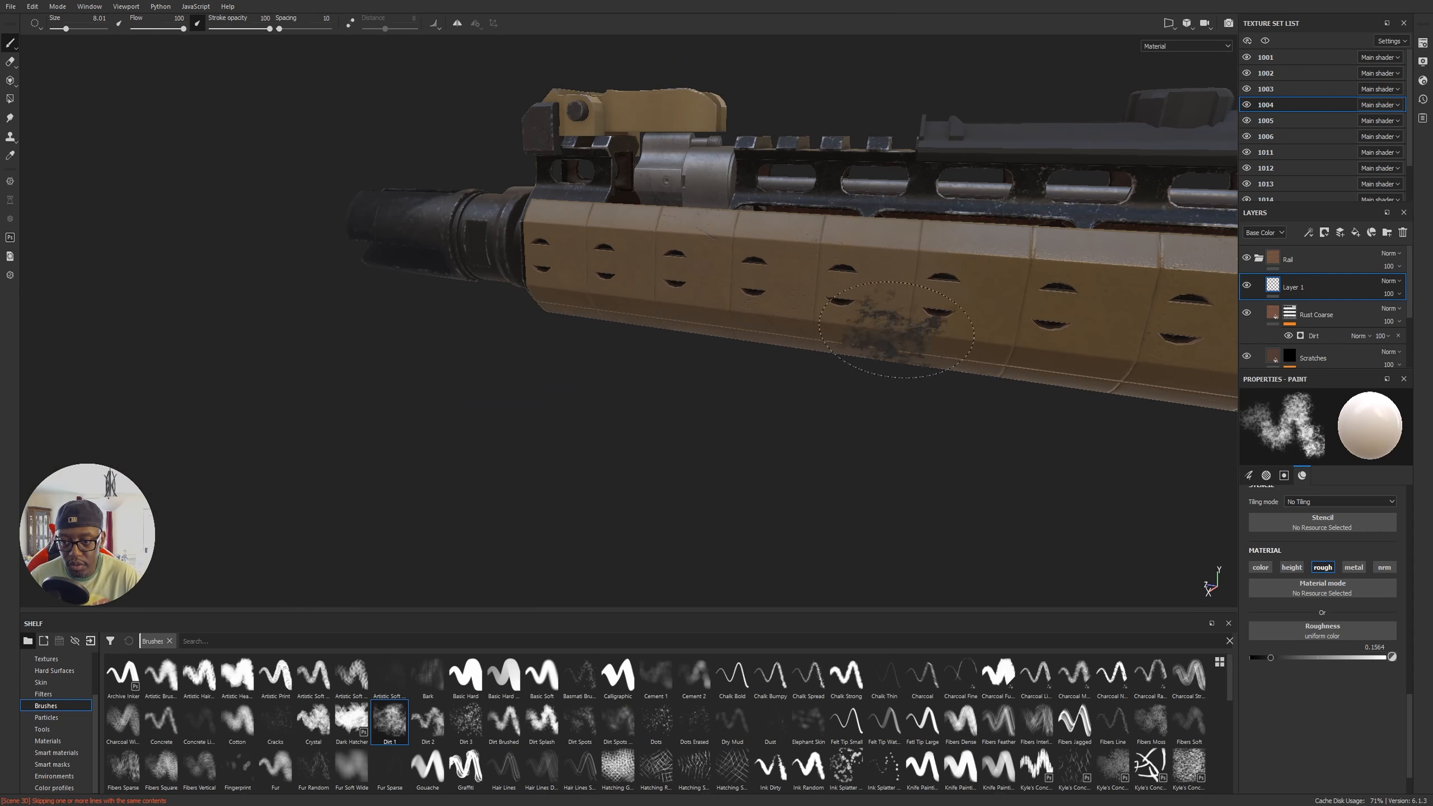
alt+middle_drag(959, 176, 586, 198)
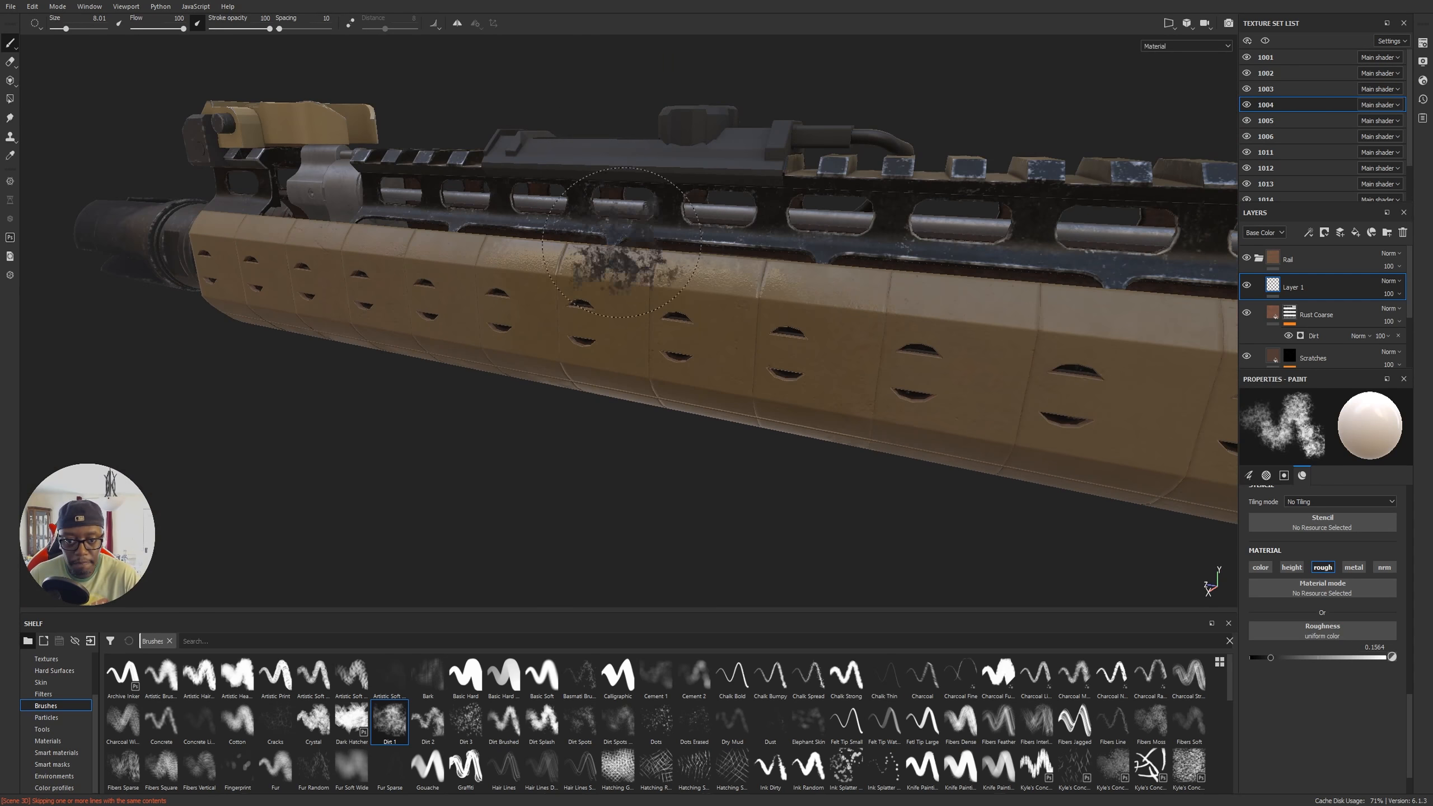
Step: Display only the roughness channel, set the brush roughness to 0.2016, and paint dark strokes along the handguard
key(c)
drag(1270, 658, 1277, 658)
drag(564, 305, 818, 350)
alt+drag(672, 475, 790, 317)
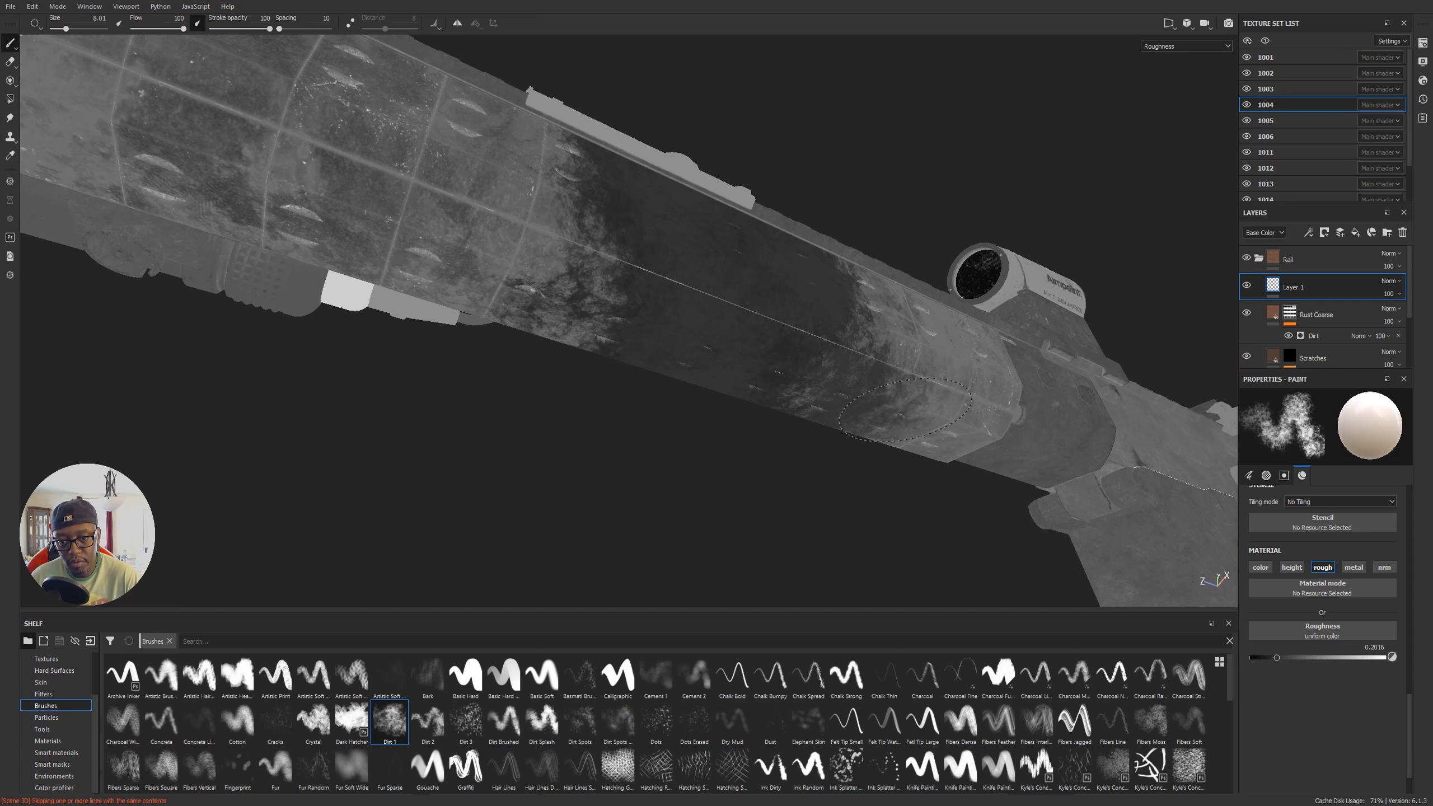
Step: Lower the brush flow to 40 and softly blend the edges of the dark roughness areas on the handguard
drag(184, 28, 152, 28)
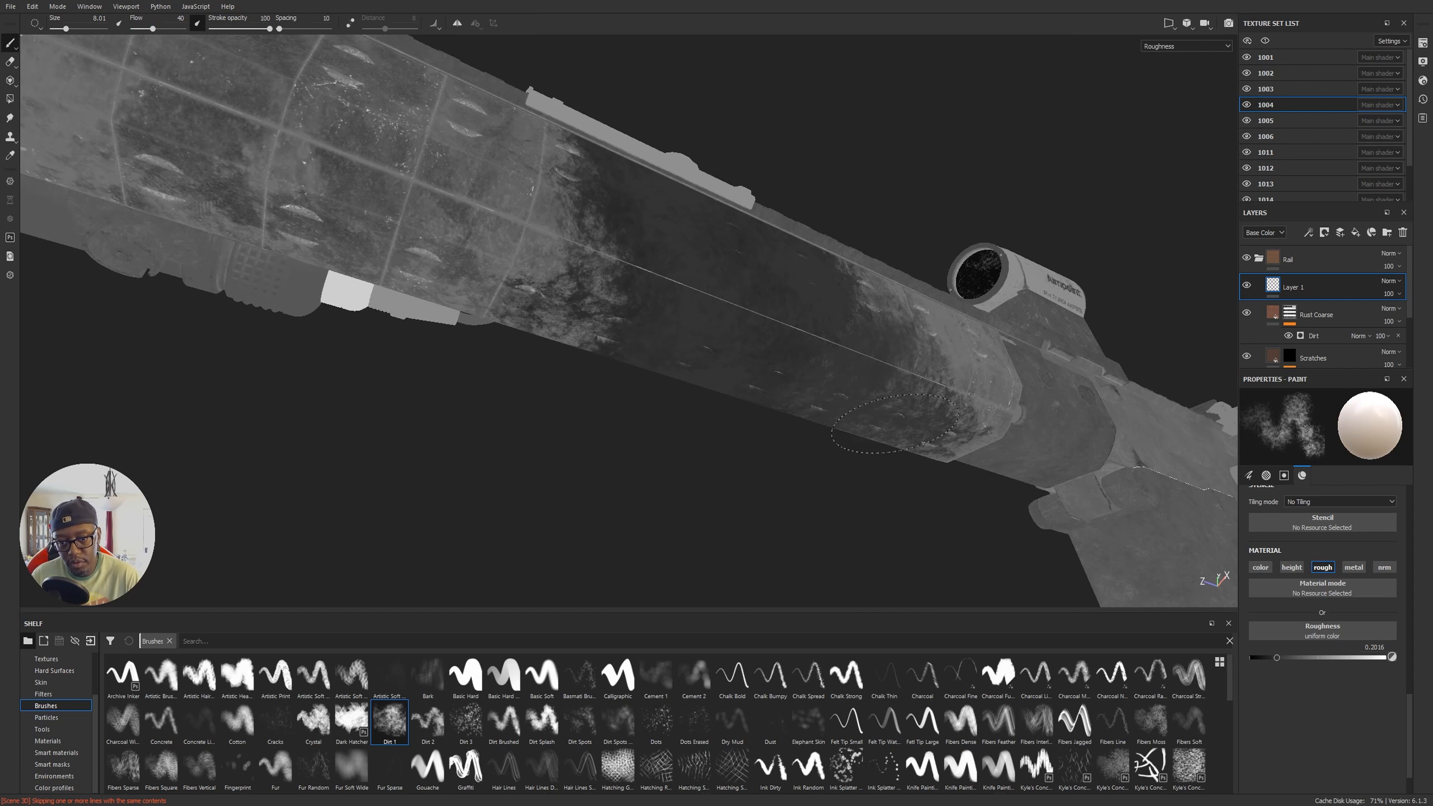
alt+drag(705, 429, 587, 364)
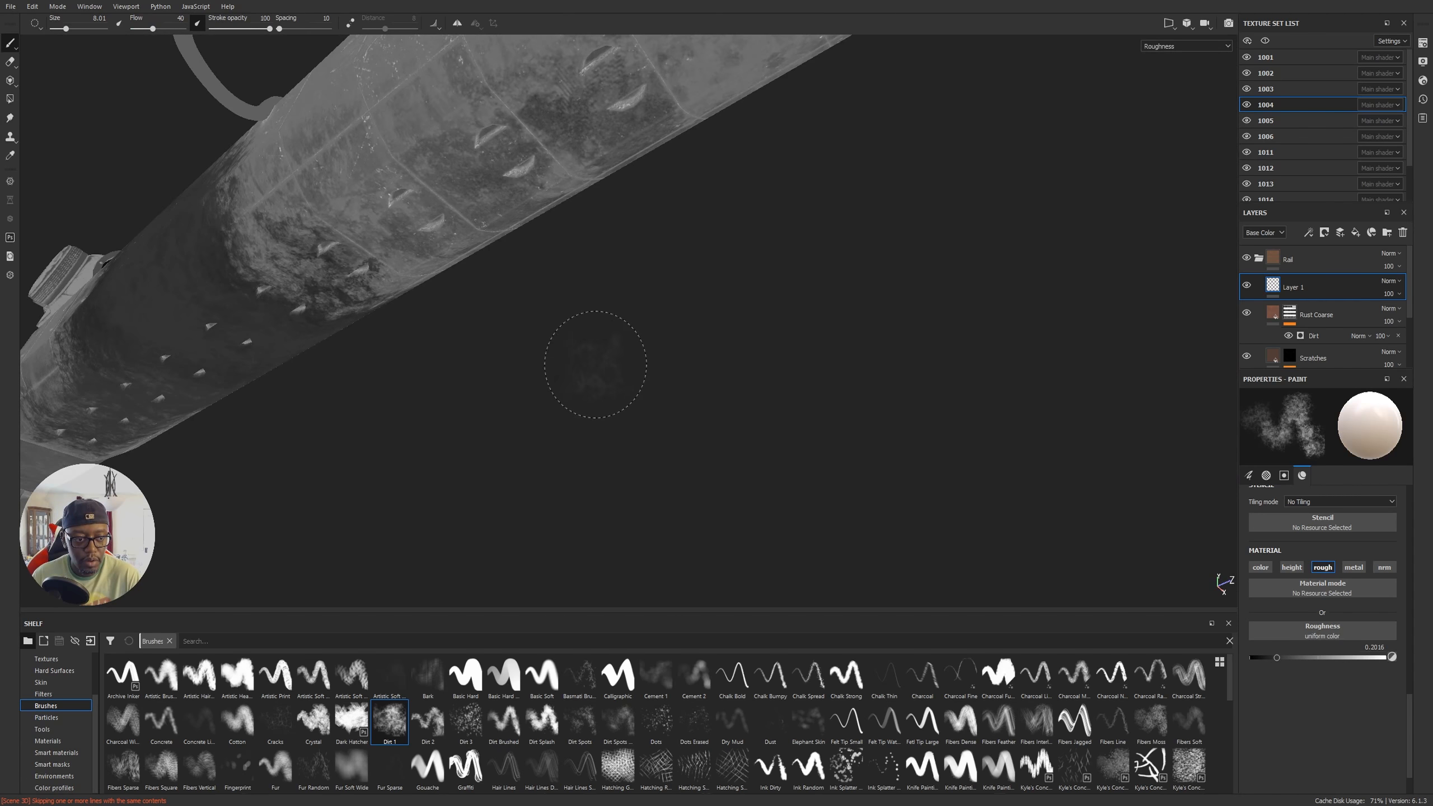
alt+middle_drag(685, 331, 1145, 304)
mouse_move(402, 305)
mouse_down()
mouse_move(363, 358)
mouse_move(359, 419)
mouse_up()
mouse_move(425, 314)
alt+mouse_down()
mouse_move(569, 377)
mouse_move(433, 282)
mouse_move(333, 361)
mouse_move(330, 333)
alt+mouse_up()
alt+drag(737, 388, 542, 266)
mouse_move(429, 361)
alt+middle_down()
mouse_move(372, 54)
mouse_move(258, 18)
alt+middle_up()
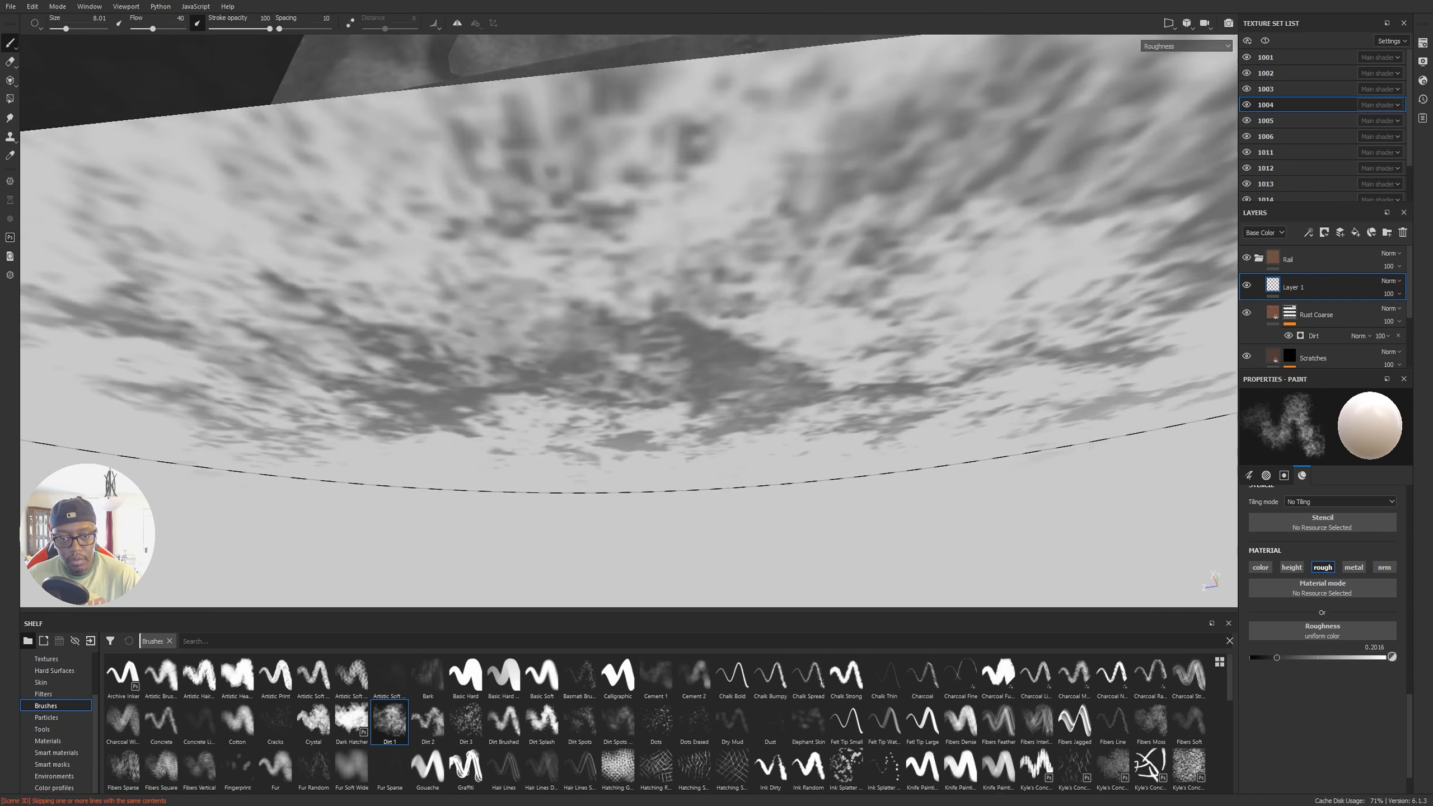
Step: Inspect the painted shine on the handguard in the full material view, and rename the paint layer as Shine
mouse_move(639, 322)
alt+right_down()
mouse_move(609, 277)
mouse_move(350, 181)
alt+right_up()
mouse_move(649, 293)
alt+right_down()
mouse_move(674, 147)
mouse_move(795, 311)
mouse_move(604, 211)
mouse_move(486, 192)
alt+right_up()
alt+middle_drag(928, 319, 310, 426)
mouse_move(311, 426)
alt+shift+mouse_down()
mouse_move(537, 439)
mouse_move(591, 499)
mouse_move(555, 449)
alt+shift+mouse_up()
key(m)
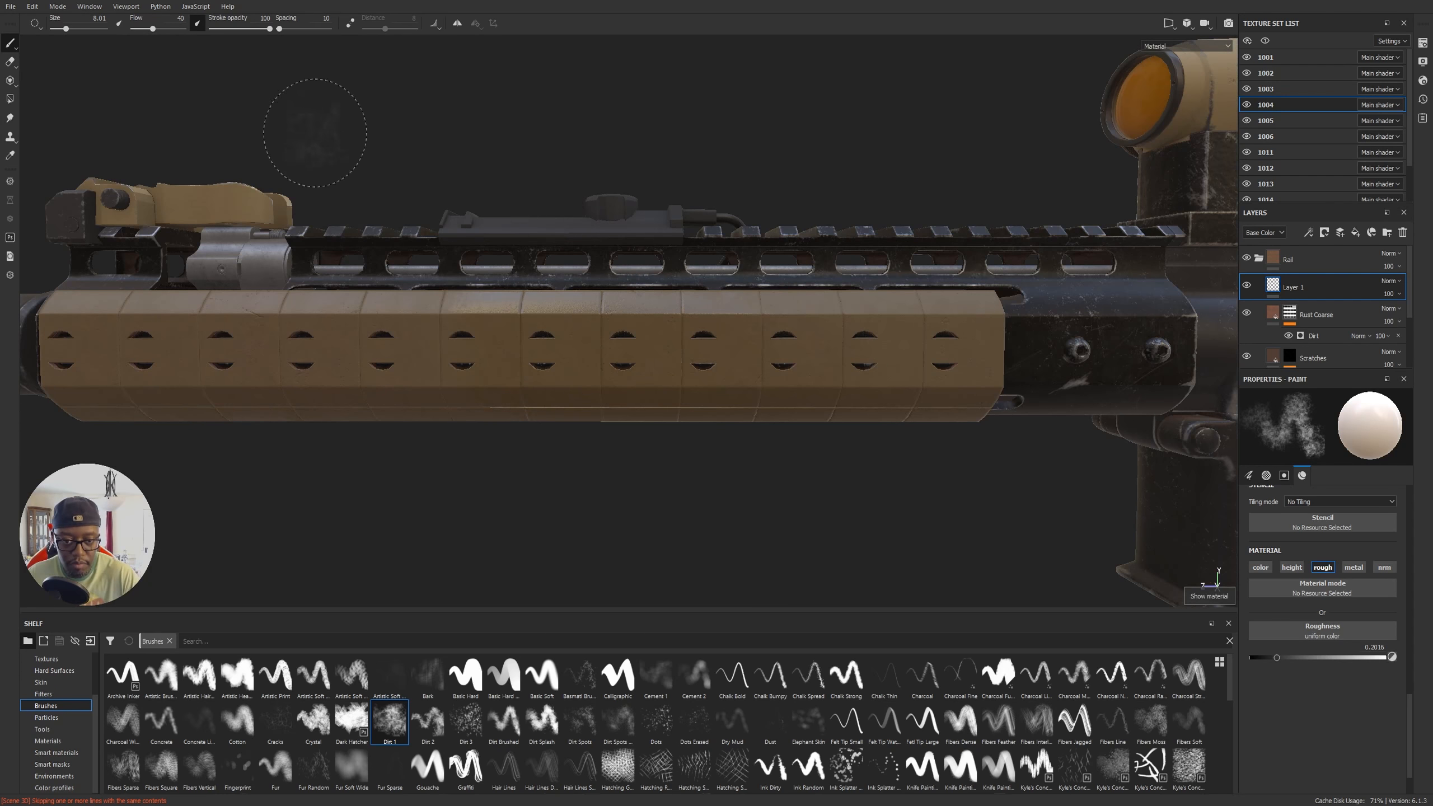
mouse_move(672, 463)
alt+mouse_down()
mouse_move(755, 263)
mouse_move(818, 470)
mouse_move(1008, 531)
mouse_move(1200, 544)
mouse_move(432, 496)
mouse_move(527, 545)
mouse_move(566, 470)
mouse_move(431, 434)
alt+mouse_up()
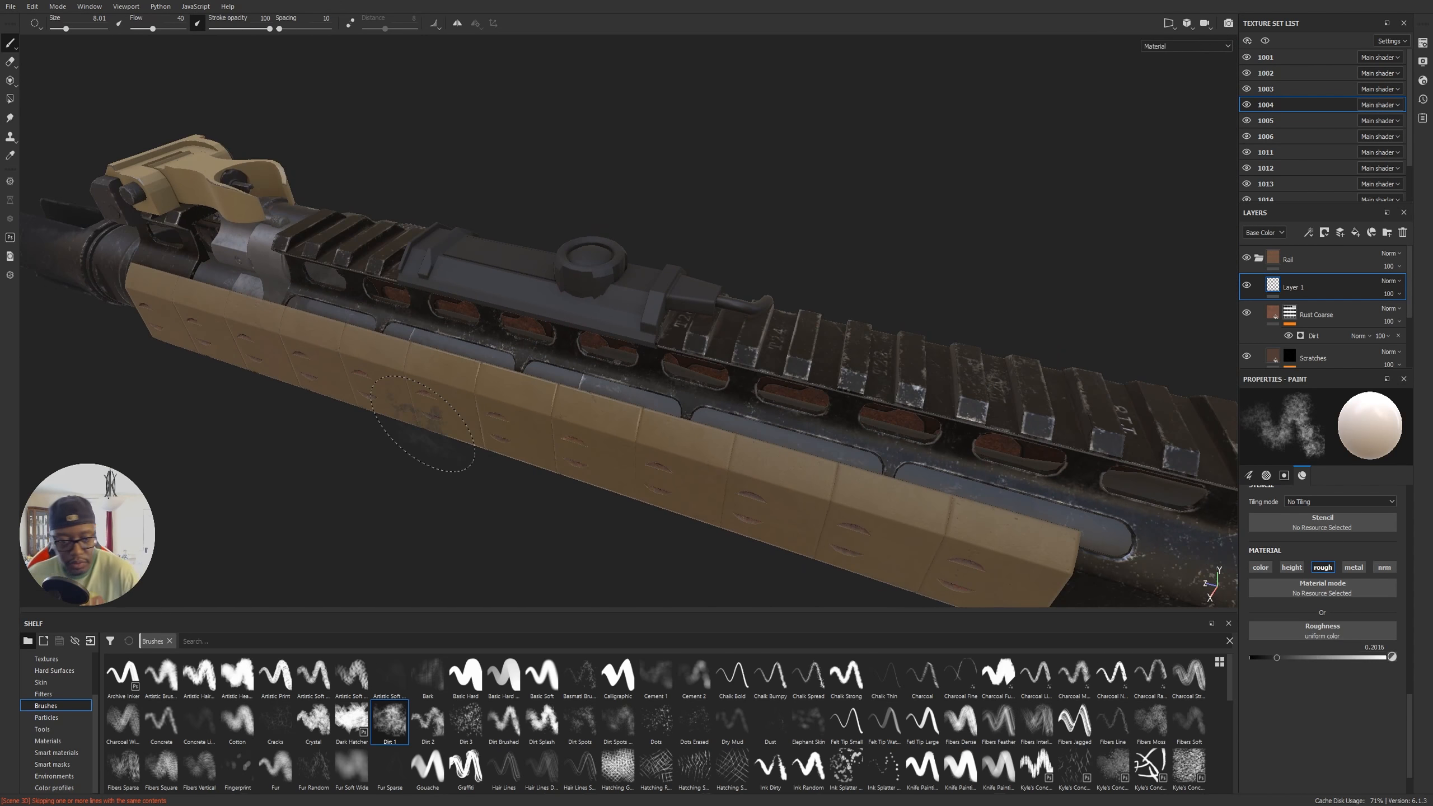
alt+drag(752, 464, 951, 337)
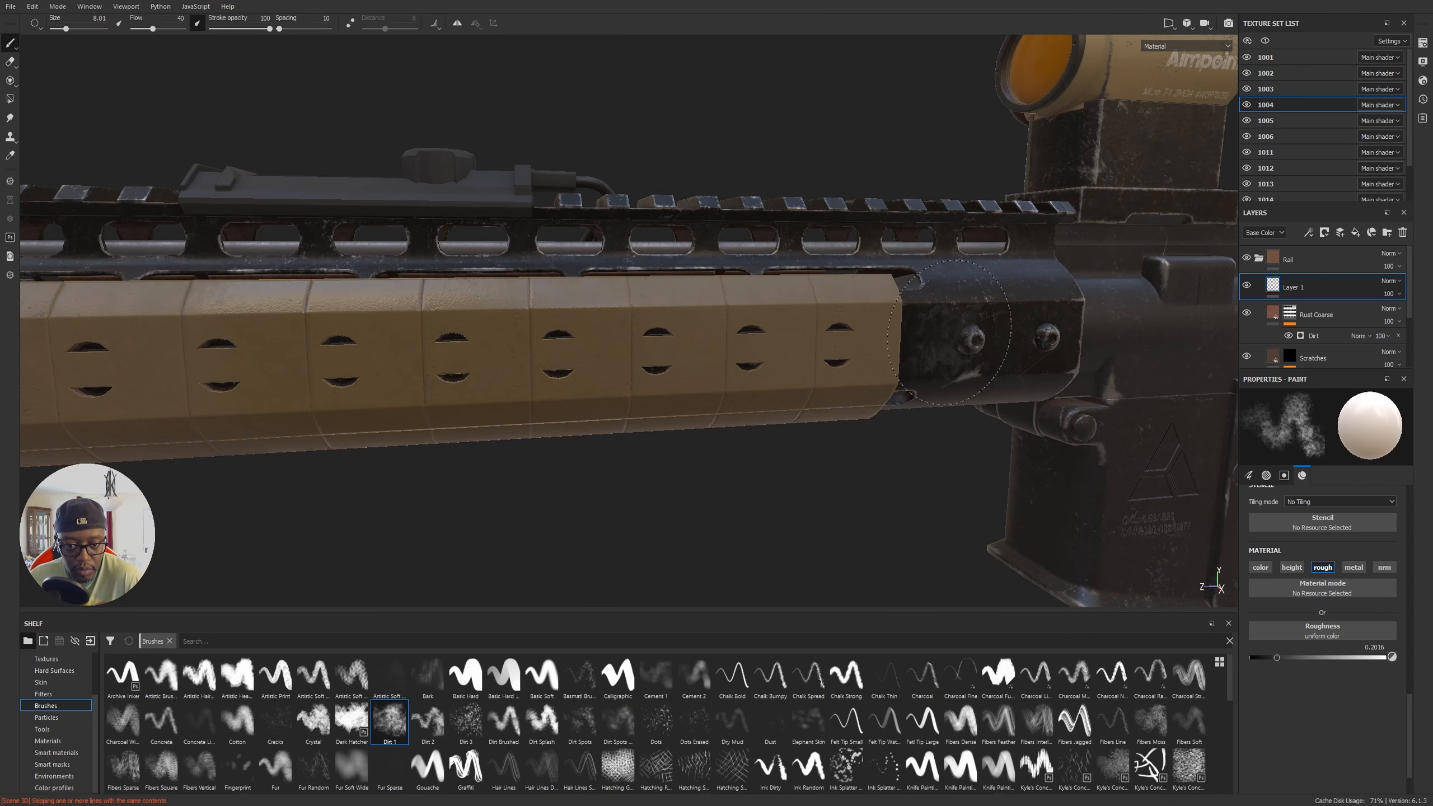
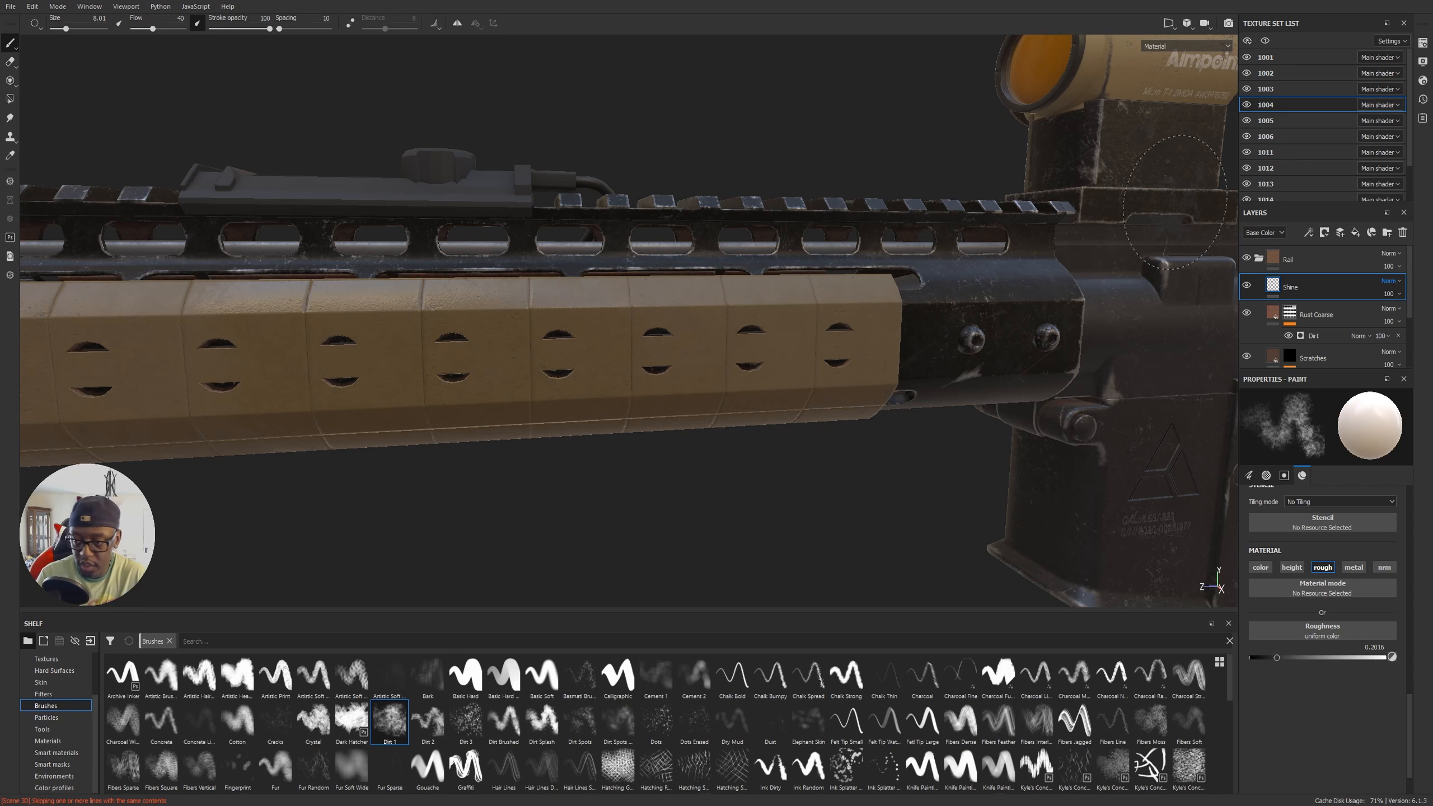
Step: Add a fill layer above Shine and set its base color to dark brown (RGB 0.047, 0.027, 0.001)
click(1357, 234)
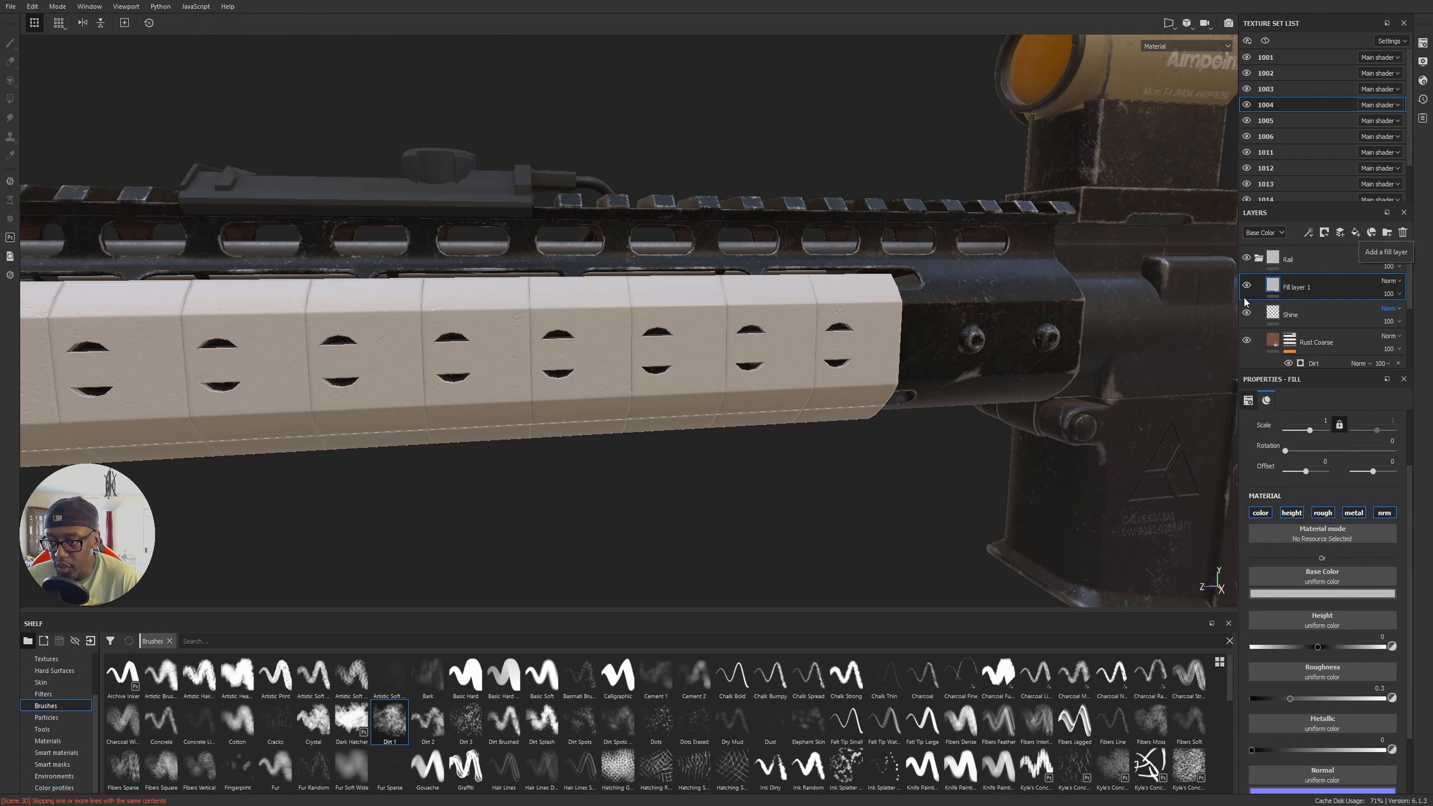
click(1314, 591)
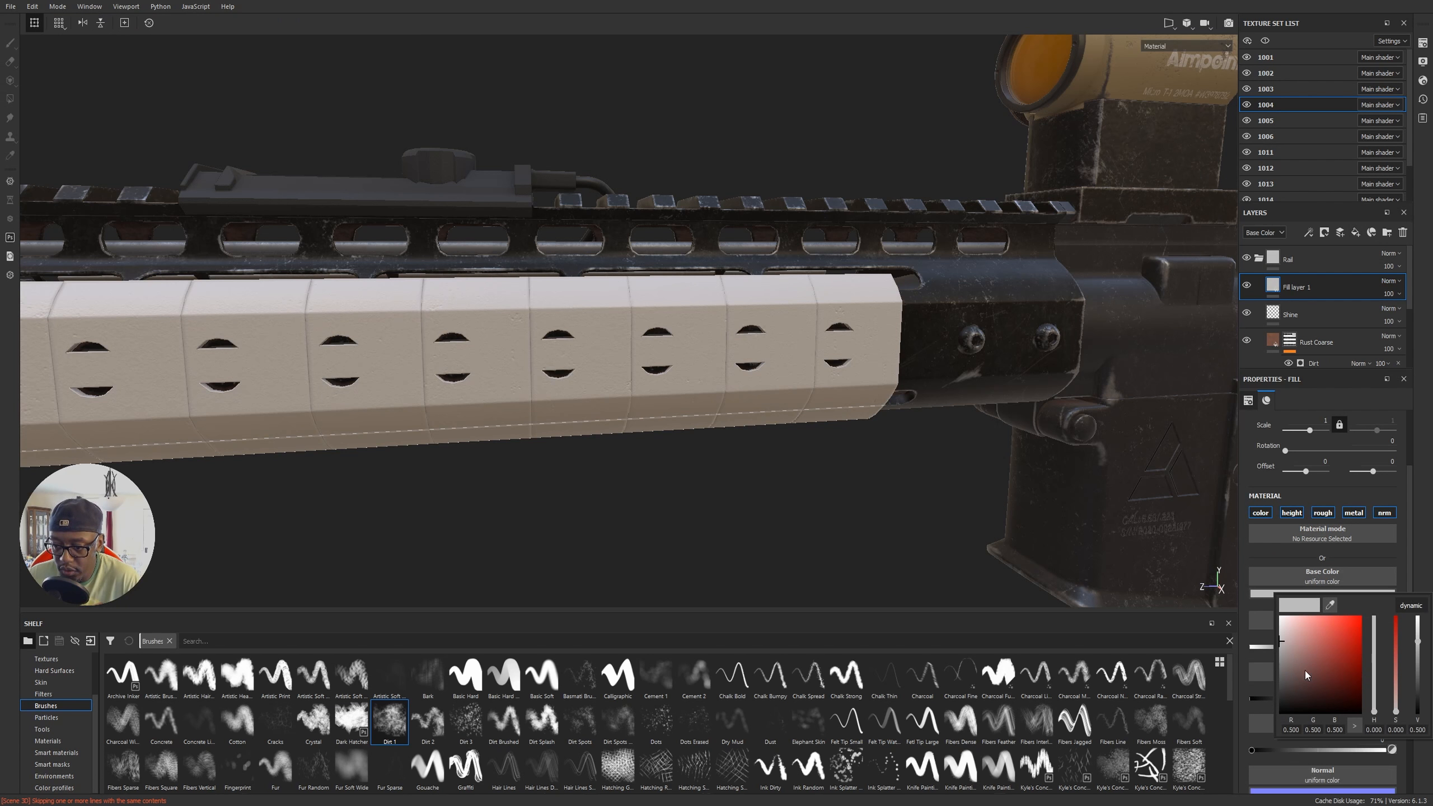
mouse_move(1382, 707)
mouse_down()
mouse_move(1381, 683)
mouse_move(1381, 703)
mouse_up()
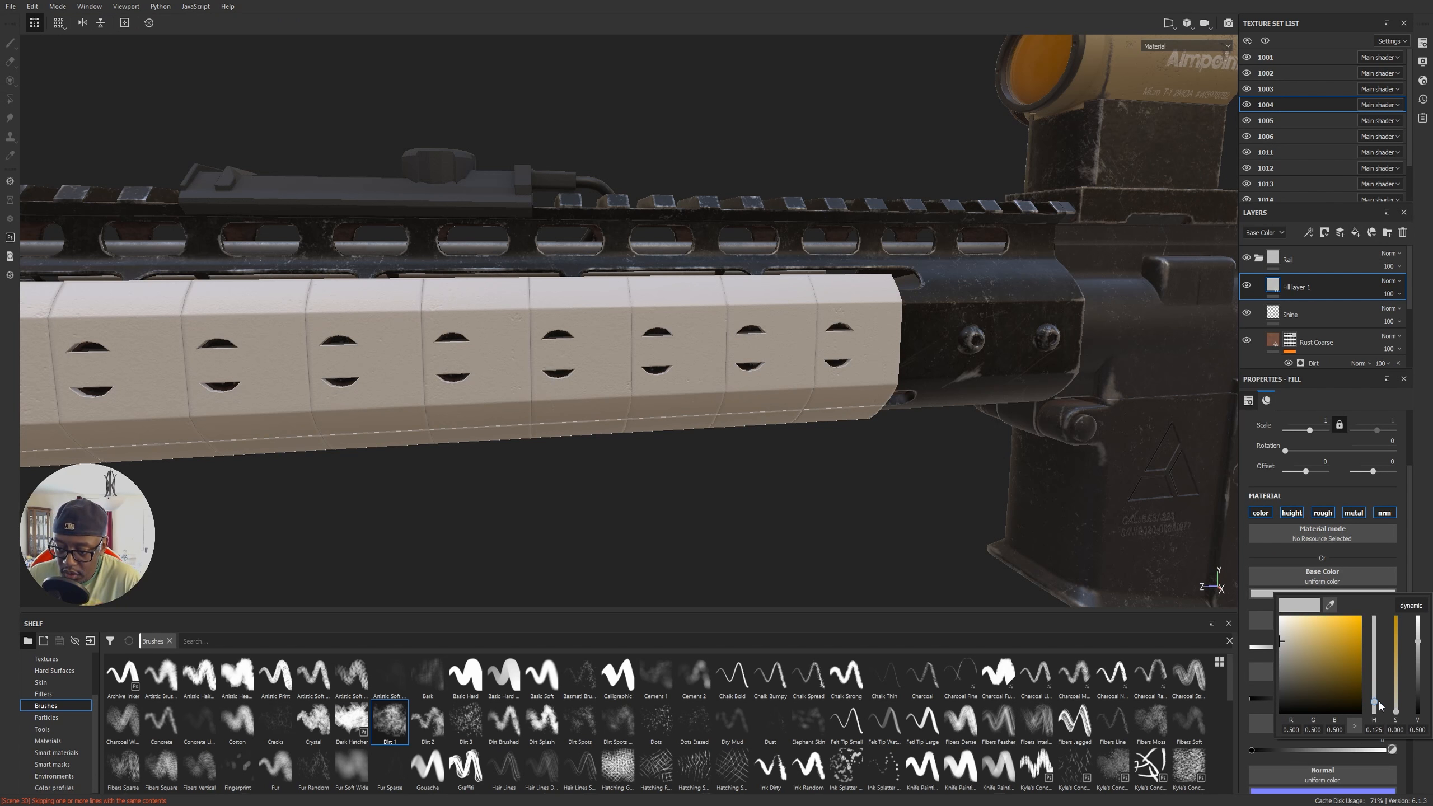
click(1344, 680)
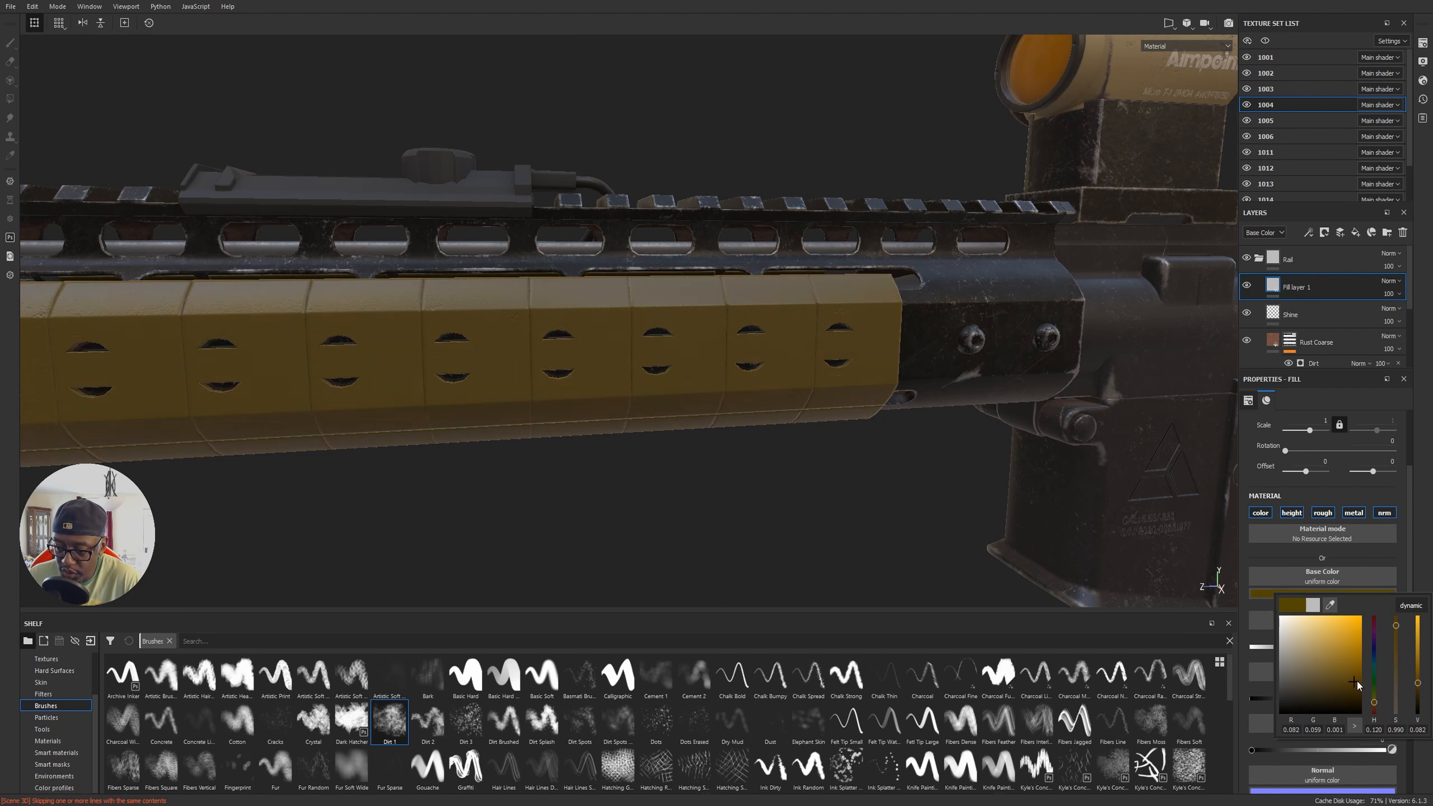
drag(1417, 686, 1417, 688)
drag(1398, 620, 1401, 646)
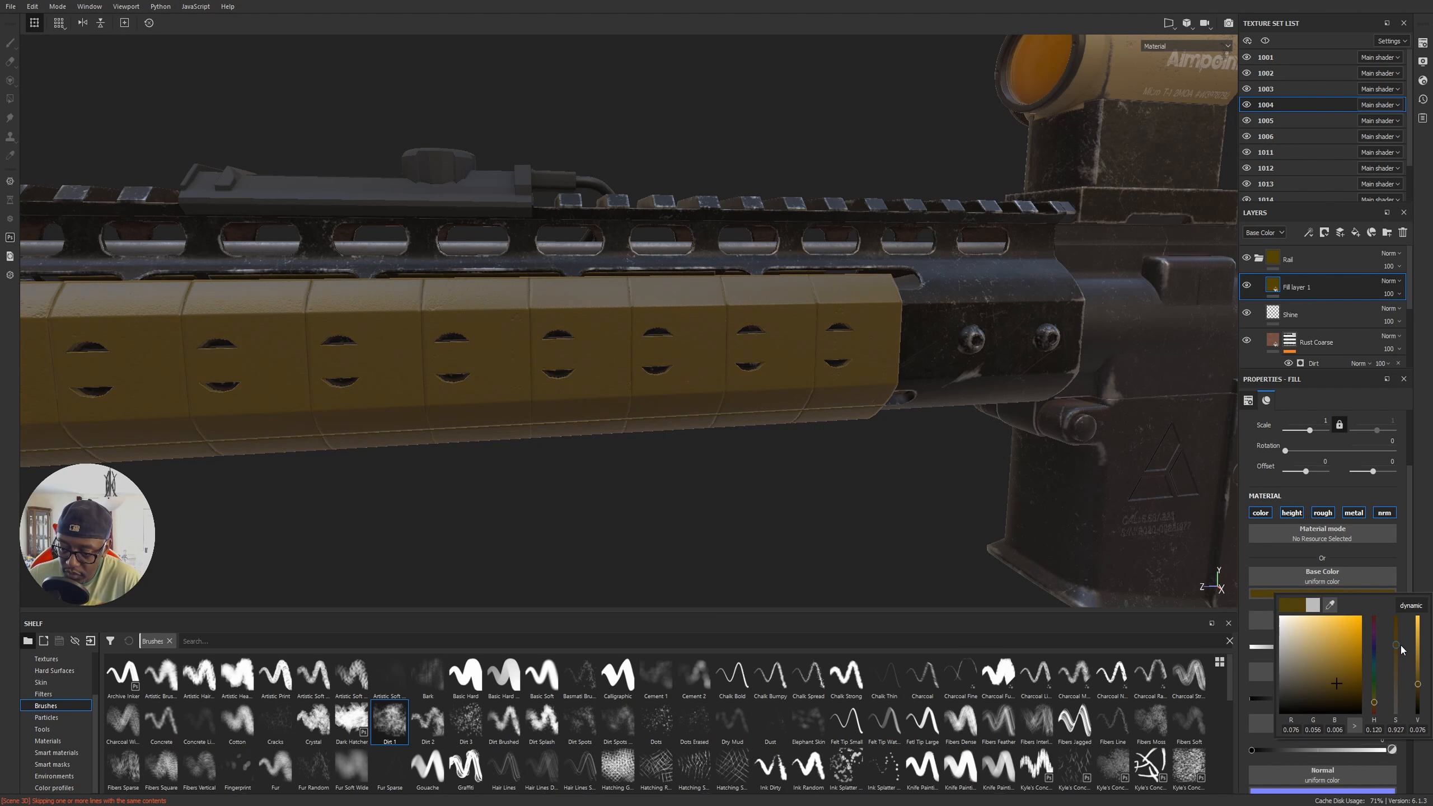
drag(1377, 703, 1379, 701)
drag(1347, 690, 1374, 703)
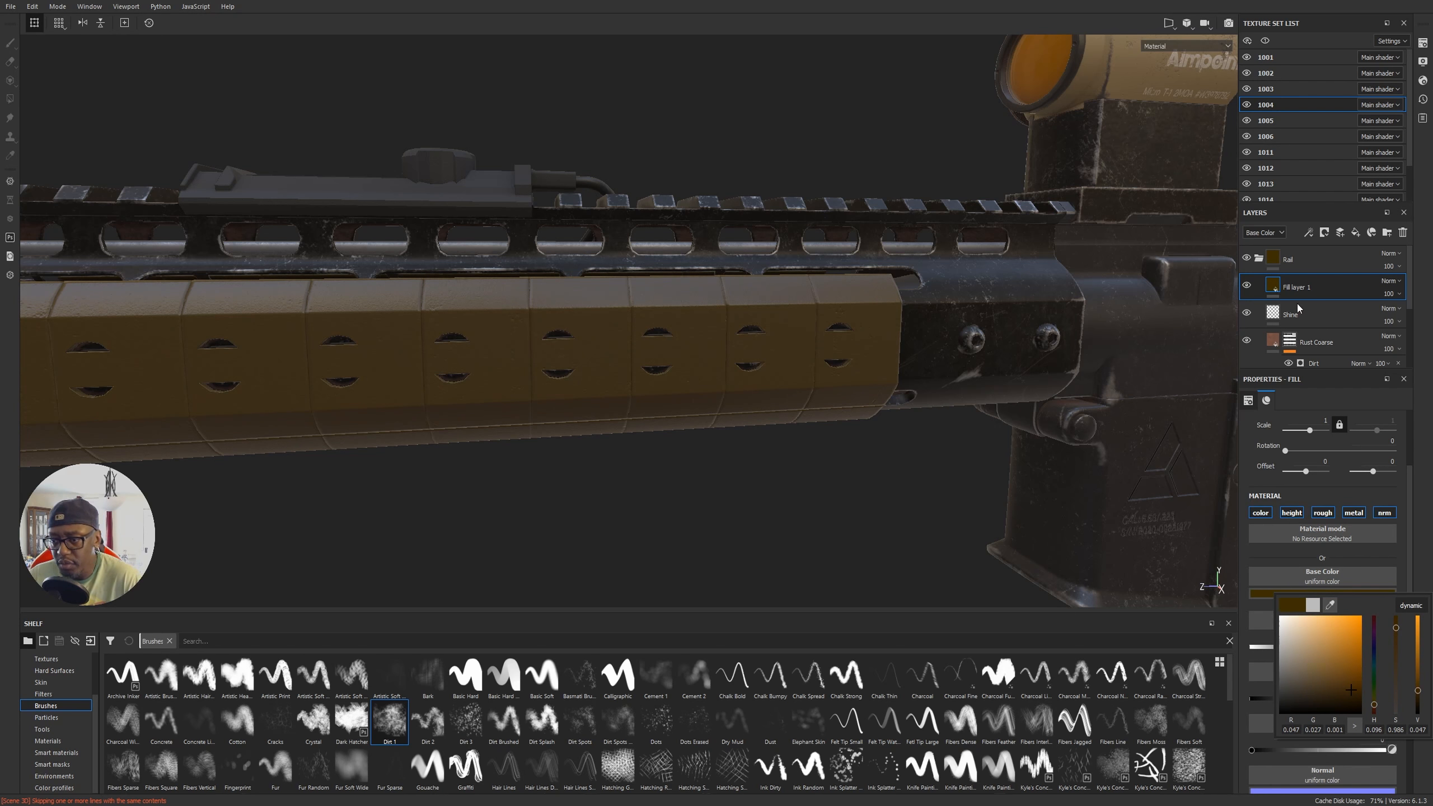
Step: Add a black mask to the brown fill layer, and paint dirt patches on the handguard's side at brush flow 18
click(1324, 232)
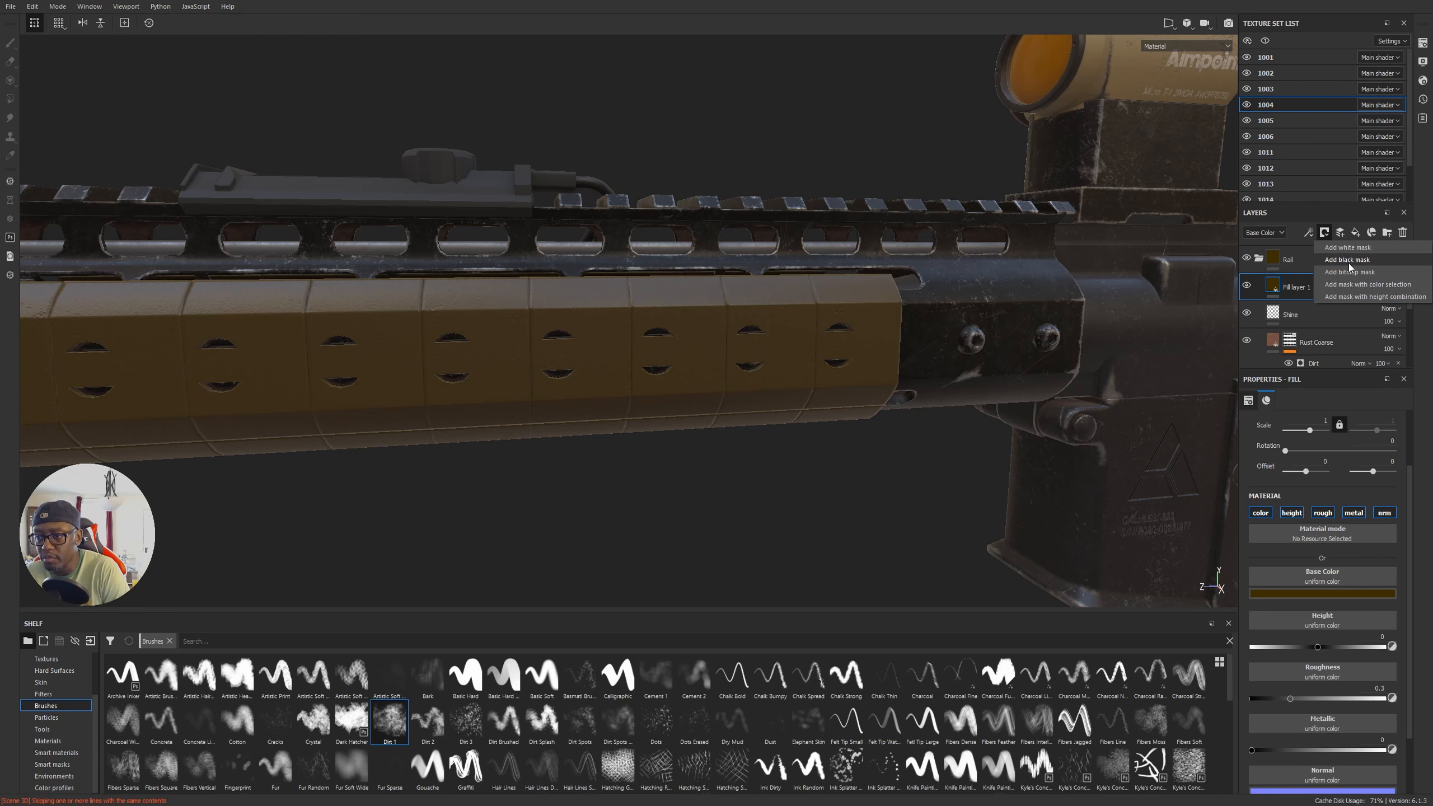
click(1348, 260)
alt+drag(959, 492, 797, 483)
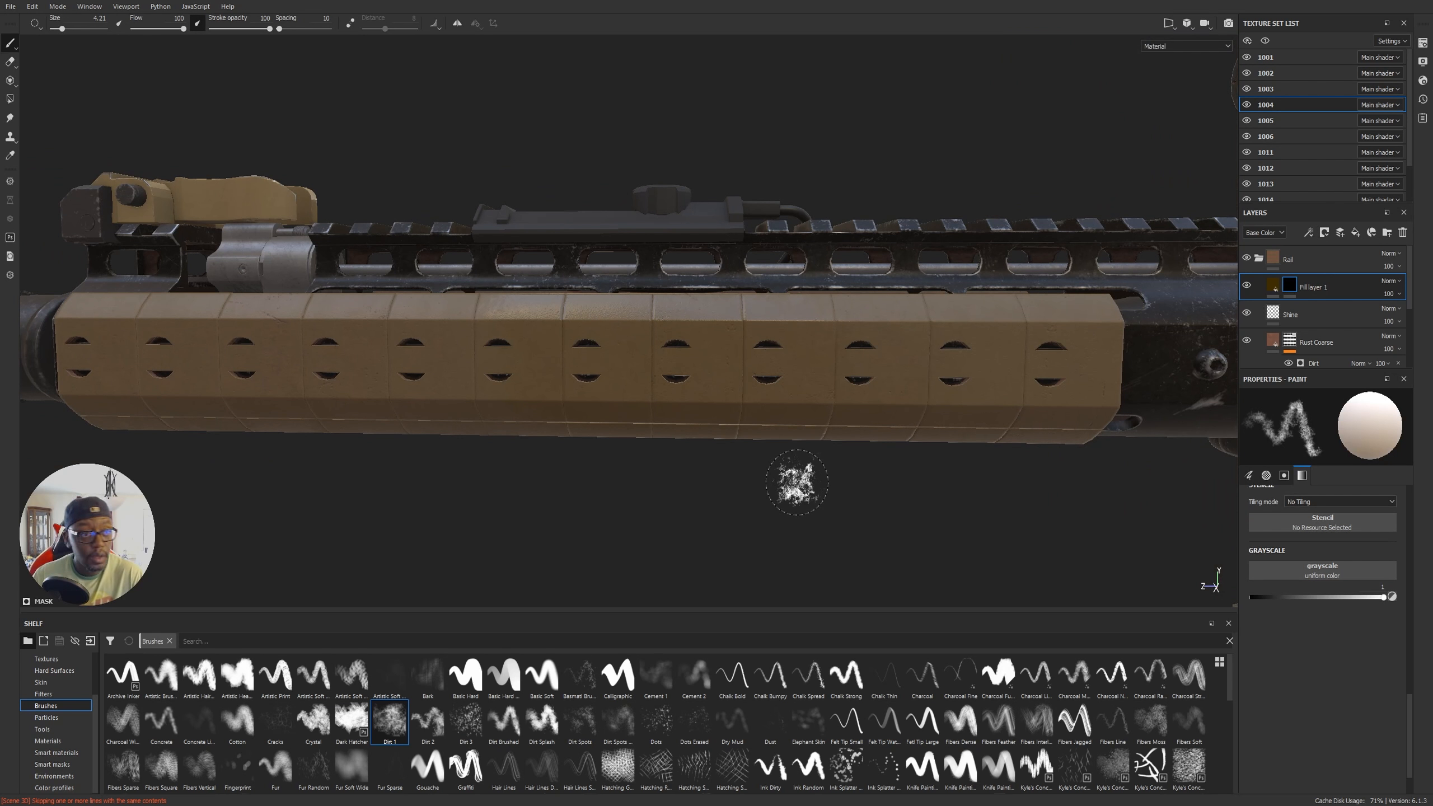
ctrl+drag(755, 387, 699, 387)
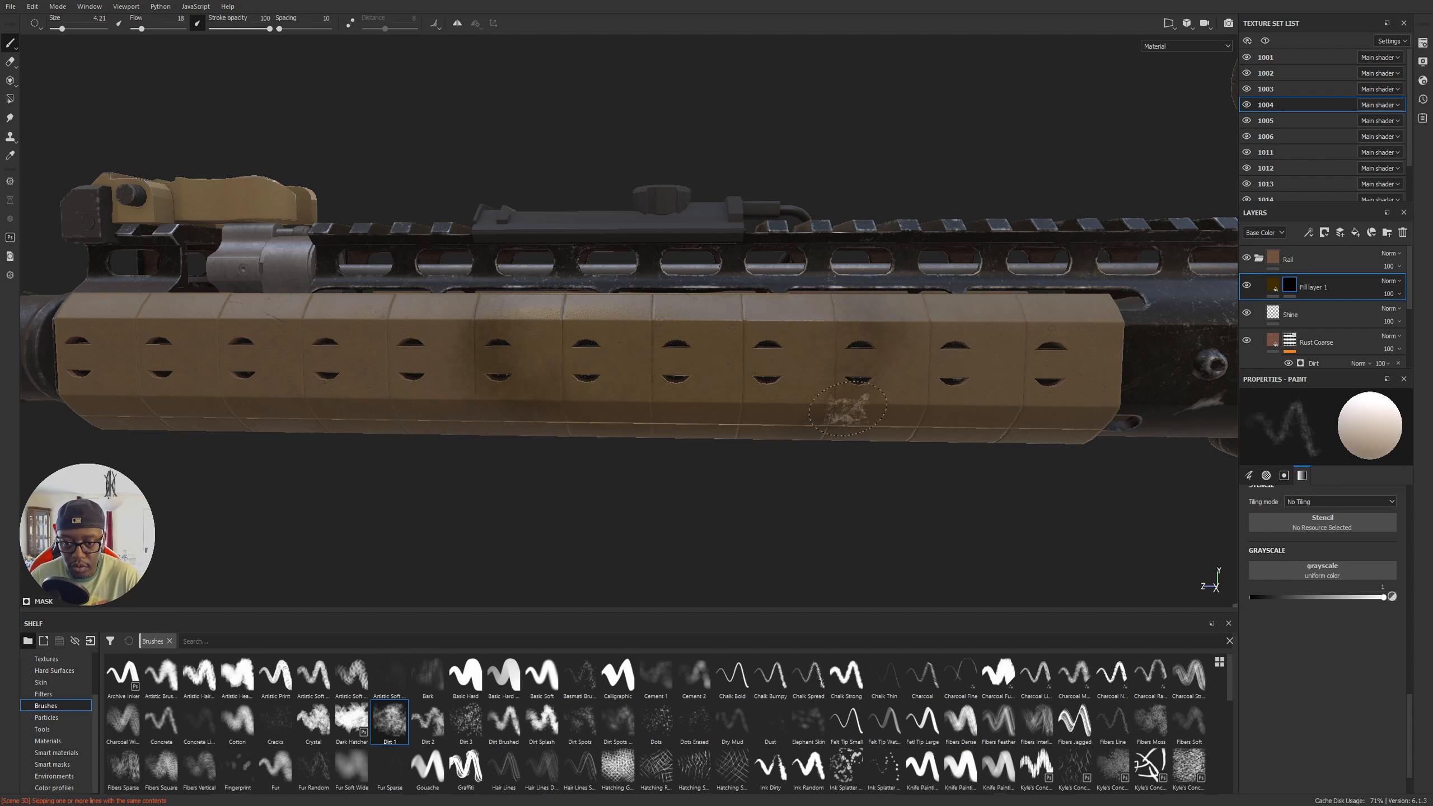
Step: Paint more brown dirt through the mask across the handguard's underside and lower slanted faces
alt+drag(810, 474, 520, 538)
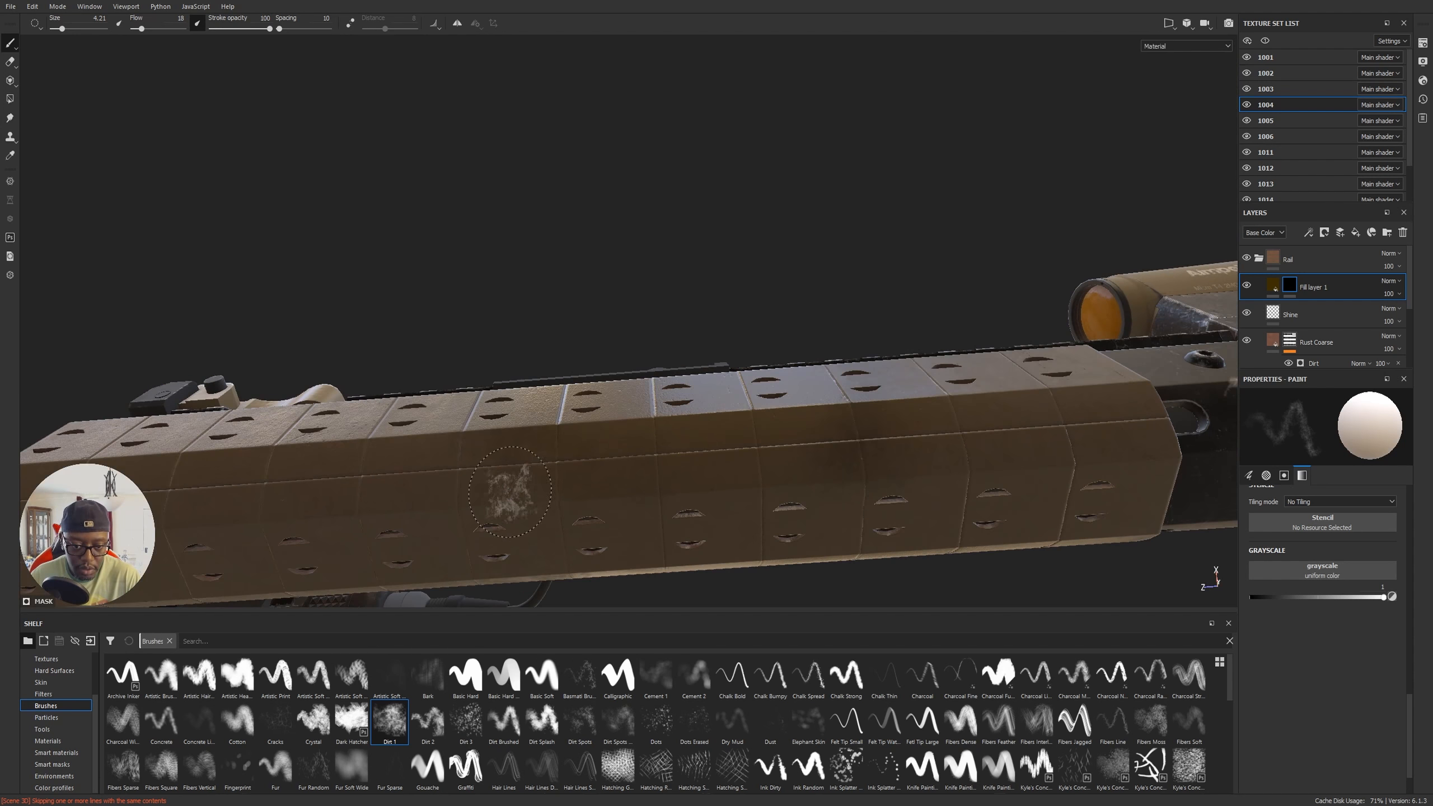
mouse_move(728, 228)
alt+mouse_down()
mouse_move(780, 144)
mouse_move(618, 259)
alt+mouse_up()
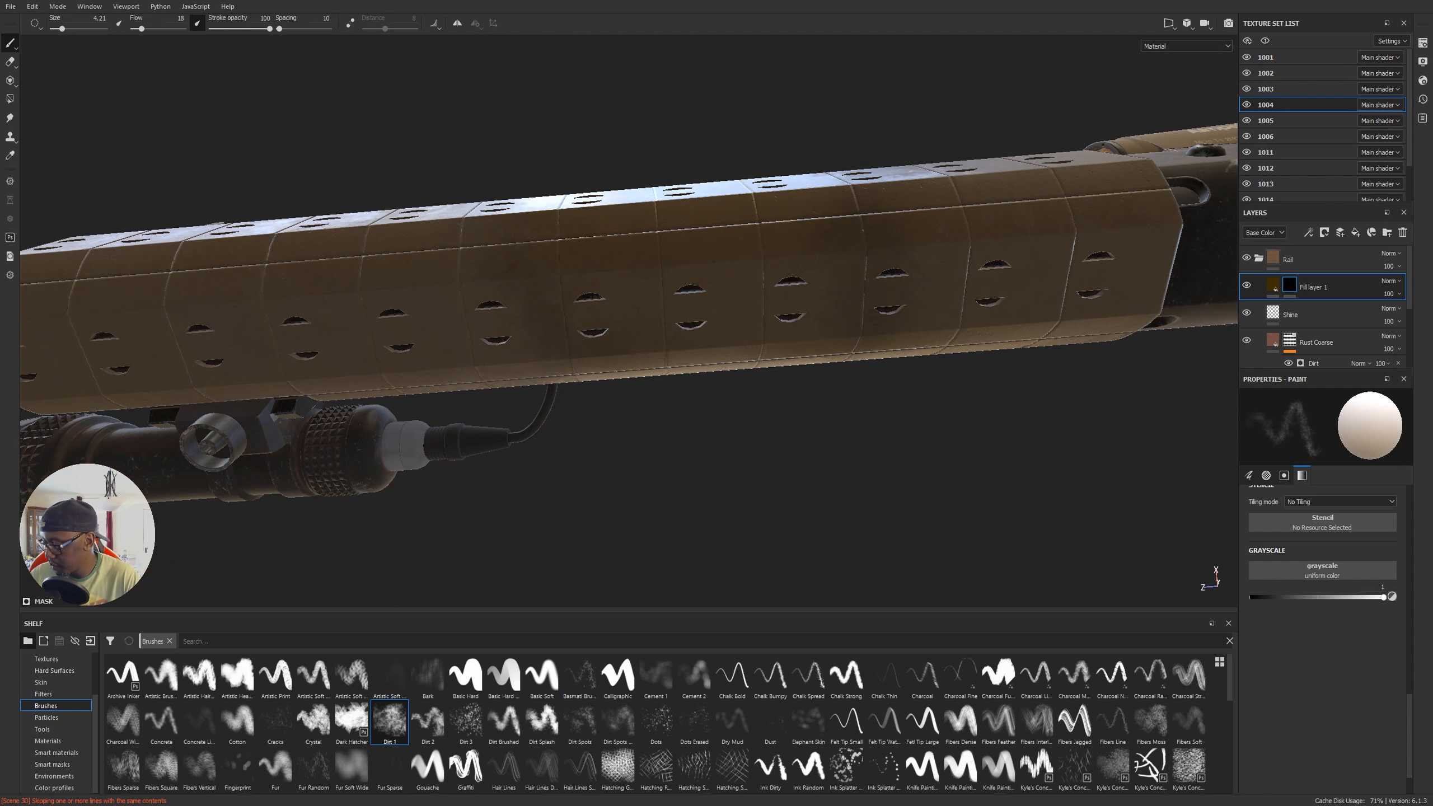
alt+drag(629, 271, 638, 333)
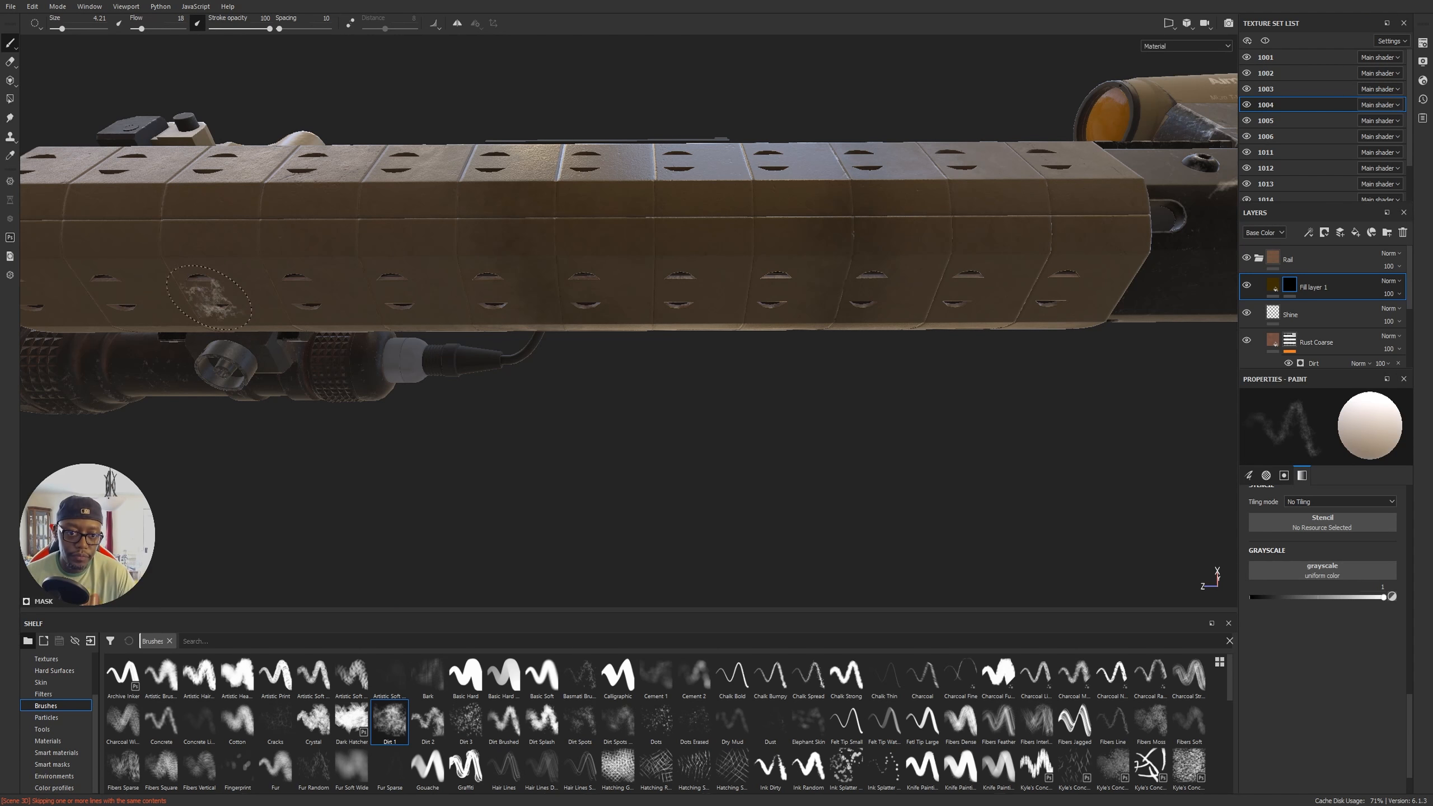
alt+drag(460, 367, 396, 316)
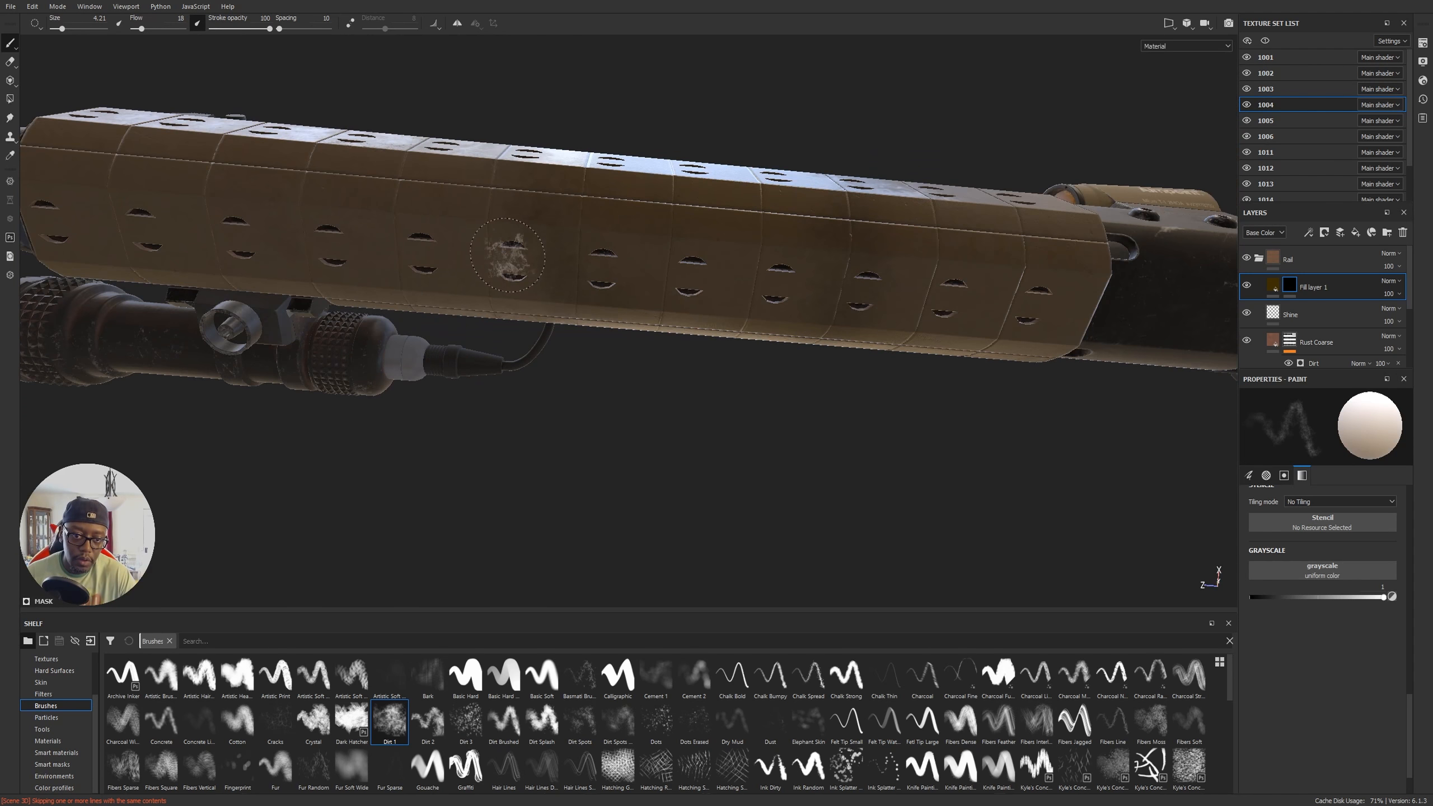
mouse_move(918, 466)
alt+mouse_down()
mouse_move(905, 447)
mouse_move(877, 451)
alt+mouse_up()
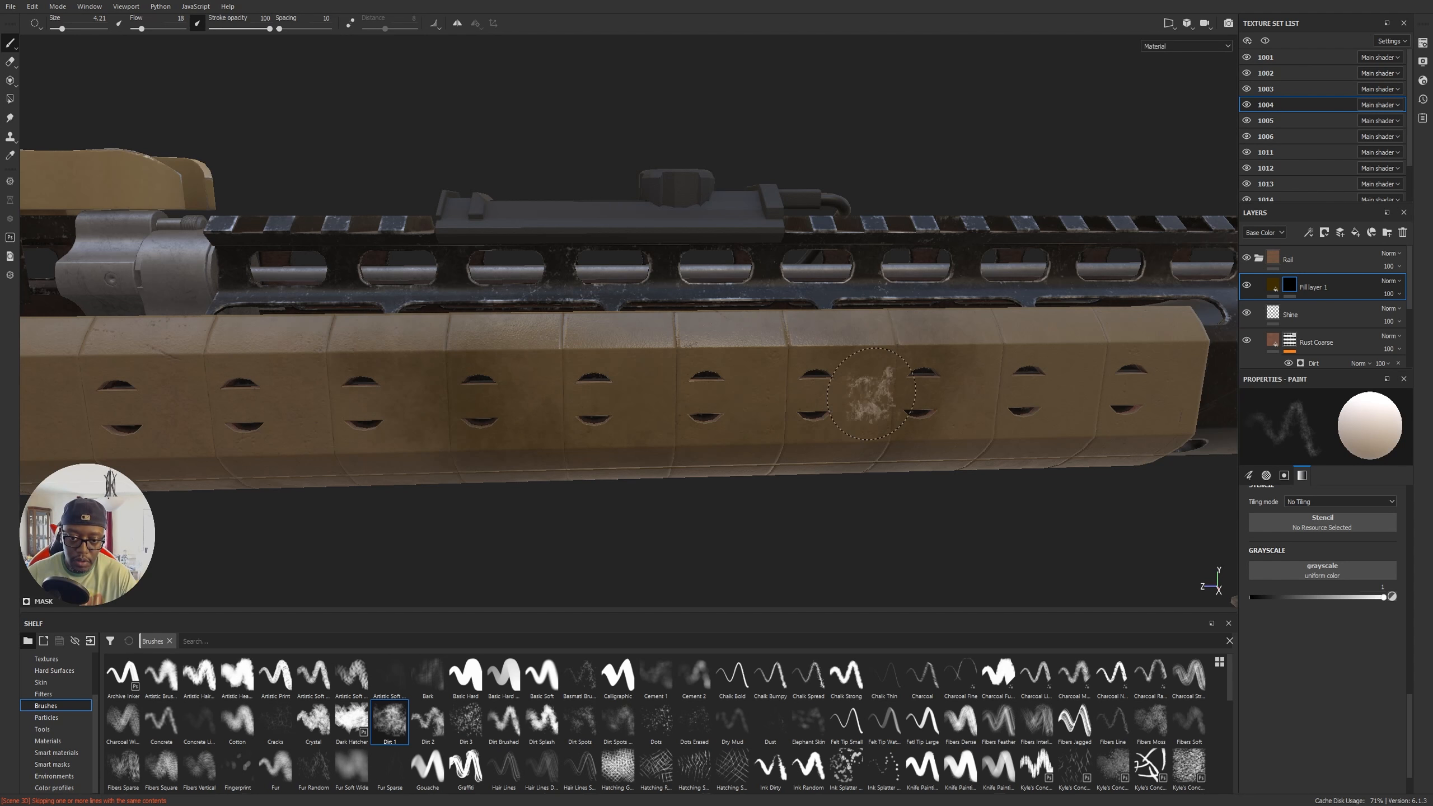
Step: Inspect the painted brown dirt on the handguard from both sides and underneath, and along the full rifle
mouse_move(807, 423)
alt+mouse_down()
mouse_move(982, 320)
mouse_move(1161, 256)
alt+mouse_up()
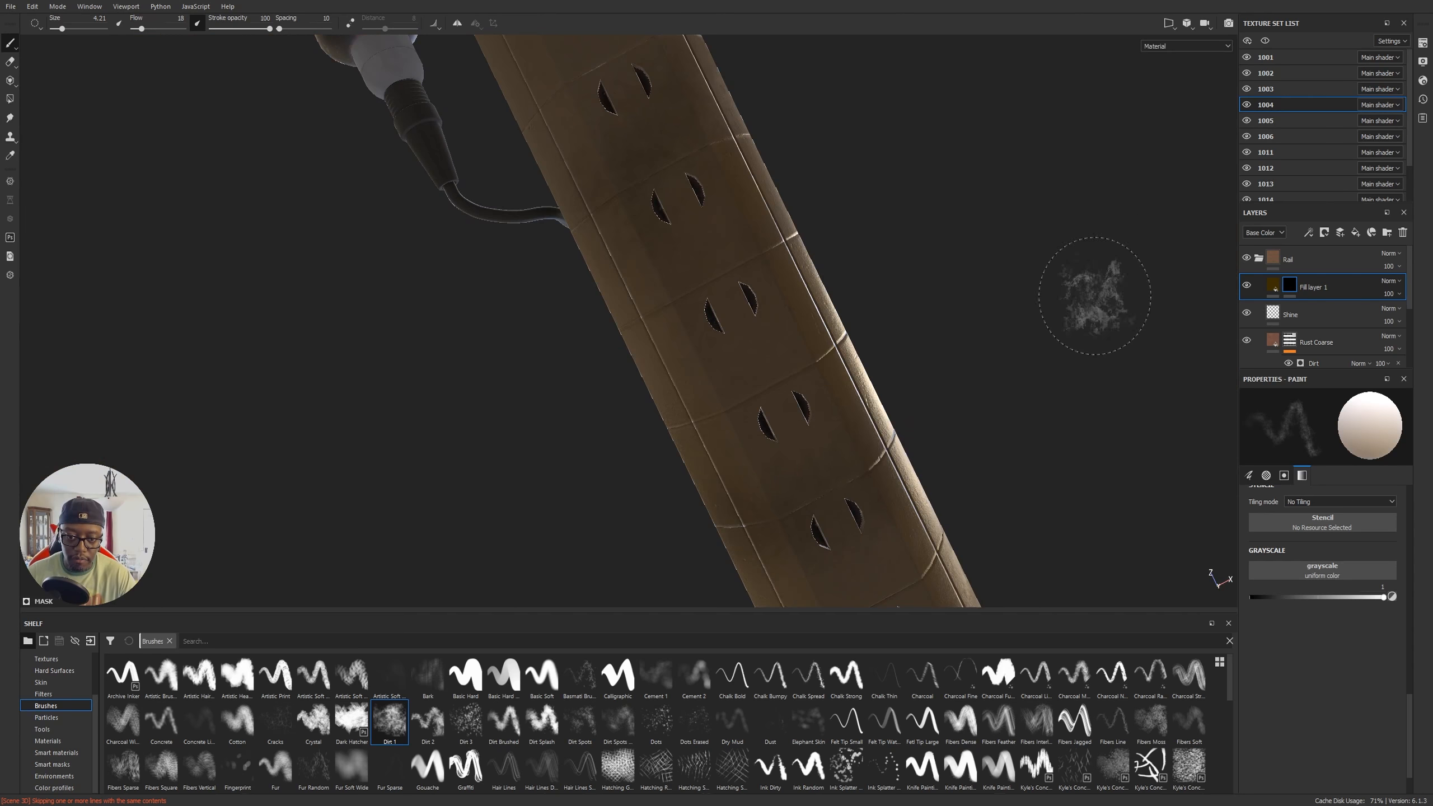
mouse_move(812, 339)
alt+mouse_down()
mouse_move(1056, 342)
mouse_move(1024, 384)
alt+mouse_up()
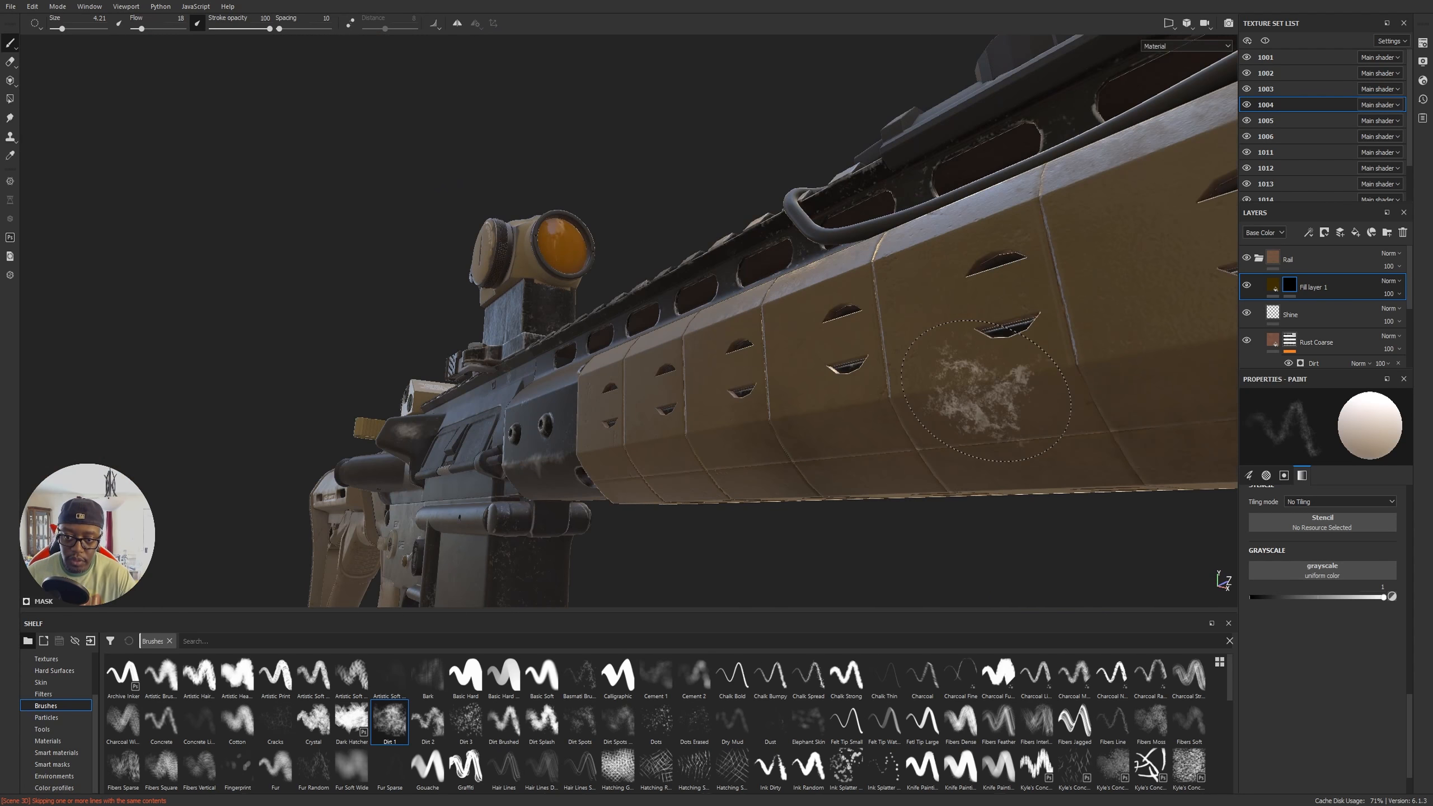
alt+right_drag(986, 391, 487, 82)
mouse_move(627, 249)
alt+mouse_down()
mouse_move(787, 311)
mouse_move(866, 320)
alt+mouse_up()
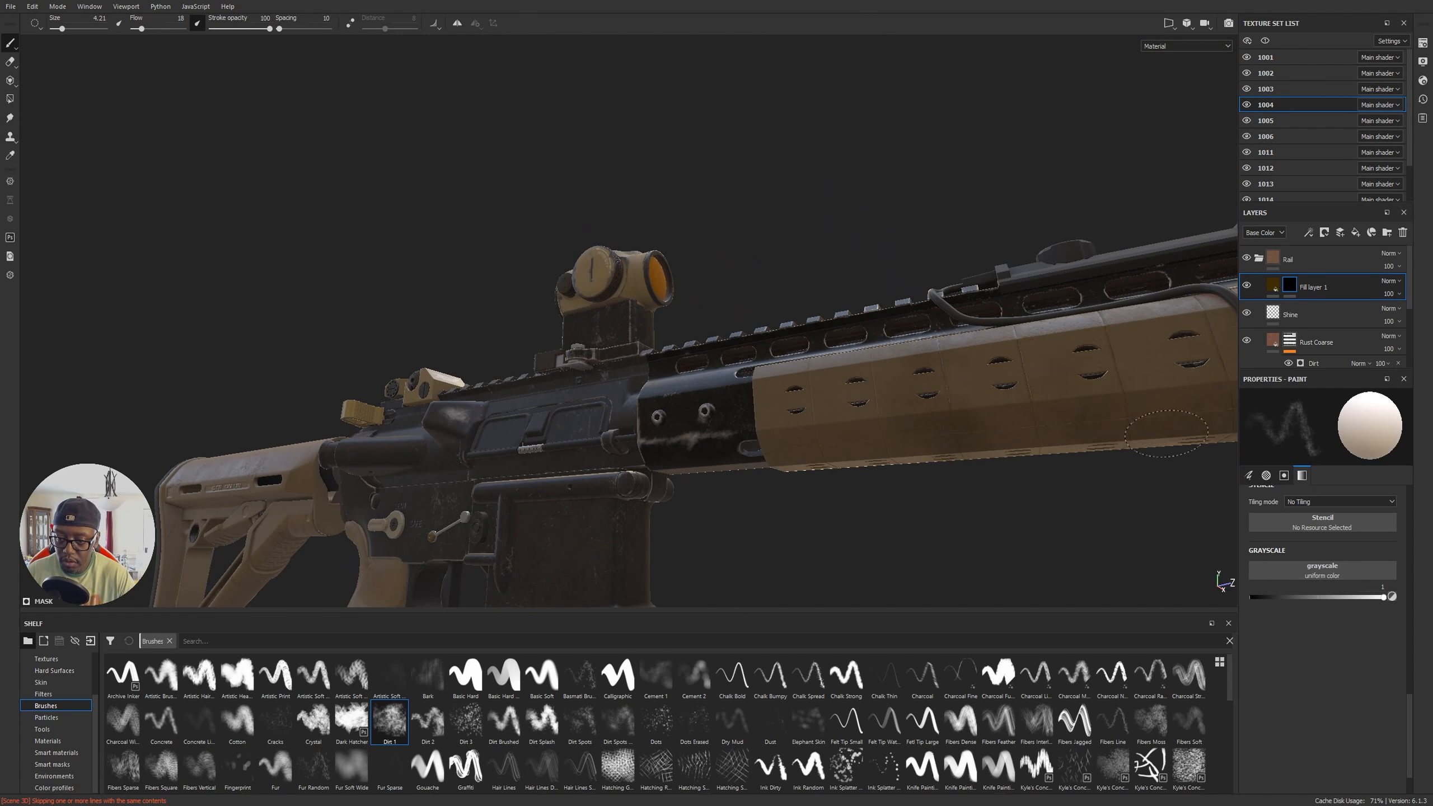
alt+drag(976, 451, 1084, 474)
alt+middle_drag(1056, 461, 615, 436)
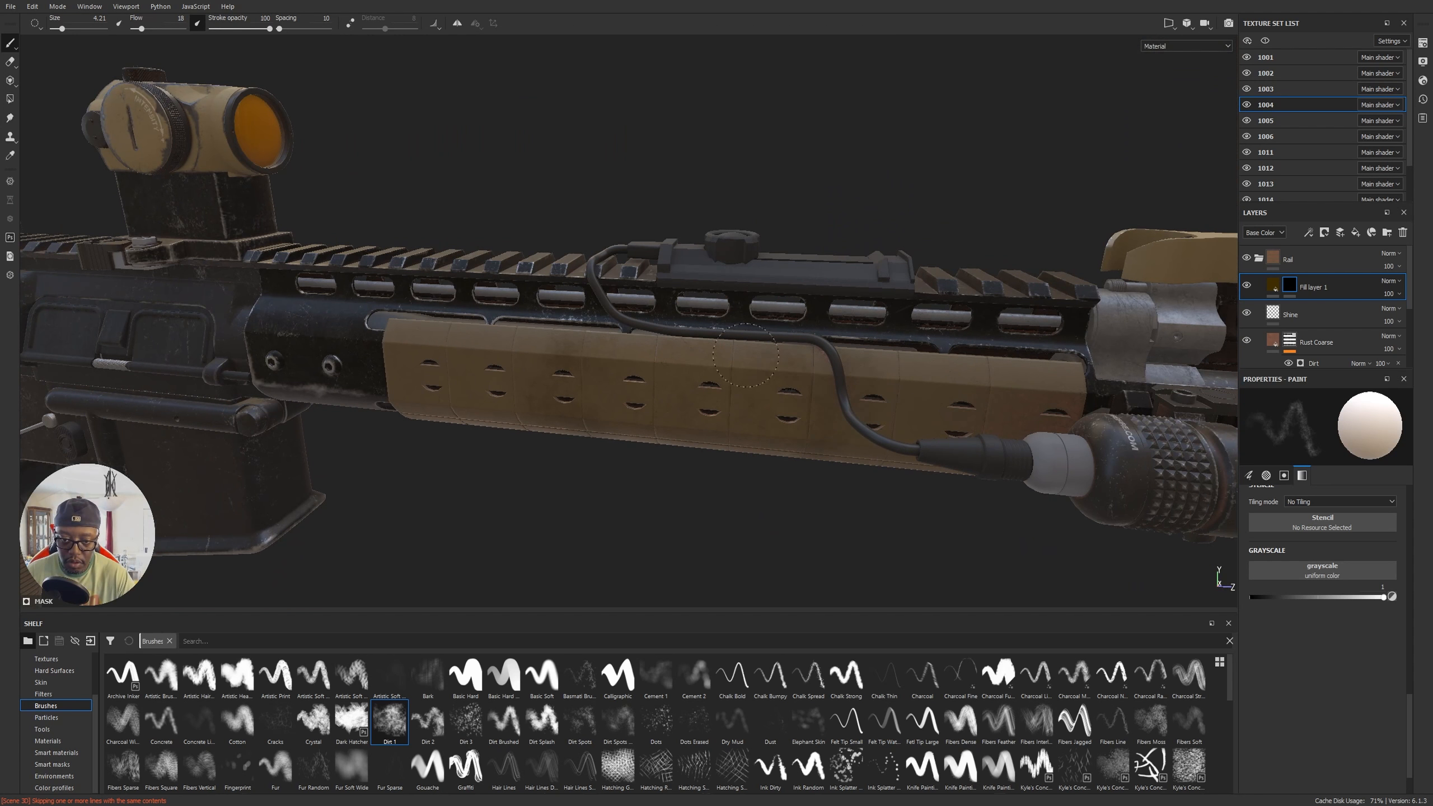
mouse_move(626, 458)
alt+mouse_down()
mouse_move(717, 349)
mouse_move(807, 177)
alt+mouse_up()
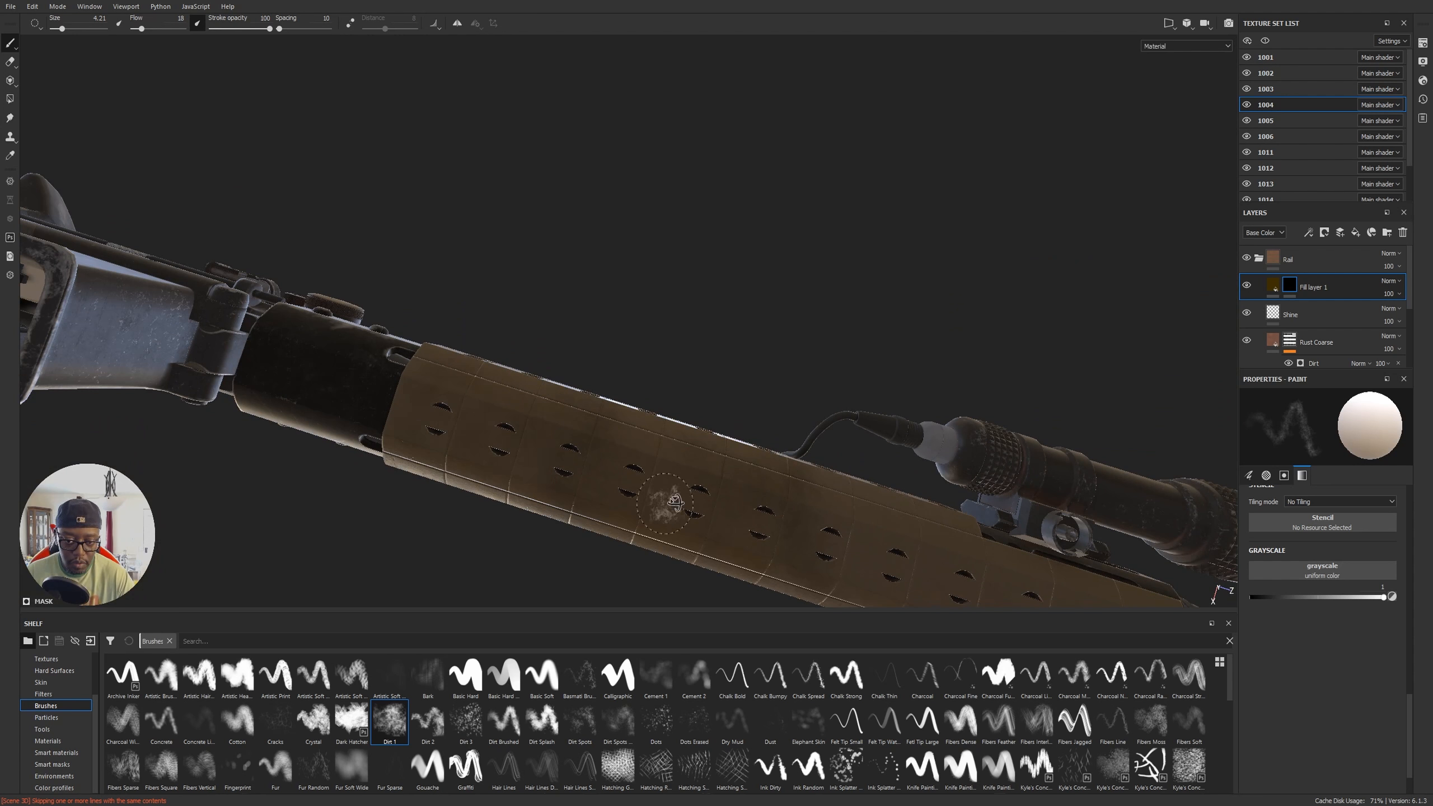
alt+drag(667, 505, 825, 444)
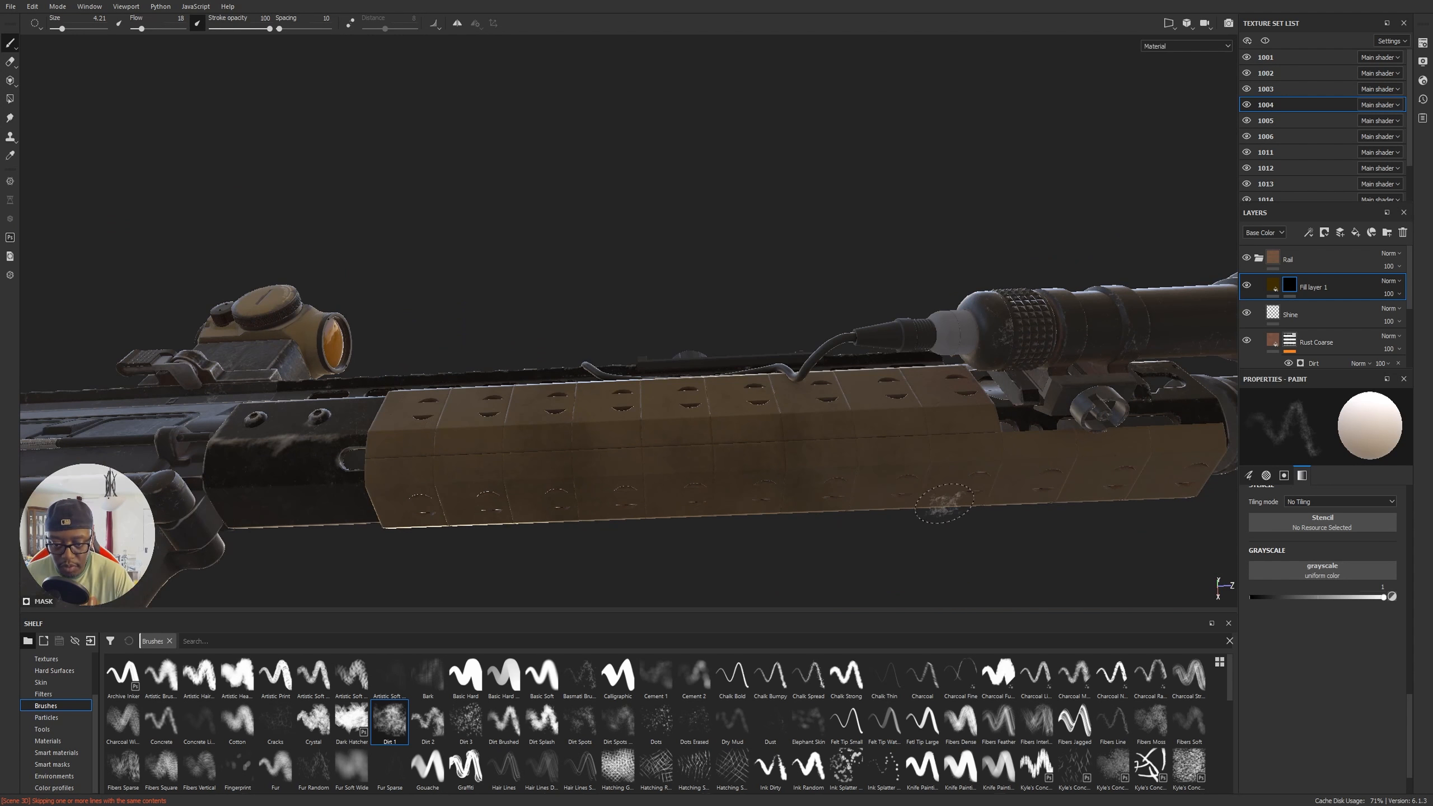
alt+drag(948, 496, 838, 416)
mouse_move(757, 544)
alt+mouse_down()
mouse_move(739, 496)
mouse_move(1016, 536)
mouse_move(607, 391)
mouse_move(597, 364)
alt+mouse_up()
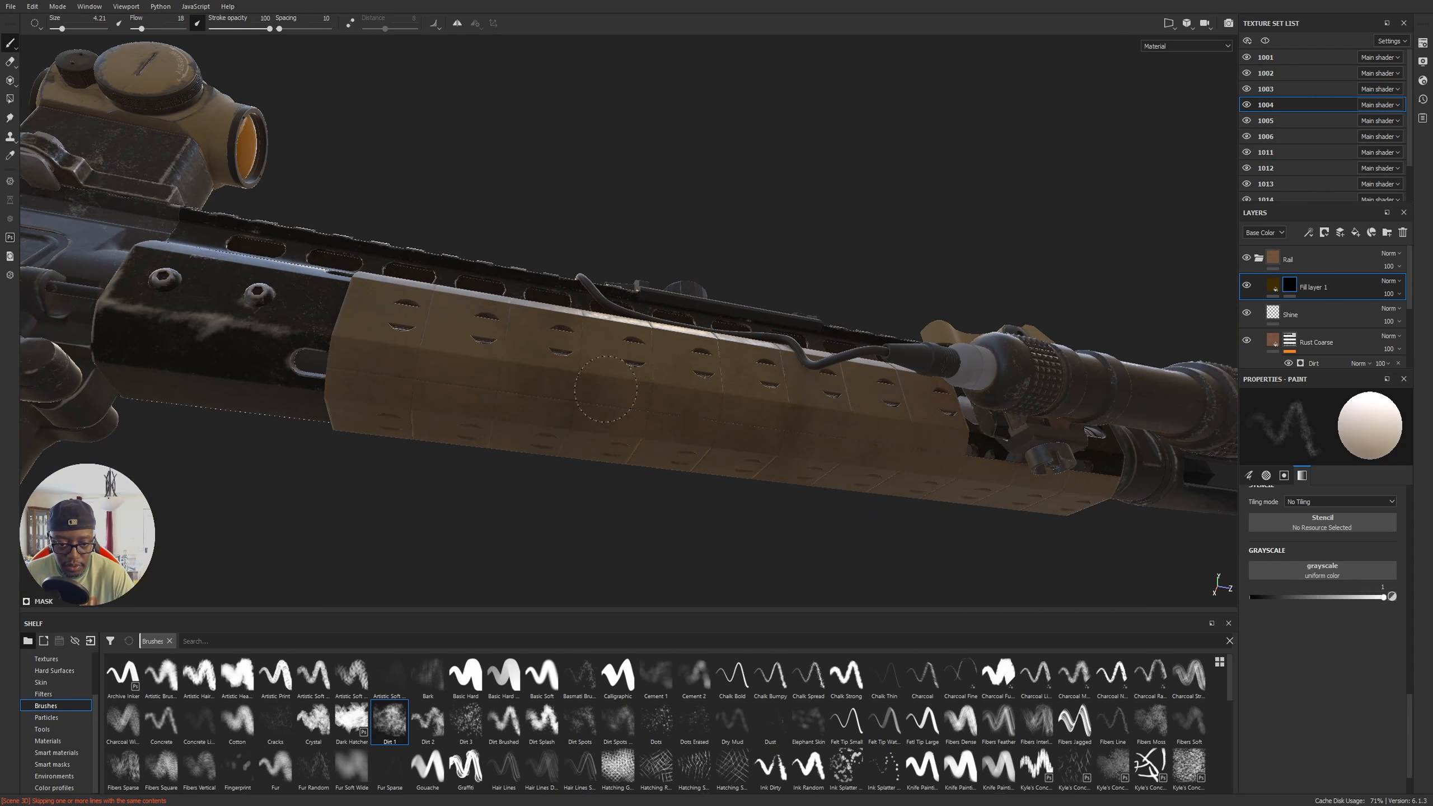
mouse_move(665, 449)
alt+mouse_down()
mouse_move(630, 486)
mouse_move(790, 426)
mouse_move(1044, 395)
mouse_move(1081, 409)
alt+mouse_up()
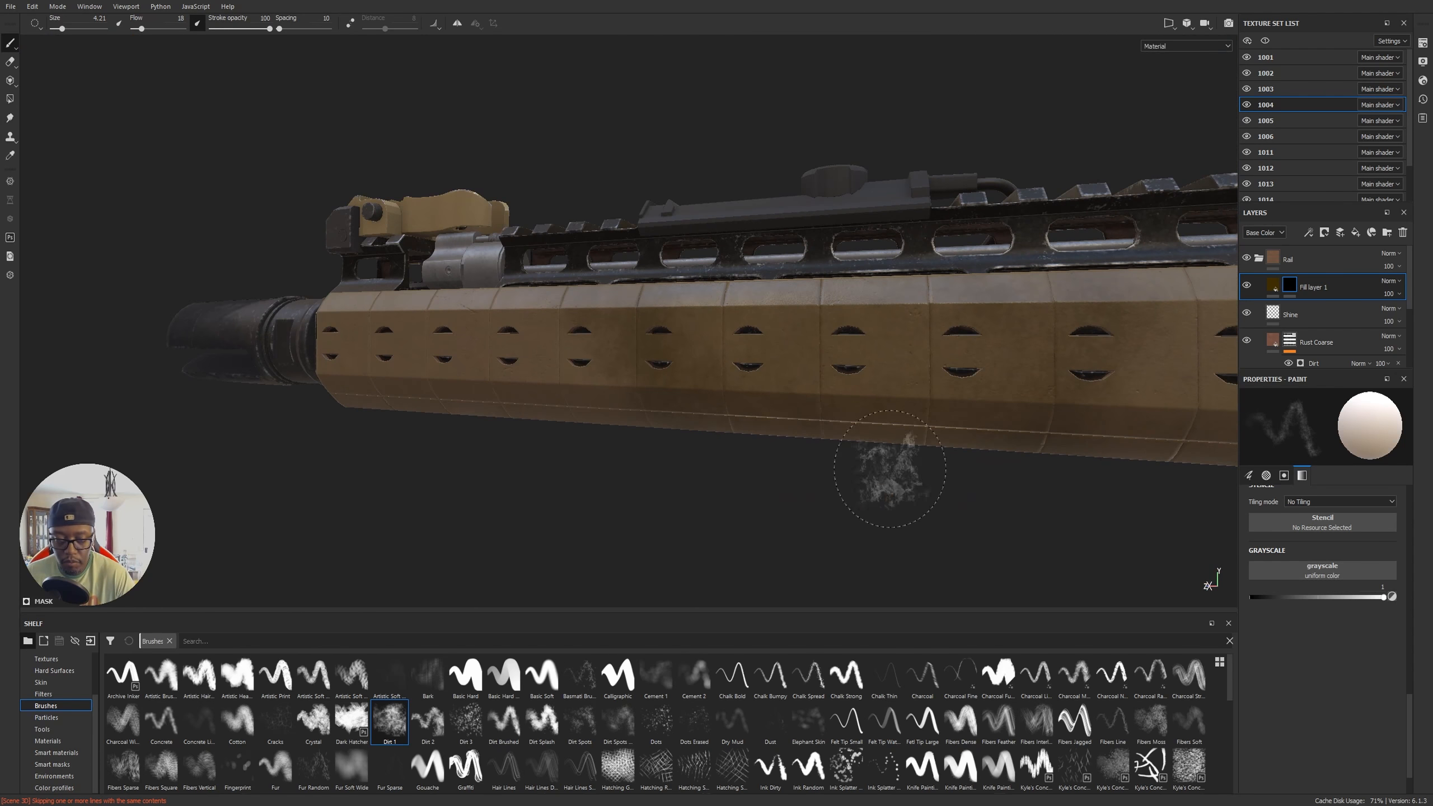
alt+drag(890, 469, 953, 517)
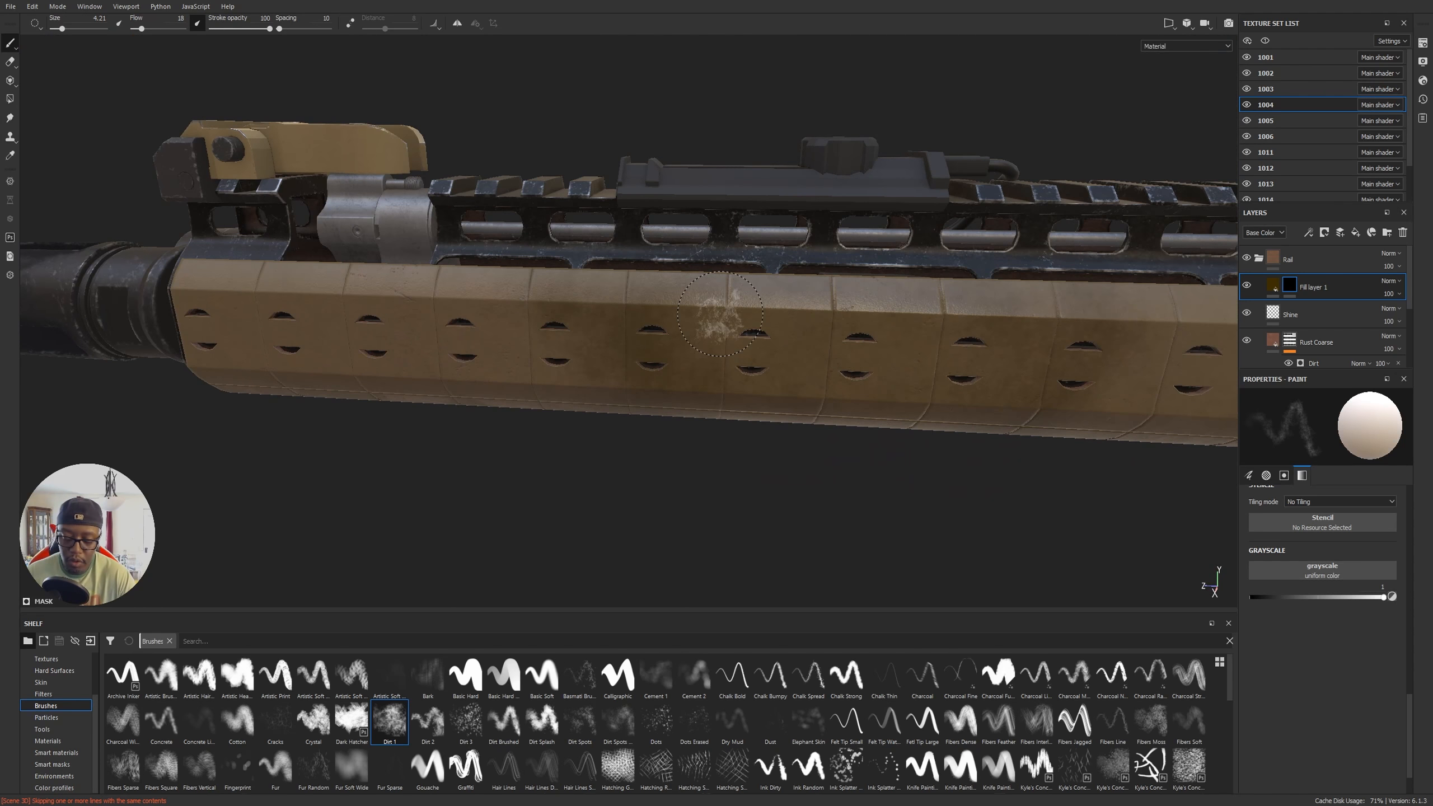
alt+drag(720, 314, 551, 360)
click(555, 352)
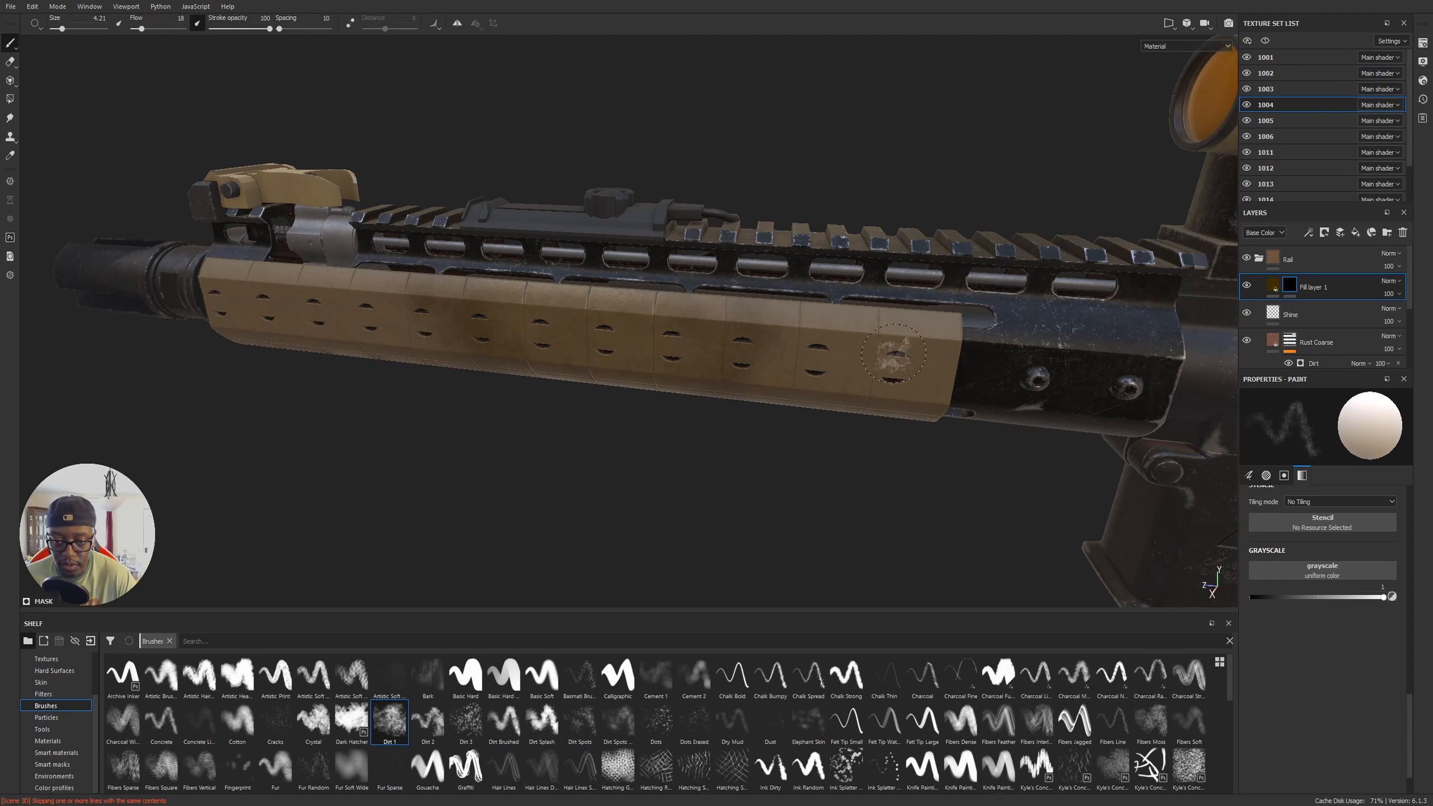
alt+middle_drag(839, 382, 772, 378)
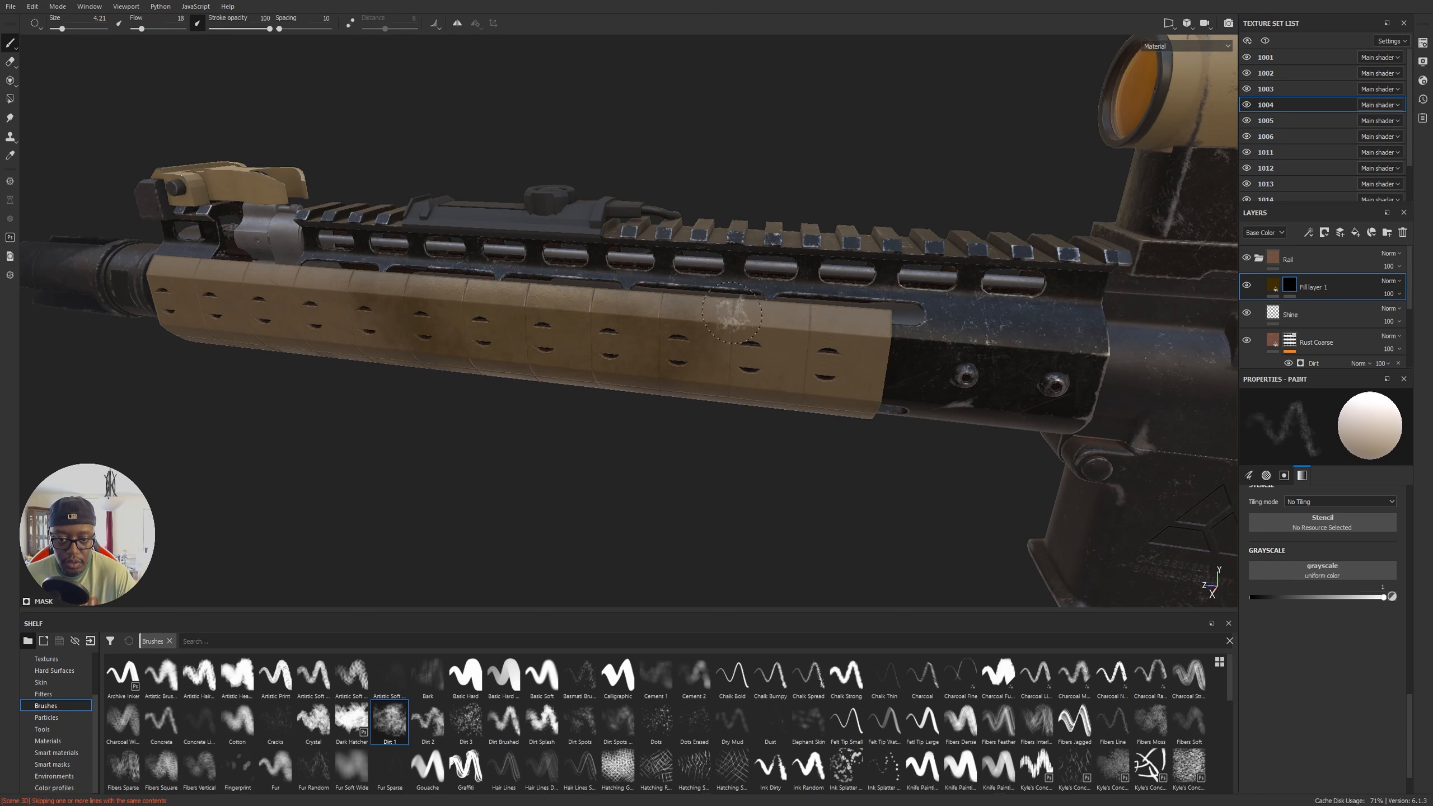
mouse_move(821, 486)
alt+mouse_down()
mouse_move(699, 347)
mouse_move(598, 308)
alt+mouse_up()
alt+right_drag(565, 305, 341, 292)
alt+drag(383, 338, 1156, 353)
alt+drag(525, 384, 757, 389)
shift+right_drag(435, 459, 579, 473)
alt+drag(543, 459, 1168, 361)
alt+middle_drag(1168, 361, 895, 292)
right_click(1273, 283)
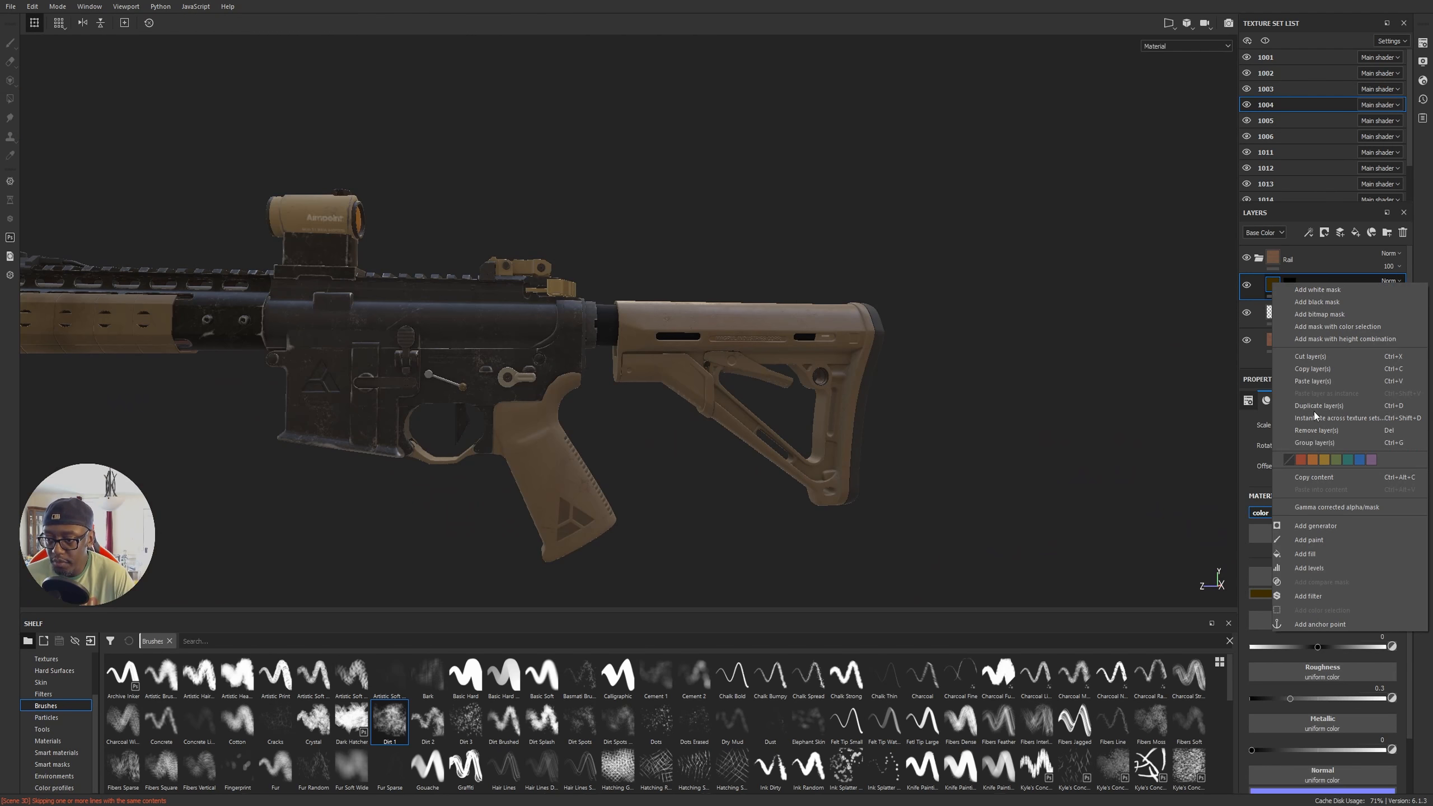
click(1292, 368)
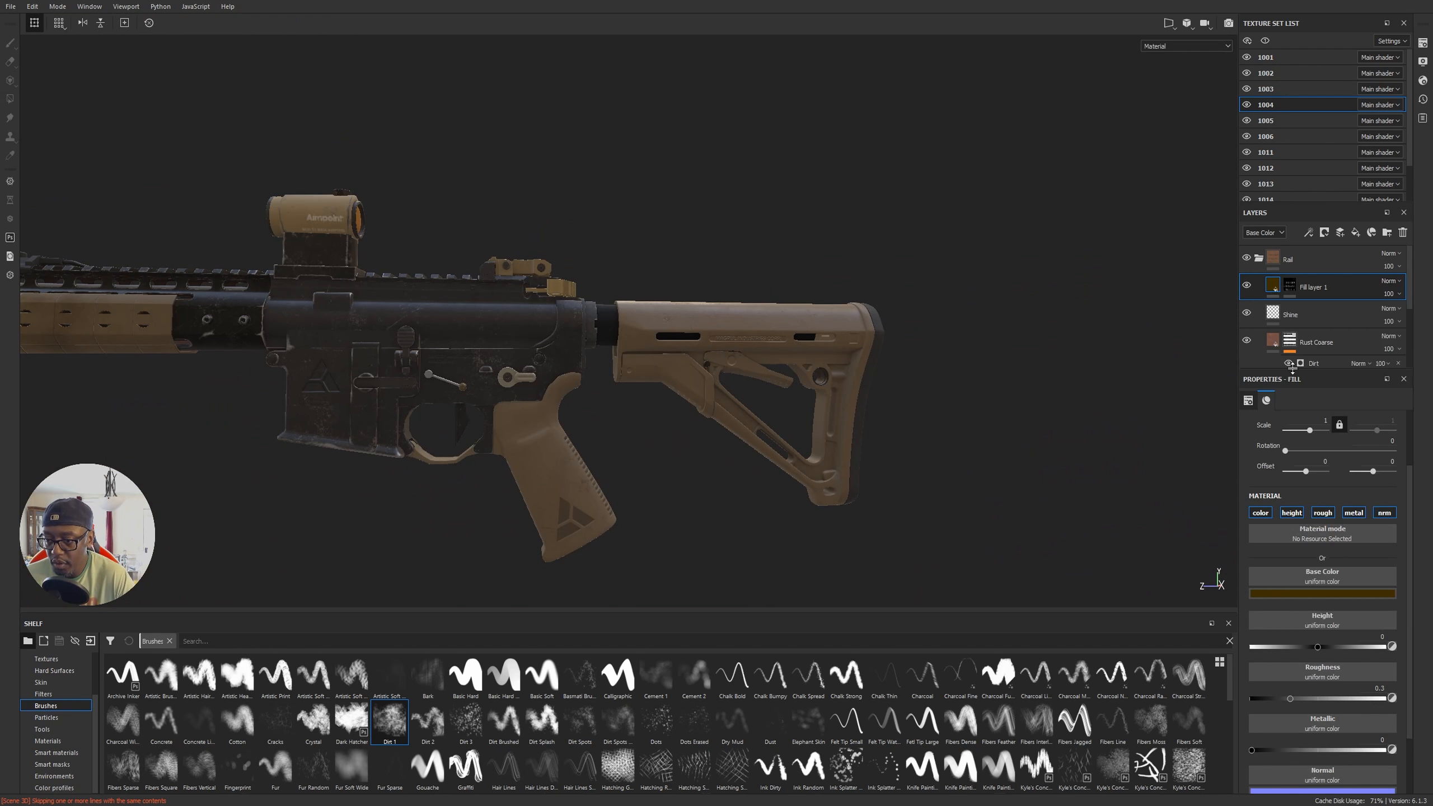
scroll(772, 313, up, 3)
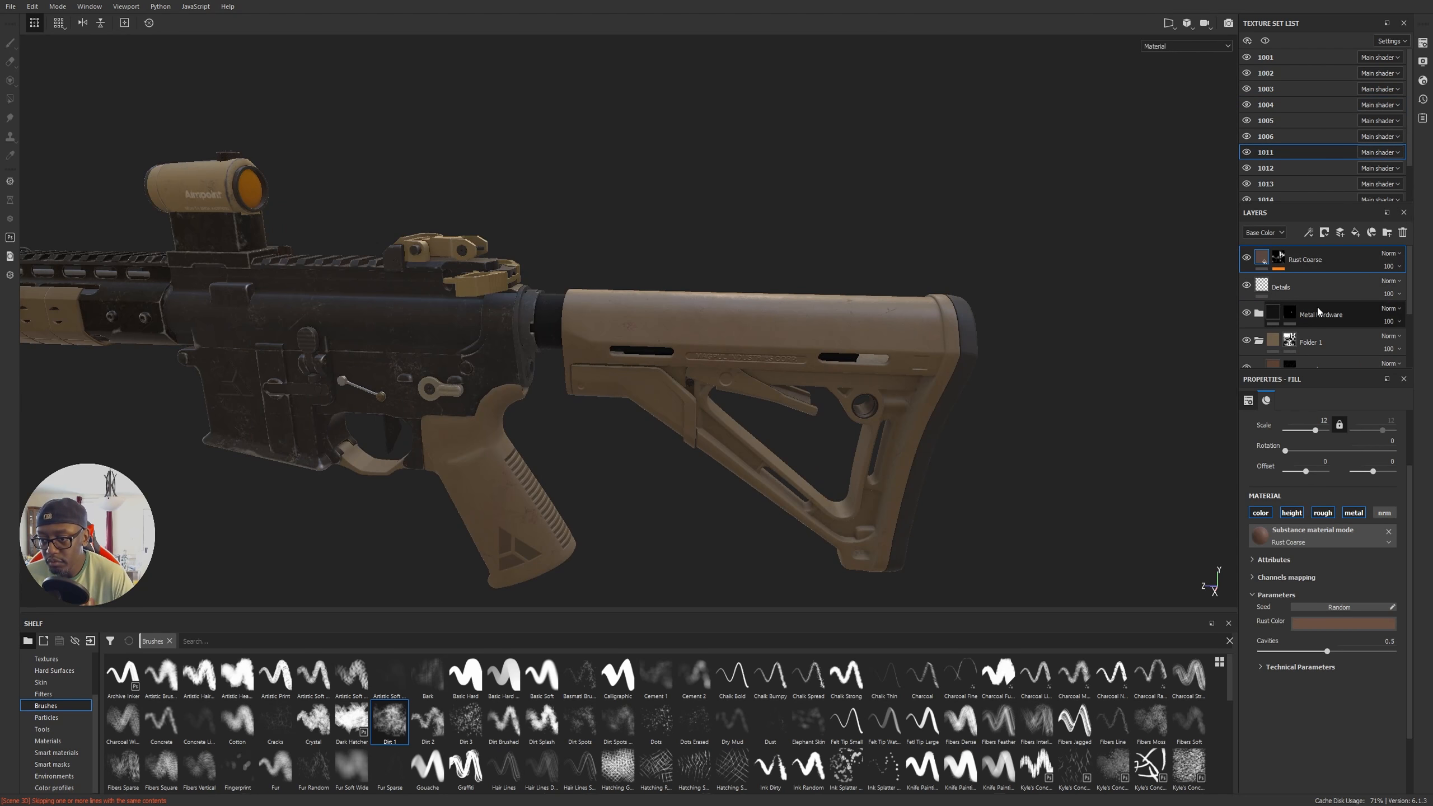
scroll(1319, 312, down, 2)
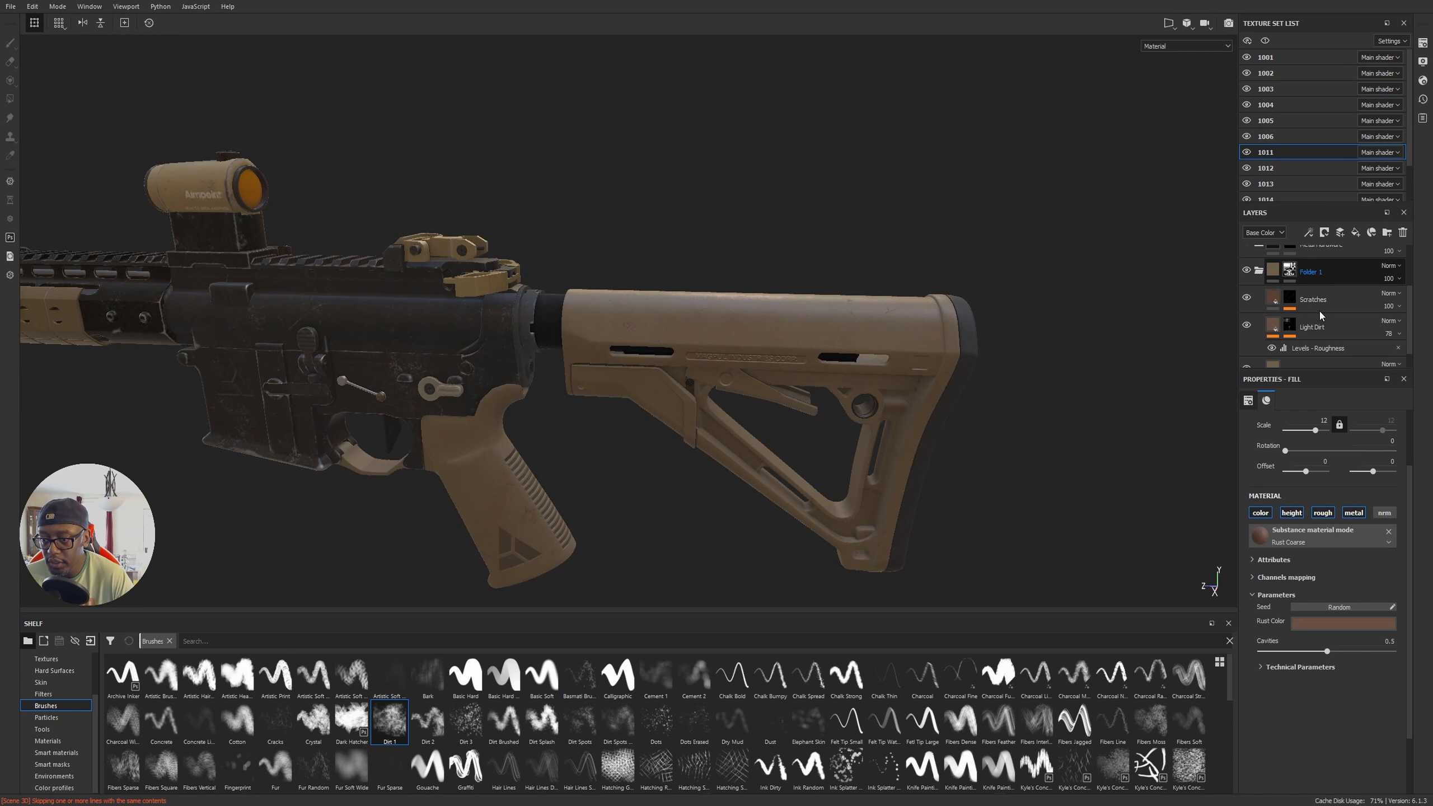
alt+drag(306, 352, 225, 362)
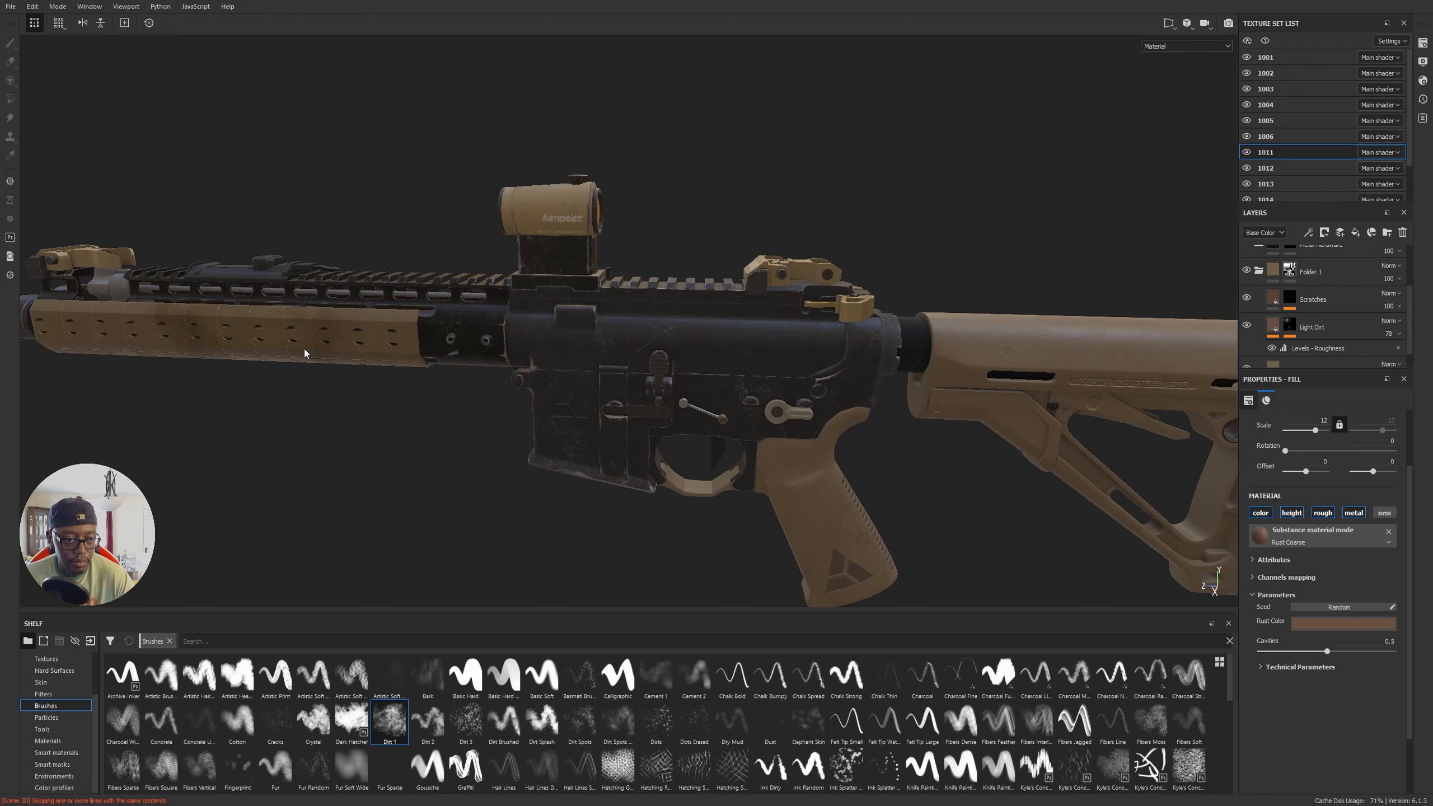
ctrl+alt+right_click(225, 346)
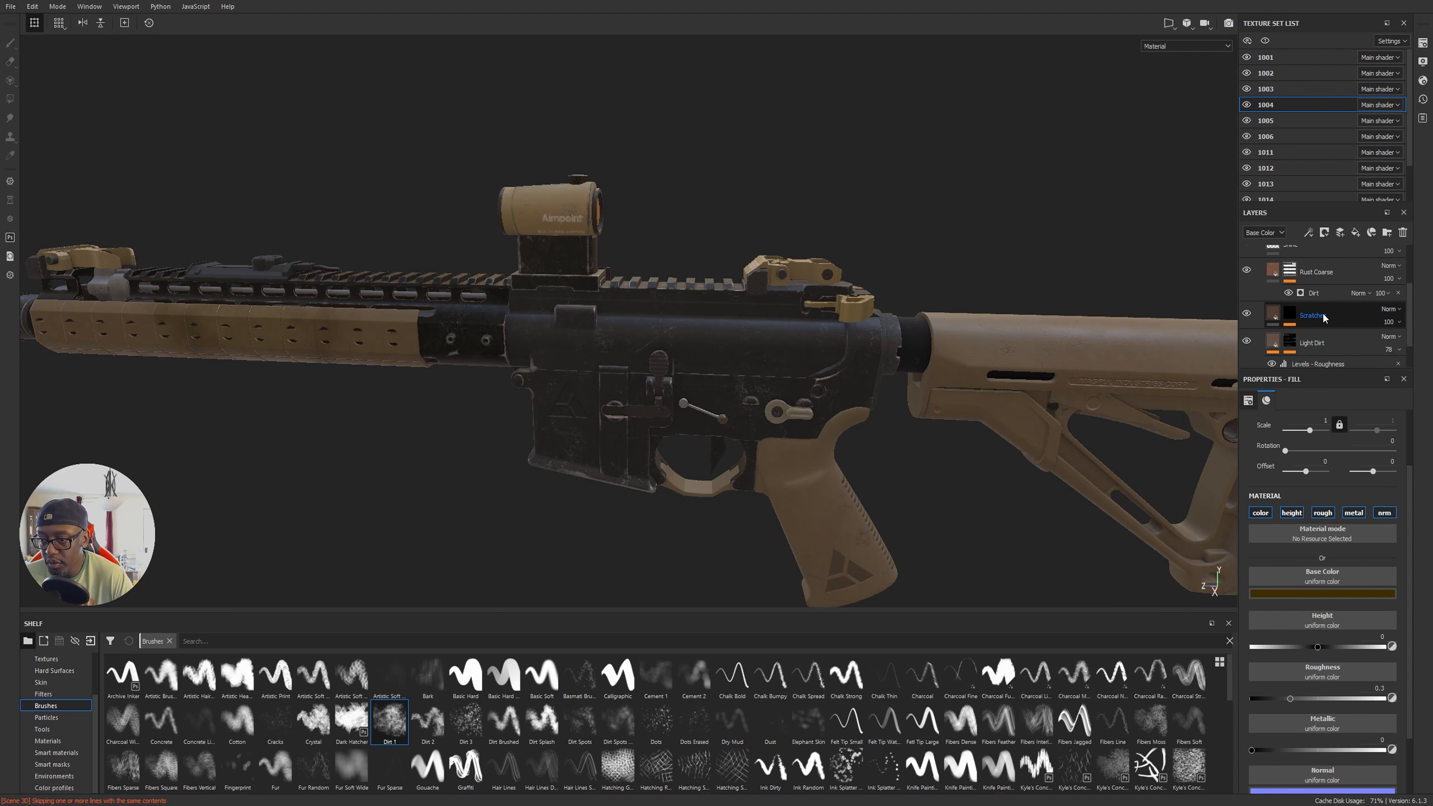
Step: Rename the brown fill layer in the Rail folder as Hand Dirt
scroll(1322, 316, up, 3)
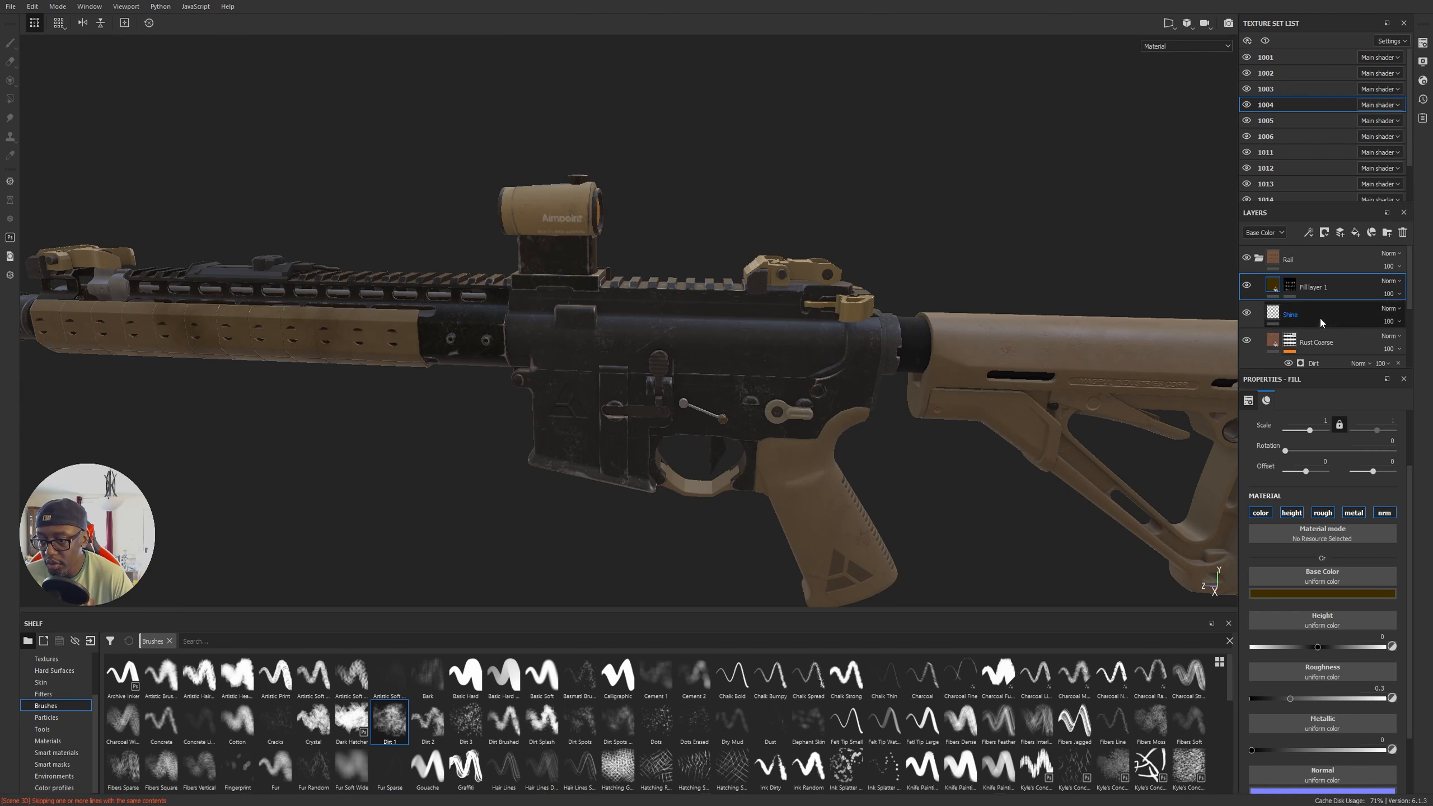
double_click(1313, 287)
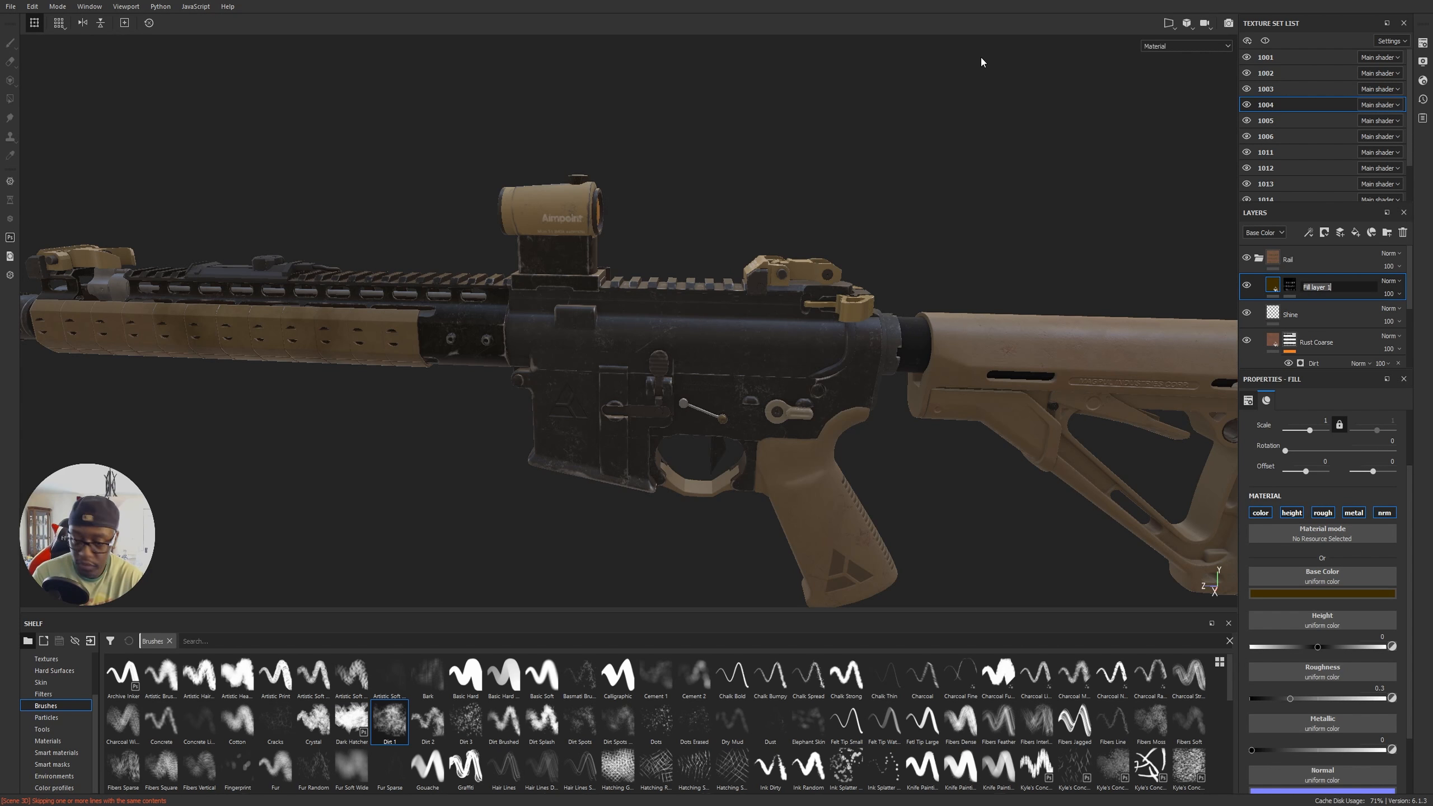
text(Hand Dirt)
key(Return)
Step: Copy the Hand Dirt and Shine layers, and paste them above Plastic Grainy in Folder 1 of texture set 1011
ctrl+click(1310, 318)
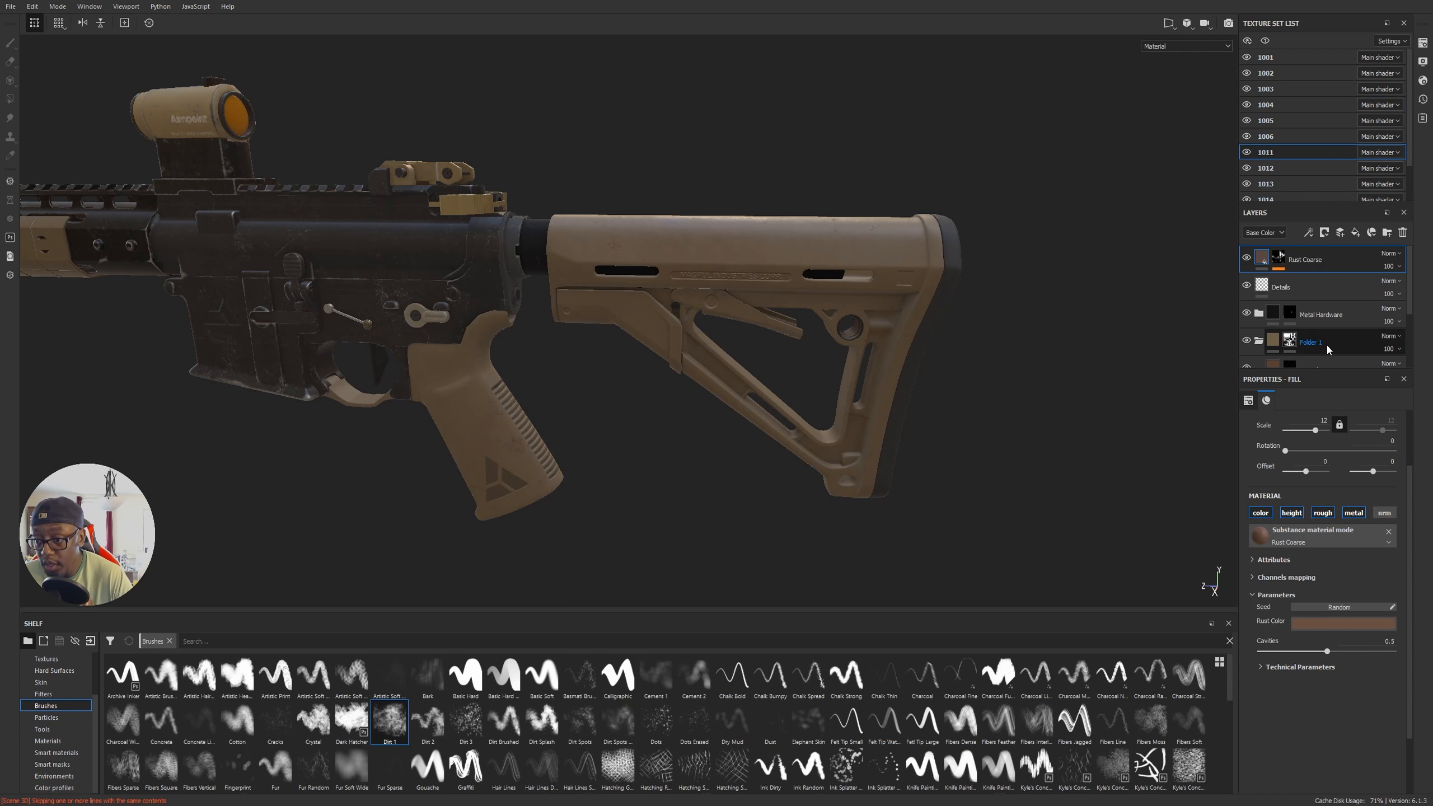
scroll(1294, 311, down, 3)
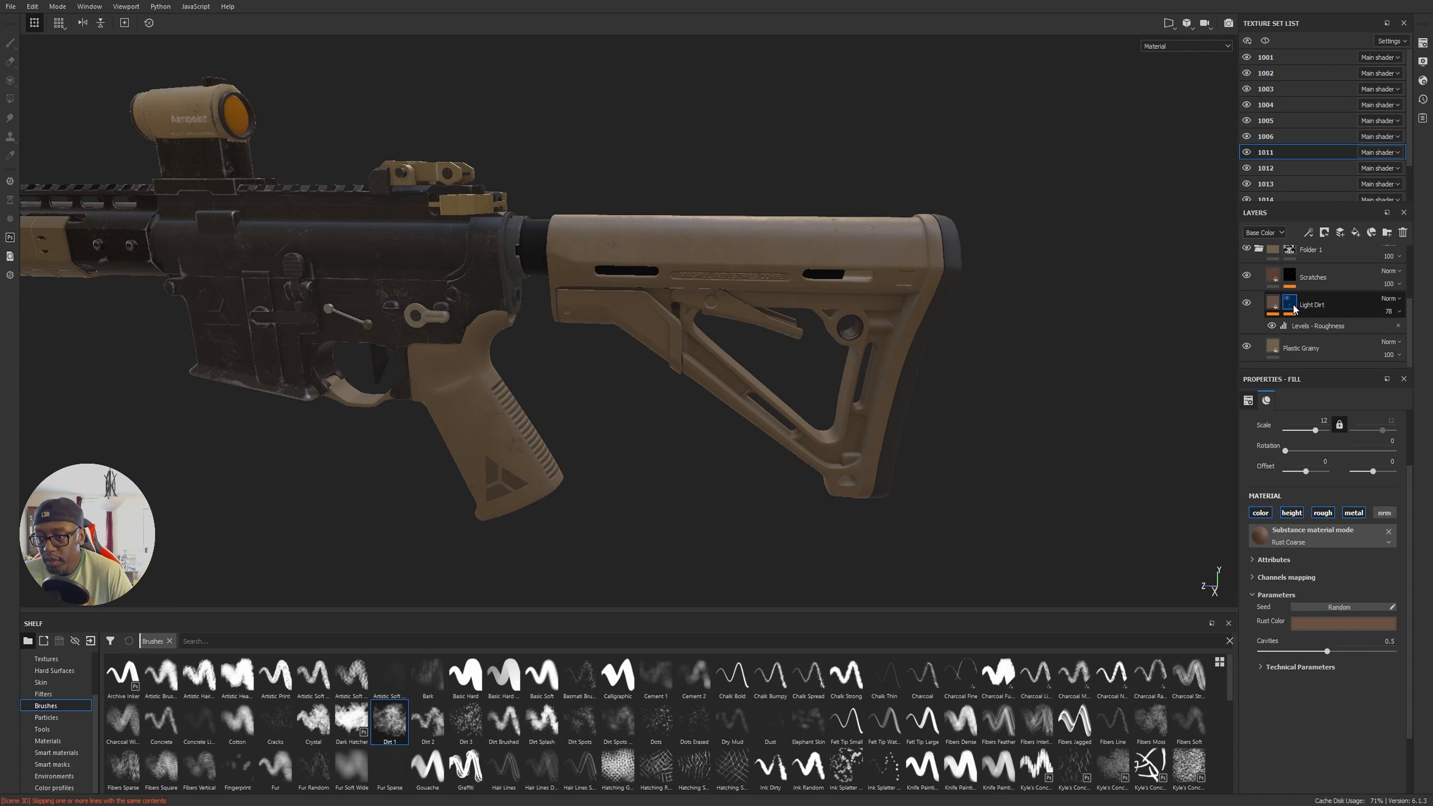
click(1319, 345)
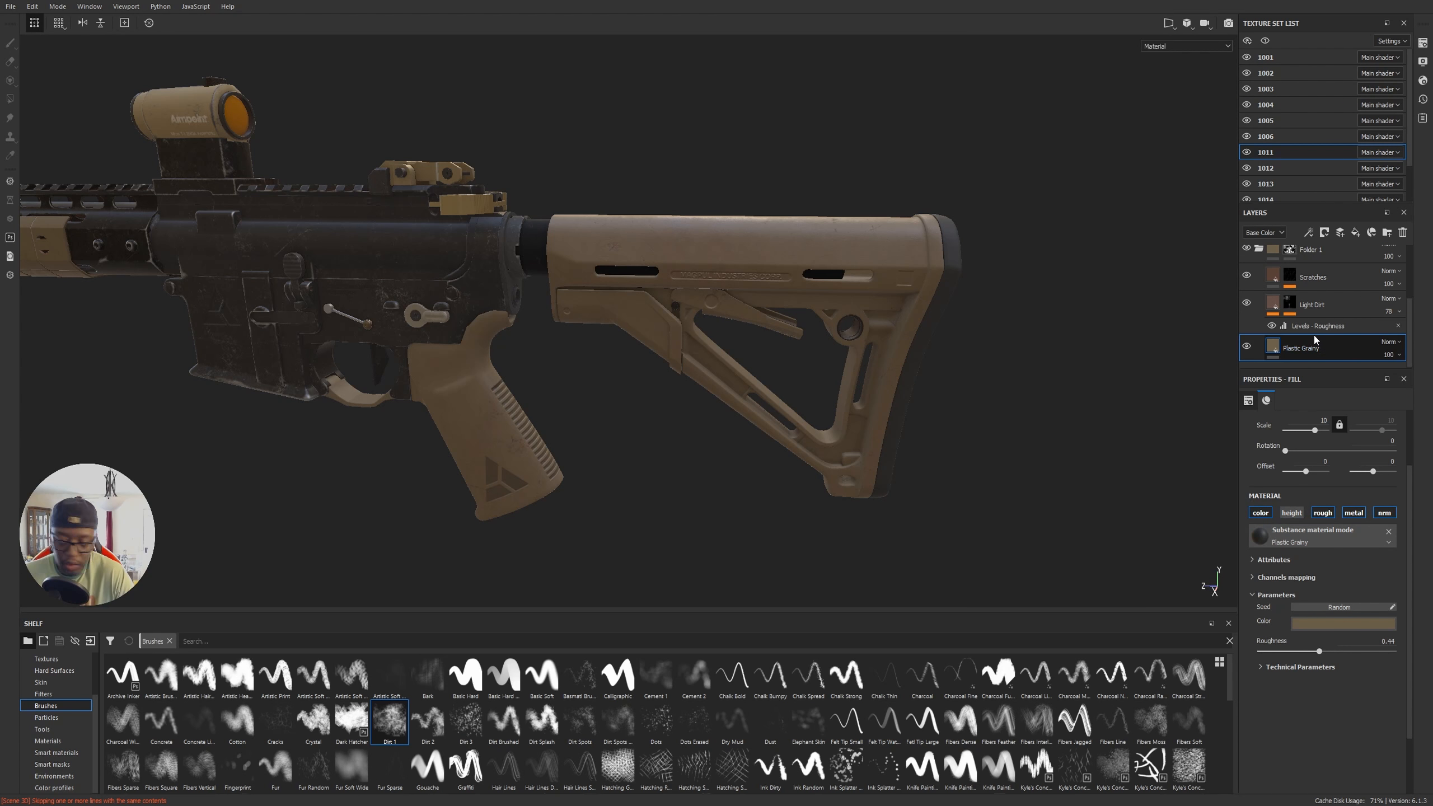
key(ctrl+v)
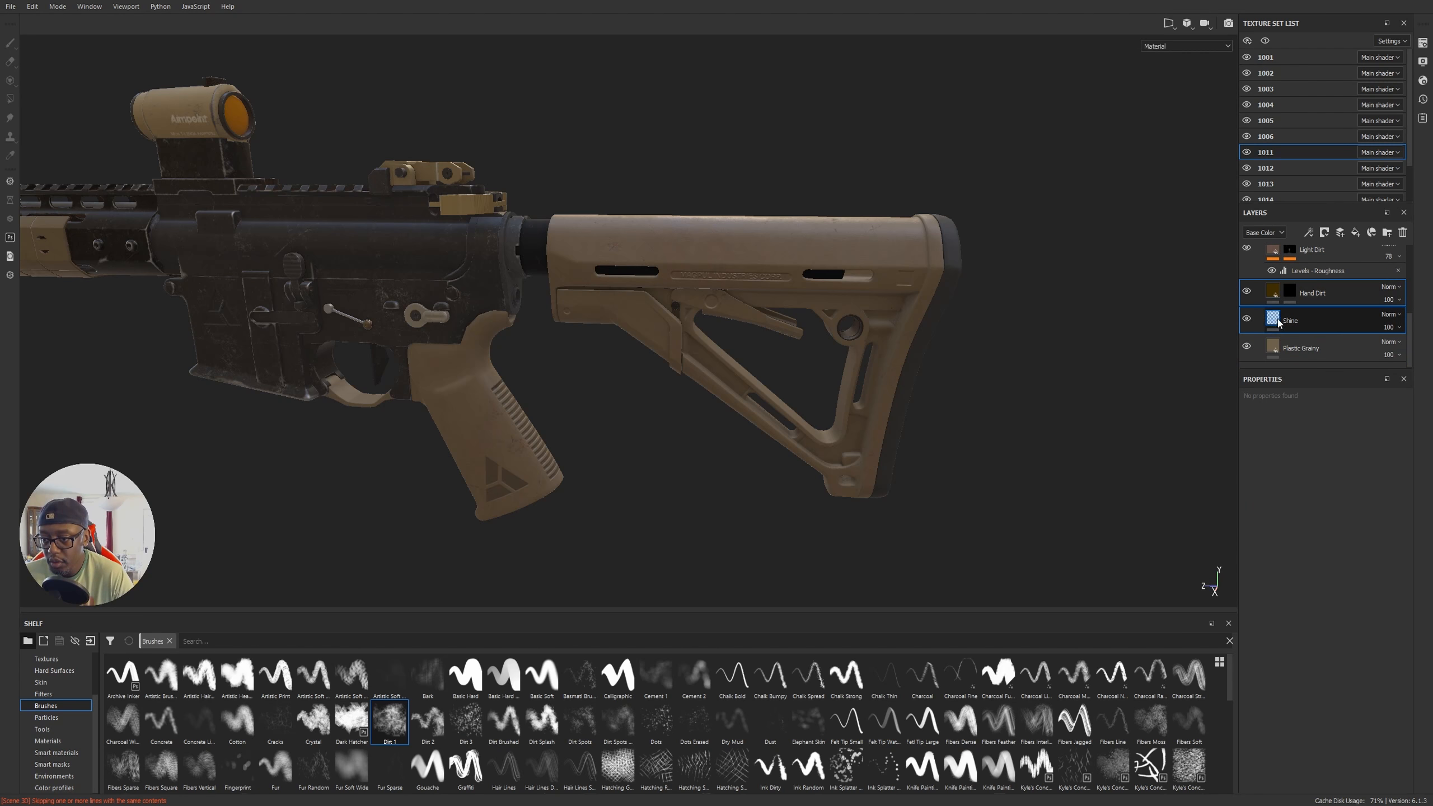
Step: Paint shine patches on the Shine layer along the side of the stock's upper tube, in the roughness channel view
click(1290, 323)
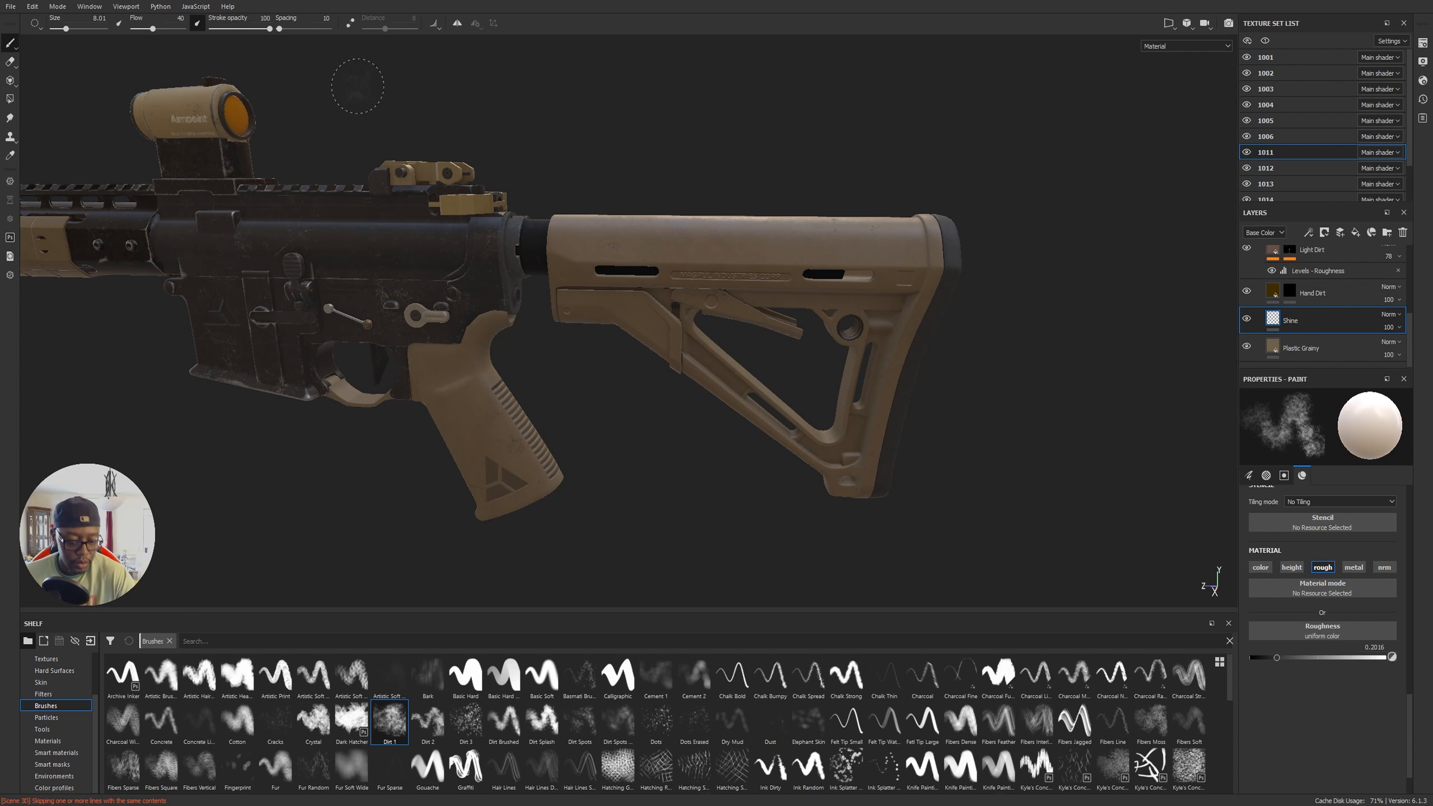
key(c)
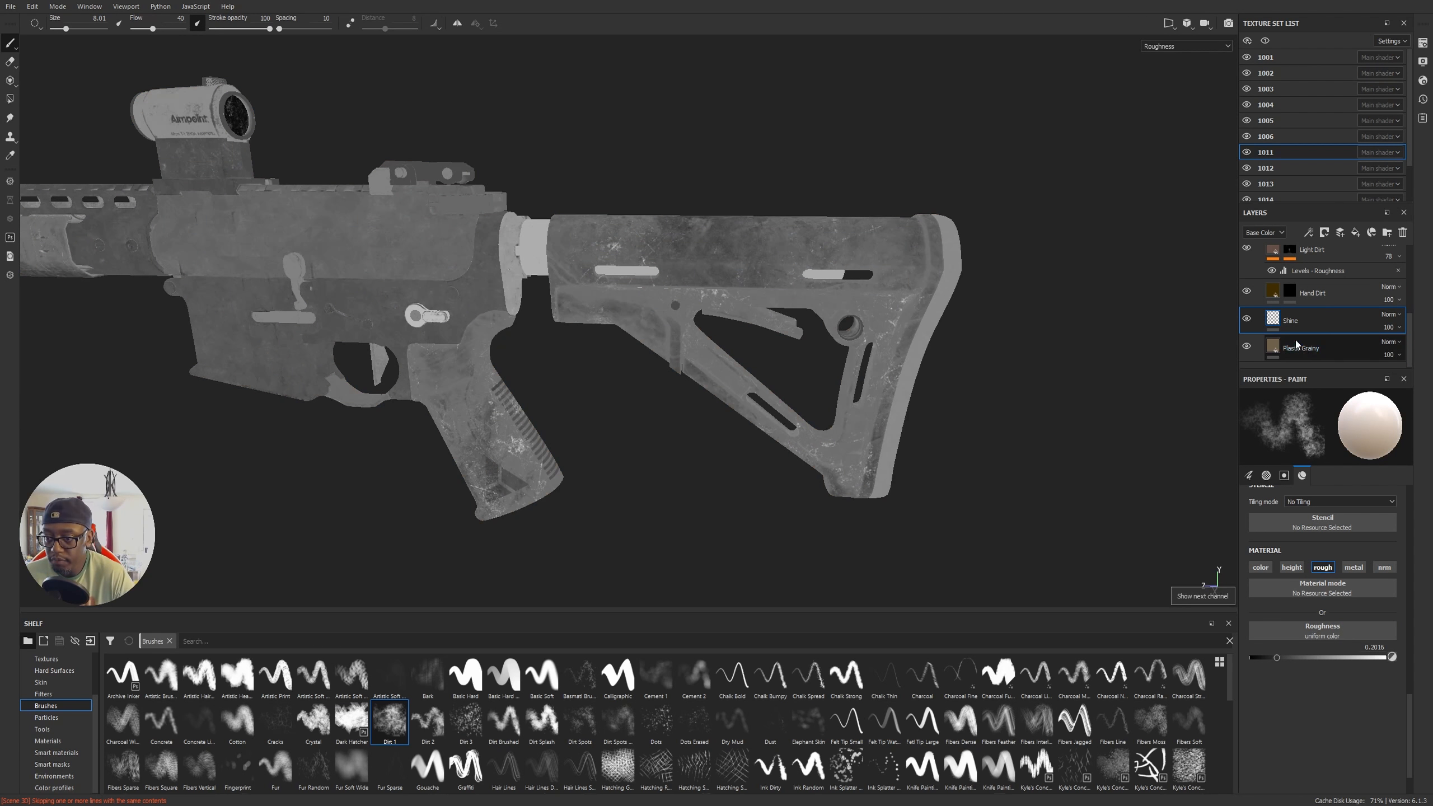
mouse_move(717, 243)
mouse_down()
mouse_move(746, 263)
mouse_move(764, 243)
mouse_up()
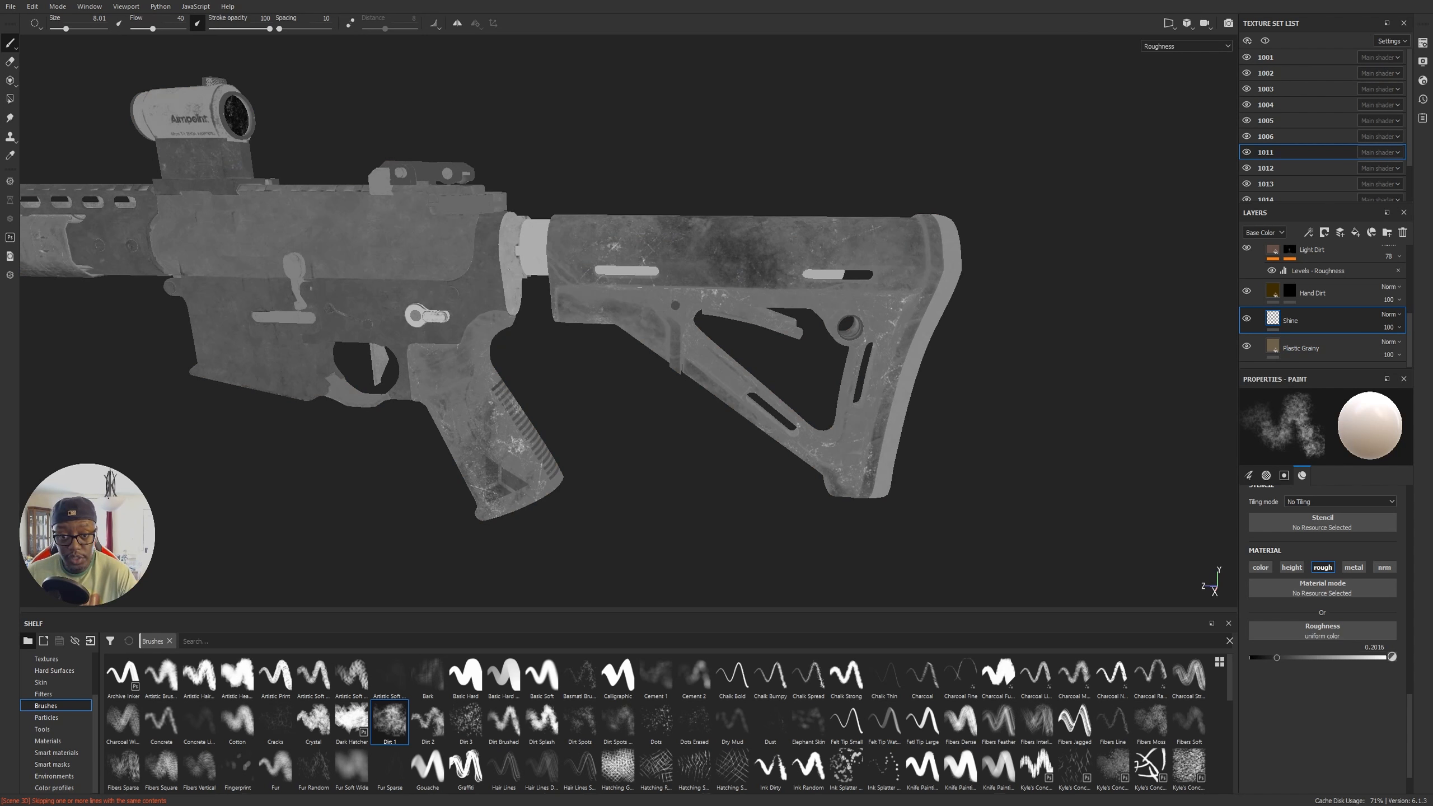
alt+drag(812, 116, 793, 192)
mouse_move(654, 247)
mouse_down()
mouse_move(592, 230)
mouse_move(832, 251)
mouse_move(708, 243)
mouse_up()
alt+drag(728, 322, 649, 390)
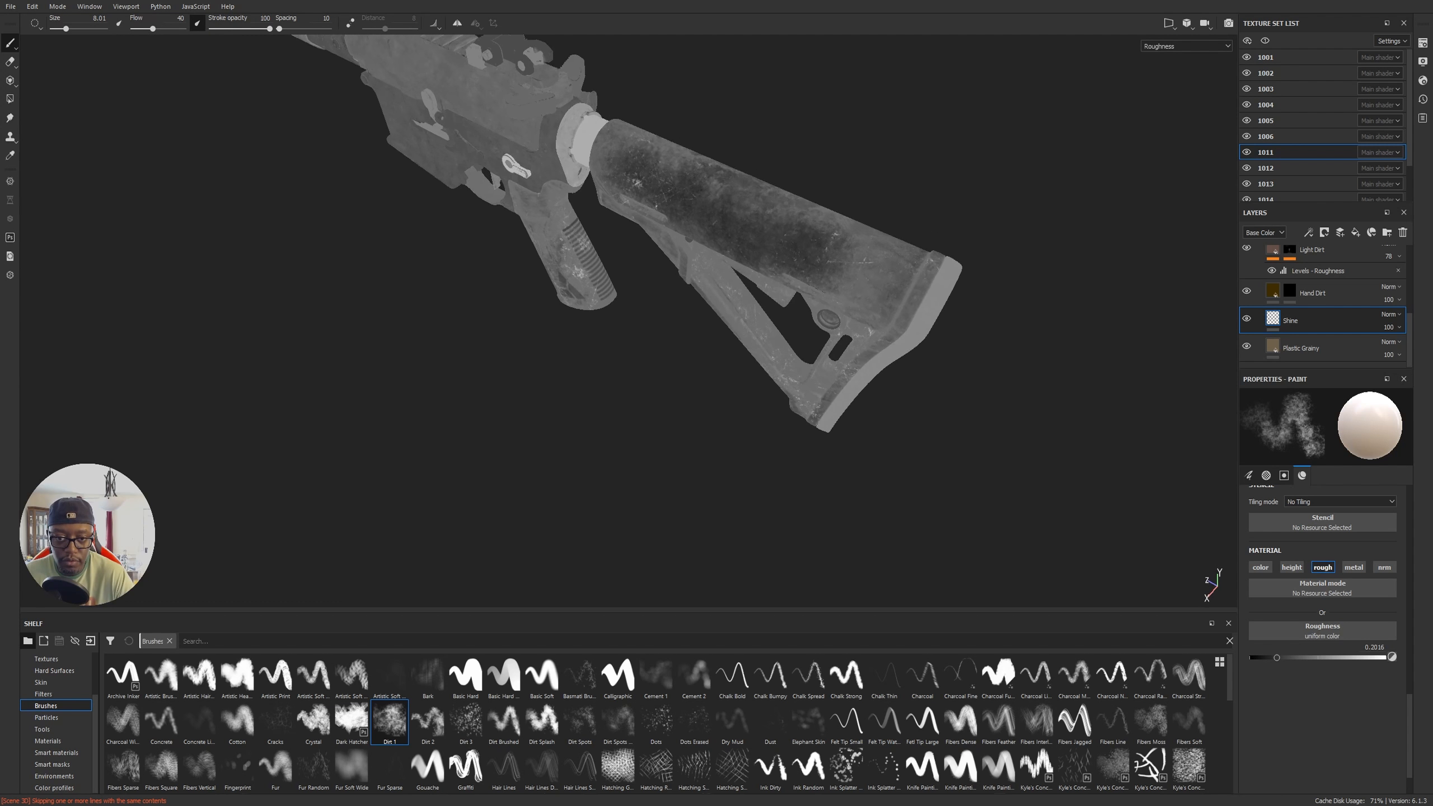
Step: Set the brush flow to 13, paint fainter shine on the stock's opposite side, and return to the full material view
alt+drag(953, 144, 650, 150)
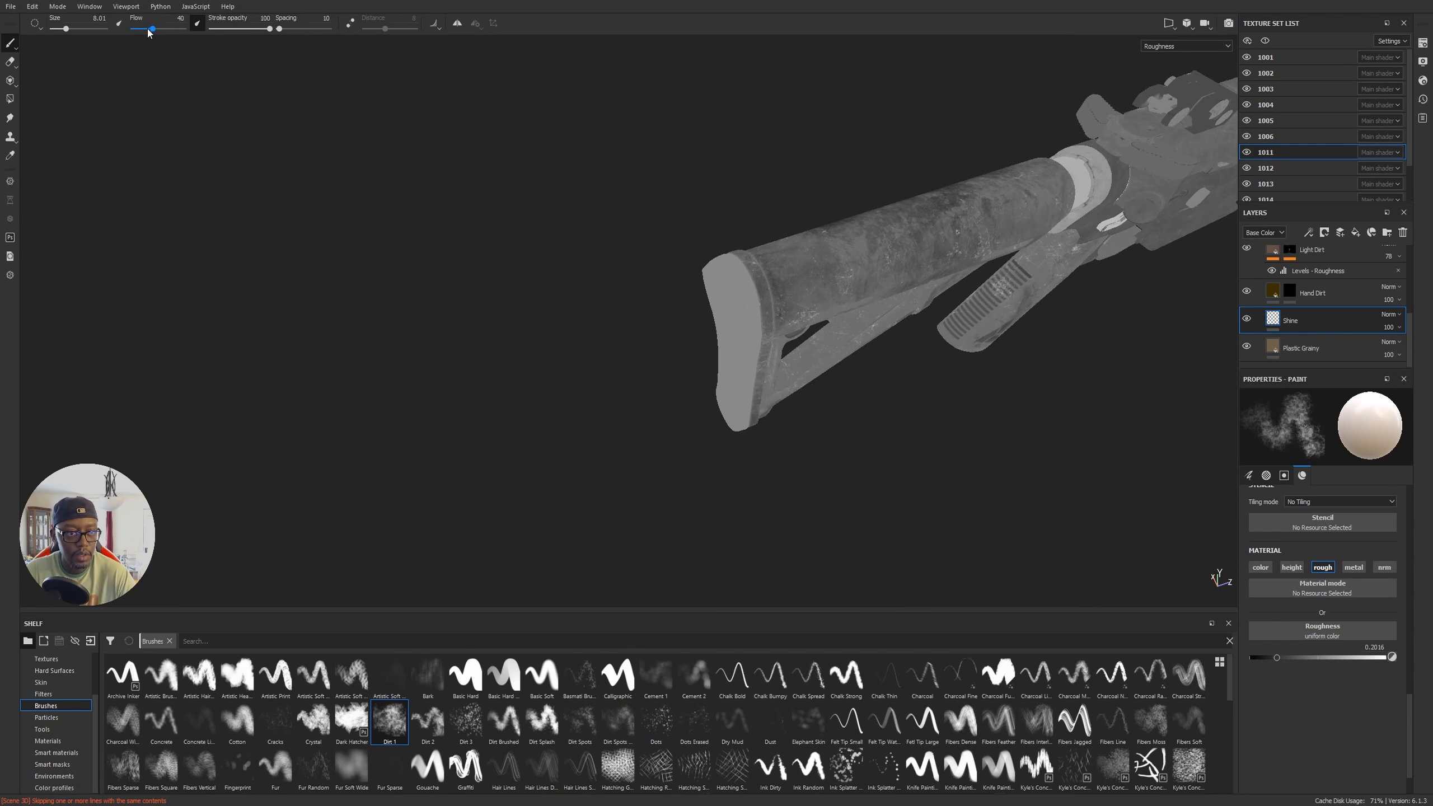
drag(151, 28, 140, 29)
drag(872, 261, 1049, 204)
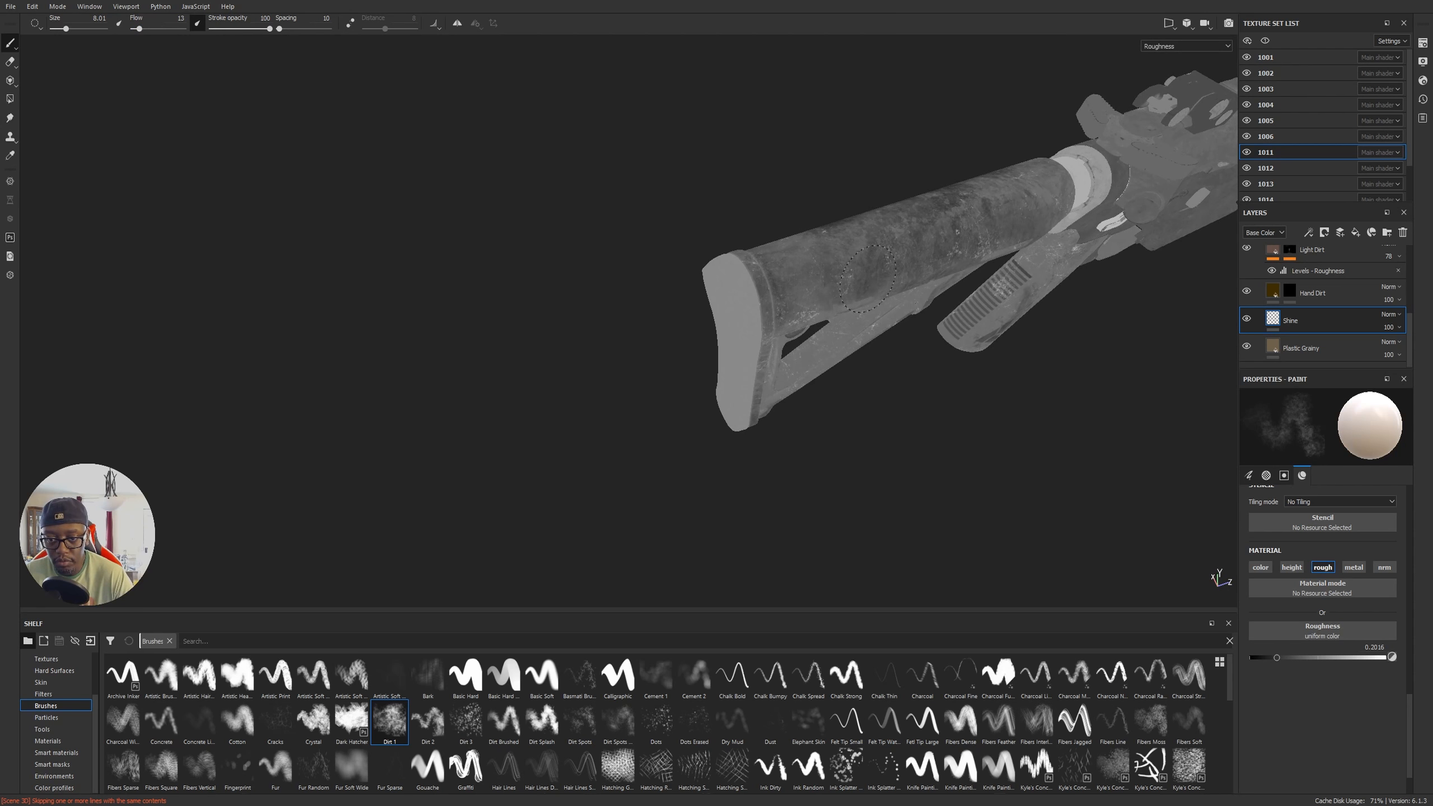
drag(962, 216, 1050, 190)
alt+drag(658, 451, 846, 260)
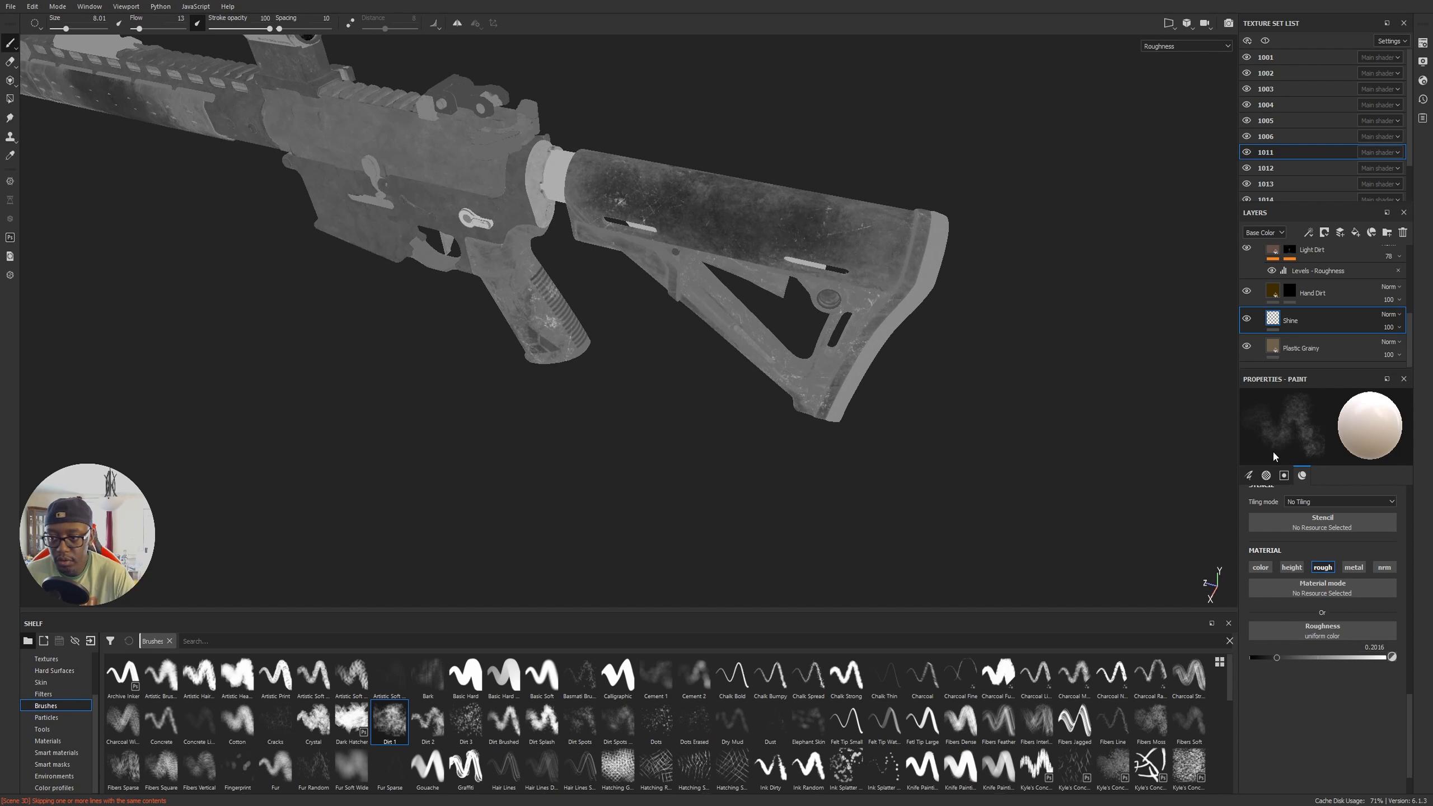
key(m)
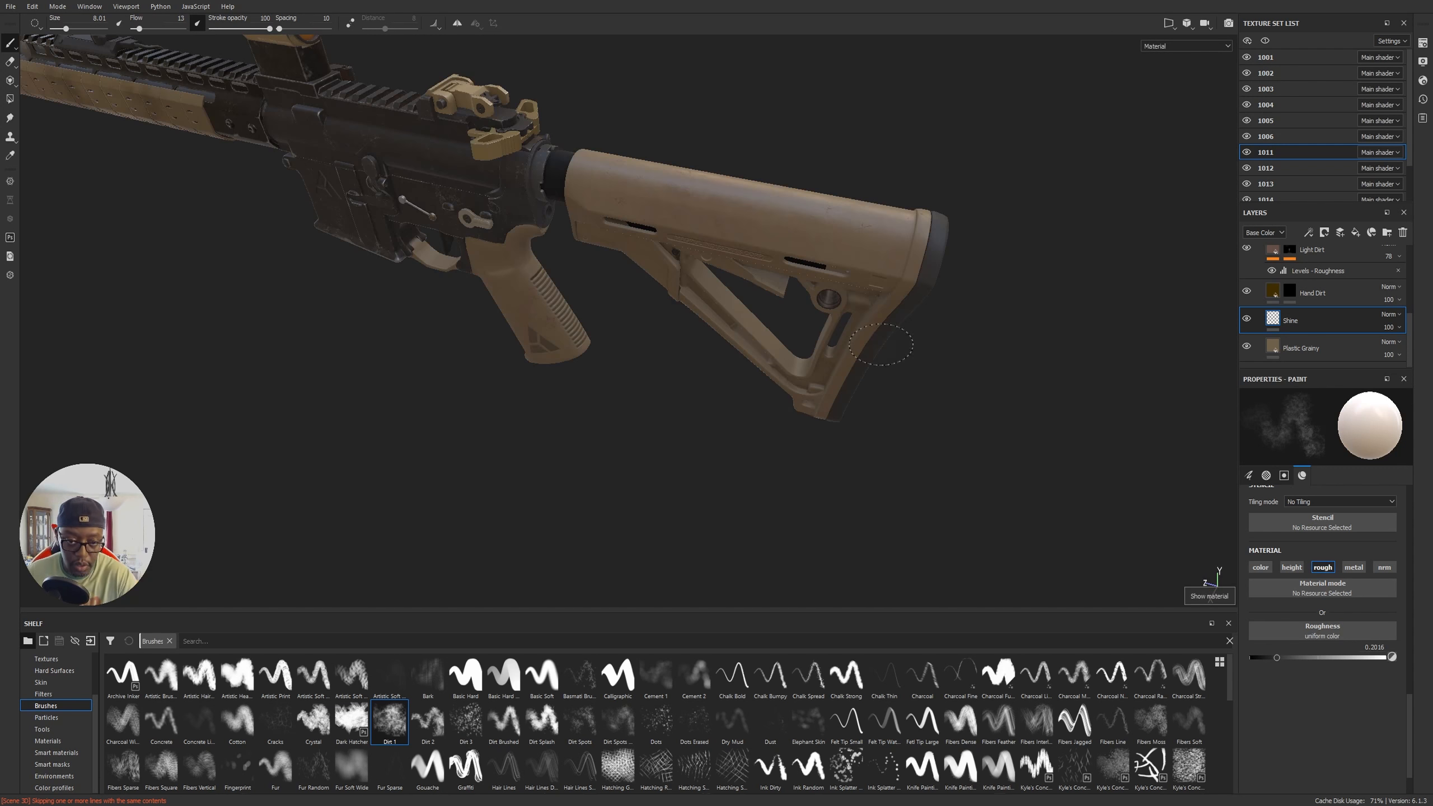
mouse_move(768, 419)
alt+mouse_down()
mouse_move(707, 394)
mouse_move(777, 512)
mouse_move(755, 439)
alt+mouse_up()
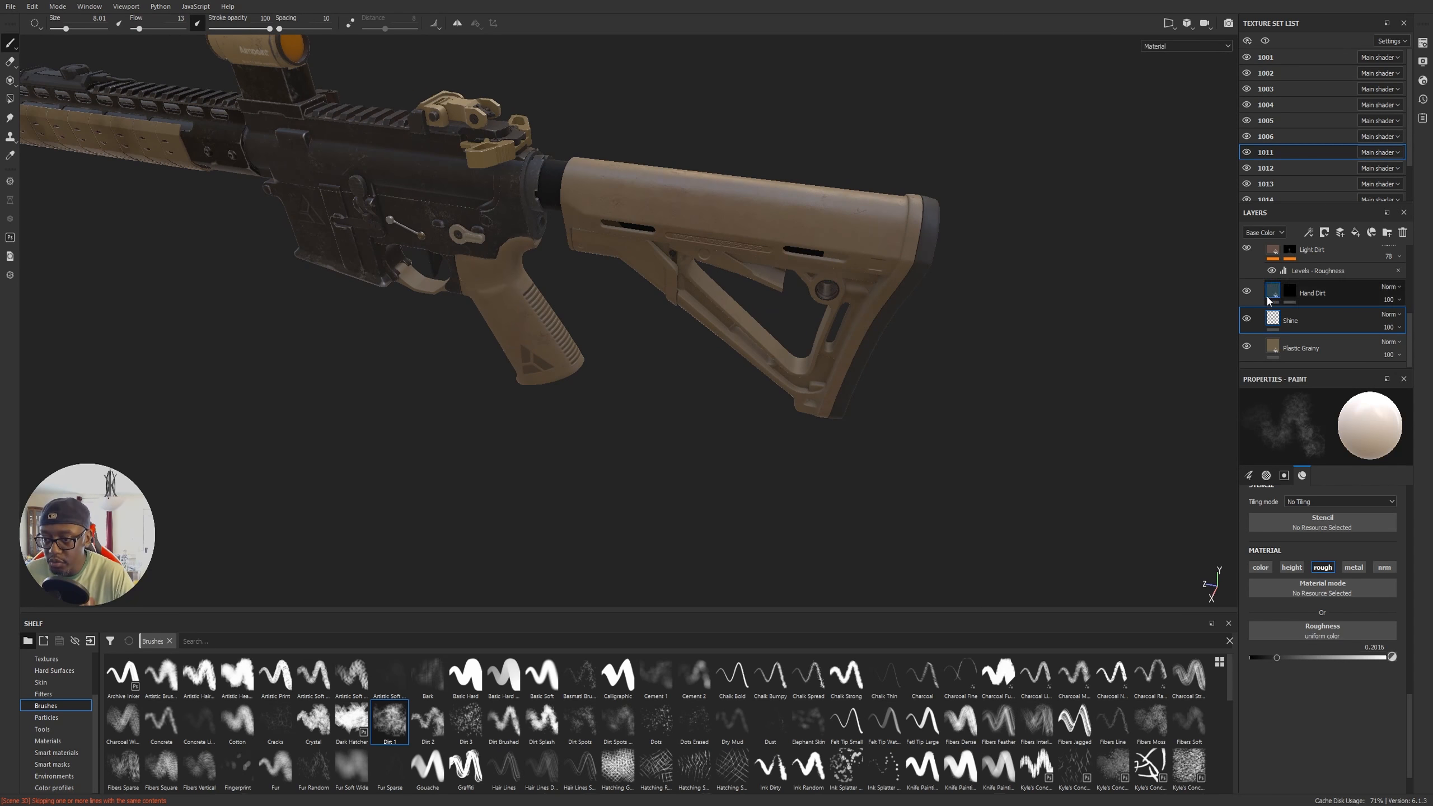
Step: Clear the mask of the Hand Dirt layer pasted into set 1011
click(1297, 293)
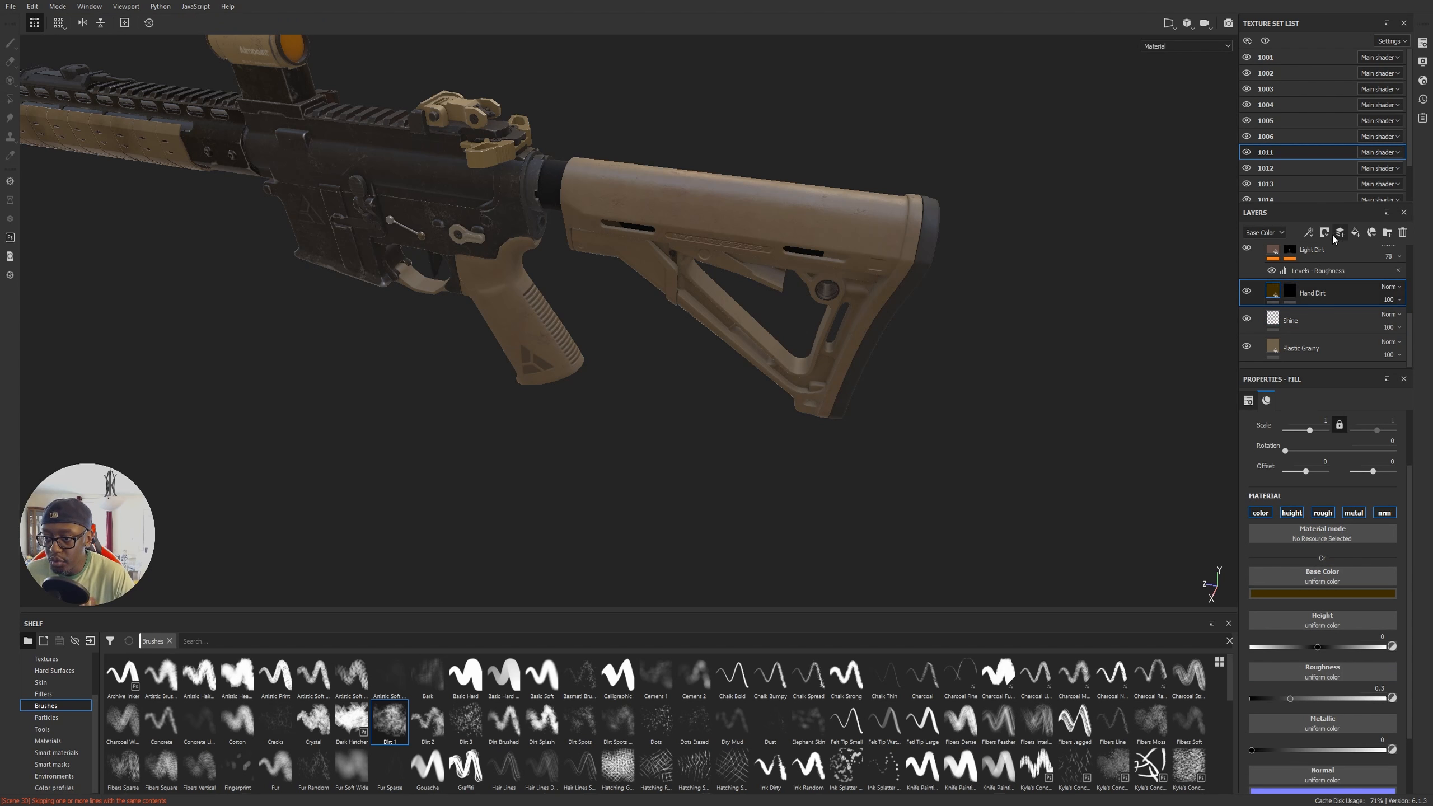
right_click(1290, 293)
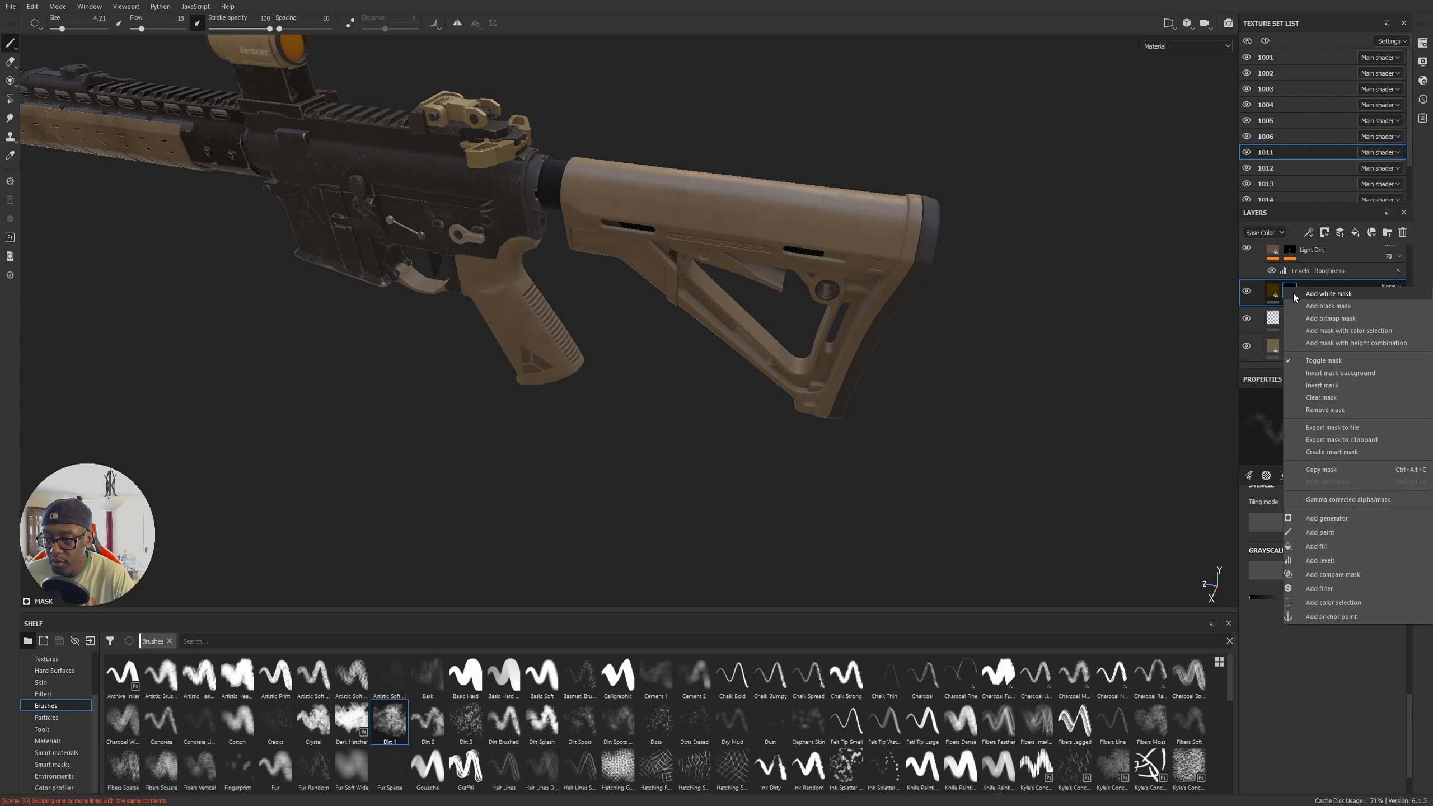
click(1320, 398)
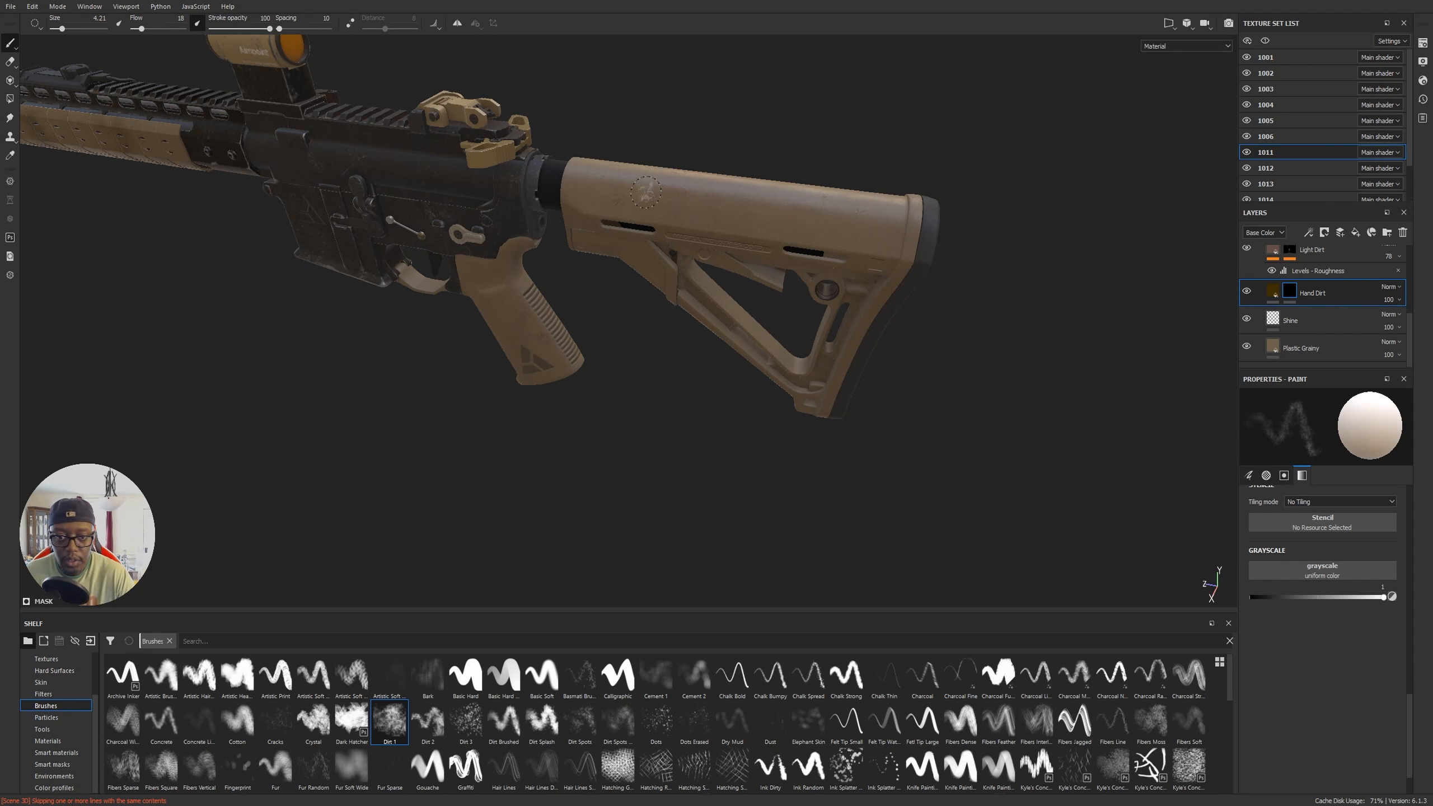
Step: Paint brown dirt patches into the Hand Dirt mask along the side and top of the stock's upper tube
alt+right_drag(743, 287, 696, 310)
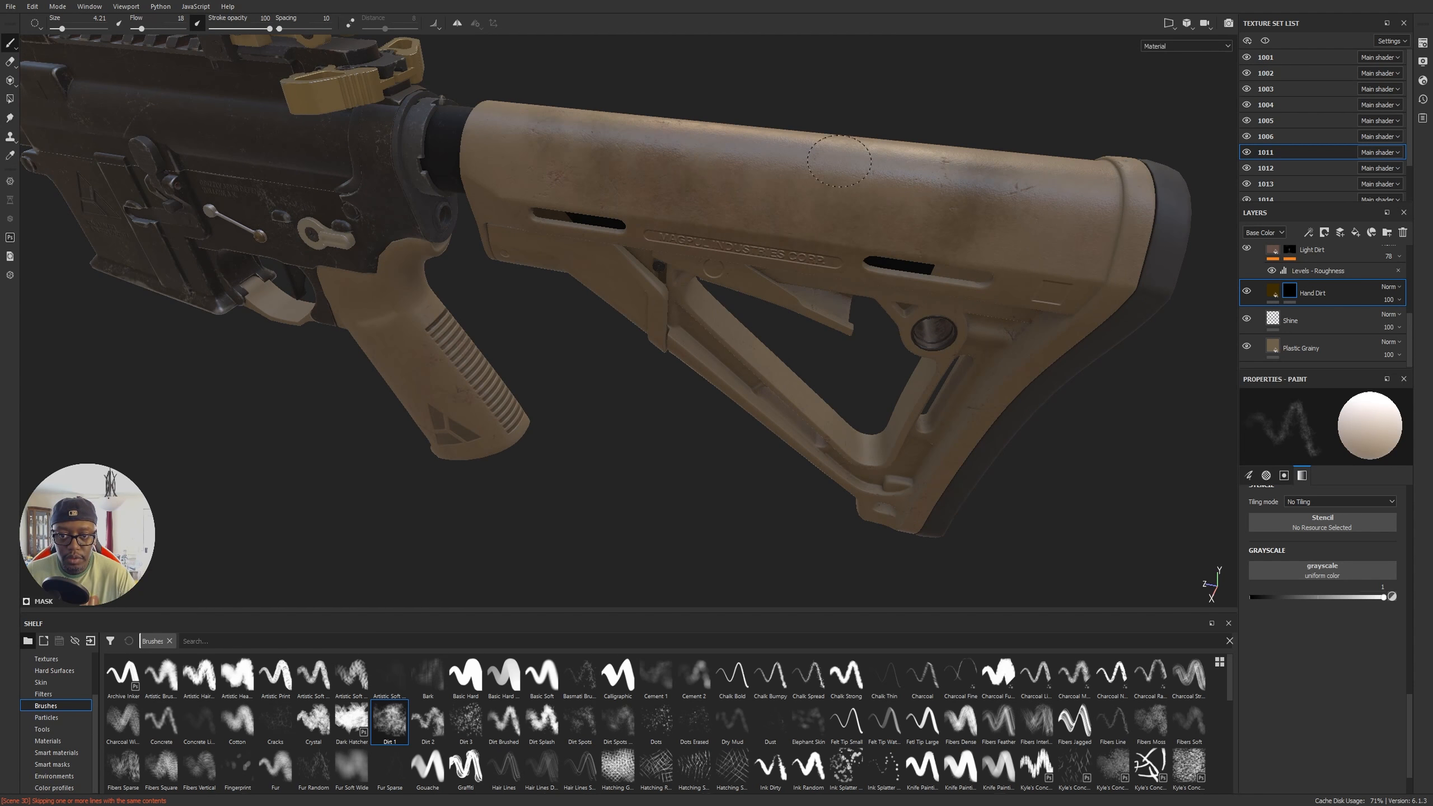
mouse_move(931, 261)
alt+mouse_down()
mouse_move(908, 266)
mouse_move(838, 198)
alt+mouse_up()
alt+middle_drag(1006, 260, 484, 463)
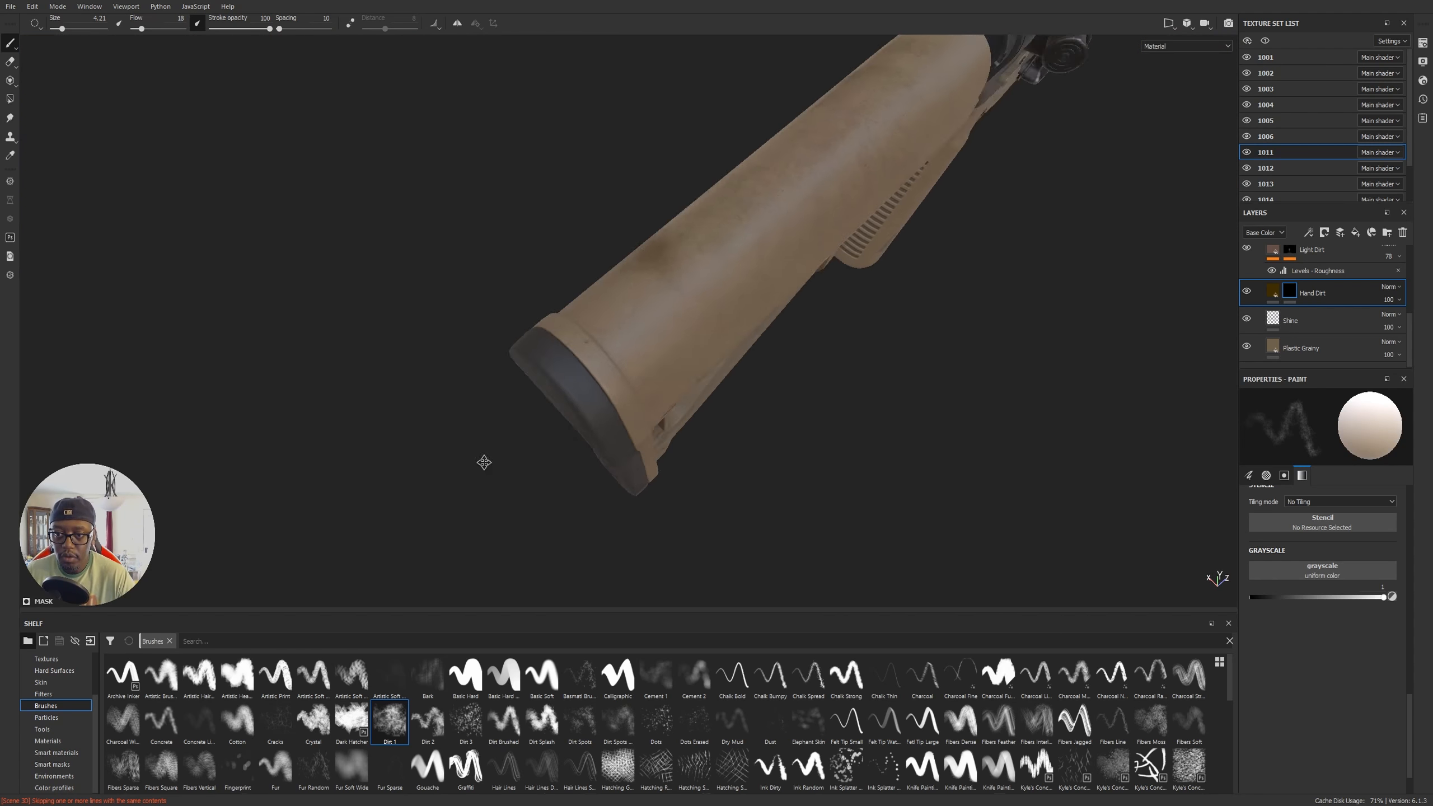
alt+drag(485, 462, 451, 471)
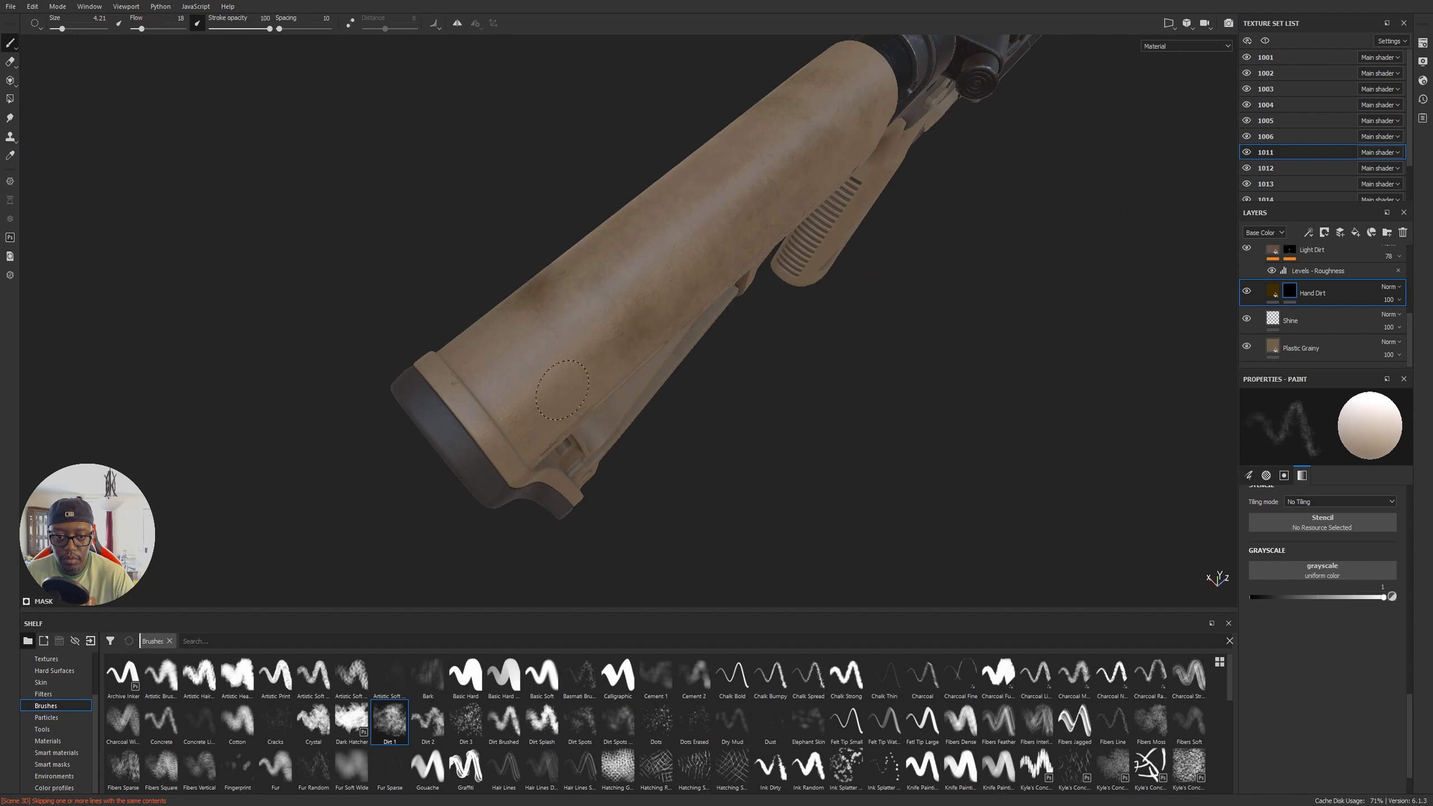
mouse_move(610, 353)
alt+mouse_down()
mouse_move(812, 452)
mouse_move(918, 413)
mouse_move(716, 320)
mouse_move(869, 302)
mouse_move(1048, 225)
alt+mouse_up()
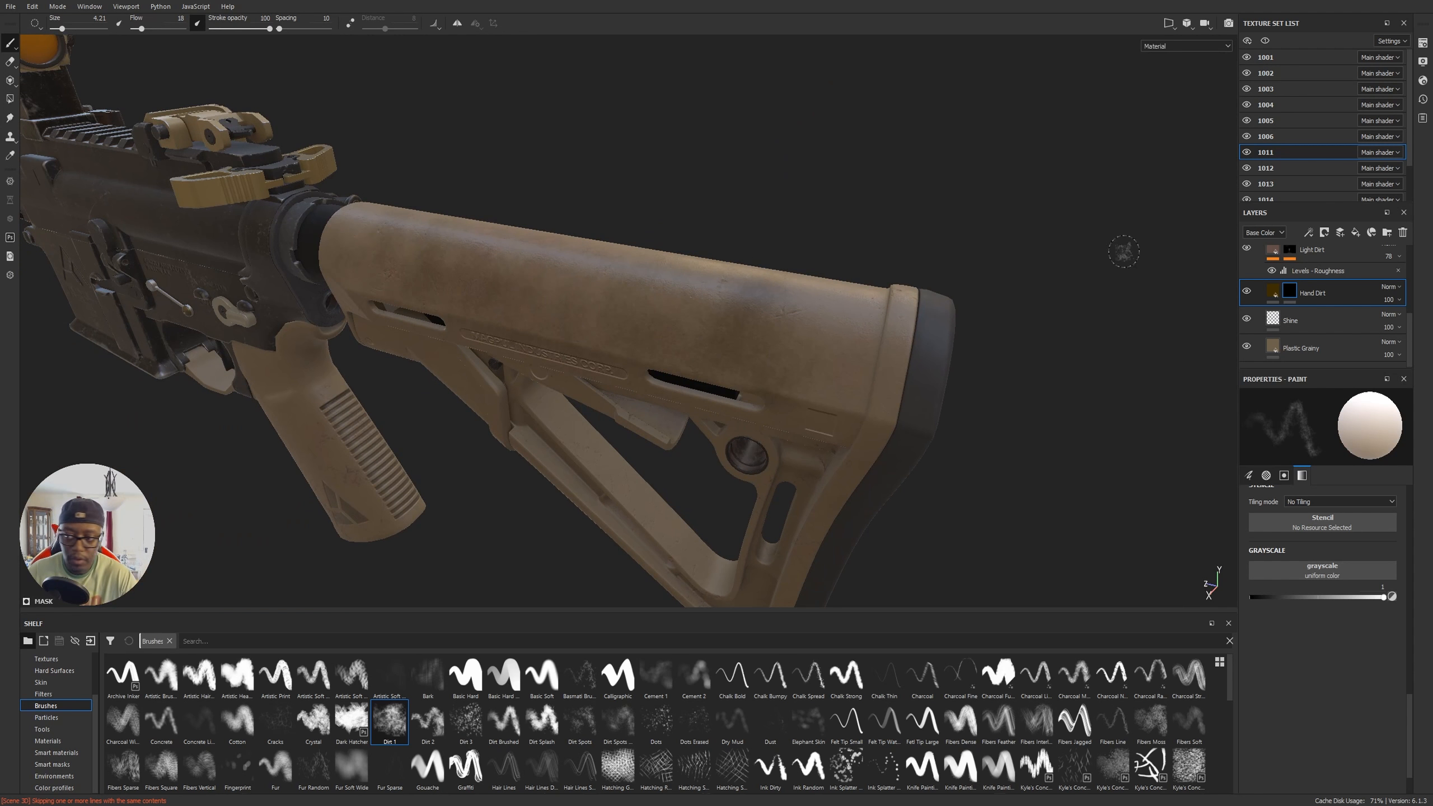
click(1392, 300)
mouse_move(1425, 322)
mouse_down()
mouse_move(1403, 322)
mouse_move(1432, 333)
mouse_up()
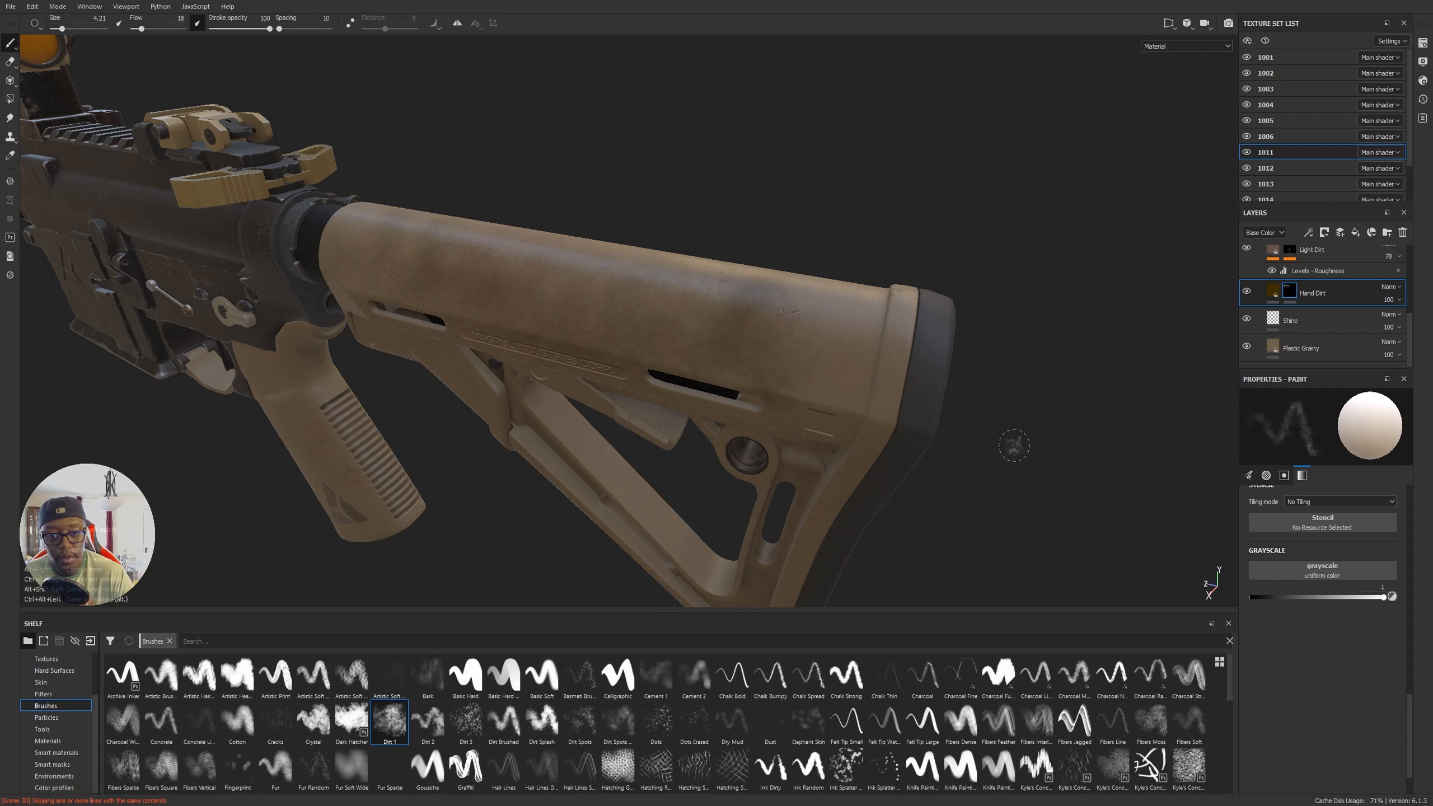
Step: Check the whole rifle from the side and front in the material view, and save the project
alt+right_drag(1014, 446, 902, 452)
alt+drag(734, 440, 846, 401)
alt+middle_drag(367, 361, 970, 390)
alt+right_drag(971, 389, 810, 373)
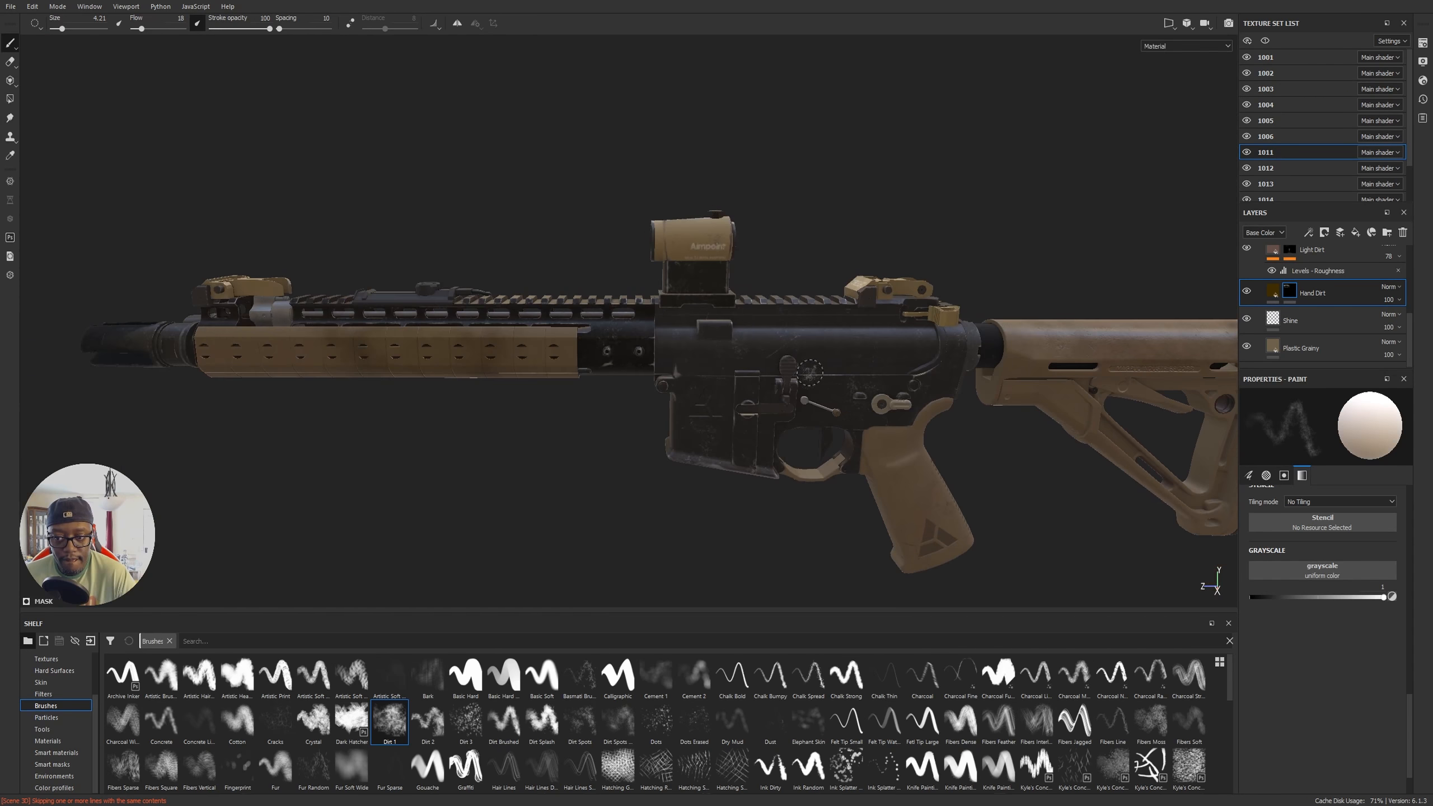
alt+drag(810, 373, 1320, 333)
alt+drag(407, 364, 945, 256)
key(ctrl+s)
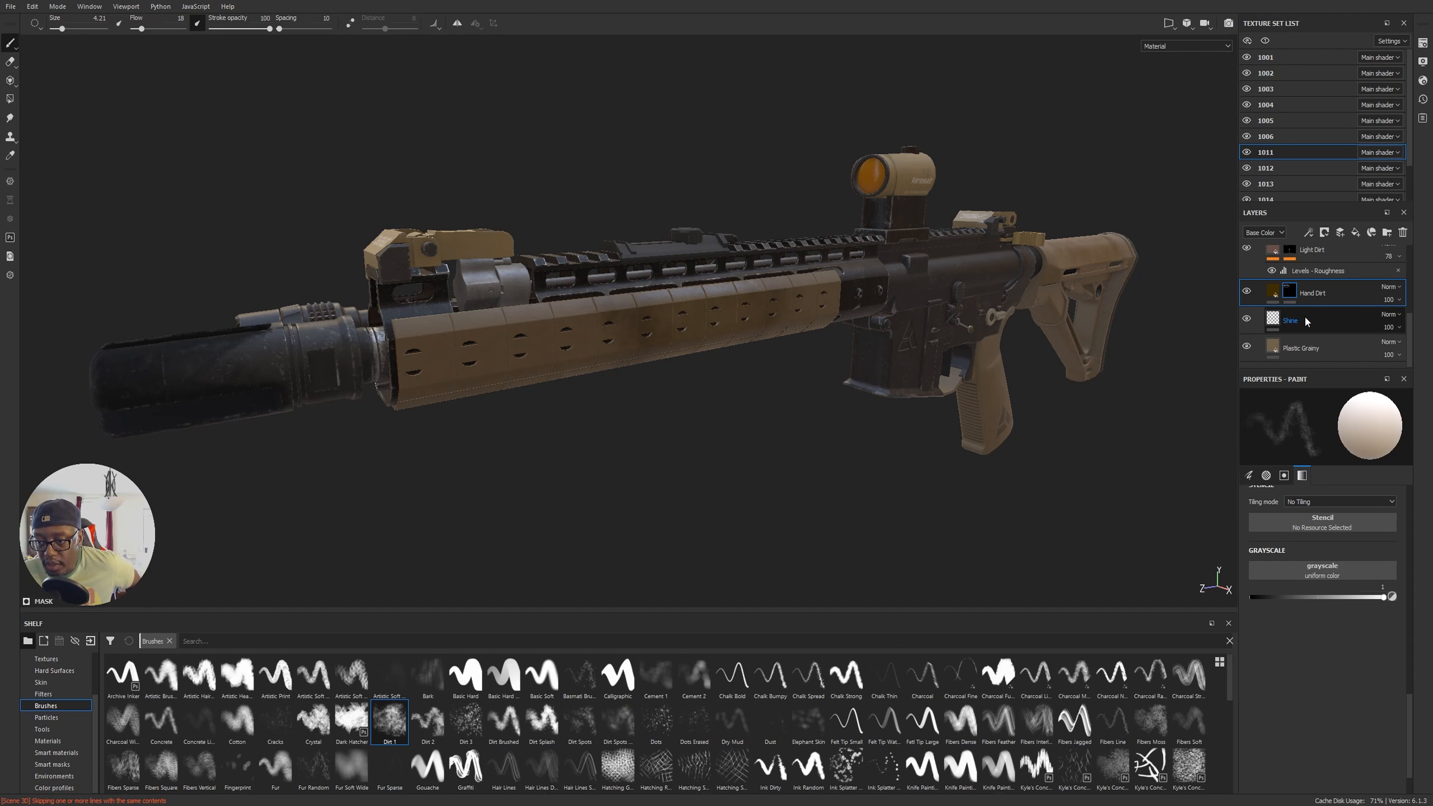
Step: Include all texture sets, 1001 to 1006 and 1011 to 1016, in the texture export and check the list of output files
click(1292, 320)
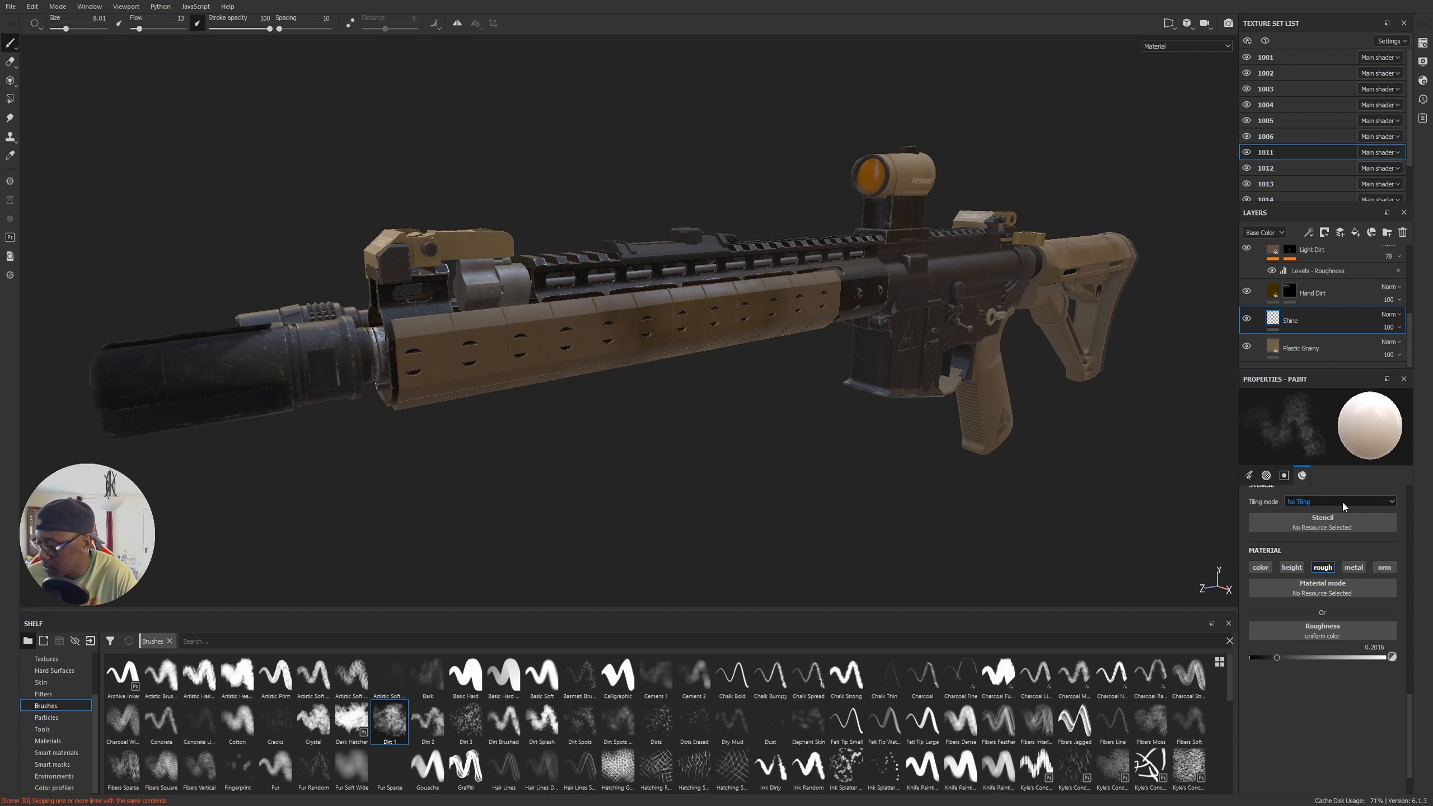
click(13, 7)
key(Escape)
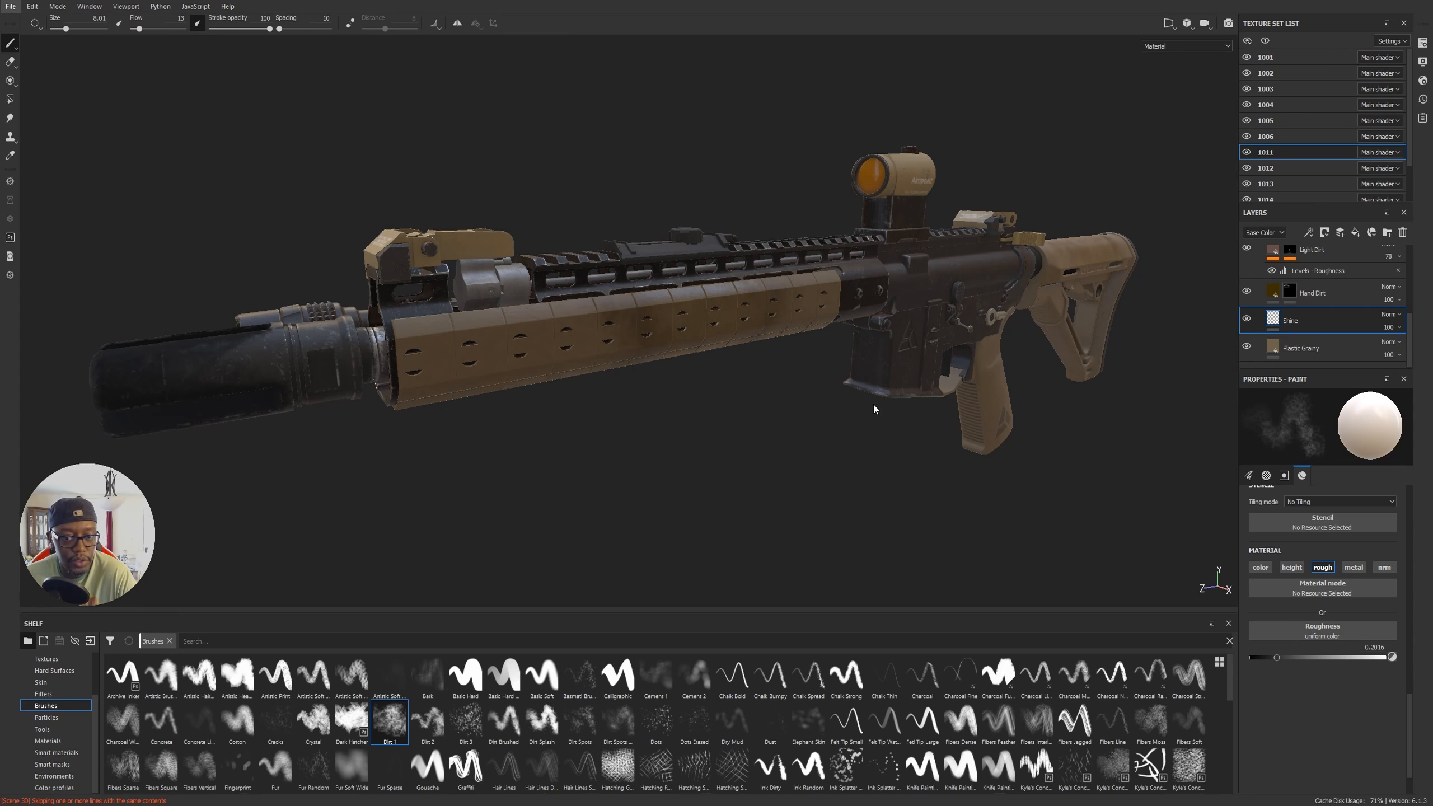
click(560, 205)
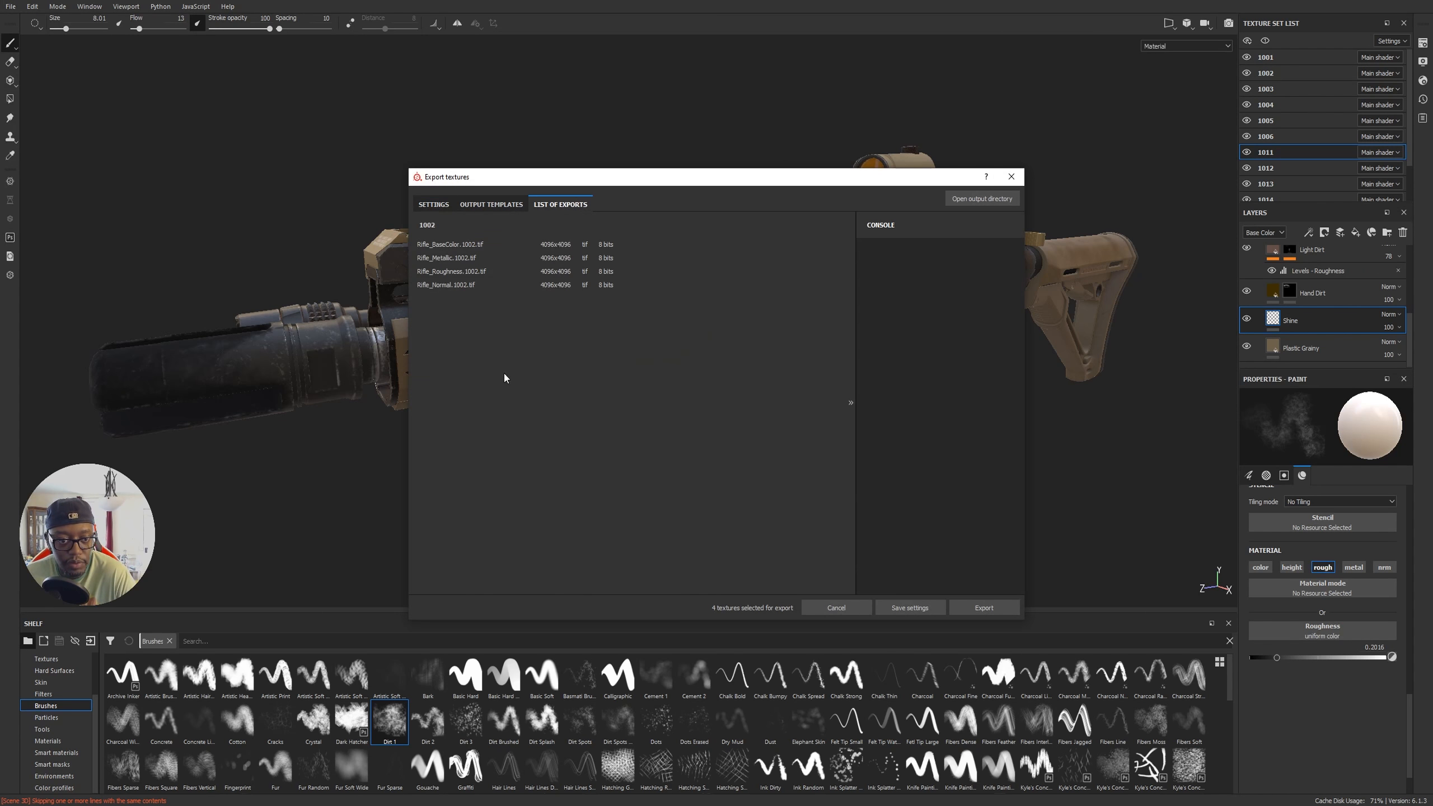
click(432, 205)
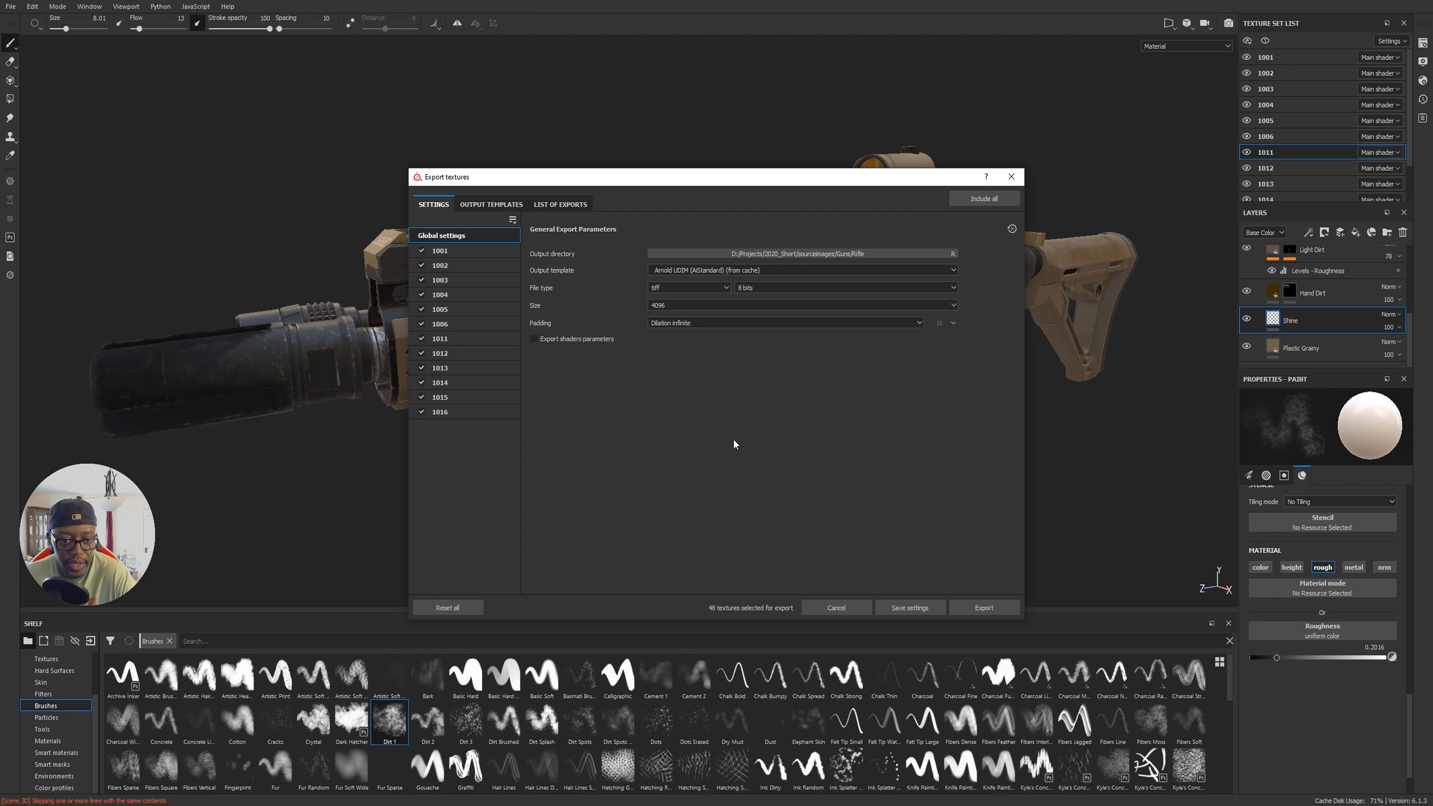
click(548, 206)
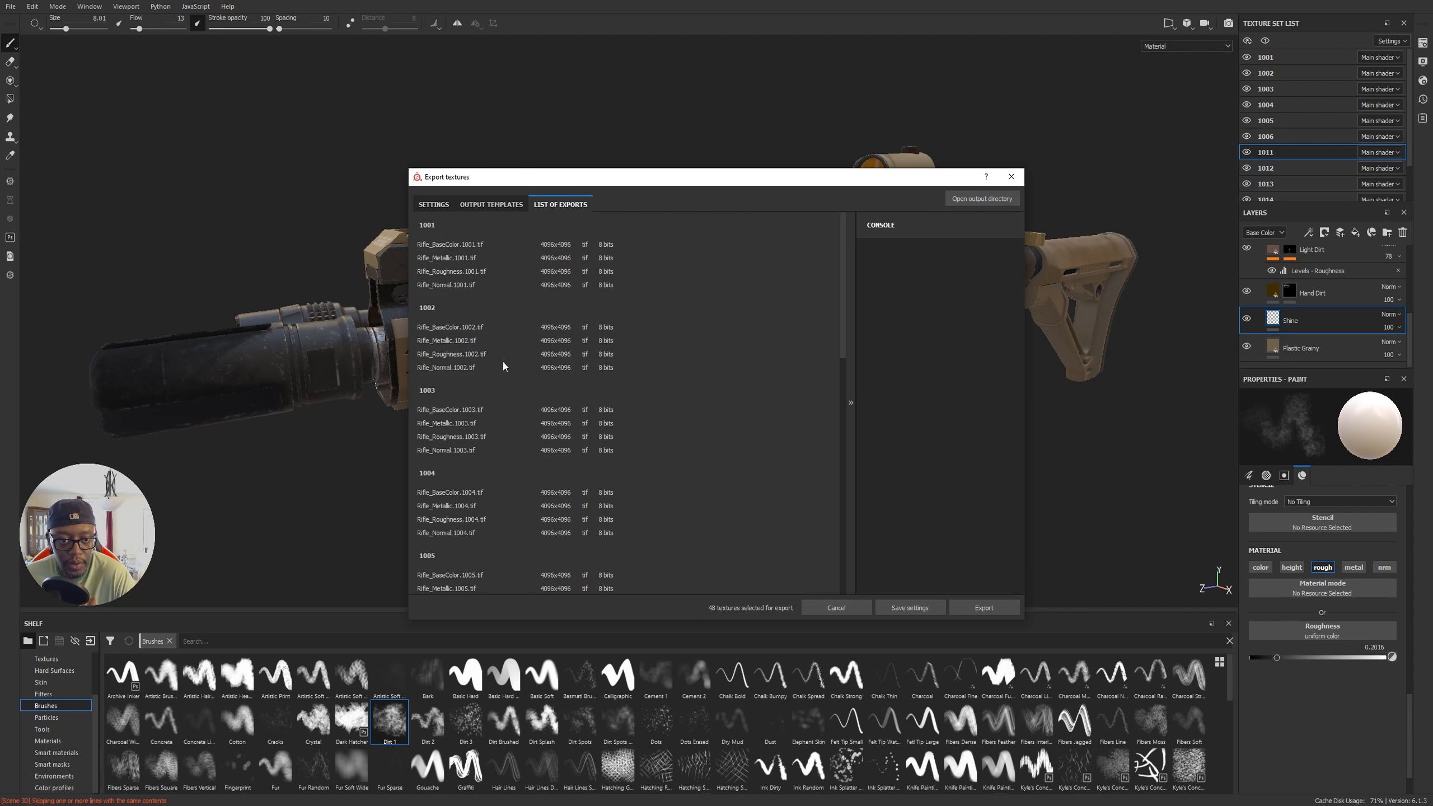
click(433, 205)
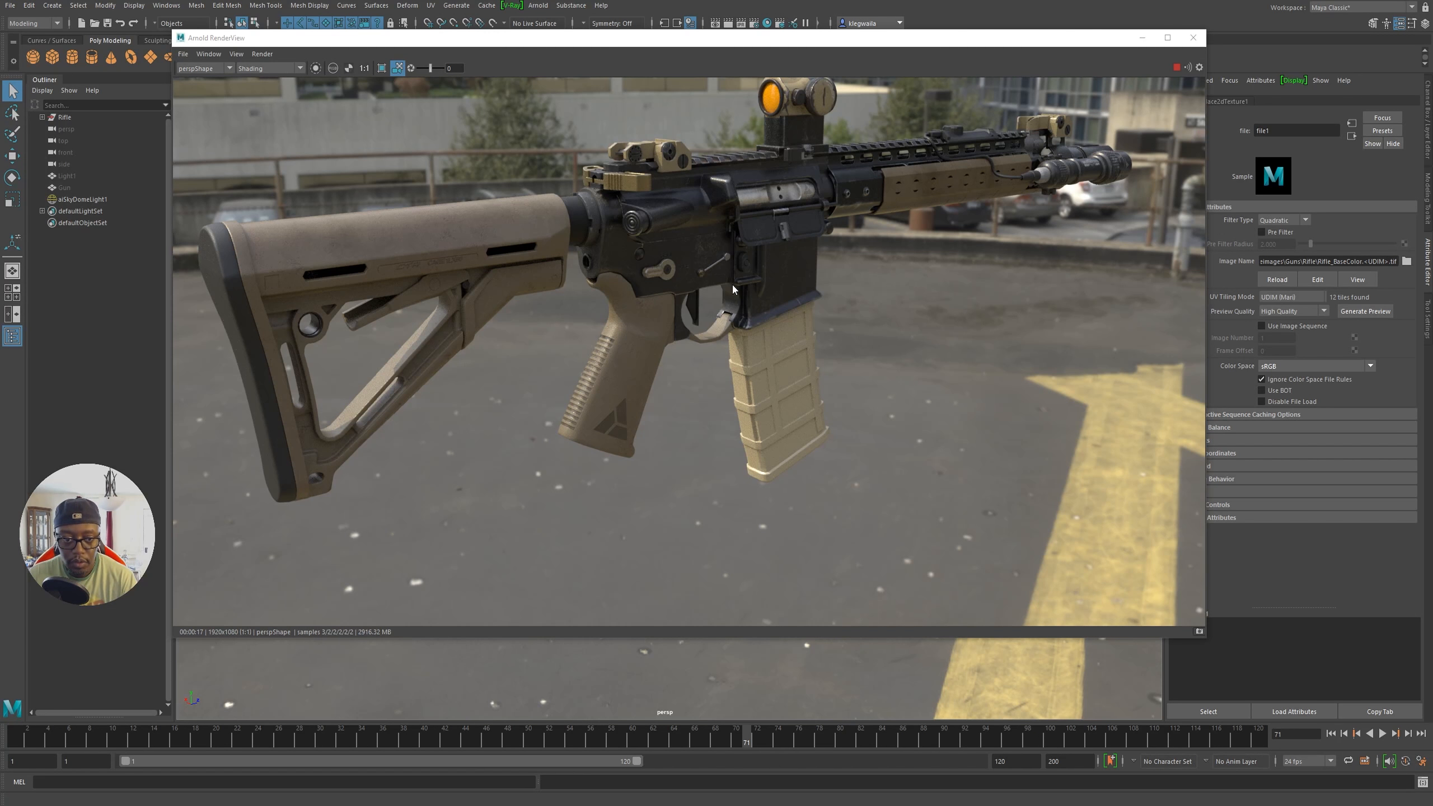
Step: Switch to Maya and examine the rifle's handguard, receiver, magazine and stock from several sides in the Arnold RenderView
alt+drag(435, 242, 680, 300)
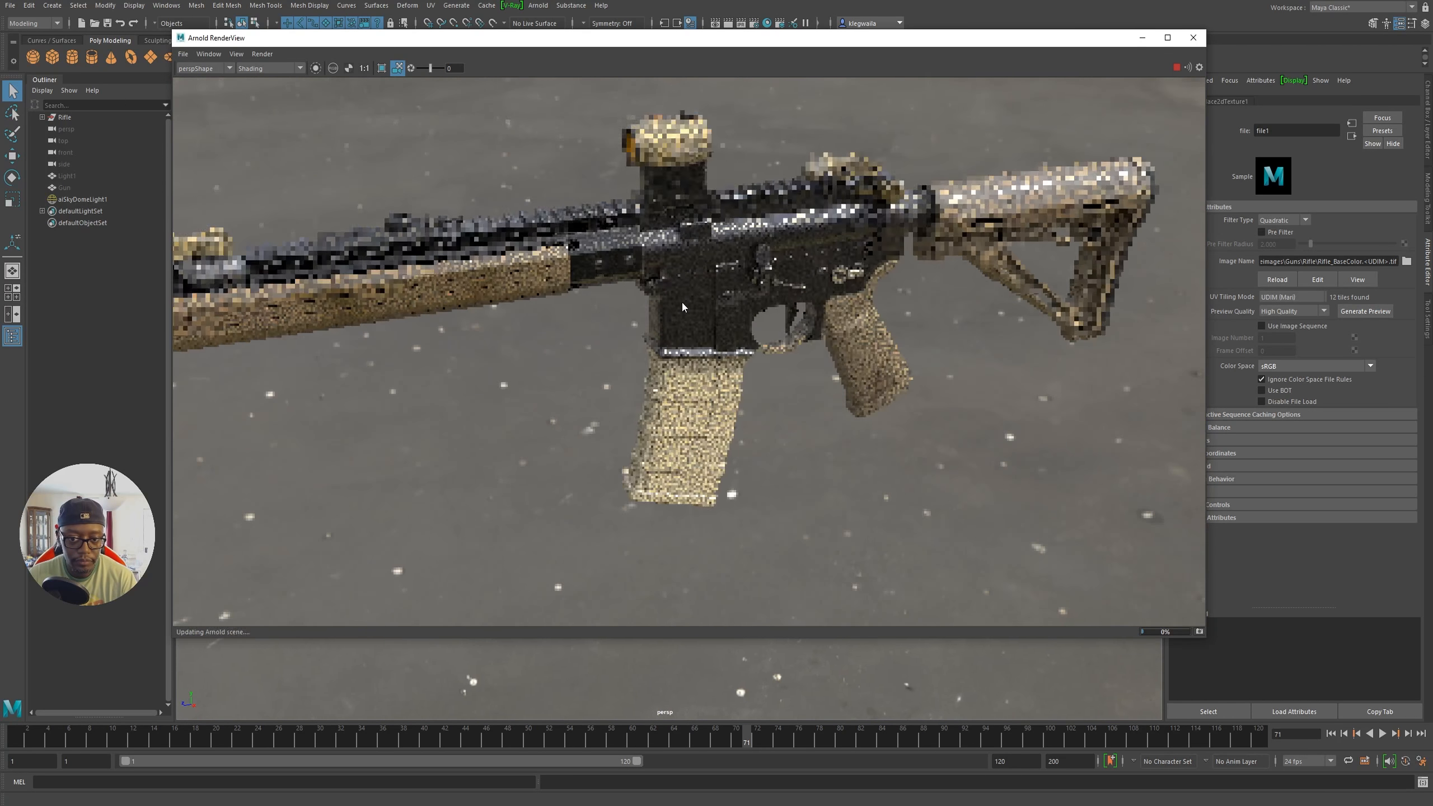
alt+right_drag(513, 291, 687, 324)
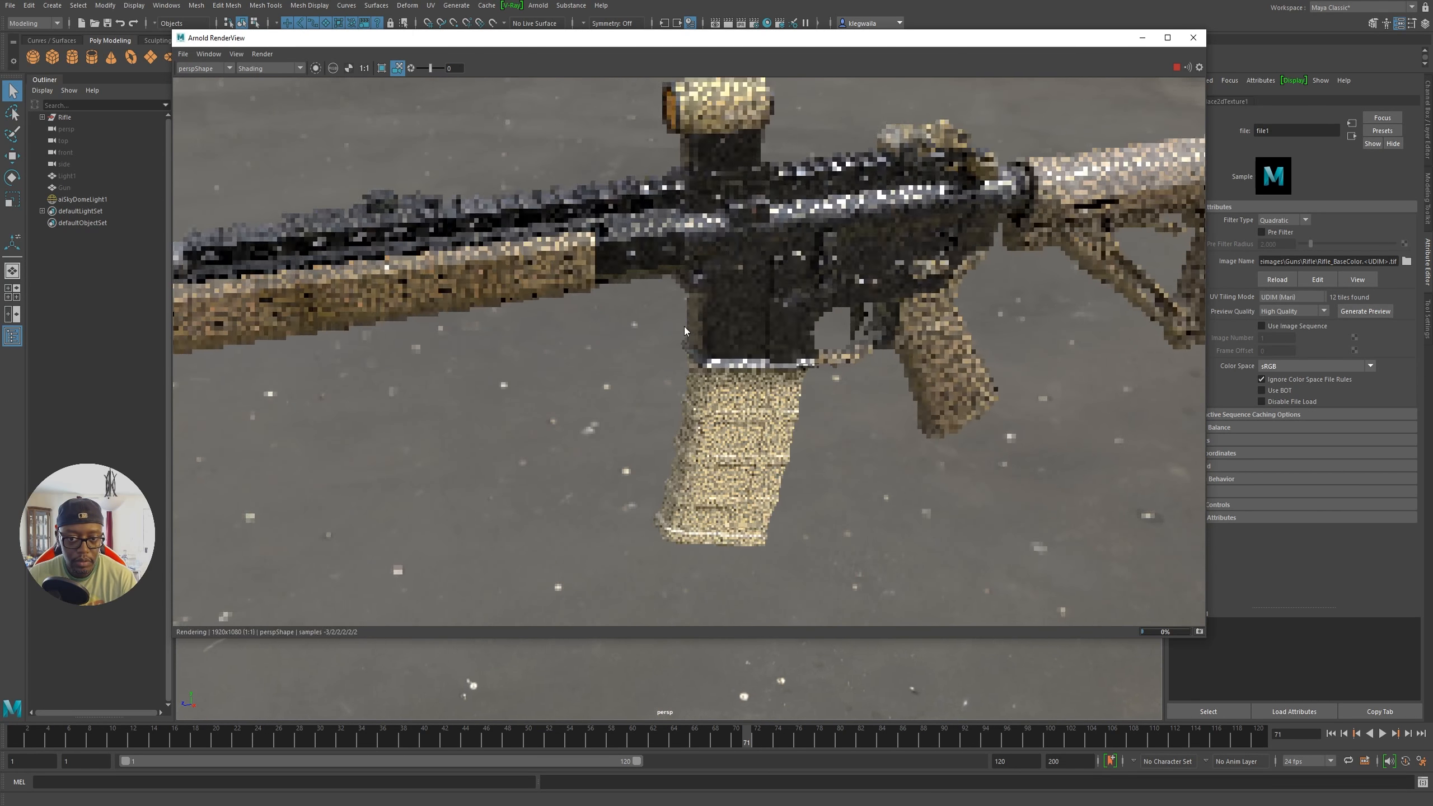
alt+drag(668, 324, 773, 336)
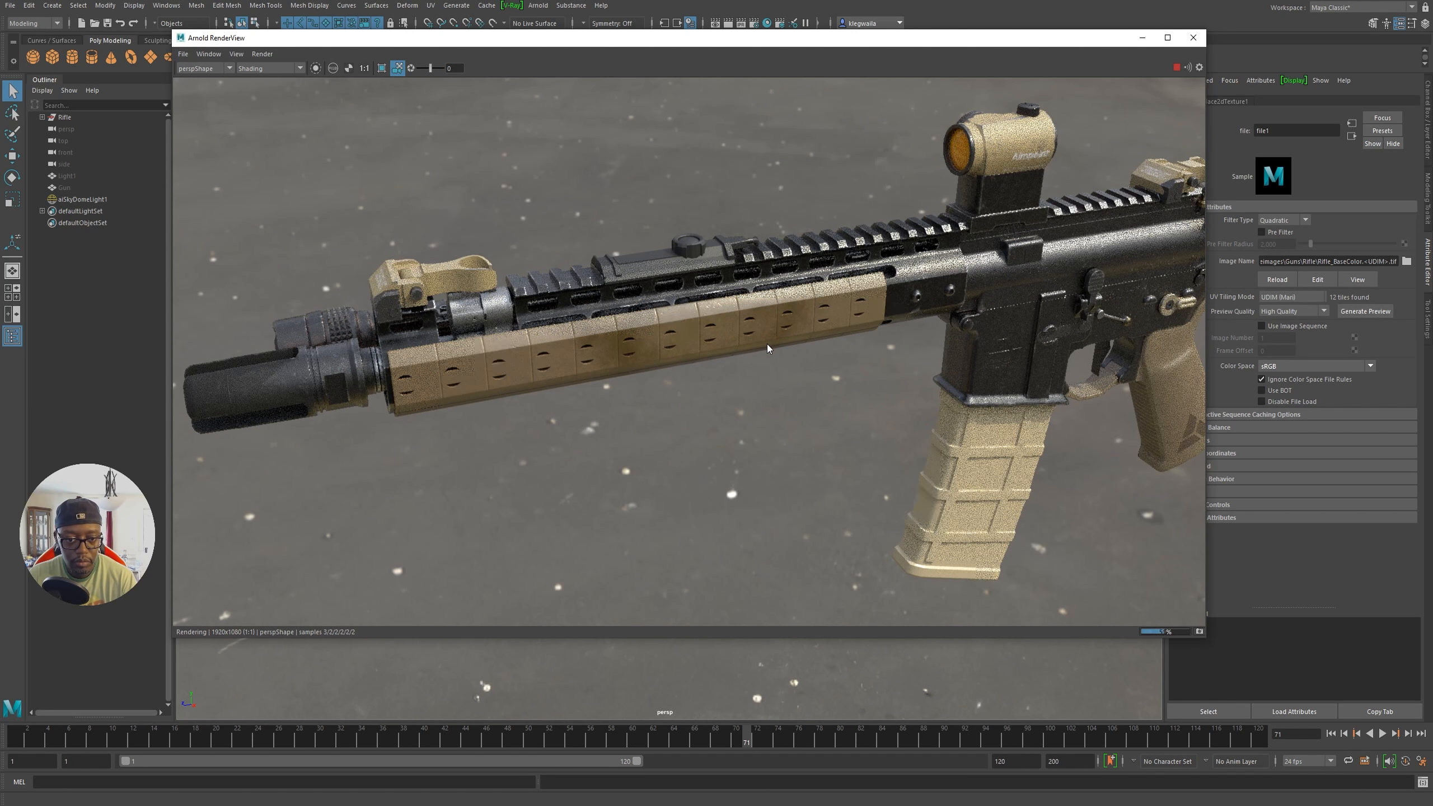
alt+drag(766, 344, 812, 358)
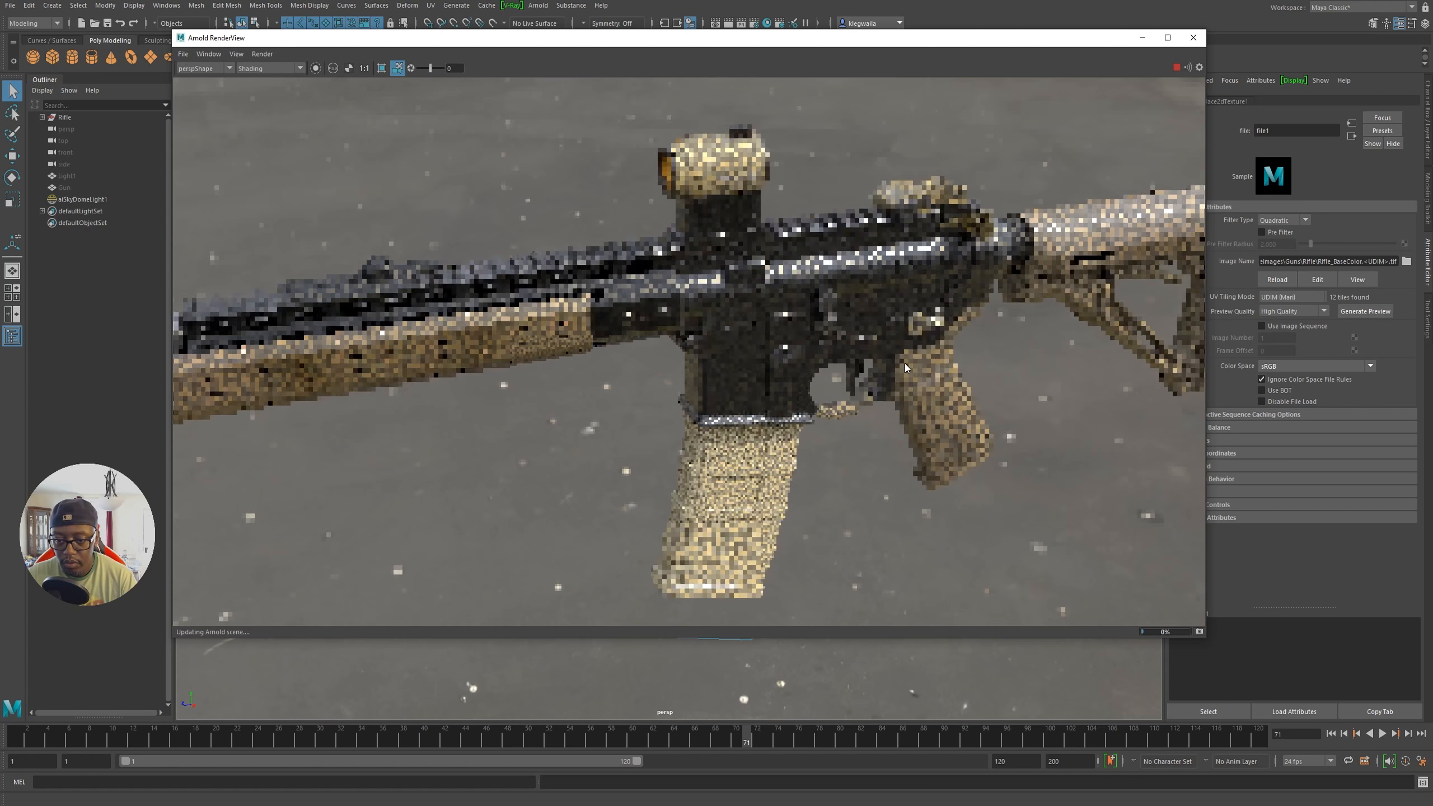
alt+right_drag(812, 358, 883, 357)
alt+drag(883, 357, 842, 356)
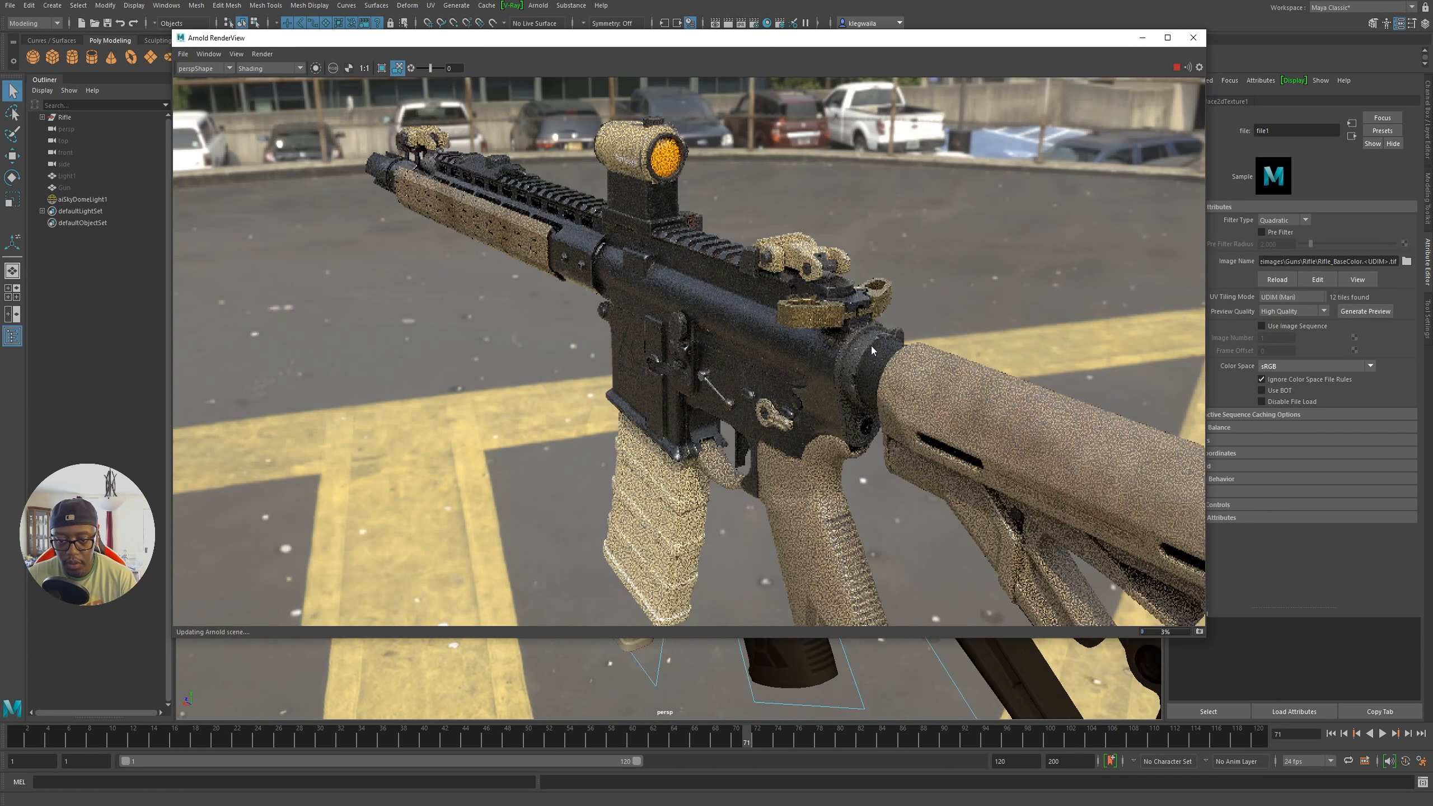
alt+middle_drag(871, 345, 840, 321)
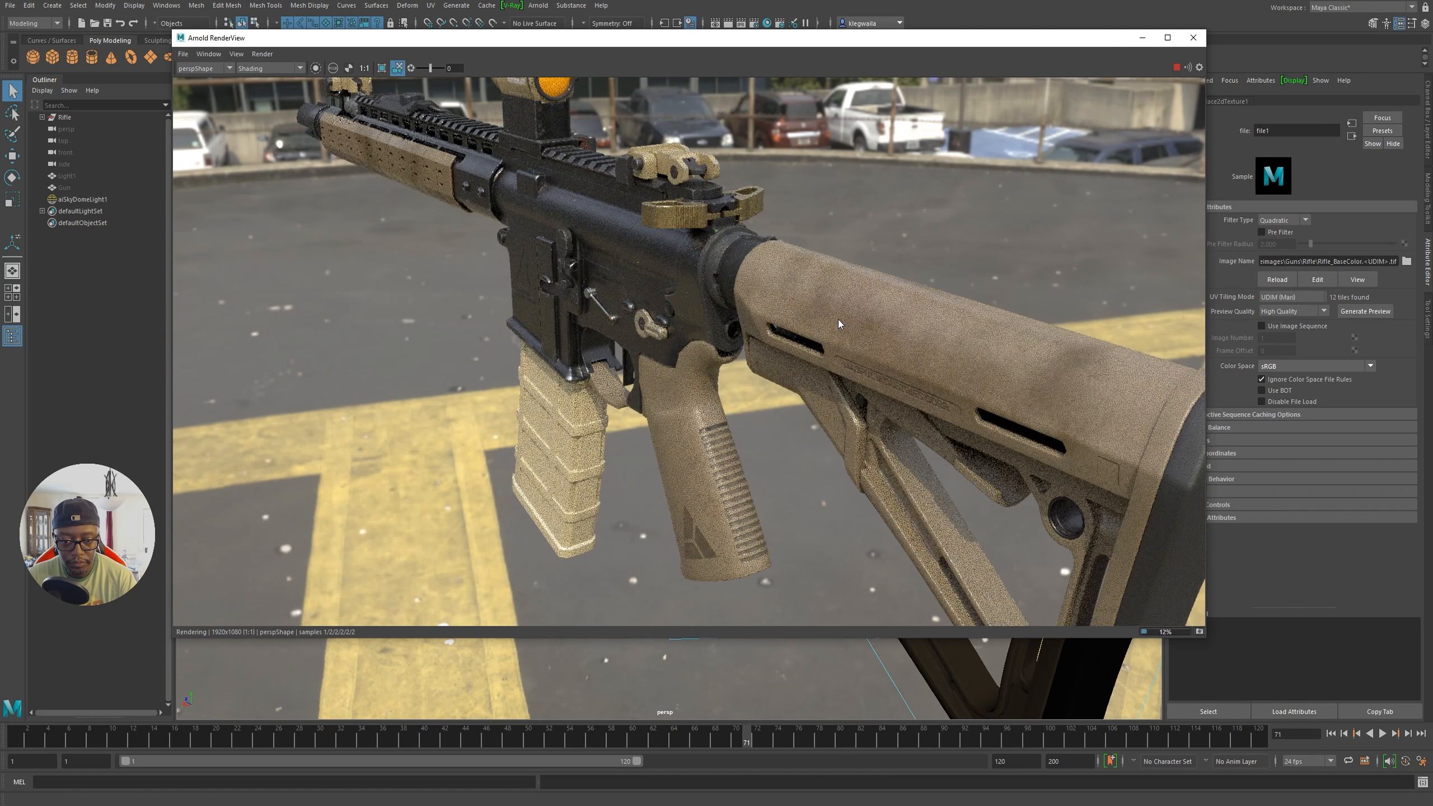
alt+drag(680, 322, 742, 315)
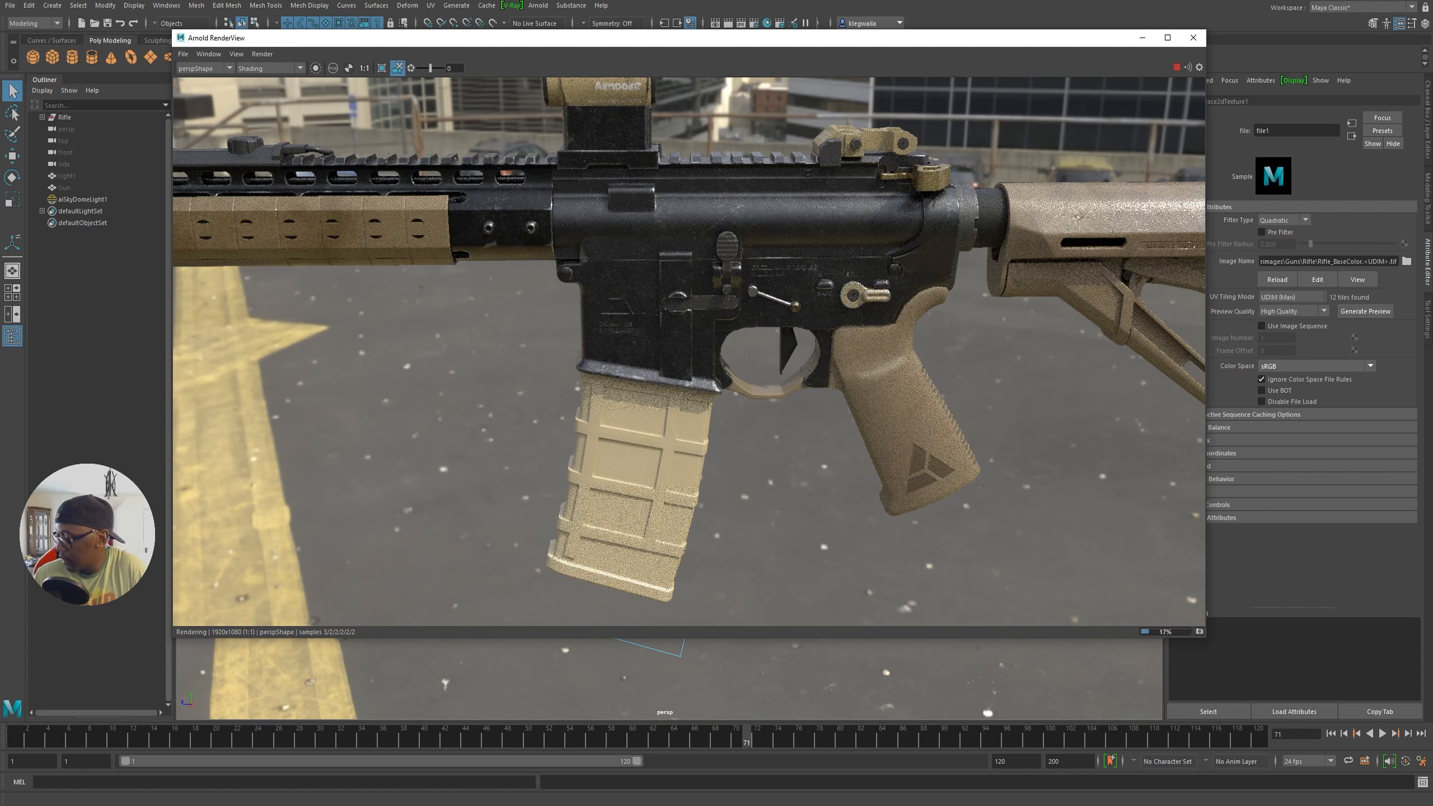
alt+drag(636, 326, 797, 378)
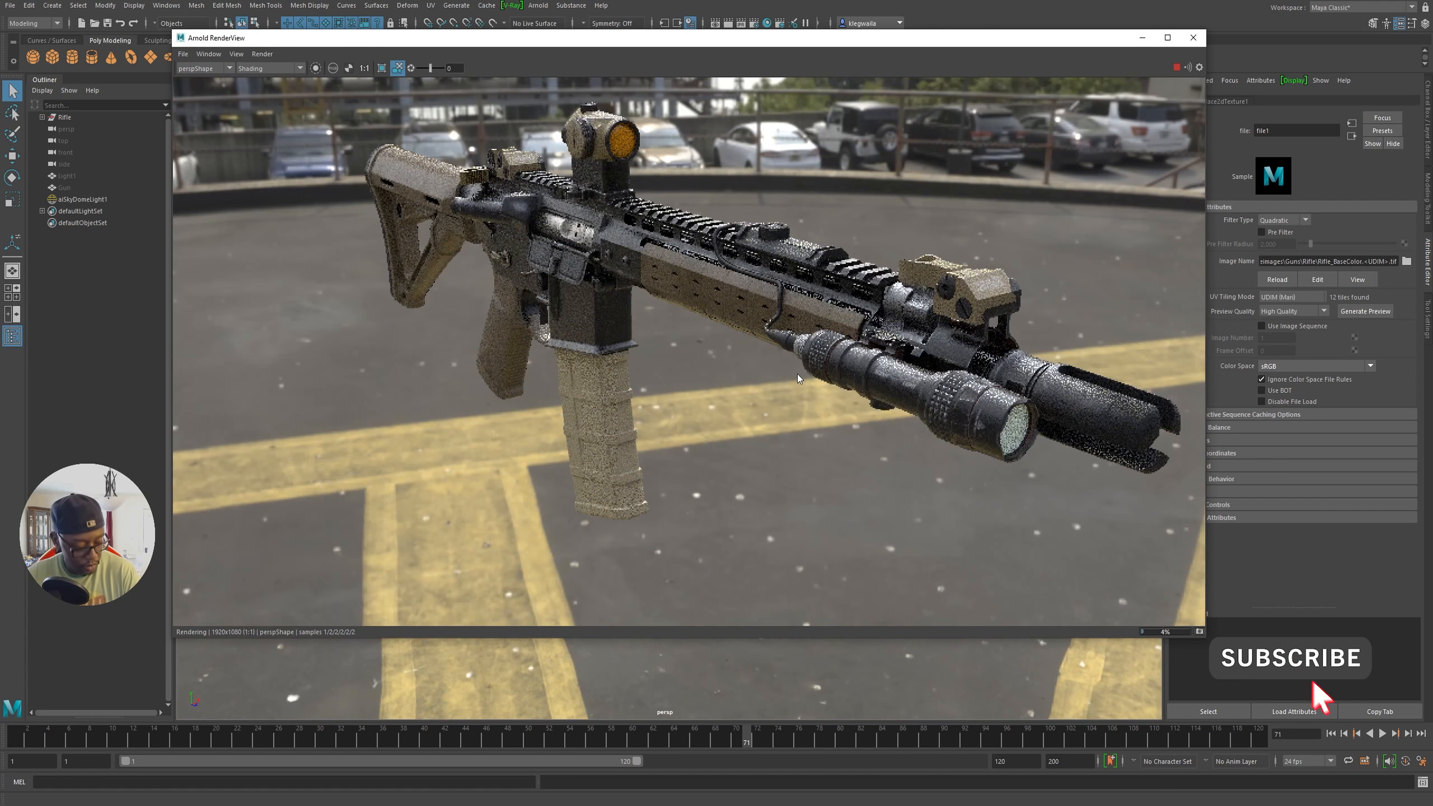